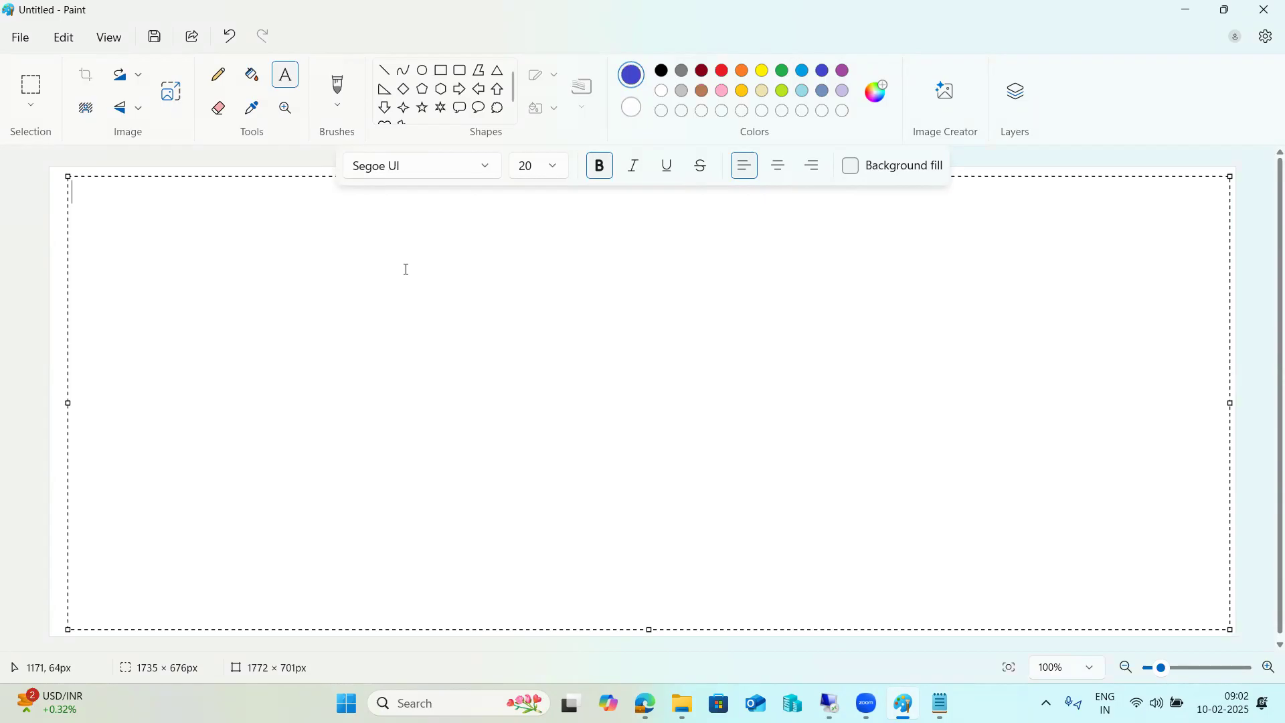
Write the heading text "SMICM -" on the canvas
text(ICM)
key(BackSpace)
key(BackSpace)
key(BackSpace)
key(BackSpace)
text(SMICM -)
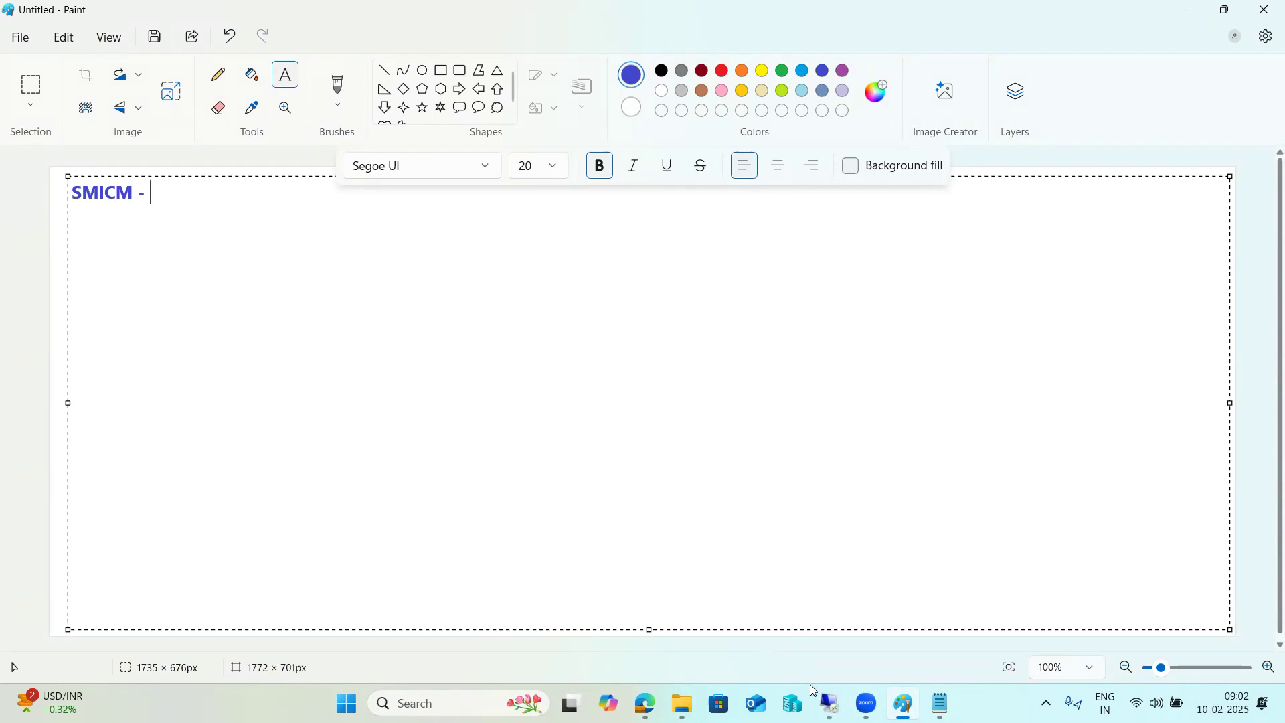
Switch to the SAP Easy Access window in the remote desktop session
mouse_move(830, 704)
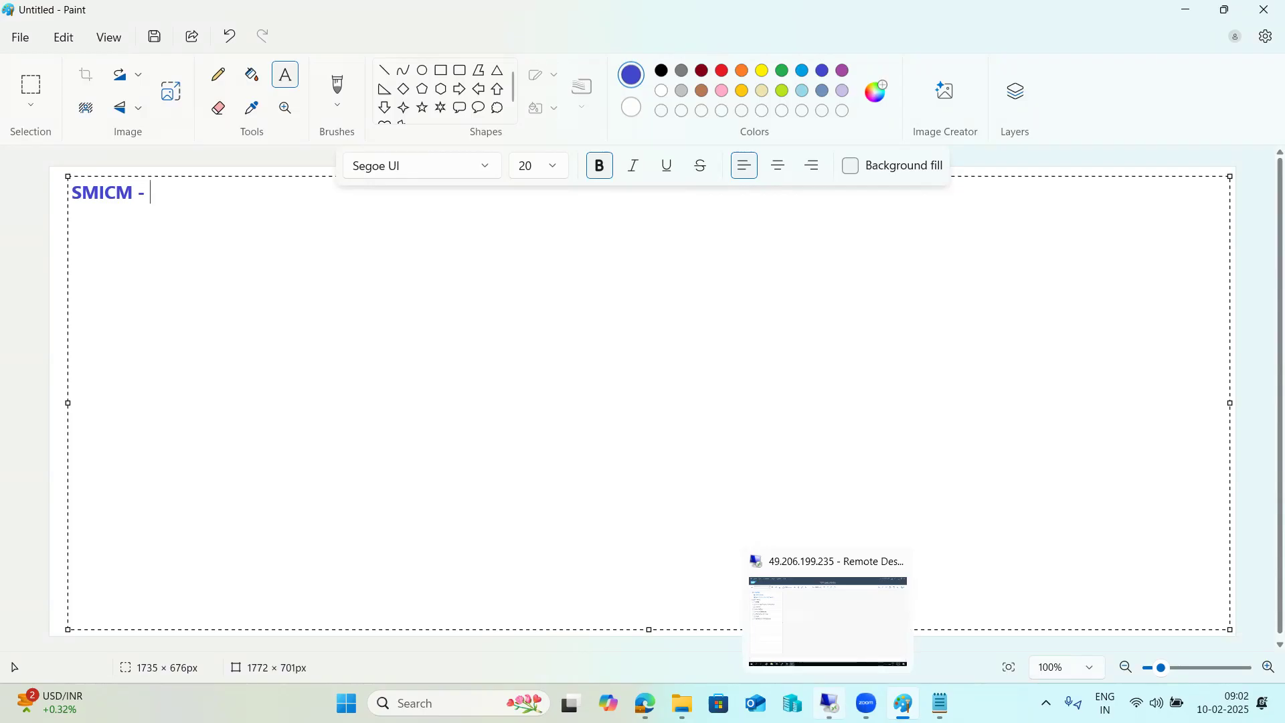
click(828, 619)
mouse_move(351, 704)
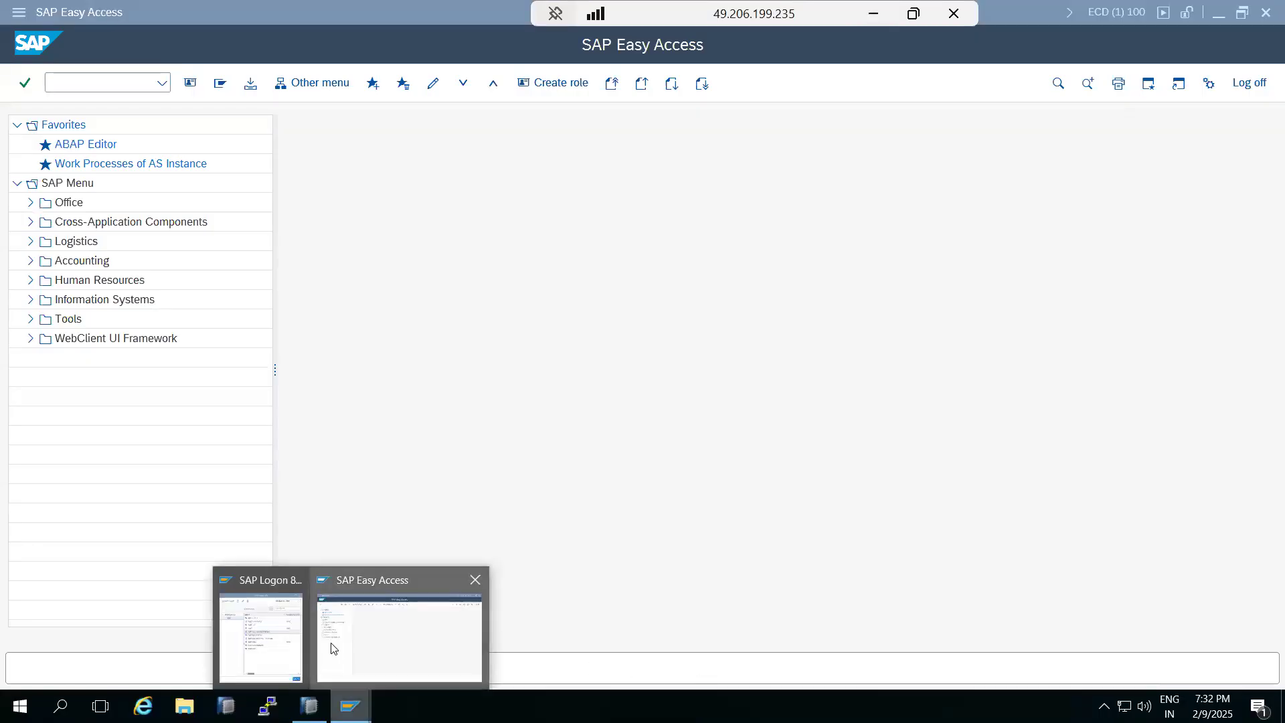
click(257, 636)
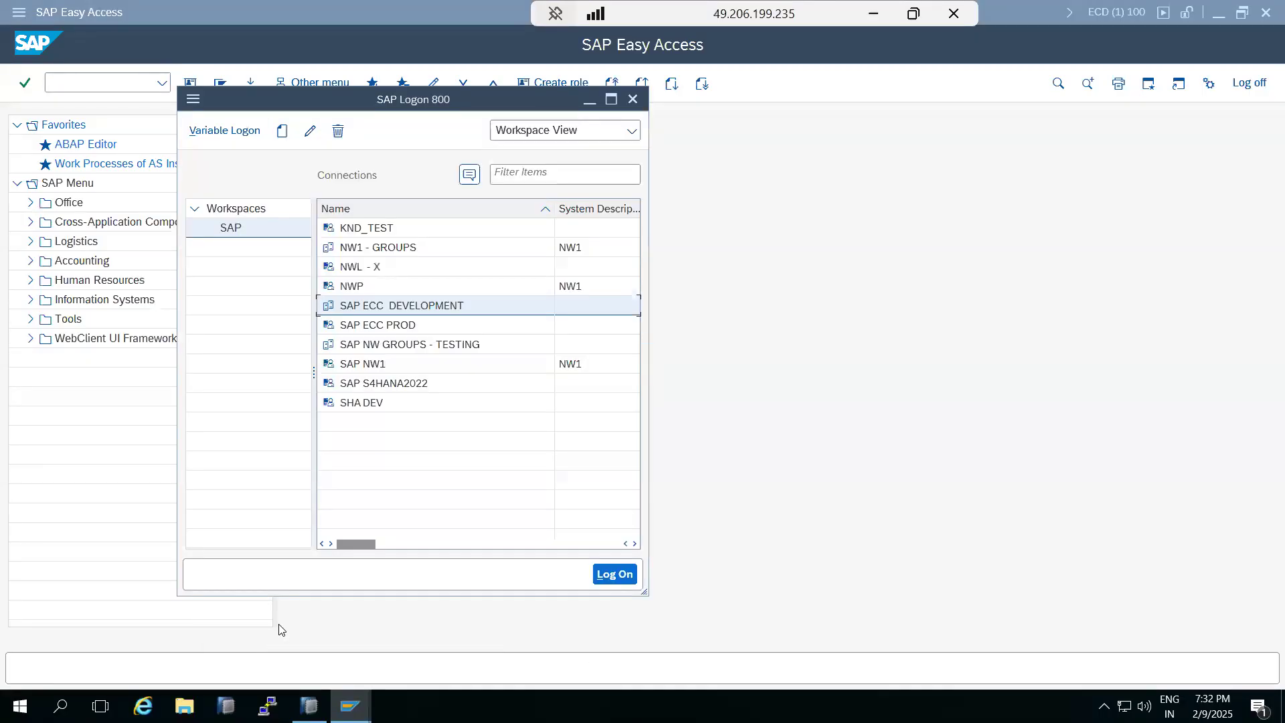
click(949, 373)
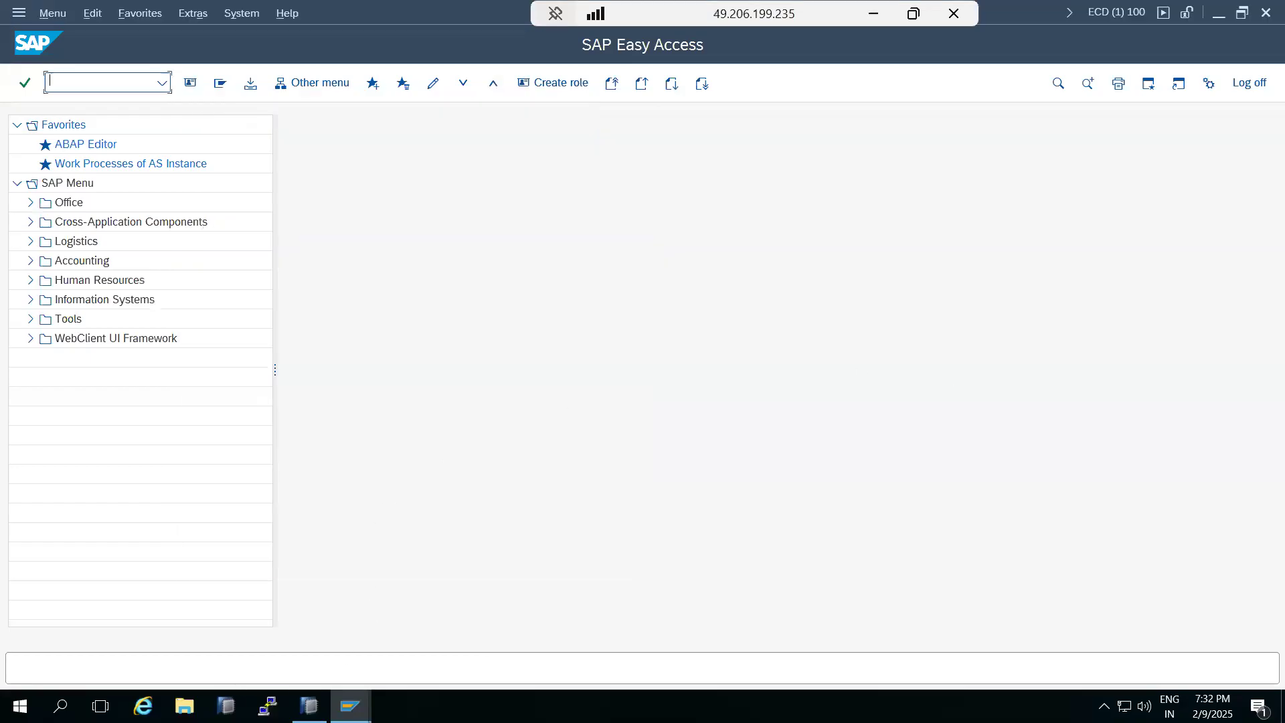
Show the remote desktop and launch Google Chrome
right_click(492, 704)
click(546, 576)
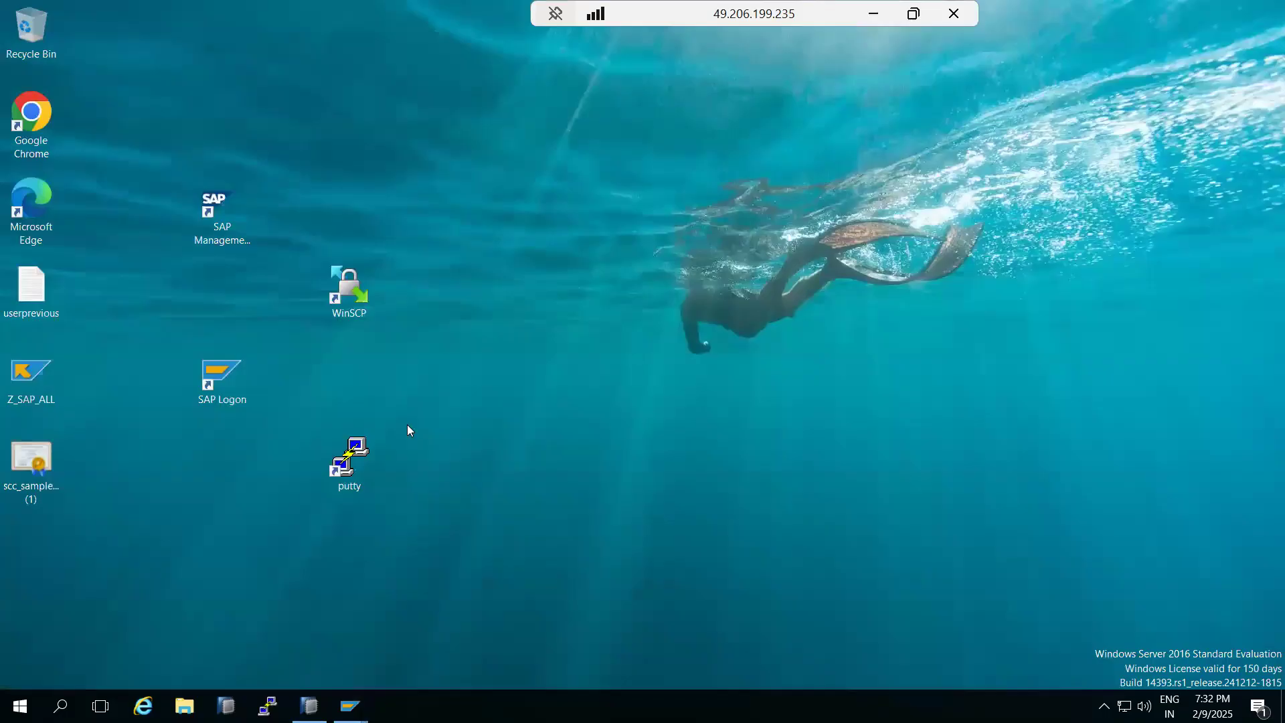
double_click(32, 125)
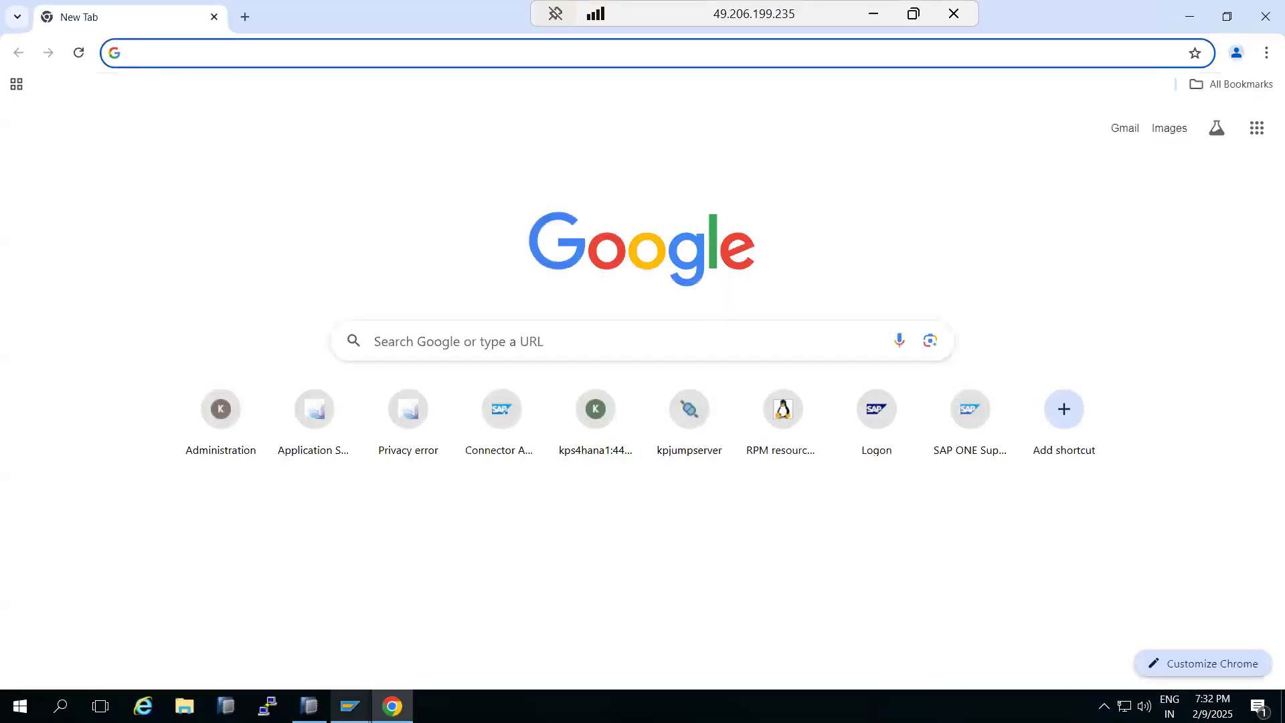
Return to the SAP GUI and run transaction SMICM
click(384, 608)
text(SMICM)
key(Return)
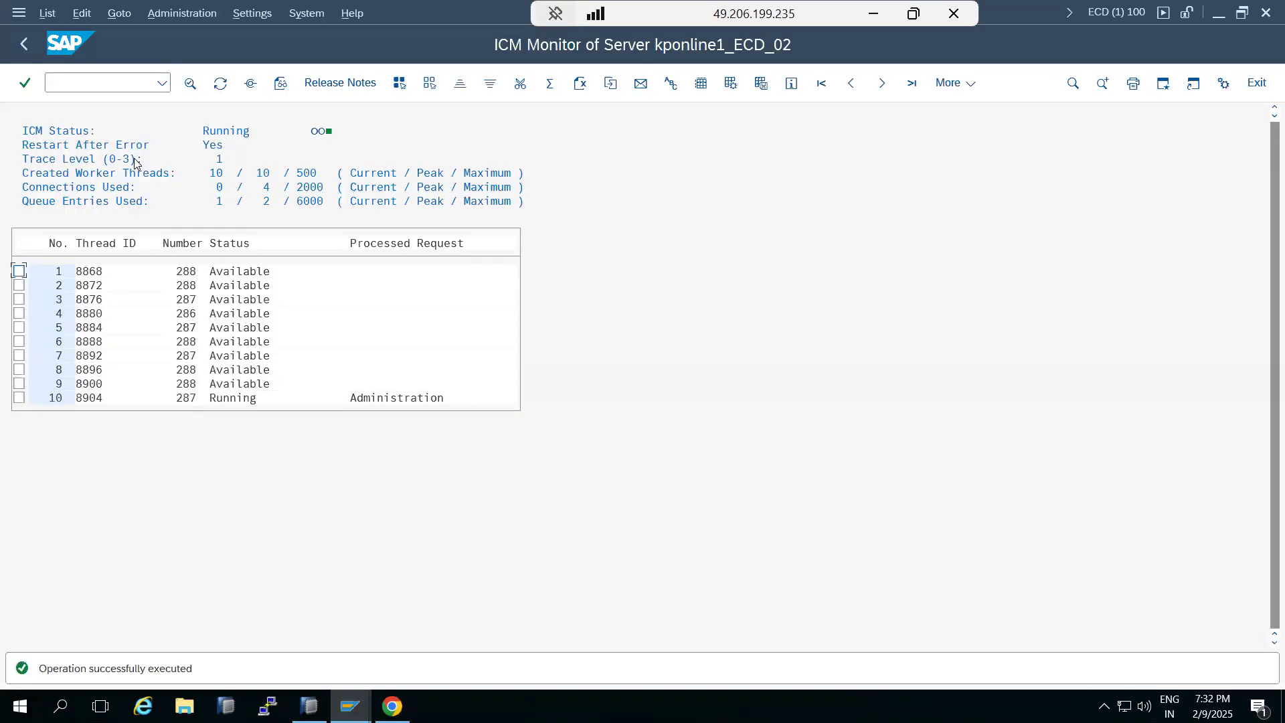
Open the list of active ICM services from the ICM Monitor
click(206, 135)
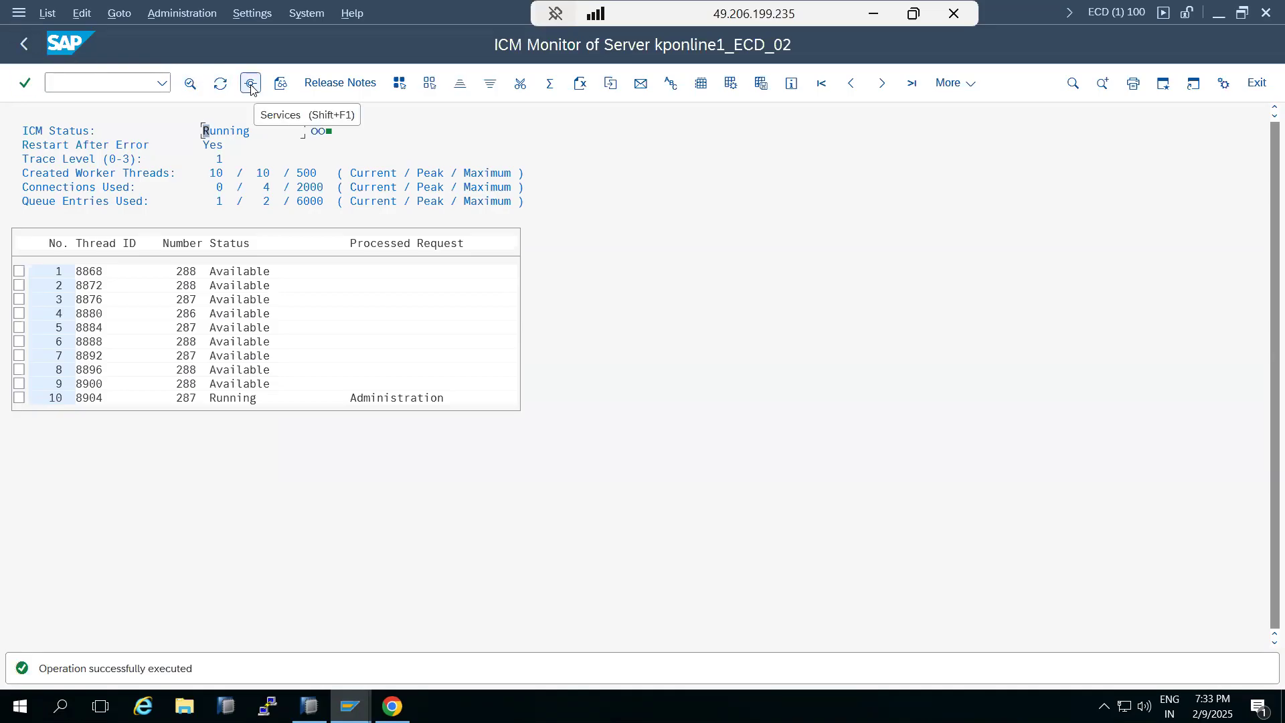
click(123, 16)
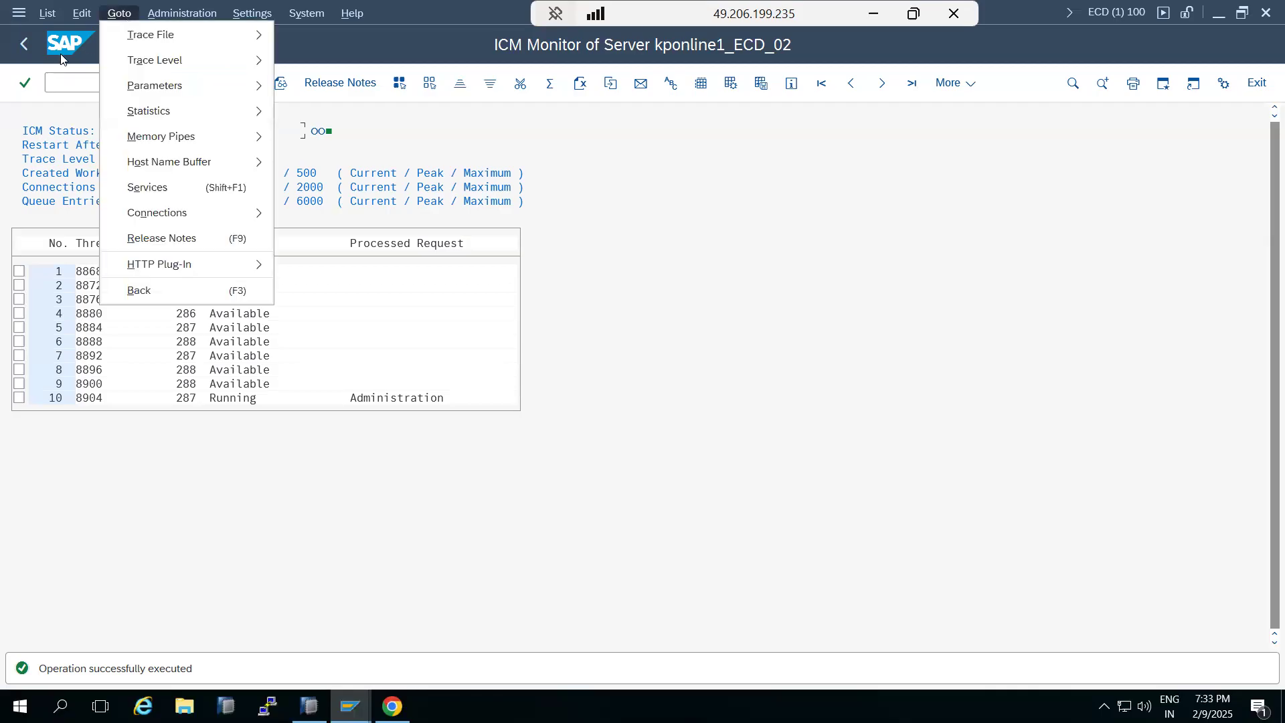
click(31, 114)
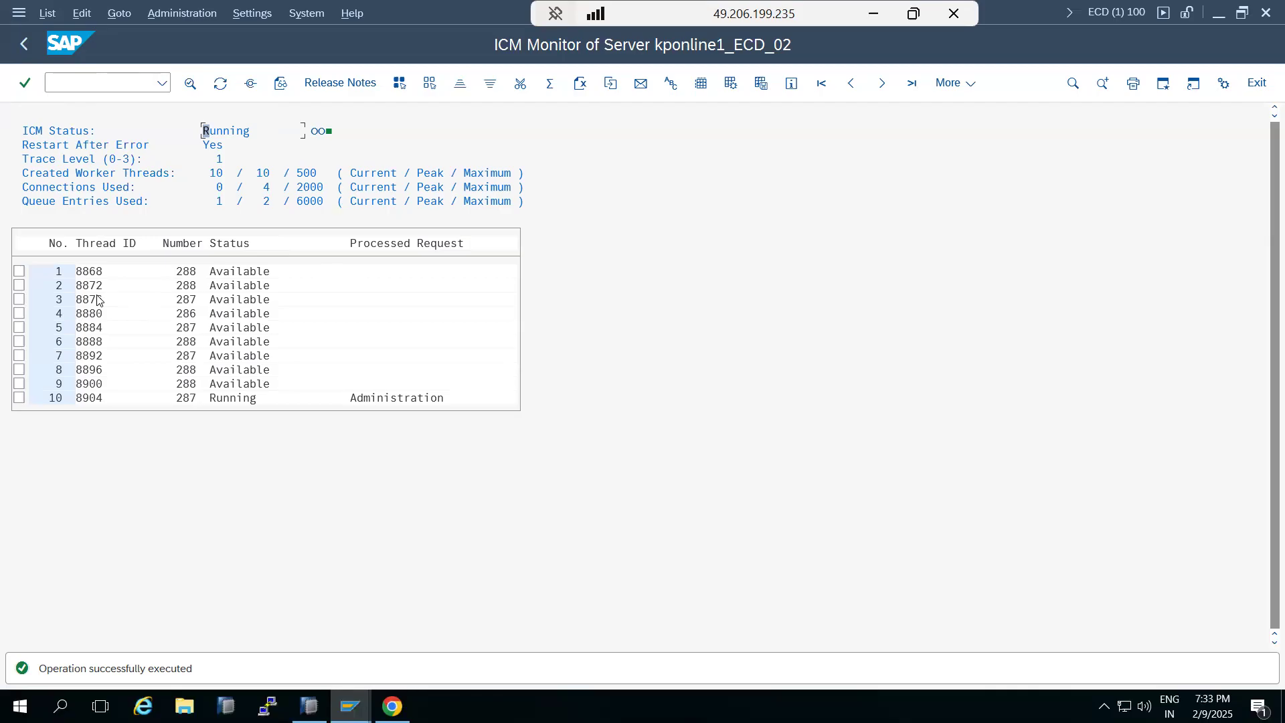
click(120, 13)
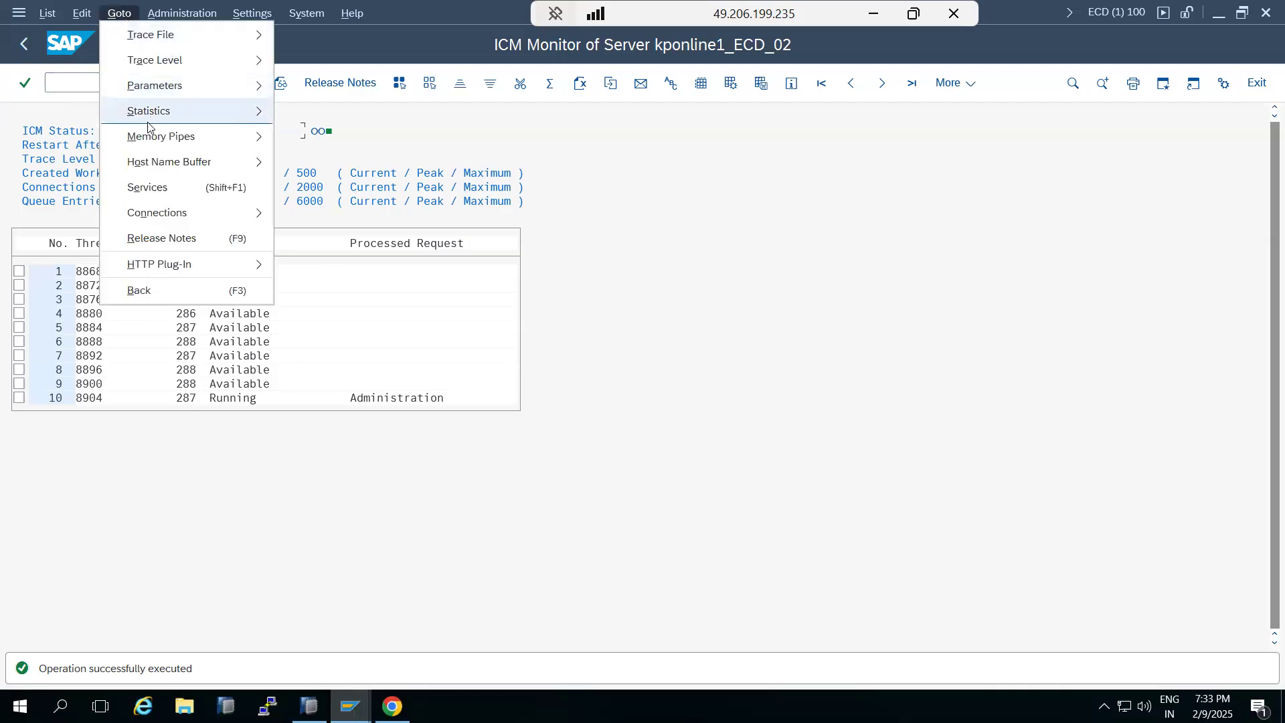
click(151, 188)
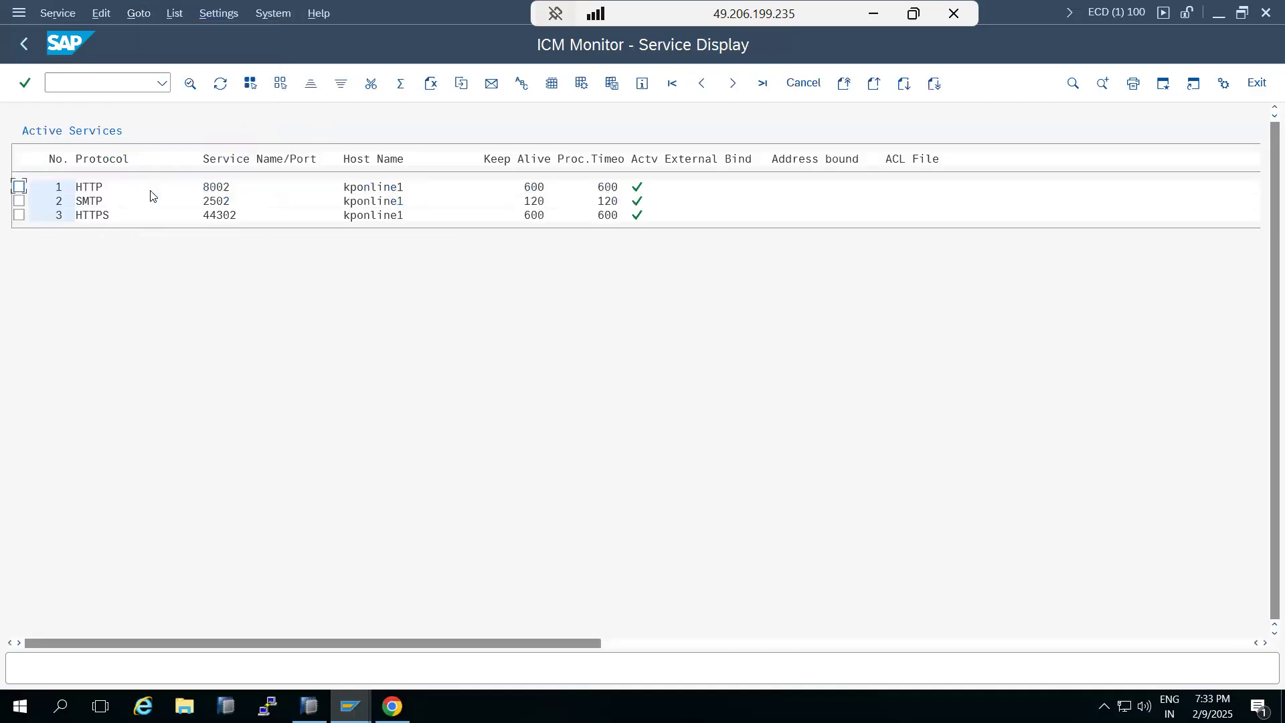
click(98, 215)
click(86, 202)
click(64, 15)
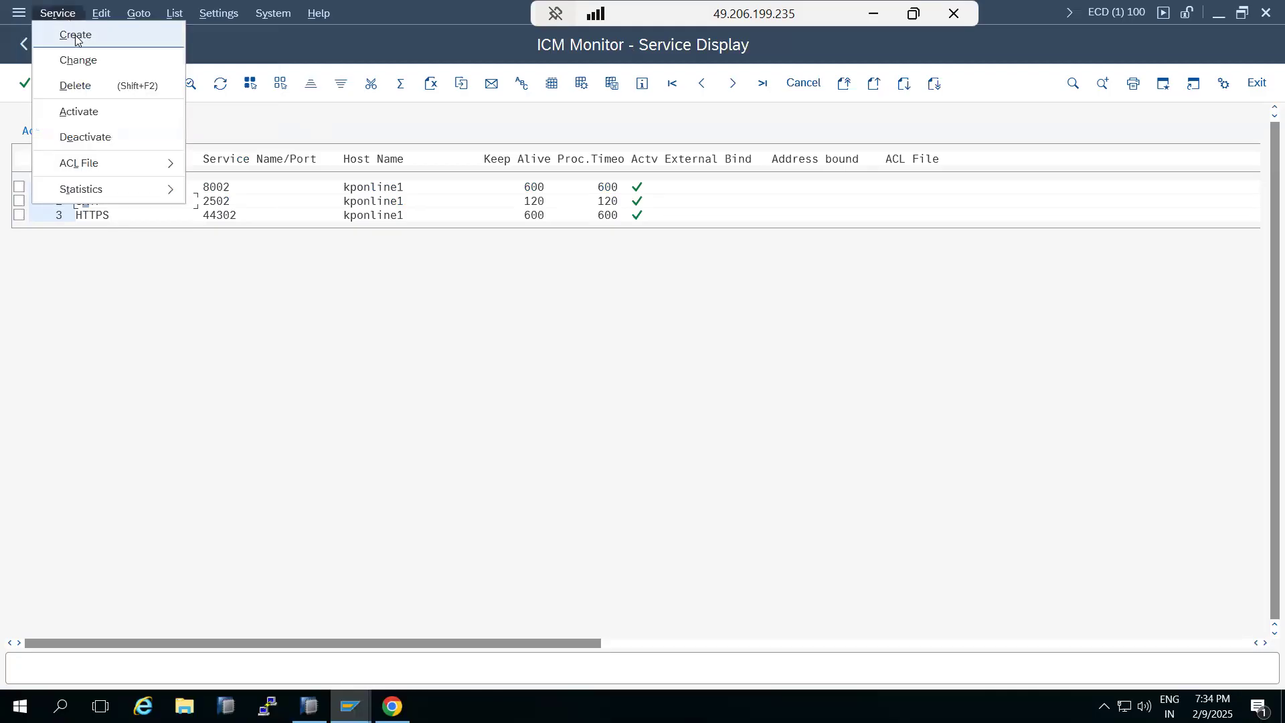
click(75, 36)
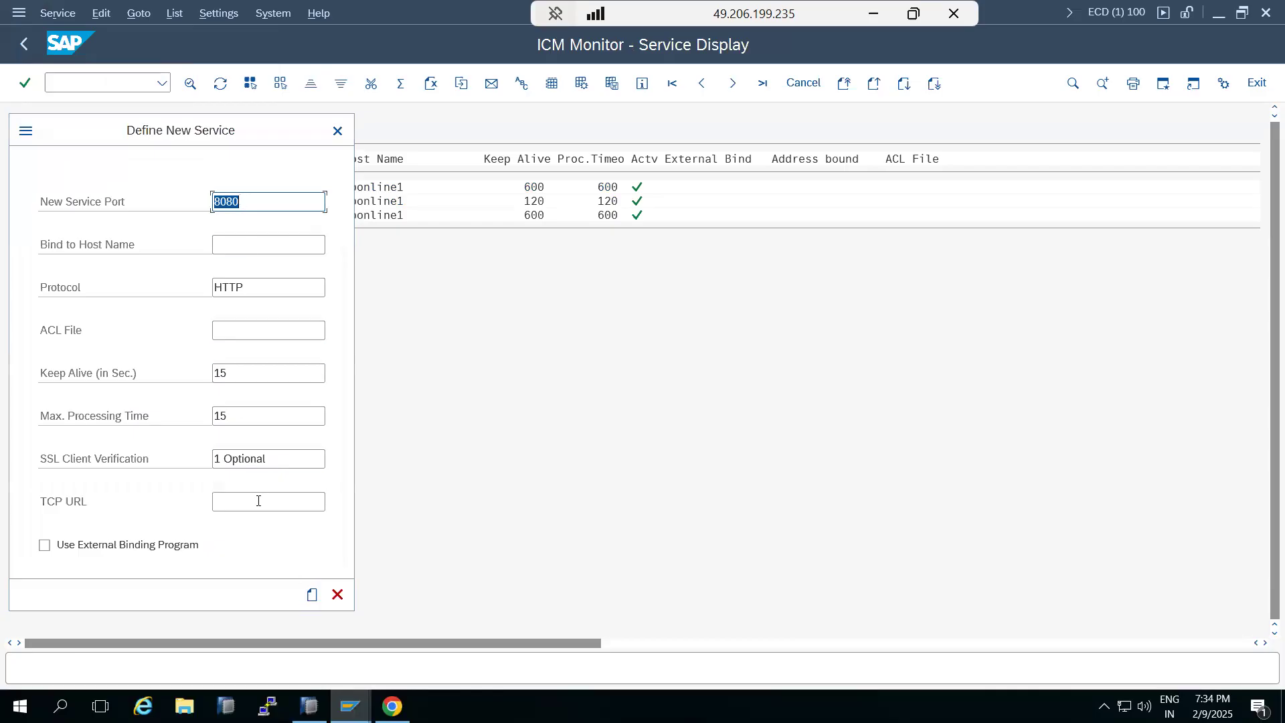
click(337, 595)
Go back to the ICM Monitor and start transaction RZ10
click(24, 44)
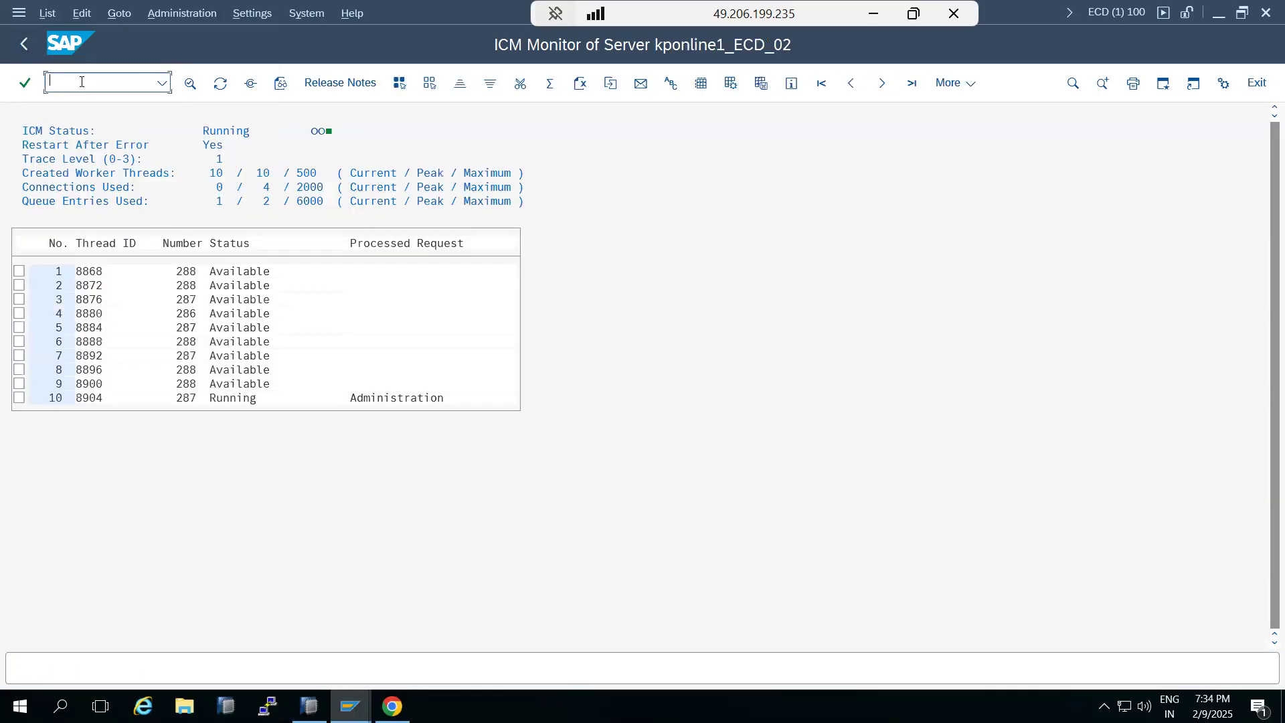
text(/nrz10)
key(Return)
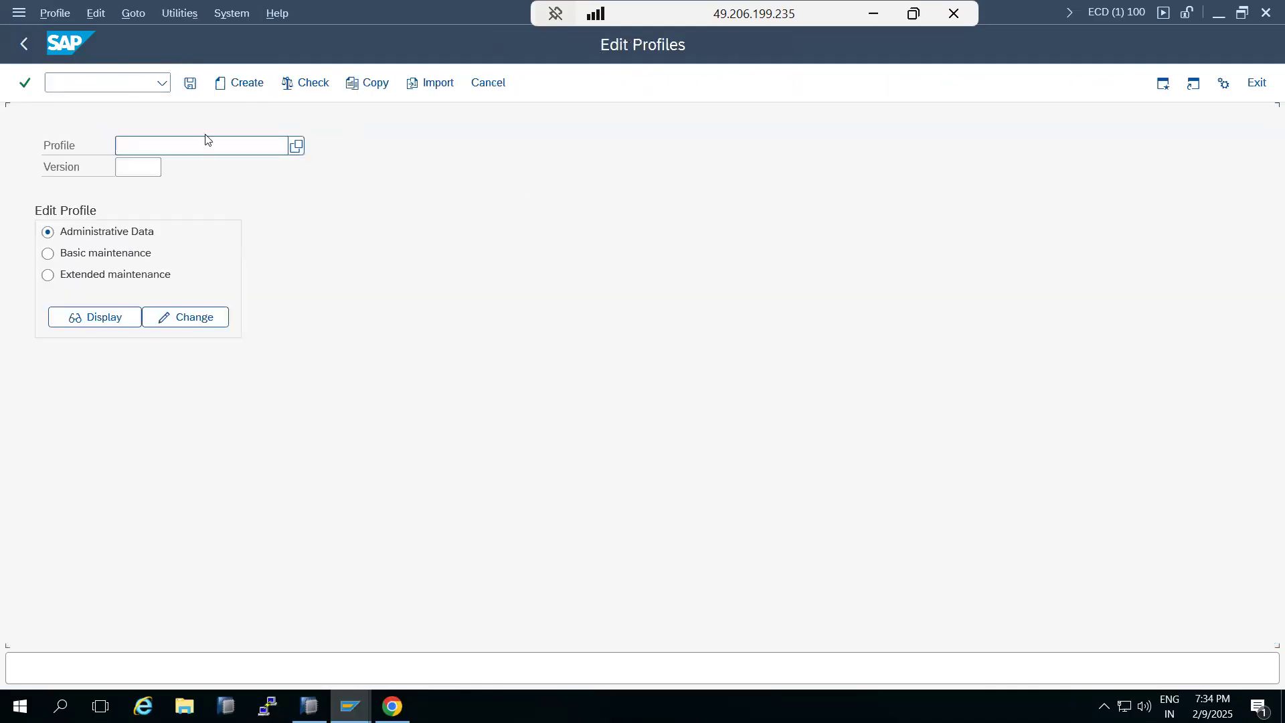
Select the instance profile ECD_D02_KPONLINE1 and display its parameters
click(296, 145)
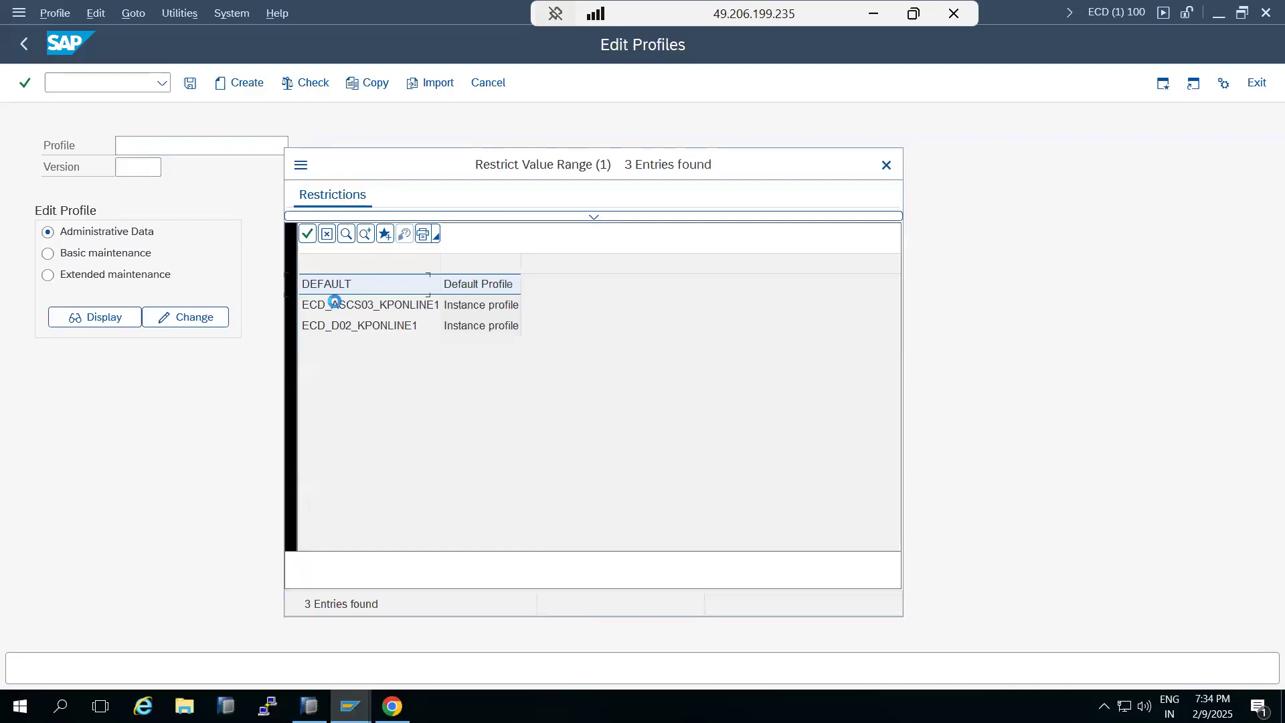
double_click(354, 325)
click(97, 276)
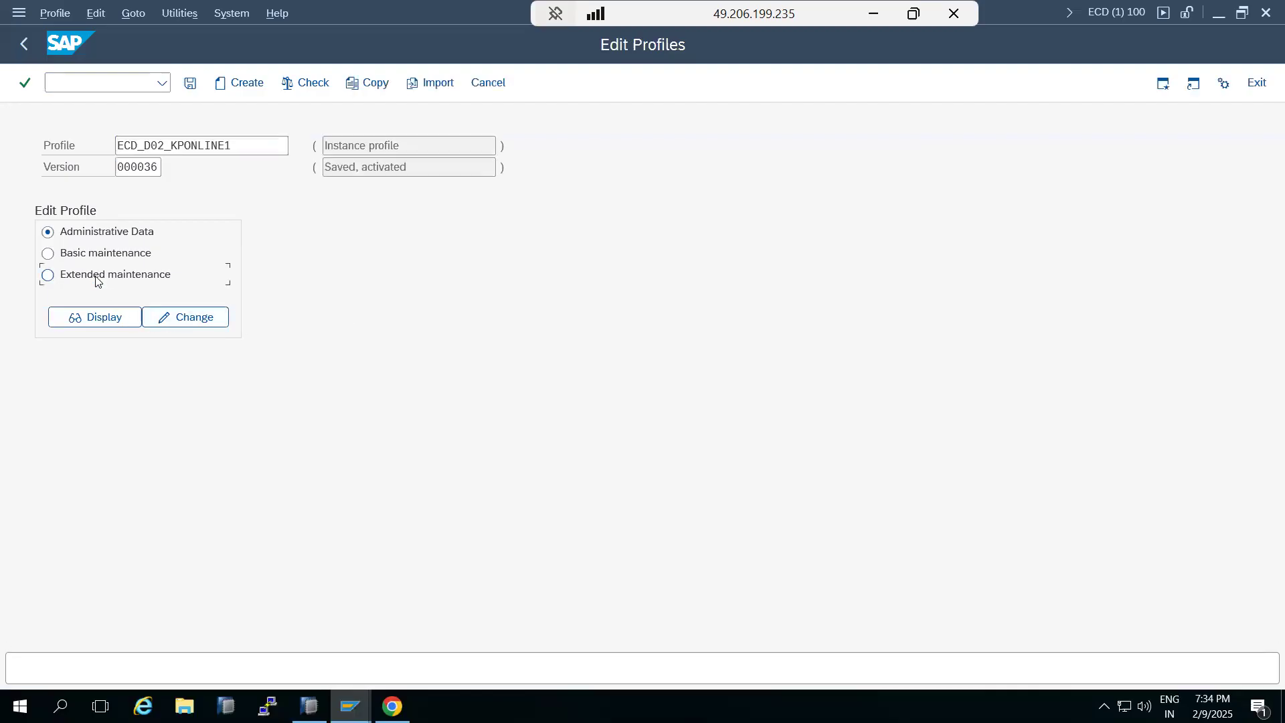
click(99, 317)
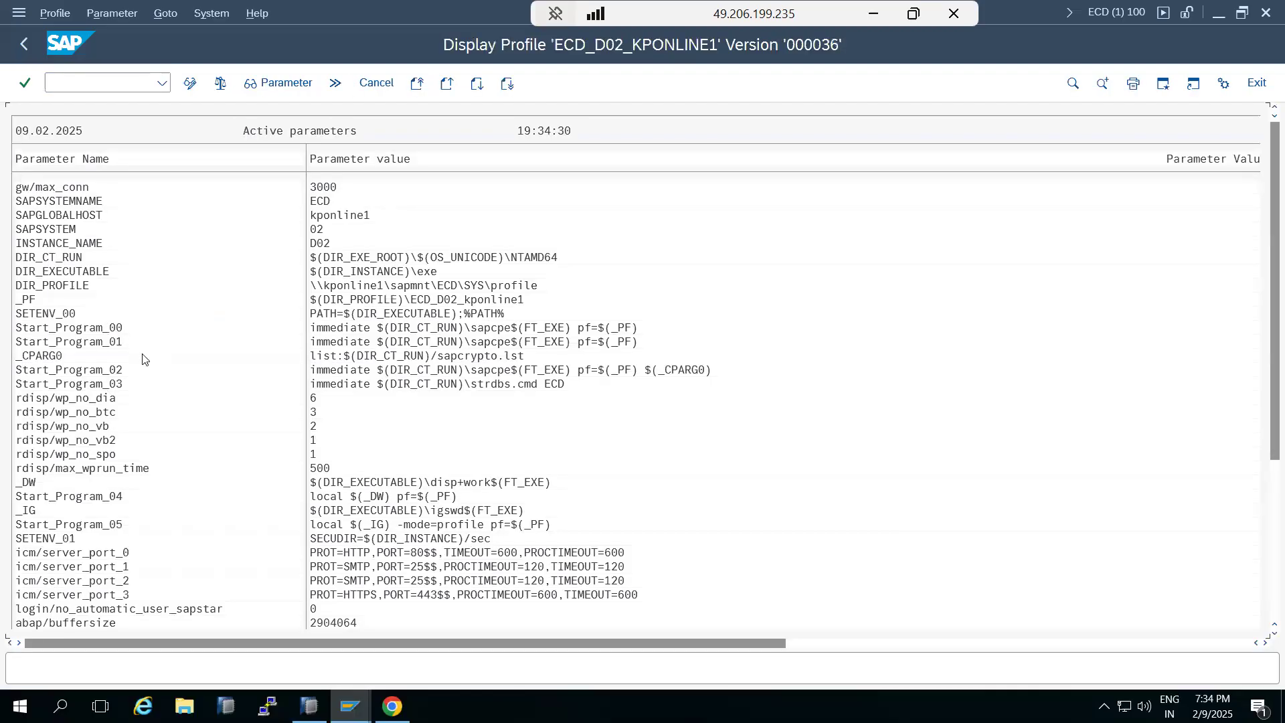
Examine the icm/server_port_0 parameter, then go back to SAP Easy Access
click(20, 554)
click(20, 48)
click(20, 48)
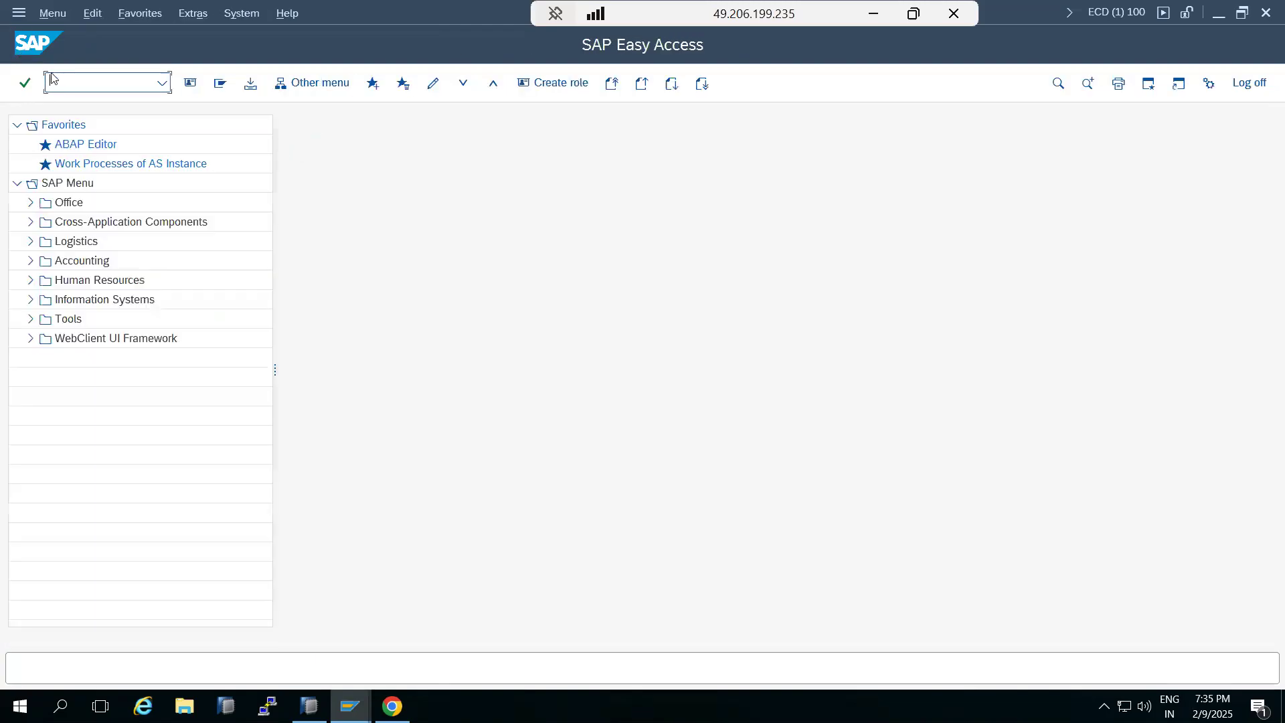
Run SMICM again and open its active services list
text(smicm)
key(Return)
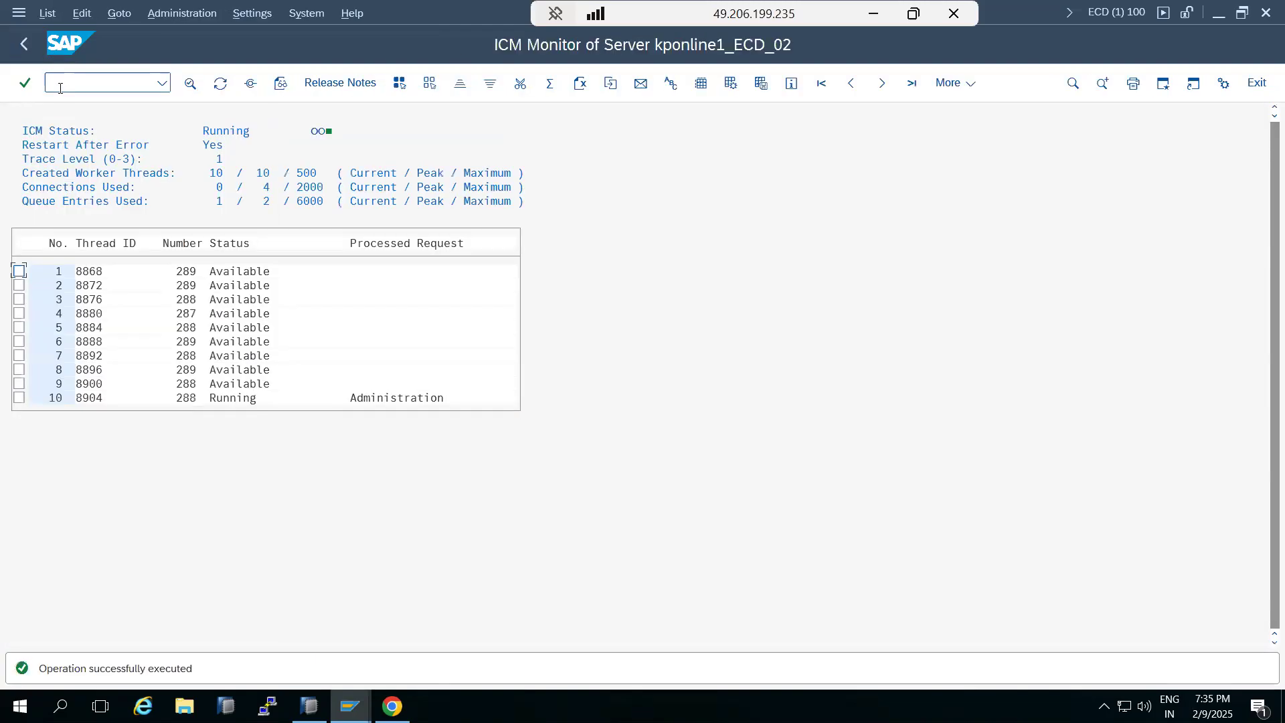
click(250, 83)
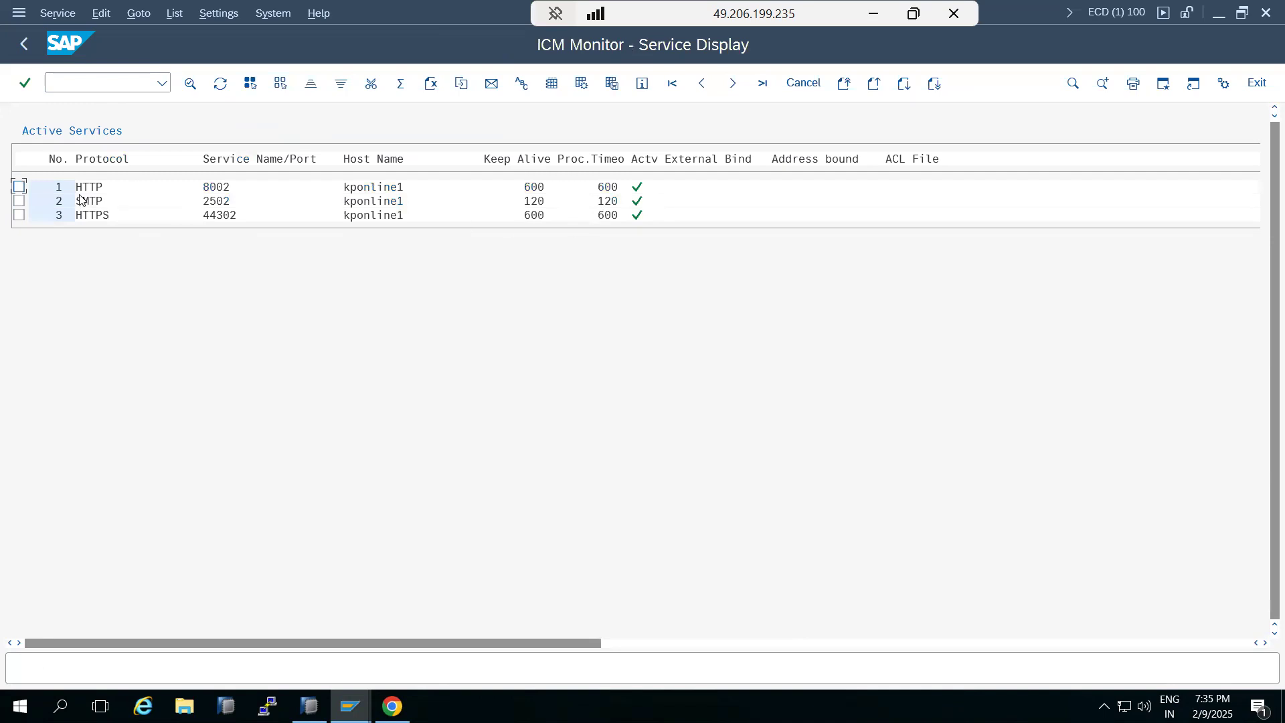
Go back to the SAP Easy Access menu
click(24, 45)
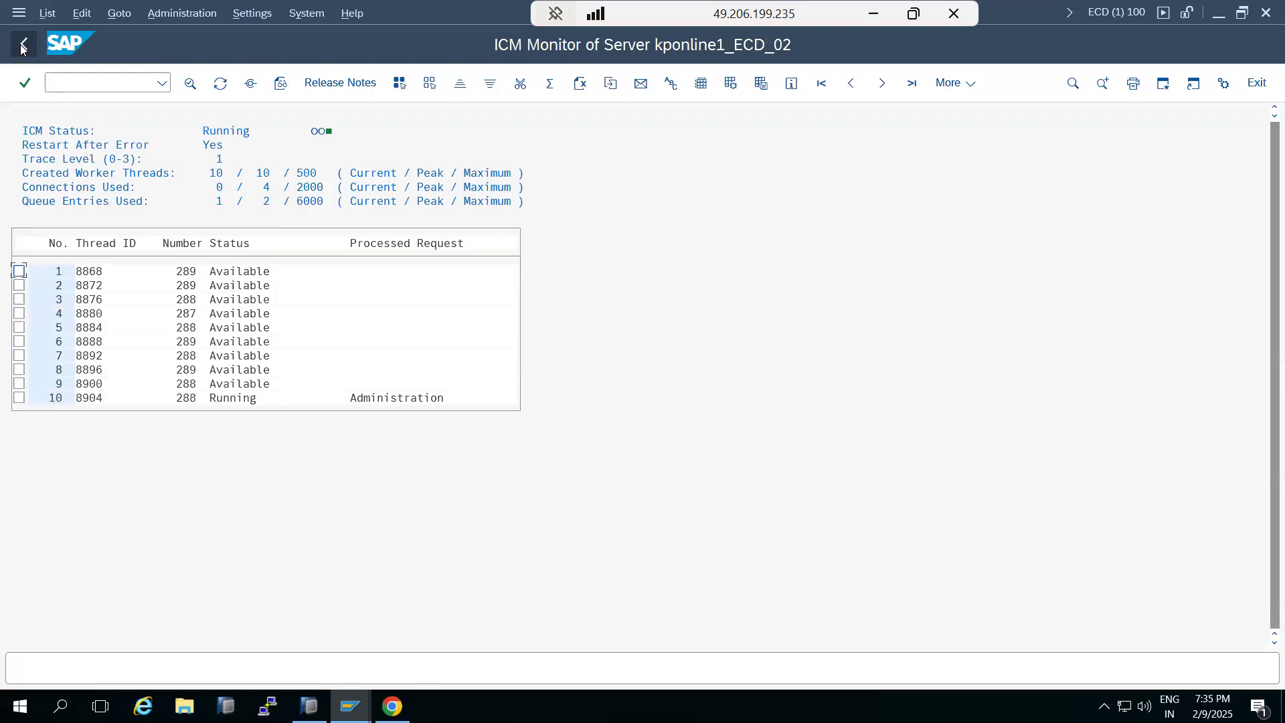
click(23, 45)
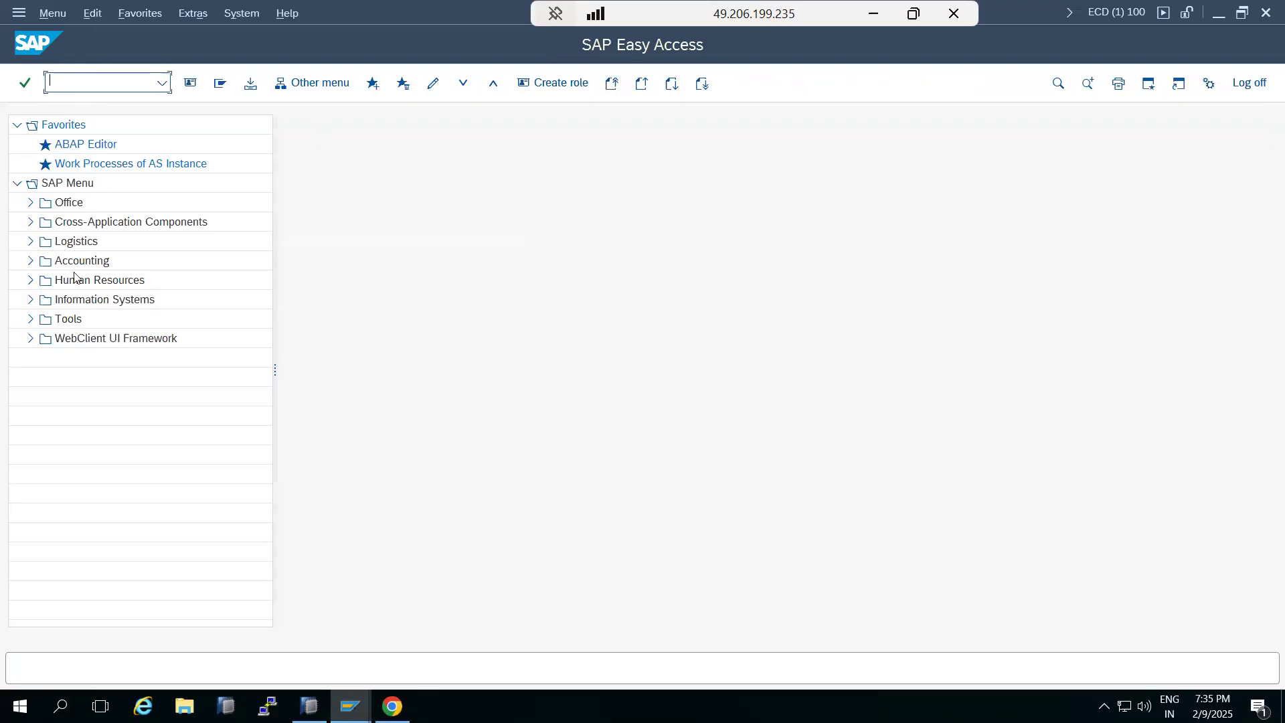
click(348, 704)
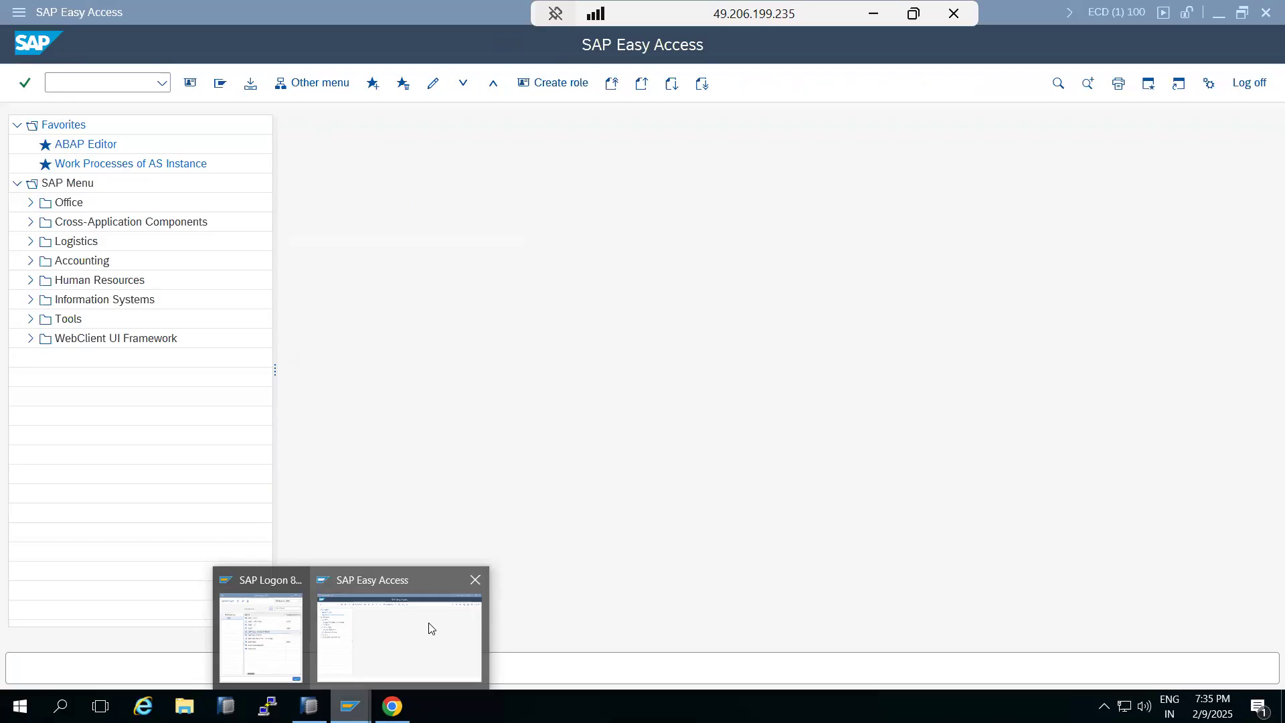
click(387, 640)
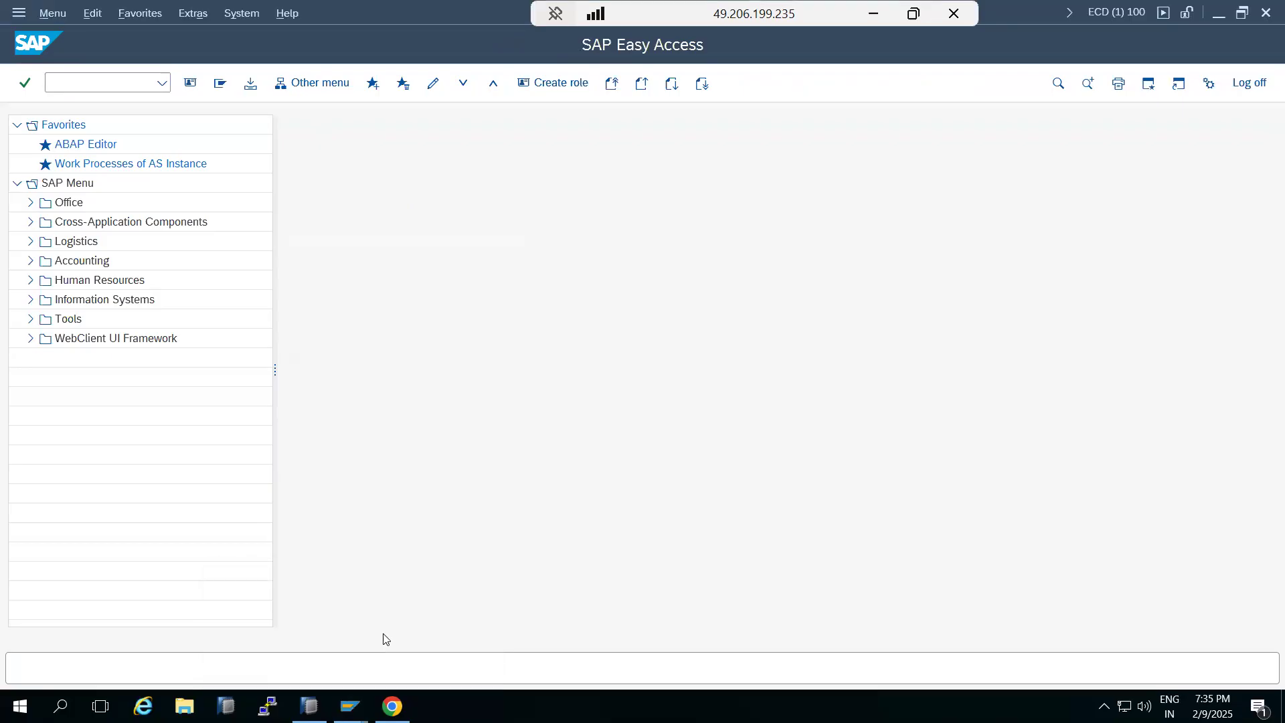
Run transaction WEBGUI and allow it to open in the browser
text(webgu)
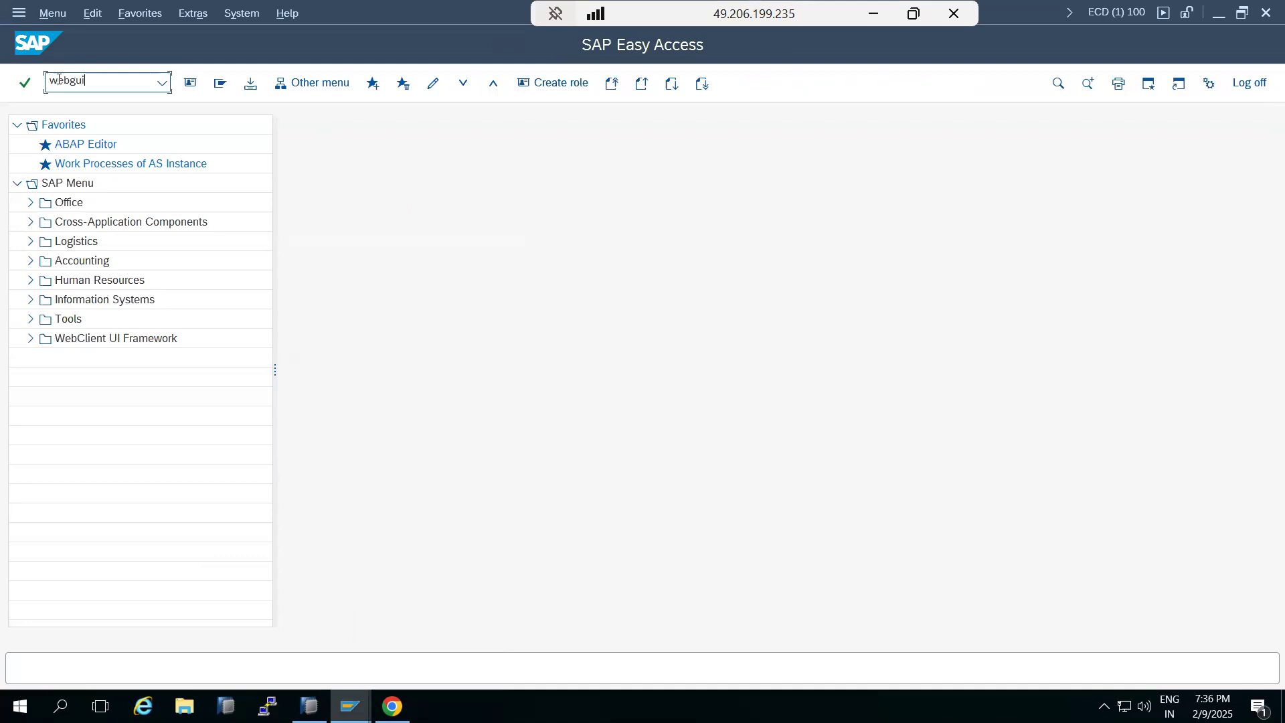
text(i)
key(Return)
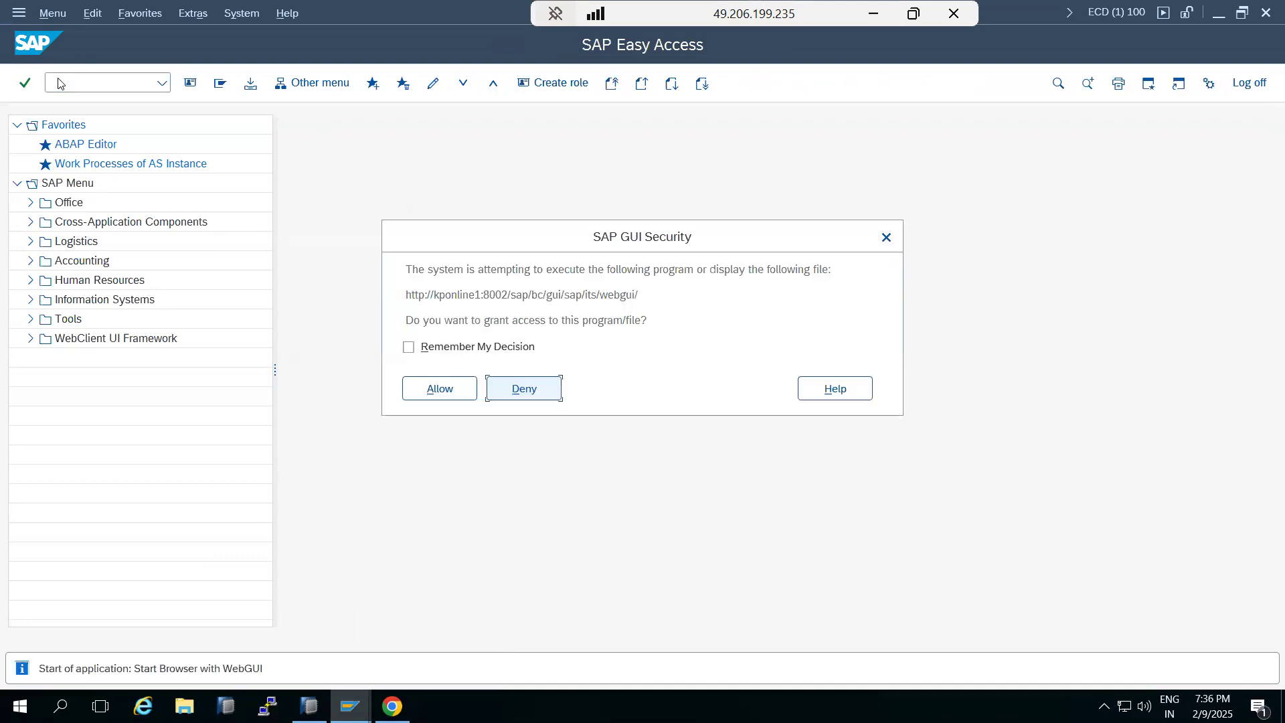
click(461, 395)
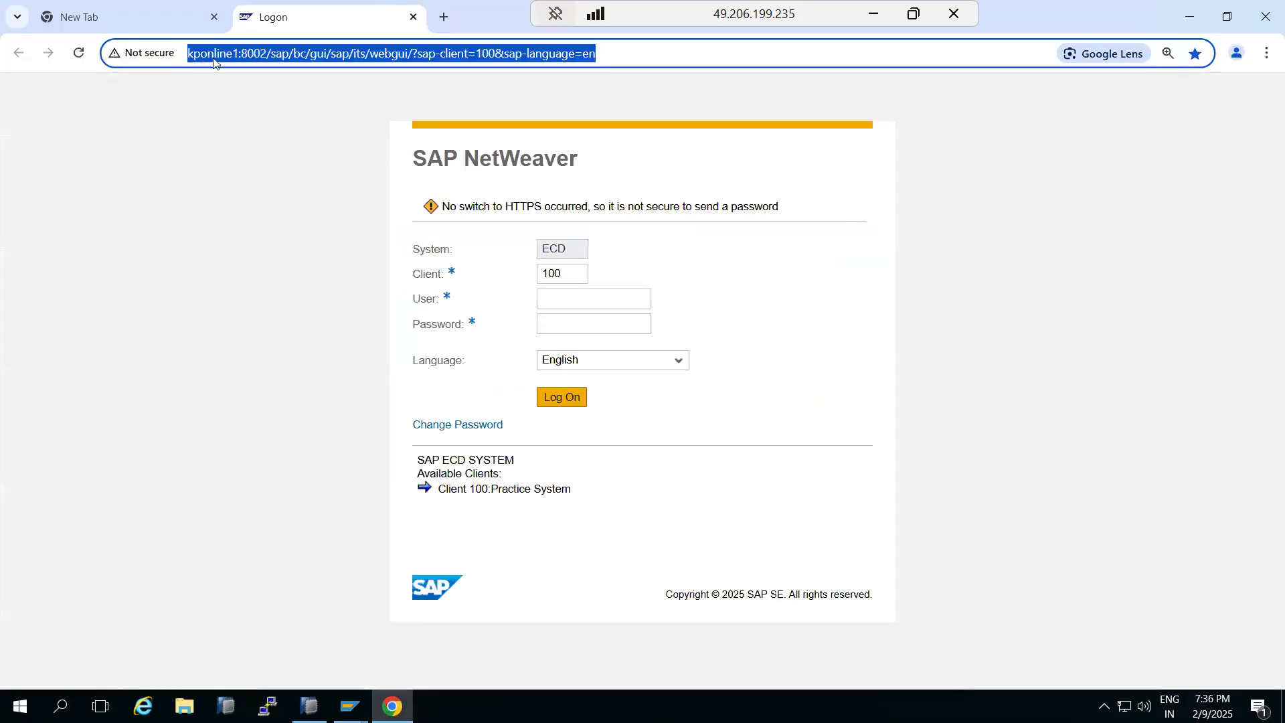
Log on to the SAP WebGUI with the basis user name and the account password
double_click(214, 55)
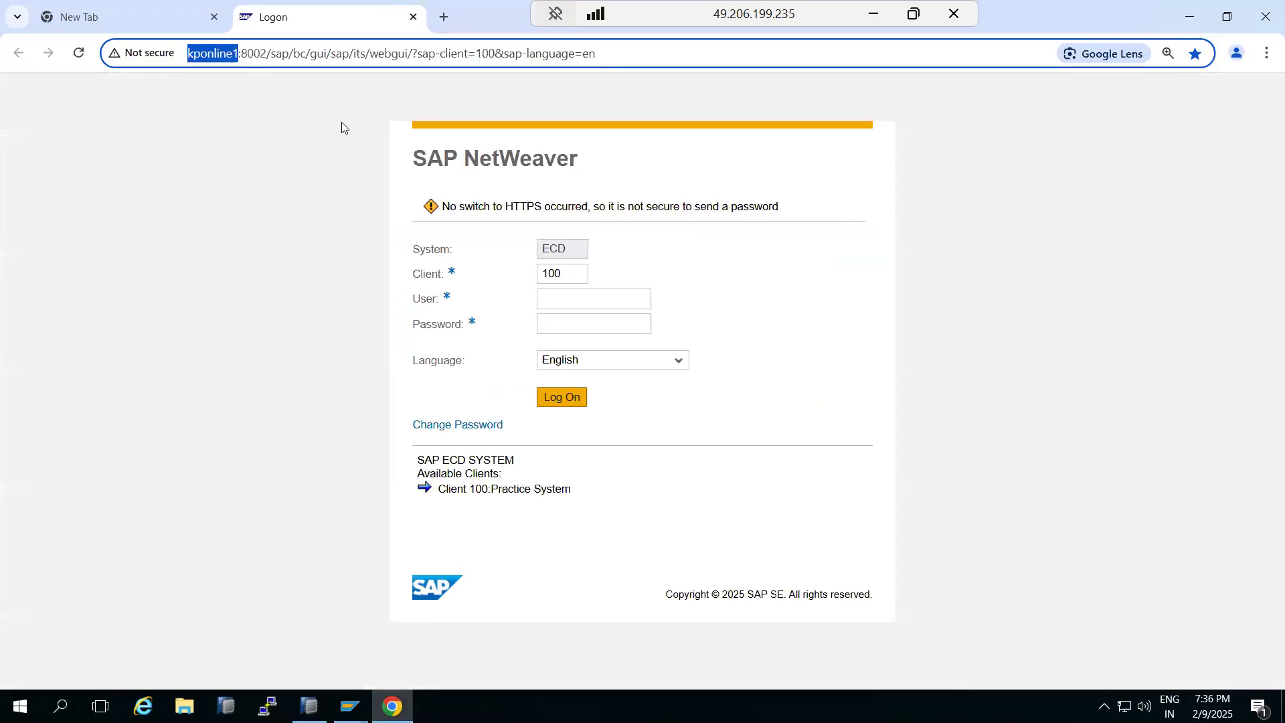
click(582, 302)
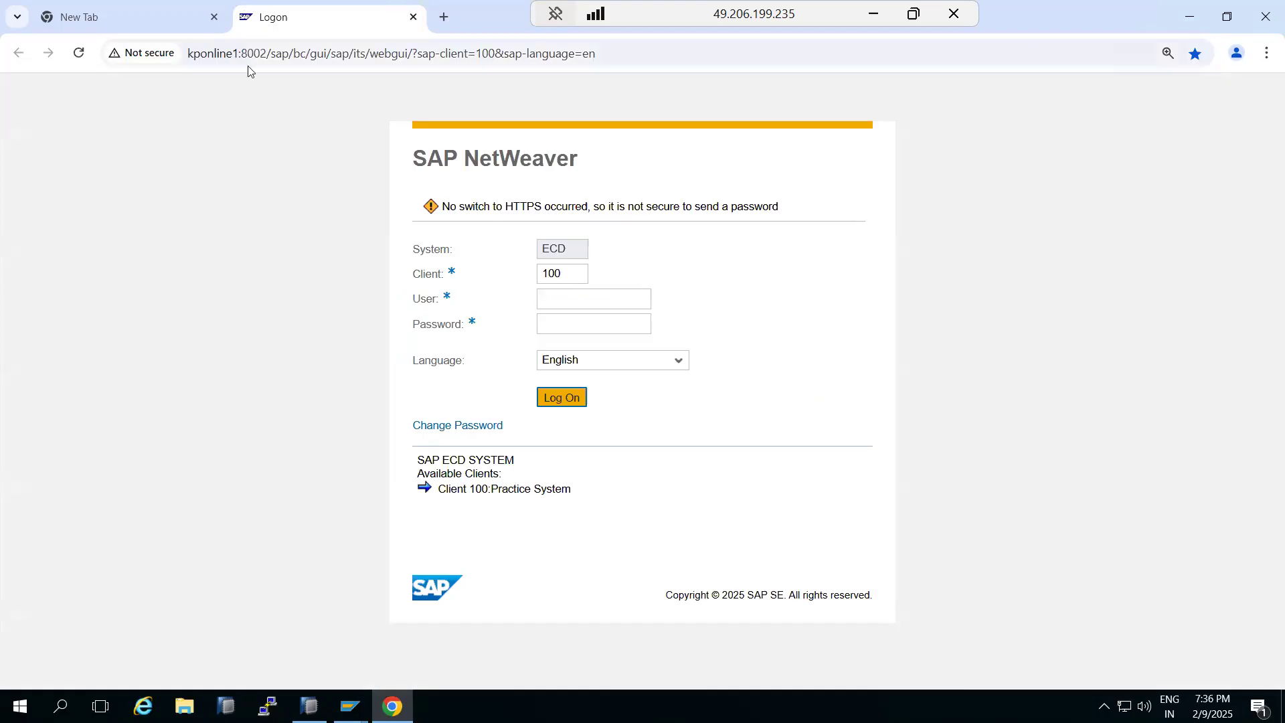
click(577, 292)
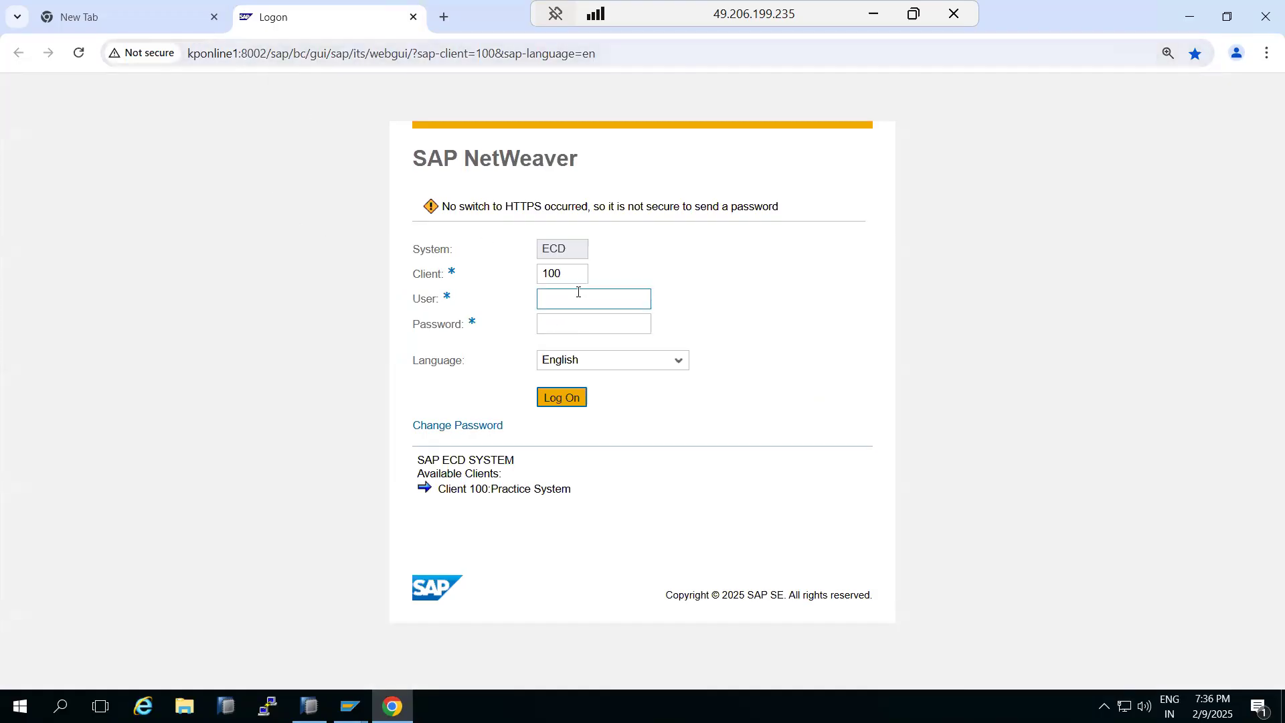
text(basis)
key(Tab)
text(••••••••••)
key(Return)
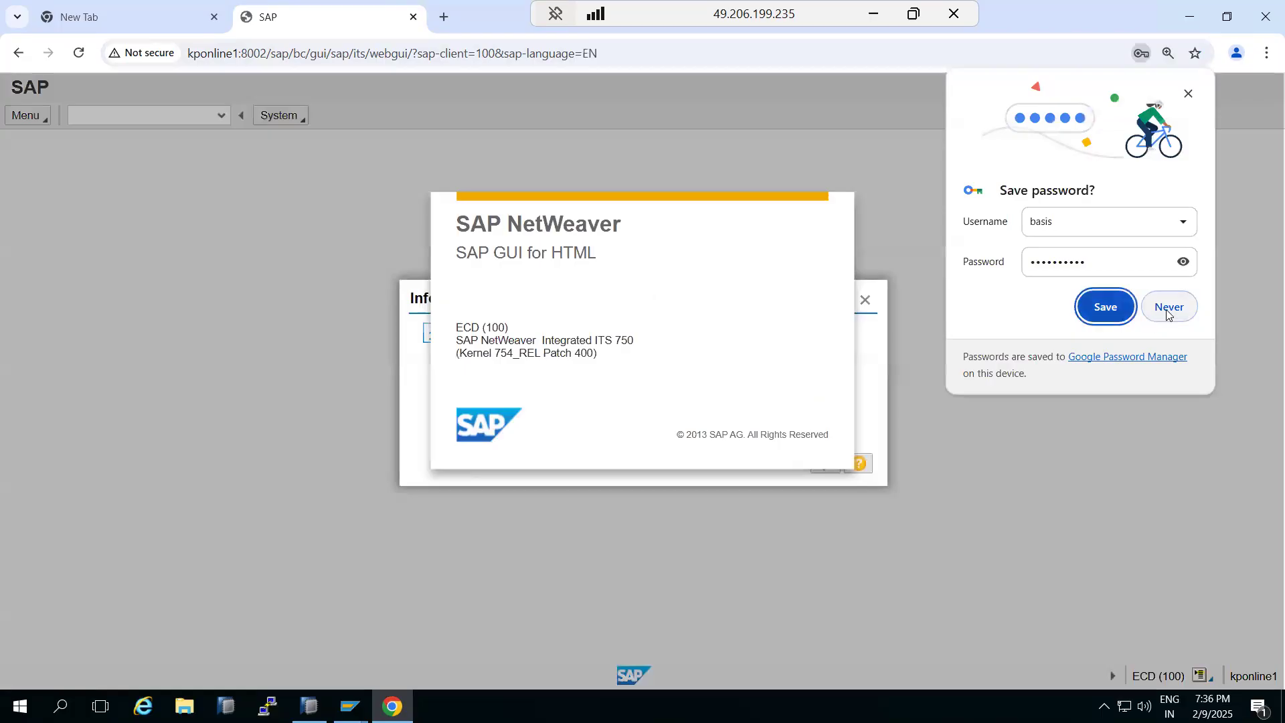
Decline saving the password in the browser and dismiss the information message
click(1168, 308)
click(823, 454)
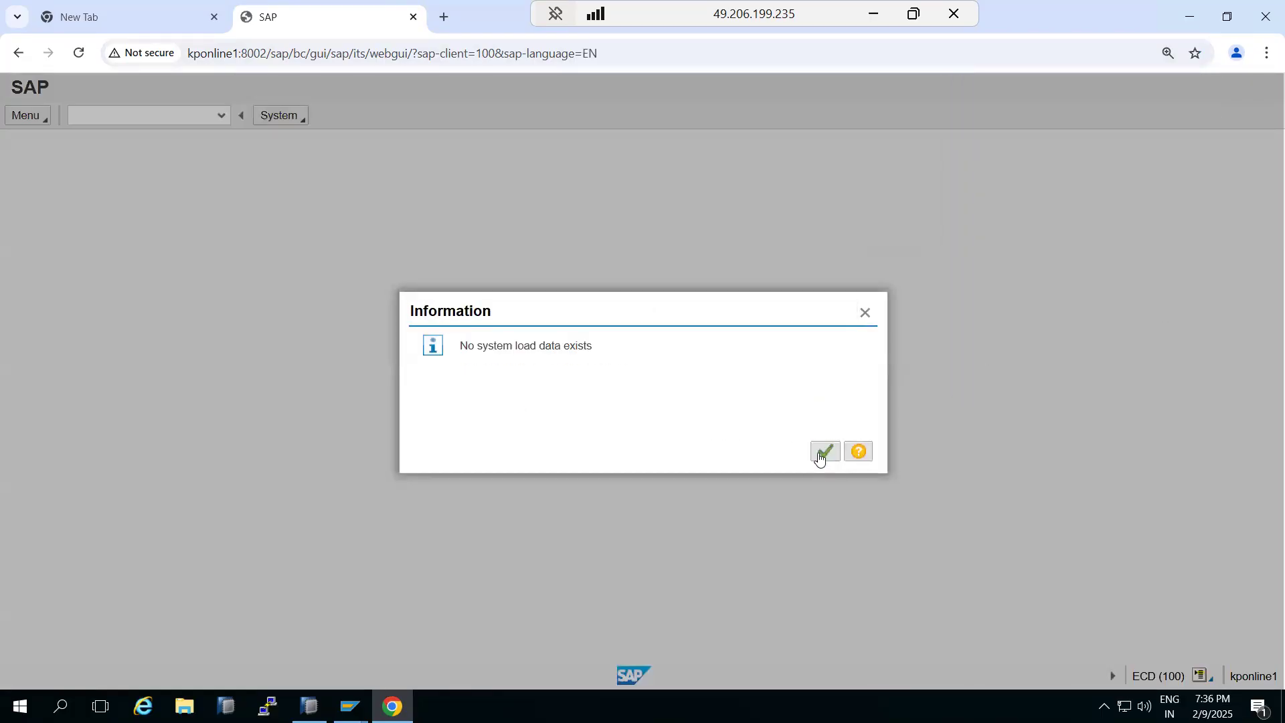
click(819, 452)
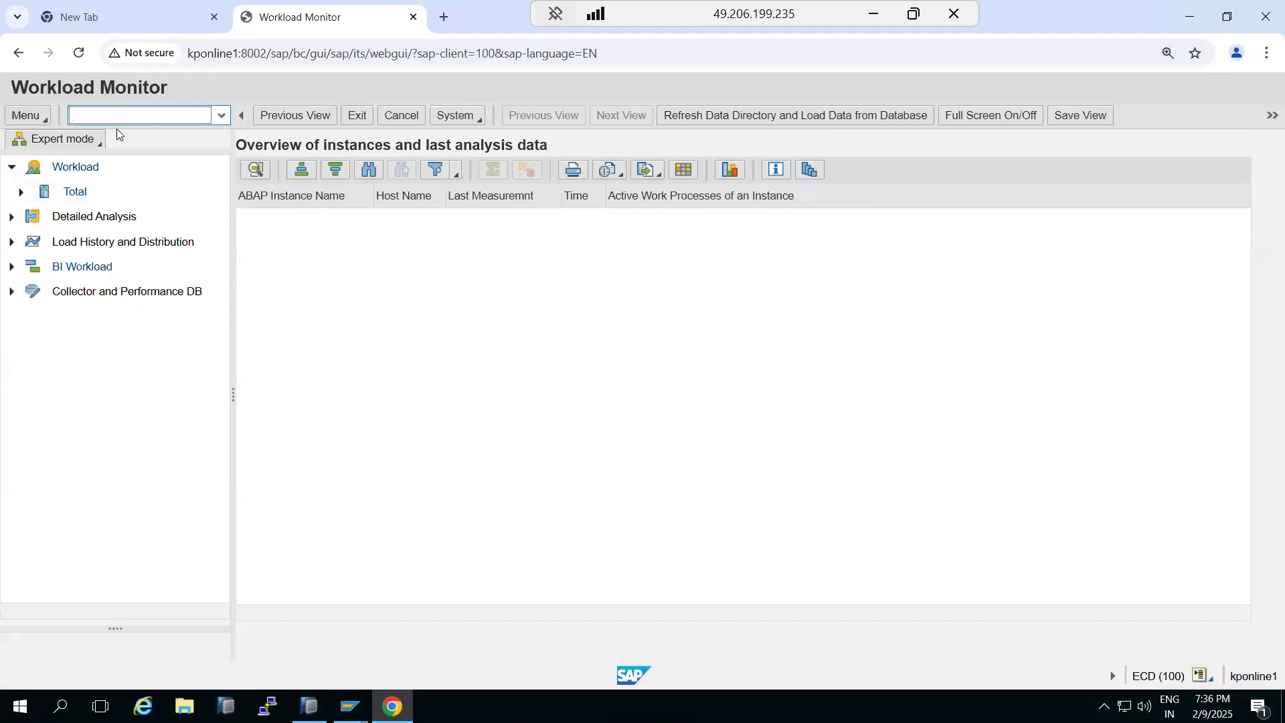
Run transaction SM50 from the WebGUI command field to display the work processes
click(116, 117)
text(/nsm0)
key(Return)
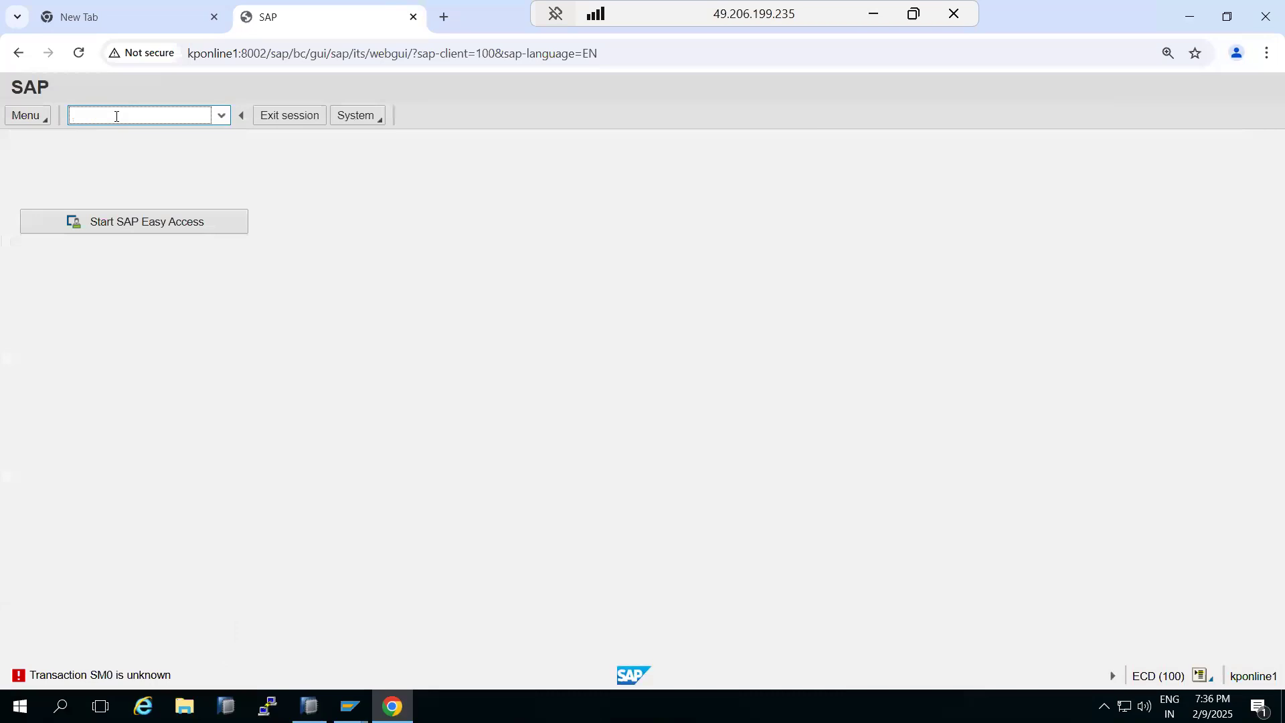
text(sm50)
key(Return)
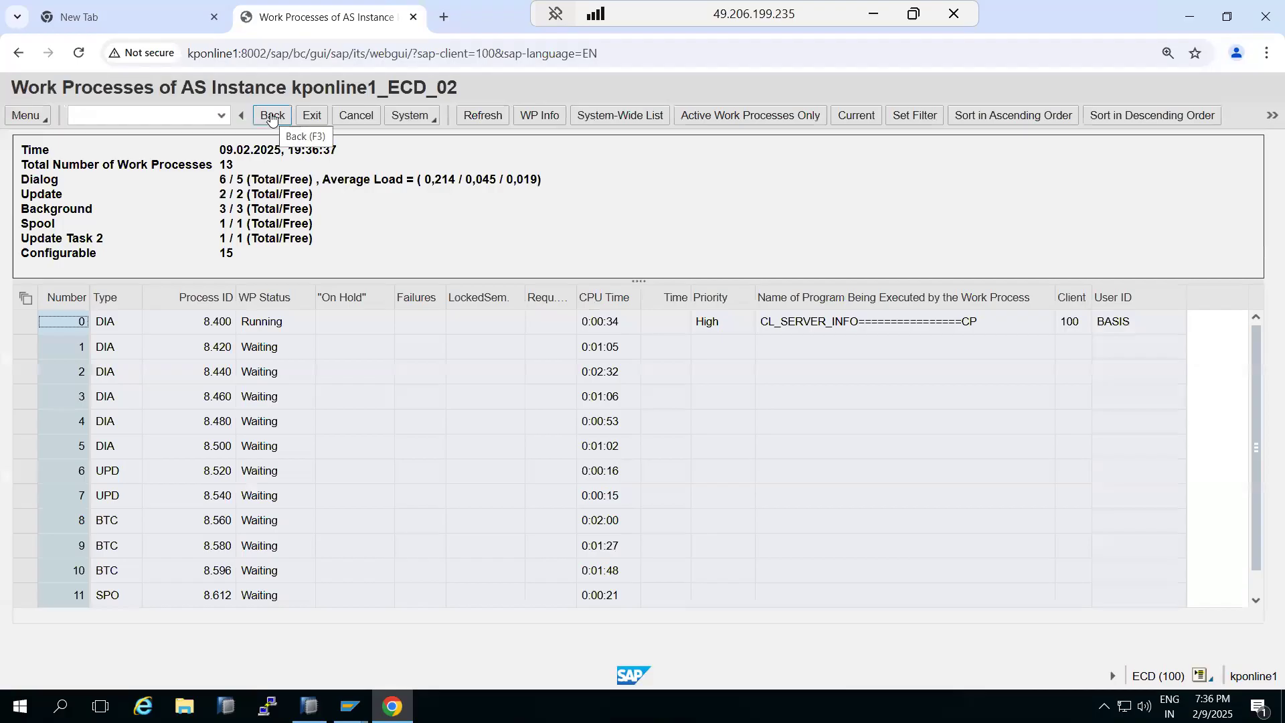
Examine the WebGUI URL's host name, port and path in the address bar
double_click(194, 54)
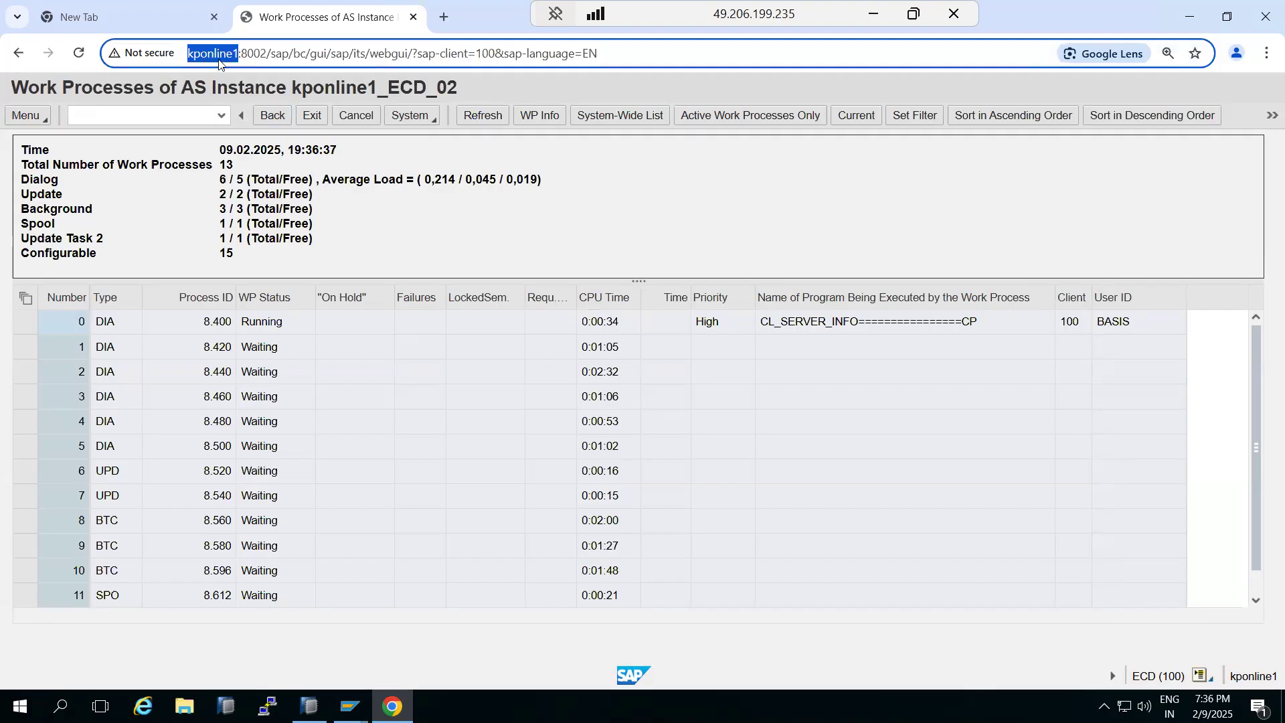
double_click(216, 59)
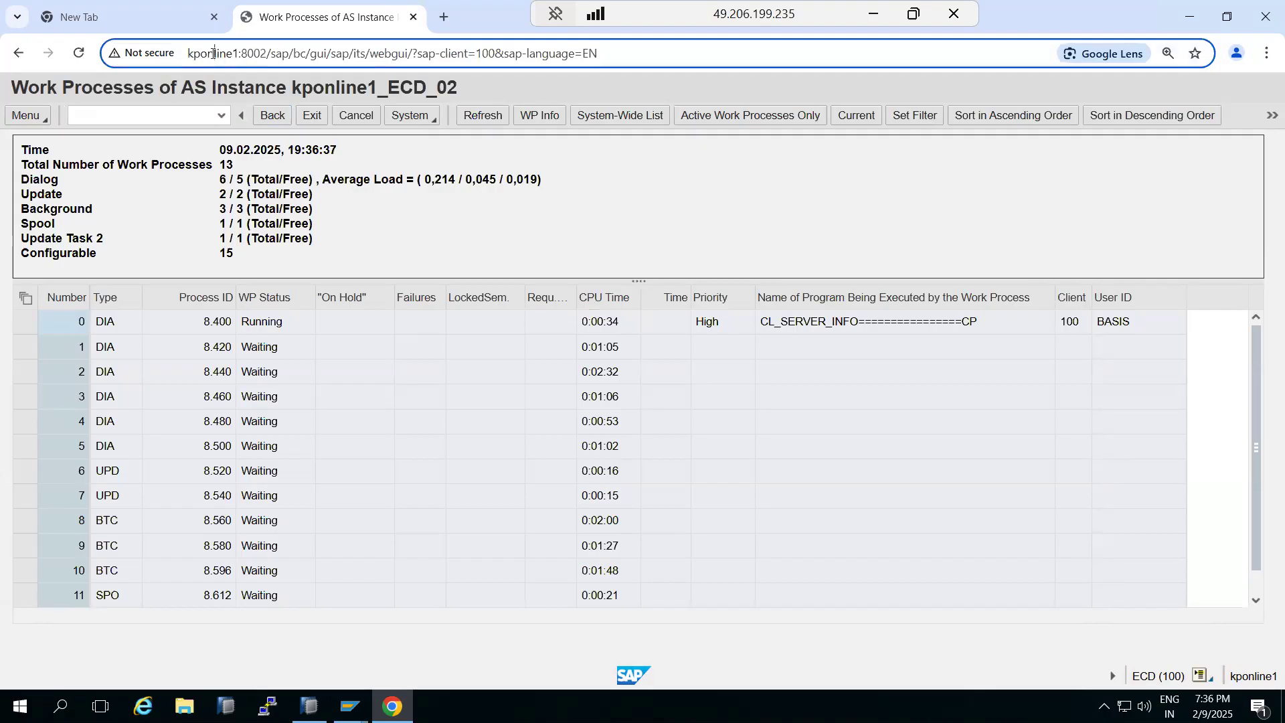
double_click(253, 52)
click(268, 54)
drag(268, 54, 645, 150)
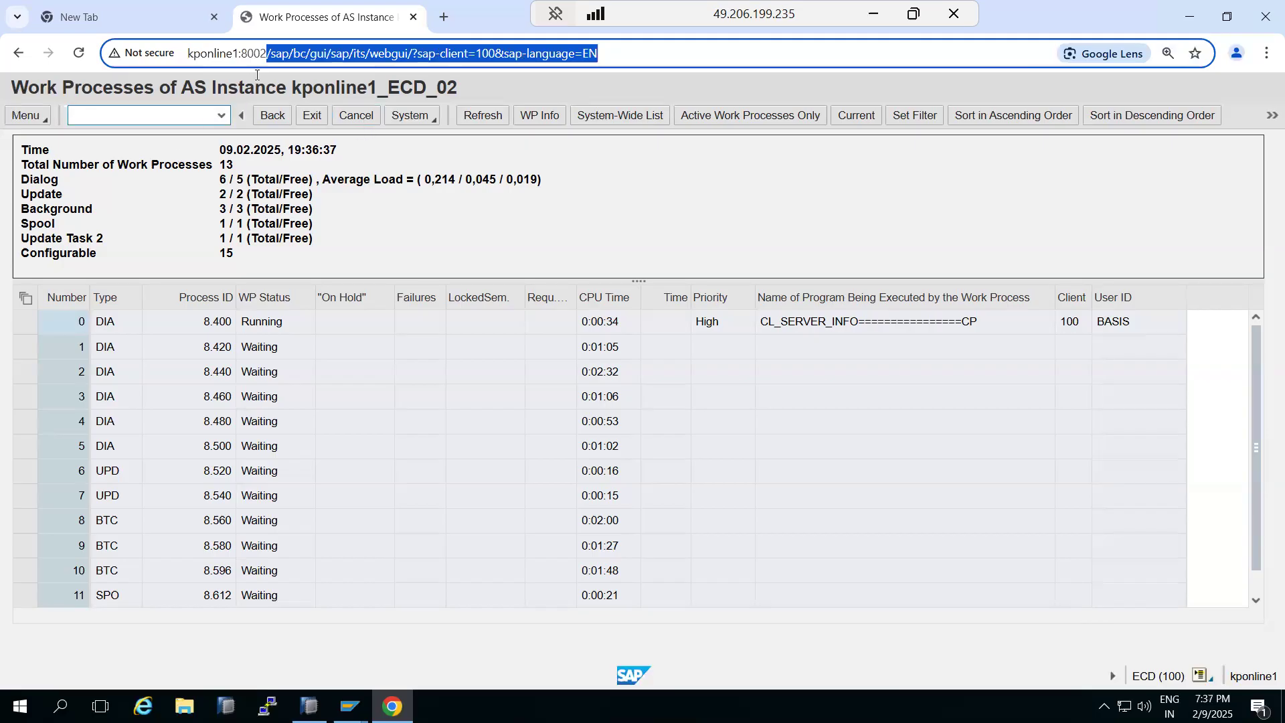
click(267, 52)
drag(267, 53, 182, 65)
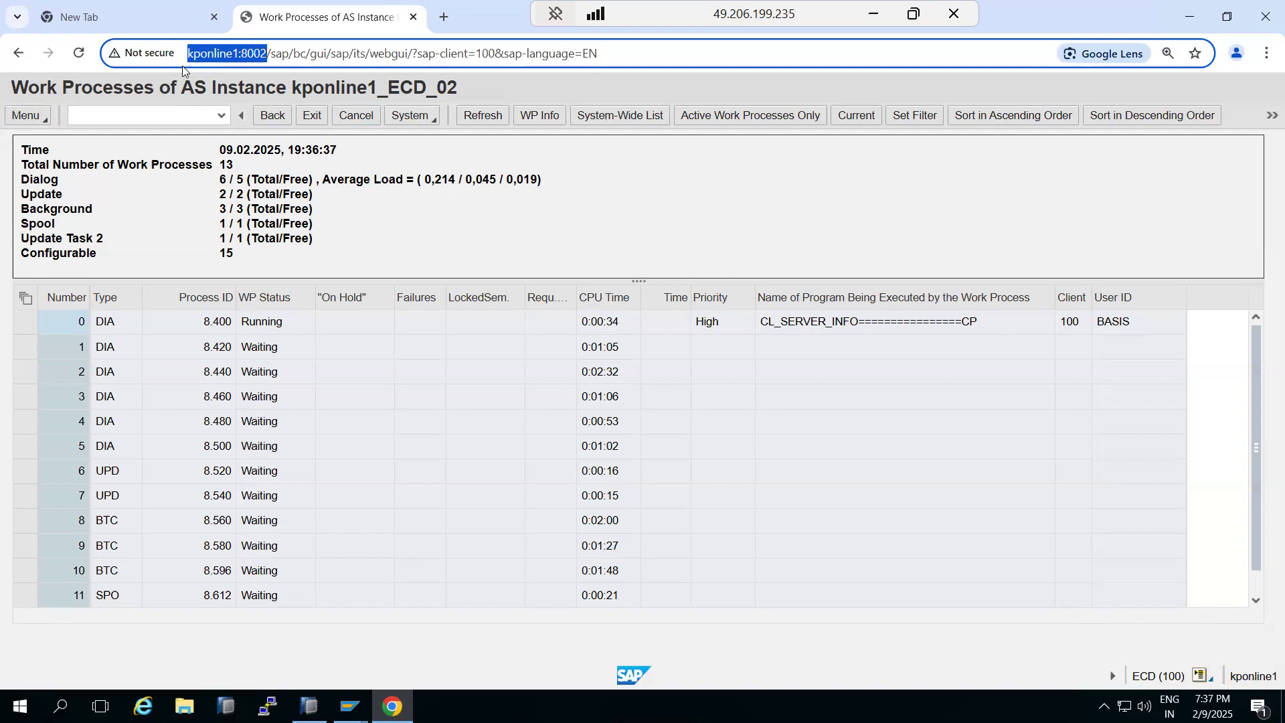
click(271, 55)
drag(272, 56, 483, 100)
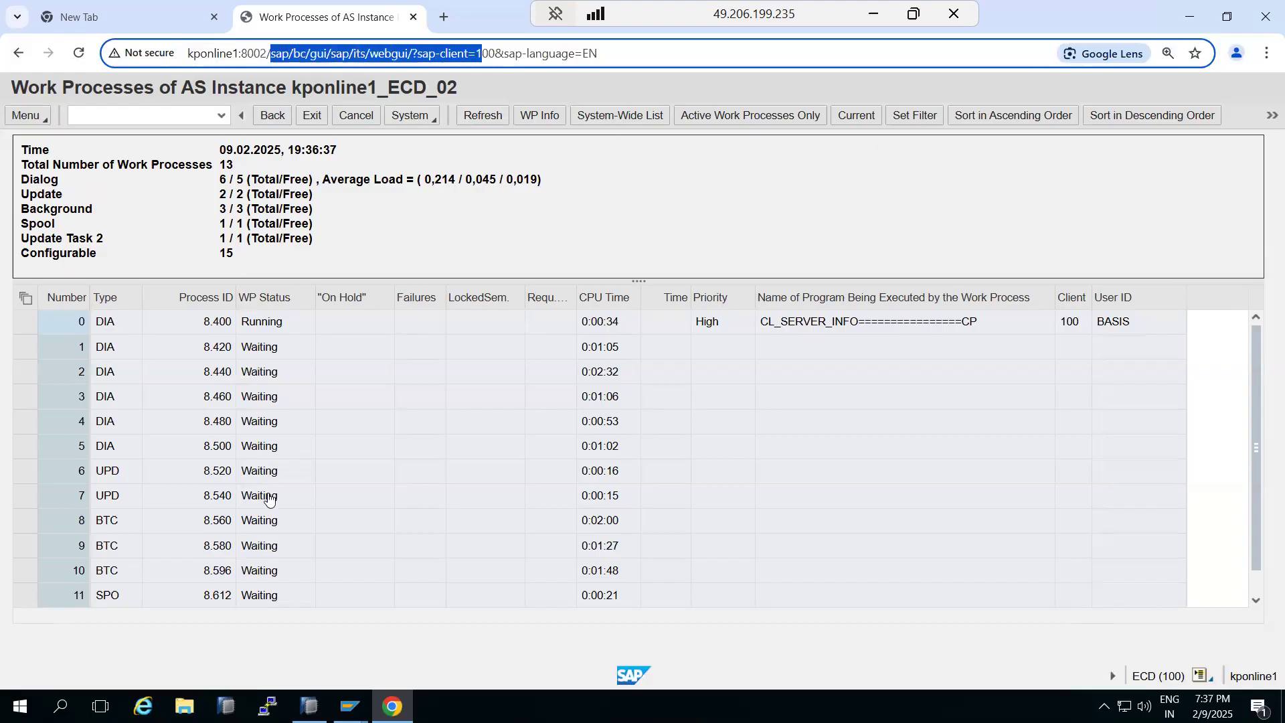
Switch to the SAP GUI window, run SMICM and view its active services list
click(350, 706)
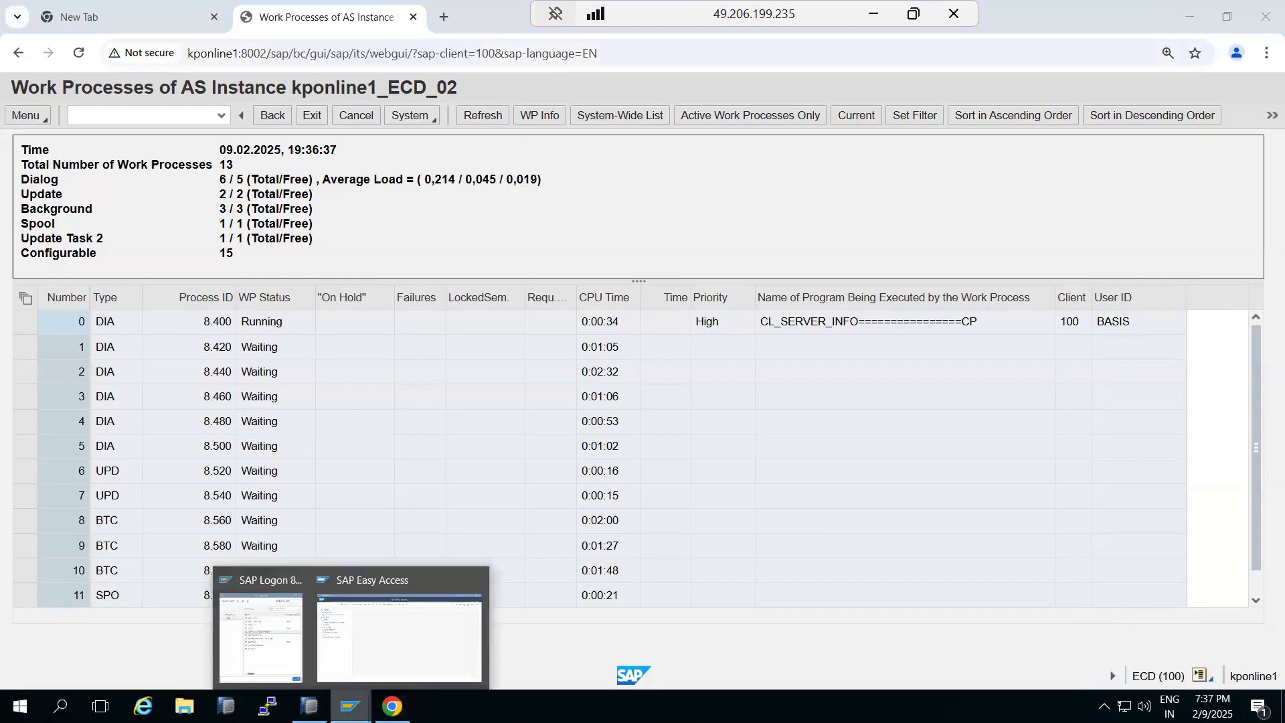
click(373, 660)
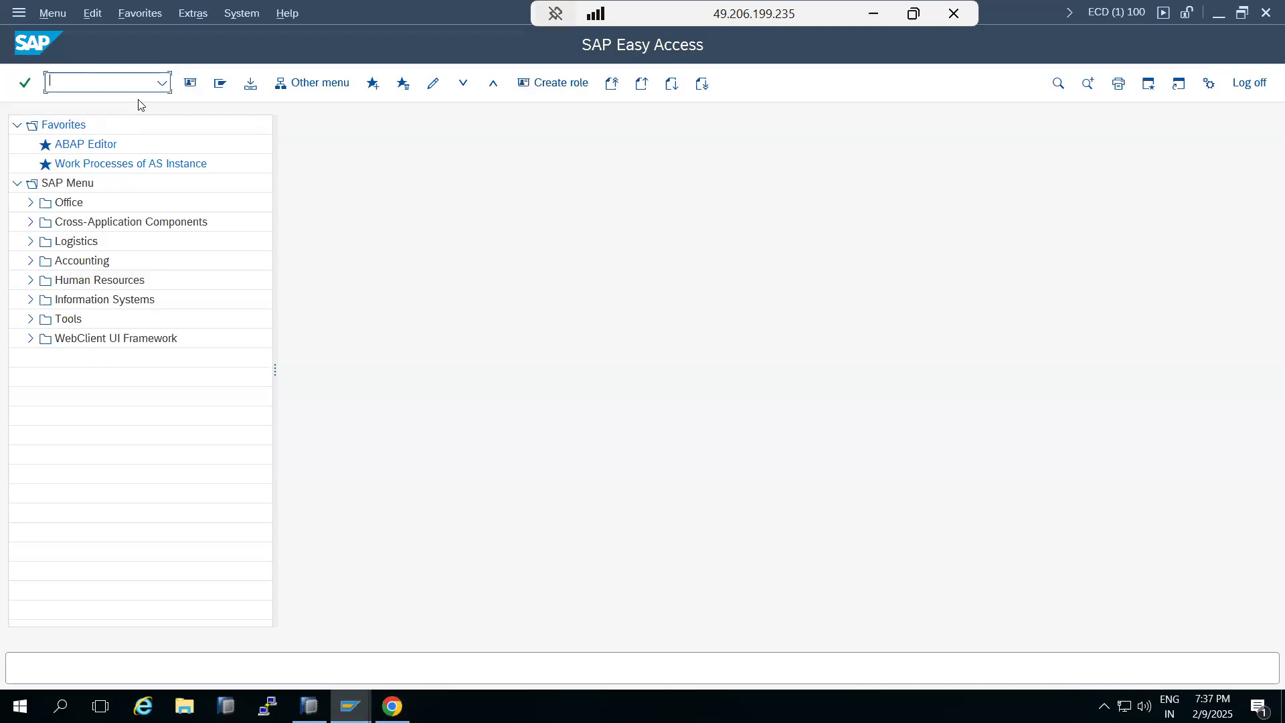
mouse_move(353, 702)
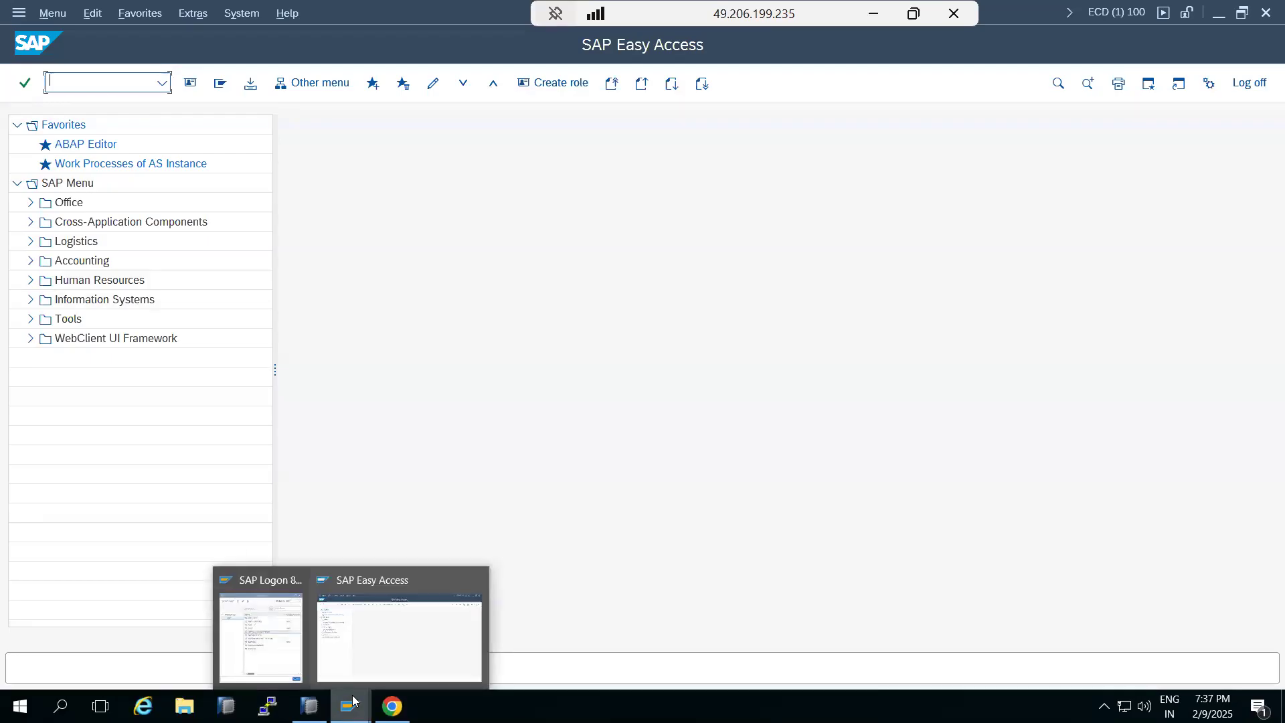
click(372, 648)
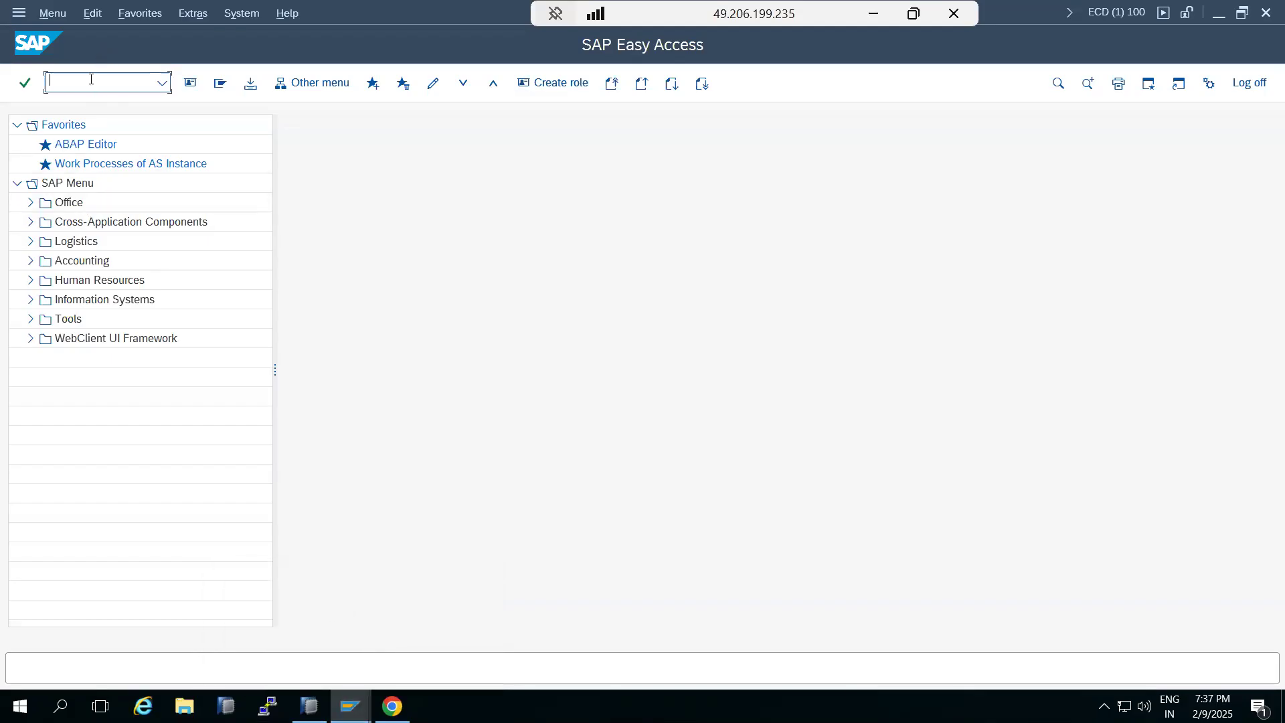
text(smicm)
key(Return)
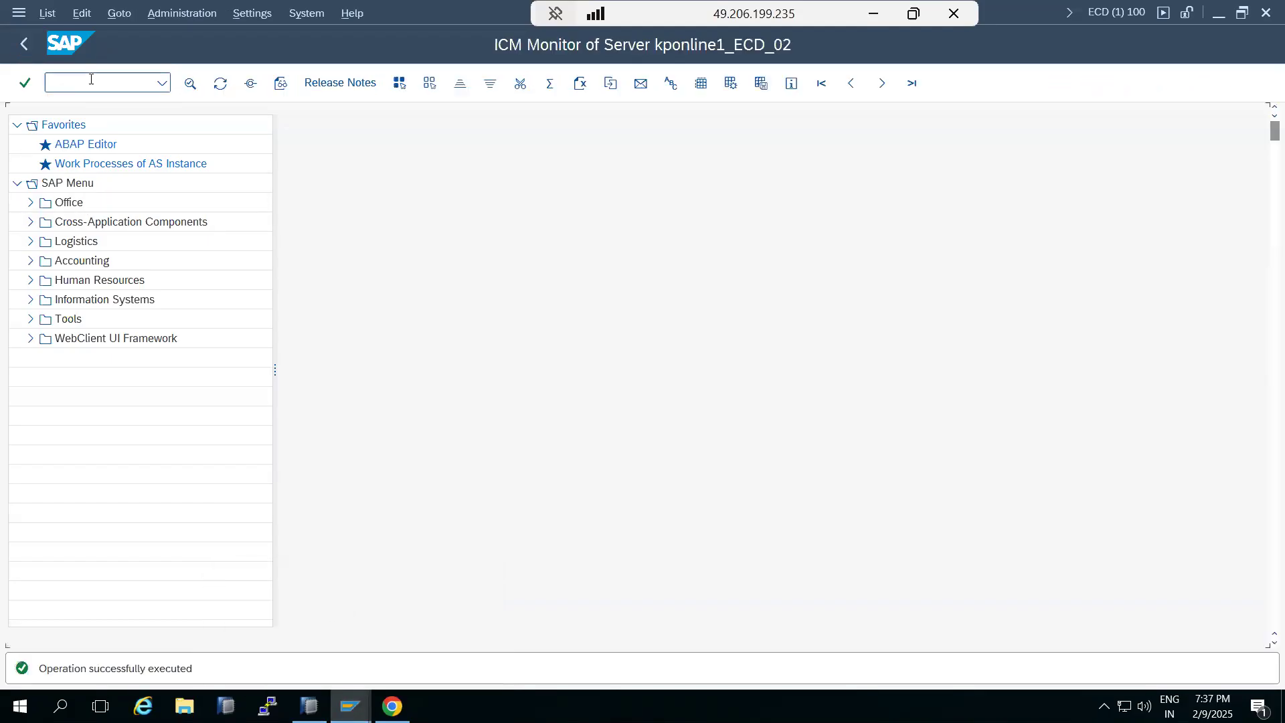
click(250, 85)
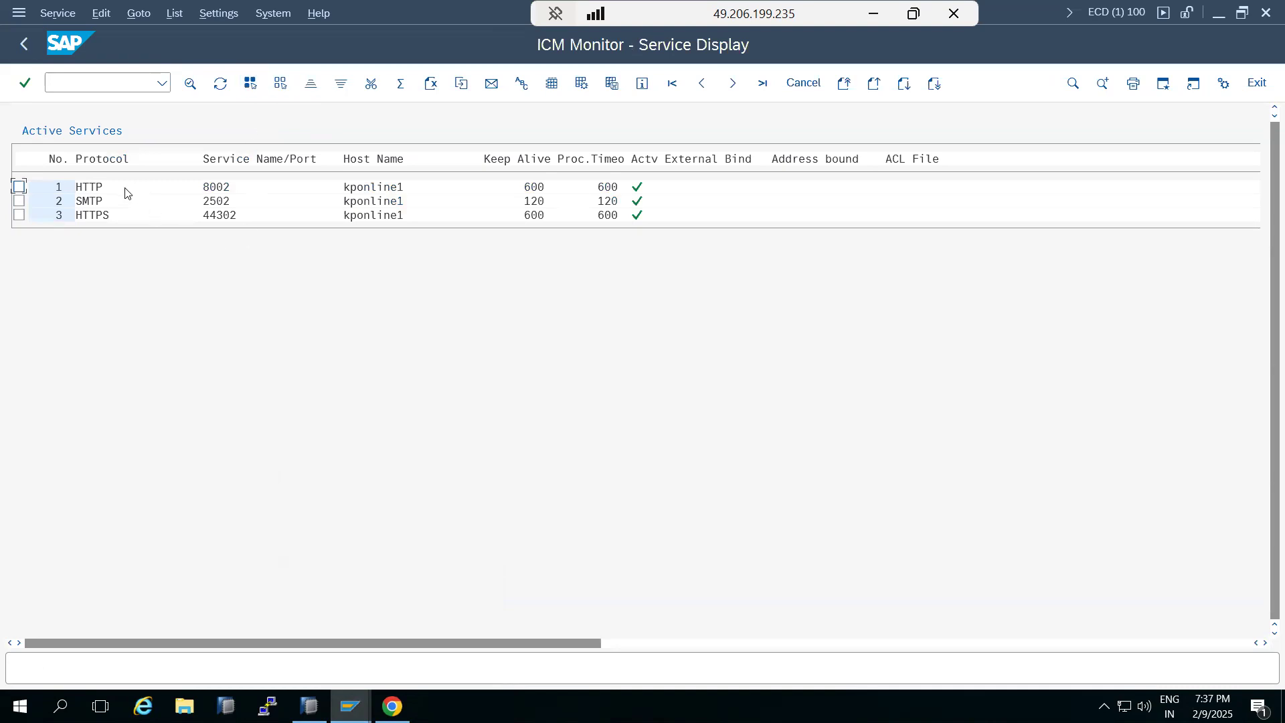
click(33, 45)
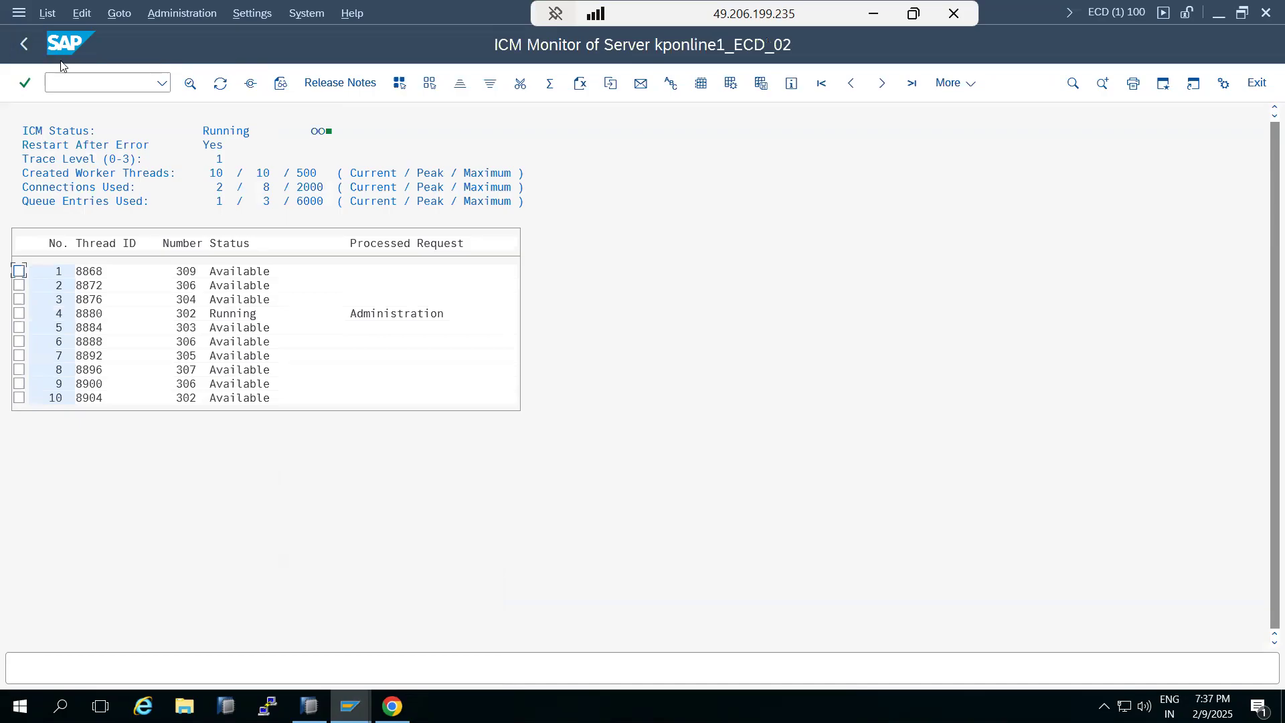
Change the port in the WebGUI URL to 8003 and load the page
click(392, 706)
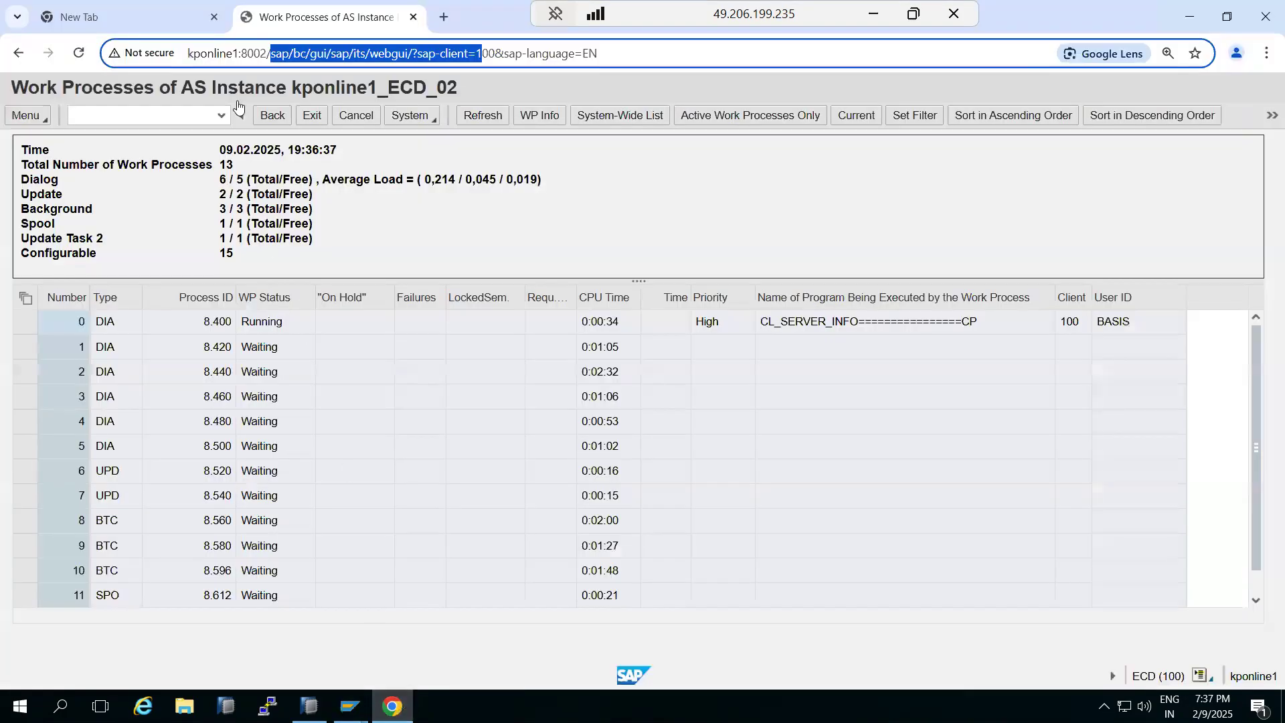
key(alt+Tab)
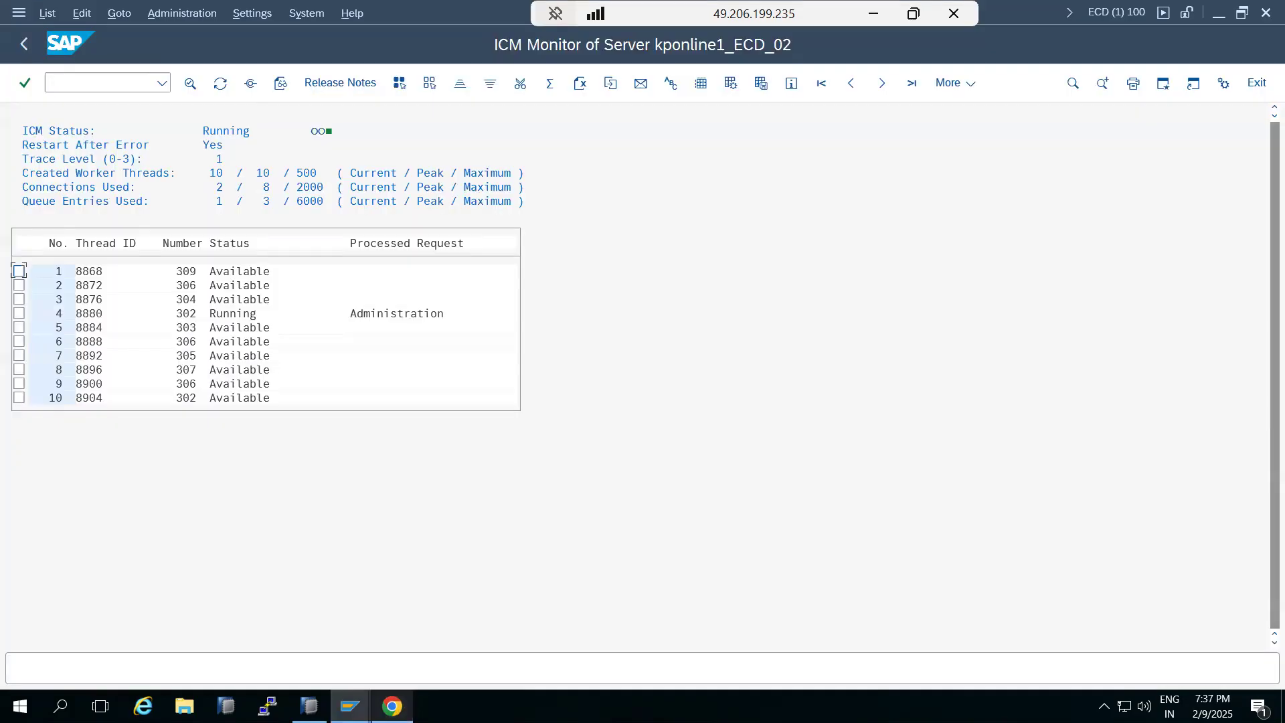
key(alt+Tab)
click(261, 55)
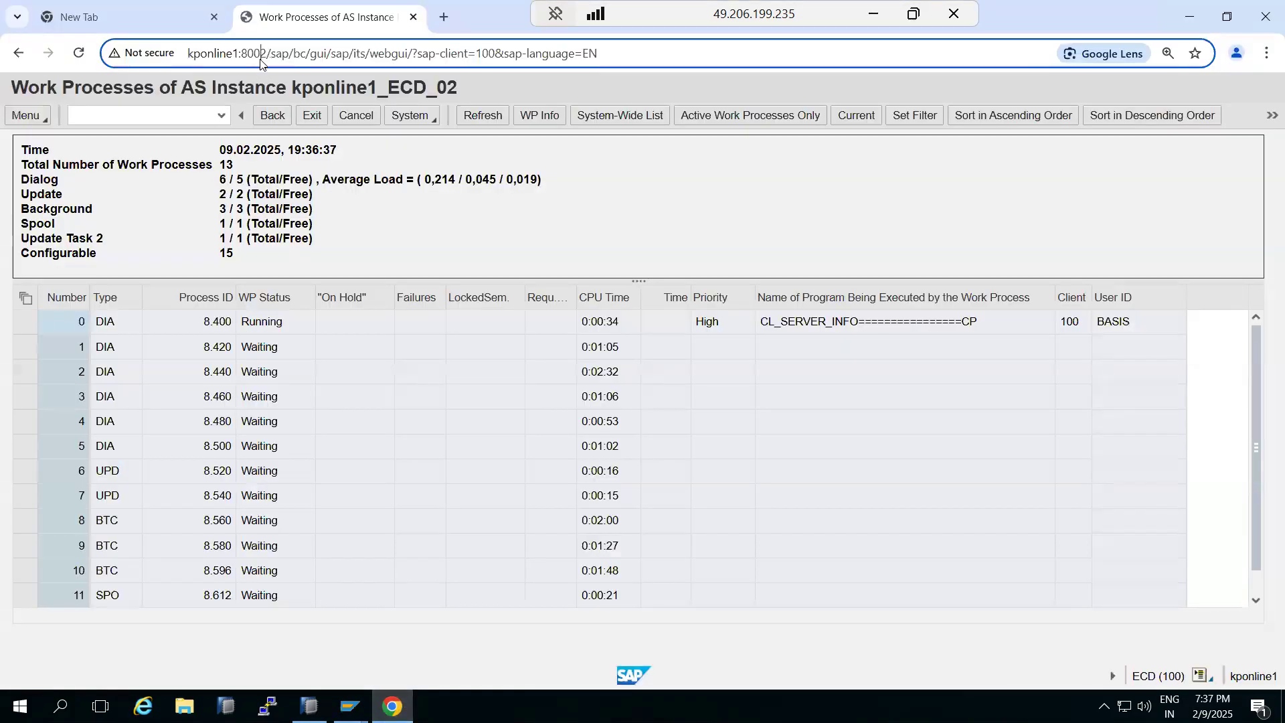
key(BackSpace)
text(3)
key(Return)
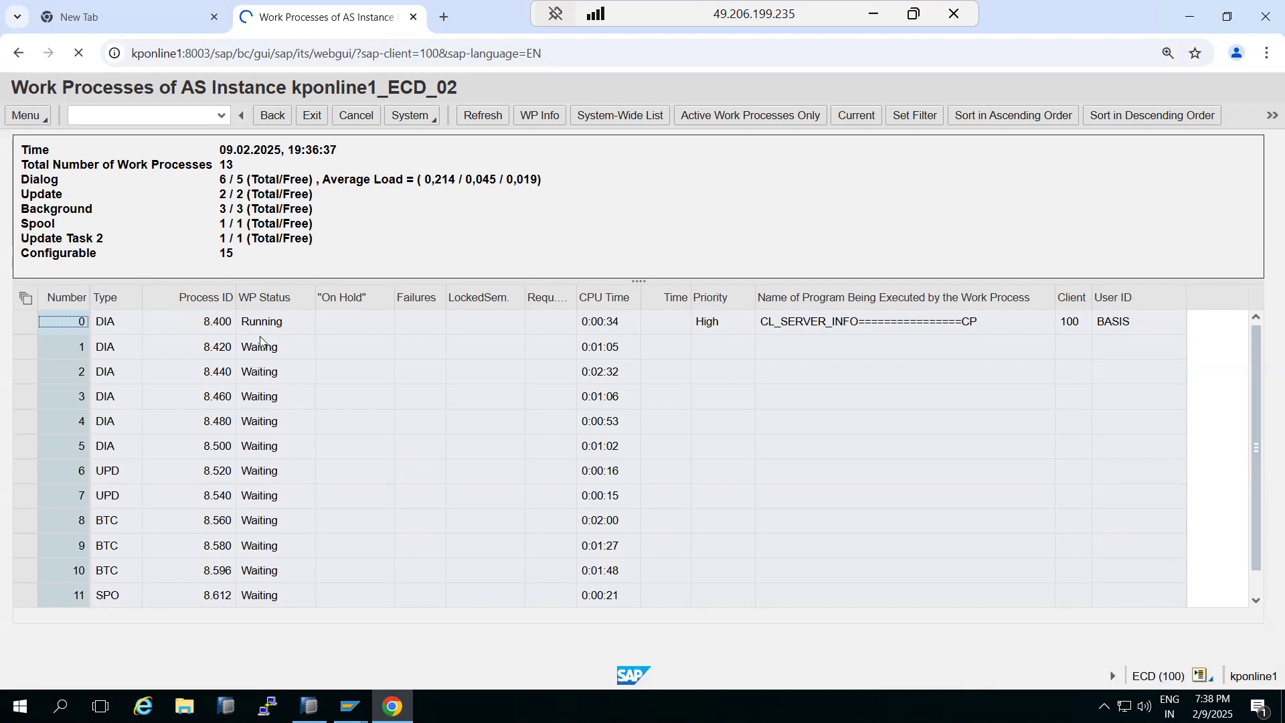
Switch to the SAP GUI window and open the ICM active services list again
mouse_move(358, 701)
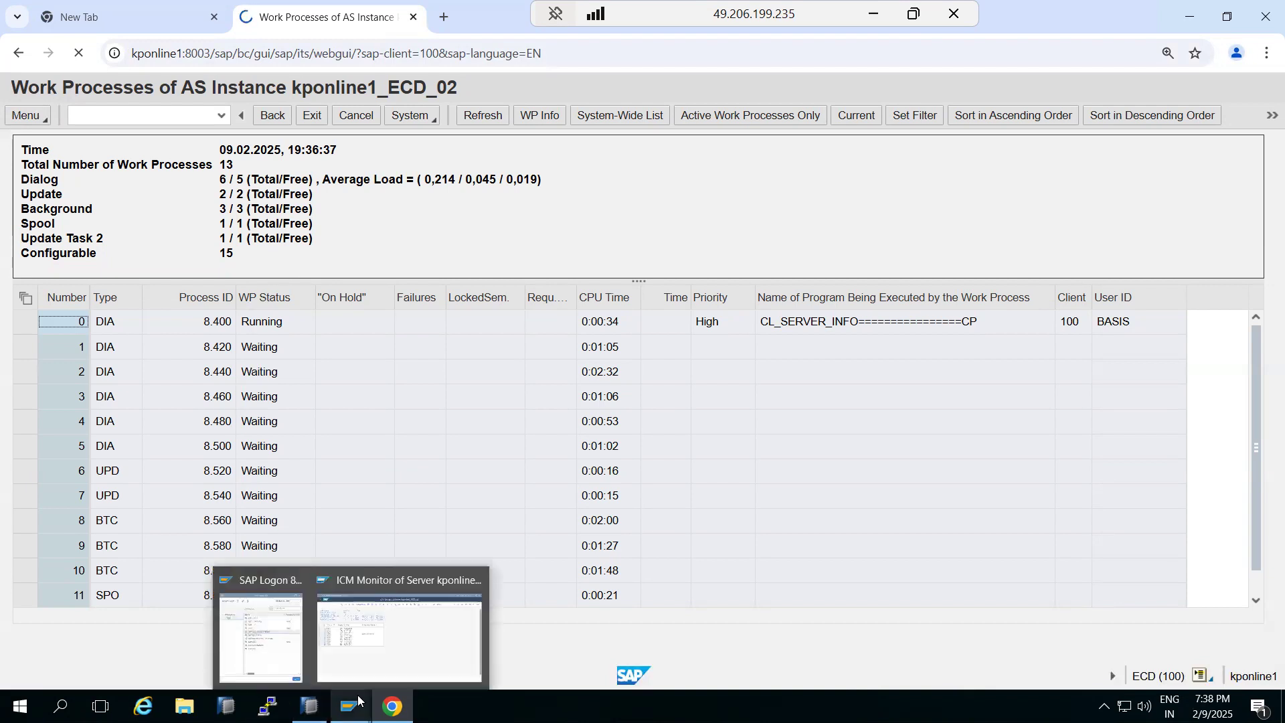
click(345, 648)
click(250, 83)
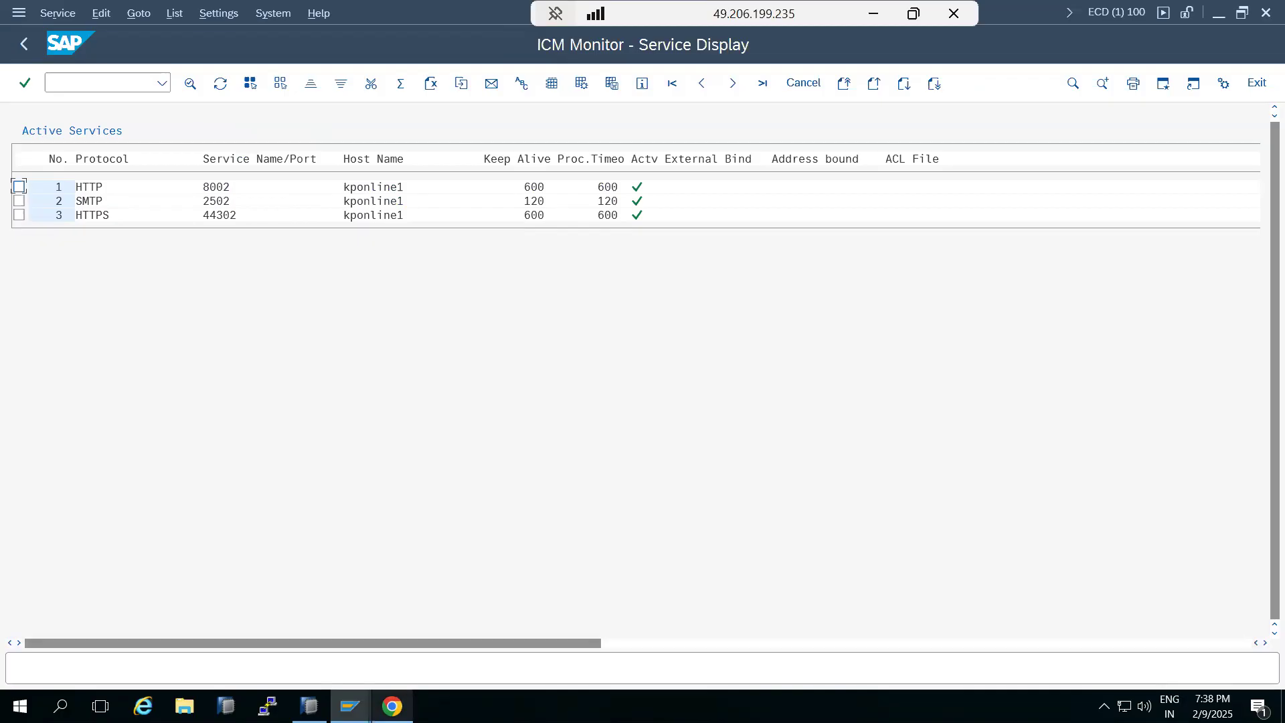
Switch between the browser's error page and the ICM services list to compare them
click(392, 706)
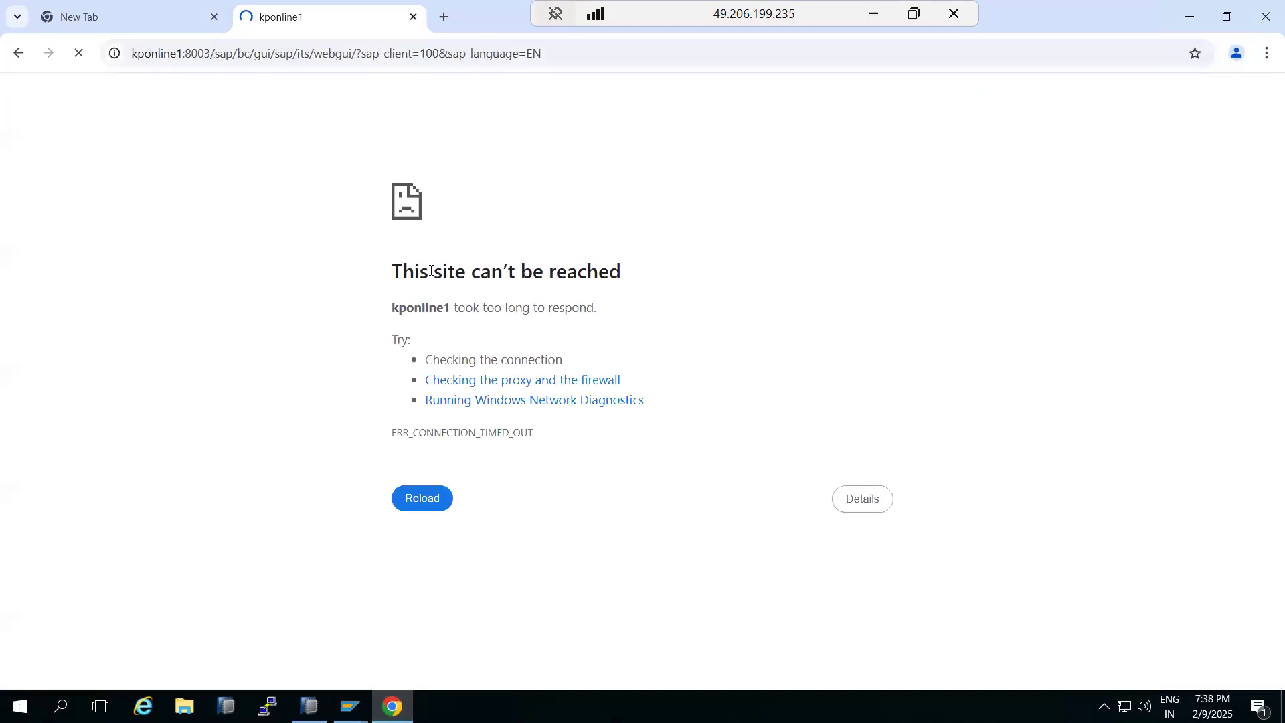
drag(430, 276, 524, 306)
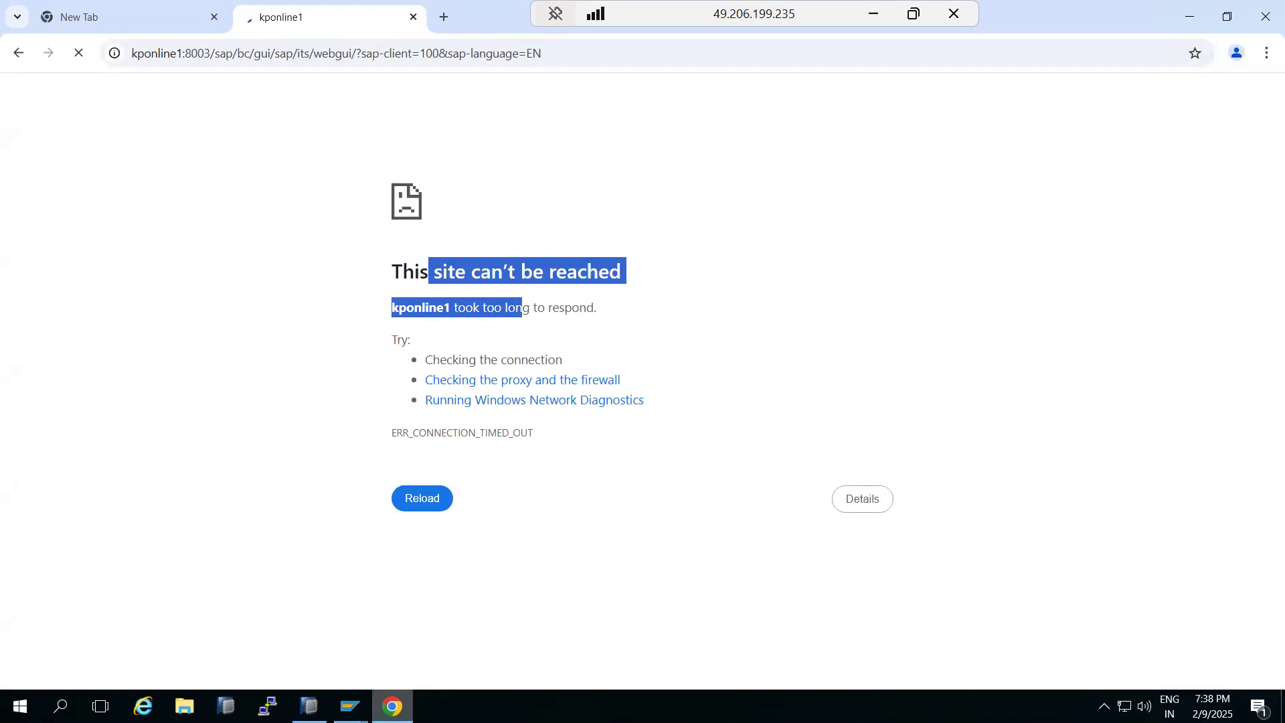
click(350, 706)
click(392, 706)
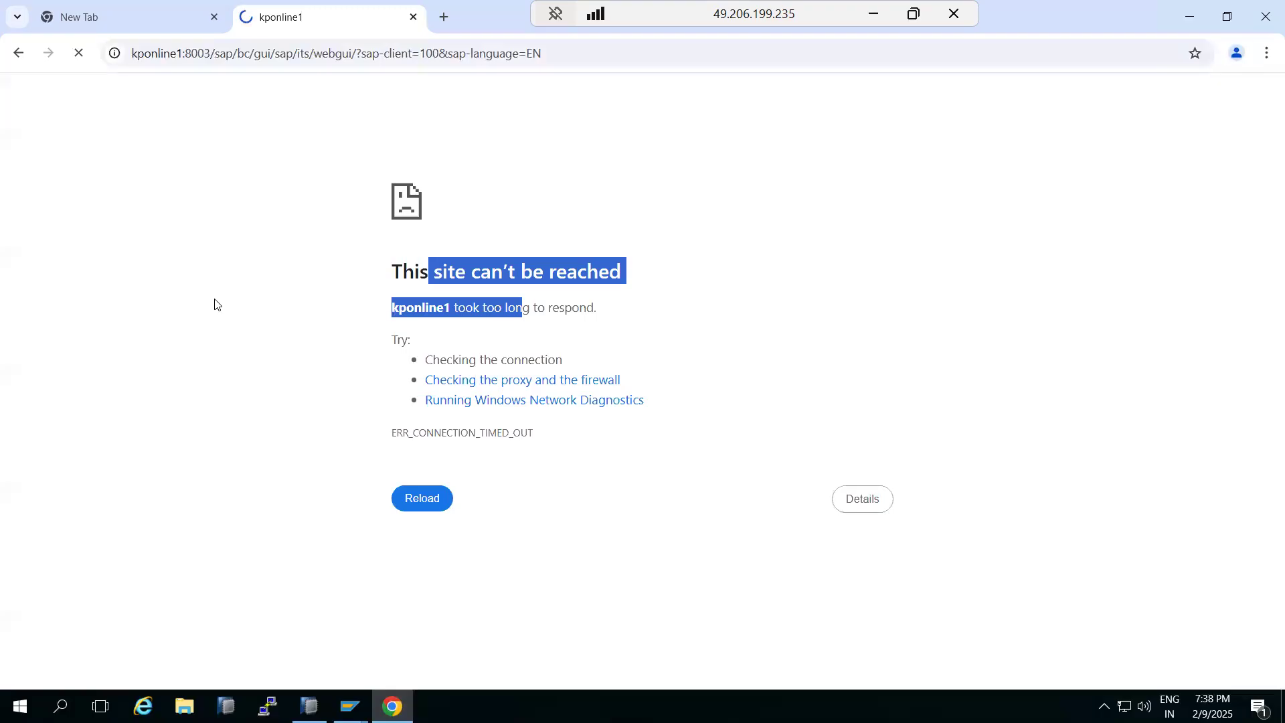
click(387, 697)
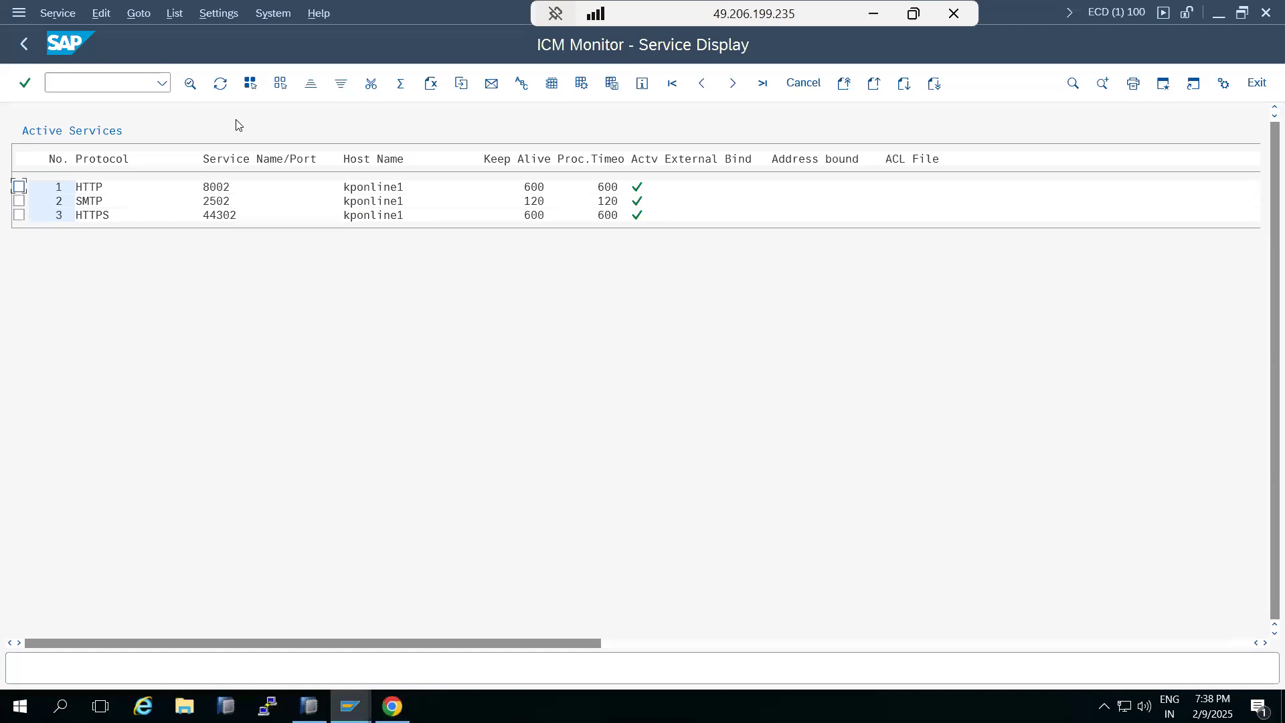
click(399, 696)
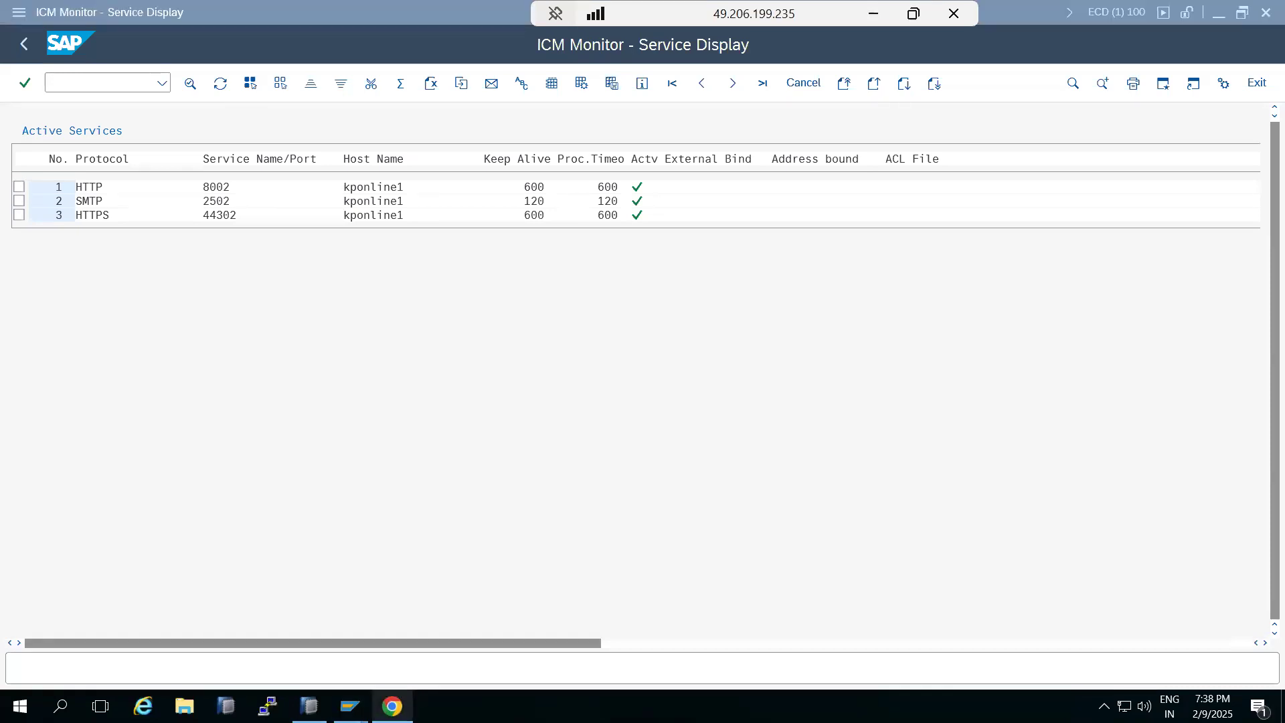
Examine the path section of the WebGUI URL, then minimize the browser
drag(211, 57, 581, 91)
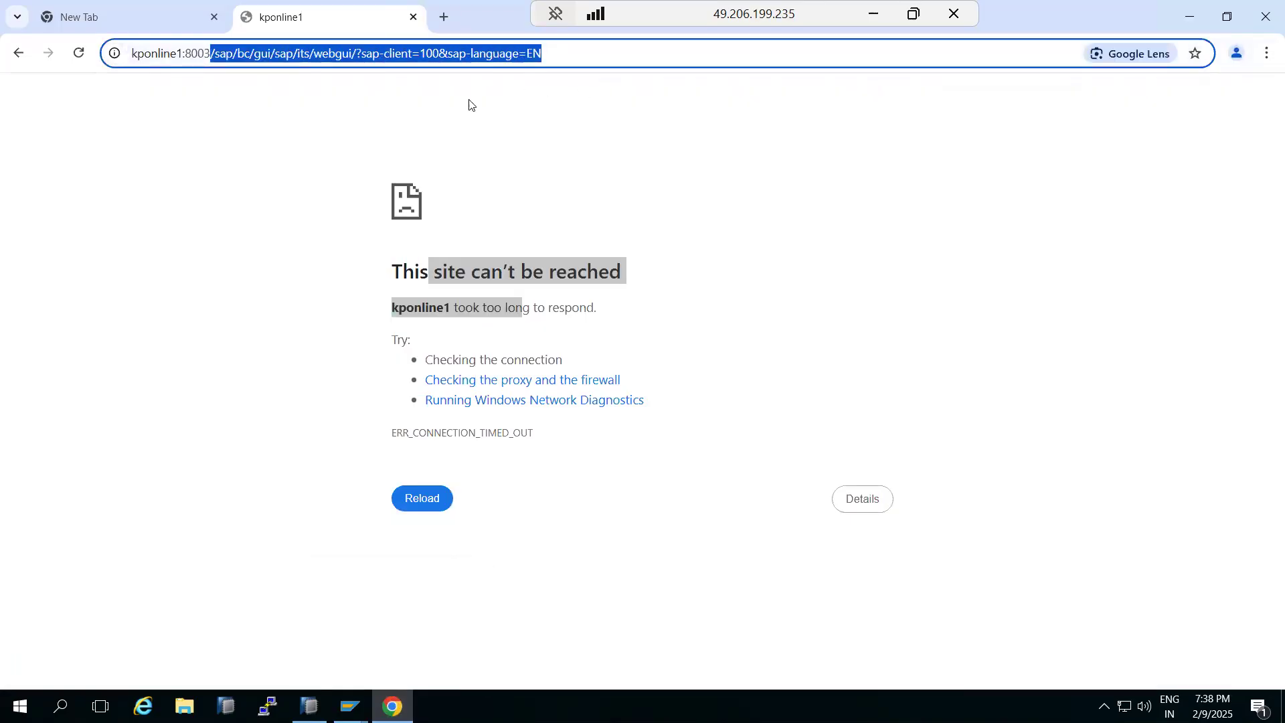
click(256, 55)
drag(210, 54, 321, 69)
drag(409, 81, 412, 81)
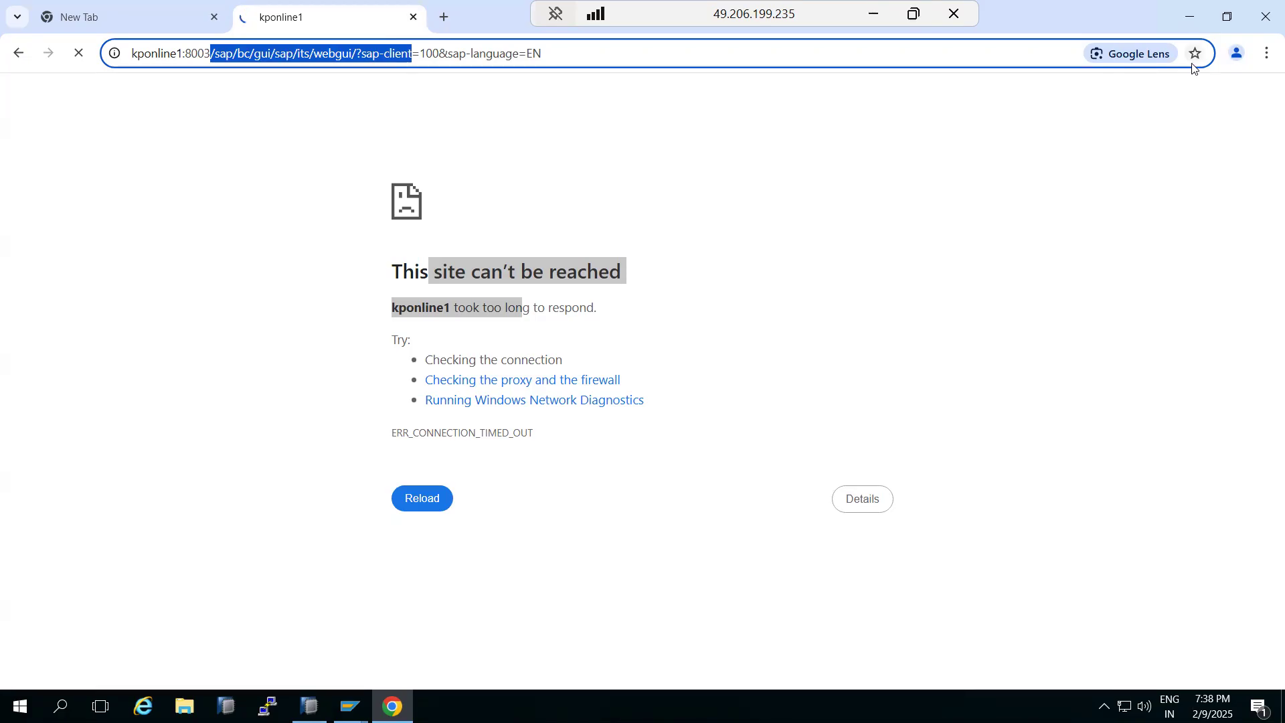
click(1188, 16)
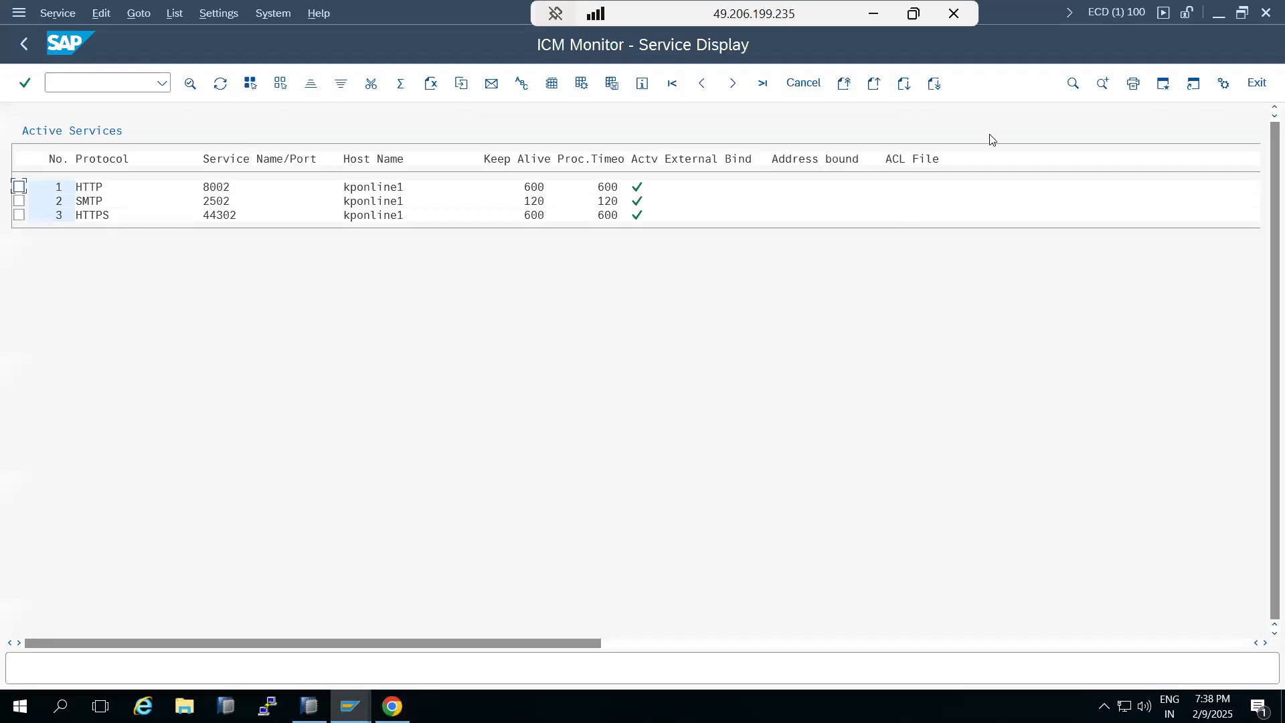
Run transaction SICF and execute the service filter with hierarchy type SERVICE
click(101, 79)
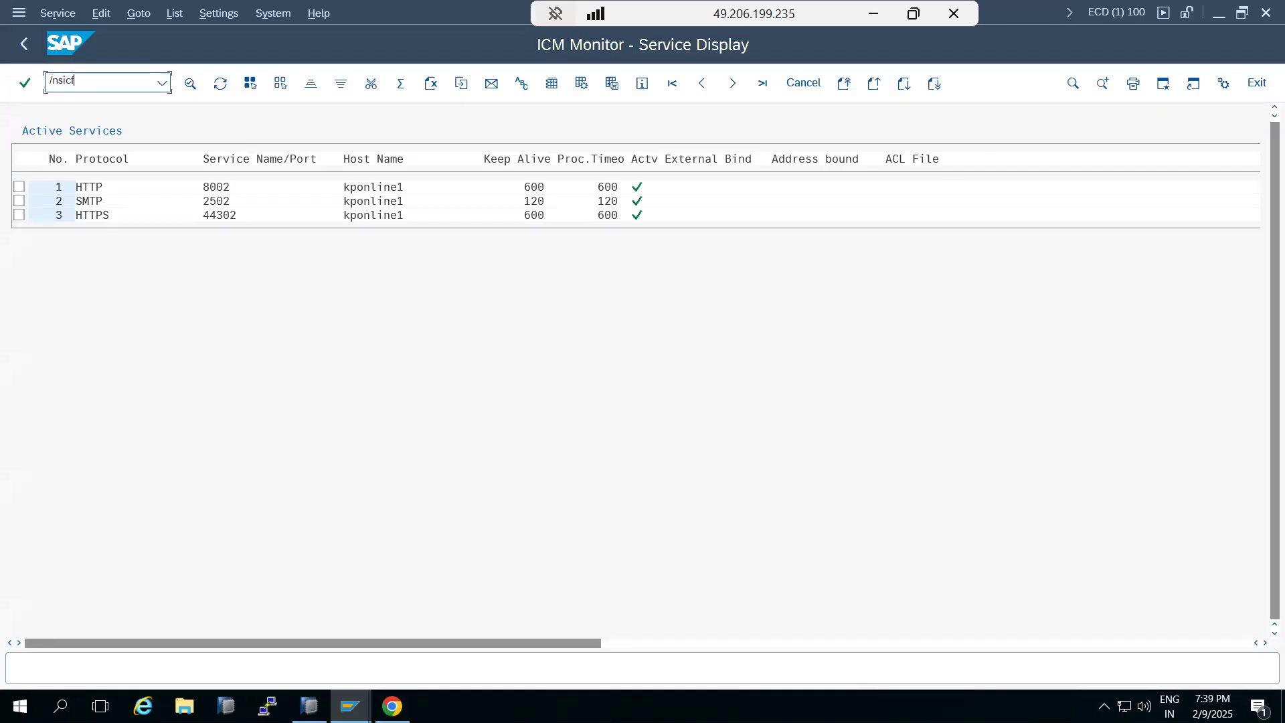
key(Return)
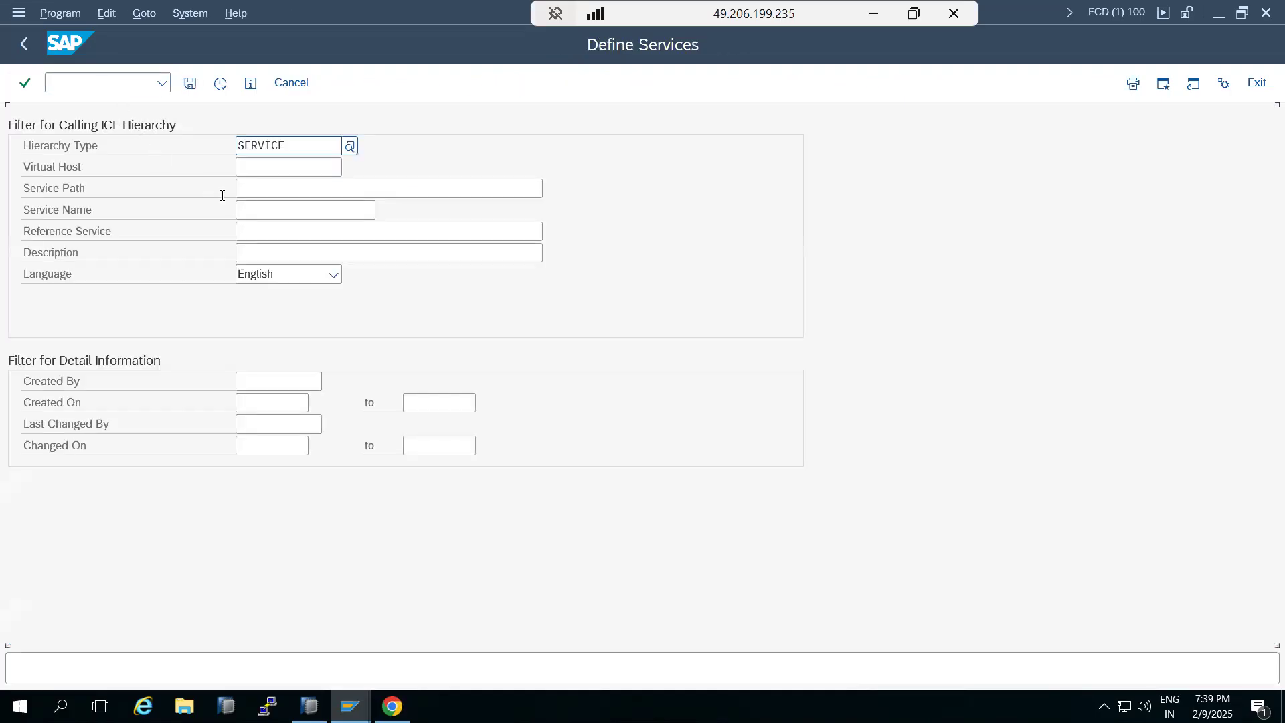
click(265, 206)
click(220, 83)
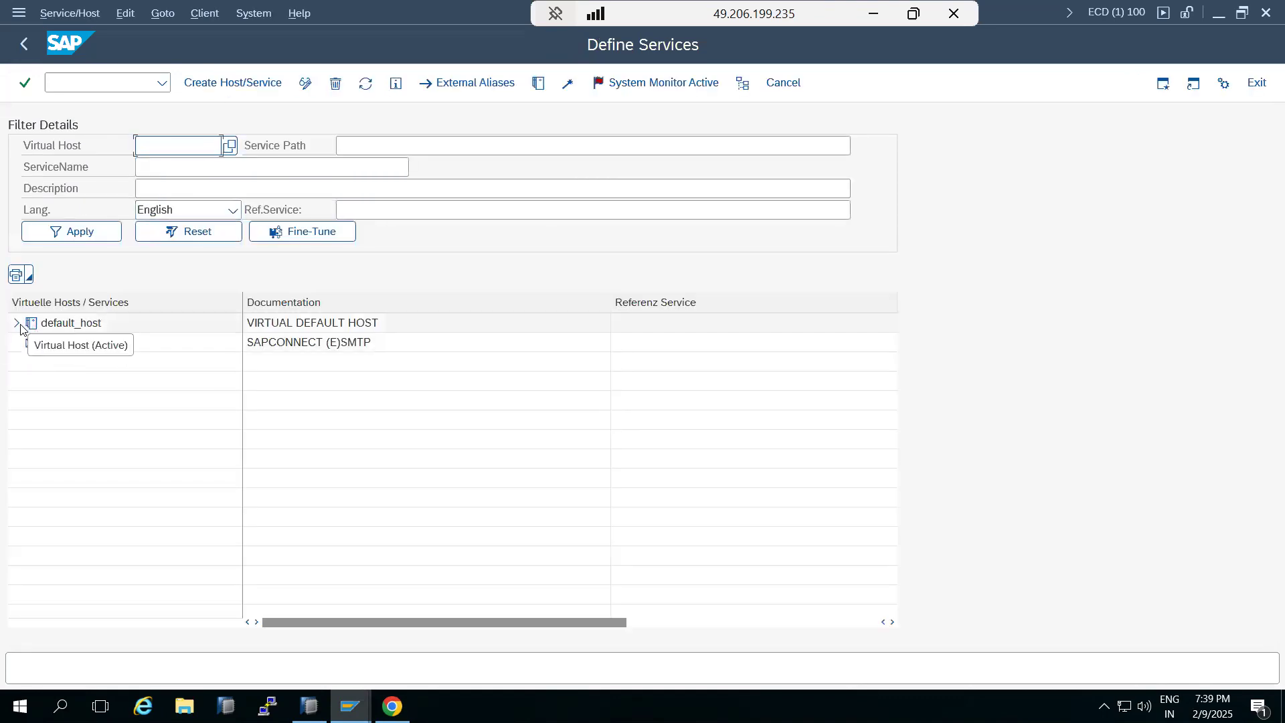
Expand the default_host, sap and bw branches of the service tree and activate the ina service
click(17, 323)
click(29, 342)
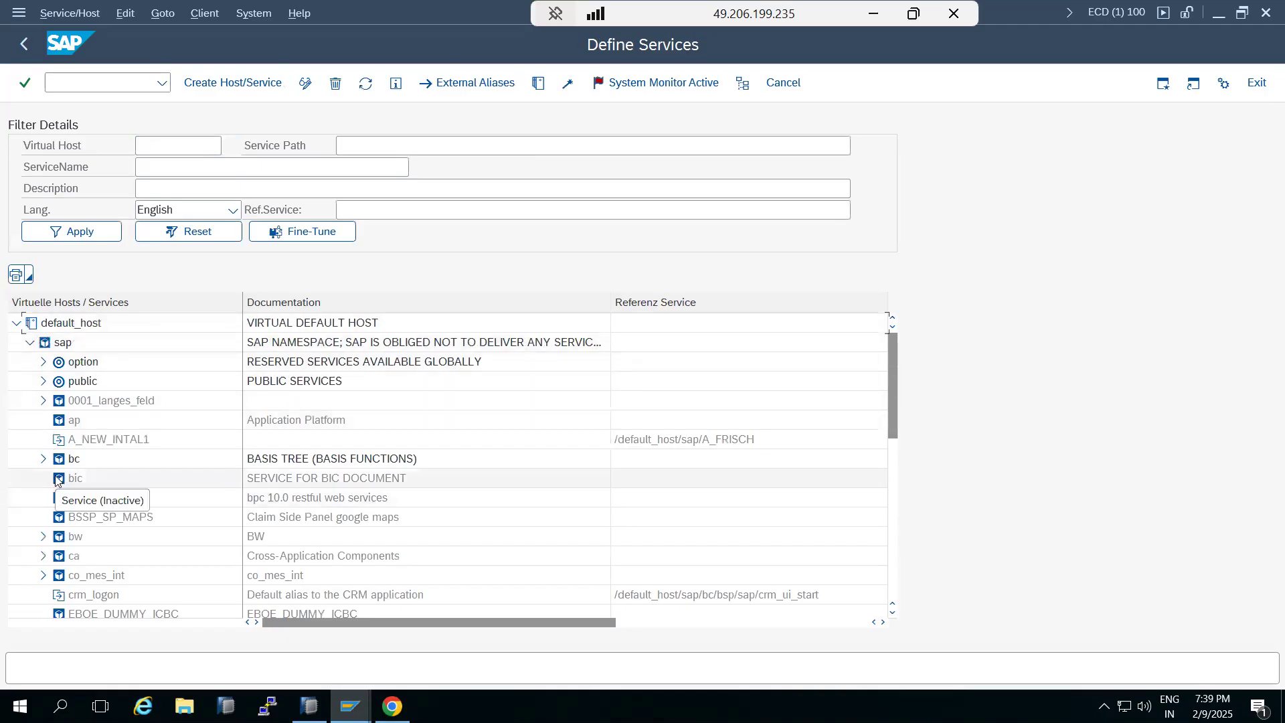
scroll(57, 480, down, 3)
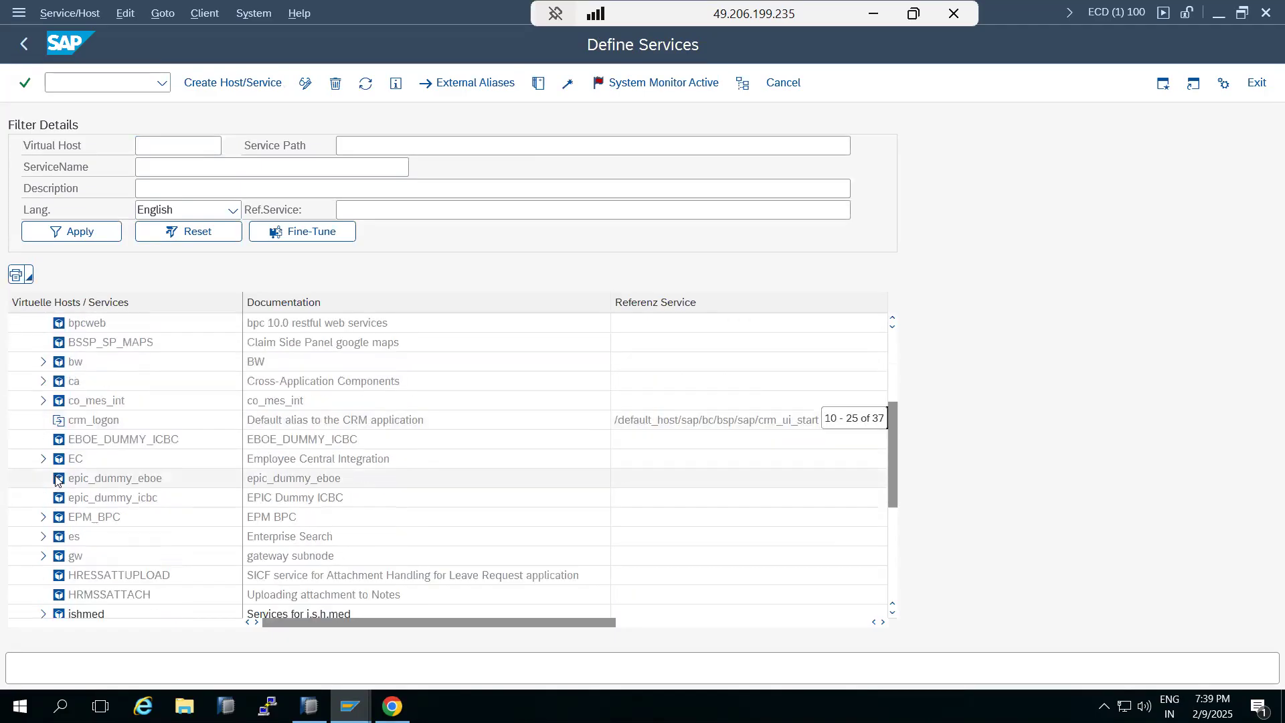
click(44, 362)
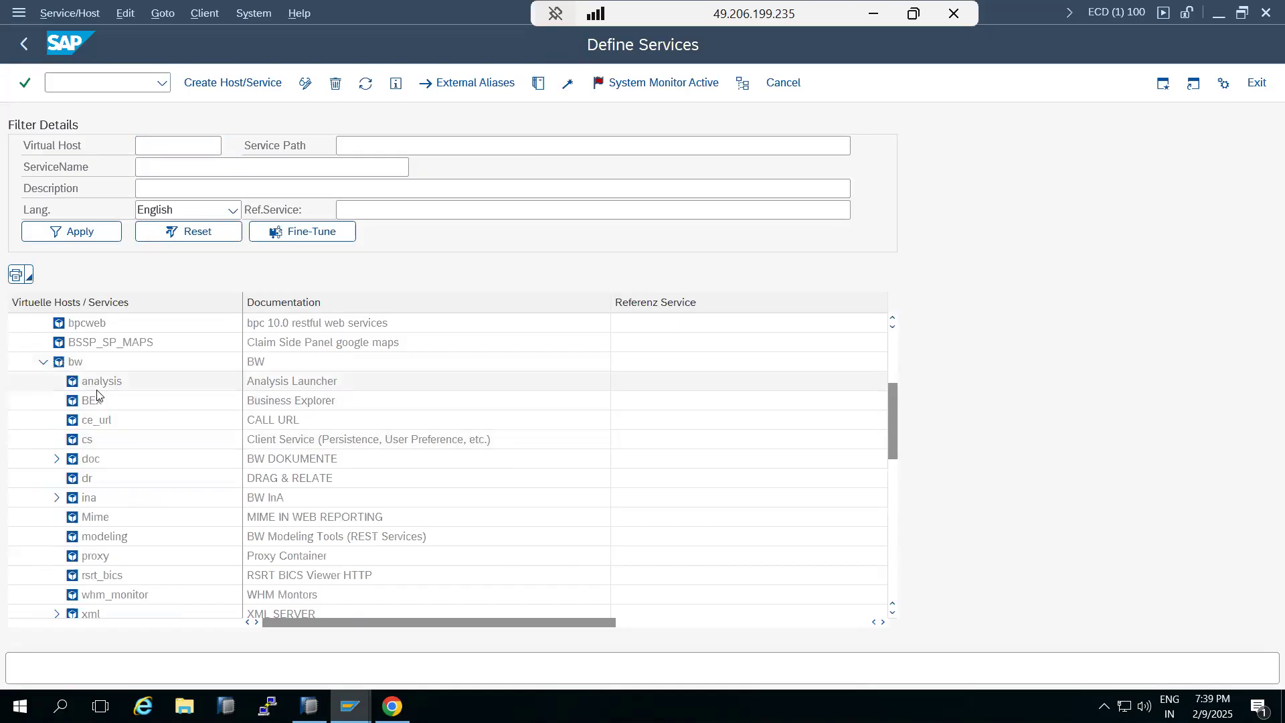
right_click(92, 382)
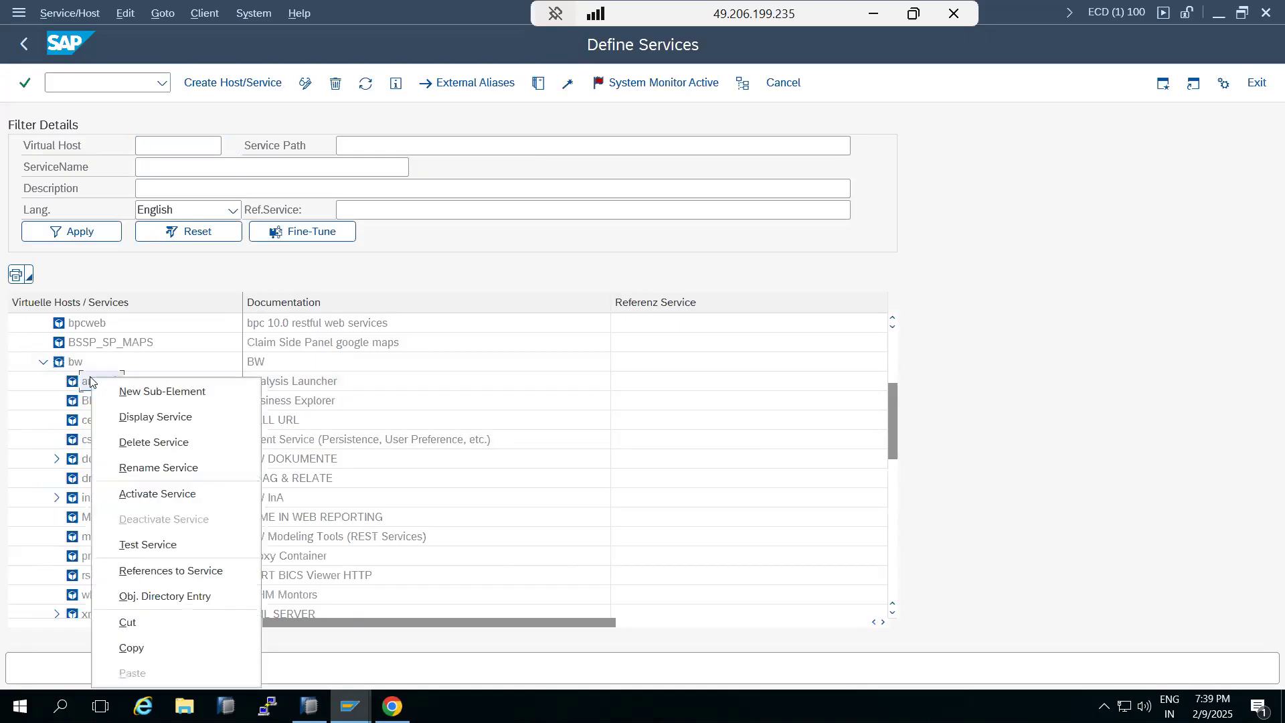
click(17, 427)
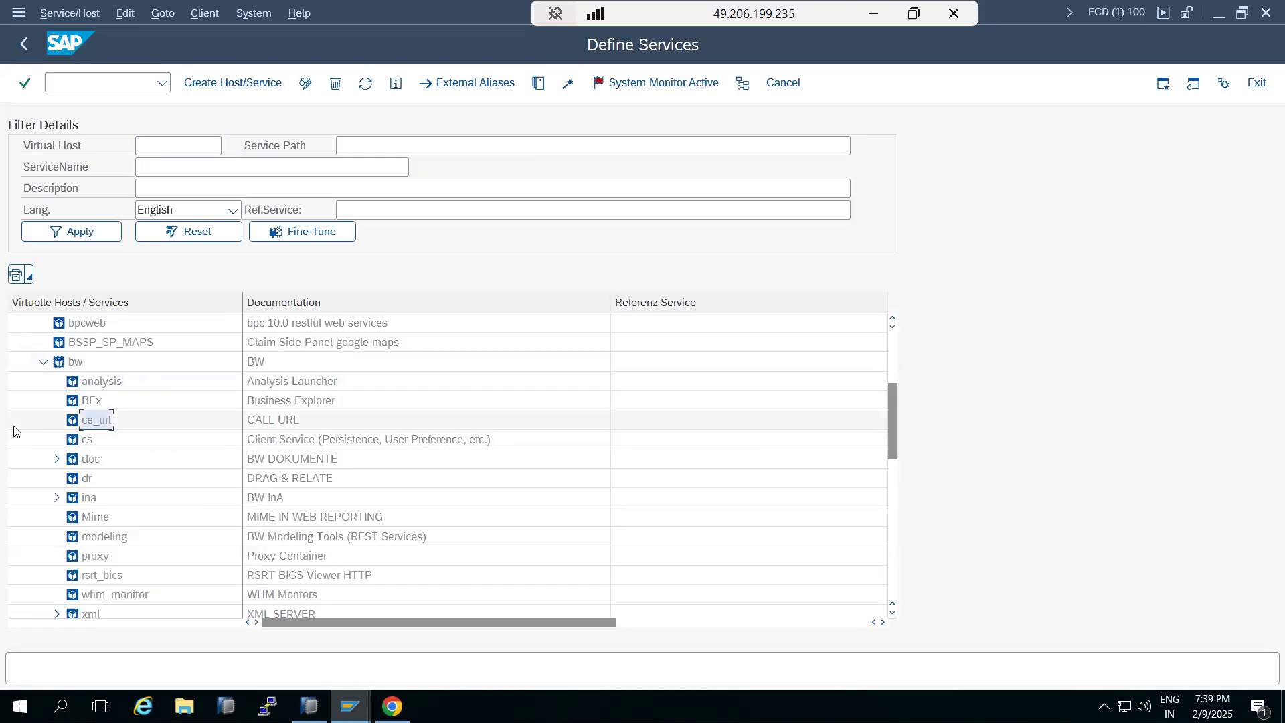
click(56, 497)
right_click(85, 499)
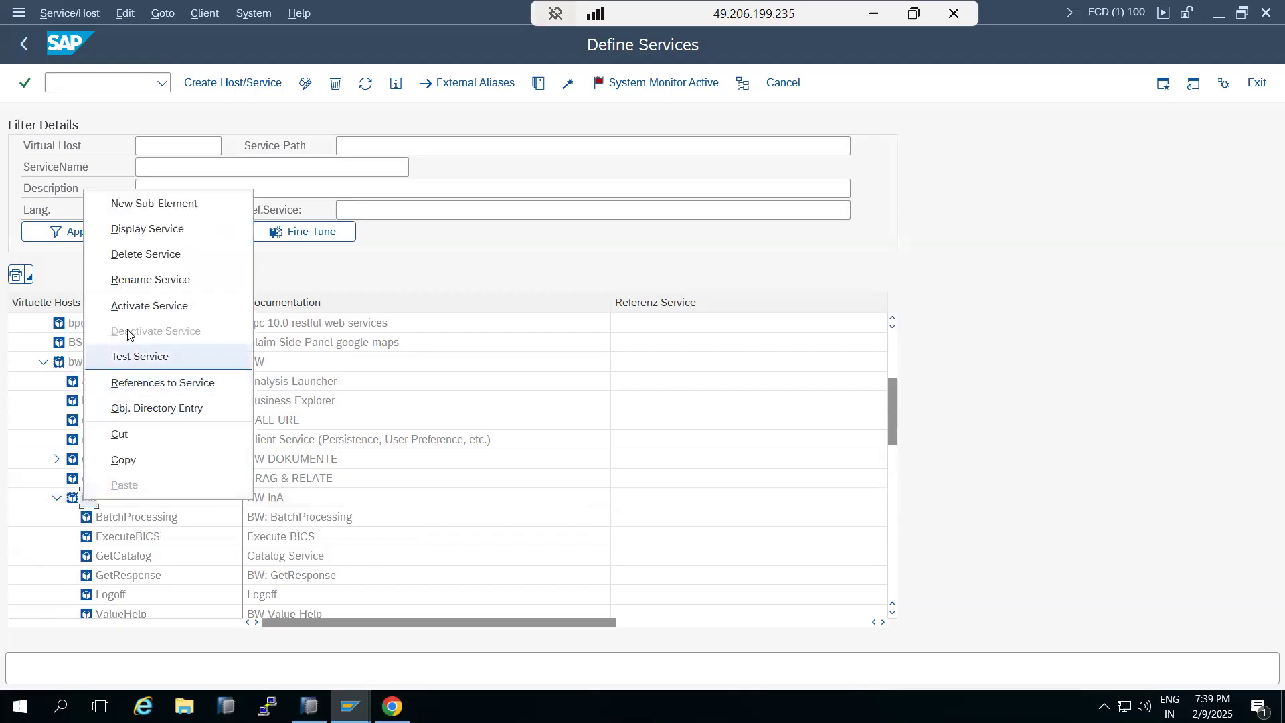
click(129, 303)
click(375, 372)
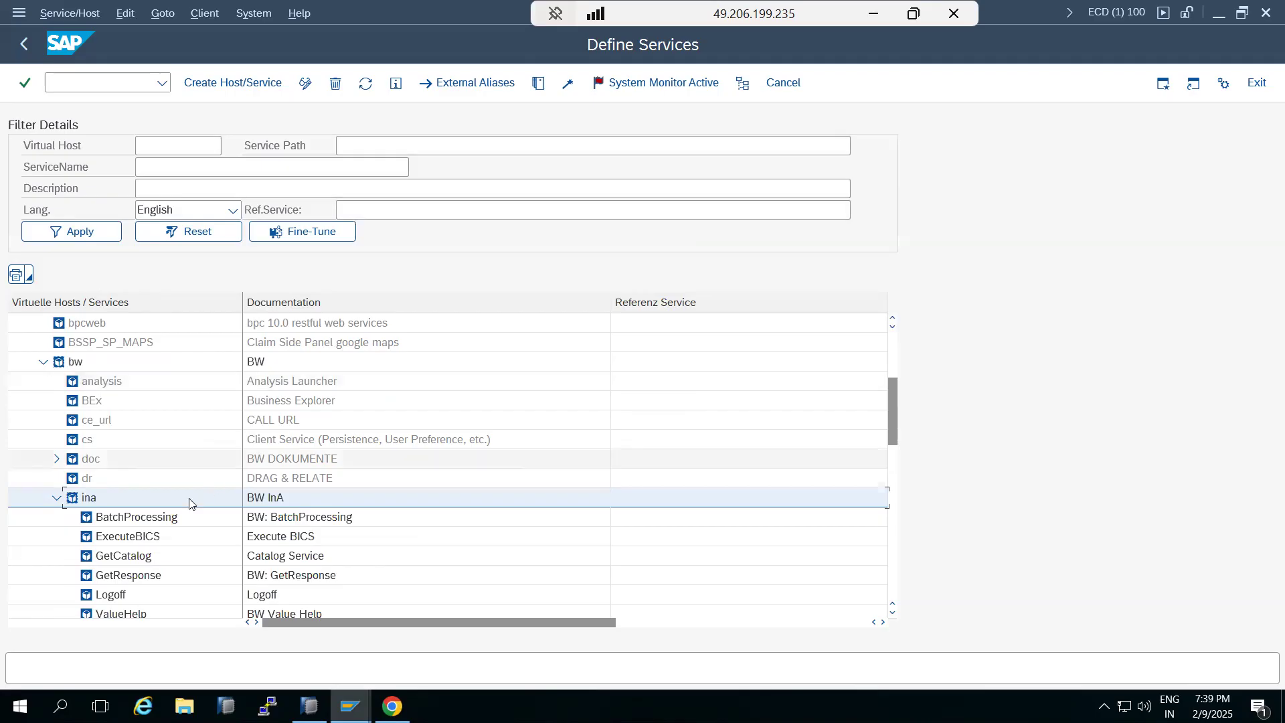
Activate the BEx service under the bw branch
scroll(117, 563, down, 2)
scroll(117, 562, up, 2)
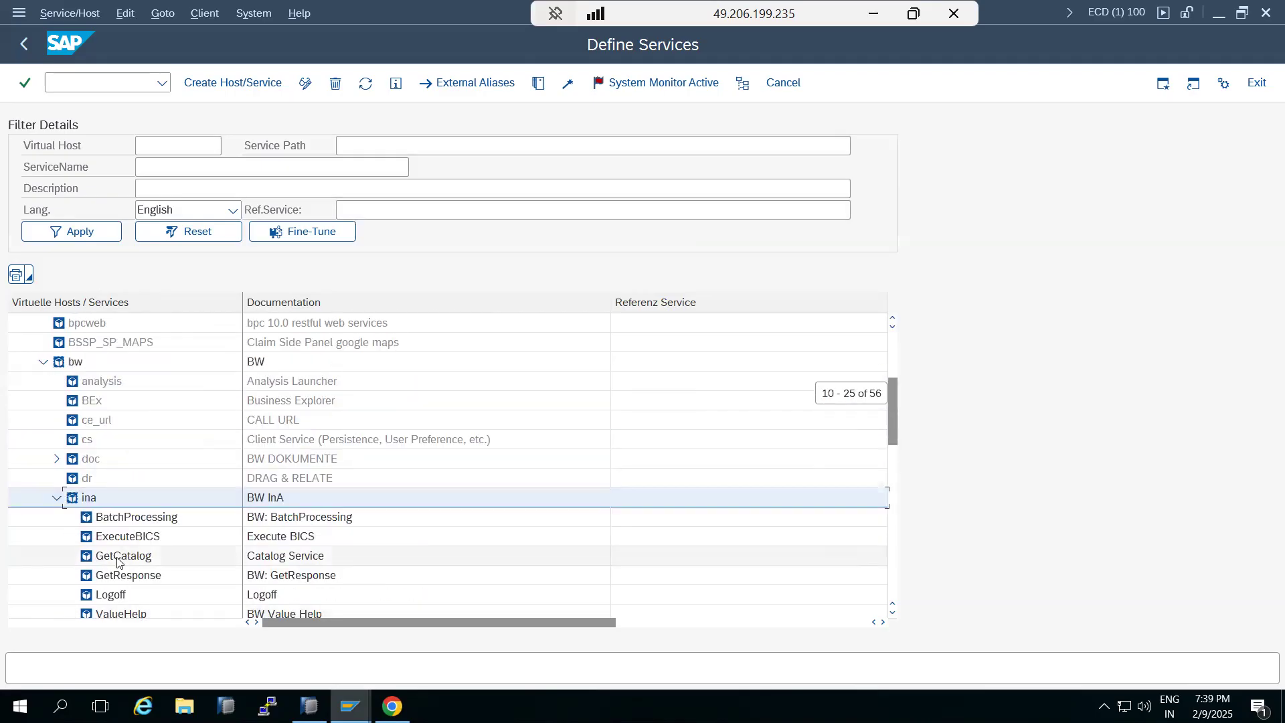
right_click(81, 401)
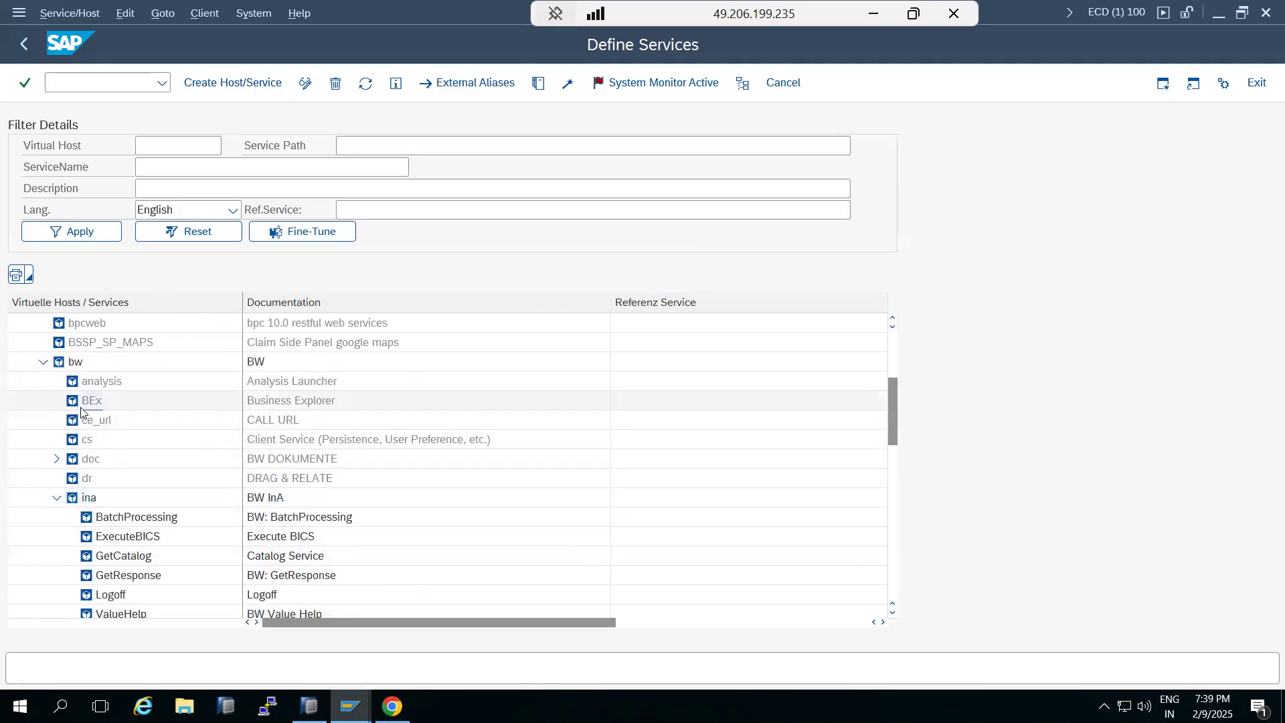
click(135, 219)
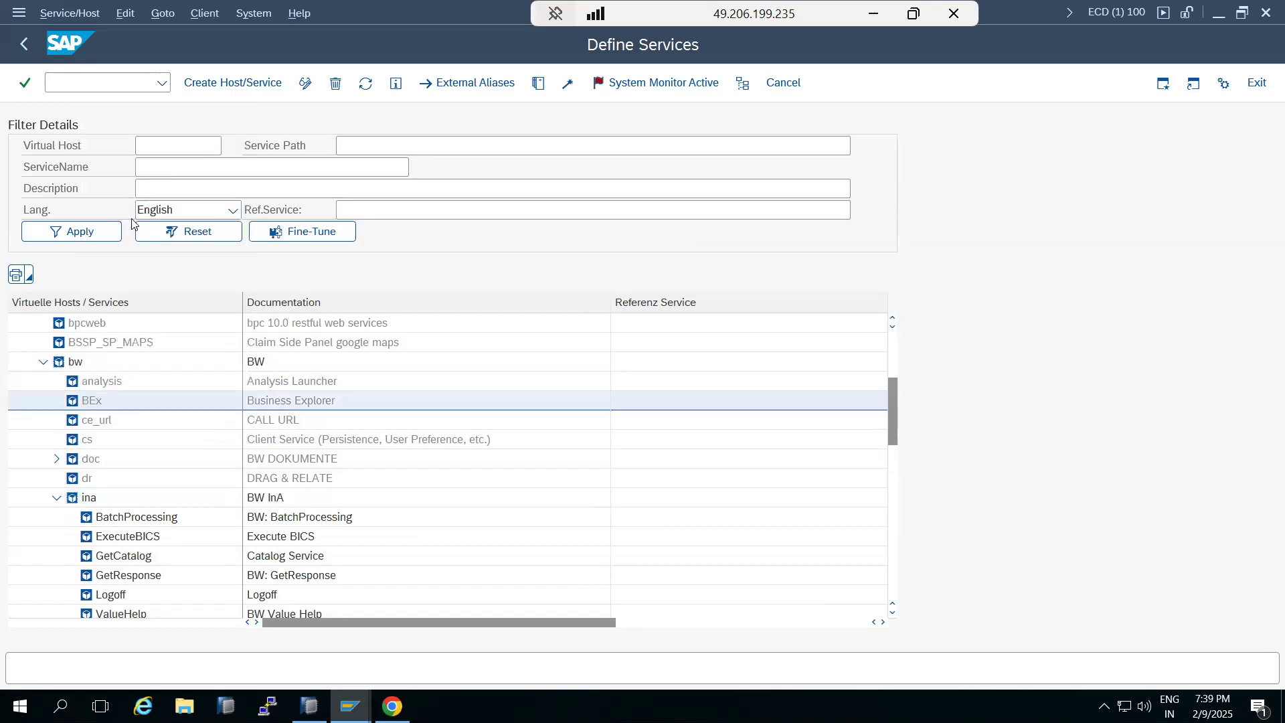
click(366, 373)
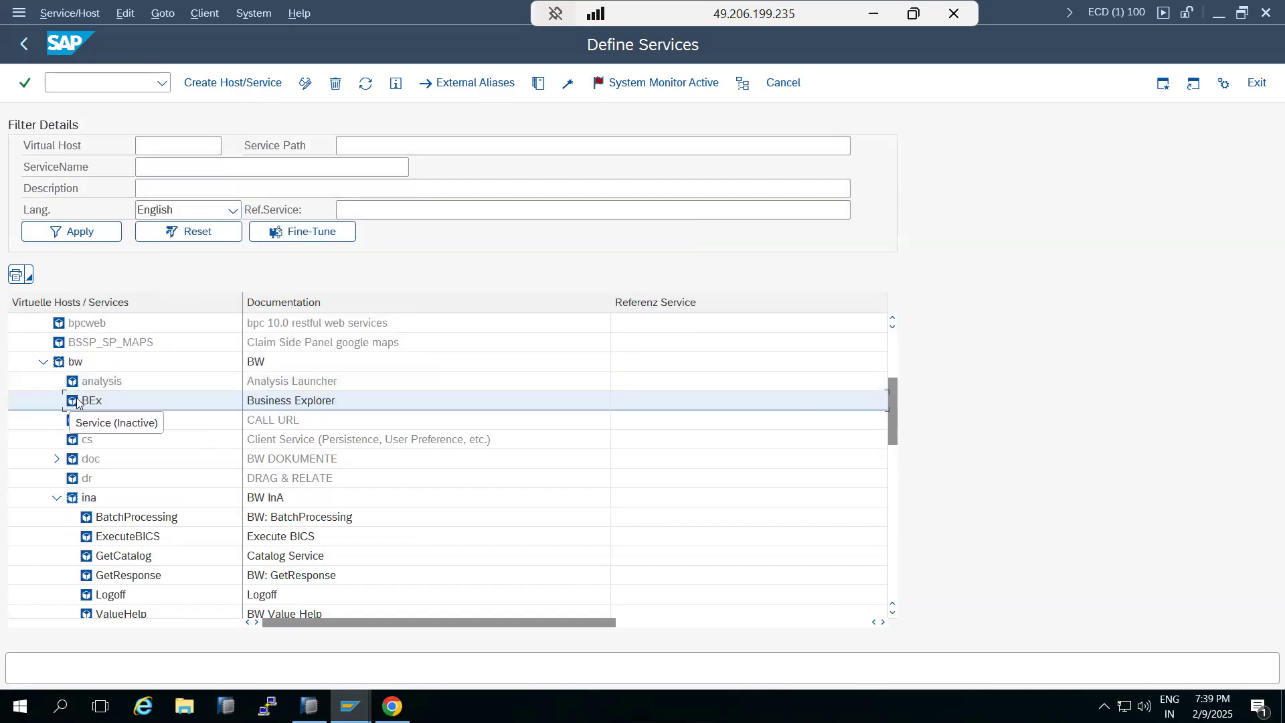
Test the BEx service so it opens in the browser
right_click(94, 399)
click(139, 252)
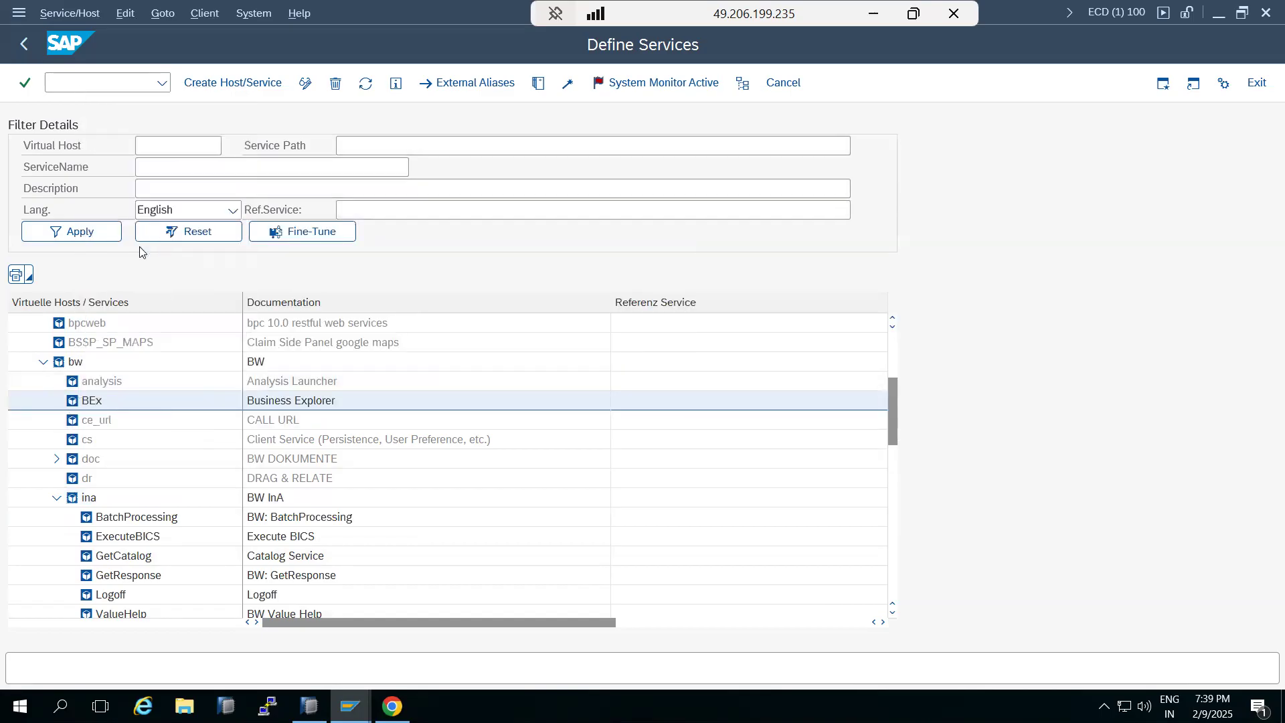
click(439, 391)
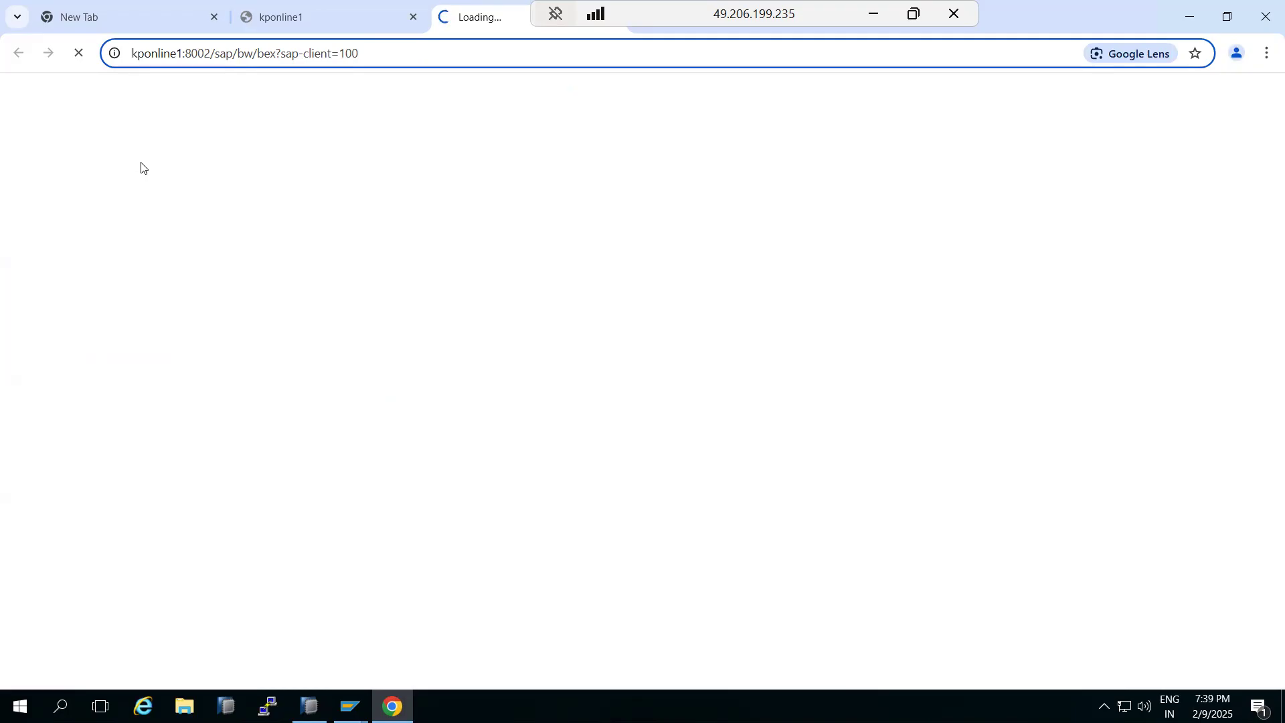
In the WebGUI tab, go back to the port 8002 WebGUI URL, reload it and close the information popup
click(264, 15)
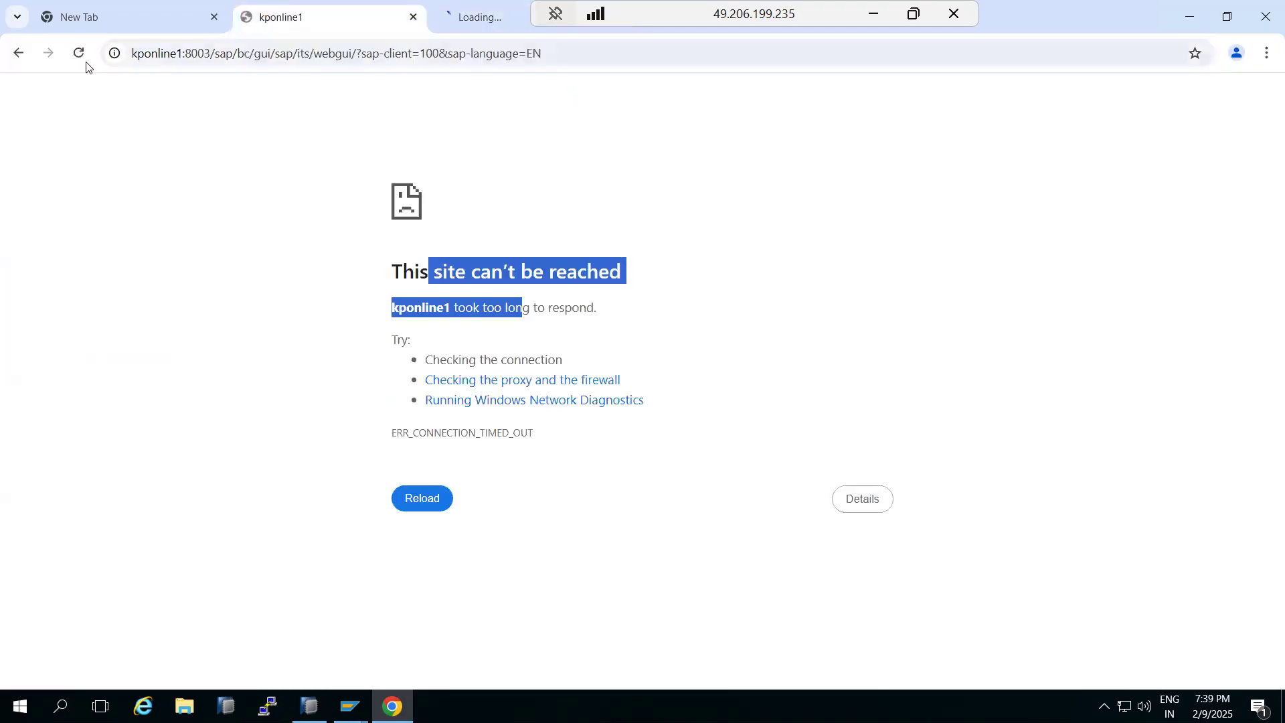
click(8, 54)
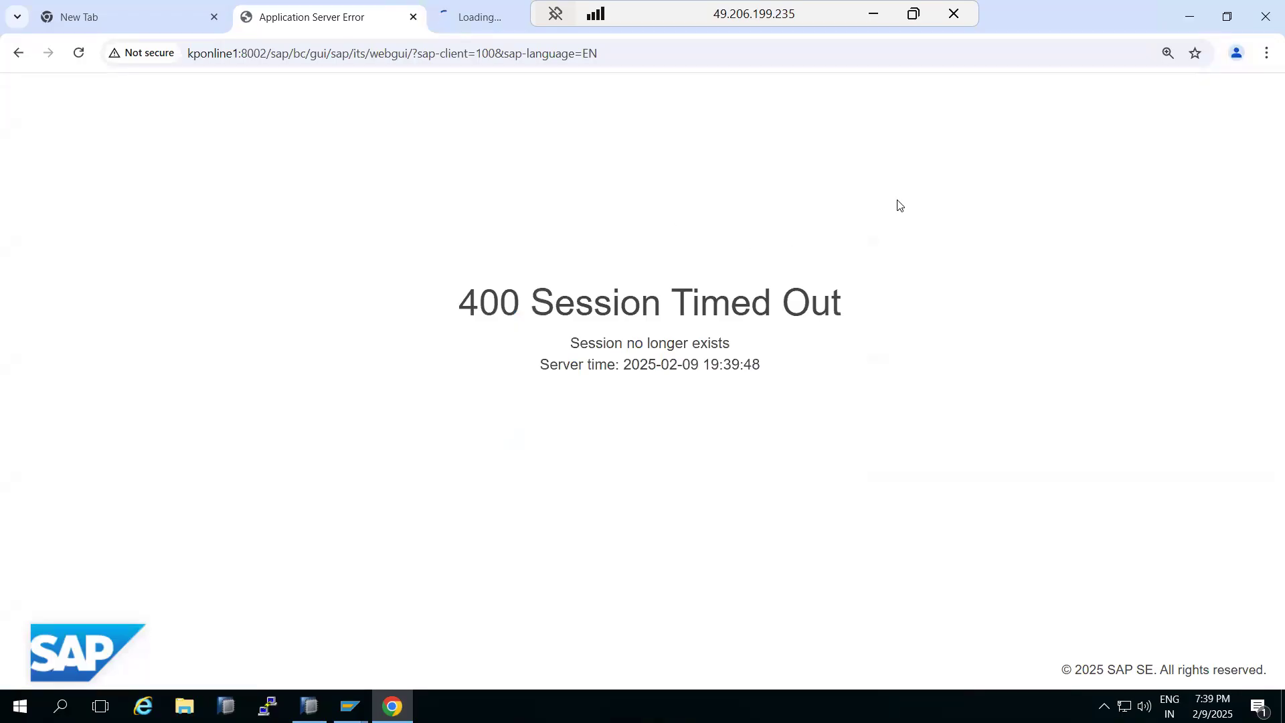
click(78, 54)
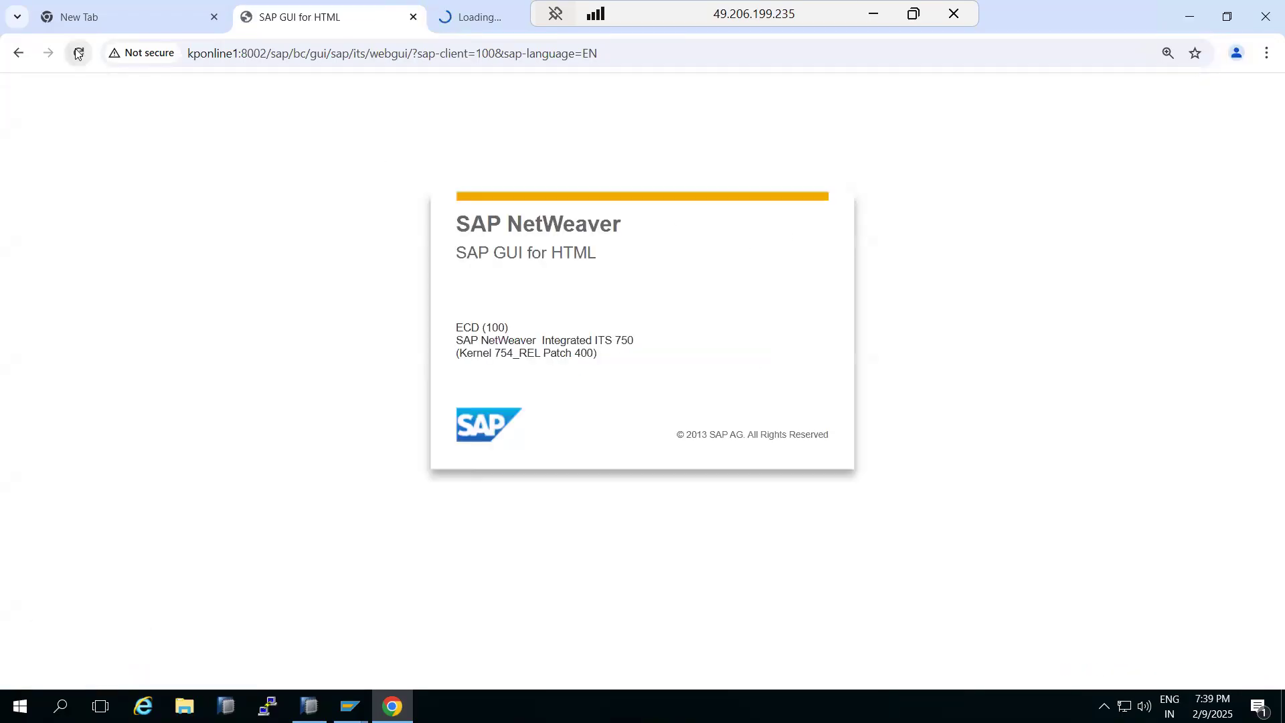
click(865, 300)
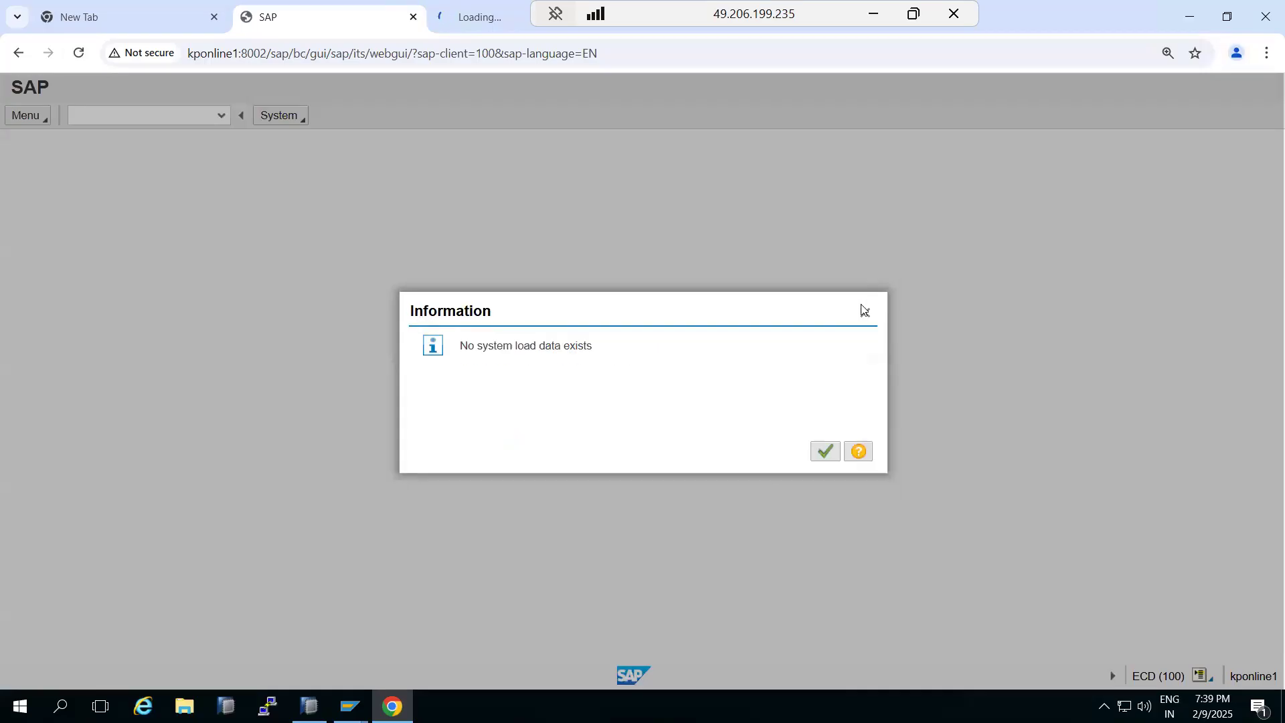
click(864, 312)
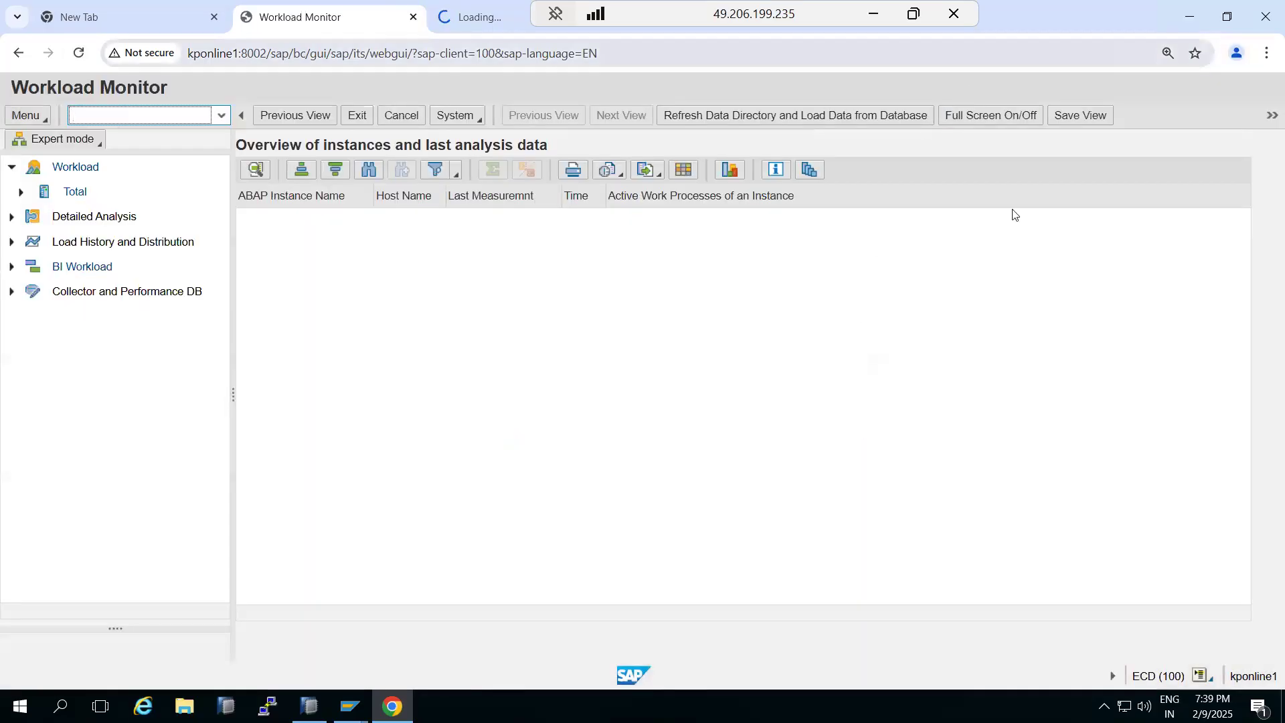
Select the sap/bc/gui/sap/its/webgui path in the browser's address bar to examine it
click(268, 52)
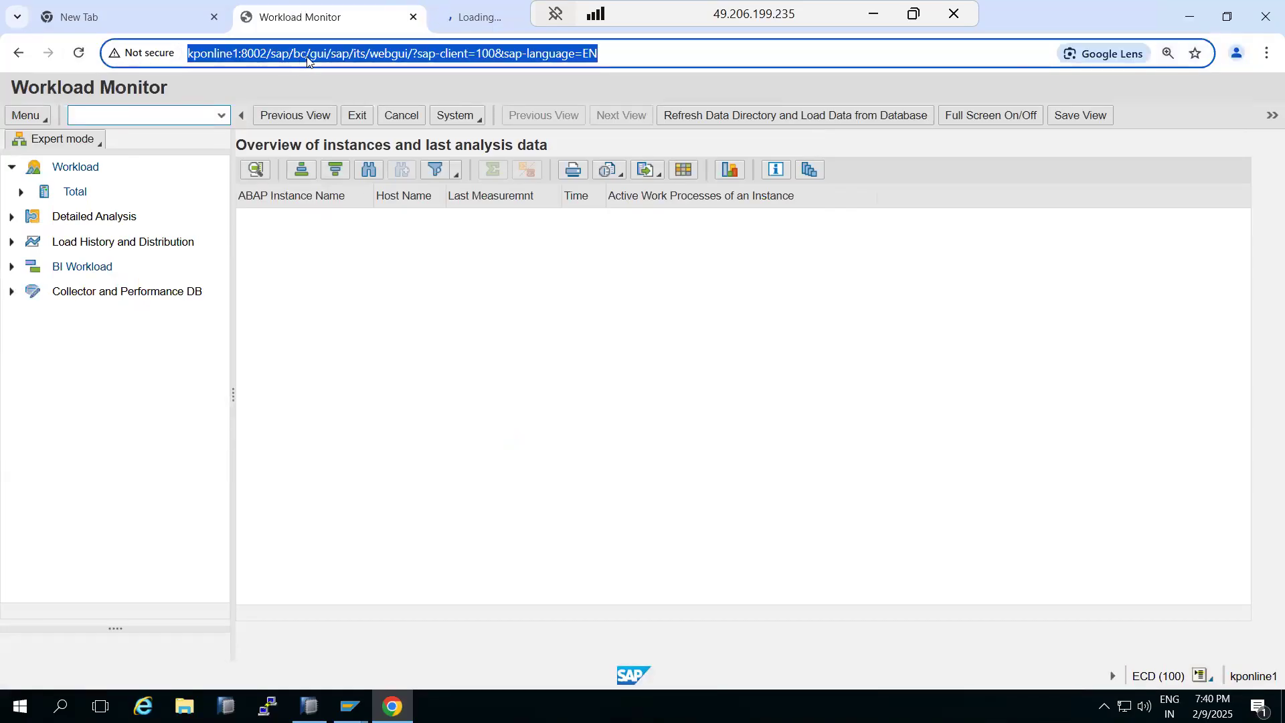
click(326, 53)
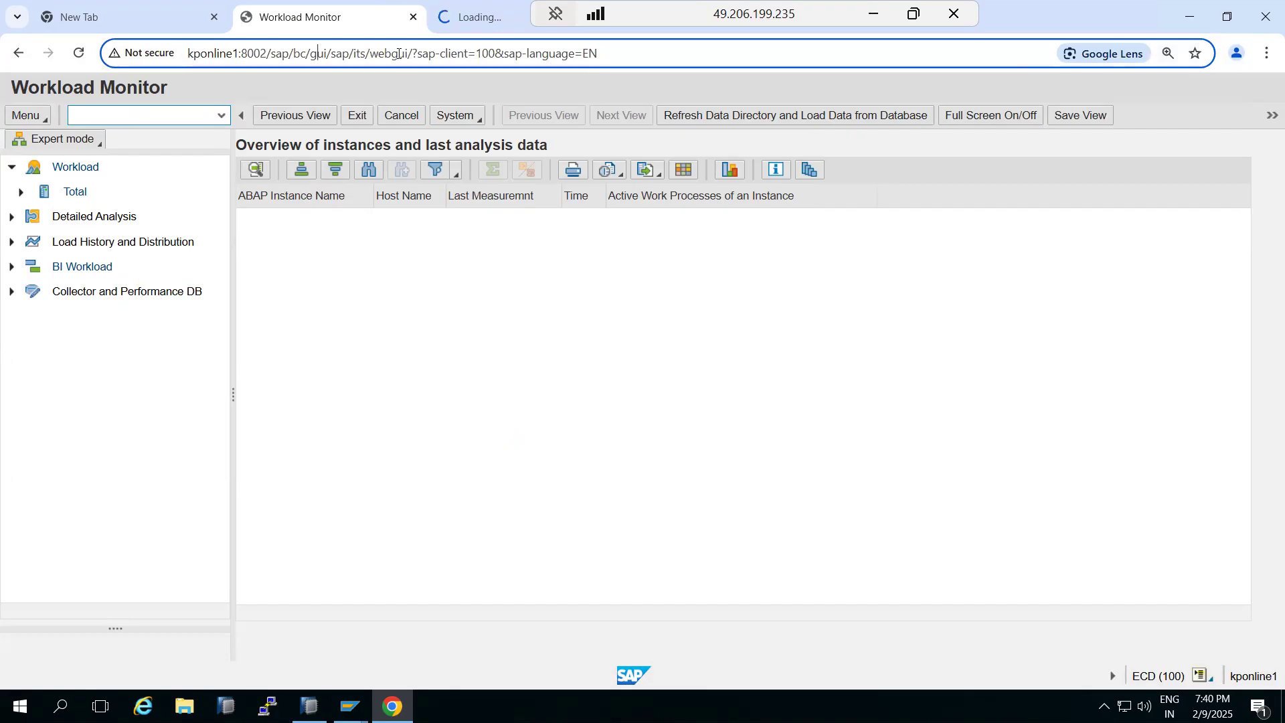
drag(270, 55, 414, 55)
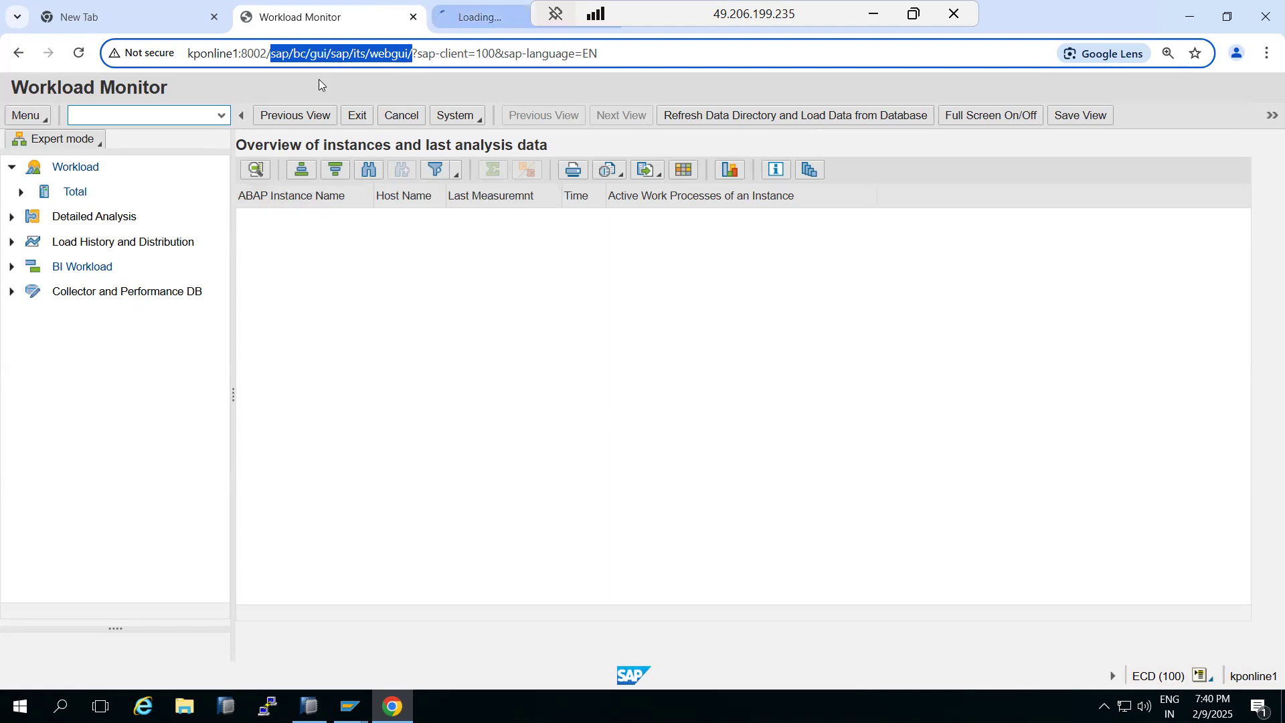
Return to SICF, filter services by service name webgui and execute the filter
click(467, 18)
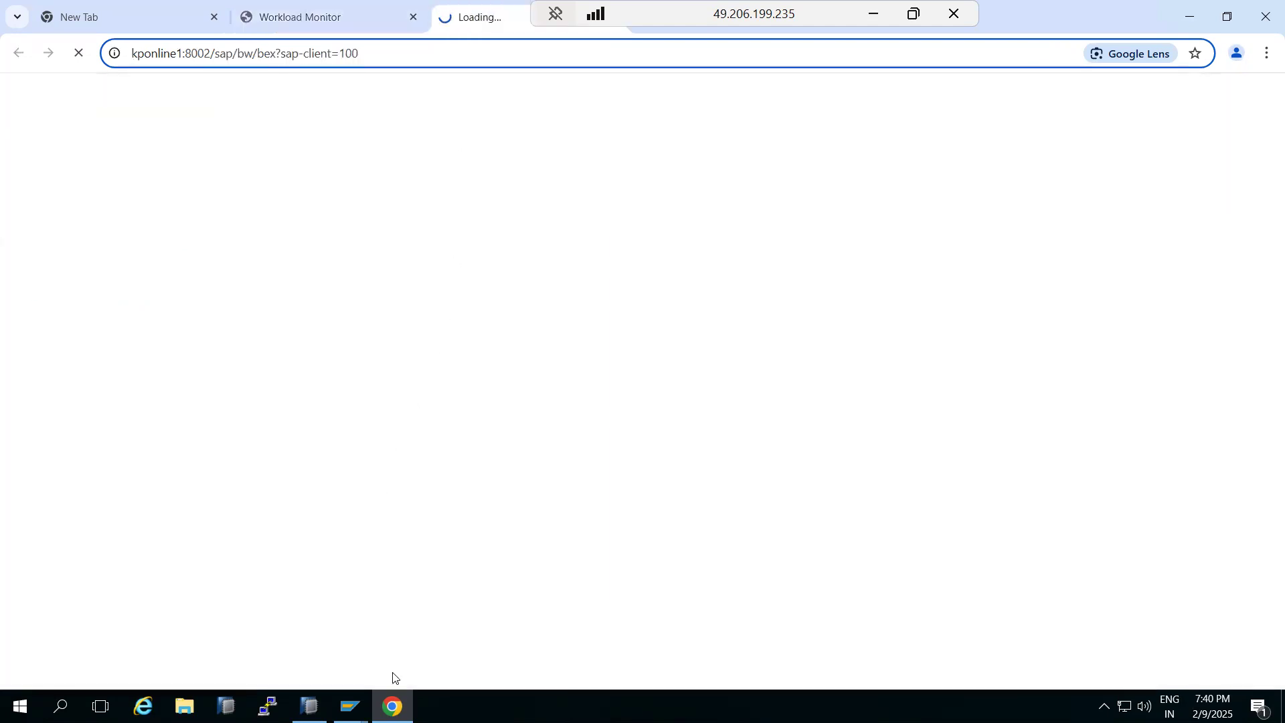
mouse_move(349, 706)
click(370, 662)
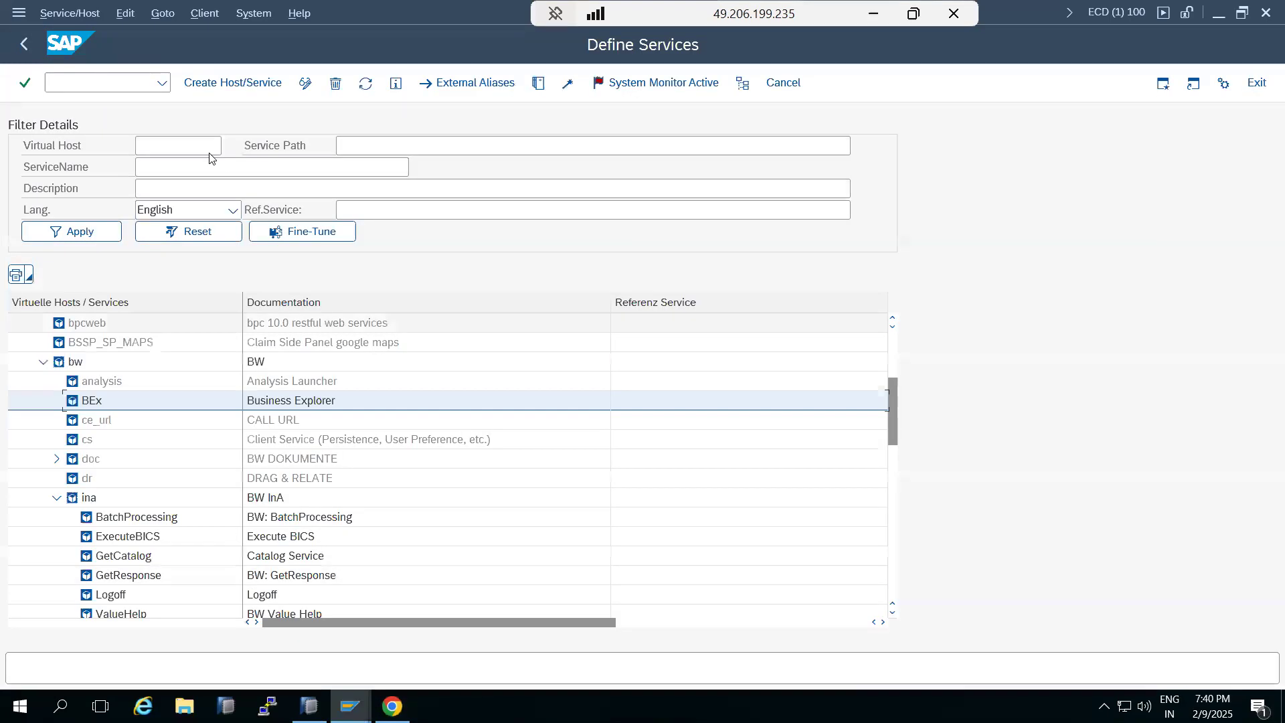
click(21, 42)
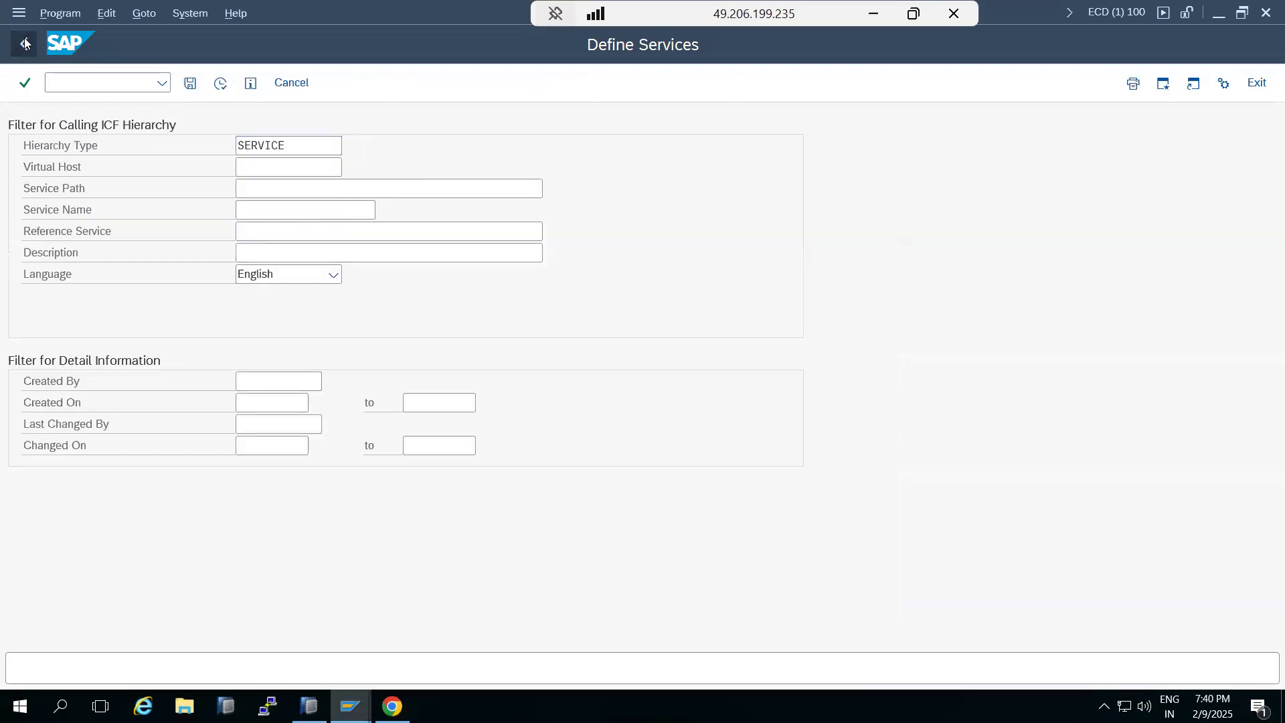
click(21, 42)
text(sicf)
key(Return)
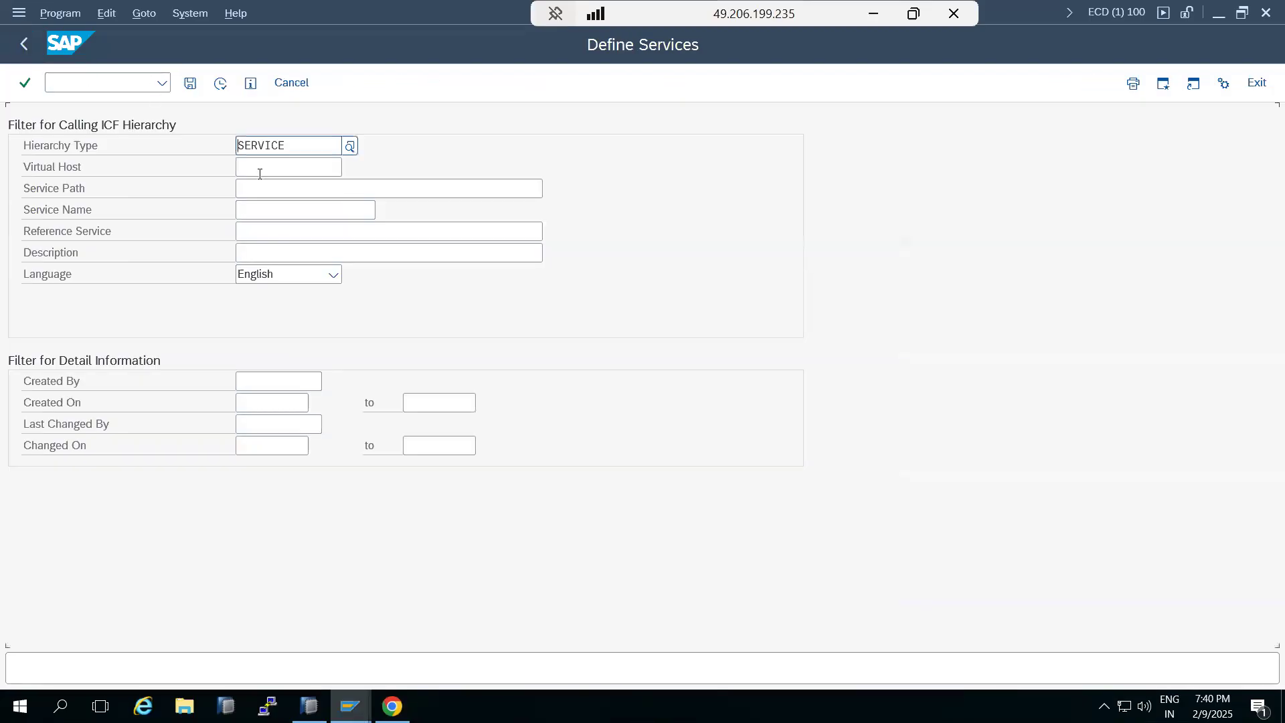
click(266, 209)
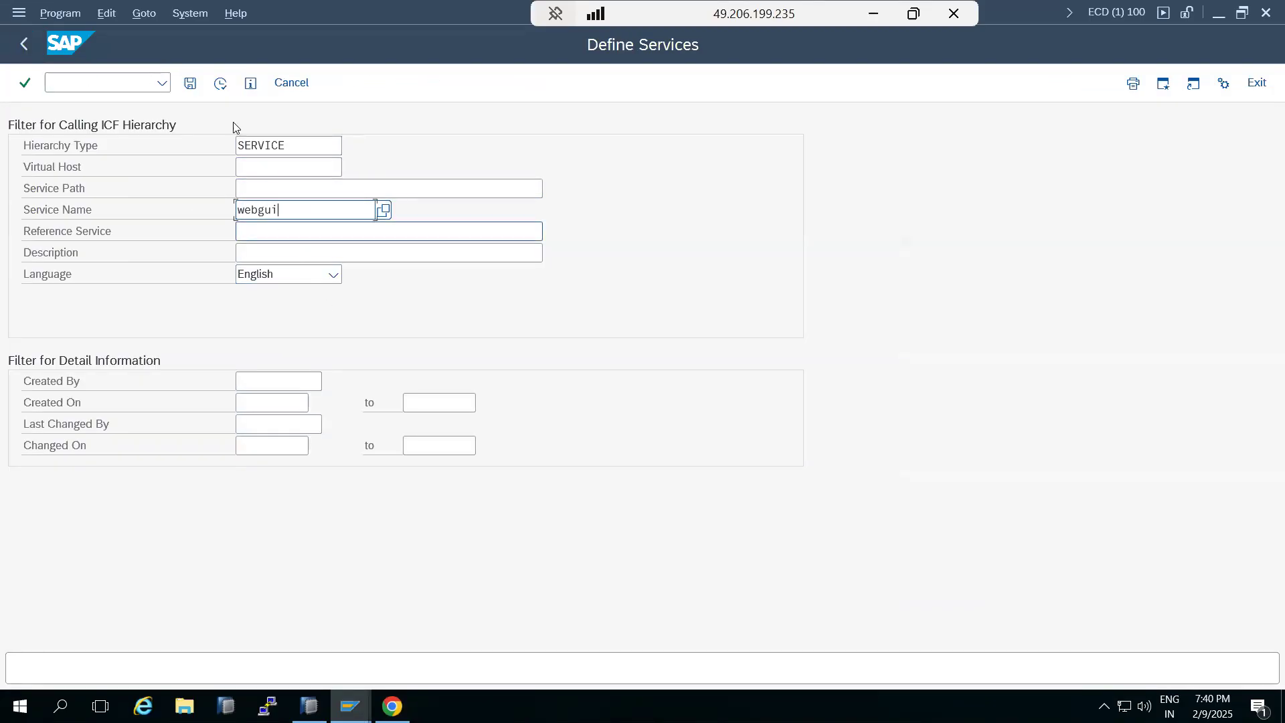
click(220, 83)
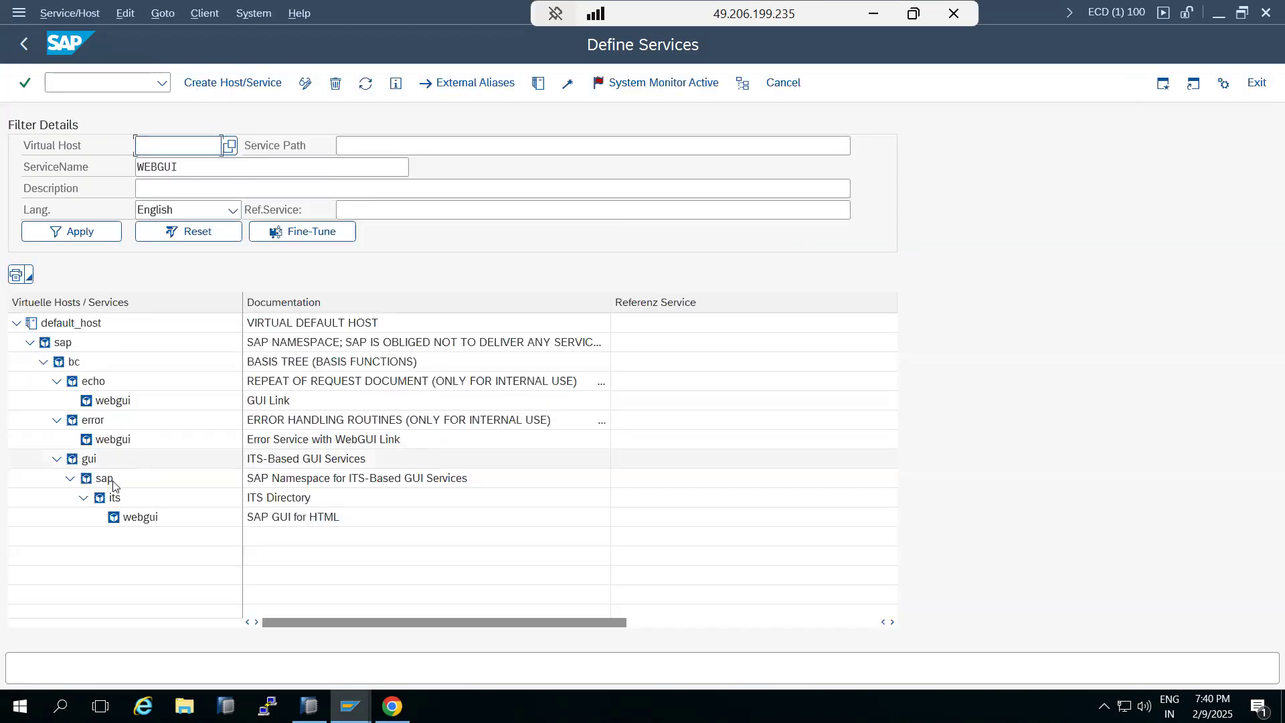
Deactivate the webgui service under gui > sap > its
right_click(137, 517)
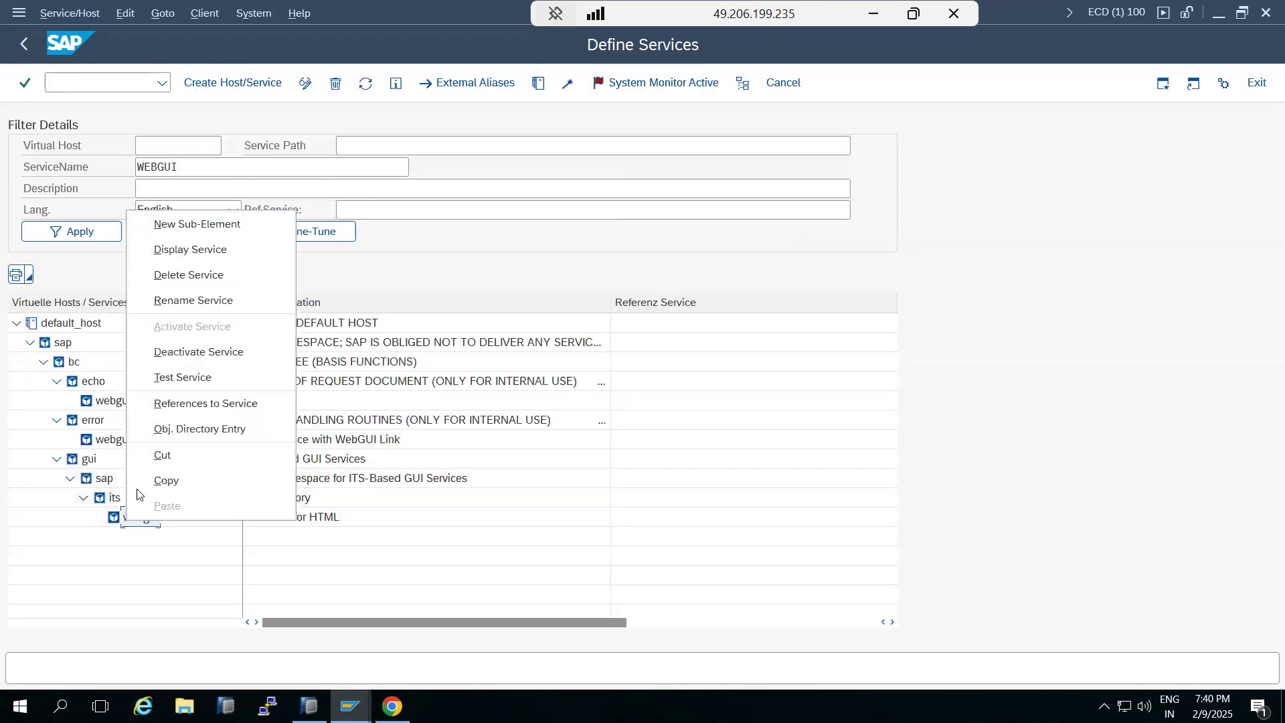
click(173, 359)
click(315, 377)
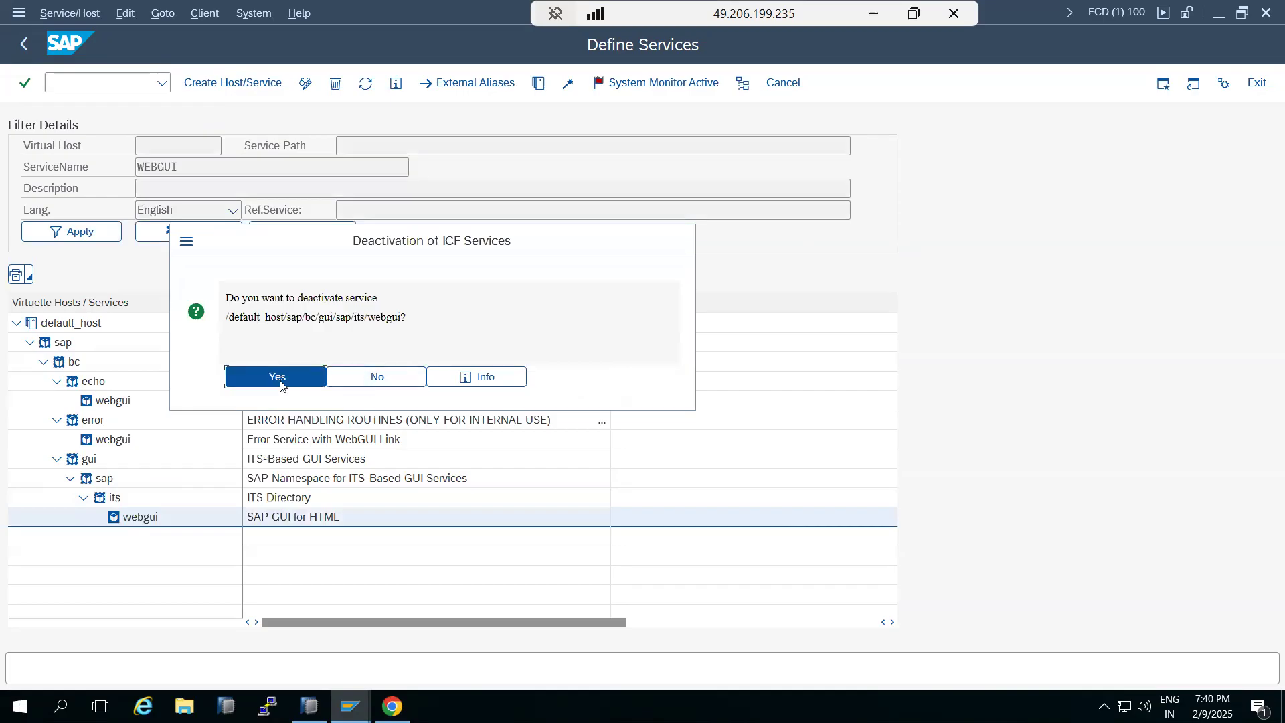
Reload the WebGUI page in the browser and highlight the error reason
click(391, 703)
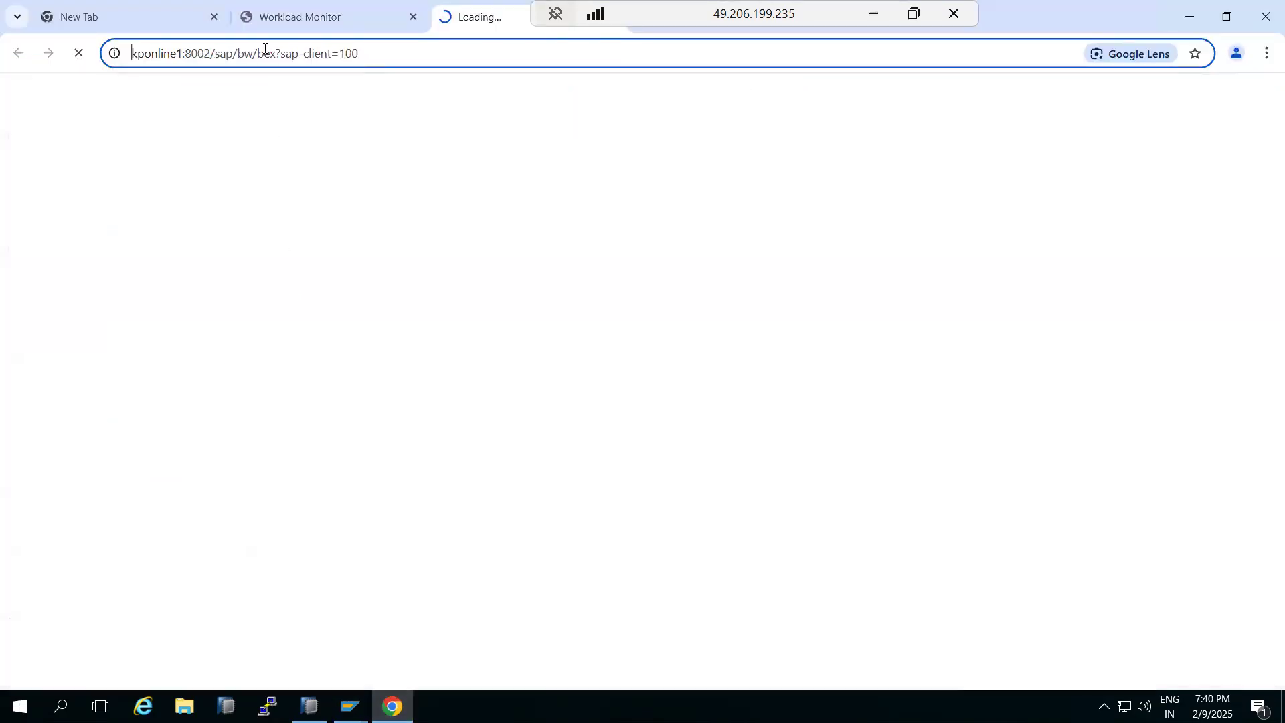
click(276, 19)
click(78, 54)
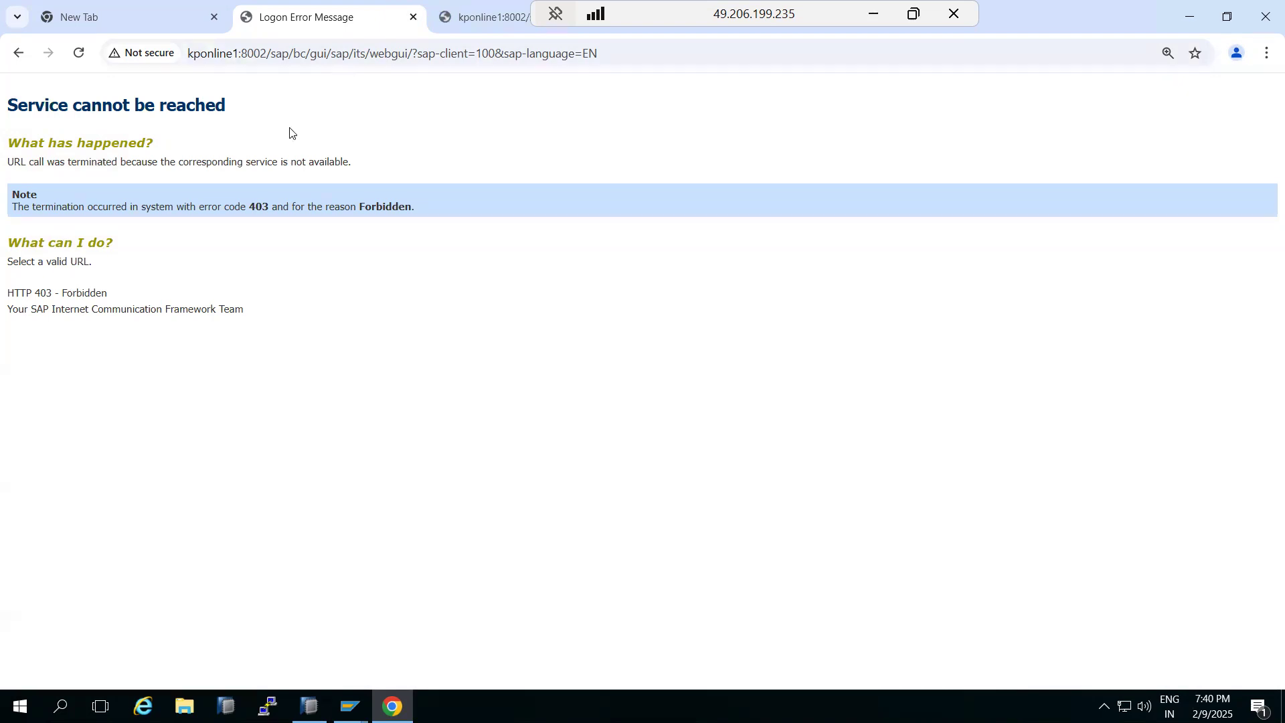
drag(255, 205, 288, 206)
Back in SICF, reactivate the webgui service under gui > sap > its
mouse_move(350, 706)
click(398, 626)
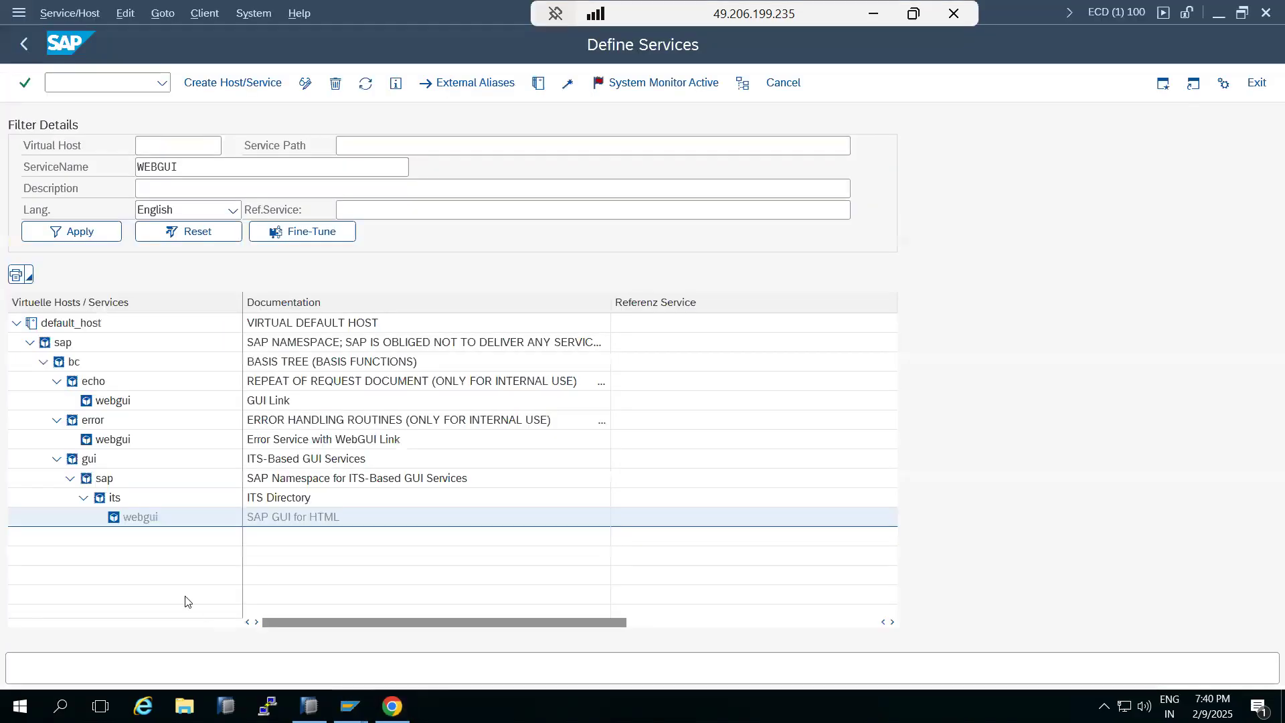
right_click(123, 520)
click(161, 330)
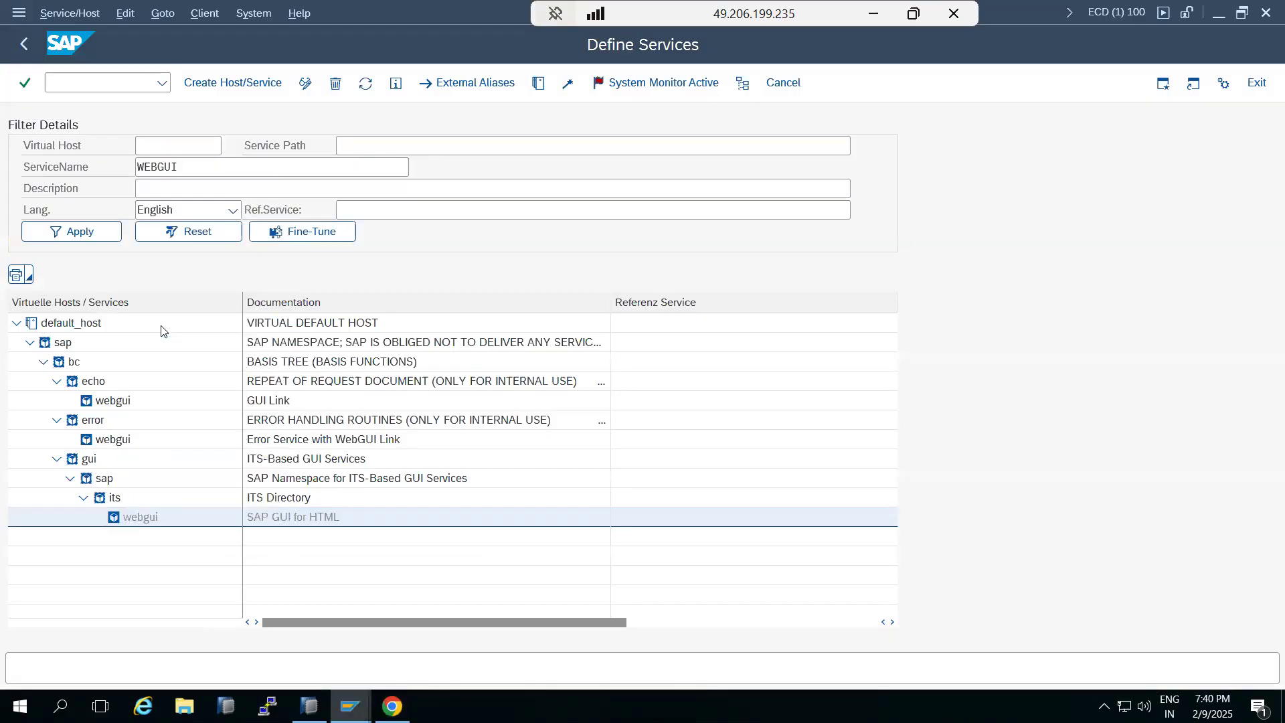
click(390, 378)
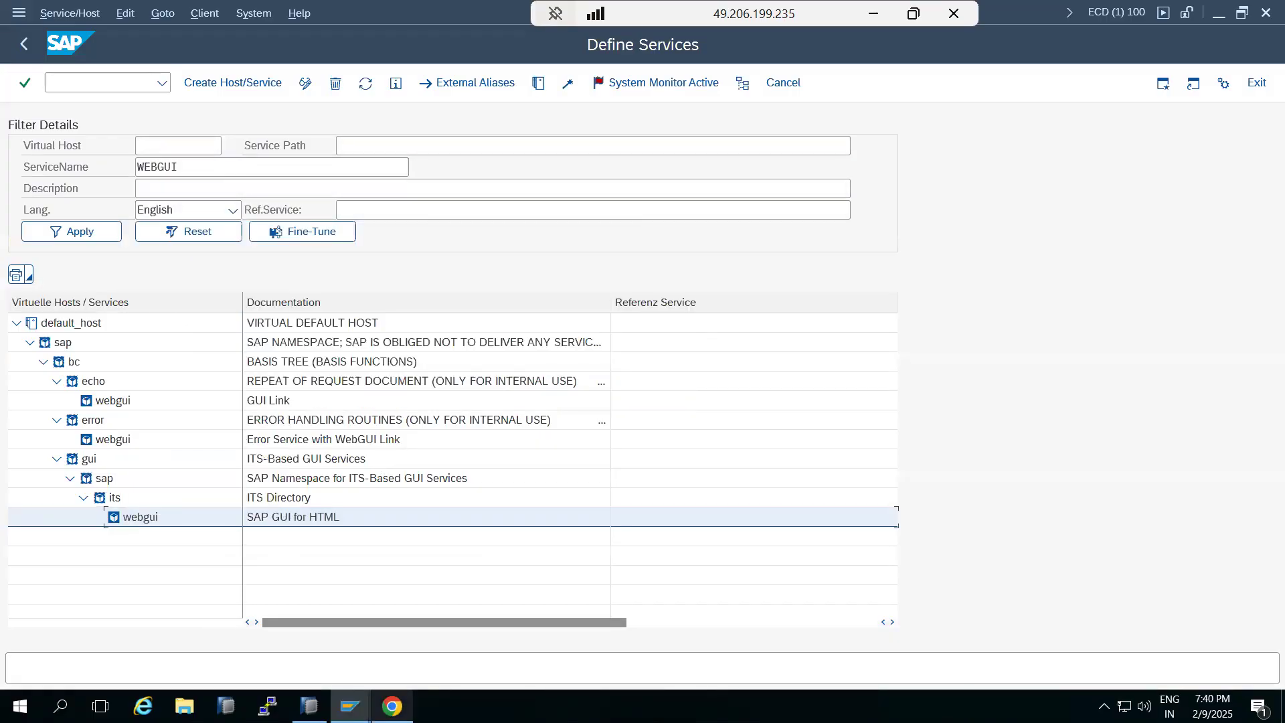
Reload the WebGUI page in the browser, then switch to the BEx tab
click(392, 706)
click(78, 53)
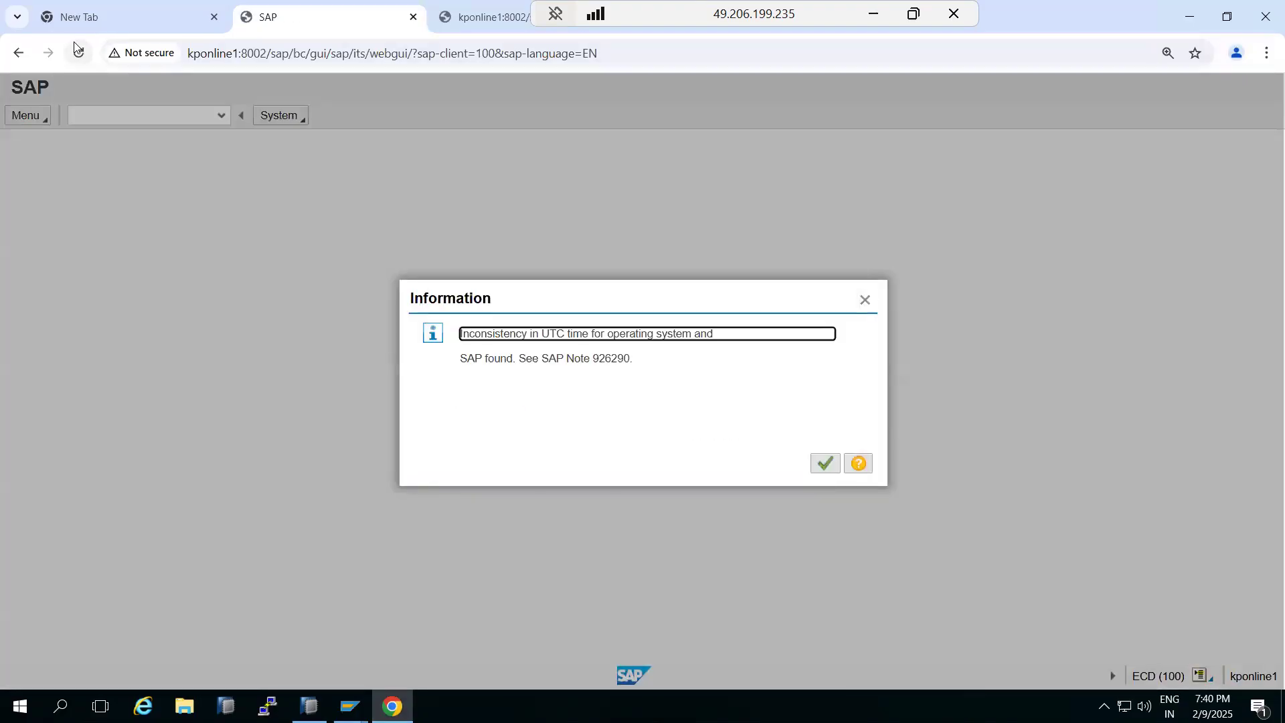
click(464, 22)
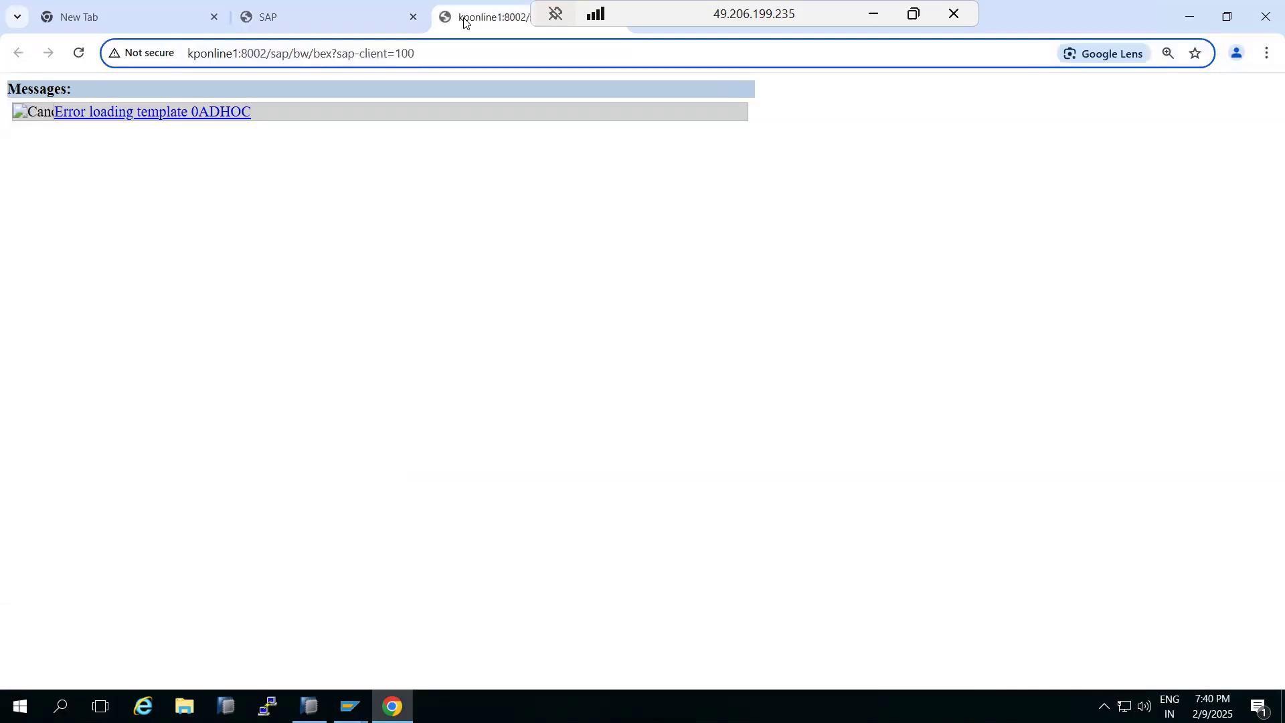
Examine the BEx template loading error and highlight the sap/bw/bex path in the page address
click(138, 114)
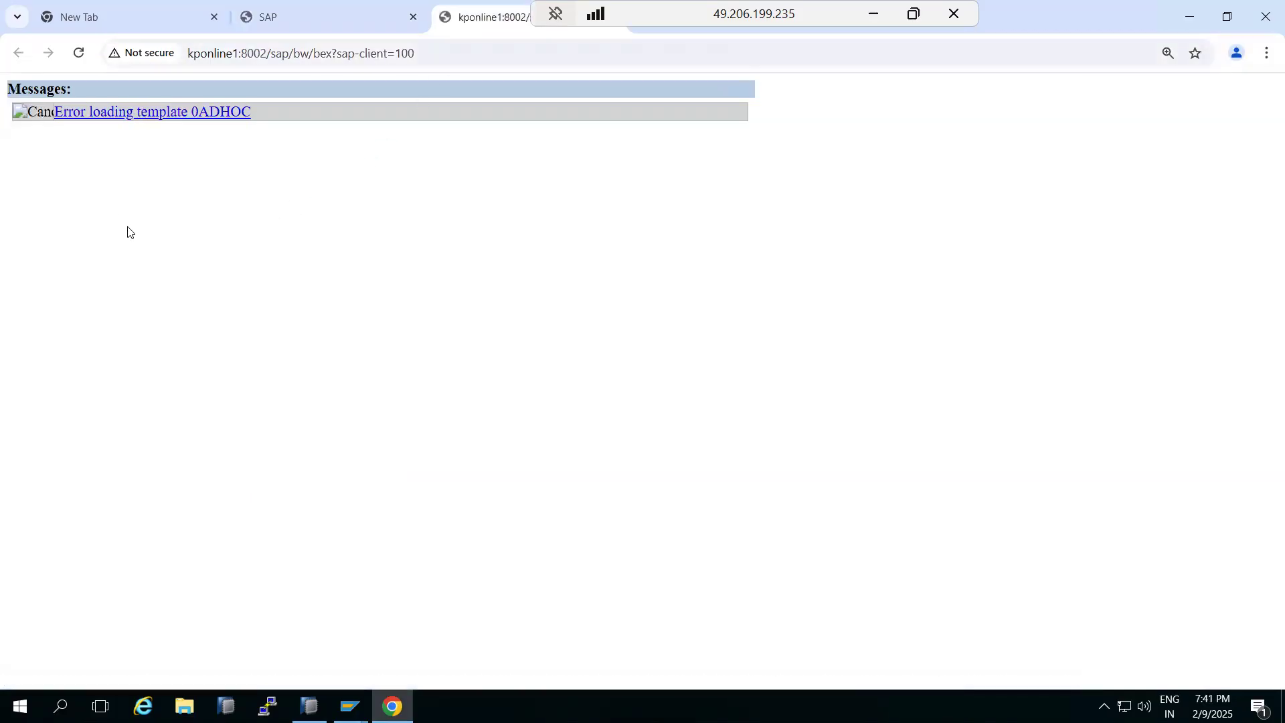
drag(275, 54, 355, 58)
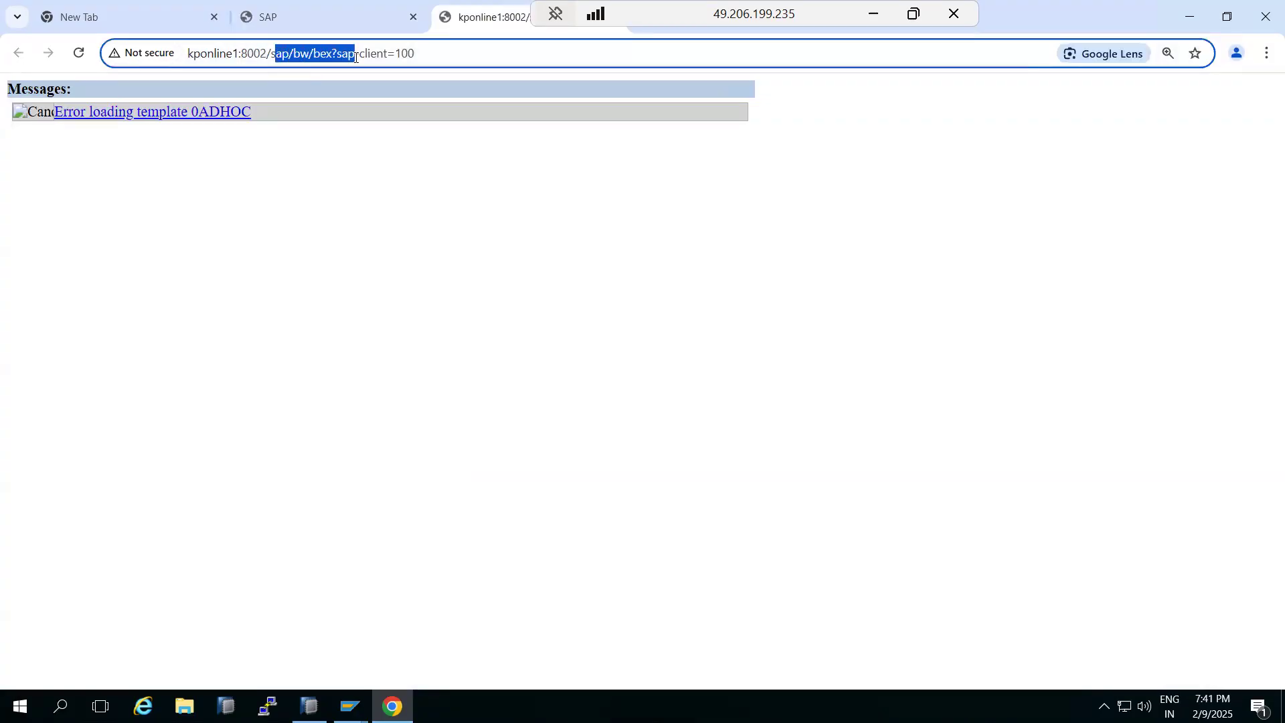
click(152, 120)
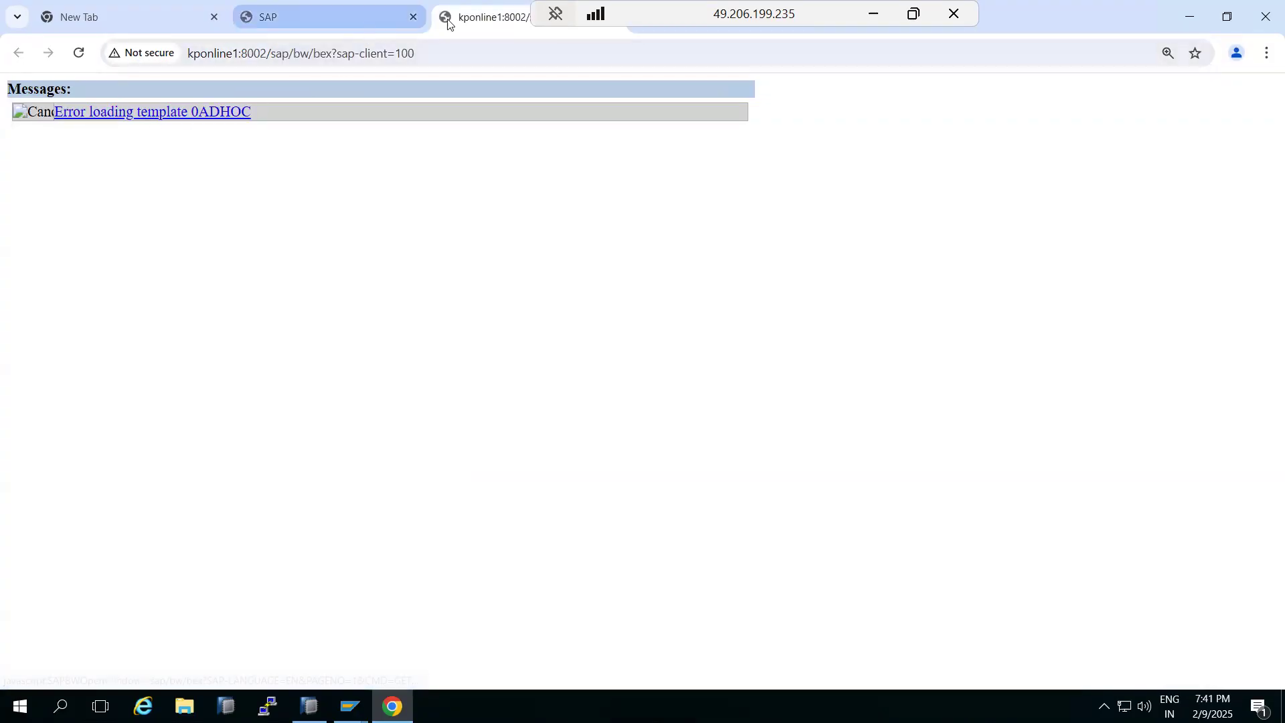
Switch to the WebGUI tab and acknowledge both information popups to reach the Workload Monitor
click(345, 12)
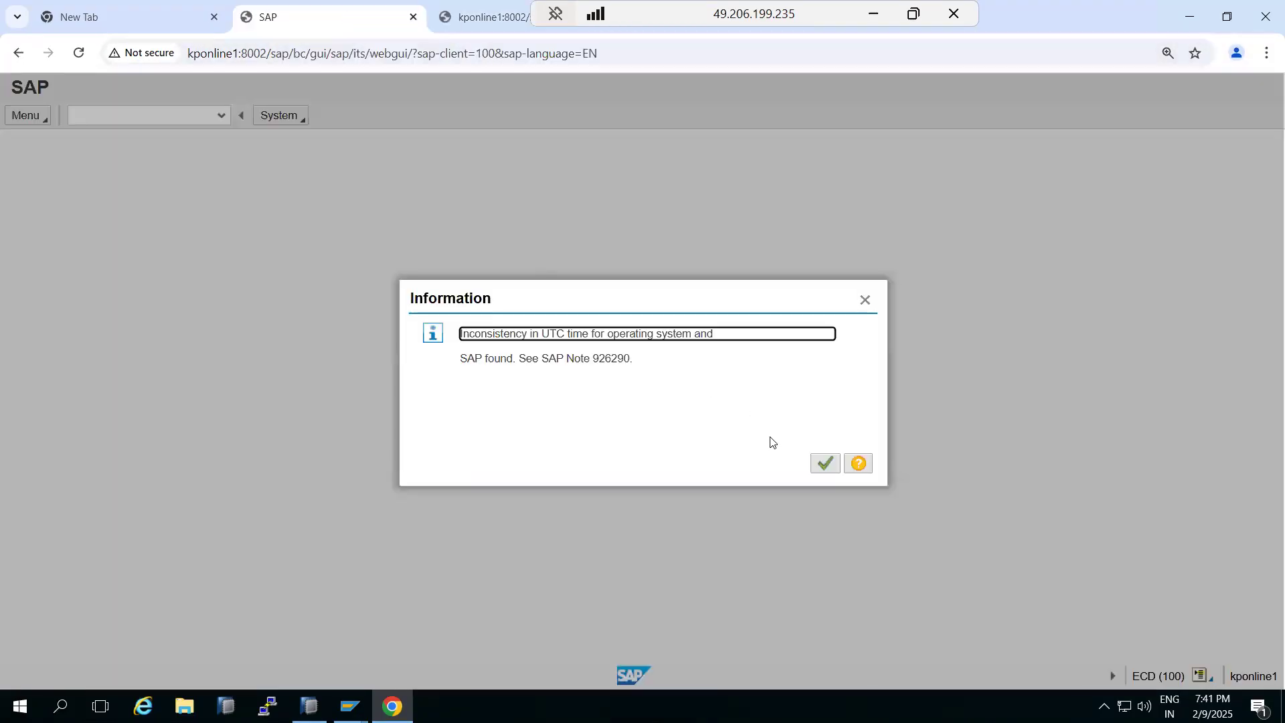
click(824, 463)
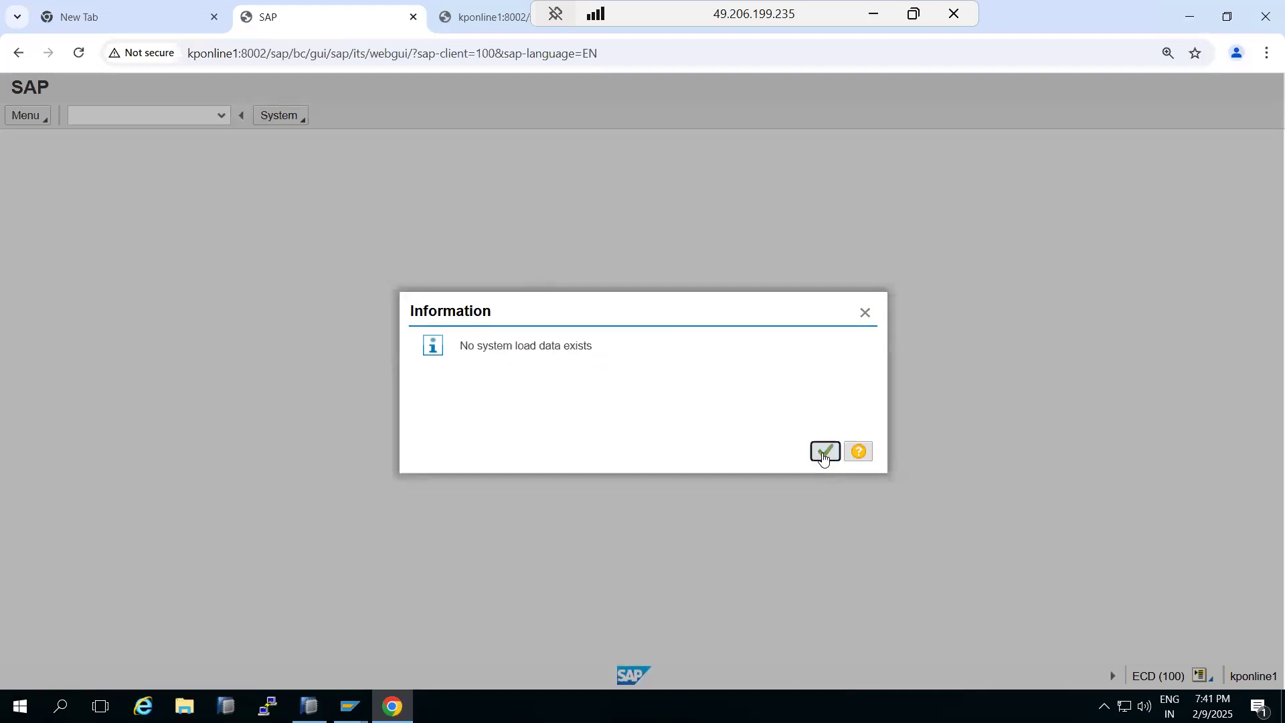
click(823, 452)
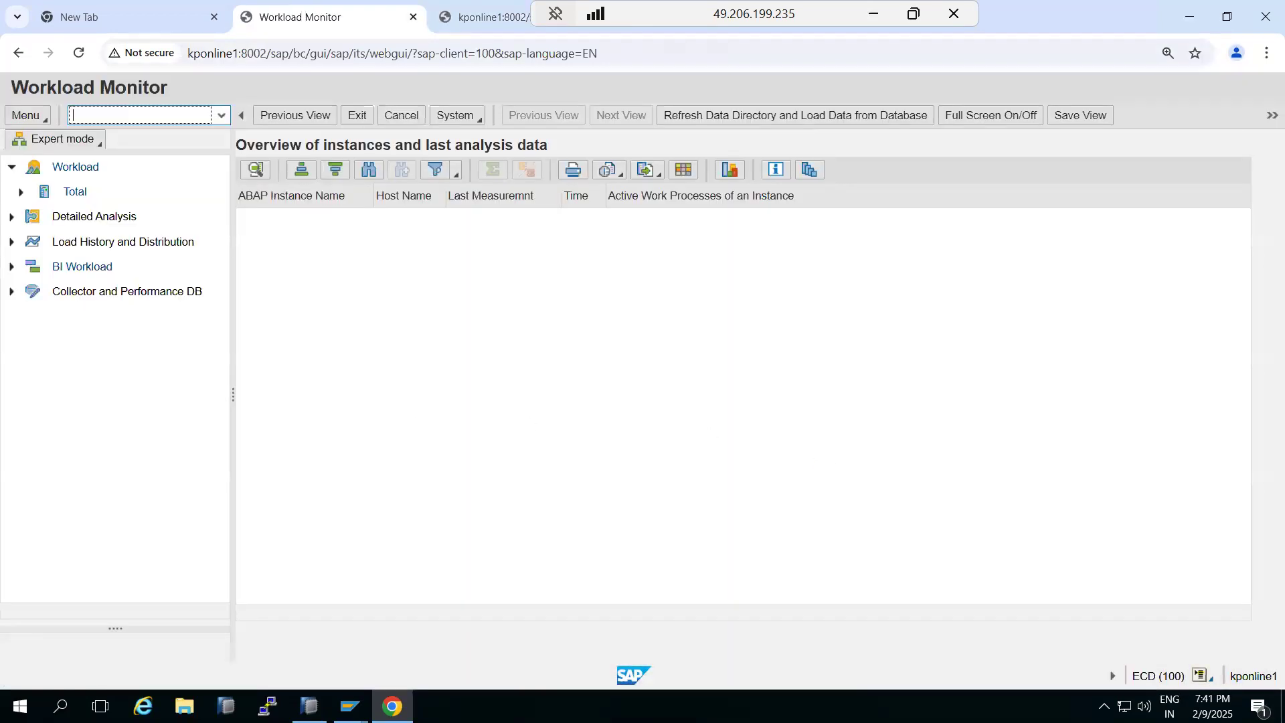
Leave SICF to the start menu and highlight the /sap/bc/gui/sap/its/webgui path in the WebGUI page address
click(372, 644)
click(24, 44)
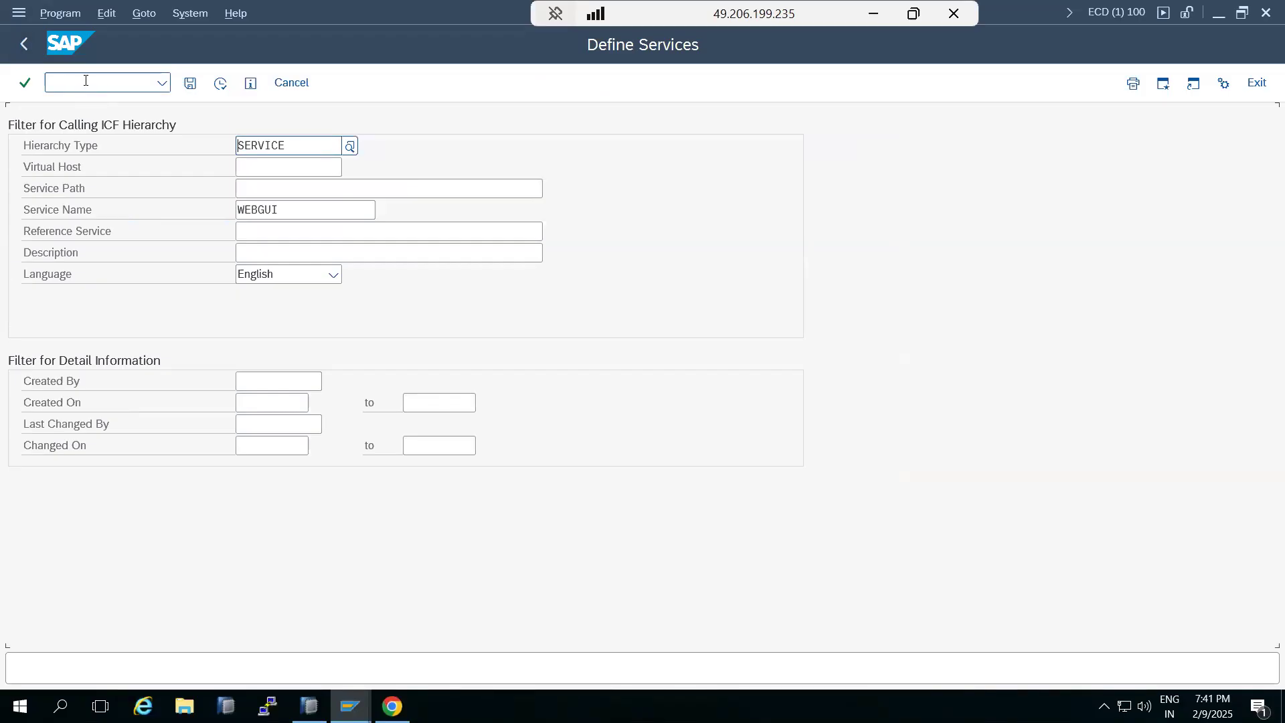
click(24, 43)
click(392, 706)
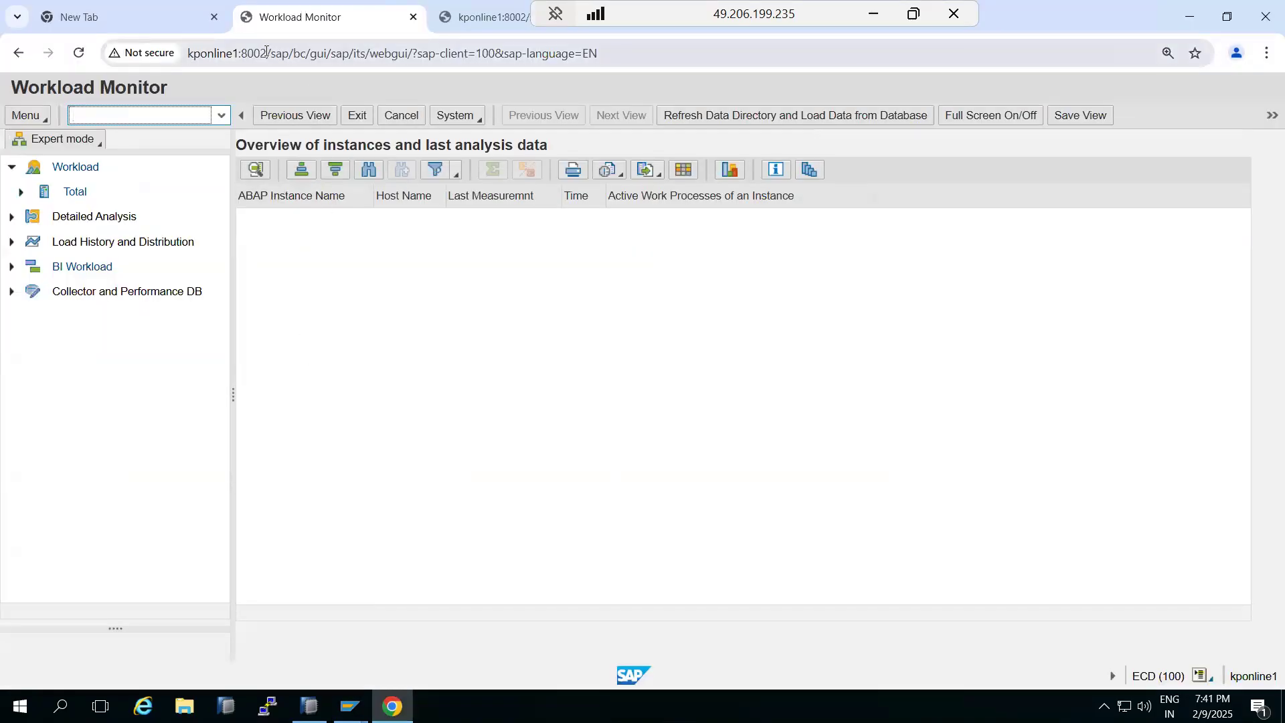
drag(266, 53, 659, 61)
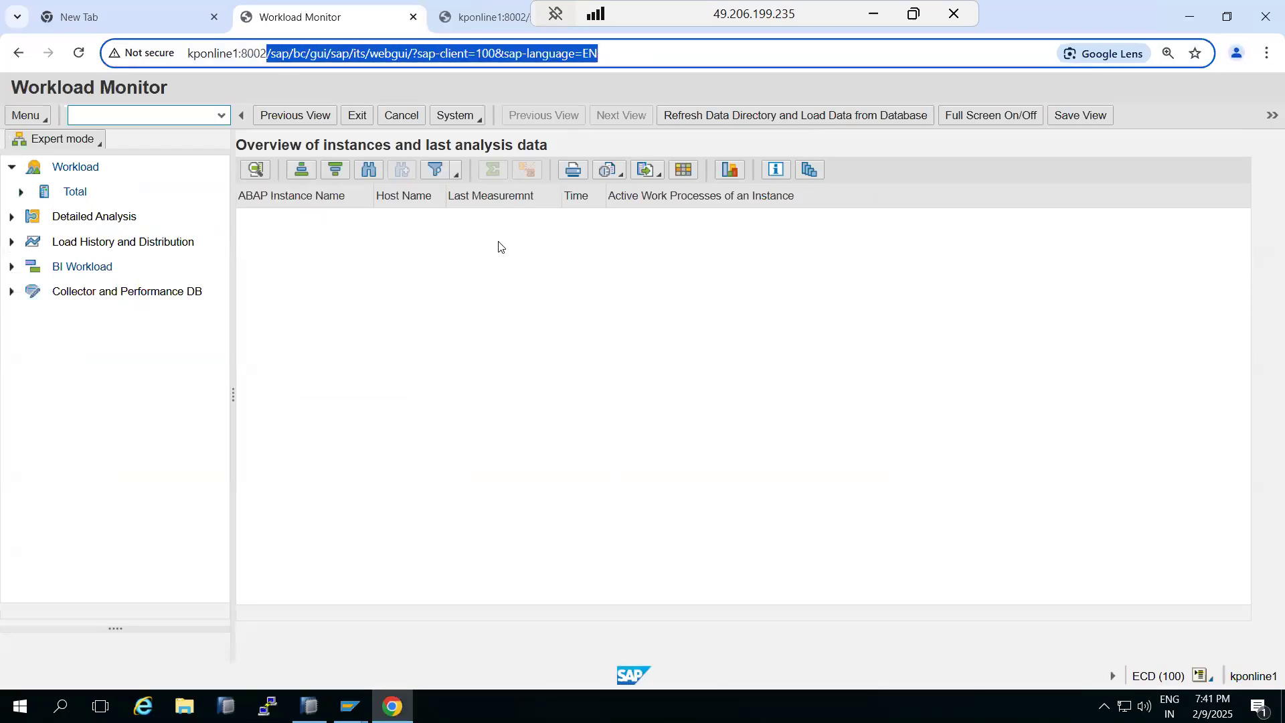
Open transaction SICF and filter the services by the service name nwbc
click(392, 706)
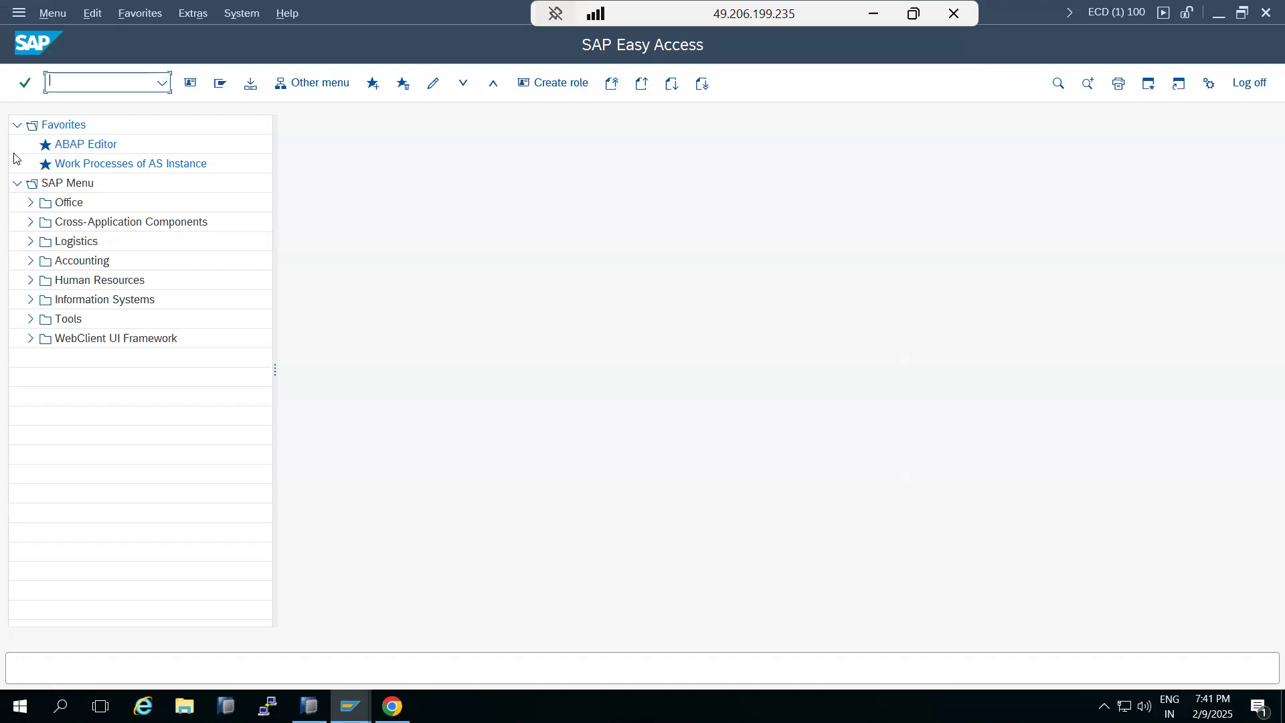
text(sicf)
key(Return)
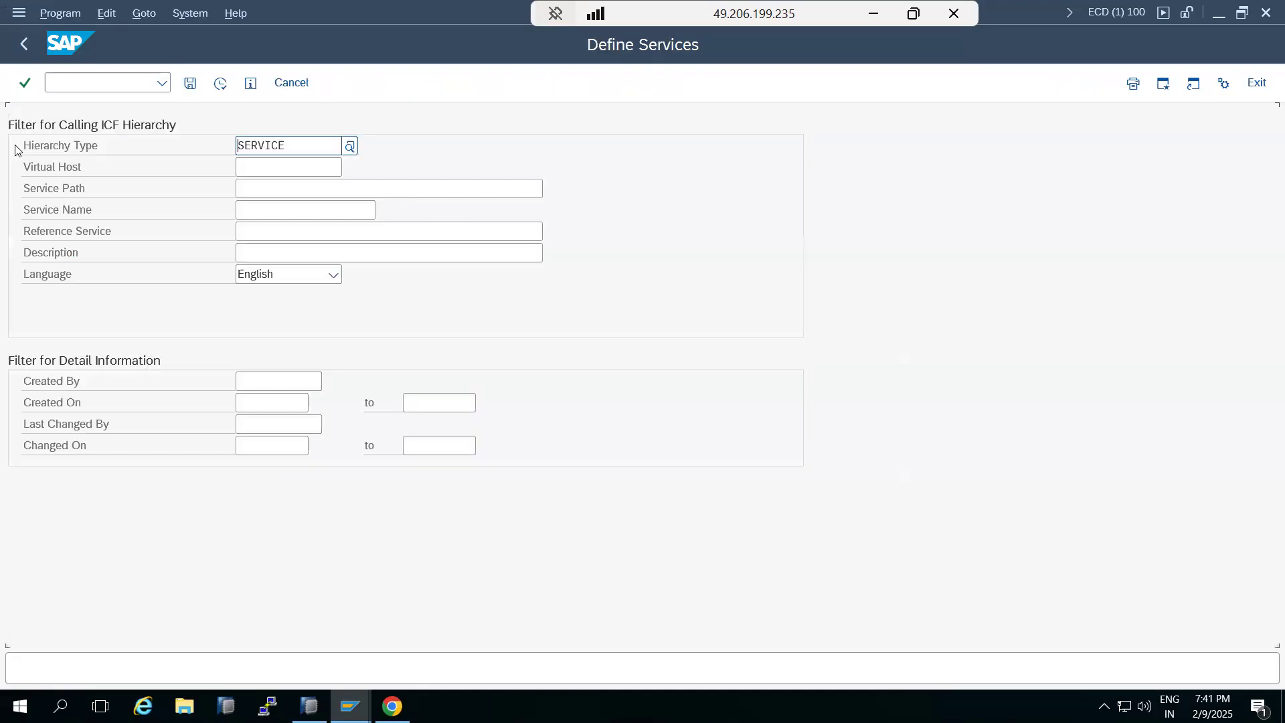
click(253, 204)
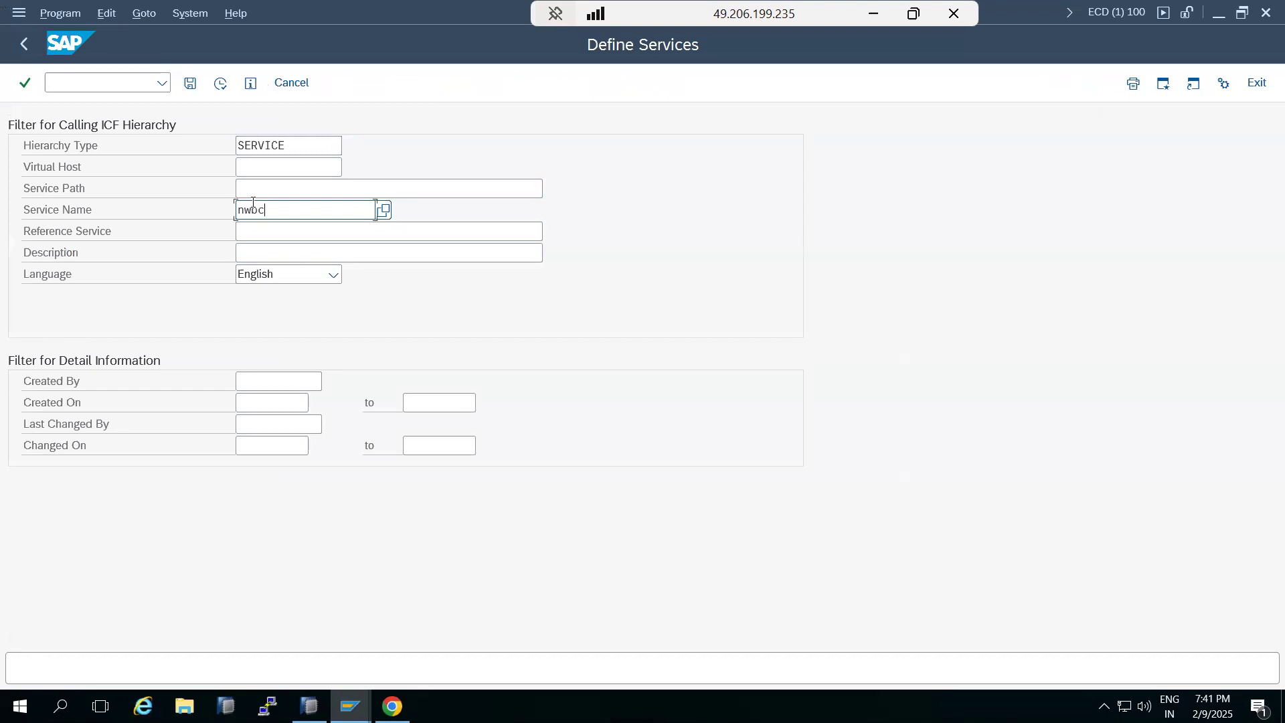
click(220, 83)
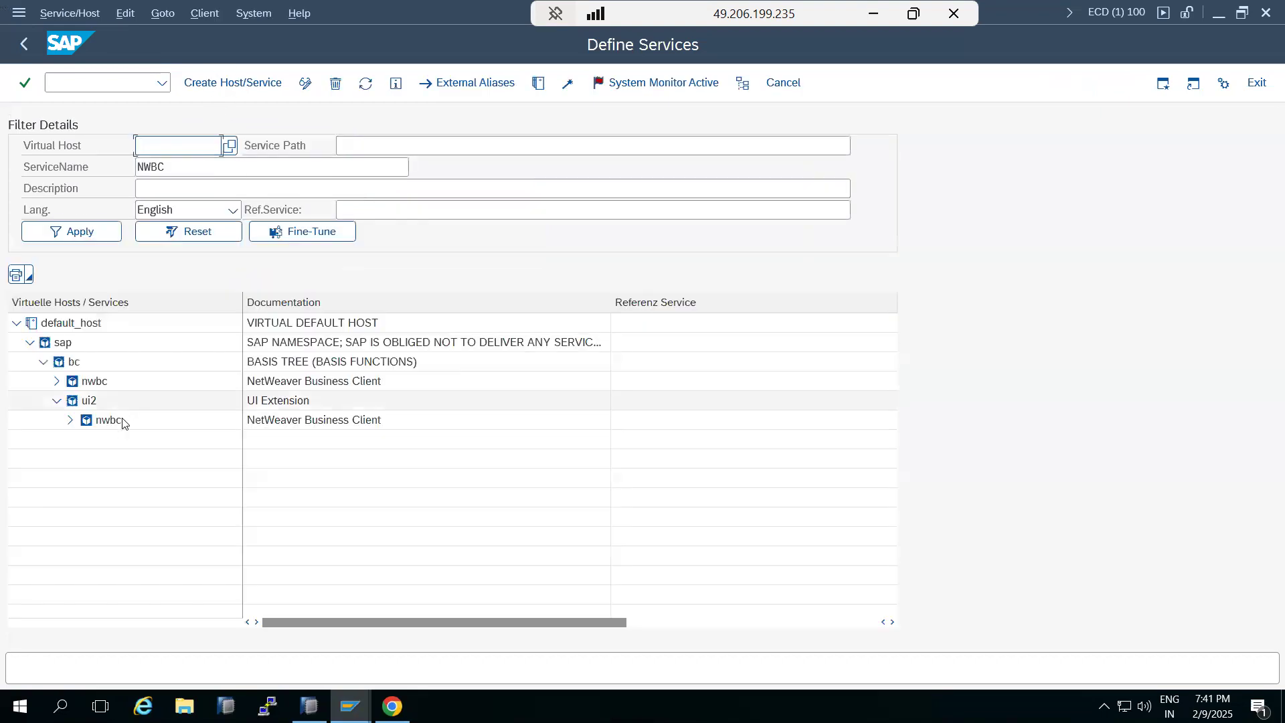
Test the nwbc service under sap > bc > ui2 in the browser
right_click(110, 420)
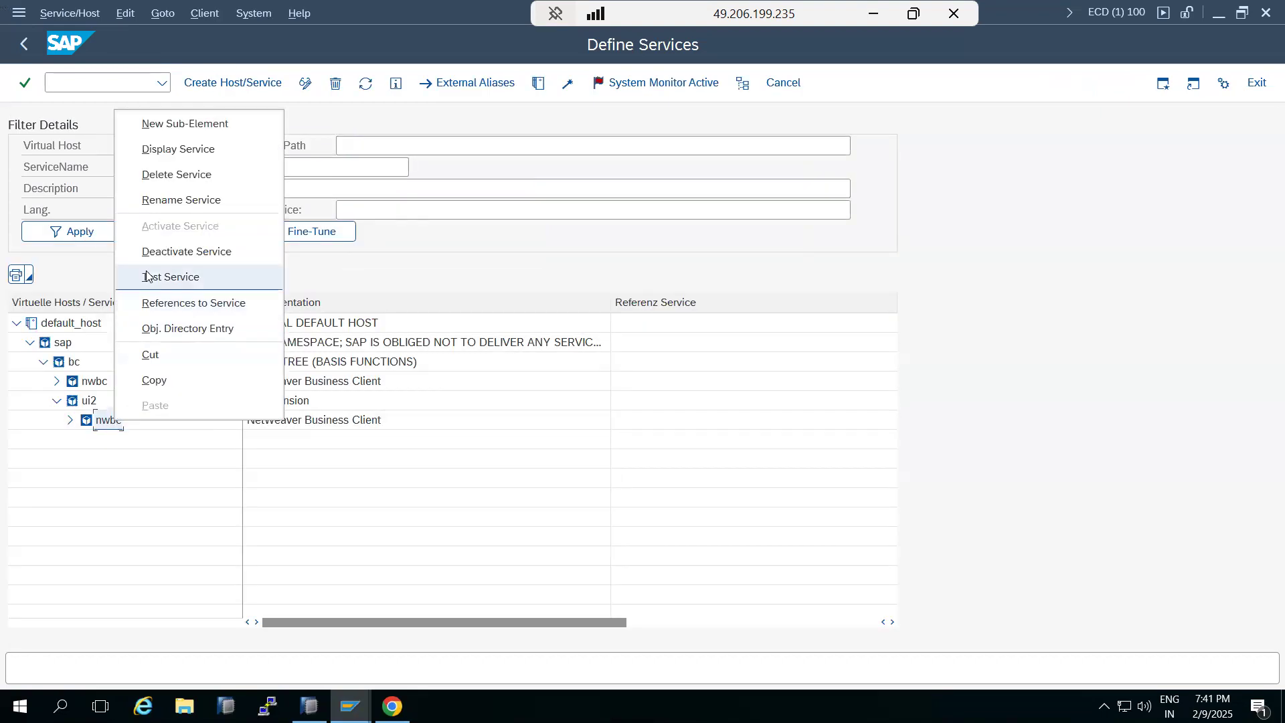
click(153, 277)
click(424, 389)
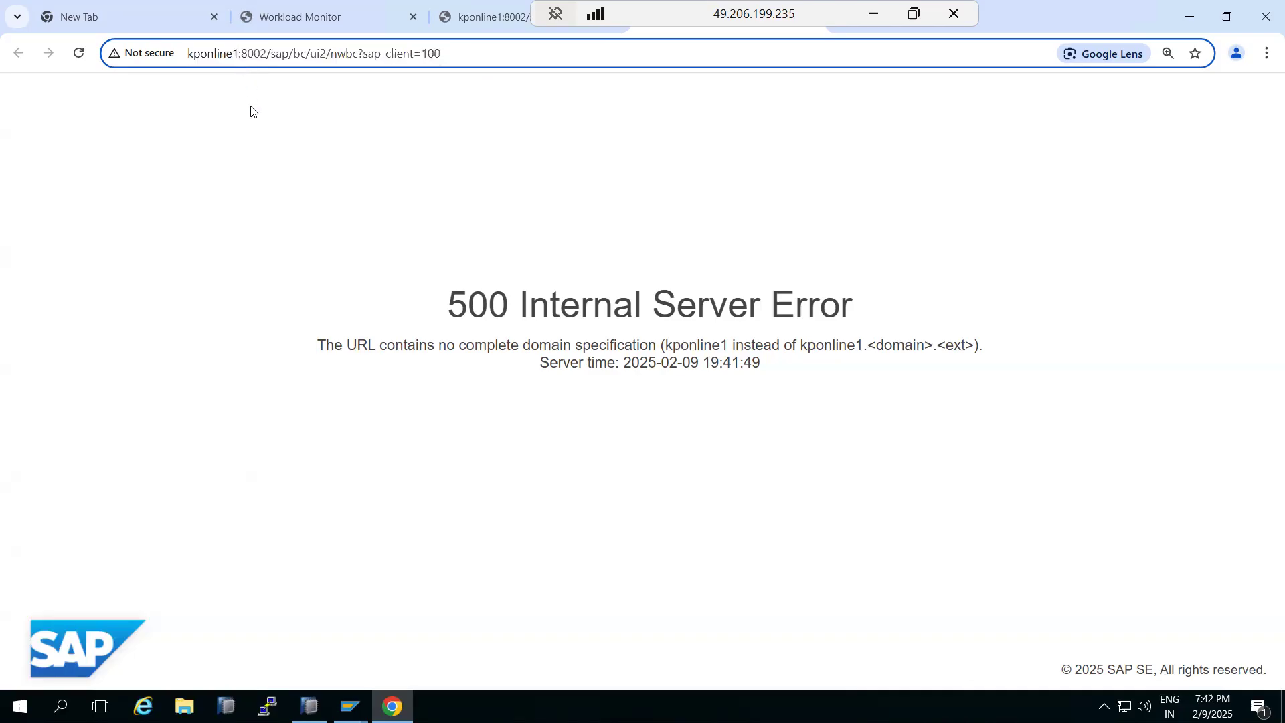
Append .local to the host name in the NWBC address and proceed past the certificate warning, continuing the resubmission
text(.local)
key(Return)
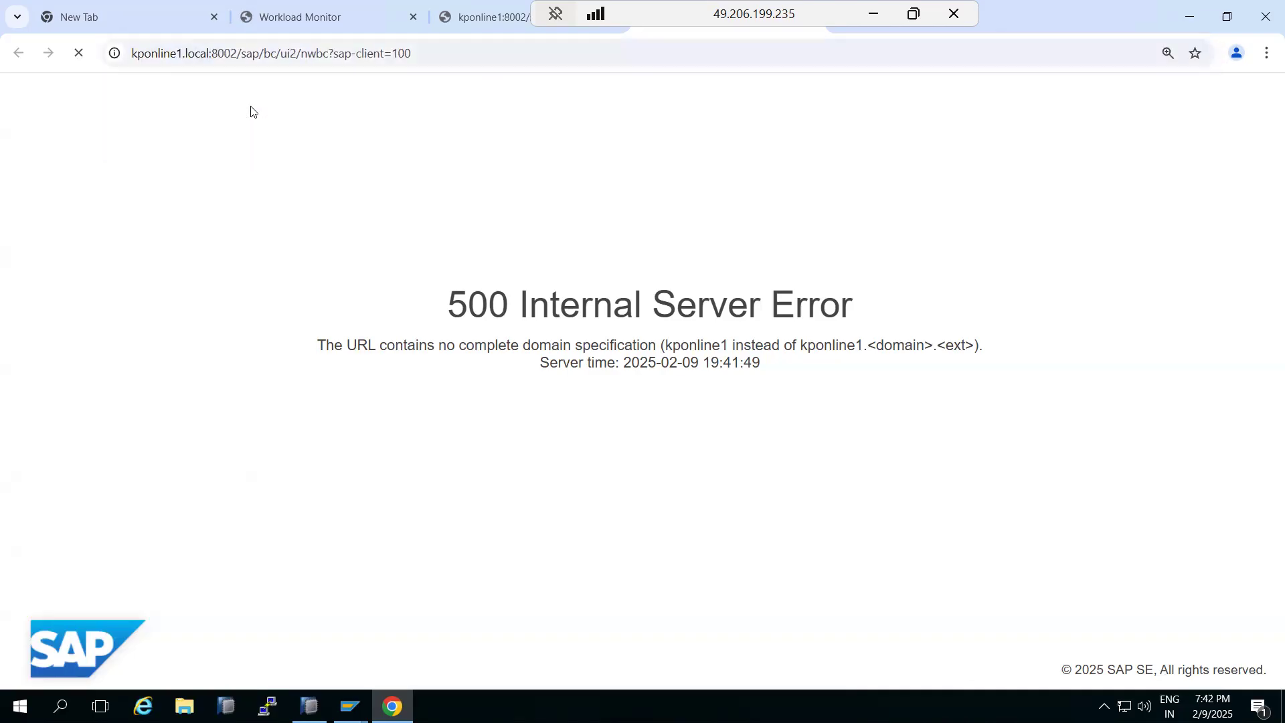
click(450, 502)
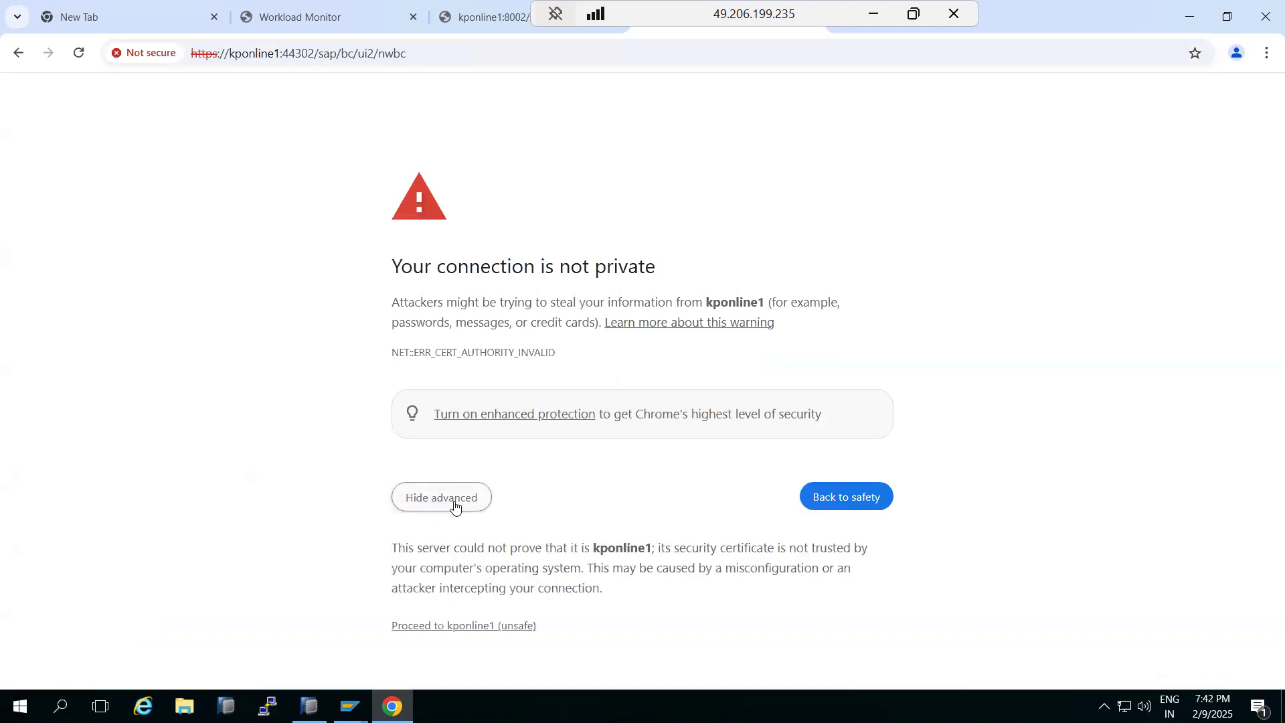
click(447, 629)
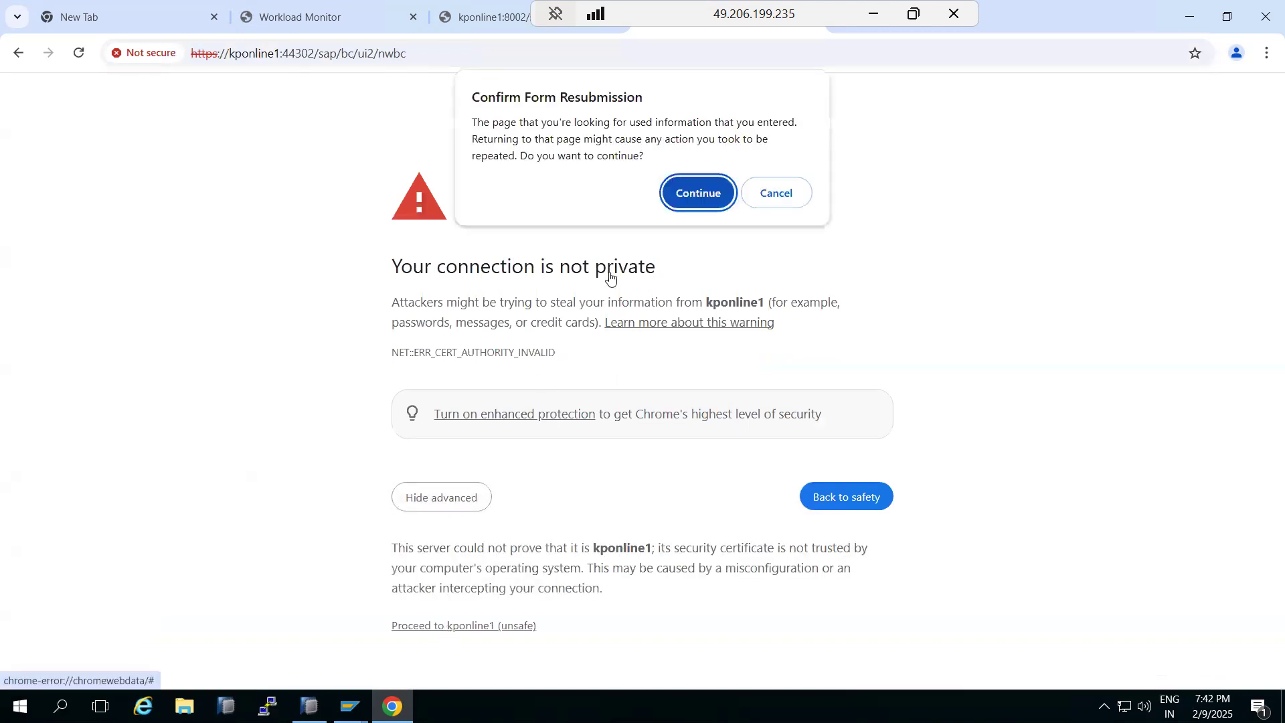
click(690, 196)
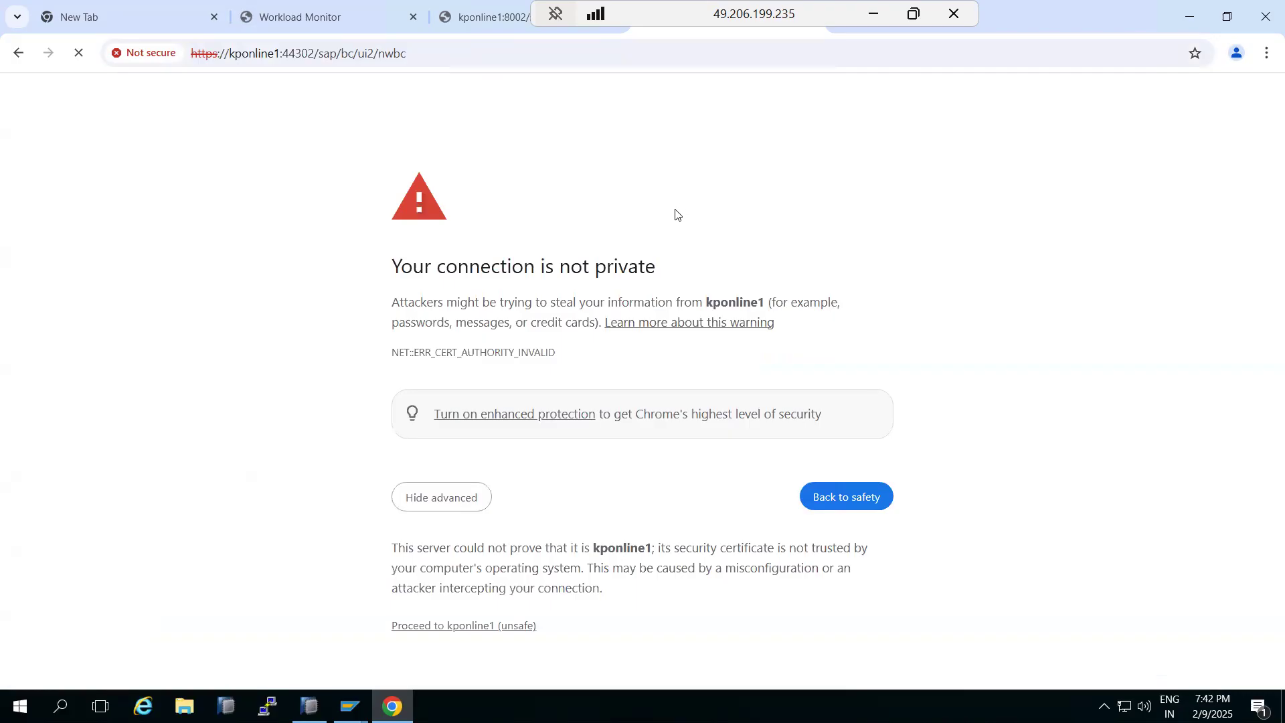
click(464, 625)
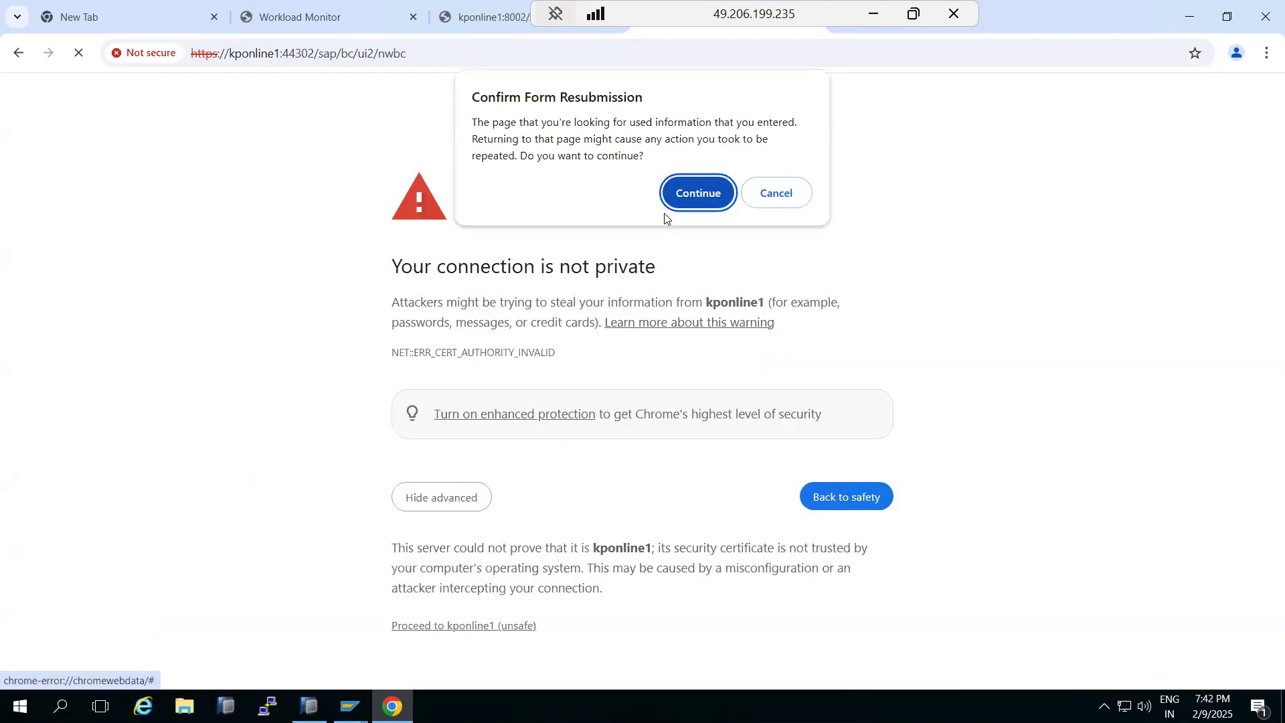
click(682, 203)
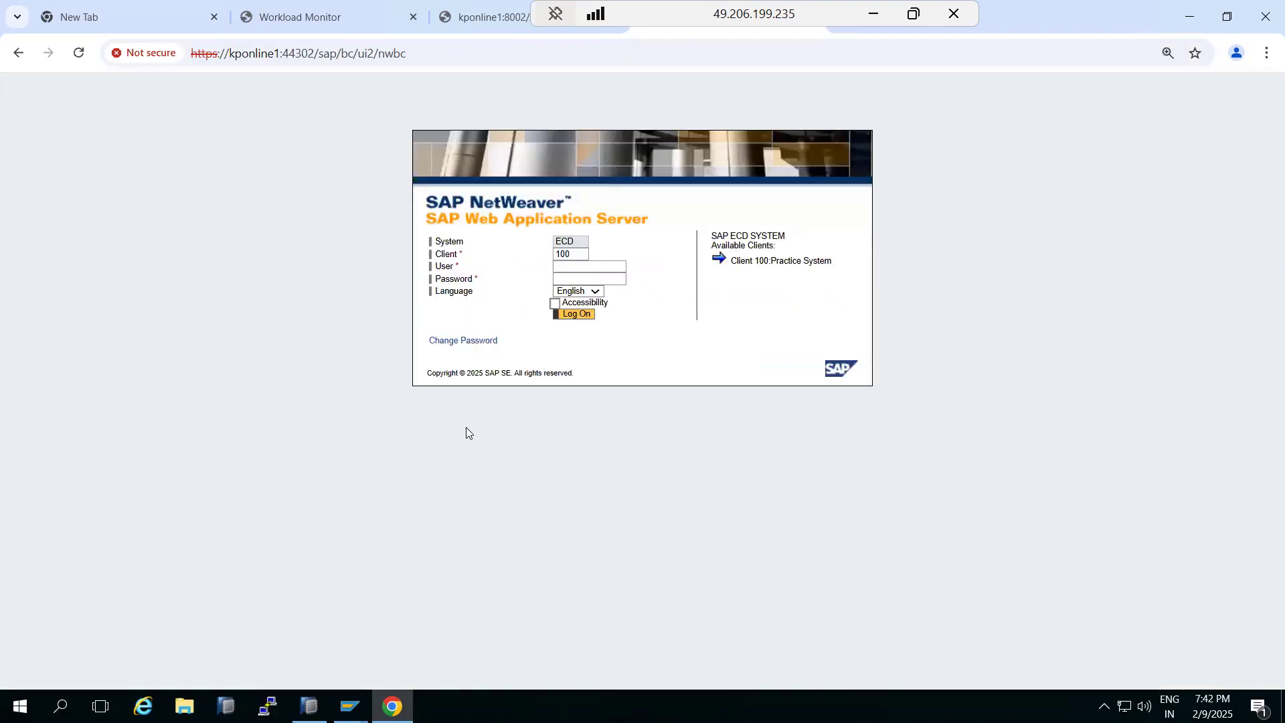
Log on to the NWBC page with the user name and the account password
click(567, 267)
text(bas)
key(Tab)
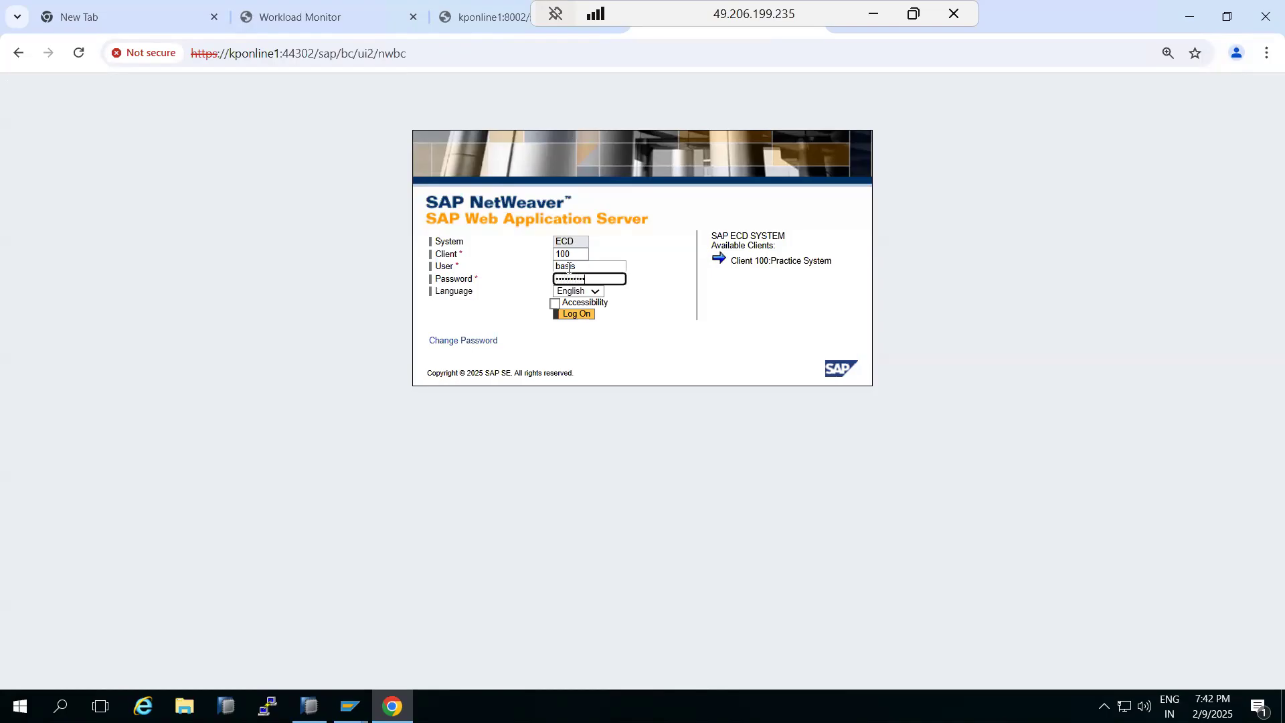
key(Return)
click(486, 369)
click(470, 383)
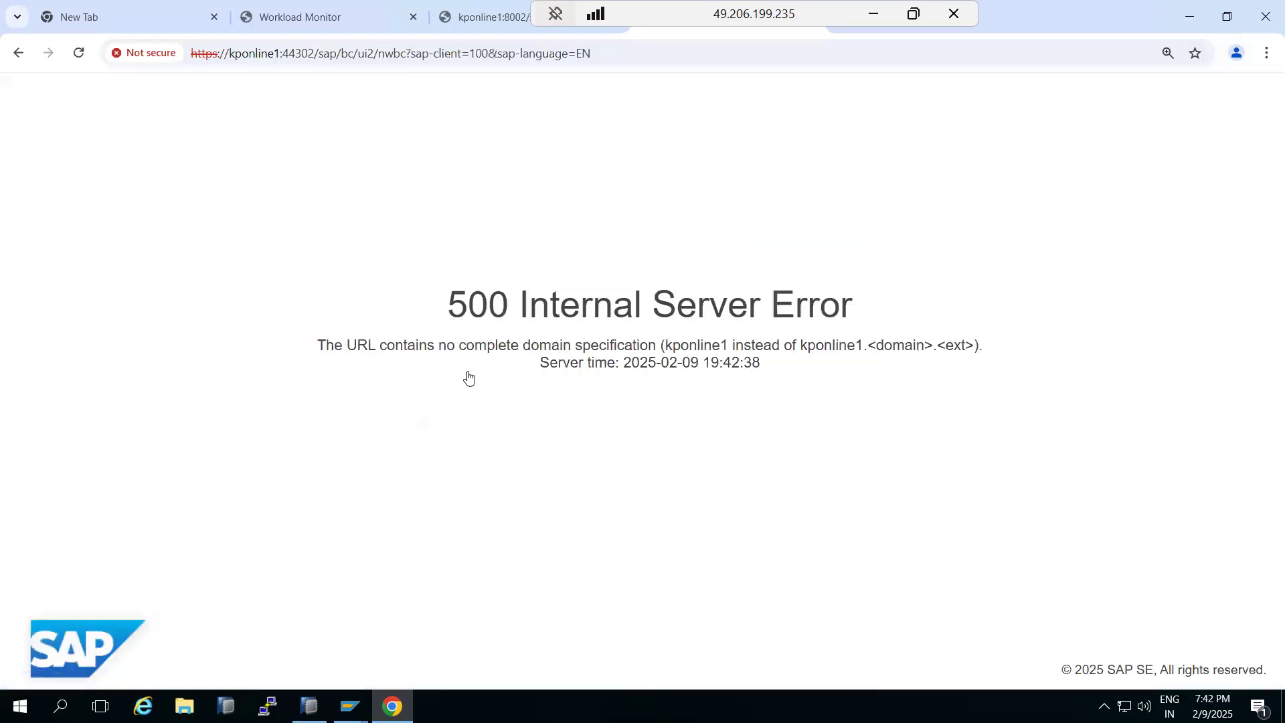
Add .local to the host name in the HTTPS NWBC address and proceed past the certificate warning
click(279, 48)
click(280, 52)
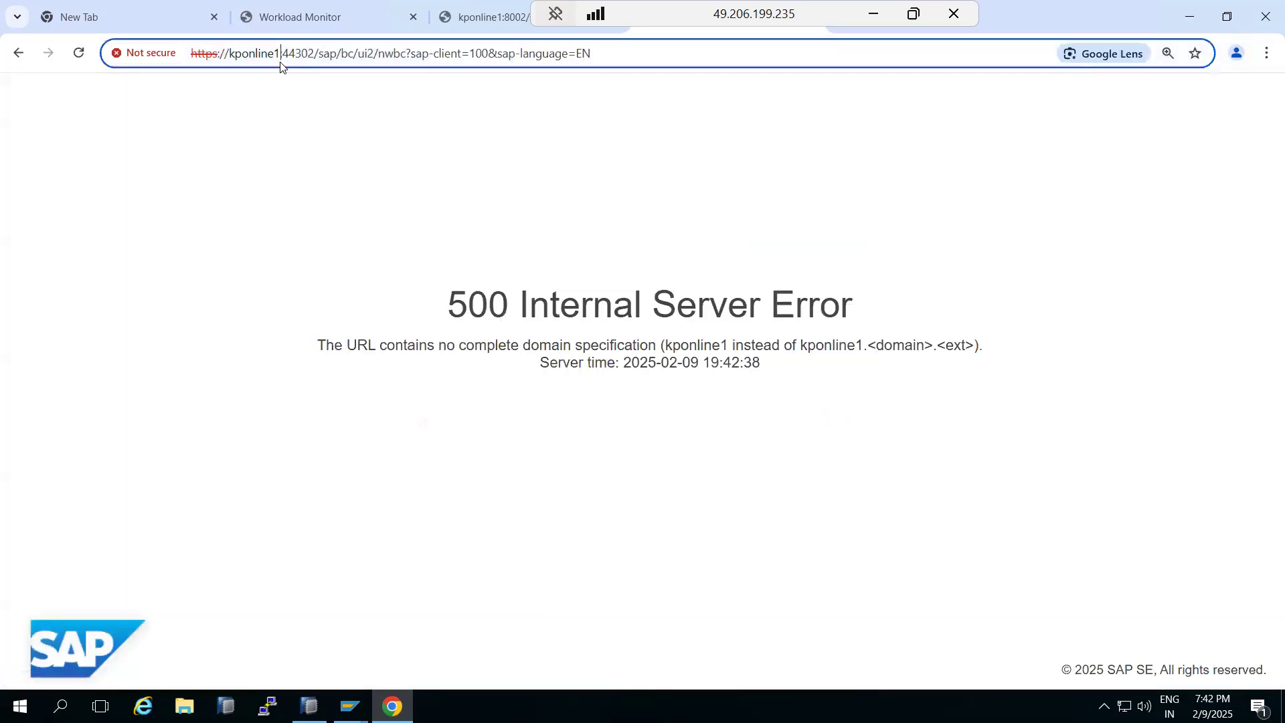
text(.local)
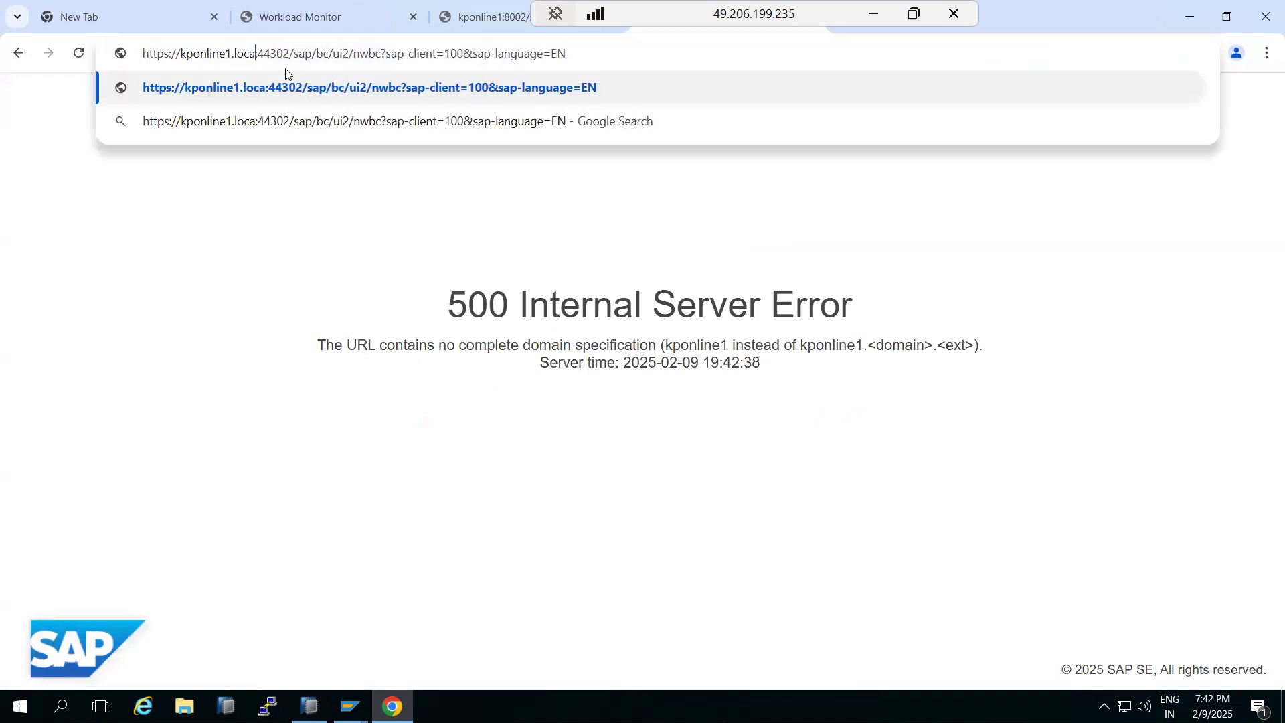
key(Return)
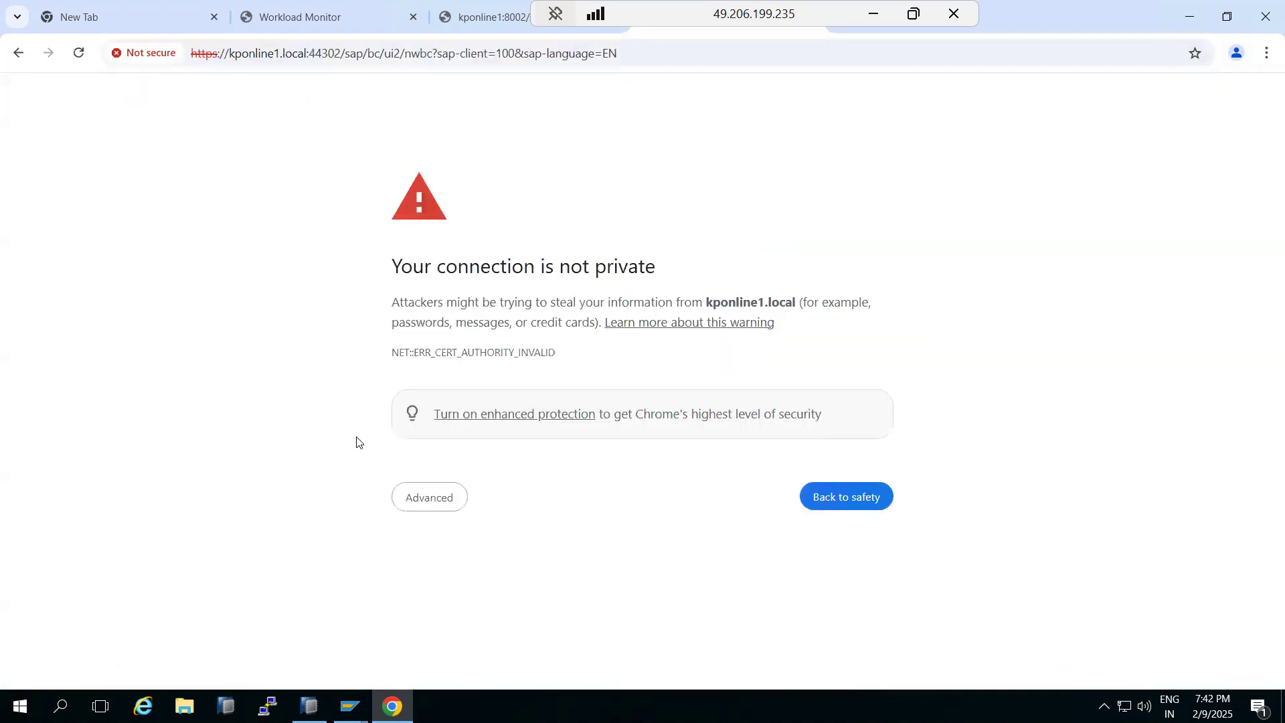
click(412, 488)
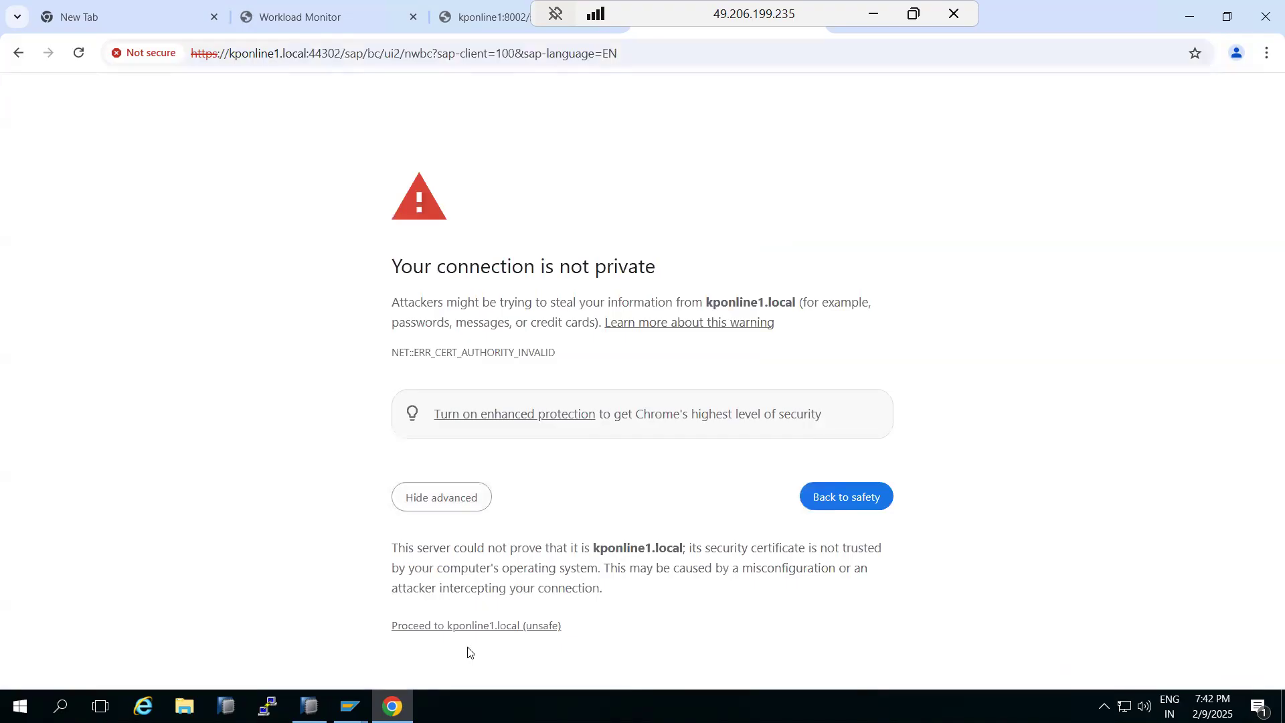
click(454, 631)
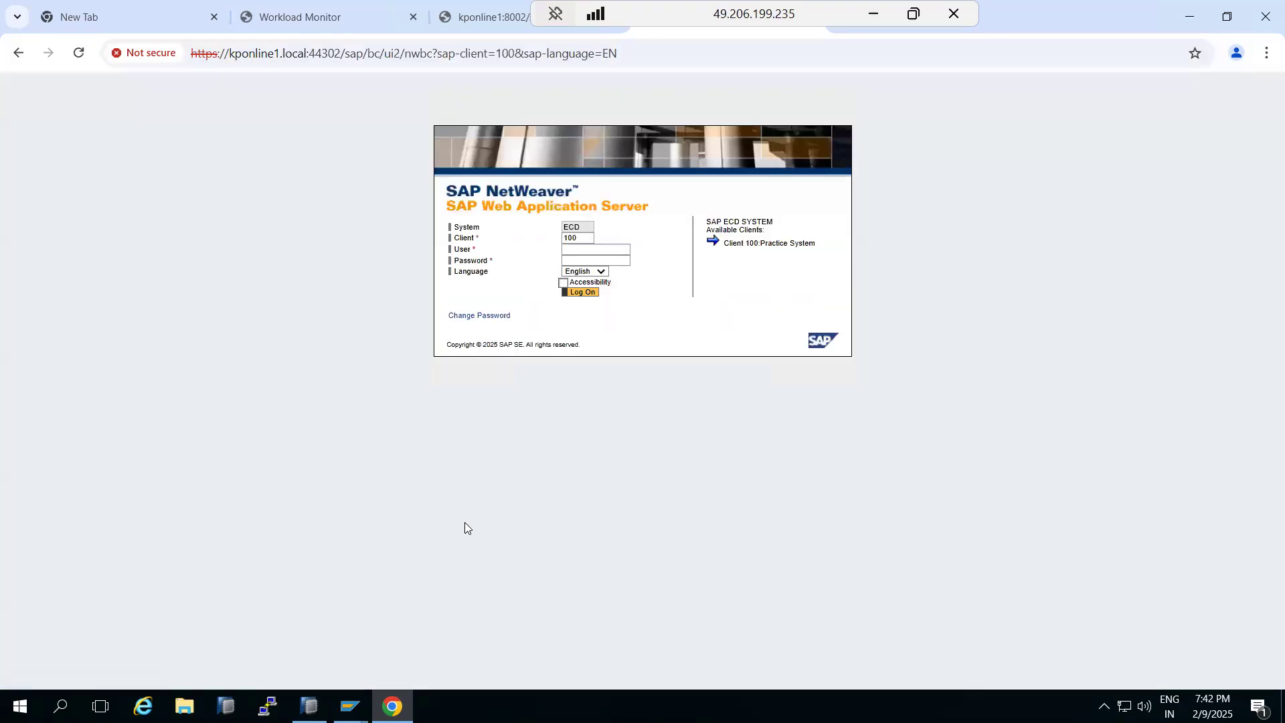
Log on again with the user name and account password, keep the existing logons, and continue
click(603, 251)
text(basis)
key(Tab)
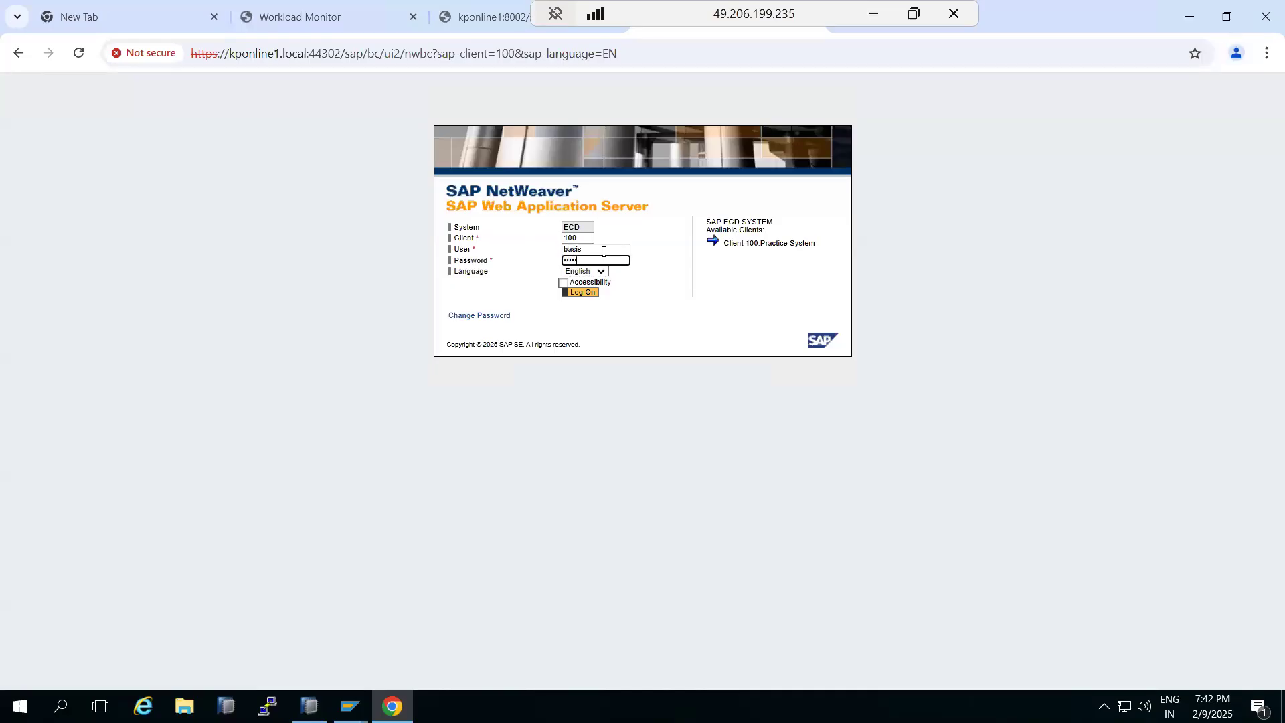
key(Return)
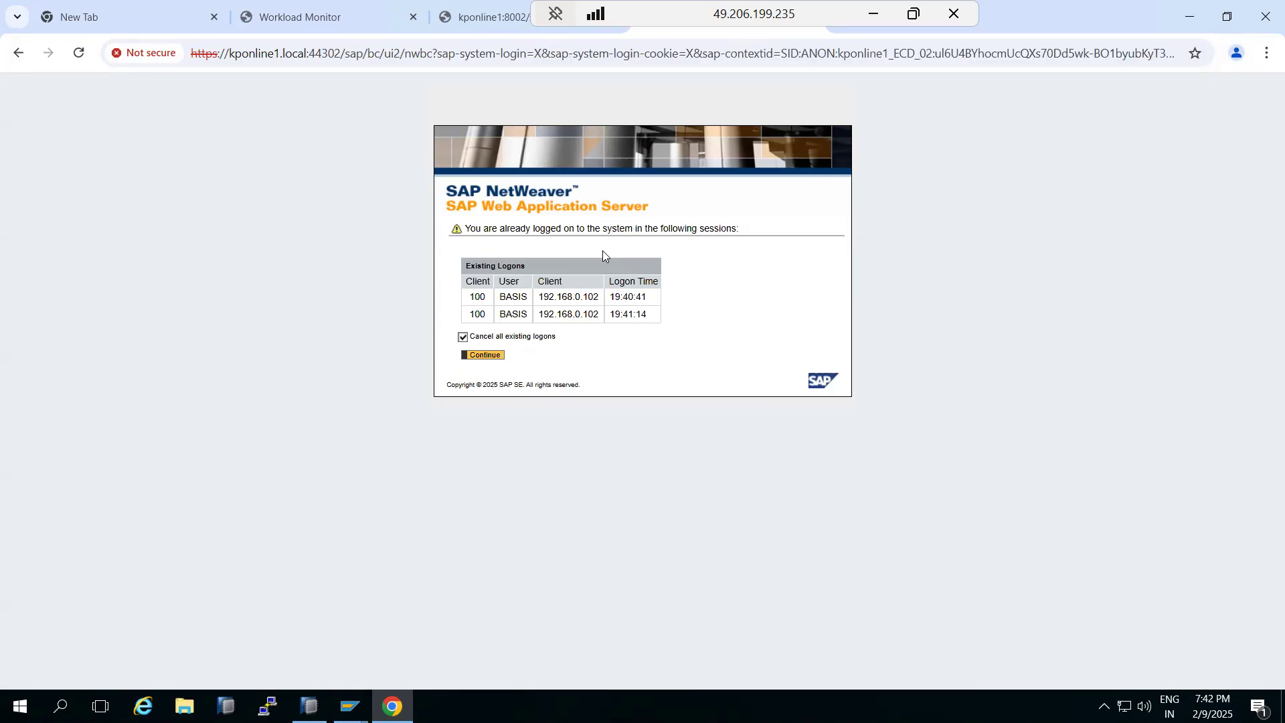
click(498, 337)
click(487, 353)
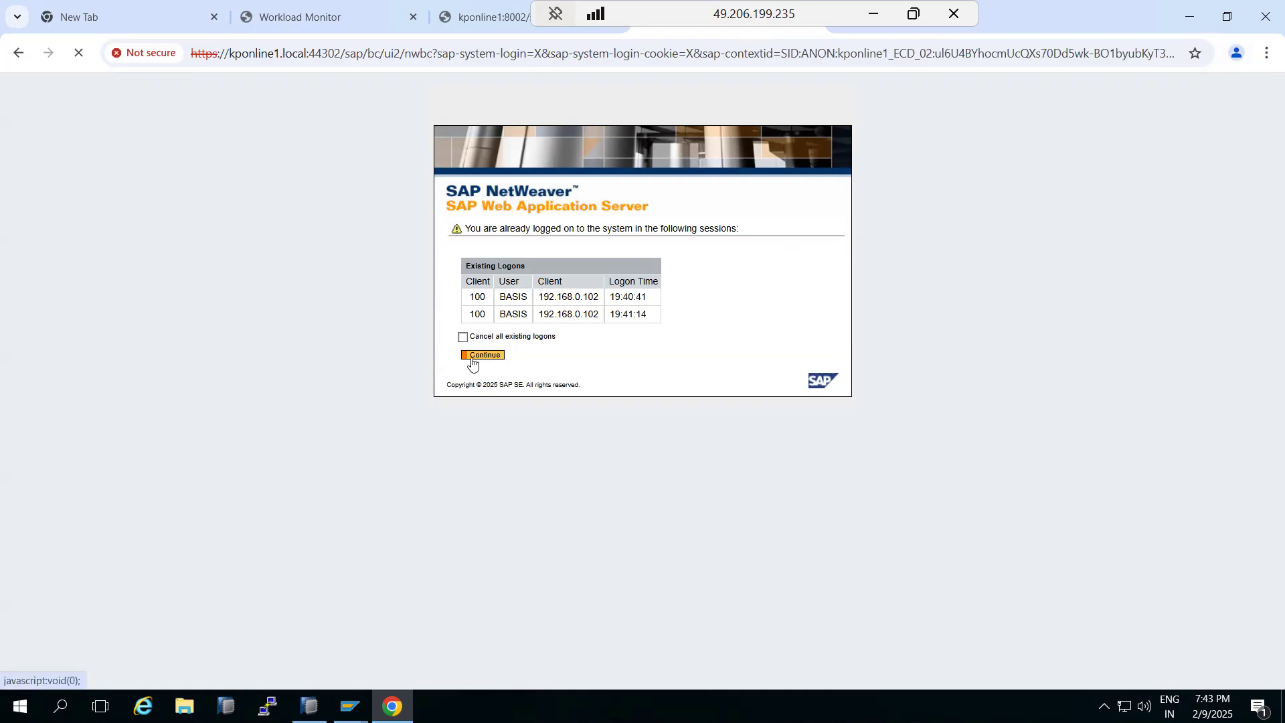
Switch back to SAP GUI, open transaction SMICM and view the list of active ICM services
mouse_move(350, 703)
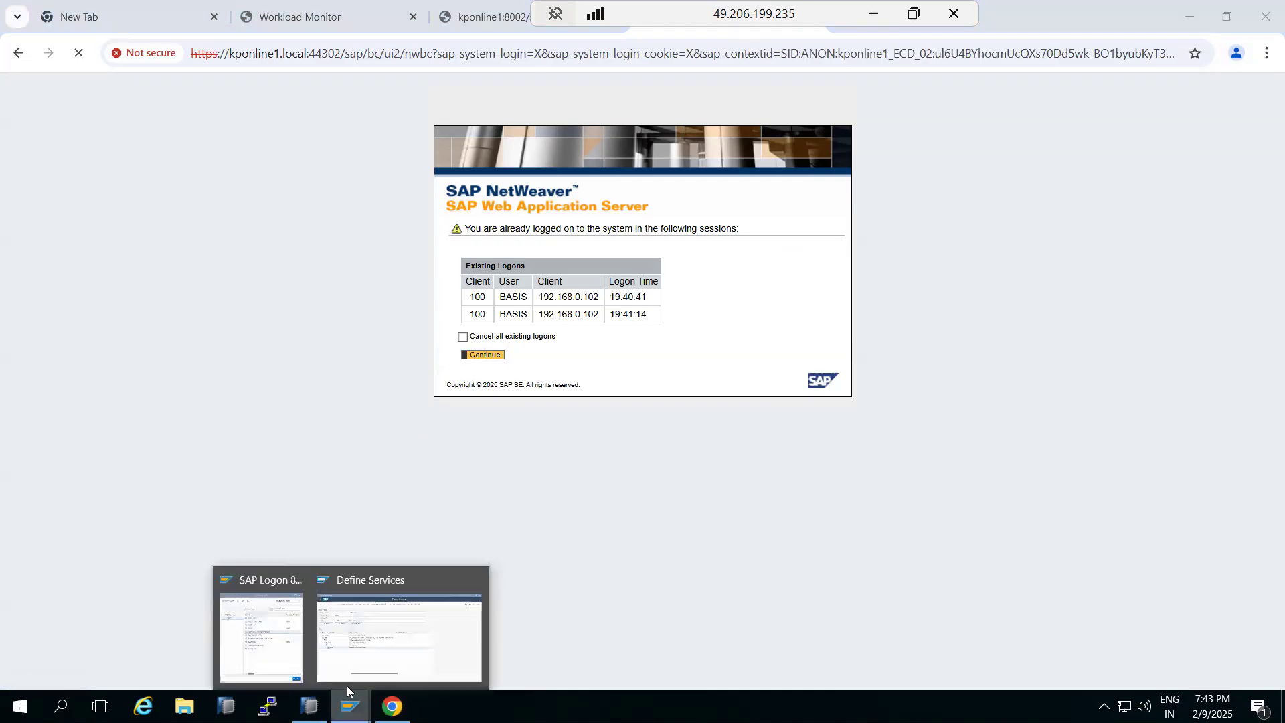
click(373, 651)
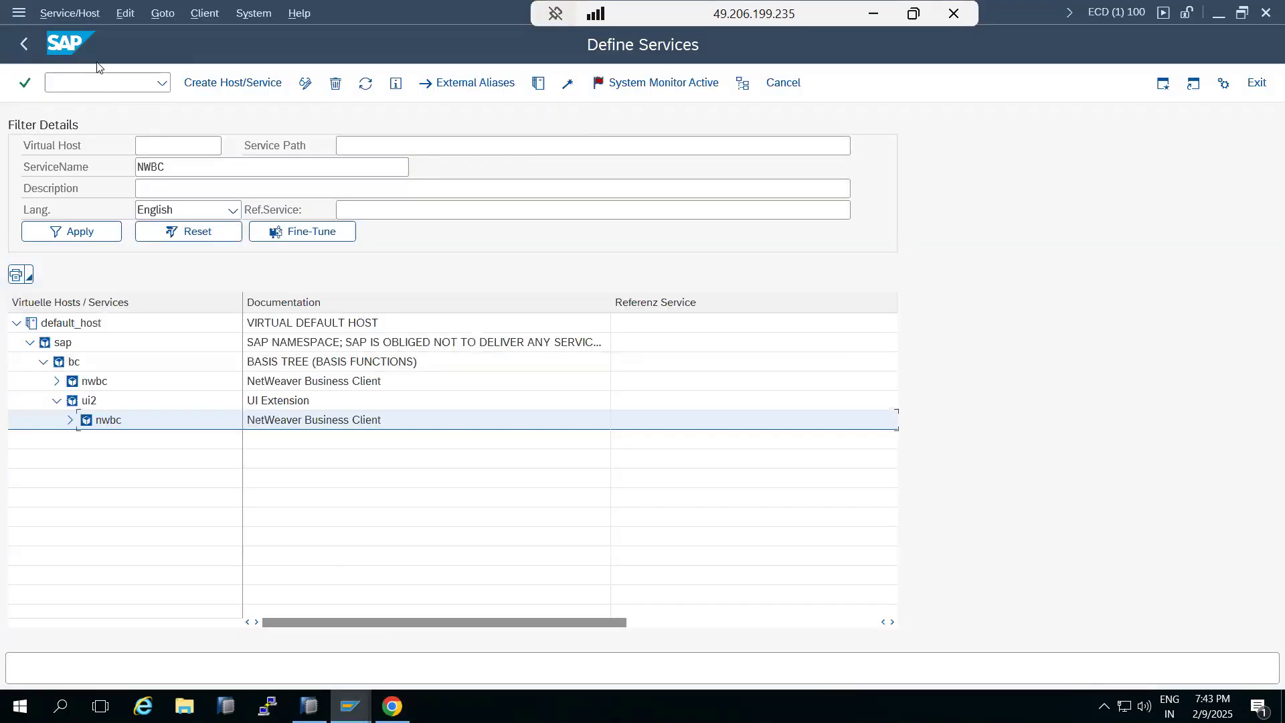
click(15, 45)
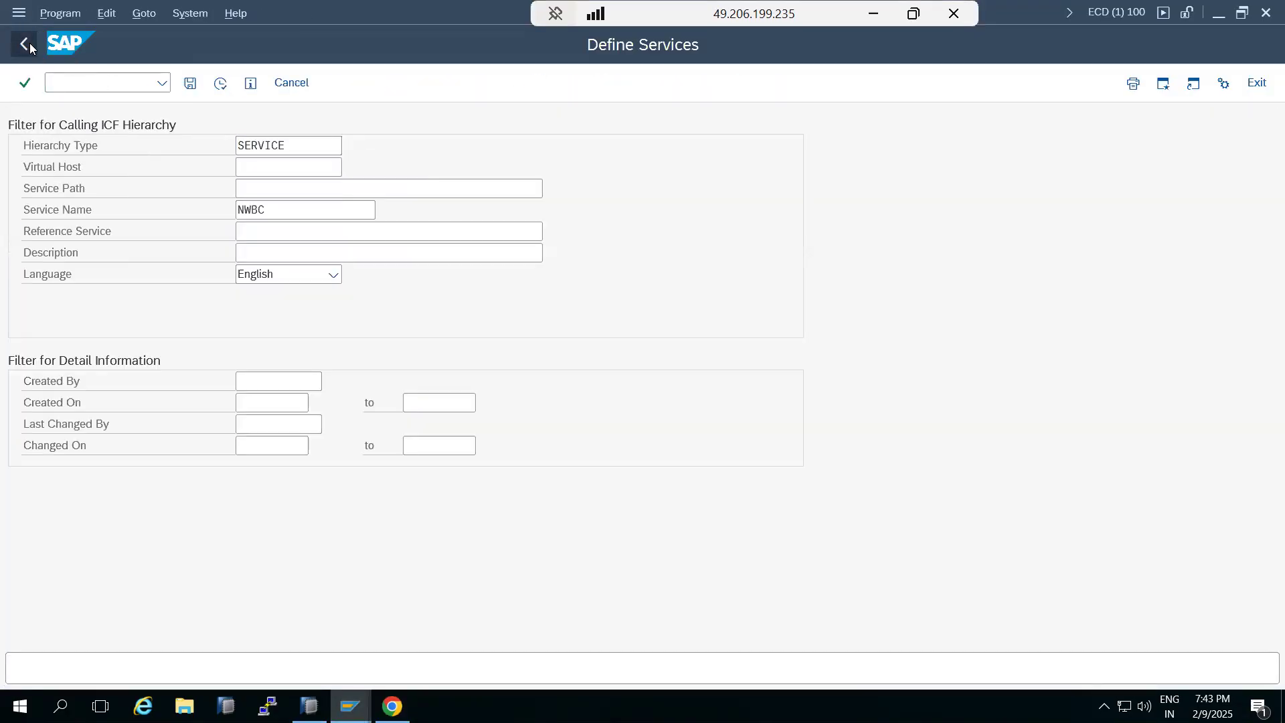
click(26, 43)
text(smicm)
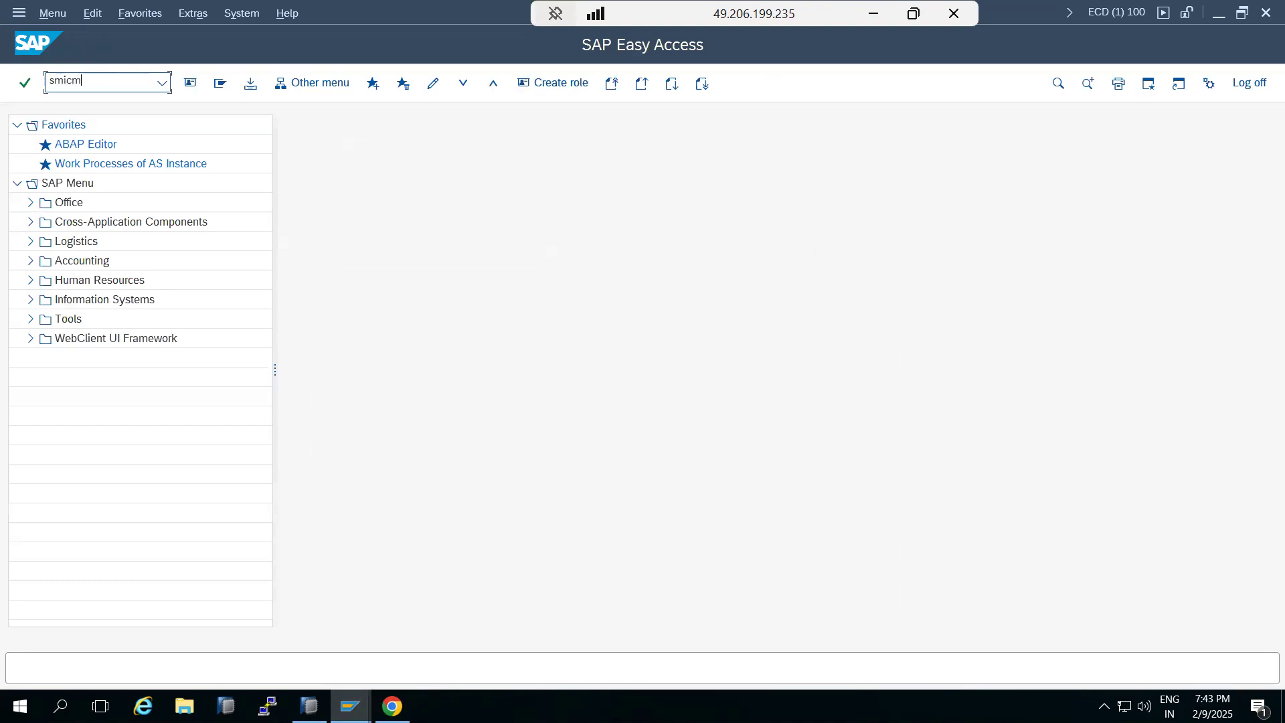
key(Return)
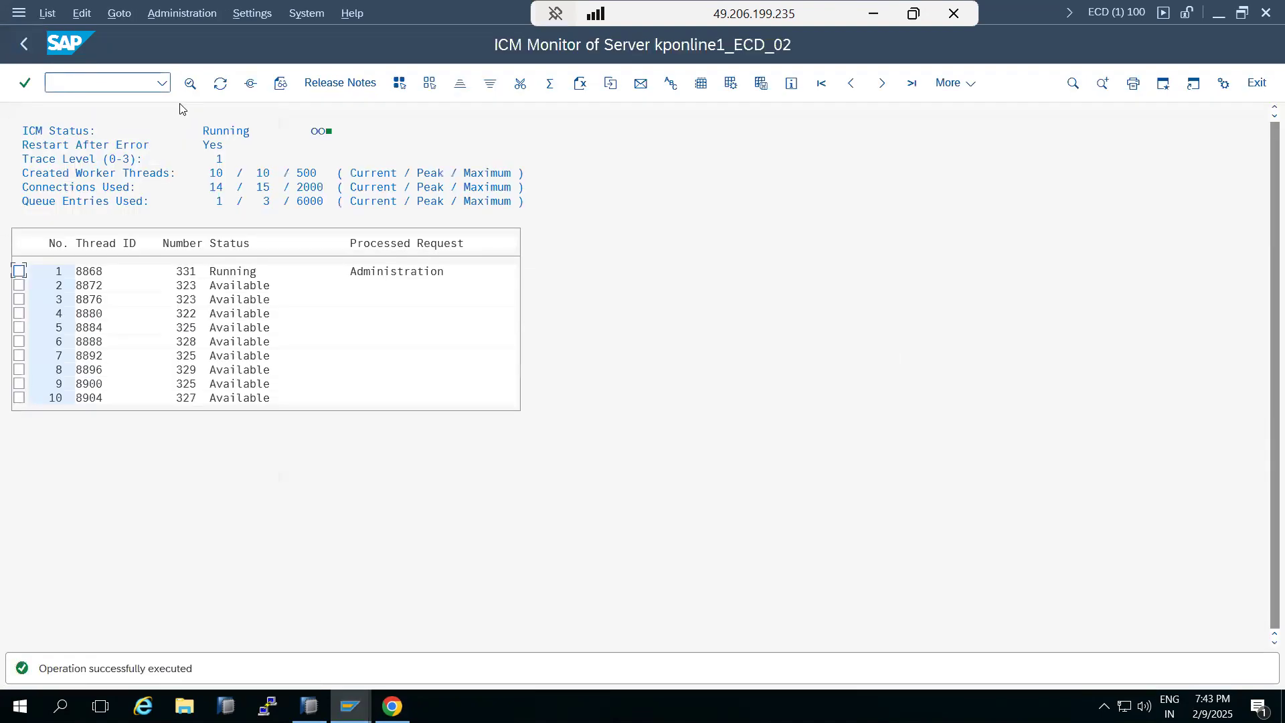
click(250, 83)
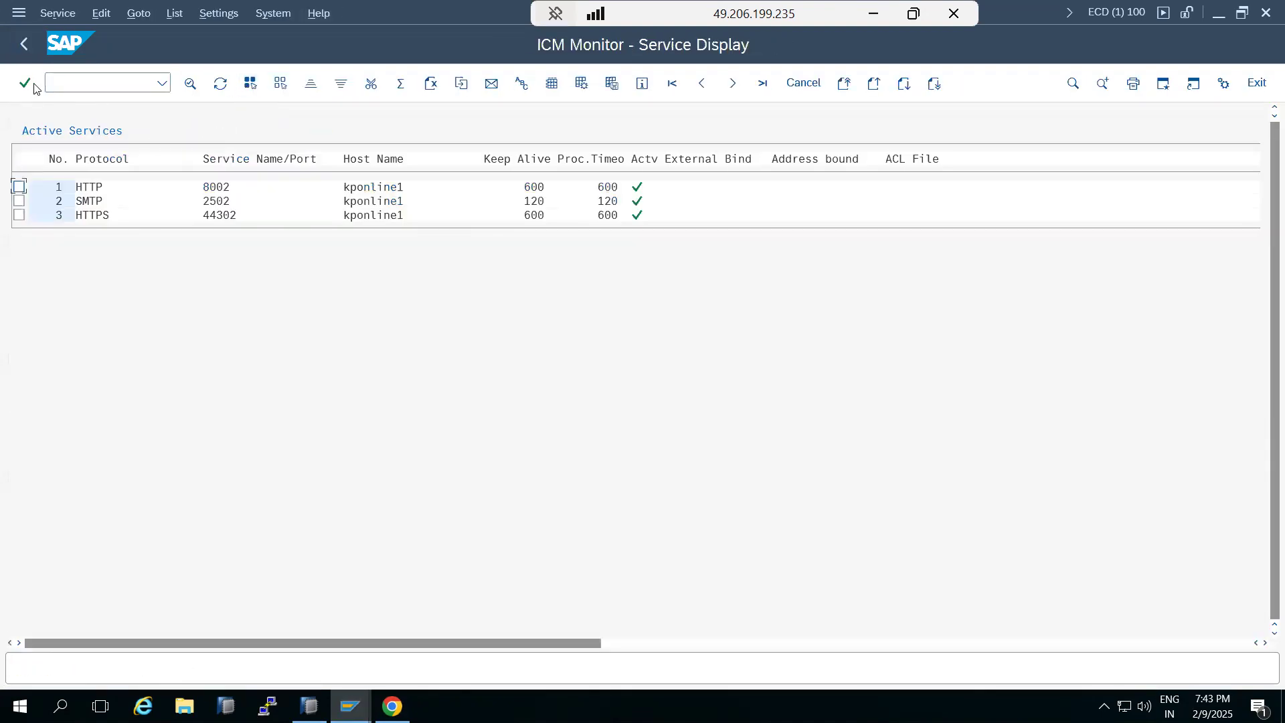
click(24, 42)
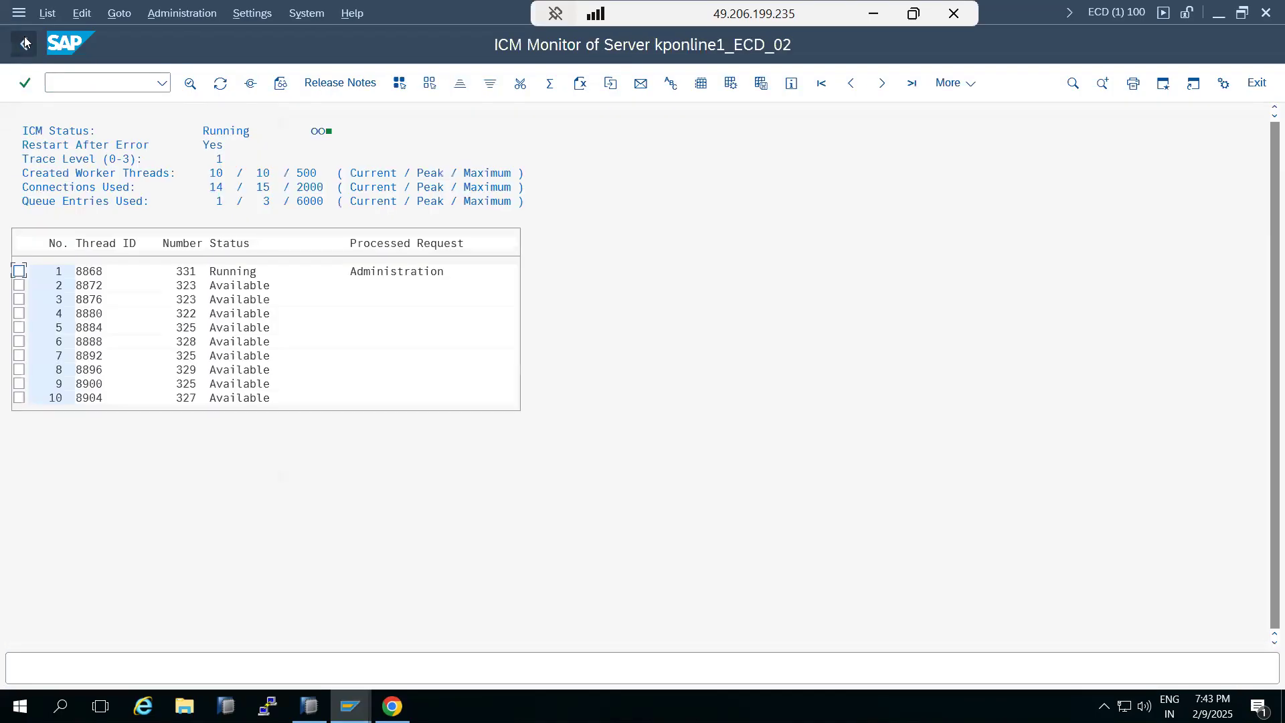
Display the full ICM trace file and scroll to its end to examine the latest errors
click(118, 13)
mouse_move(194, 35)
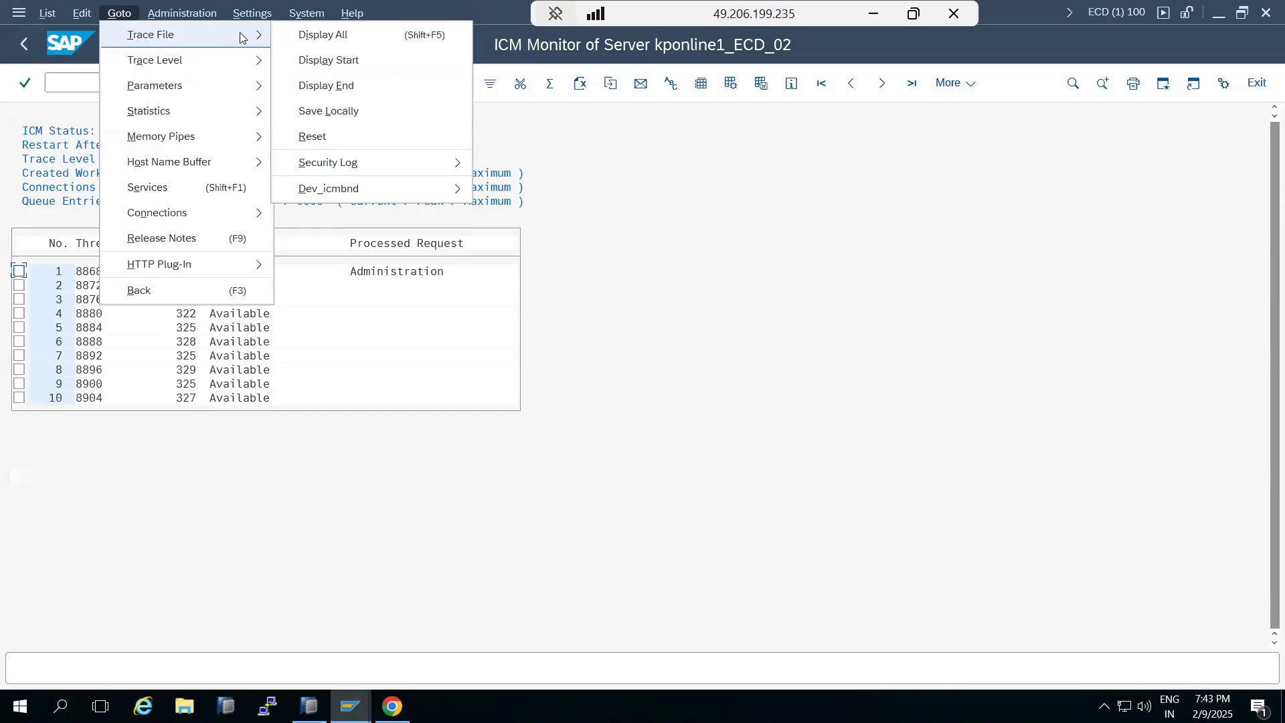
click(321, 39)
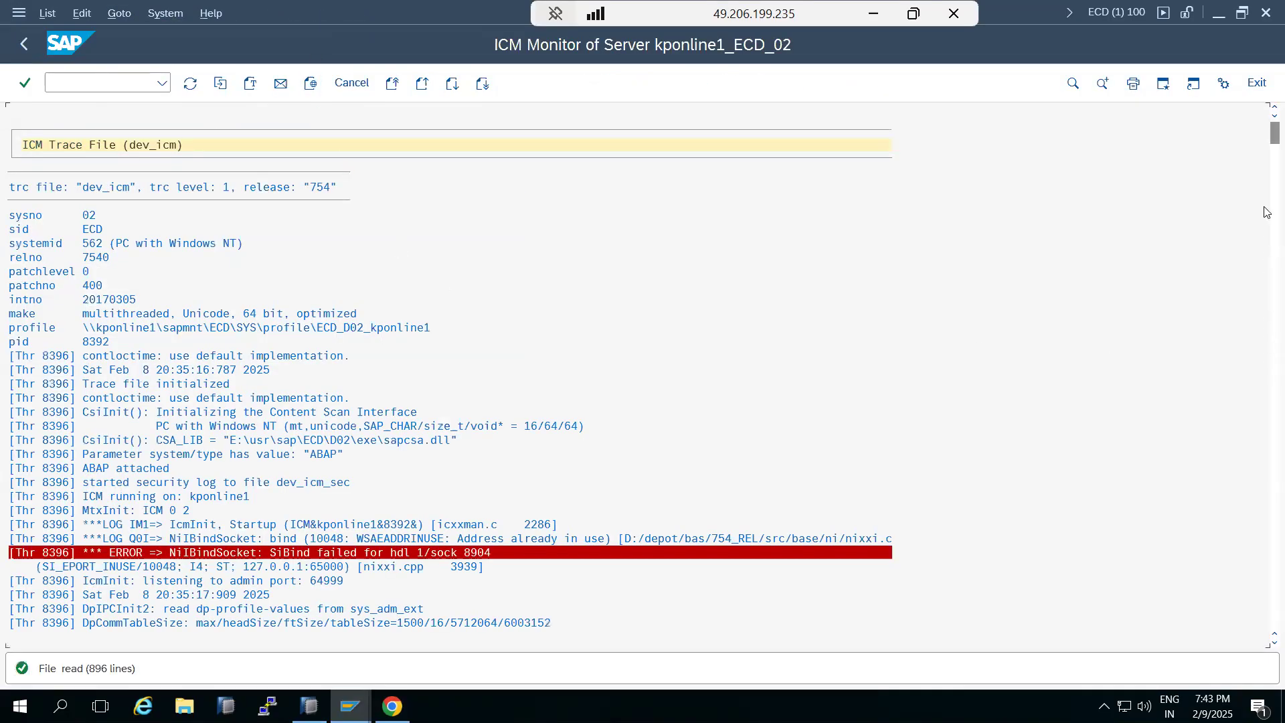
mouse_move(1274, 133)
mouse_down()
mouse_move(1274, 406)
mouse_move(1253, 636)
mouse_up()
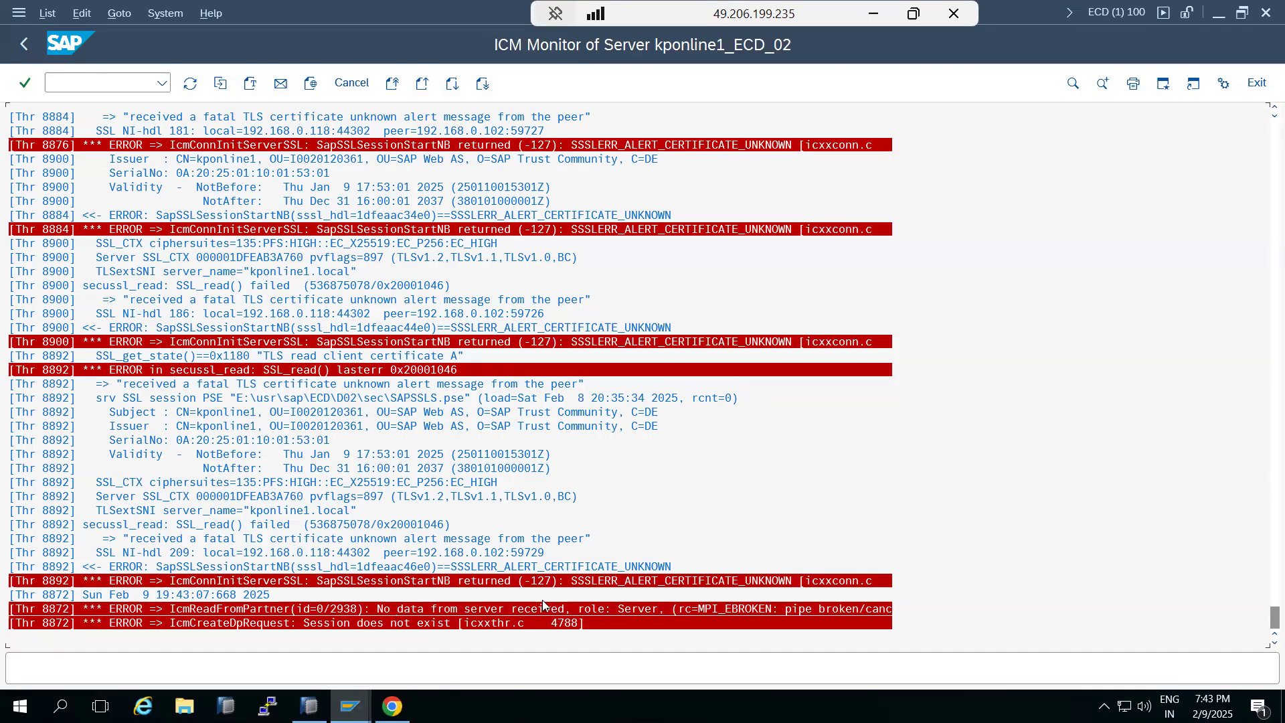
click(281, 370)
click(265, 230)
scroll(264, 231, up, 1)
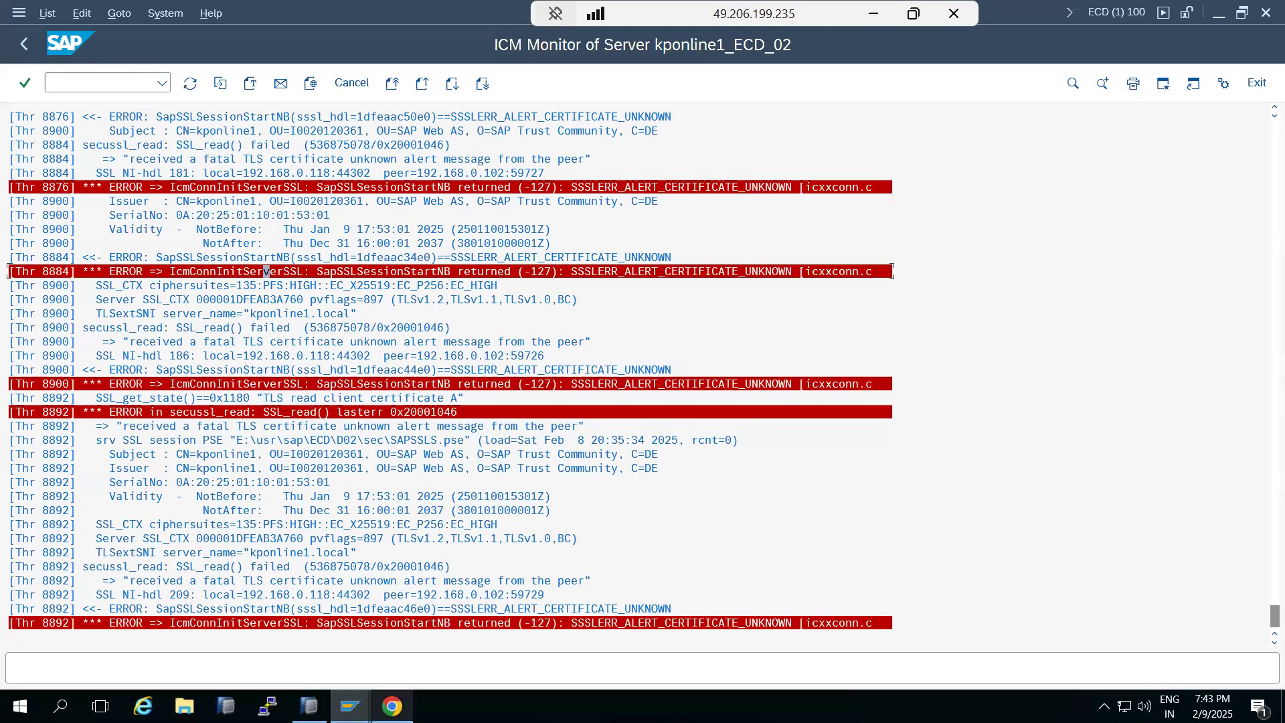
Check the NWBC page in the browser, then scroll back up through the ICM trace to examine the TLS certificate errors
click(392, 706)
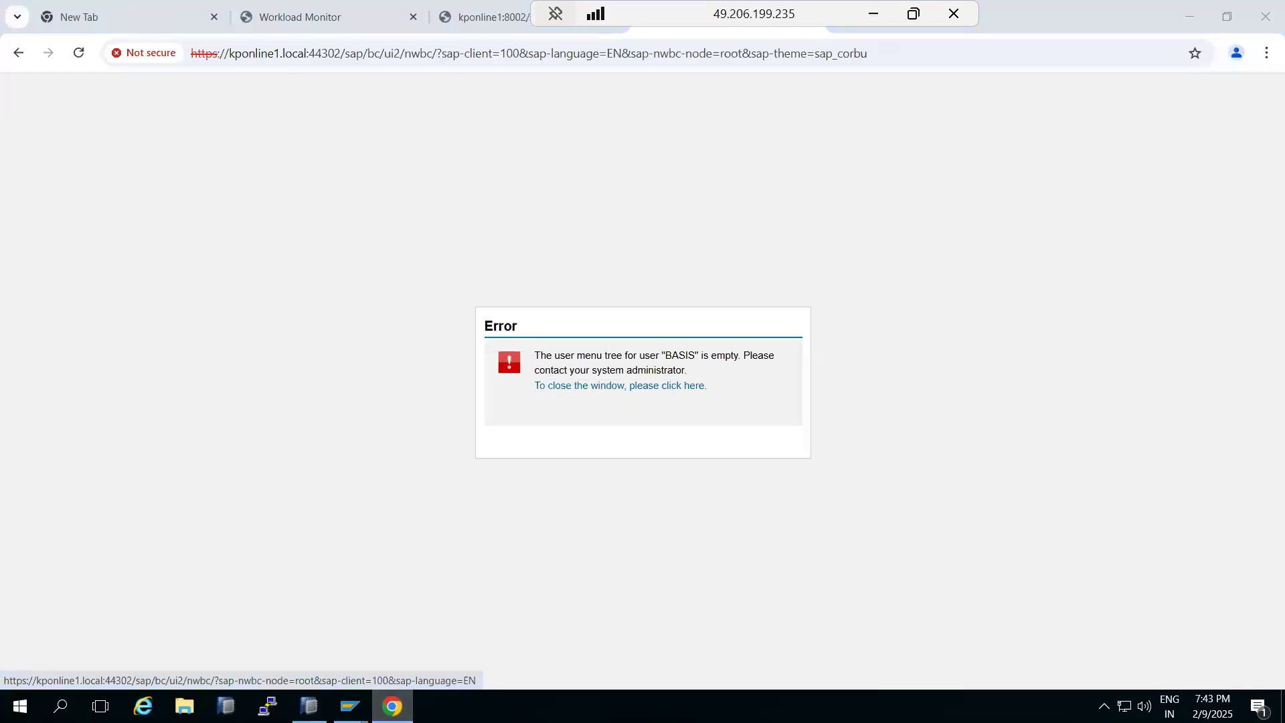
key(alt+Tab)
scroll(292, 349, up, 5)
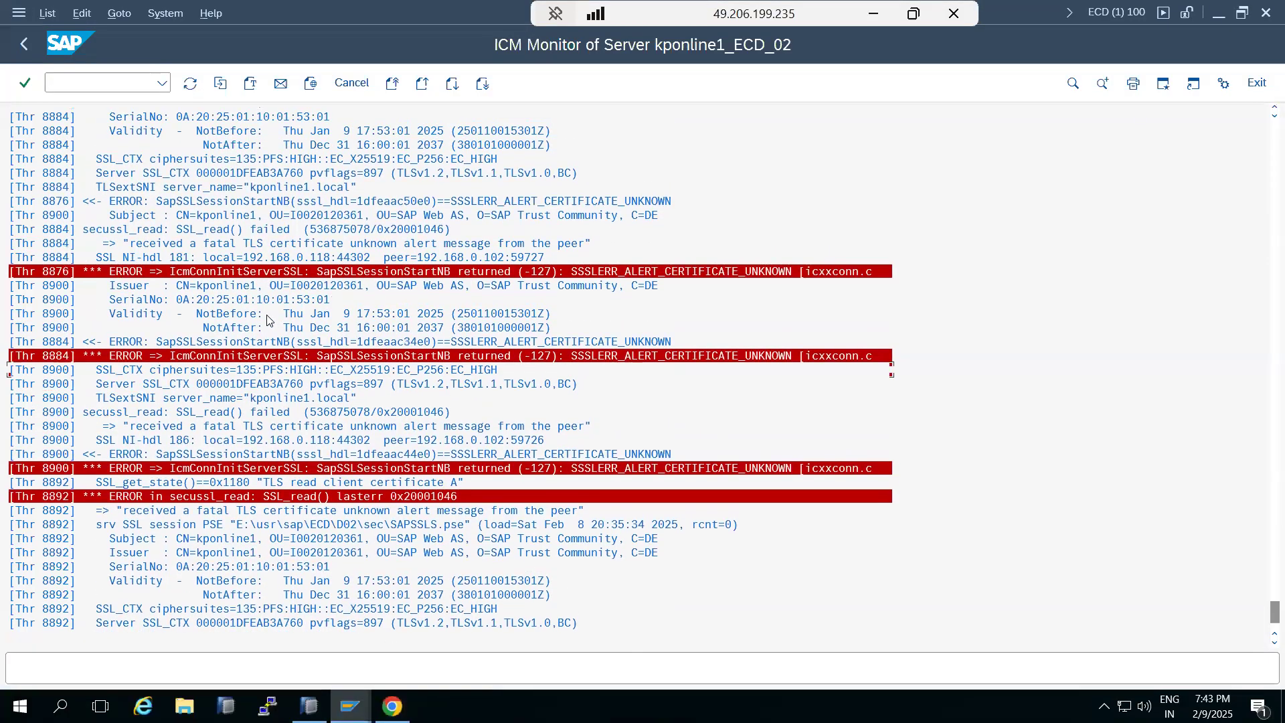
scroll(279, 295, up, 5)
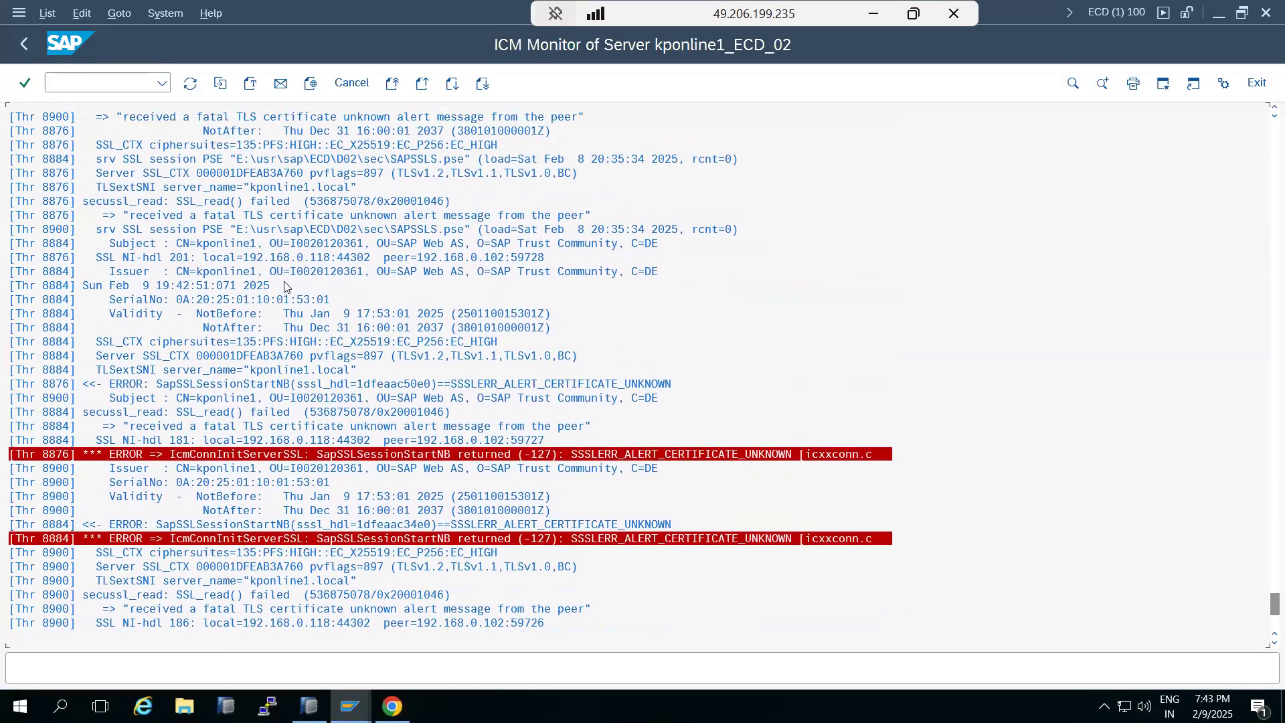
scroll(298, 265, up, 5)
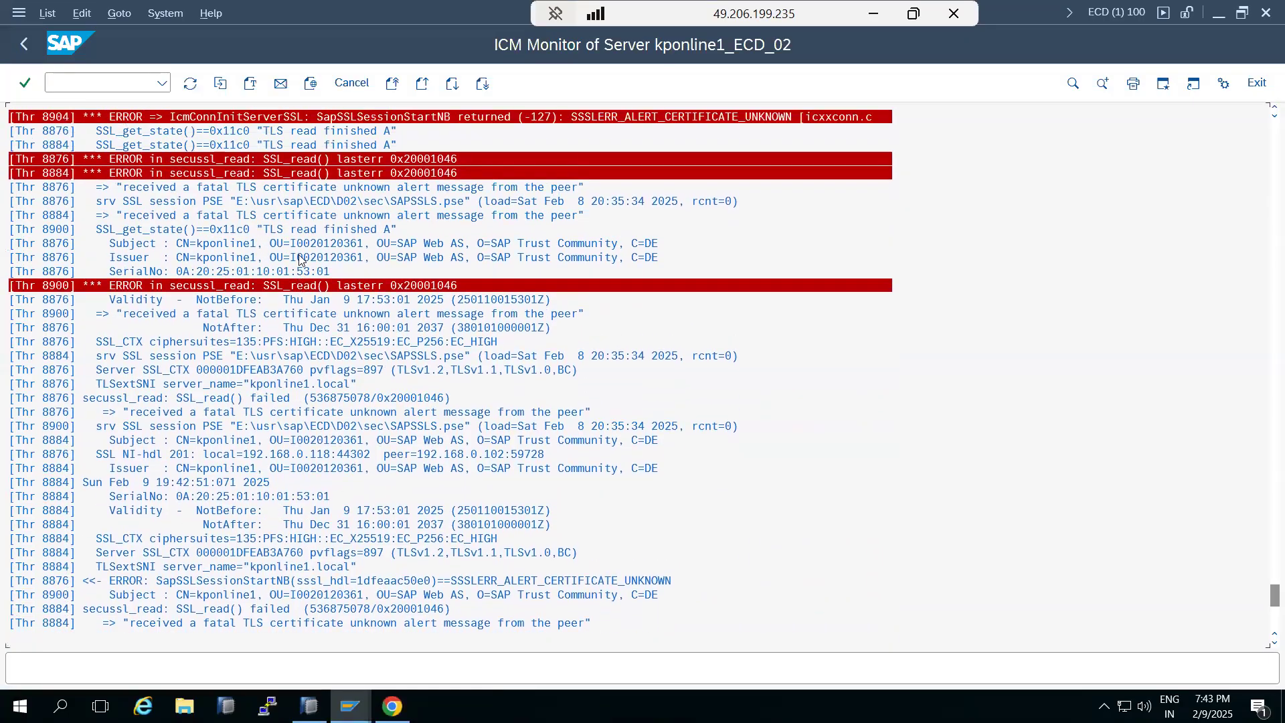
scroll(301, 247, up, 5)
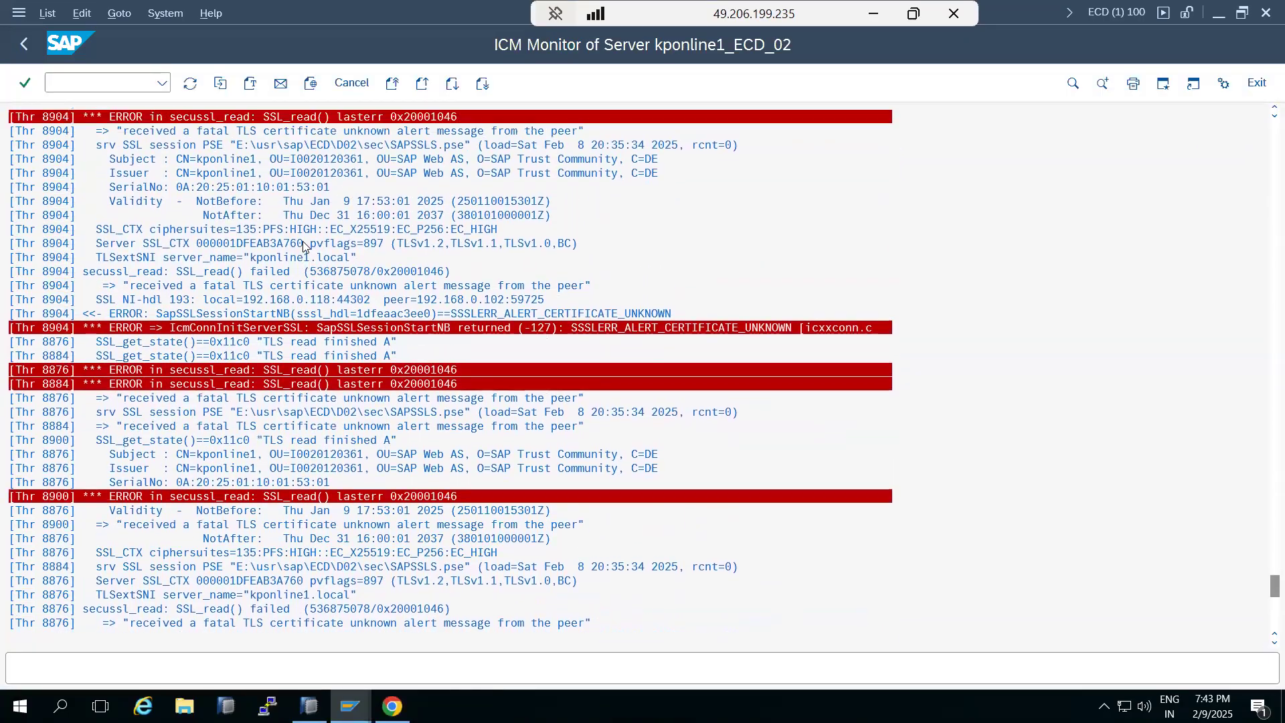
scroll(304, 243, up, 3)
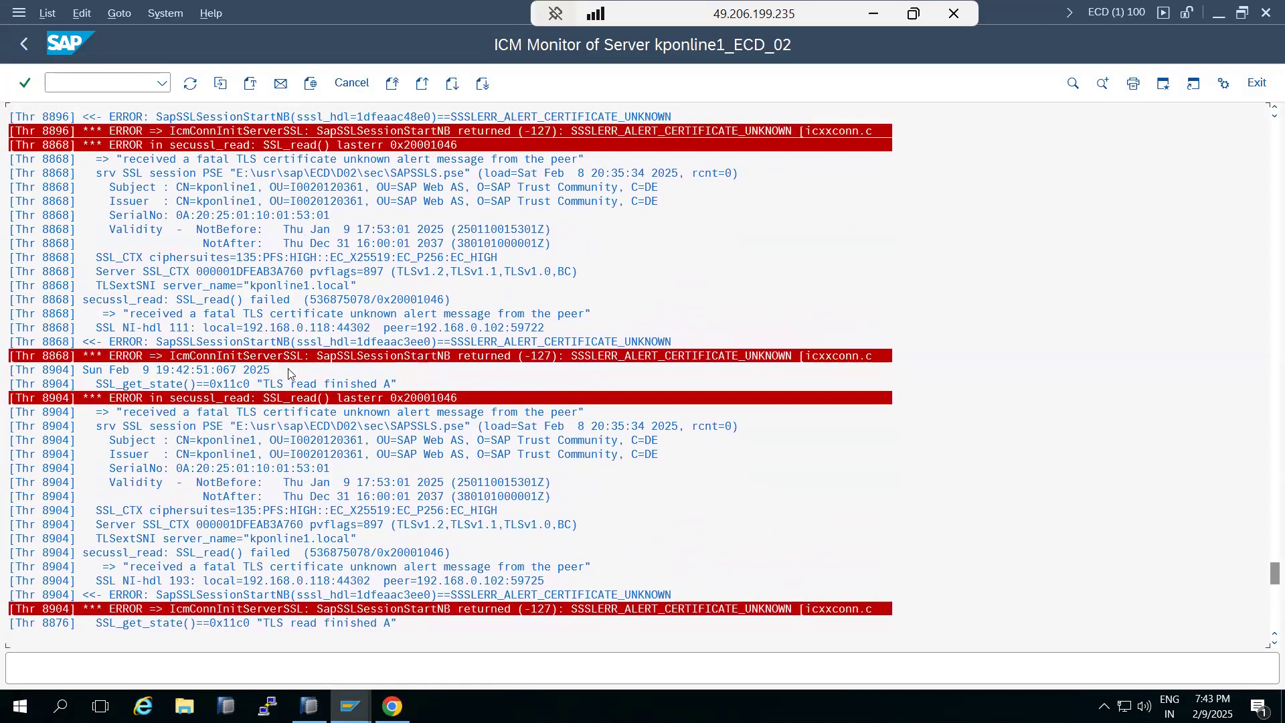
click(288, 412)
scroll(234, 263, up, 3)
scroll(235, 263, up, 5)
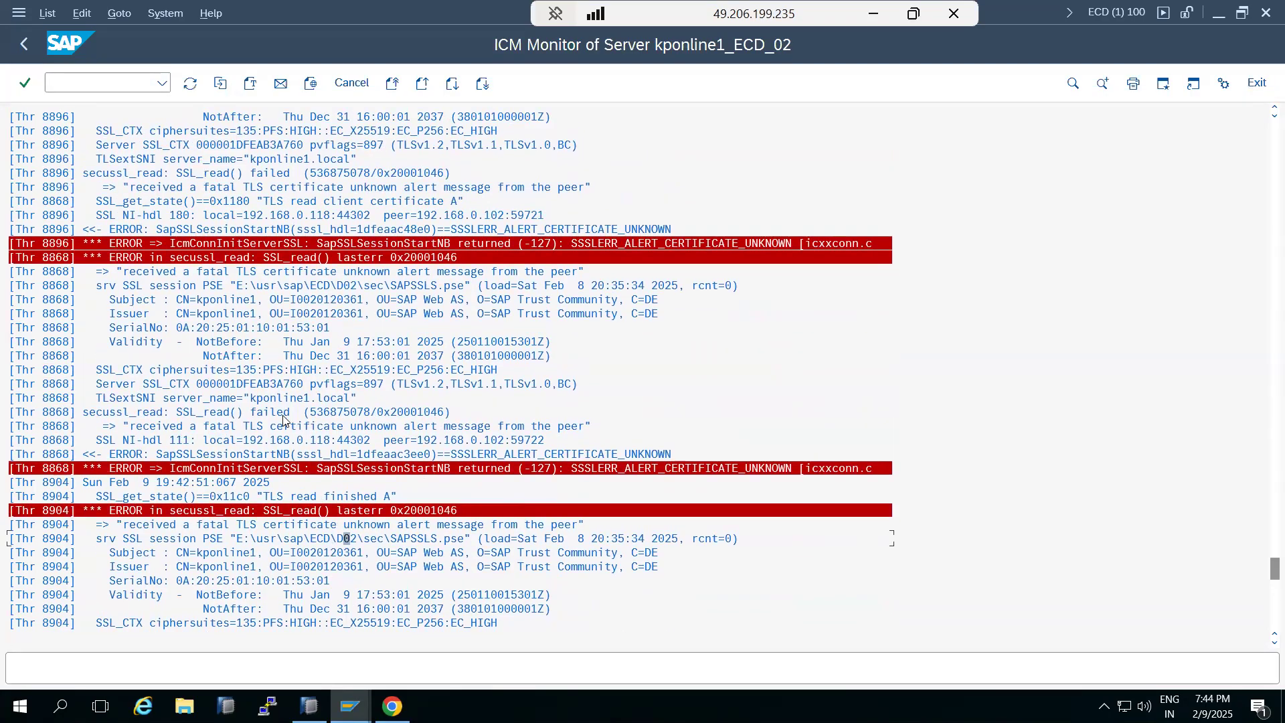
scroll(224, 228, up, 1)
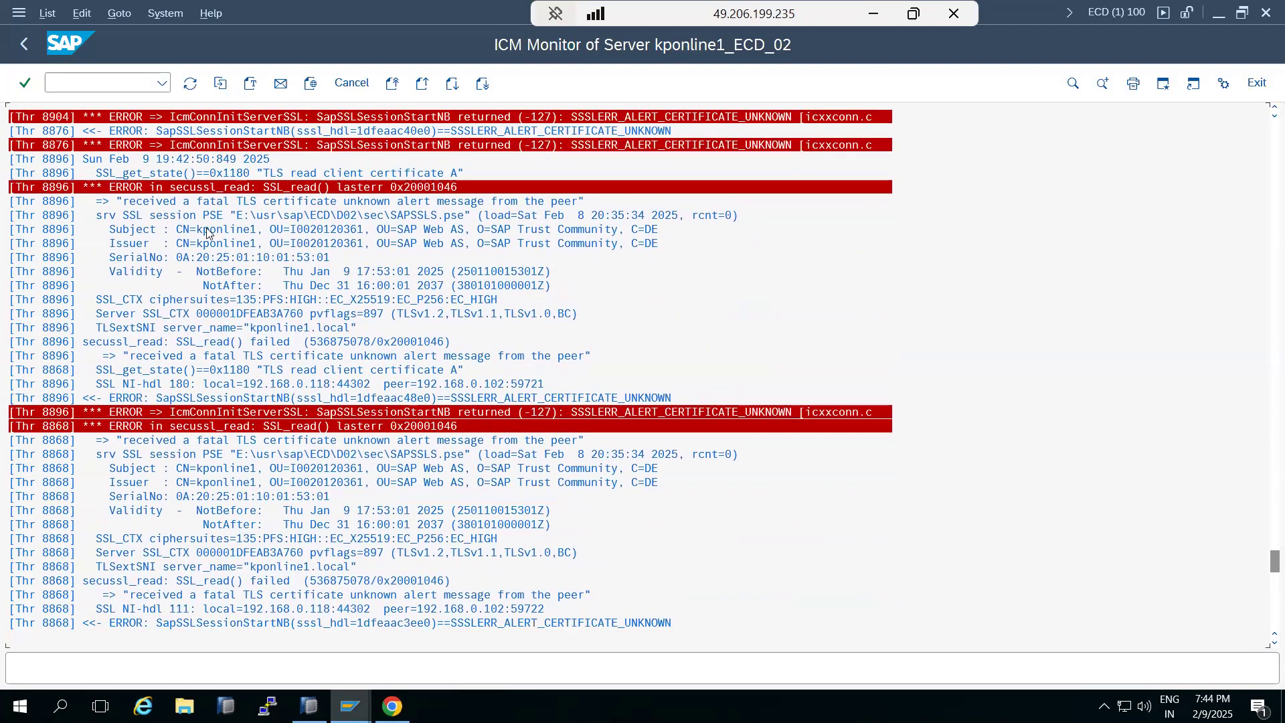
click(230, 187)
scroll(230, 188, up, 5)
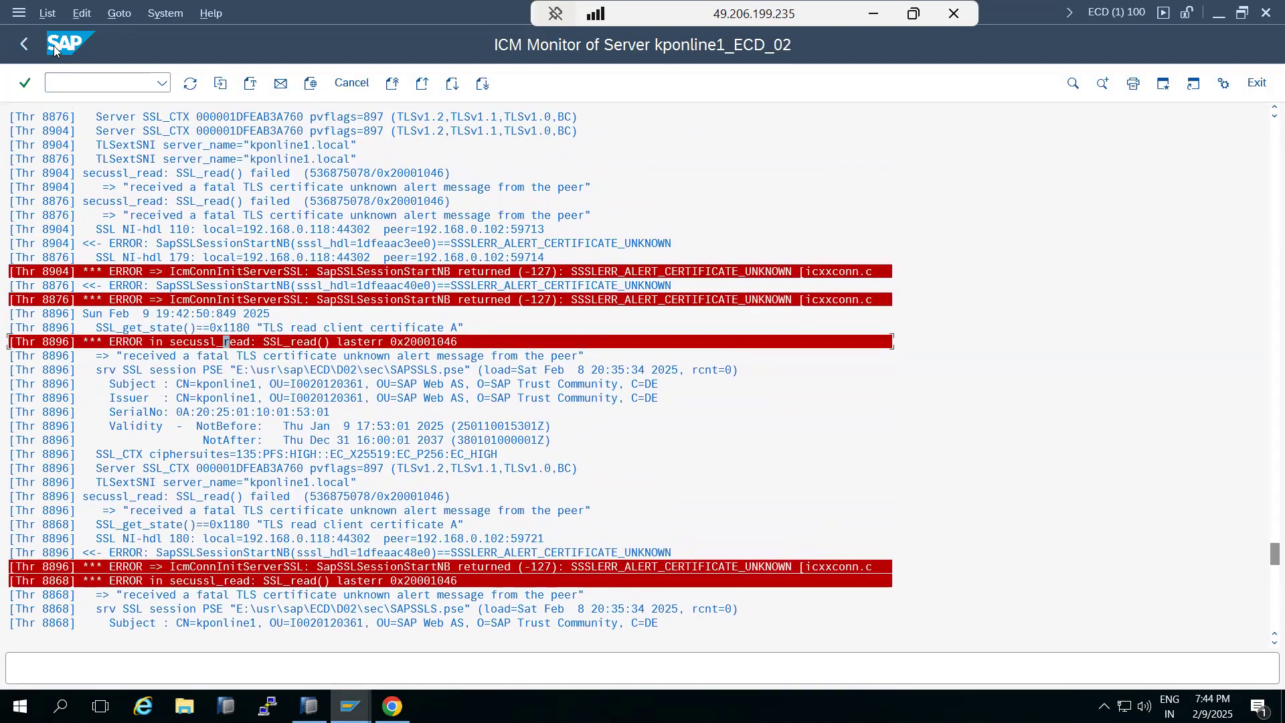
Reopen the ICM Monitor with SMICM and browse the trace file options without choosing one
click(27, 43)
click(28, 44)
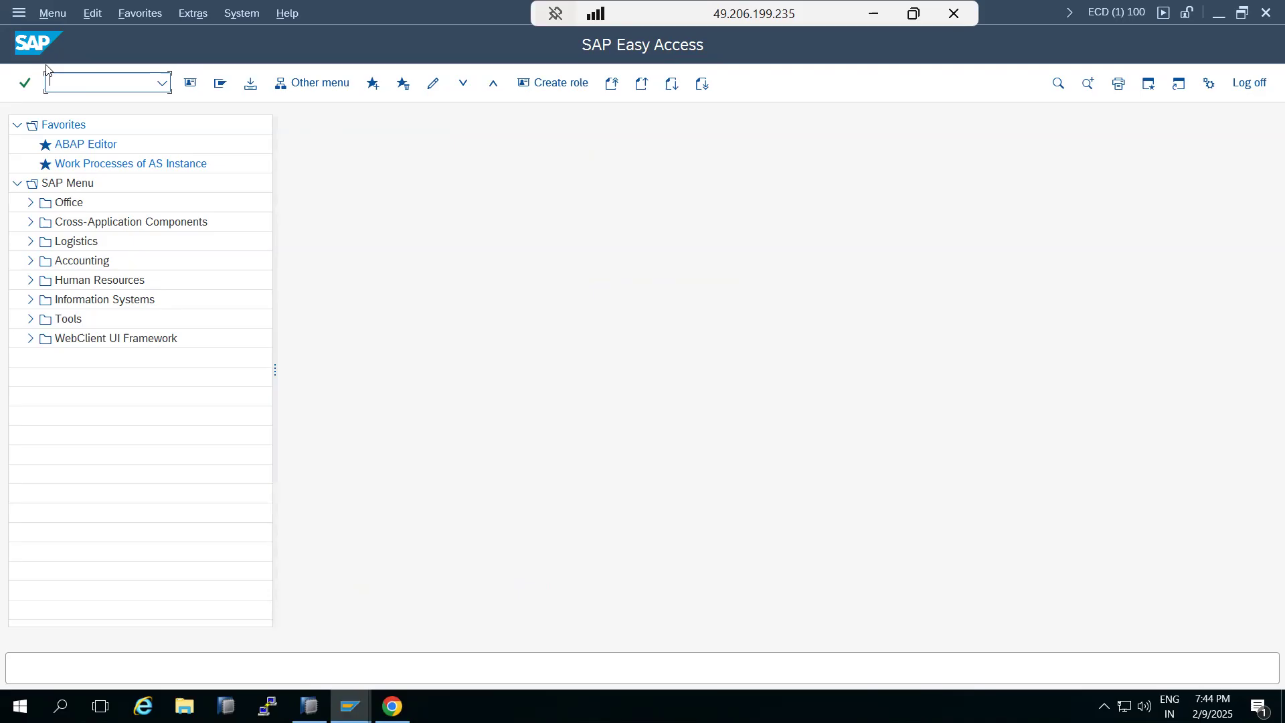
text(micm)
key(Return)
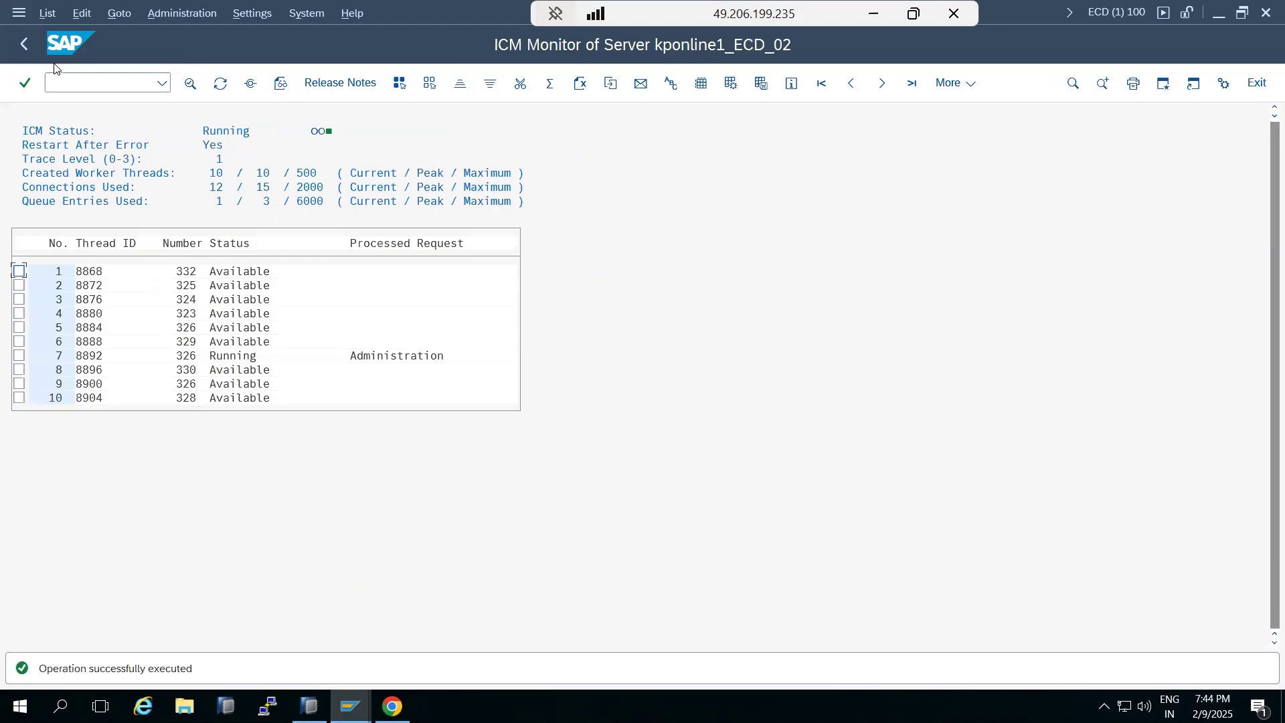
click(112, 15)
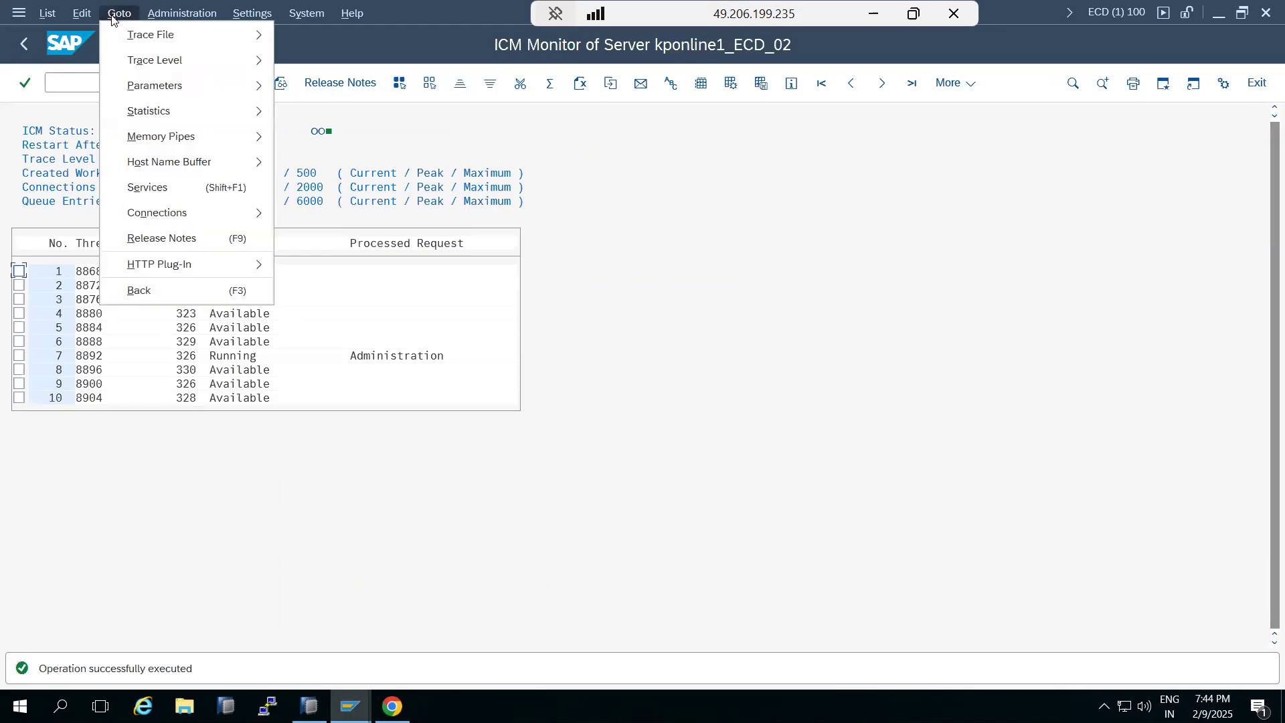
mouse_move(129, 52)
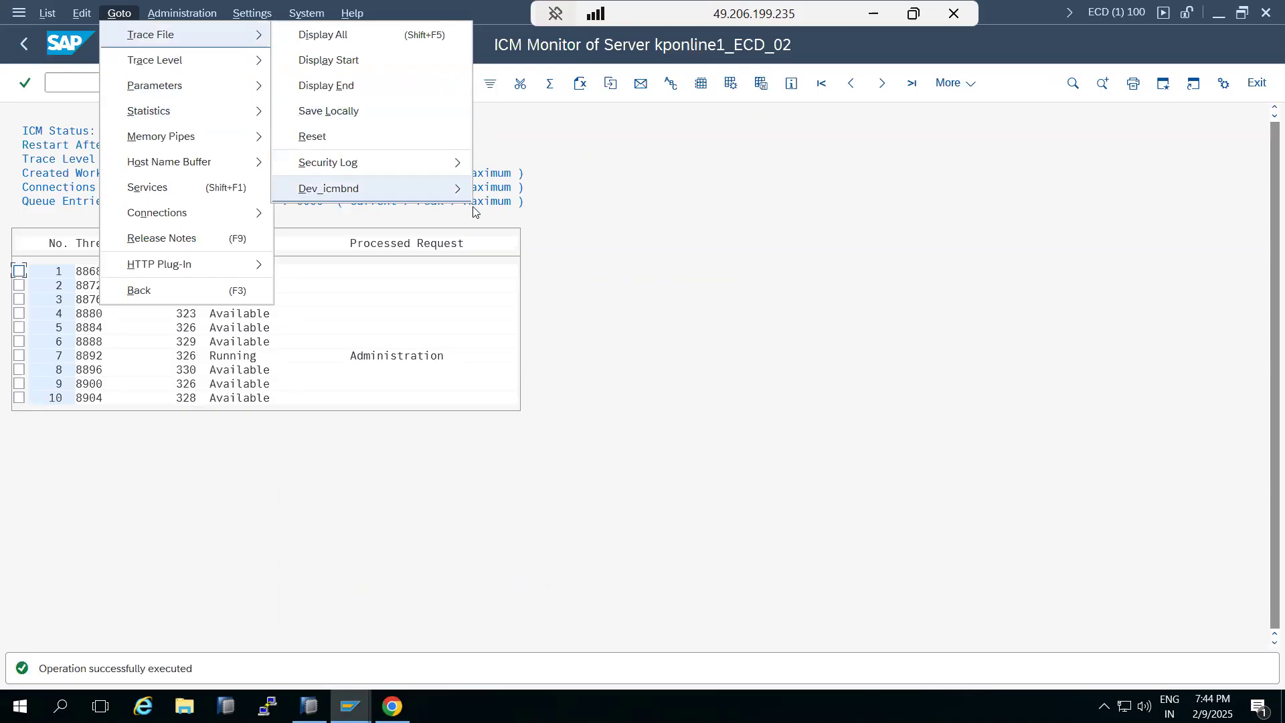
click(637, 261)
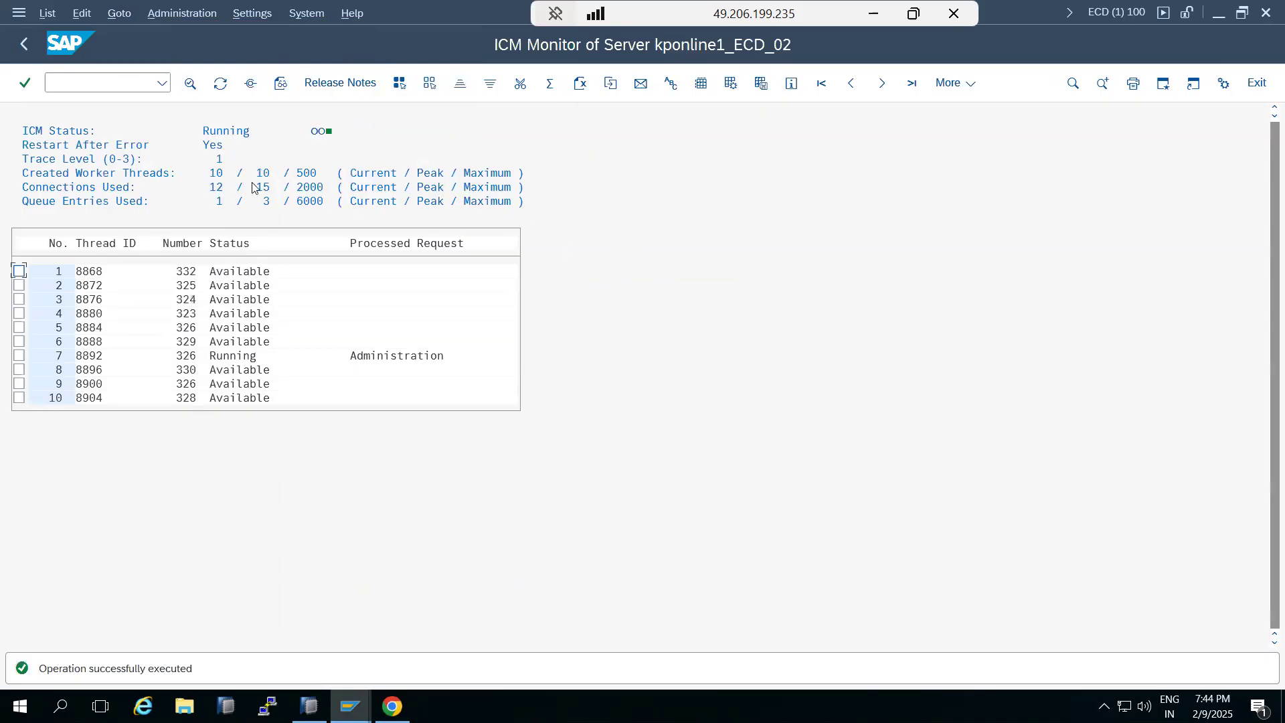
Switch to Paint and add the line 'SICF -' below the 'SMICM -' note
click(869, 17)
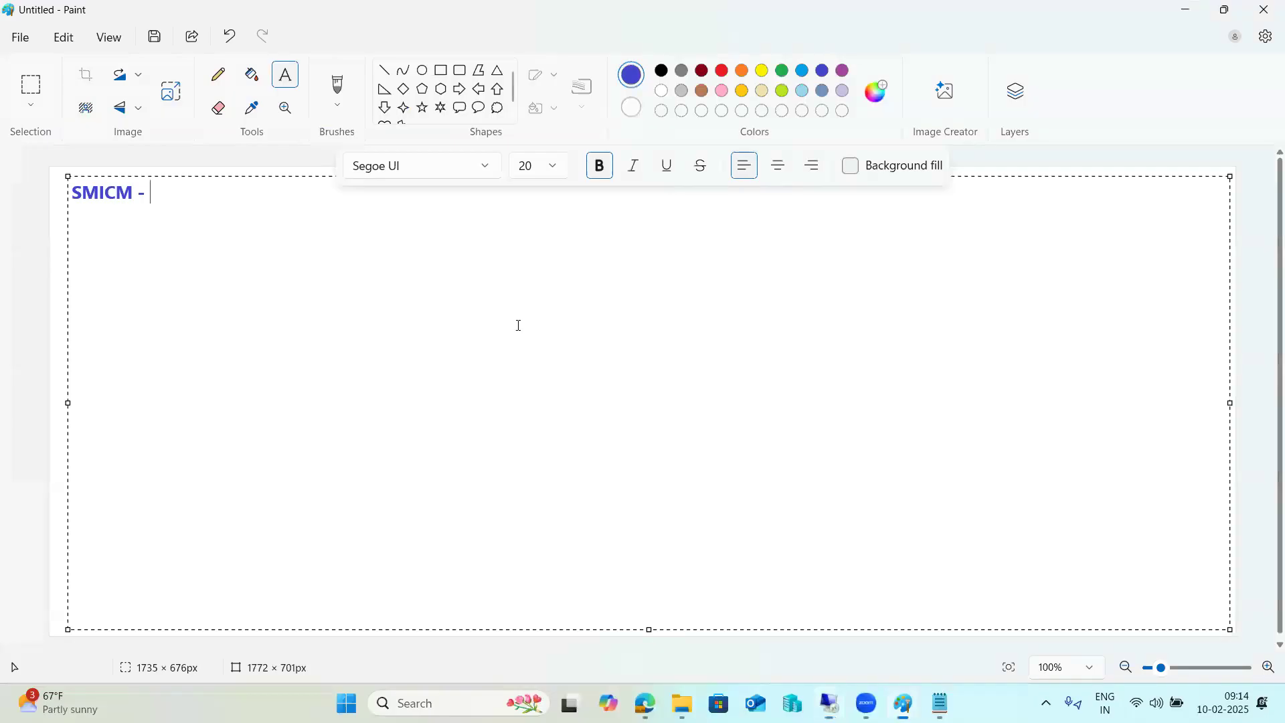
key(Return)
text(SICF -)
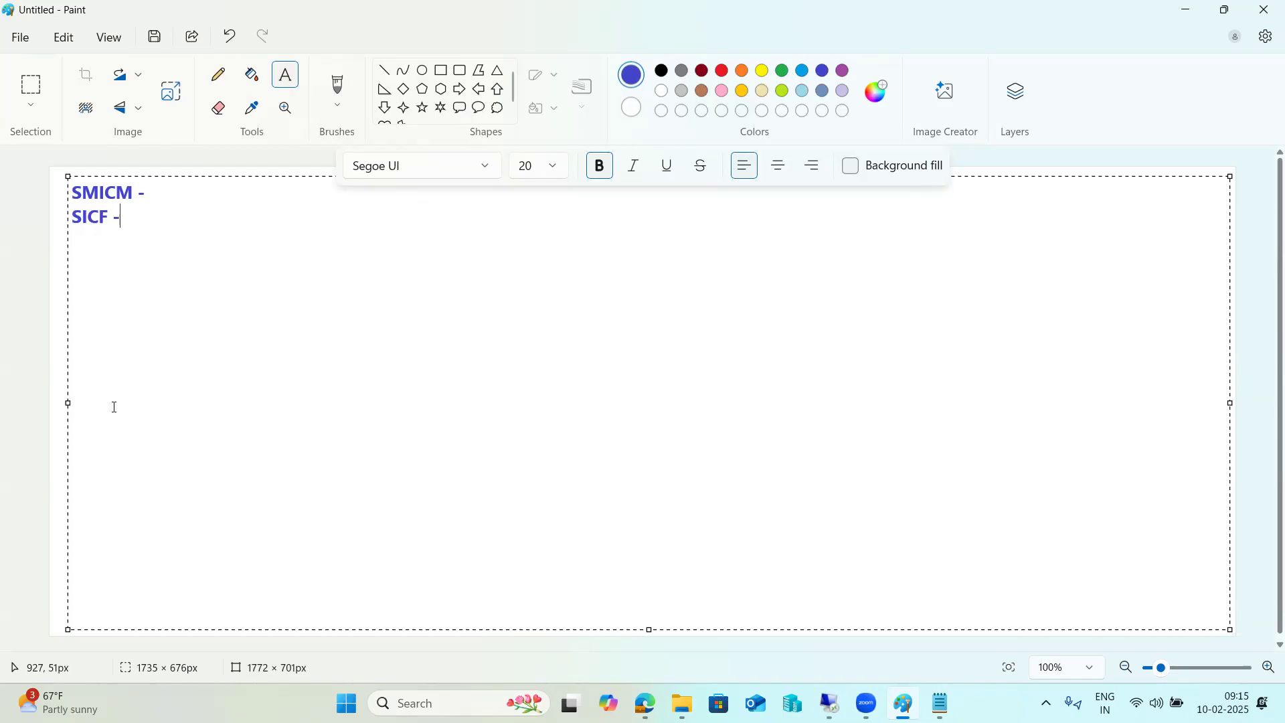
Replace the notes with 'RFC' and a new line 'CPIC -'
key(ctrl+a)
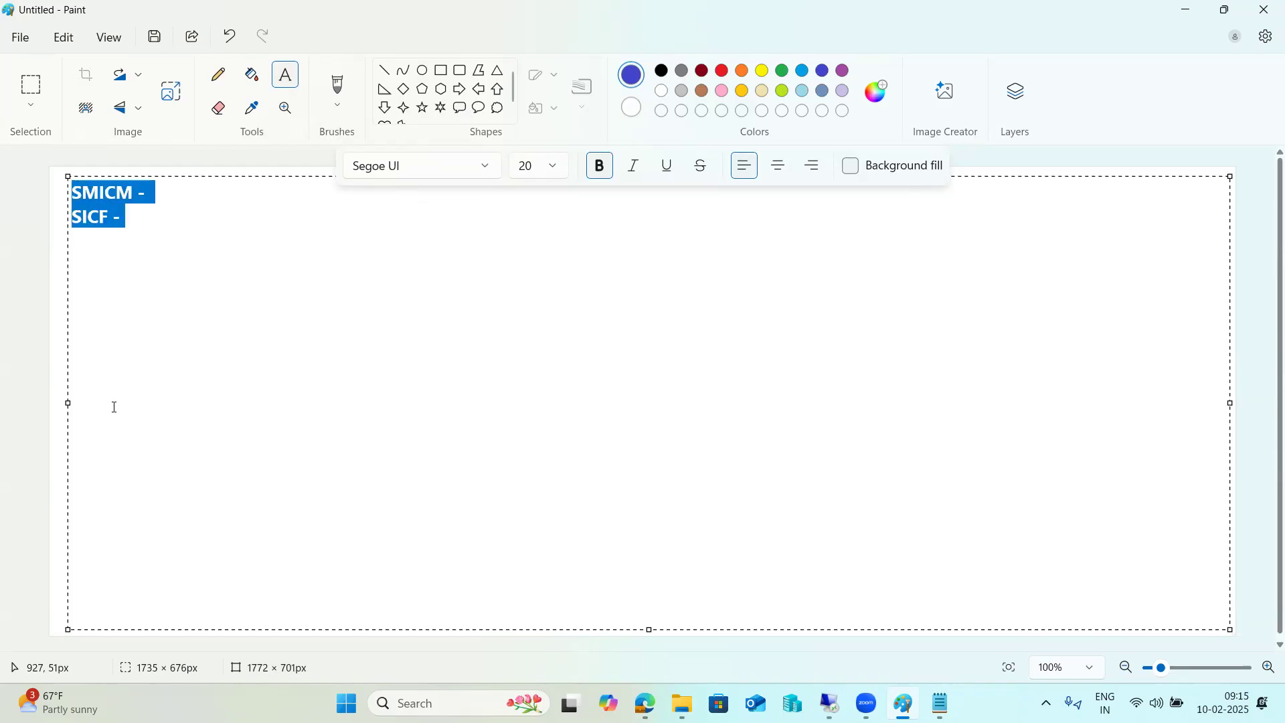
text(RFC)
key(Return)
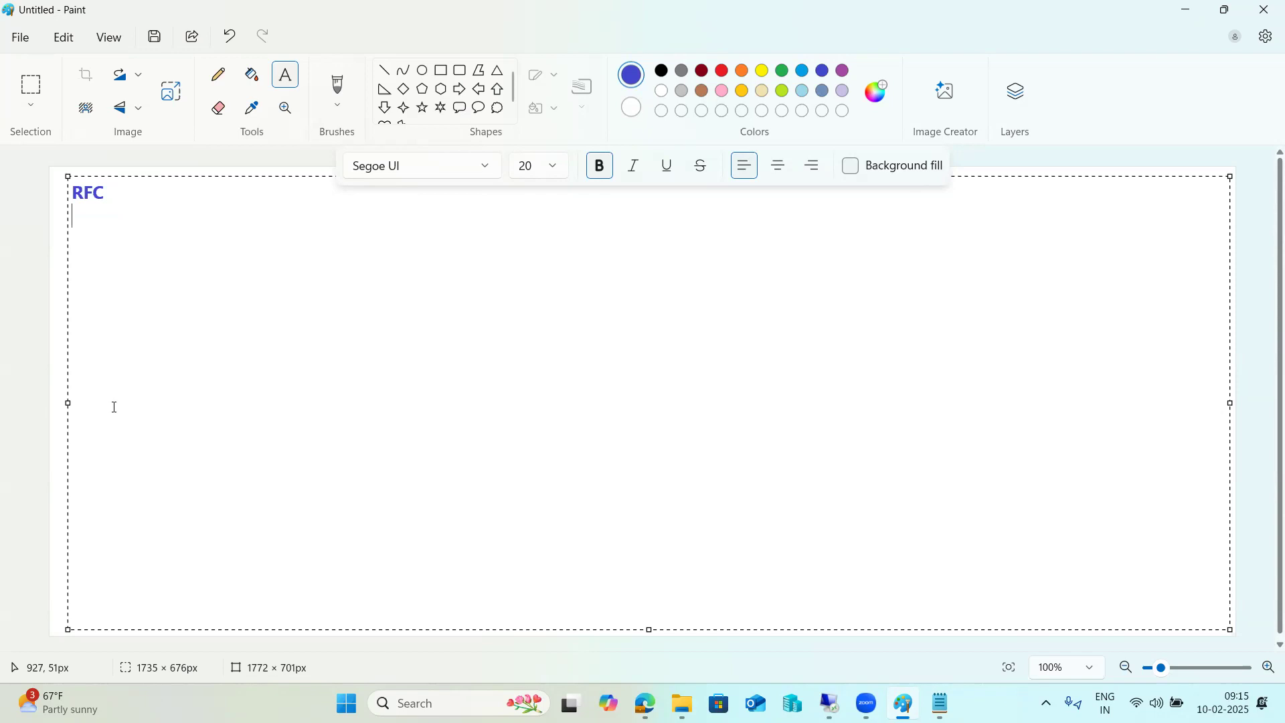
key(Return)
text(CPIC -)
Replace the notes with the heading 'Types of RFC :' followed by a dashed underline
key(ctrl+a)
text(Types of RF)
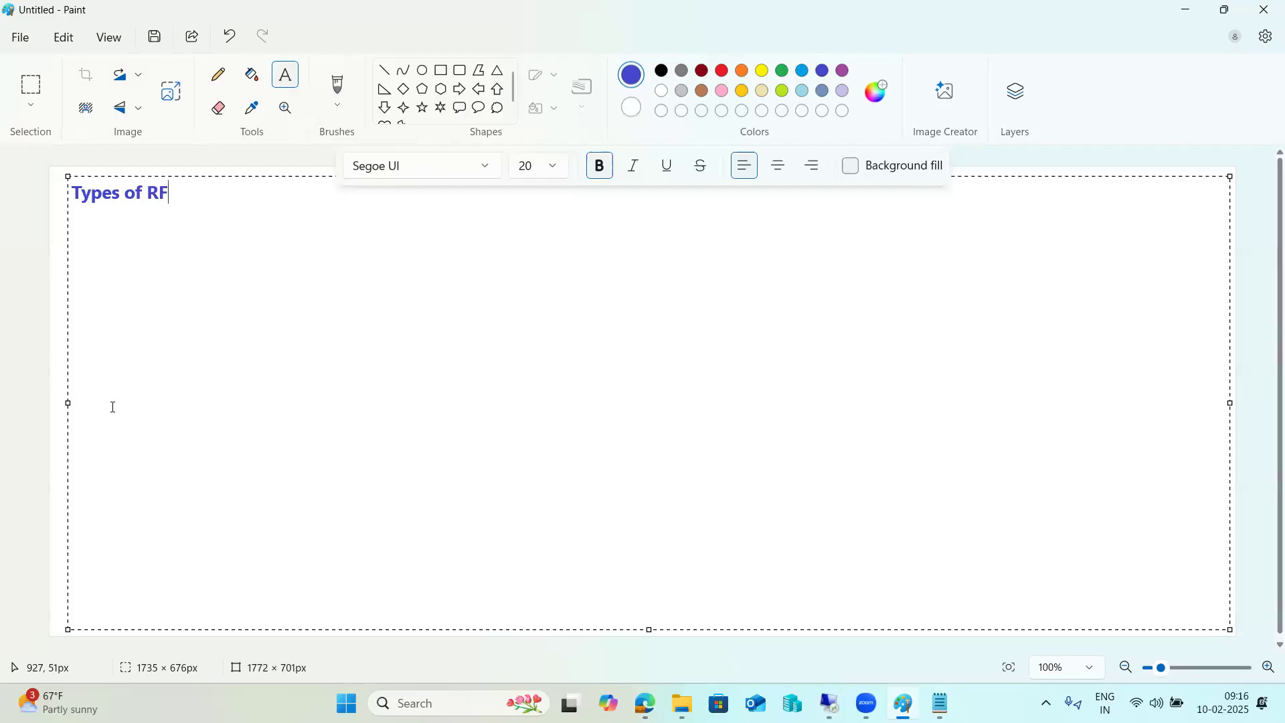
text(C :)
key(Return)
text(------------------)
key(Return)
List the RFC types as 1)Sync, 2)ASYNC, 3)Transactional RFC and 4)Queued RFC
text(1)Sync)
key(Return)
text(2)ASYNC)
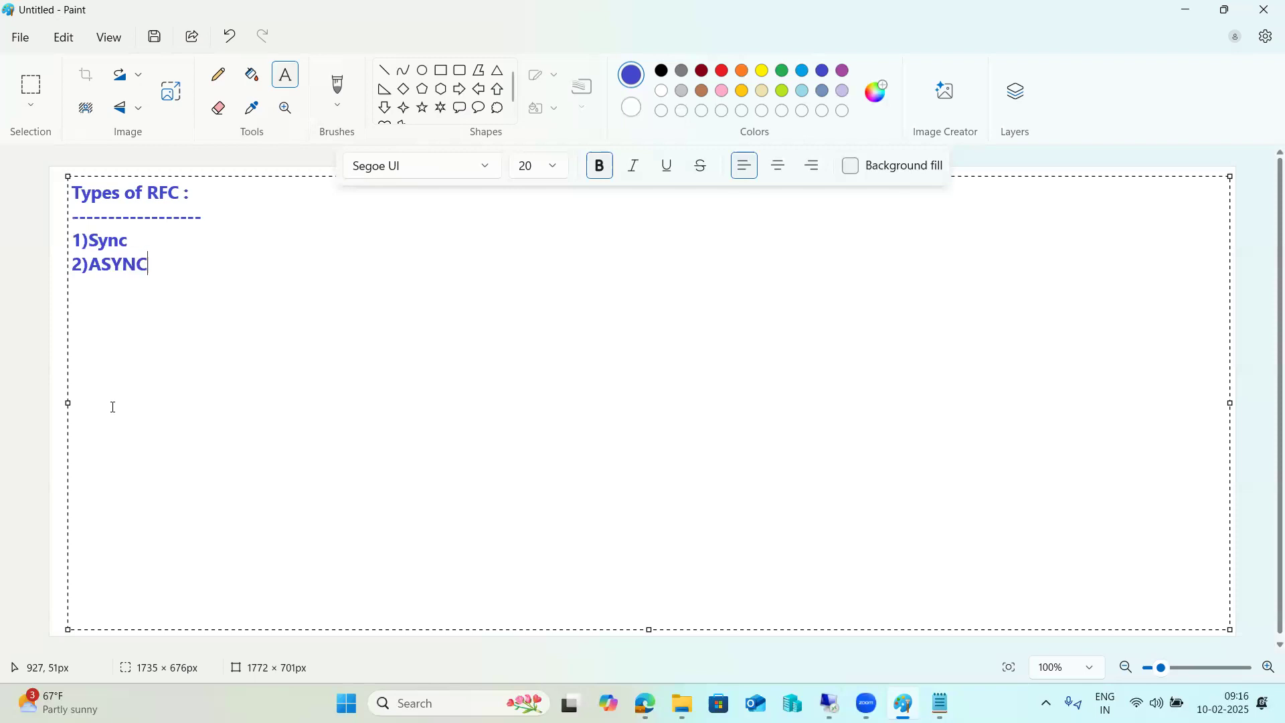
key(Return)
text(3)Transactional RFC)
key(Return)
text(4)
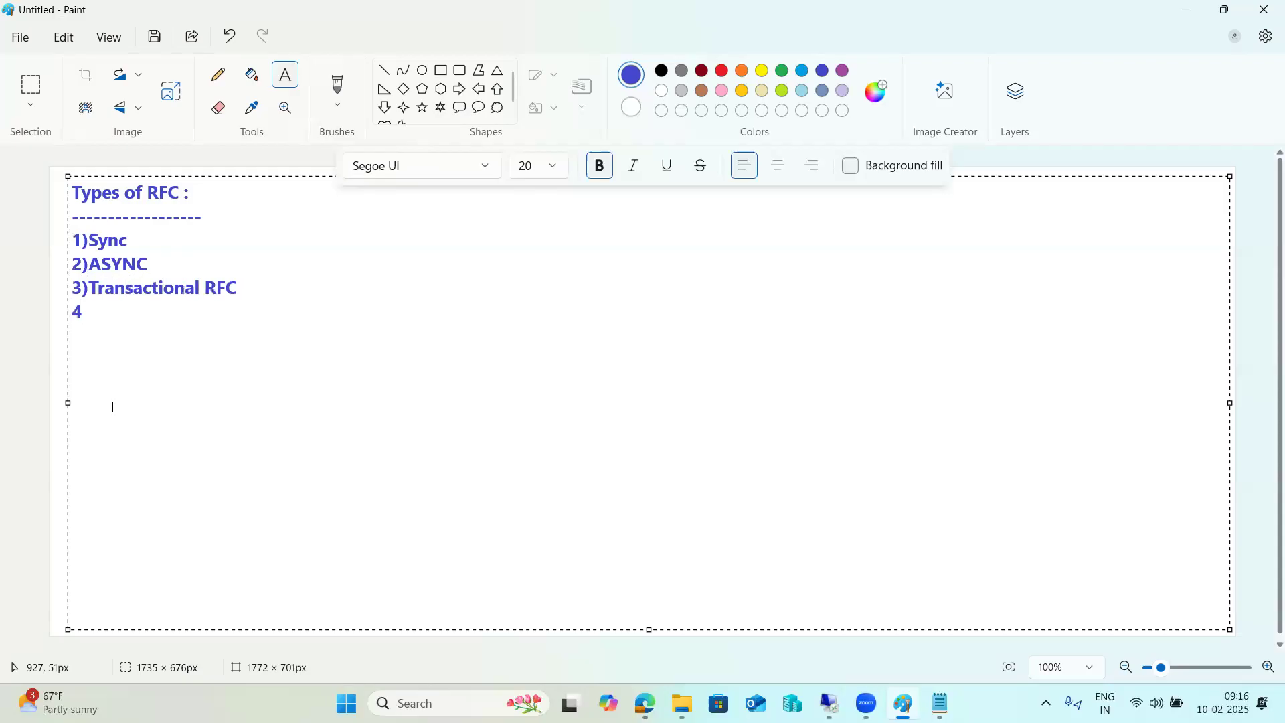
text()Queued RFC)
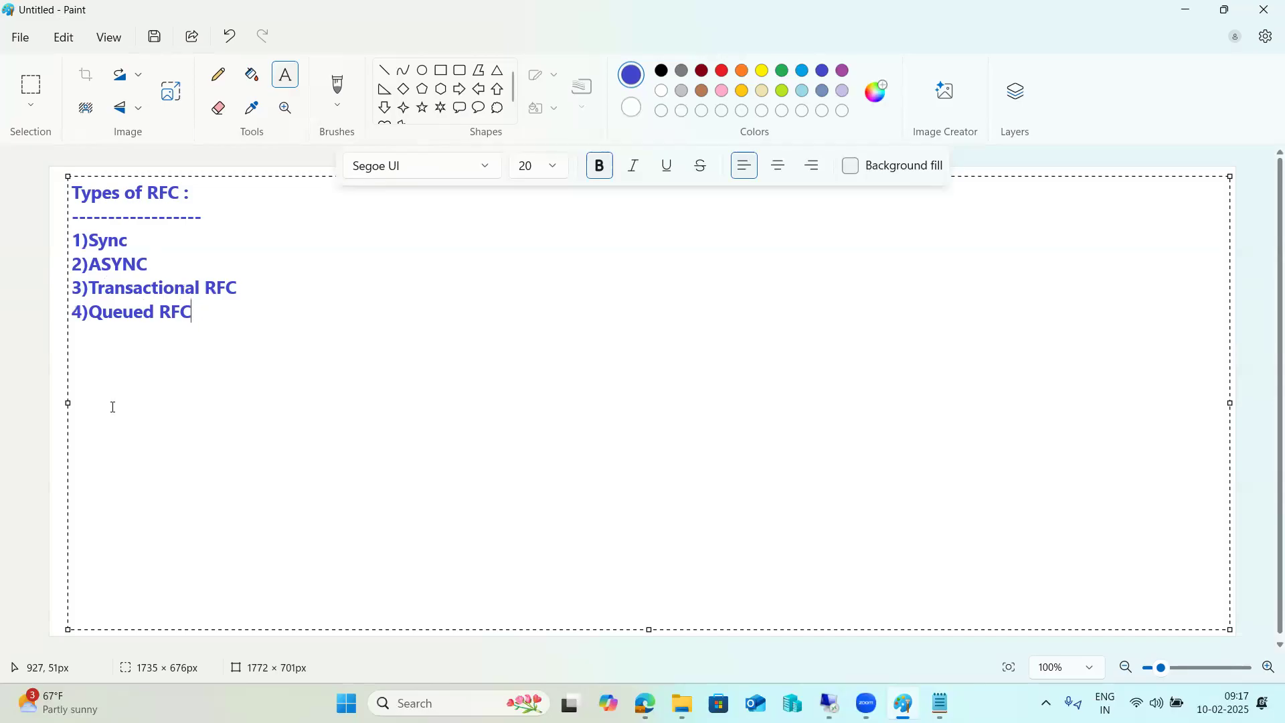
Append ' -' after the '1)Sync' line in the notes
drag(204, 331, 168, 241)
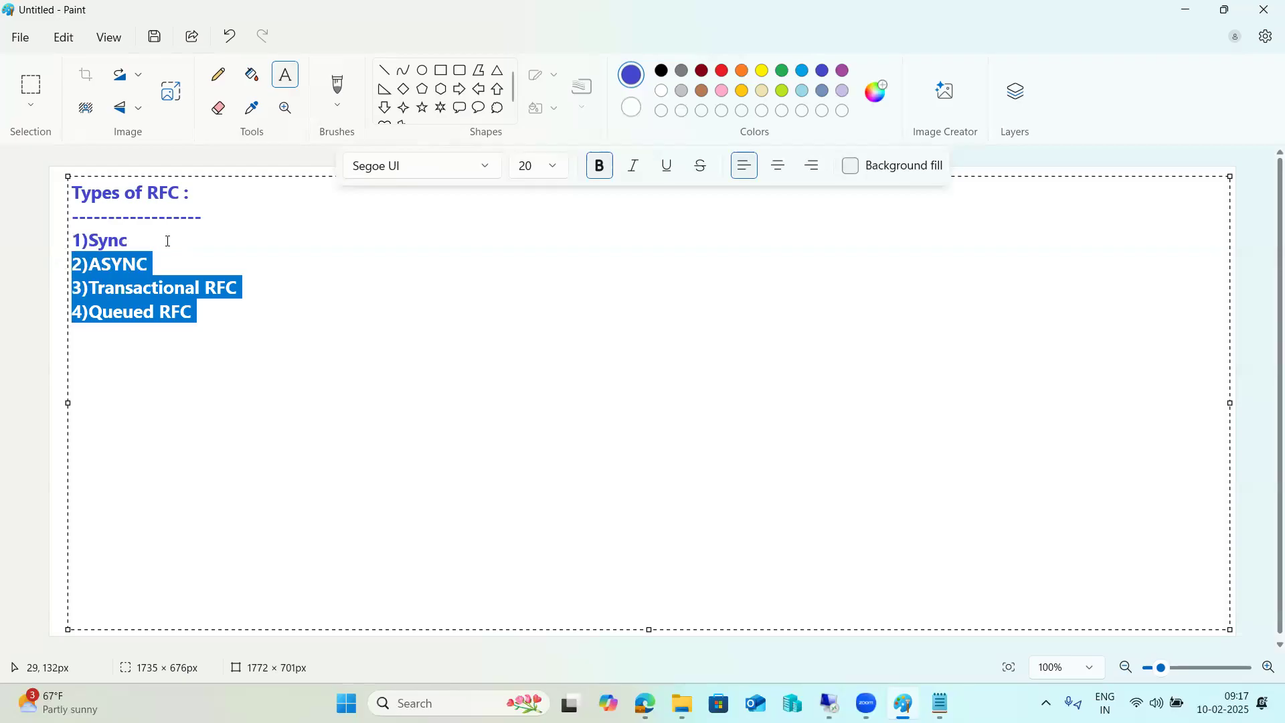
click(168, 242)
text(-)
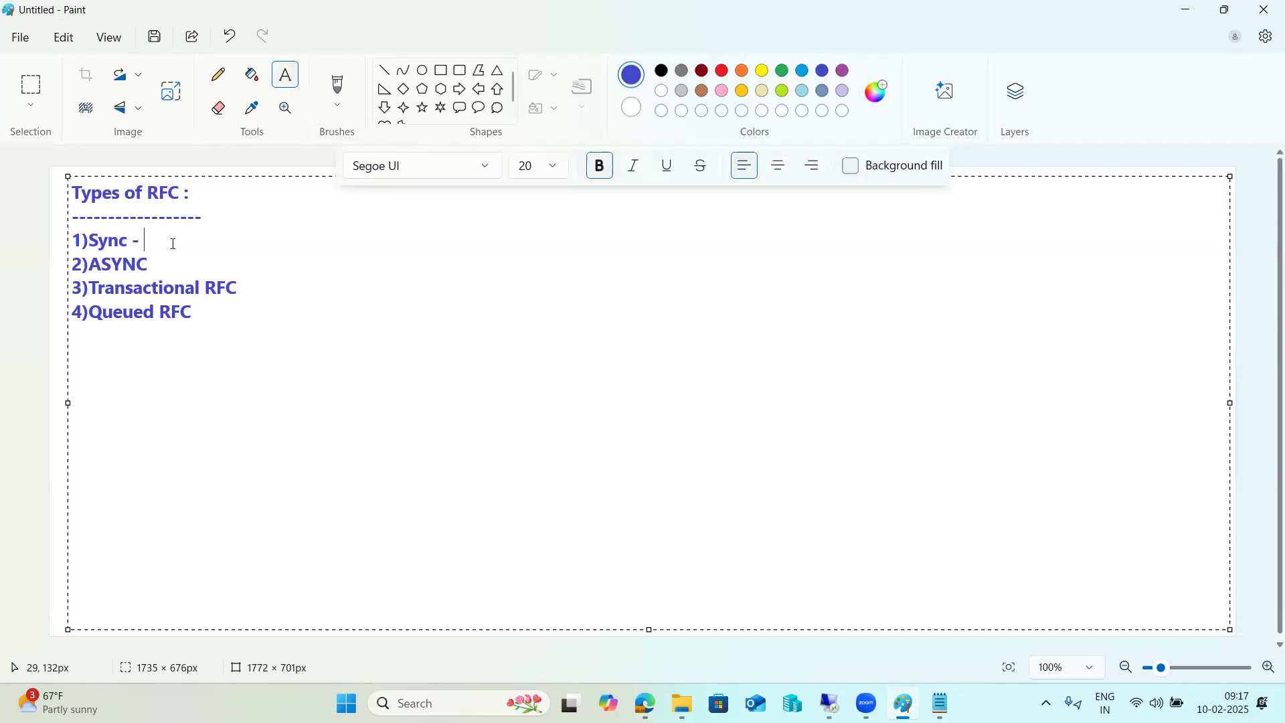
Draw two rectangles side by side on the right part of the canvas
key(Escape)
click(441, 70)
drag(643, 209, 787, 320)
mouse_move(1004, 202)
mouse_down()
mouse_move(1088, 315)
mouse_move(1165, 315)
mouse_up()
click(1116, 348)
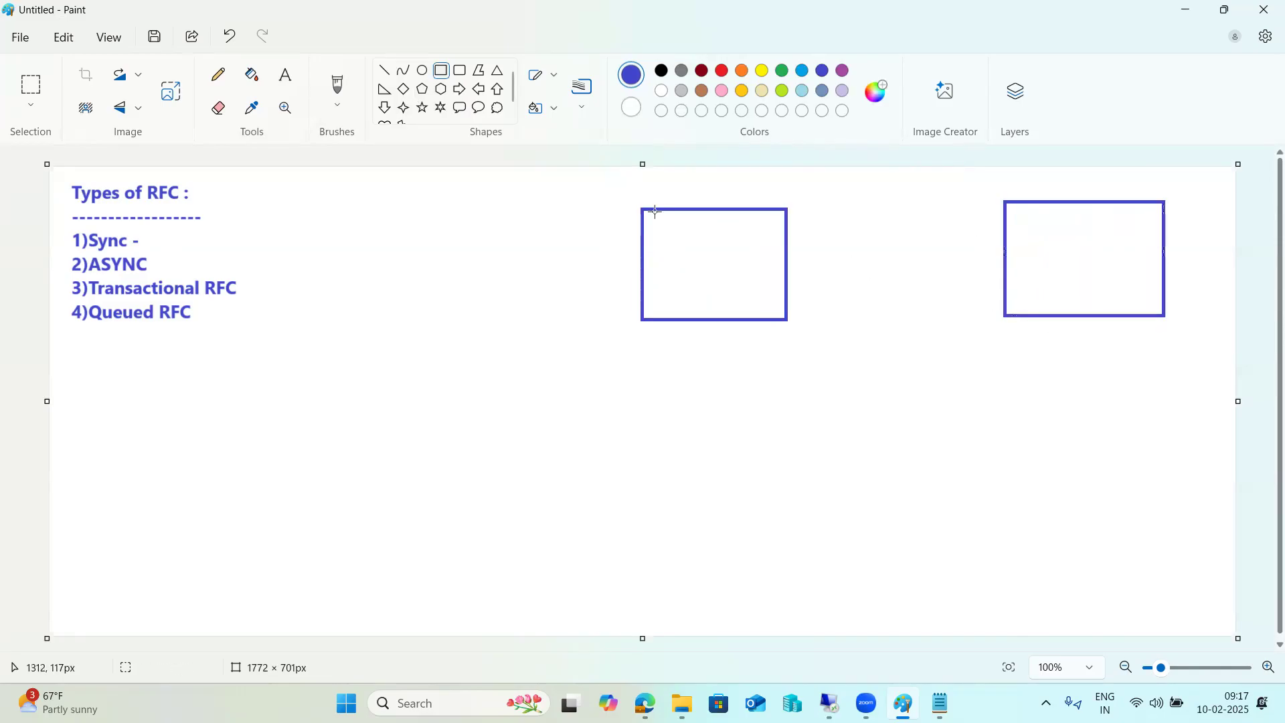
Draw a horizontal line connecting the two rectangles, with dashed strokes between them
click(385, 70)
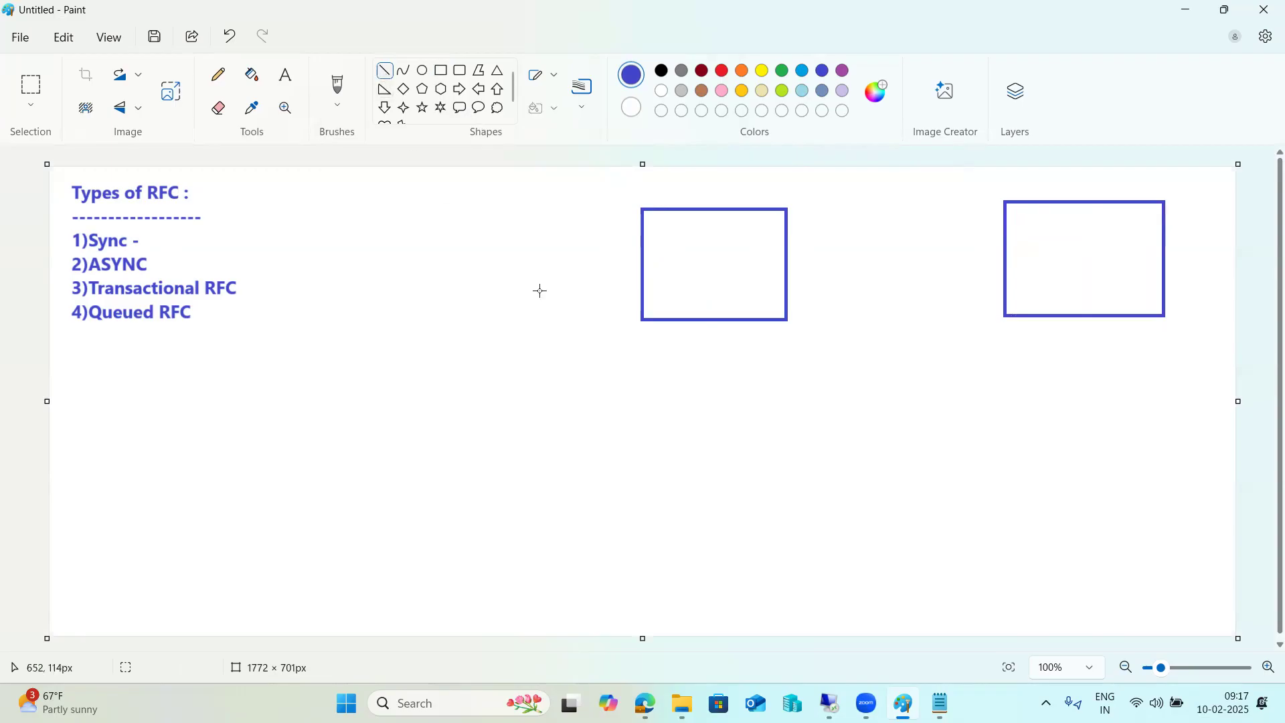
drag(739, 247, 1049, 251)
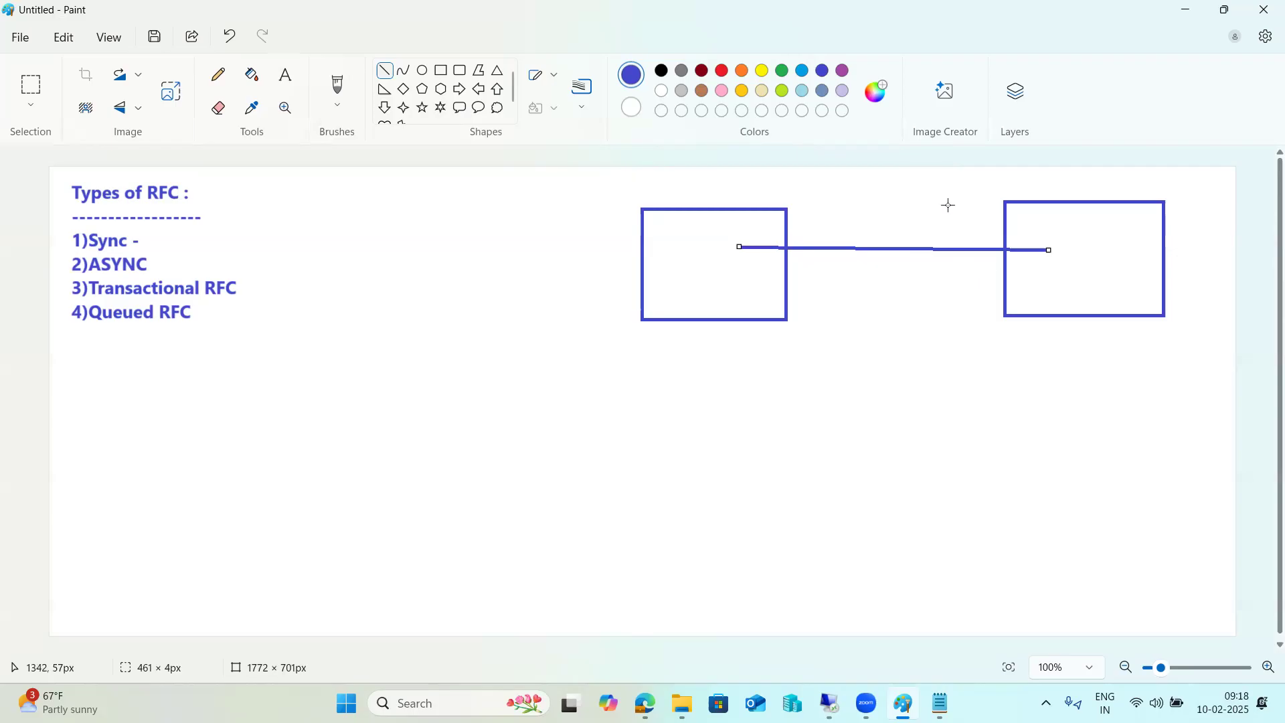
drag(681, 235, 818, 233)
mouse_move(841, 234)
mouse_down()
mouse_move(1042, 236)
mouse_move(1092, 247)
mouse_move(1124, 287)
mouse_up()
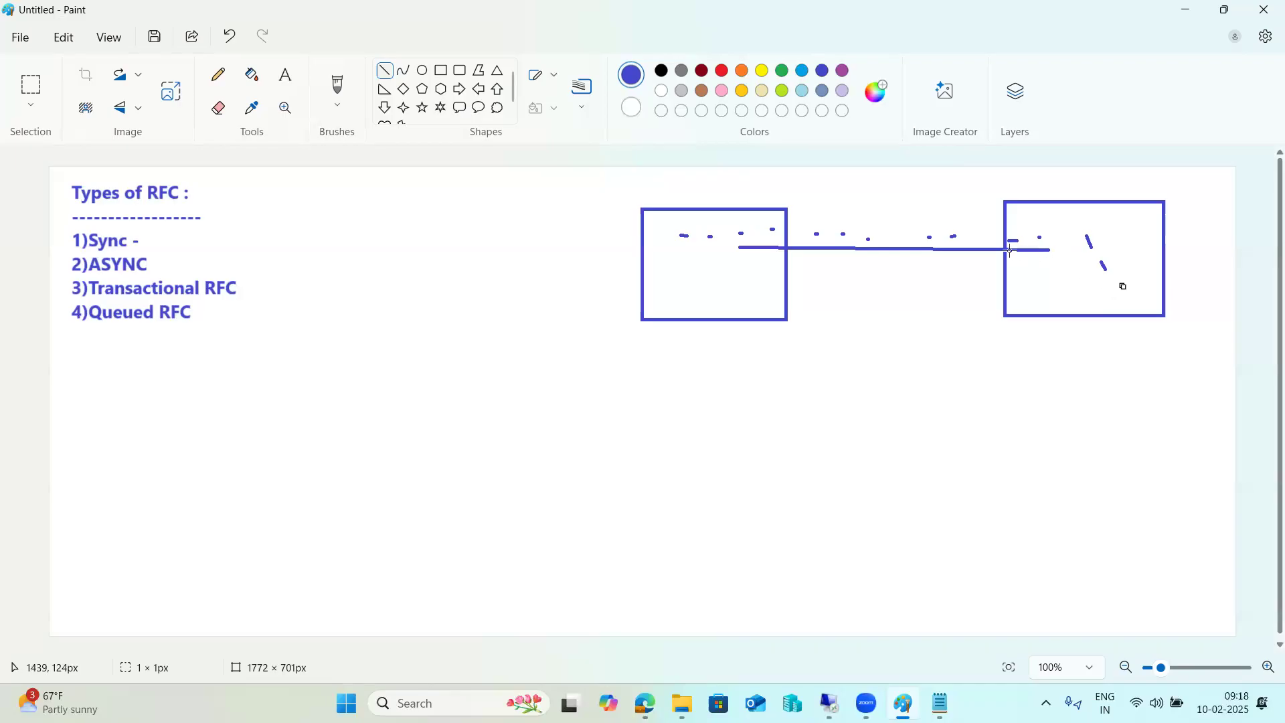
drag(1043, 262, 707, 257)
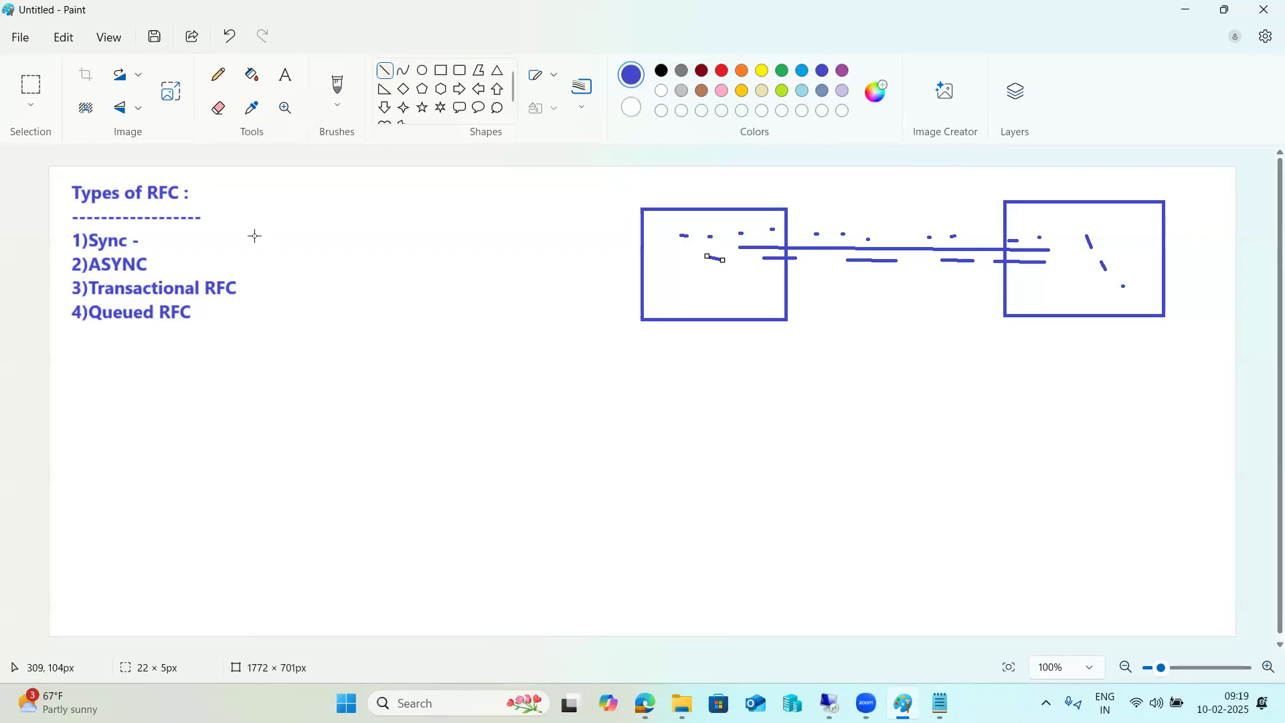
Draw short dashes after the Sync, ASYNC and Transactional RFC lines and inside the left rectangle
drag(148, 264, 149, 236)
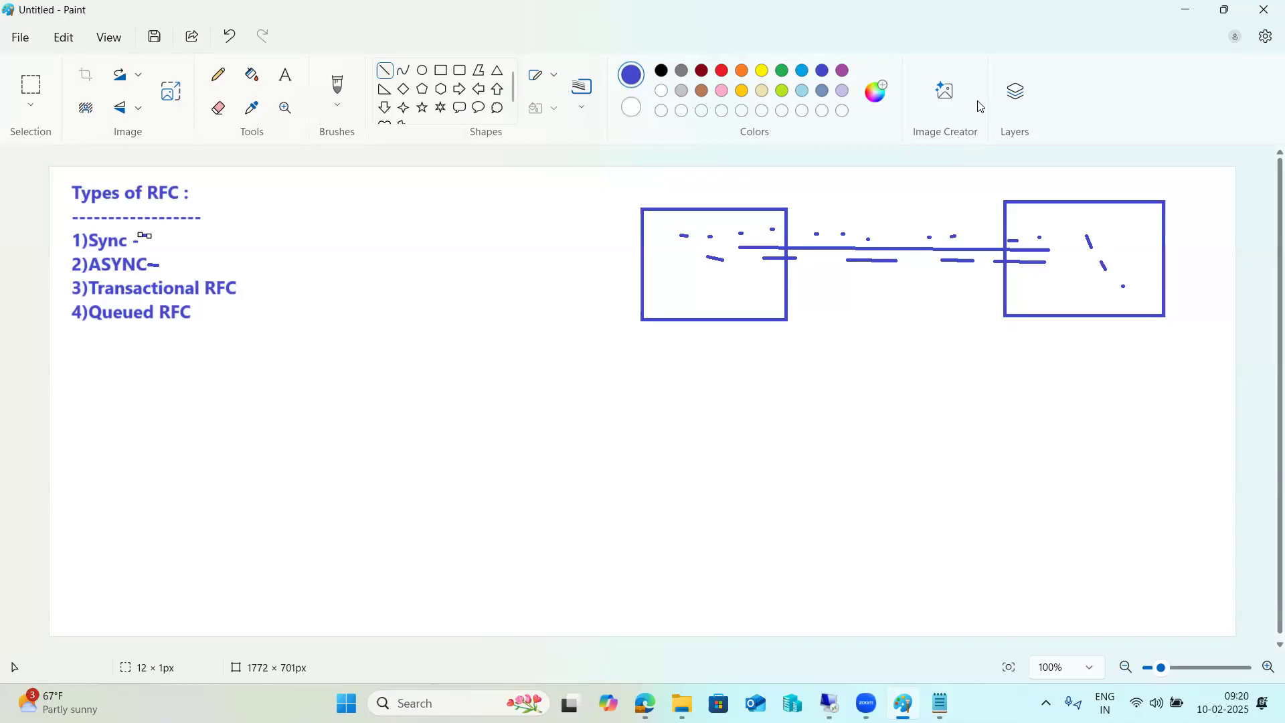
mouse_move(155, 266)
mouse_down()
mouse_move(167, 265)
mouse_move(158, 236)
mouse_up()
drag(241, 286, 253, 286)
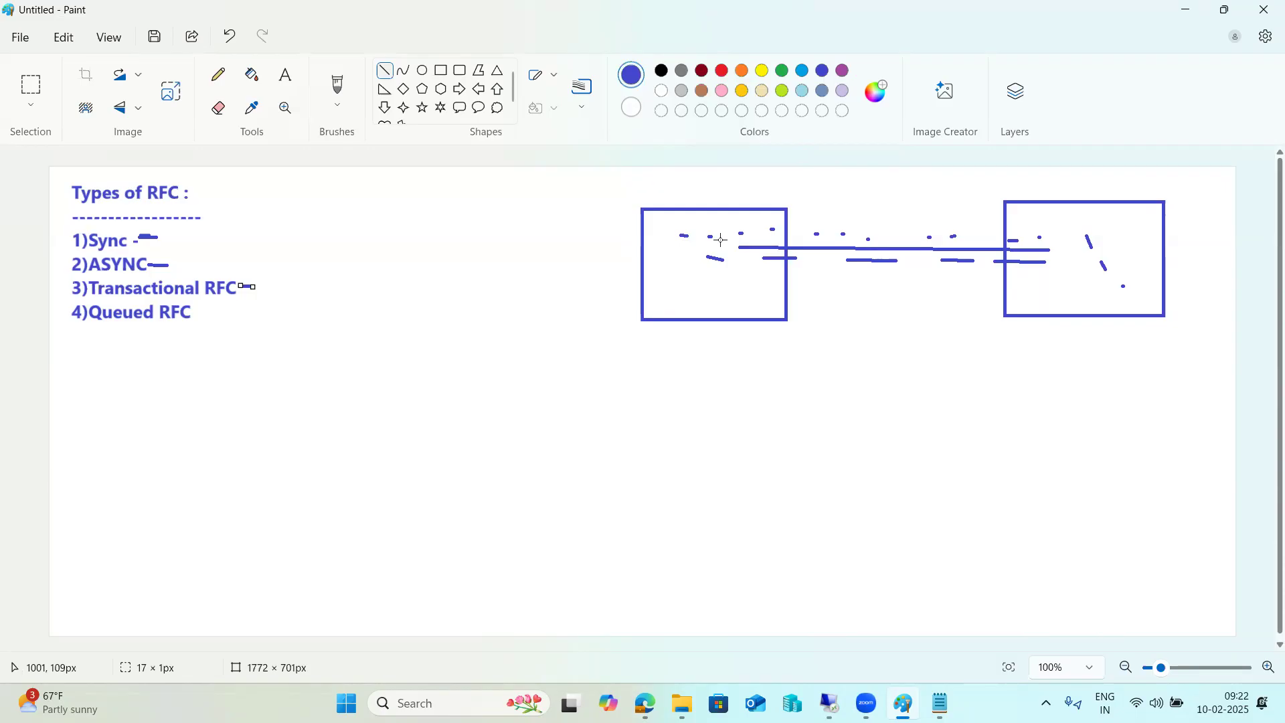
drag(700, 238, 713, 239)
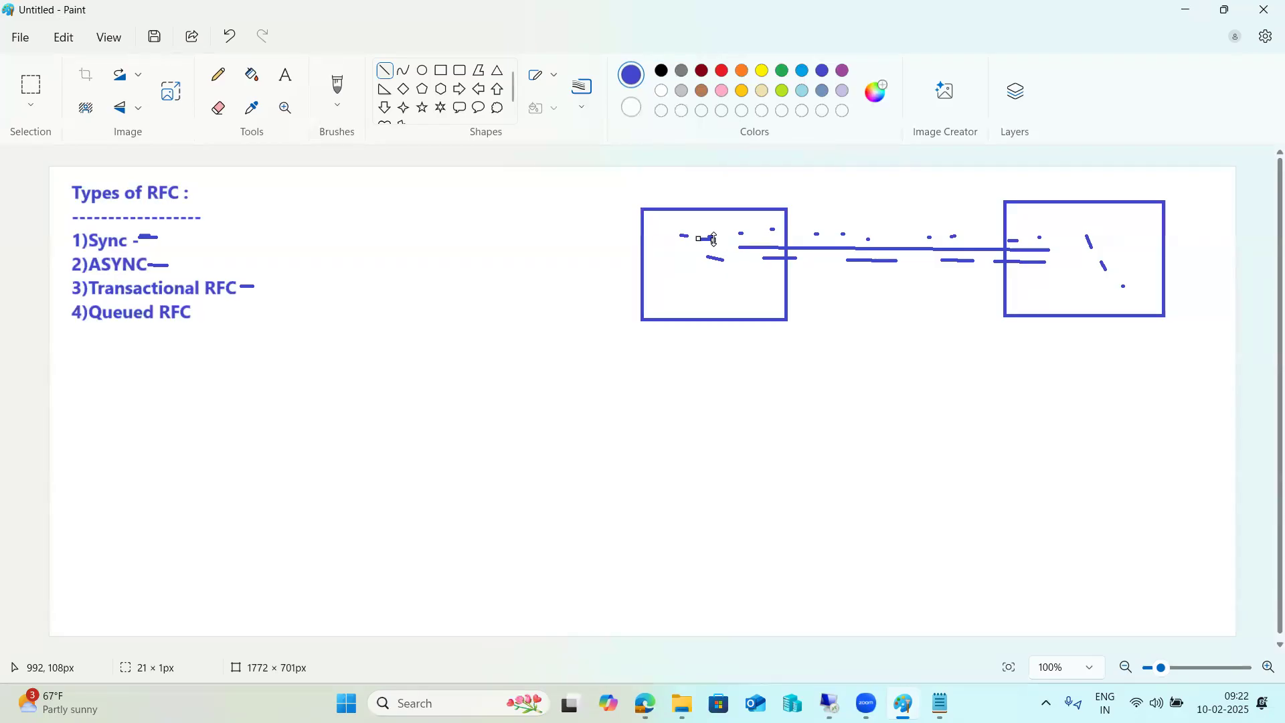
Add the text 'Sm58 -' beside the '3)Transactional RFC' line
click(286, 75)
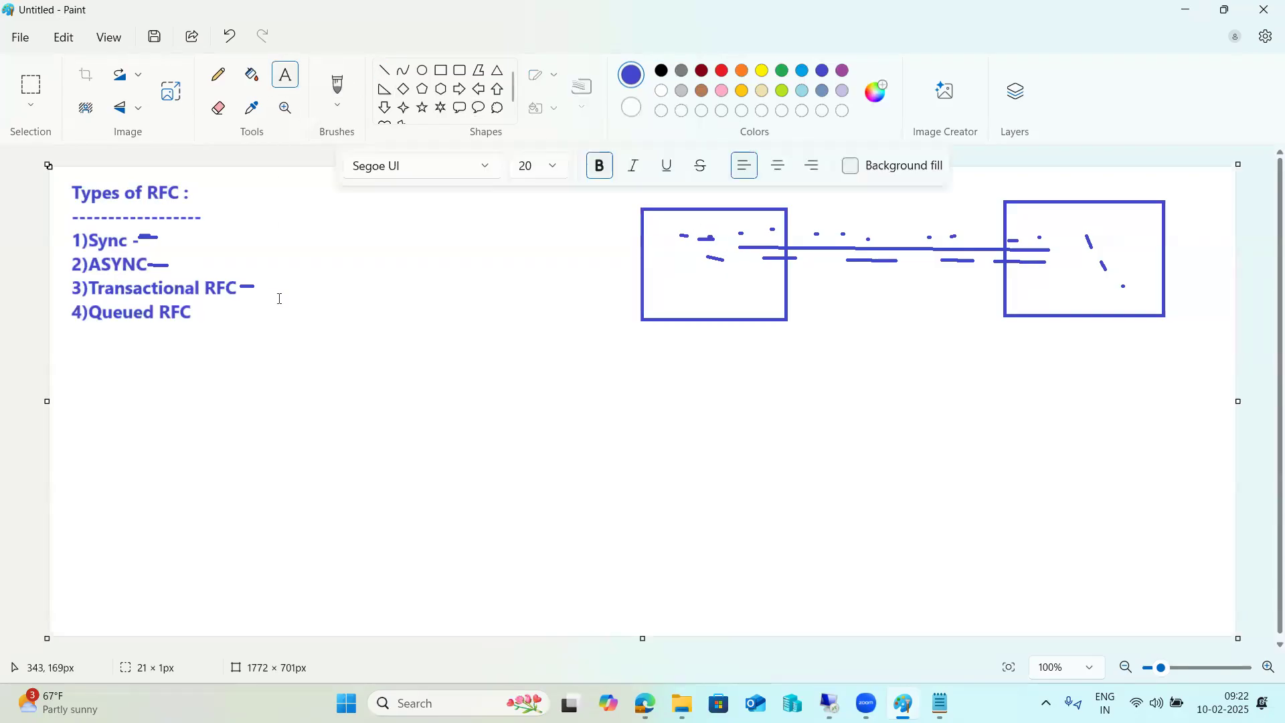
click(267, 281)
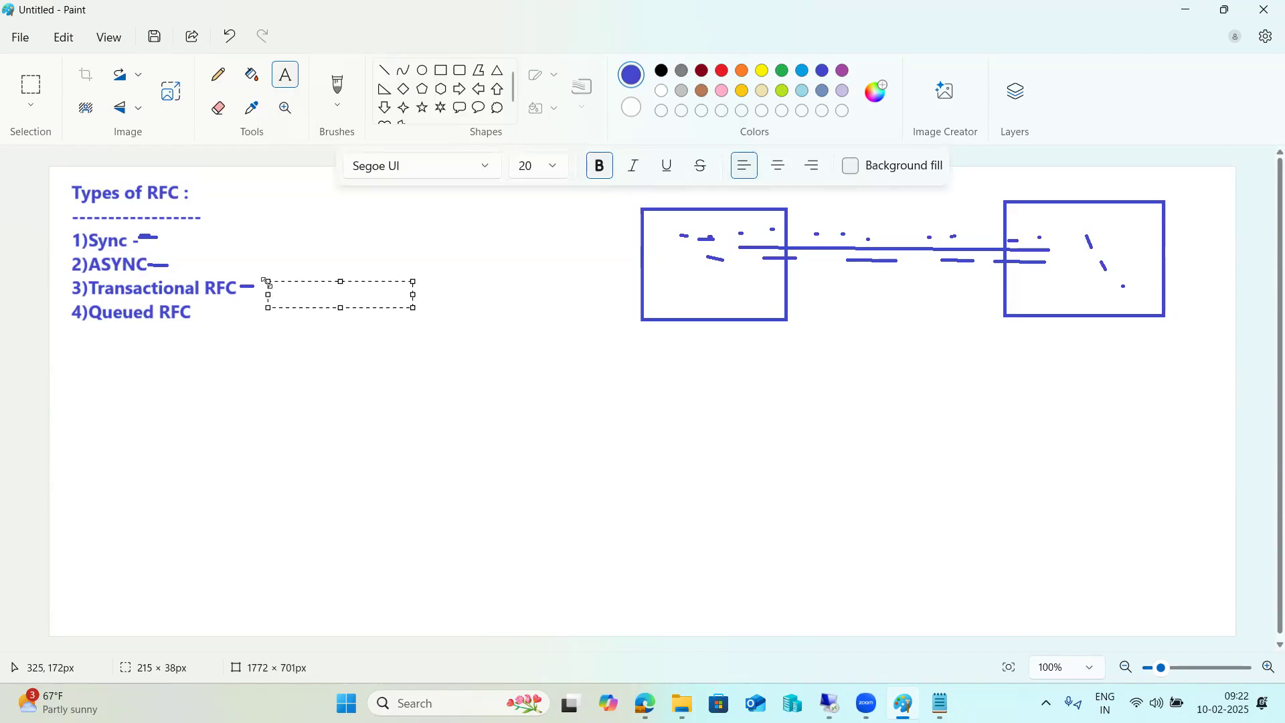
text(Sm58 -)
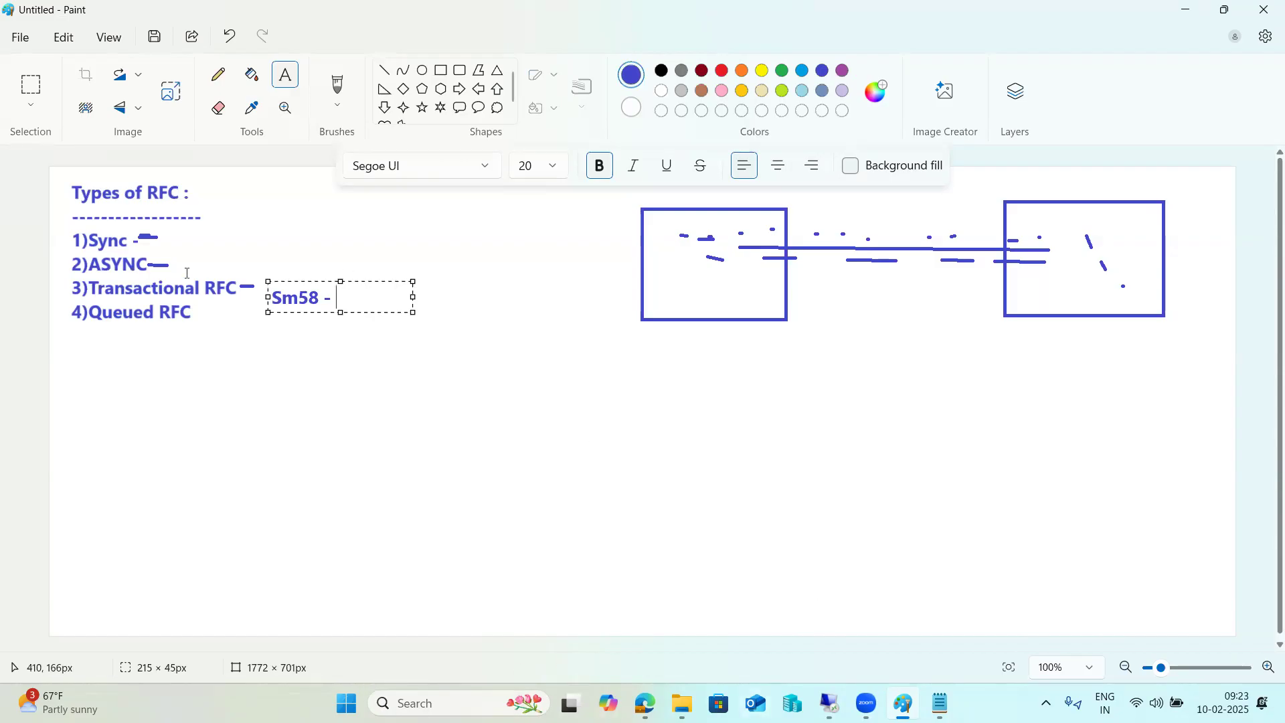
Switch to the SAP window and open transaction SM58
key(alt+Tab)
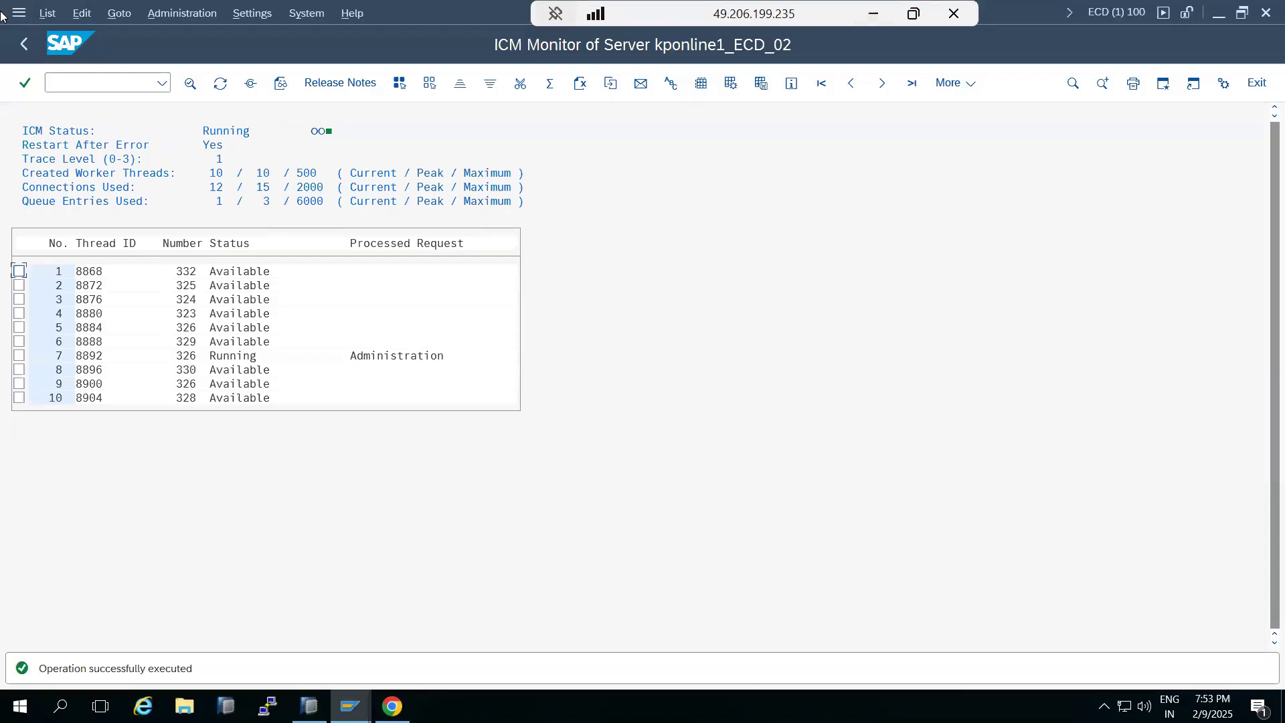
click(22, 44)
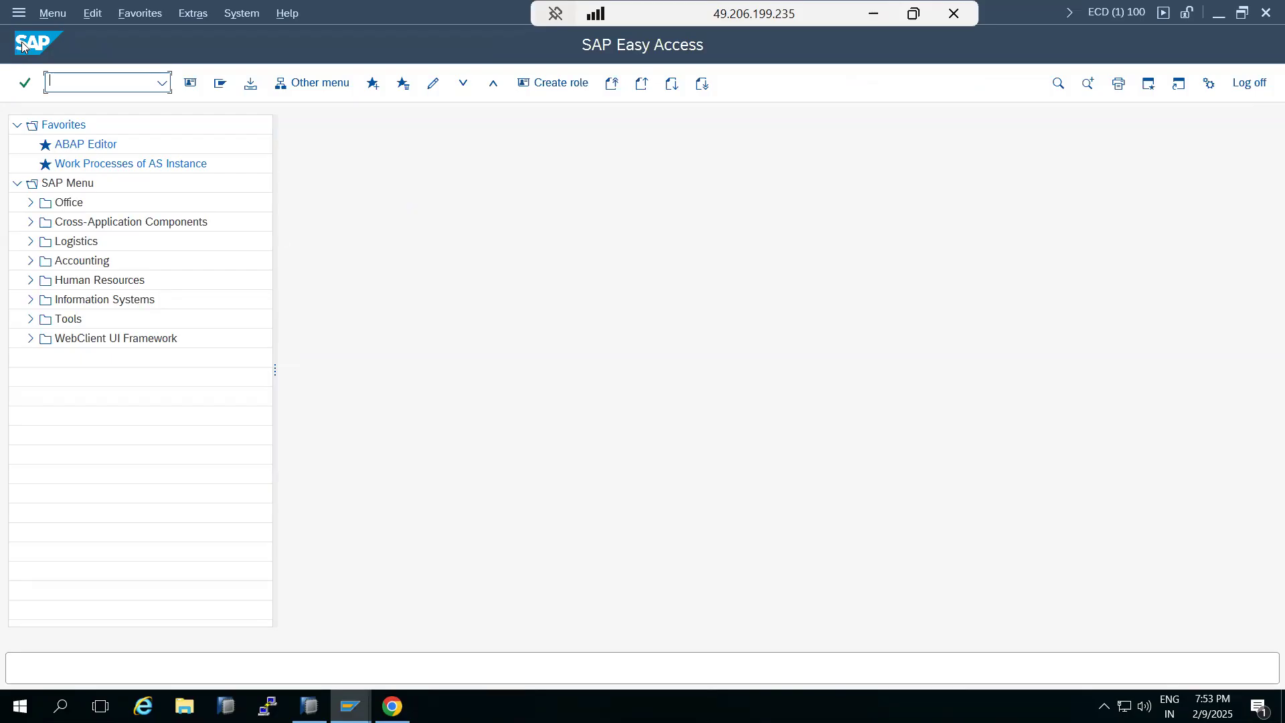
text(sm58)
key(Return)
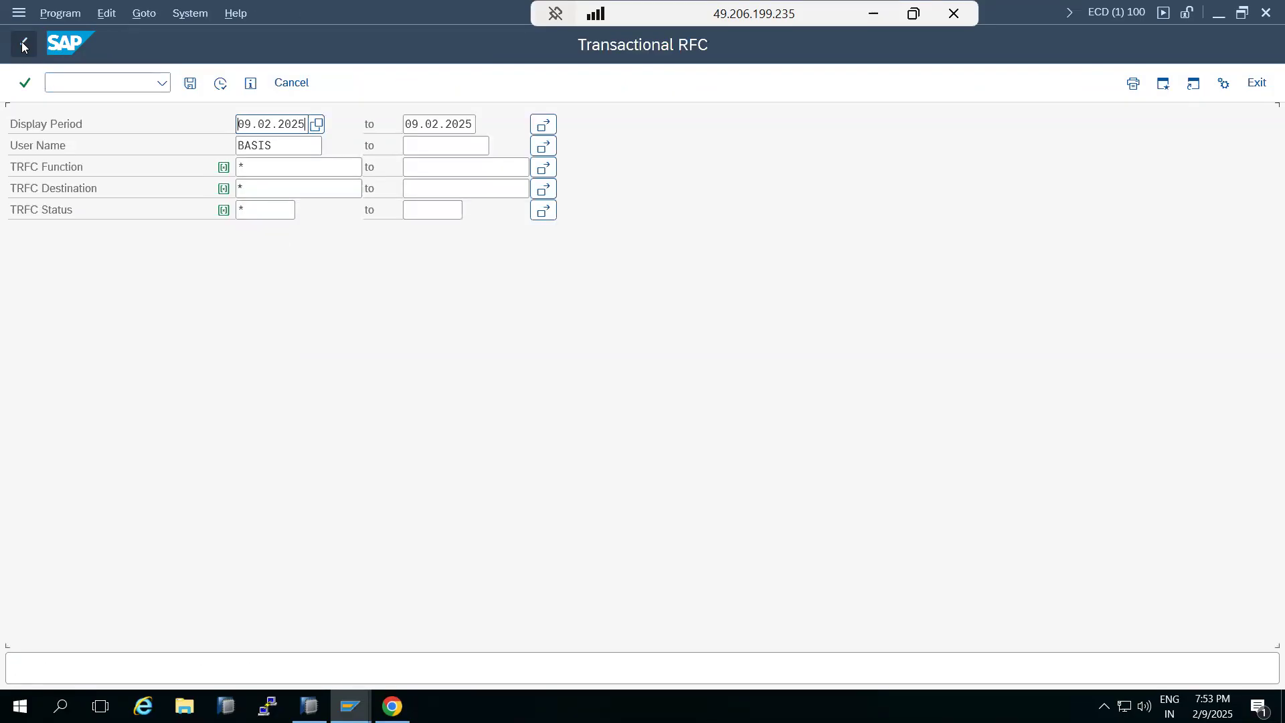
Clear the display period and user name criteria and execute the transactional RFC list
key(shift+End)
key(Delete)
key(Tab)
key(Delete)
key(Tab)
key(Tab)
key(Delete)
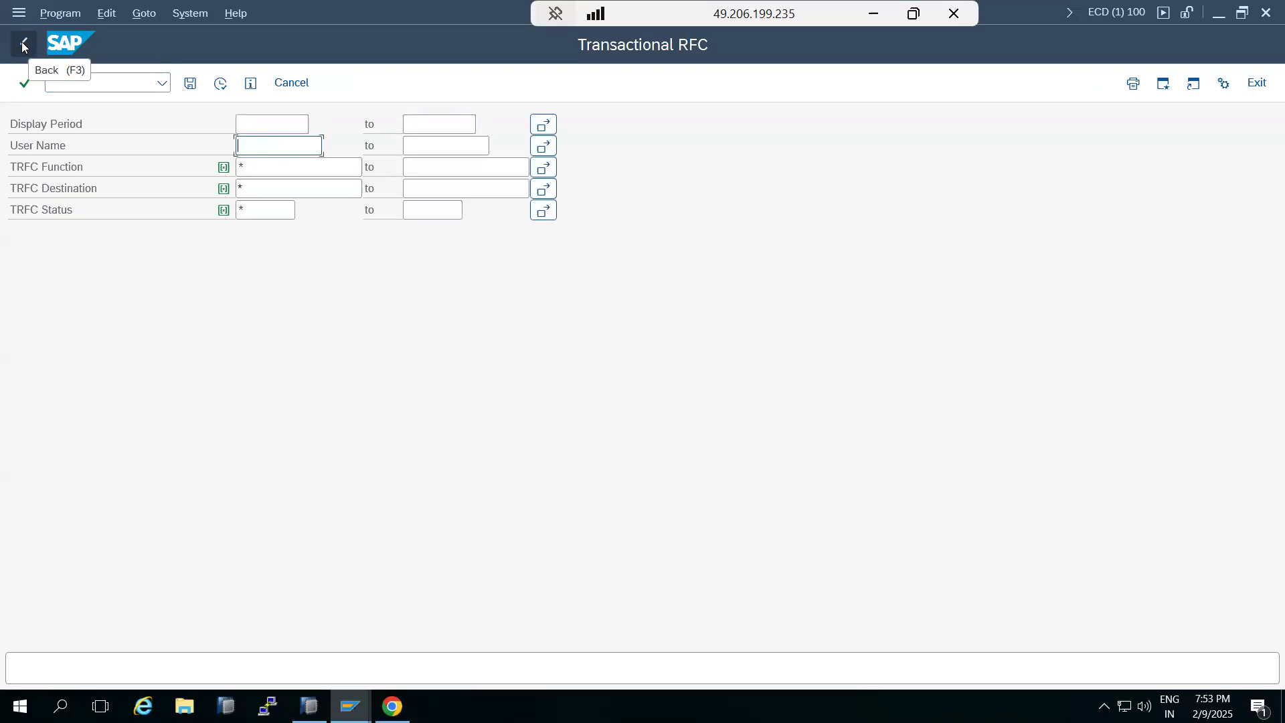
click(221, 86)
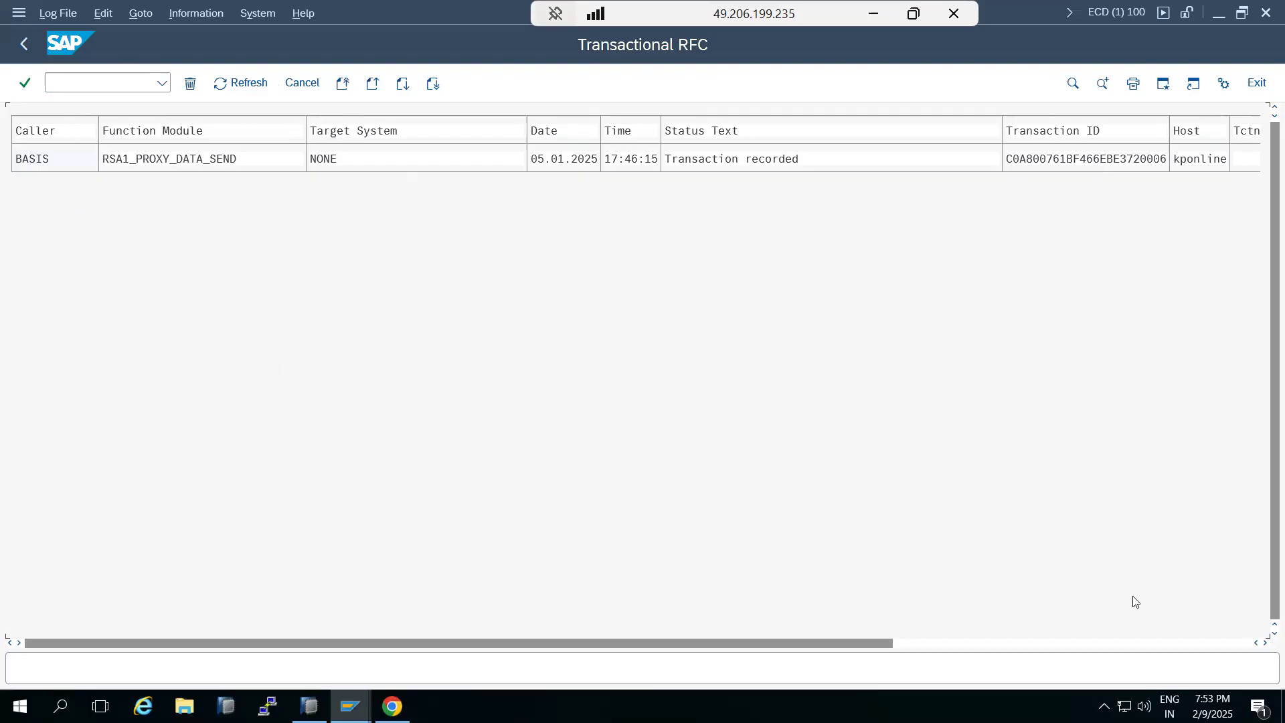
Select the RSA1_PROXY_DATA_SEND entry and reprocess it
click(1084, 642)
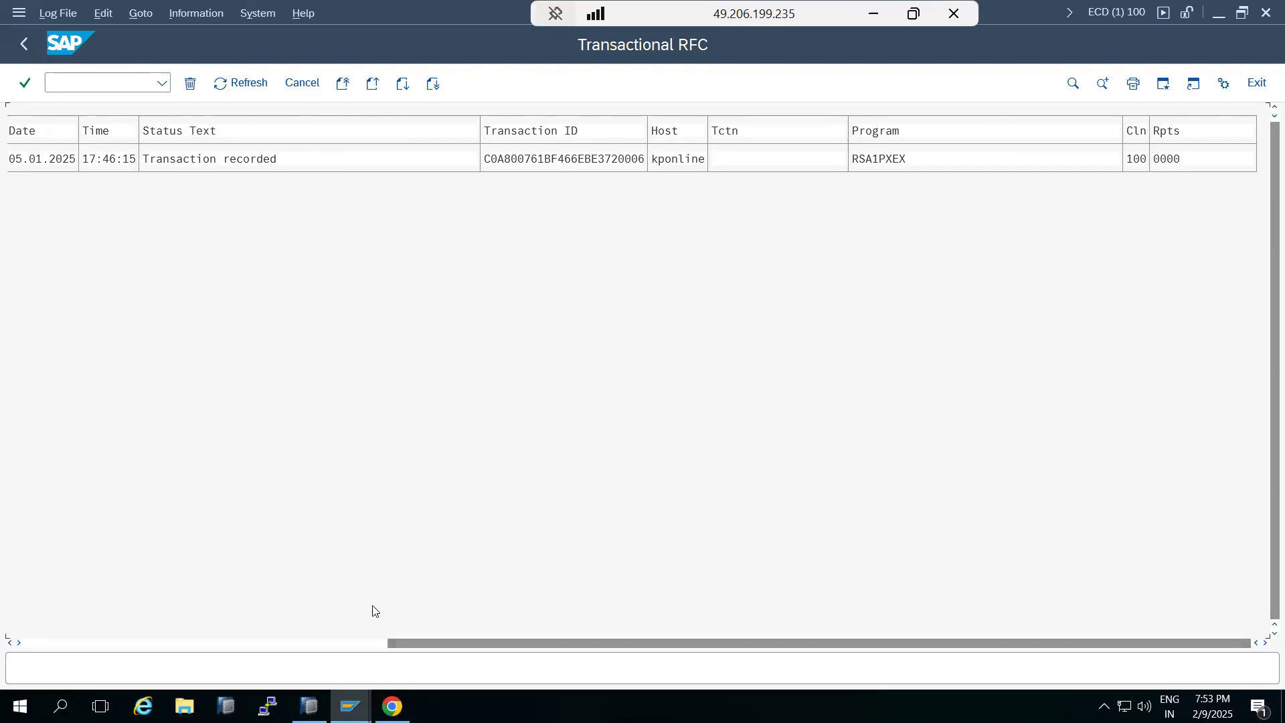
click(349, 643)
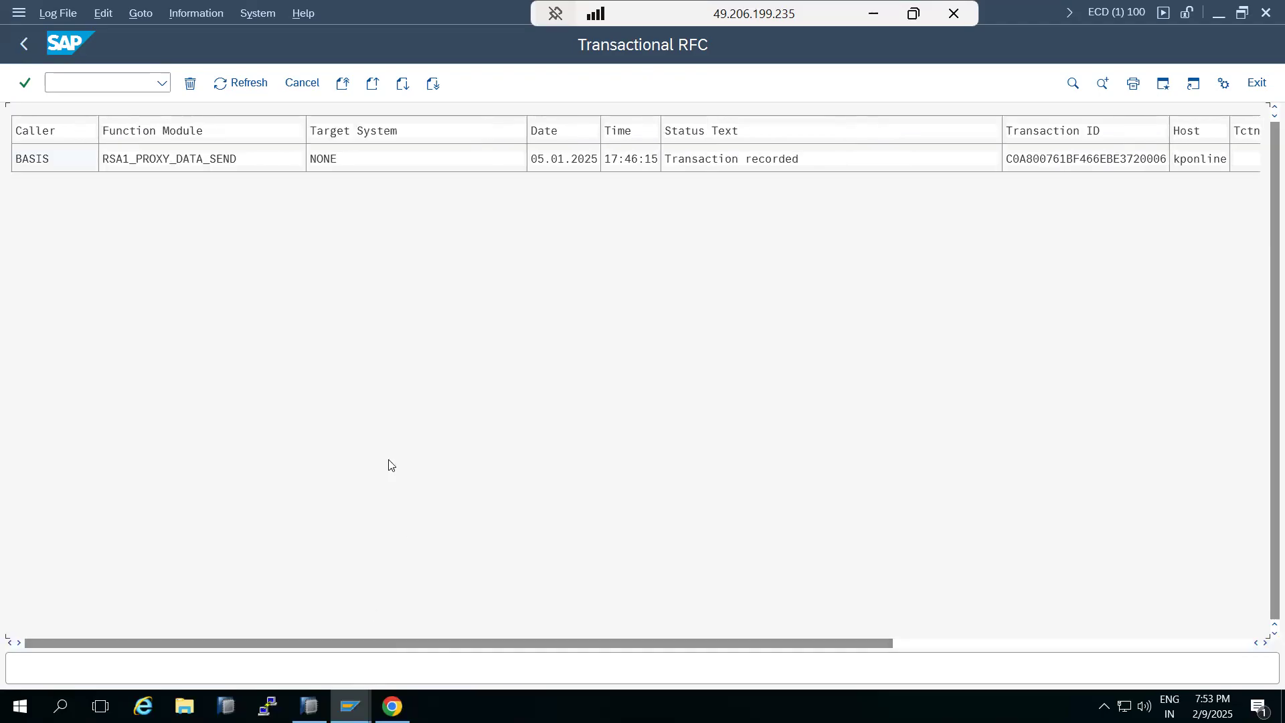
click(1029, 161)
click(239, 81)
click(42, 14)
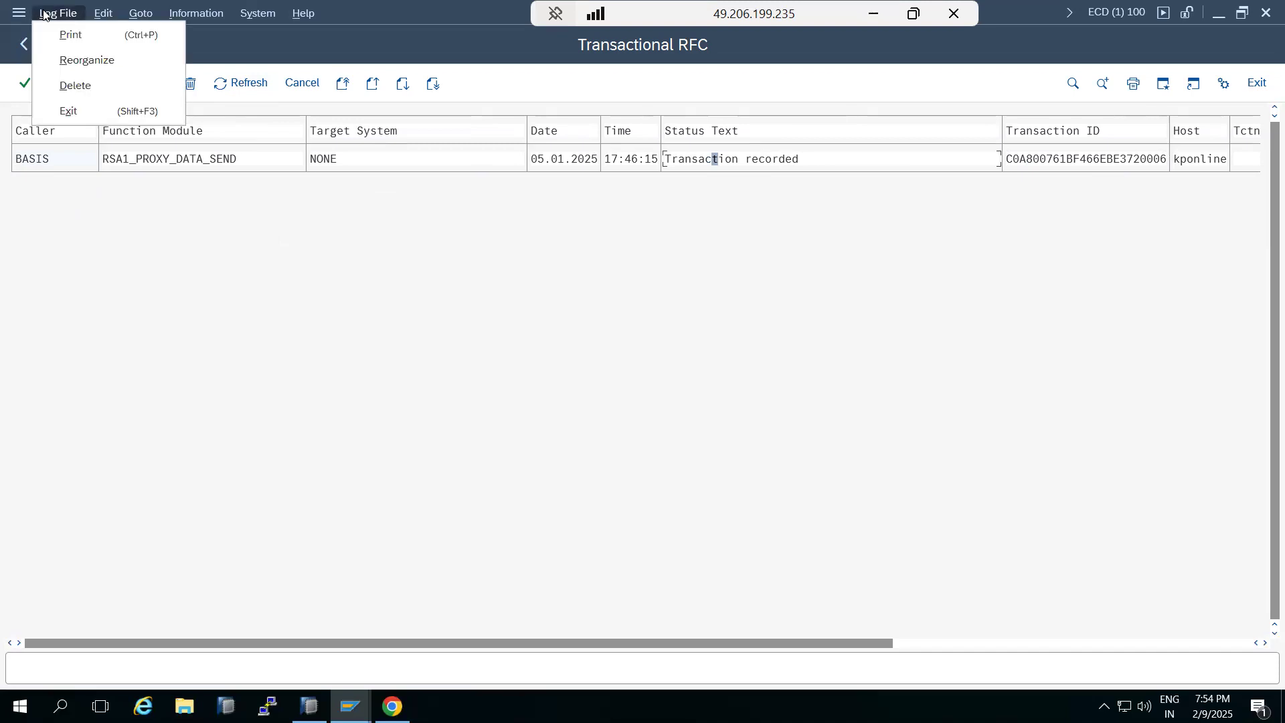
click(104, 14)
click(128, 59)
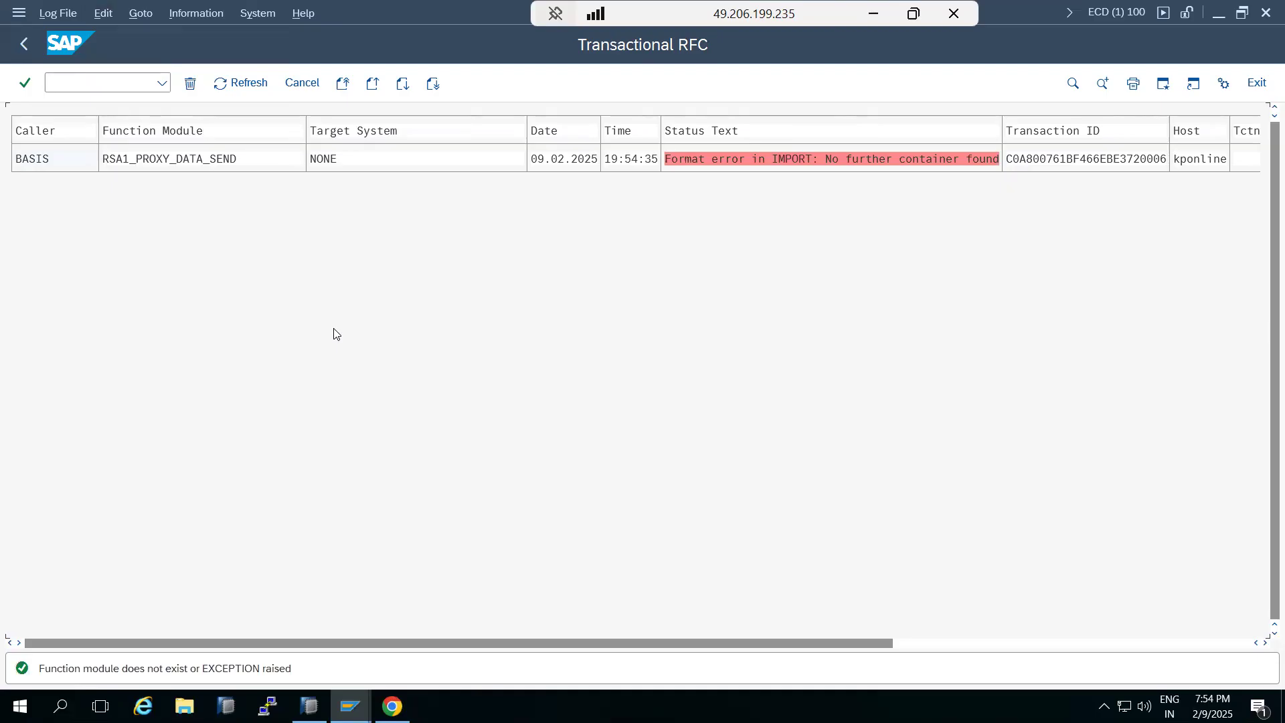
Inspect the entry's error status message, then go back and reload the transactional RFC list
double_click(722, 159)
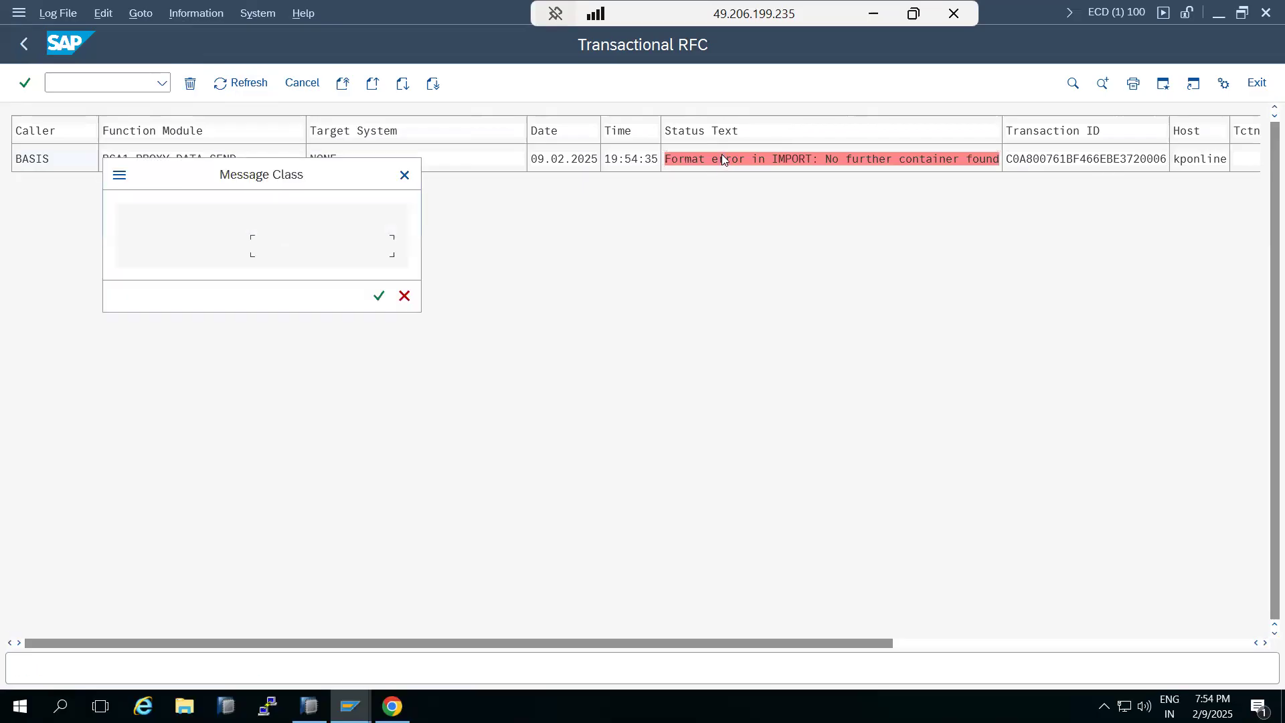
click(404, 295)
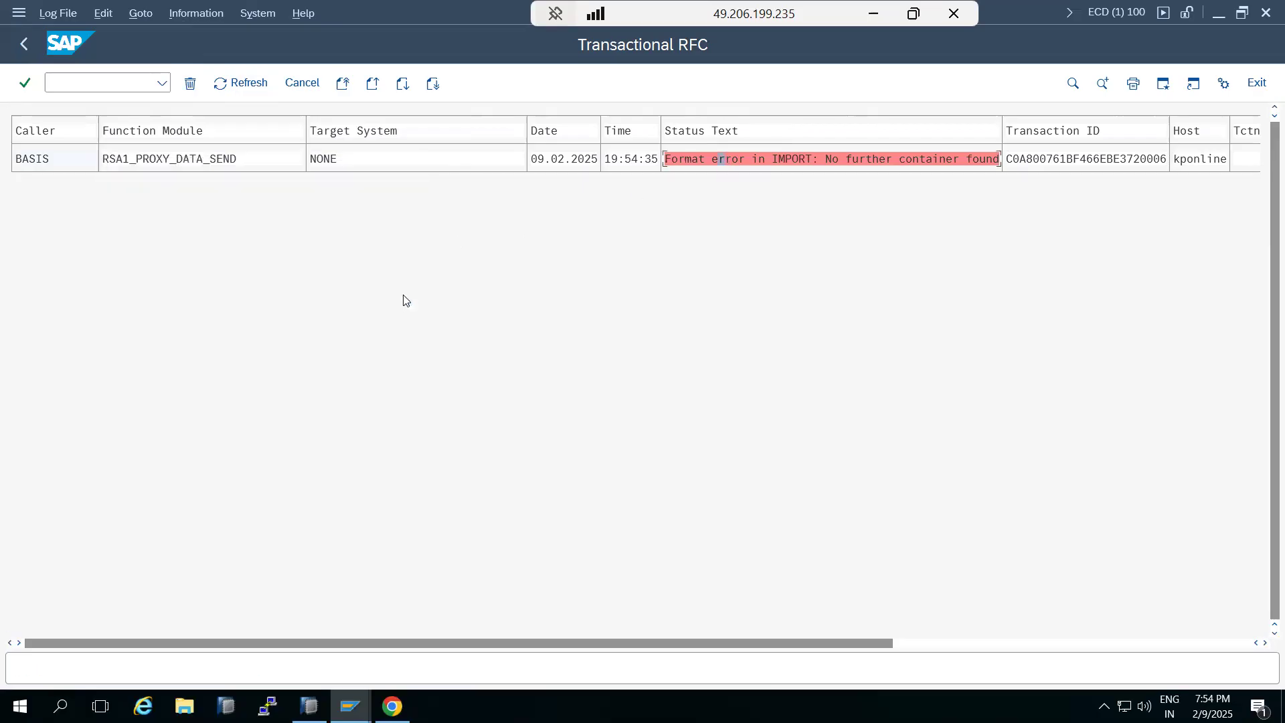
click(25, 45)
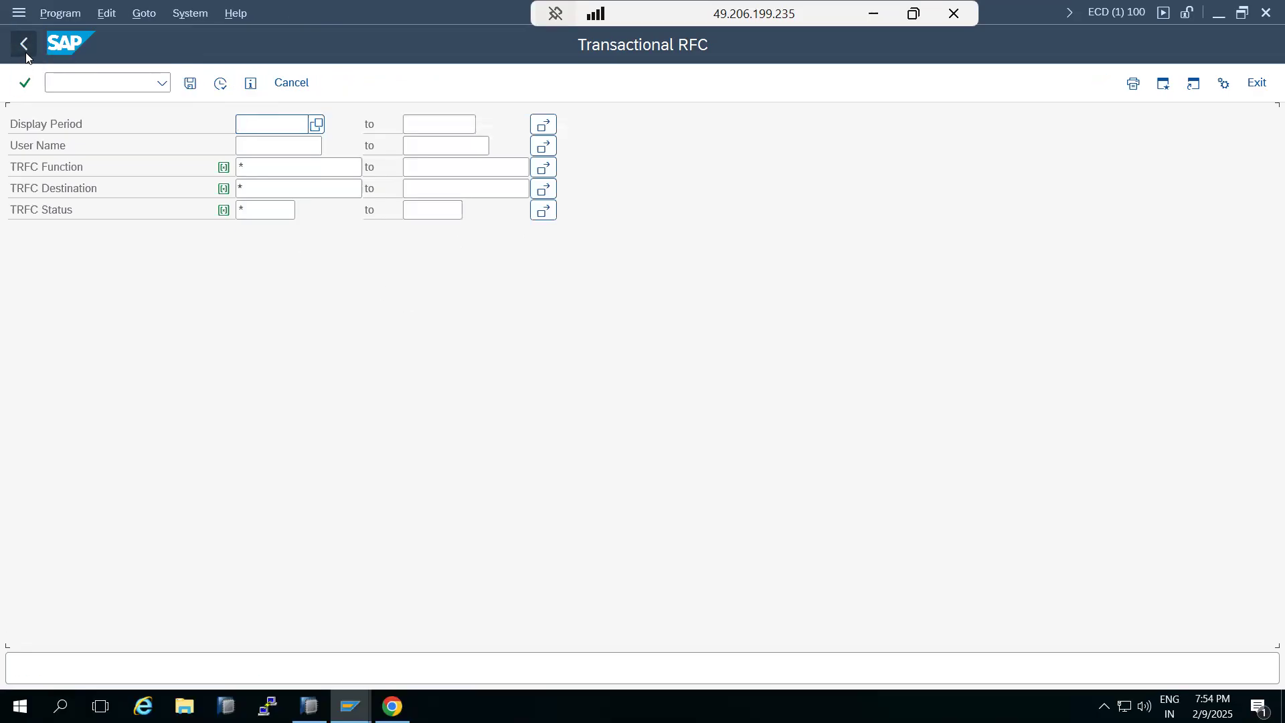
click(221, 84)
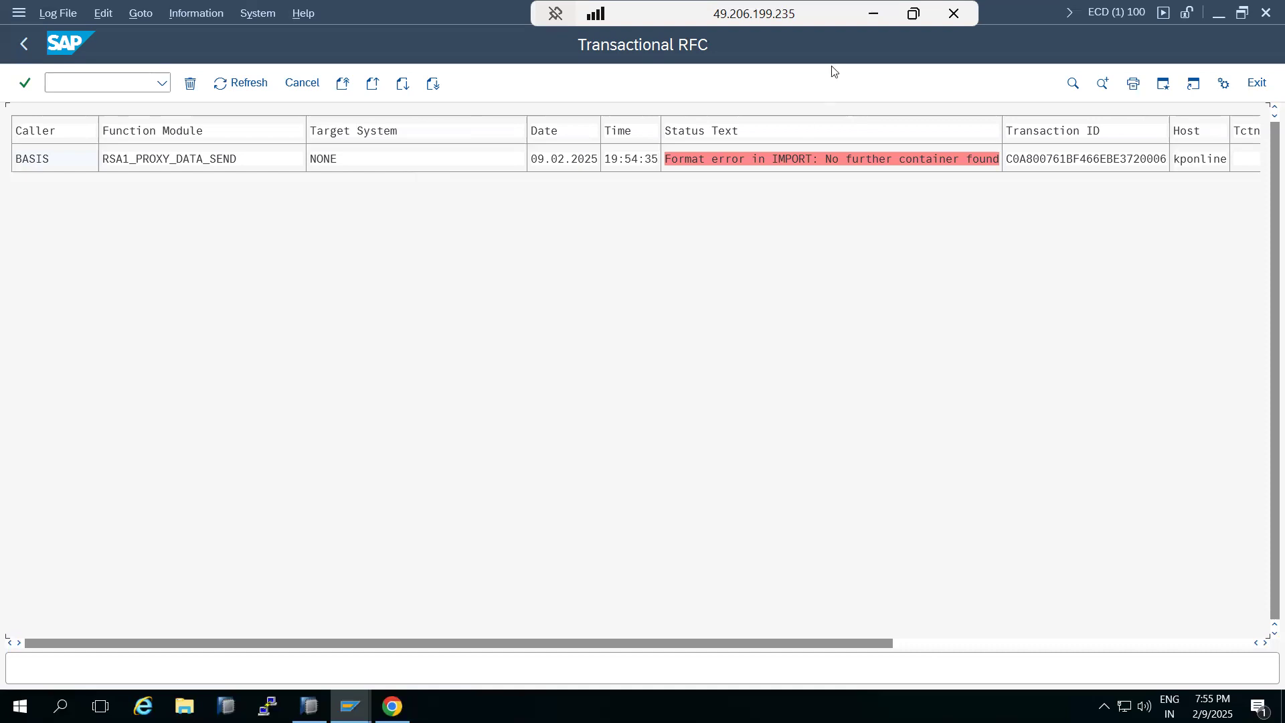
Return to the Paint notes
click(873, 14)
click(270, 356)
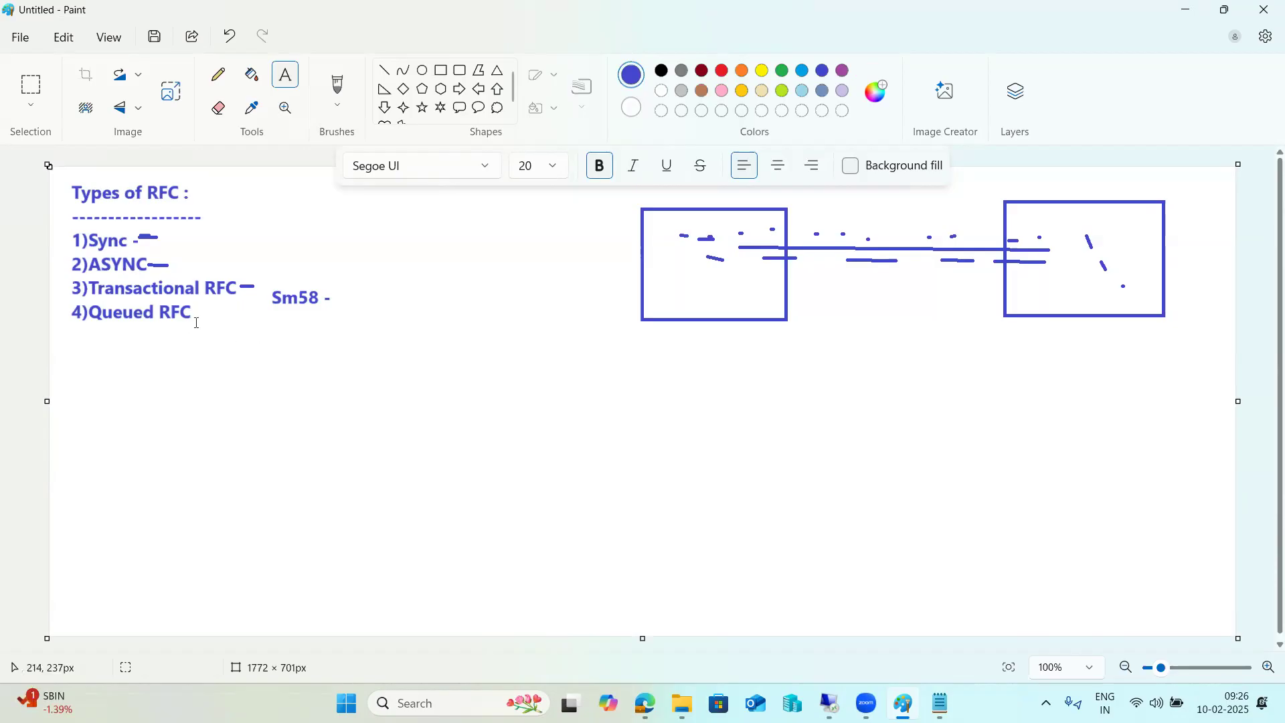
Start a text box below the RFC list in the notes, then open transaction SMQ1 and refresh the outbound queue monitor
drag(196, 322, 447, 582)
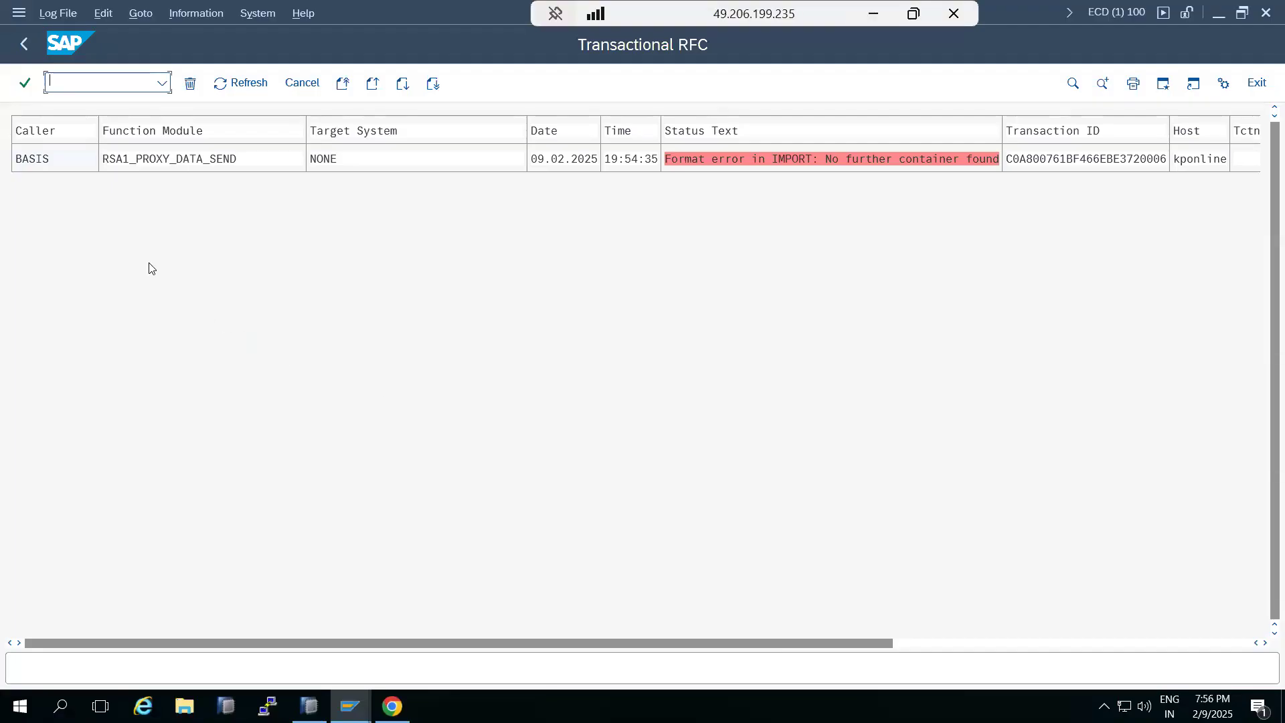
text(/nsmq1)
key(Return)
key(Delete)
click(221, 83)
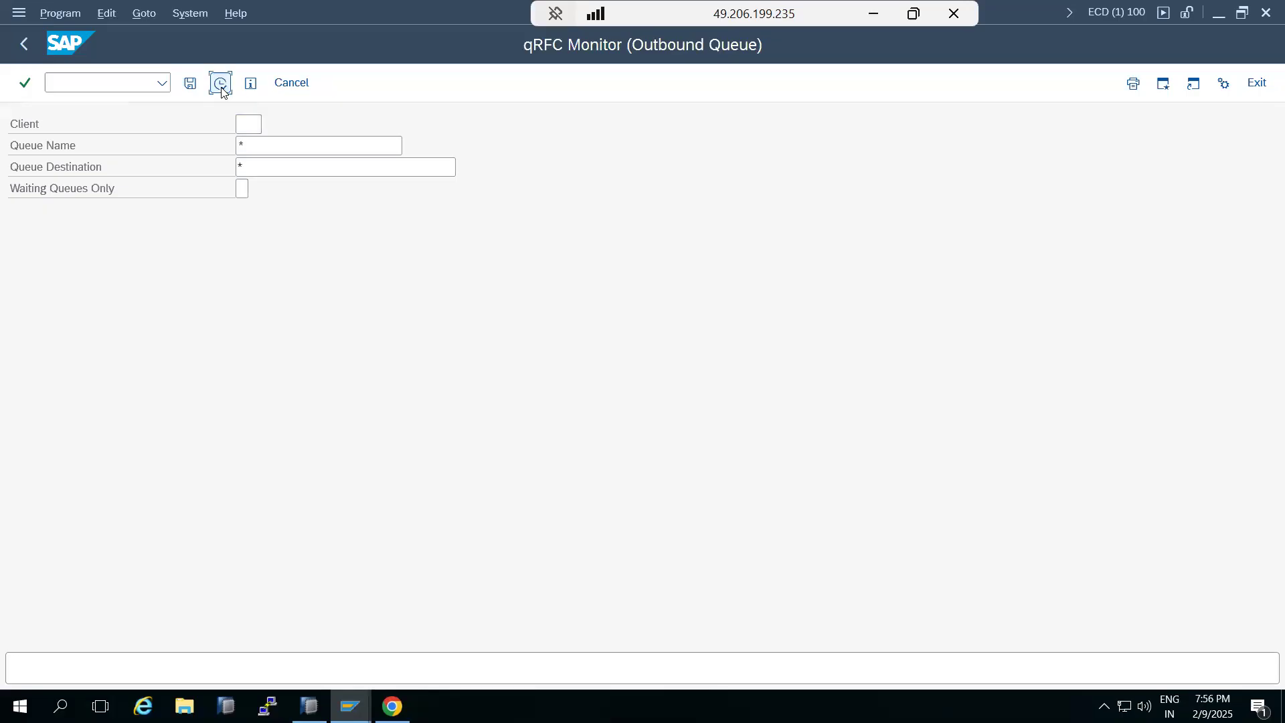
Write 'SMq1- outbound queues' and 'SMQ2 - inbound queues' on two lines in the notes text box
click(866, 21)
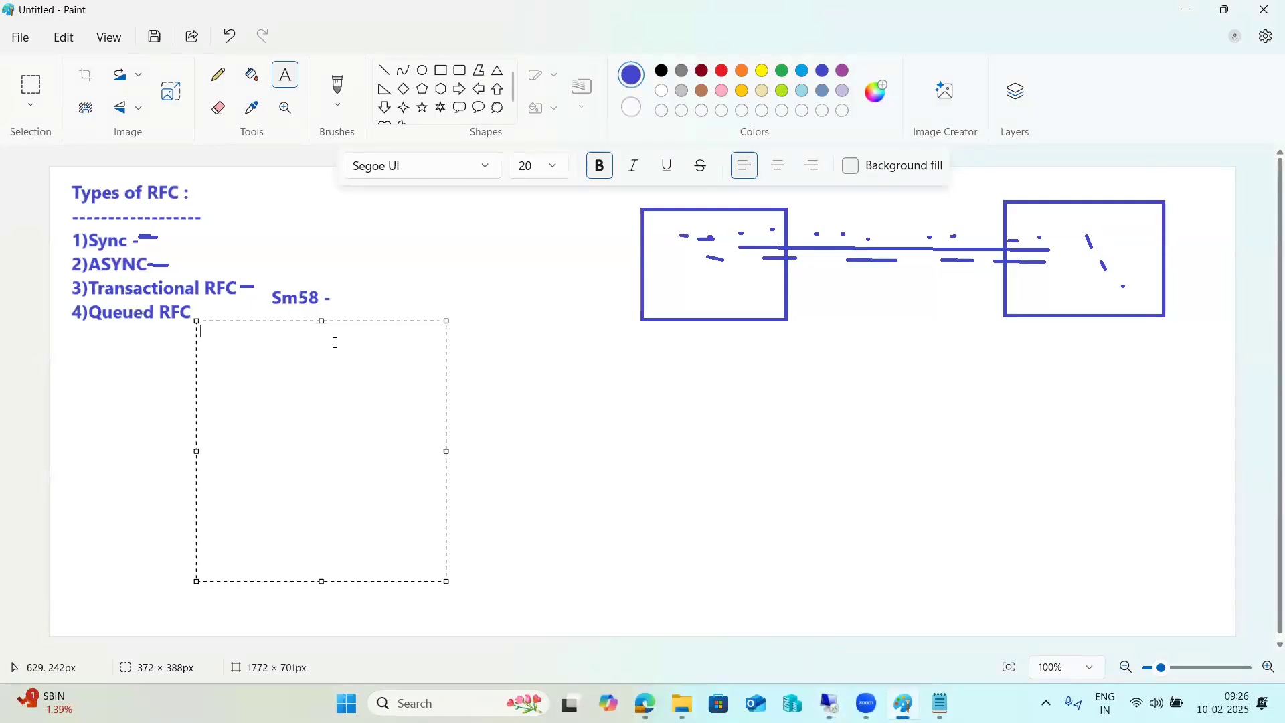
text(SMq1- outbound queues)
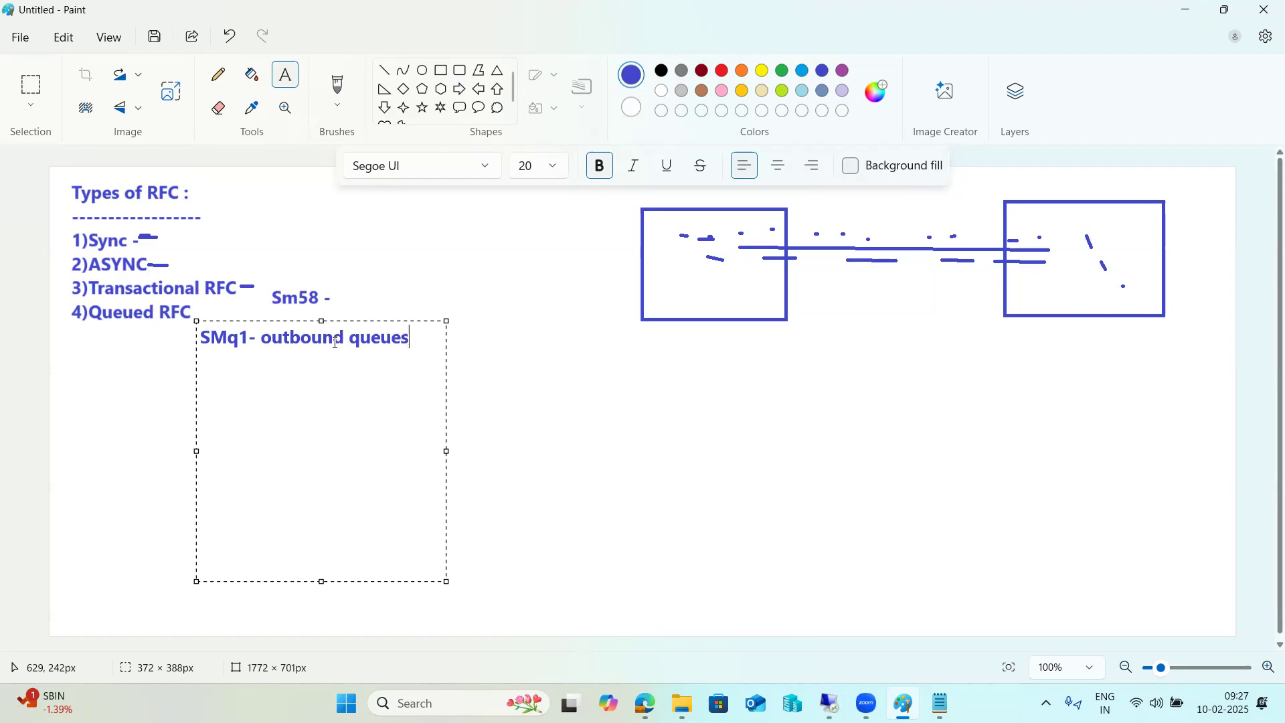
key(Return)
text(SMQ2 - in)
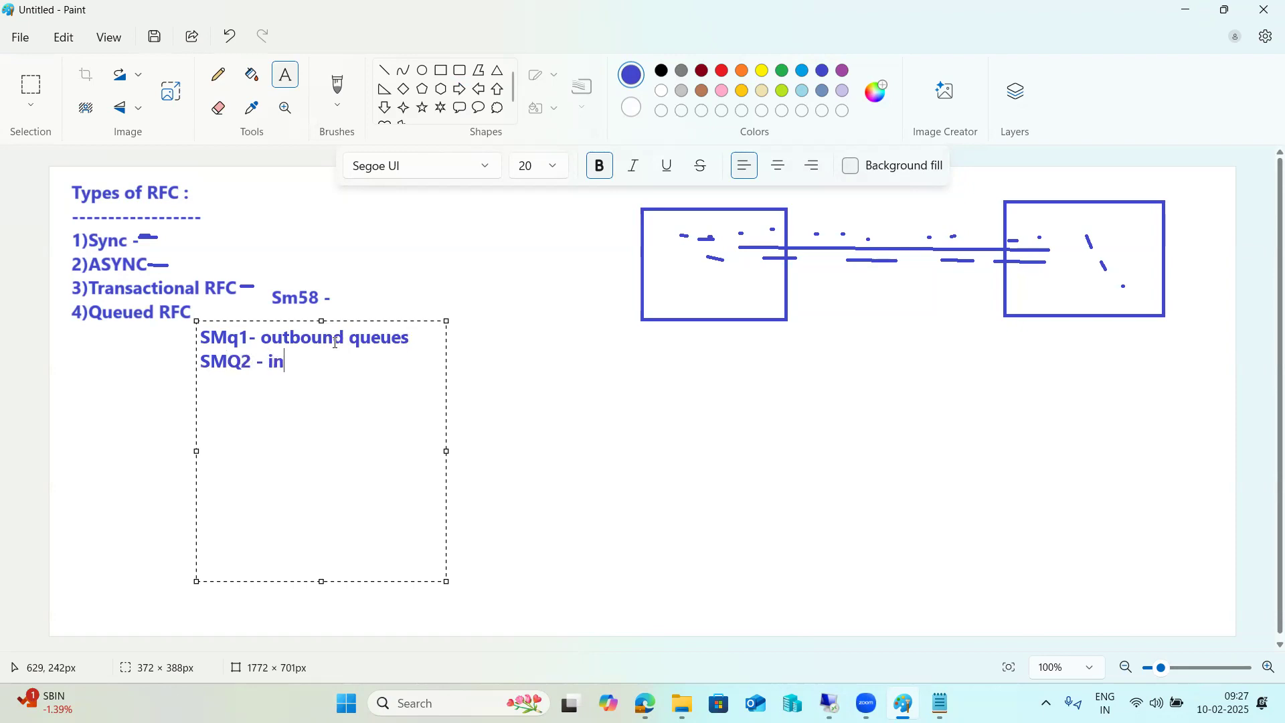
text(bond queues)
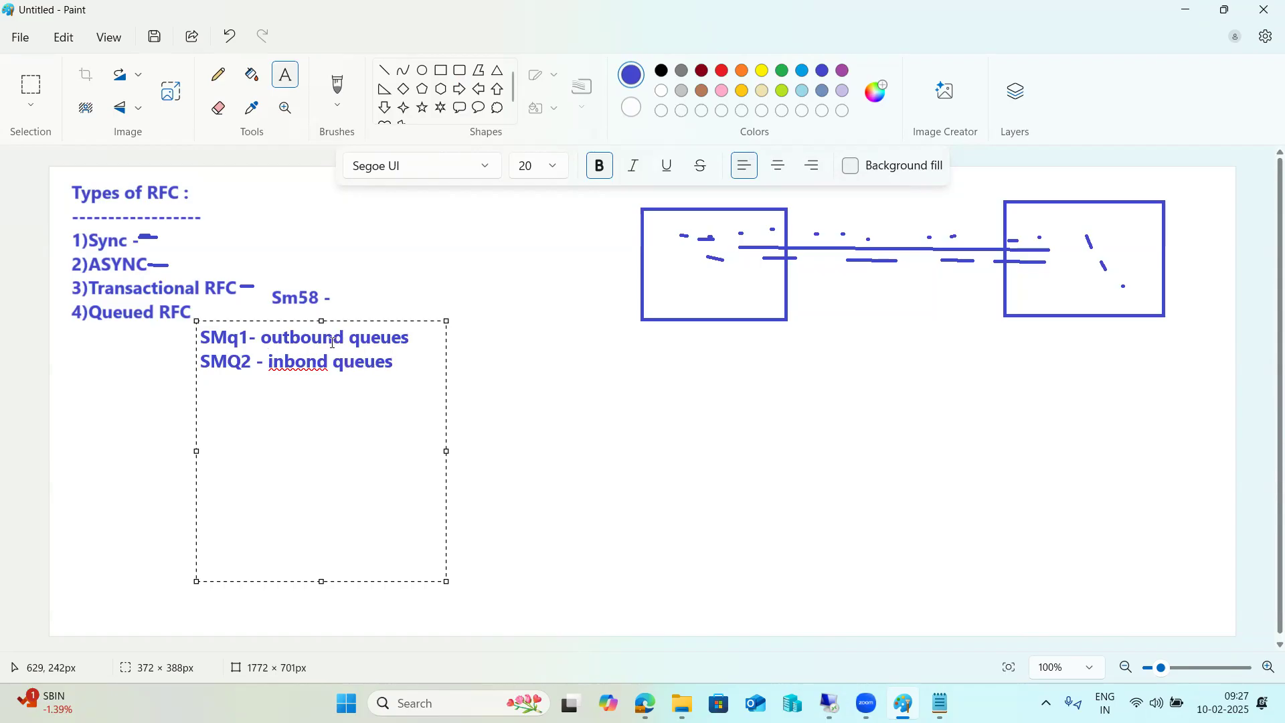
click(305, 362)
text(u)
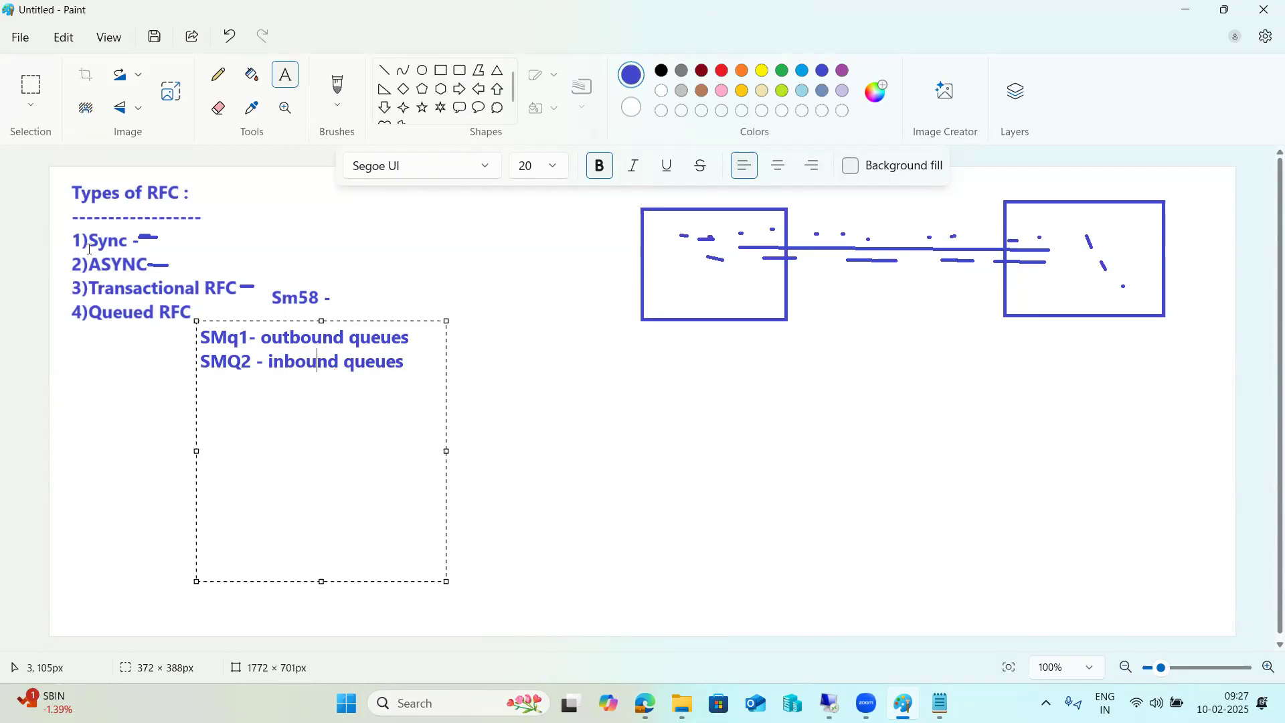
click(91, 336)
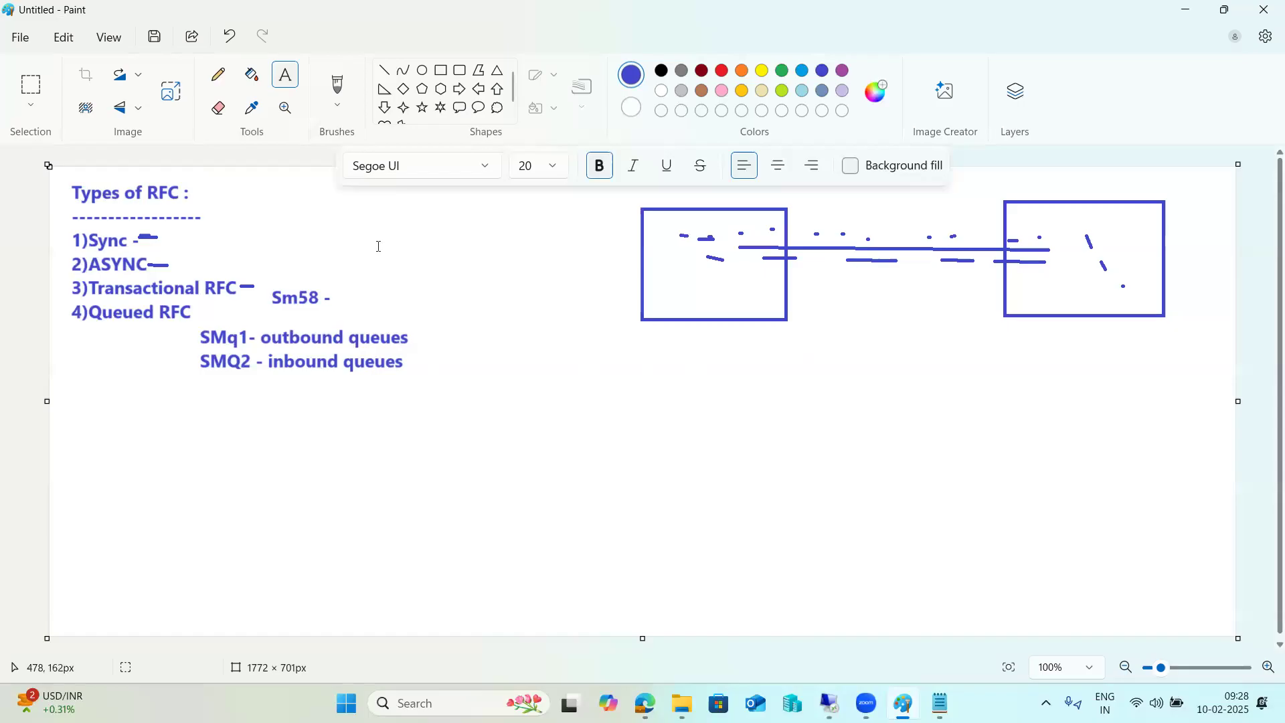
Draw two rectangles below the notes, one on the left and one on the right, representing two systems
click(440, 71)
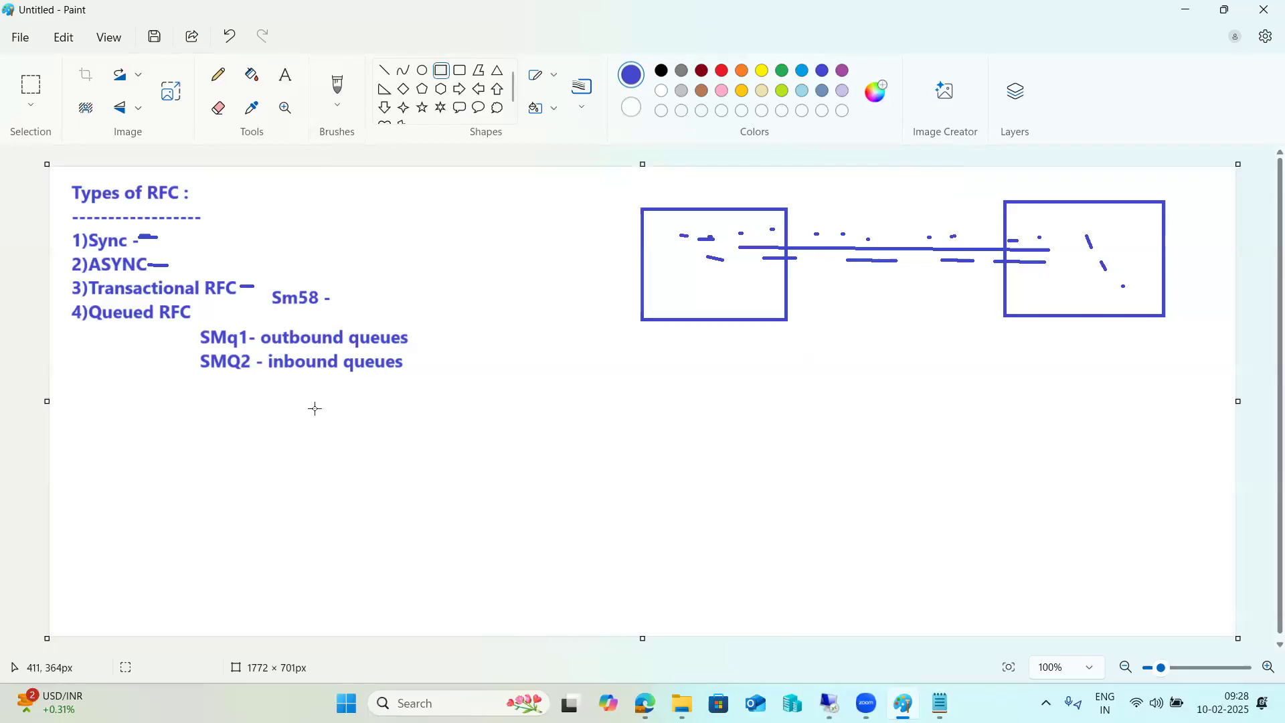
drag(289, 380, 481, 535)
drag(867, 377, 1071, 547)
click(794, 508)
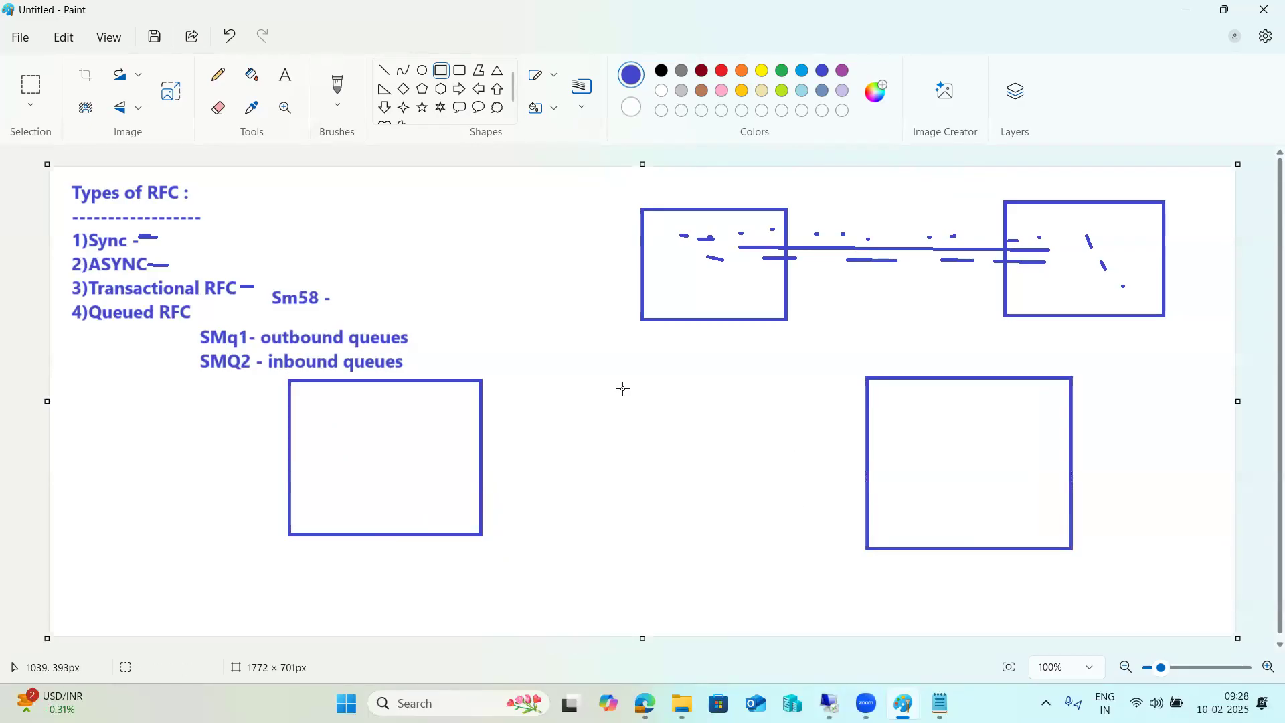
Draw small ellipses at the upper corners of both rectangles to represent queues
click(422, 70)
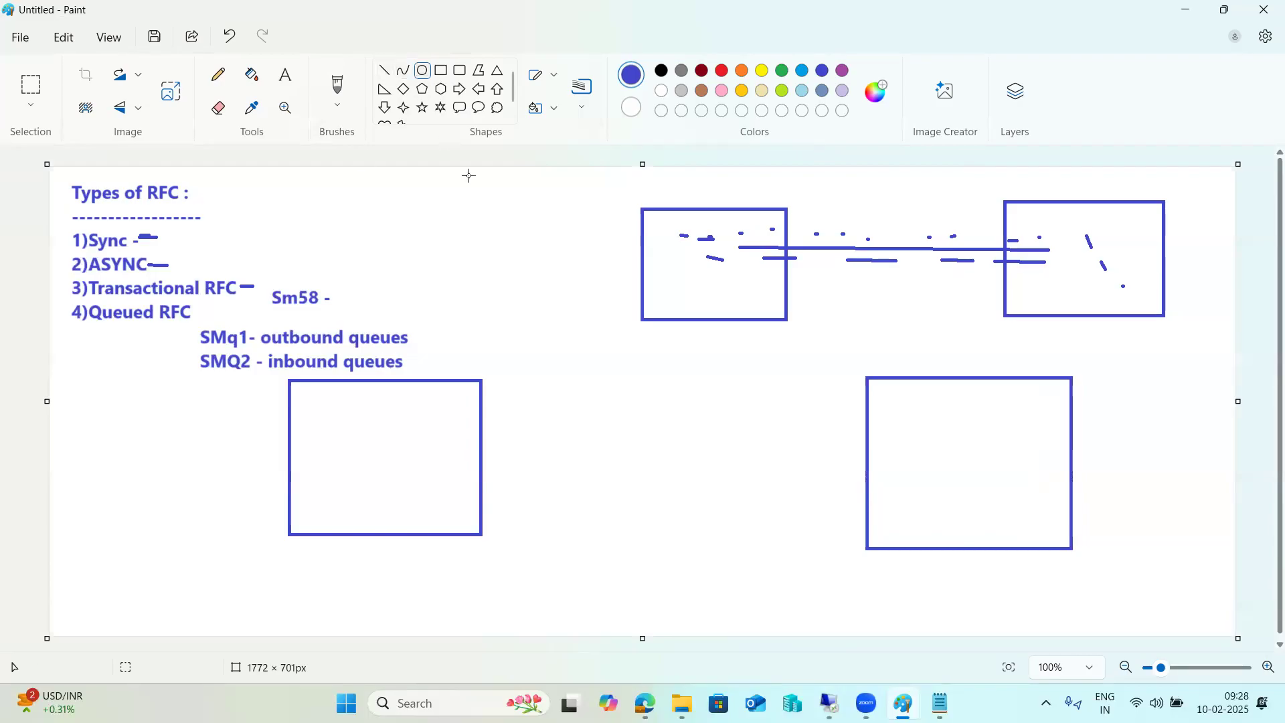
drag(869, 377, 889, 434)
drag(1073, 380, 1114, 426)
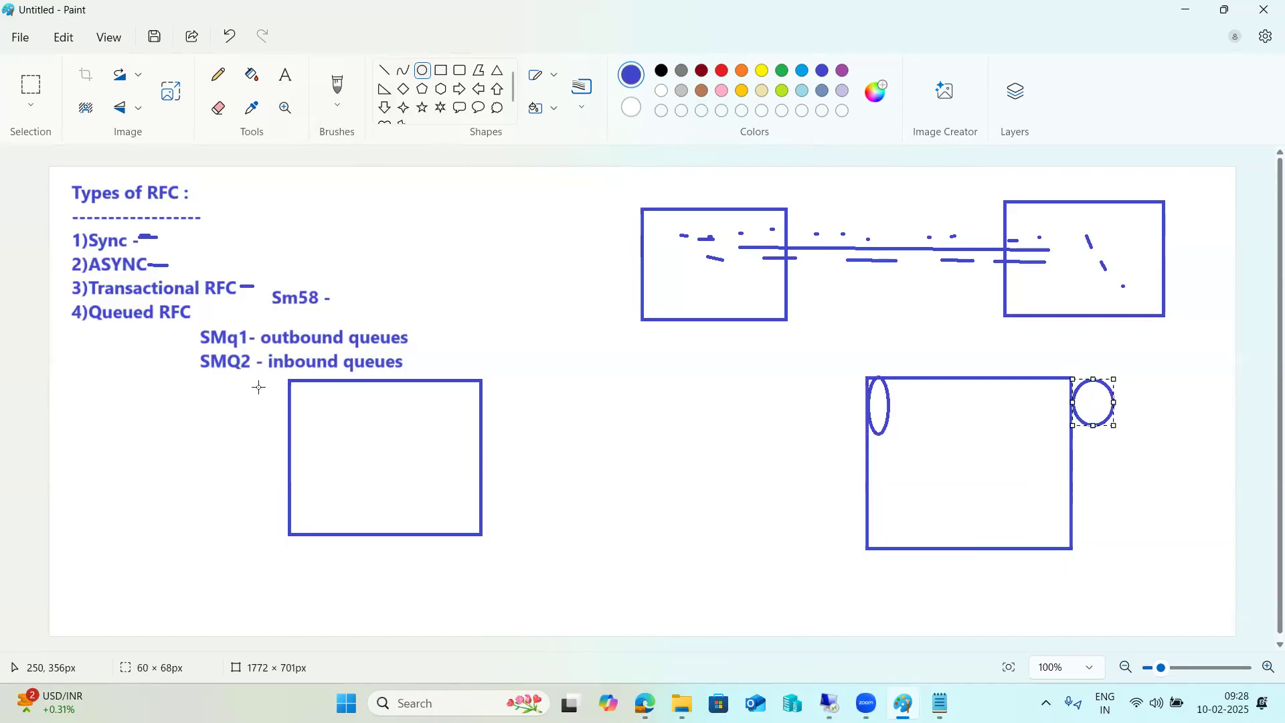
drag(290, 379, 313, 413)
drag(482, 380, 528, 416)
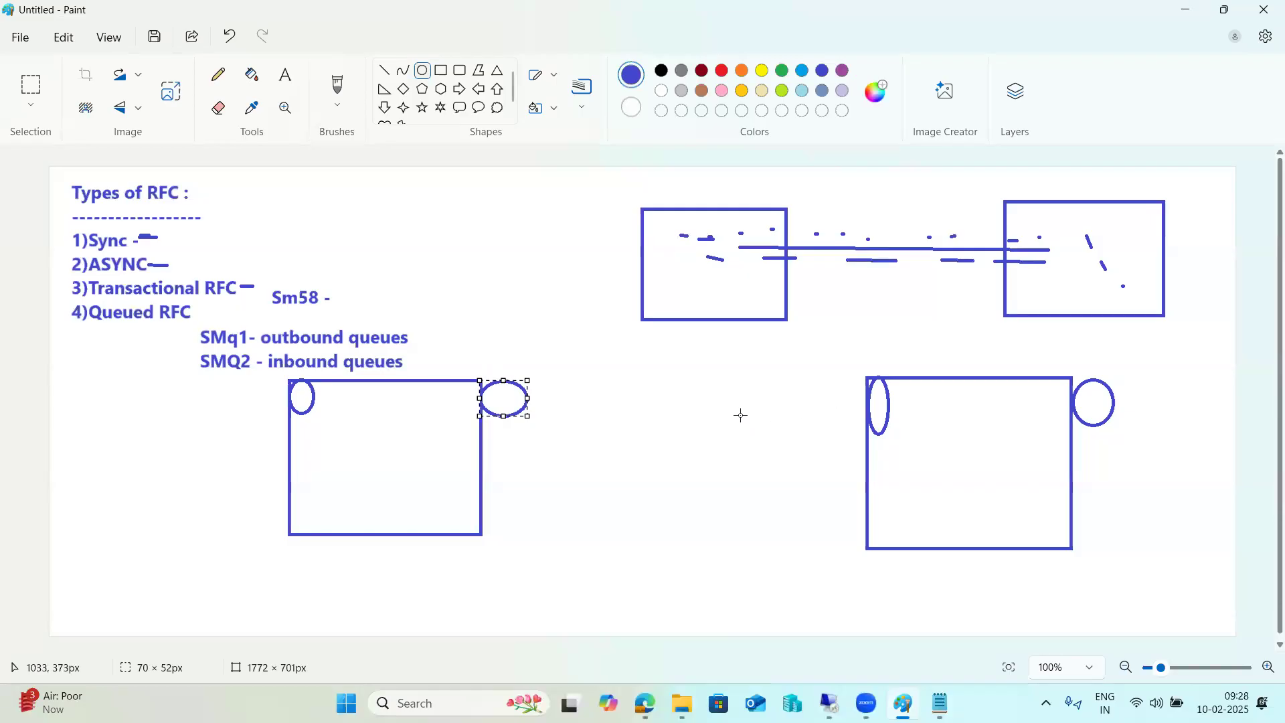
Draw a dashed line from inside the left box through its queue ellipse to the right box's queue and inside
click(385, 70)
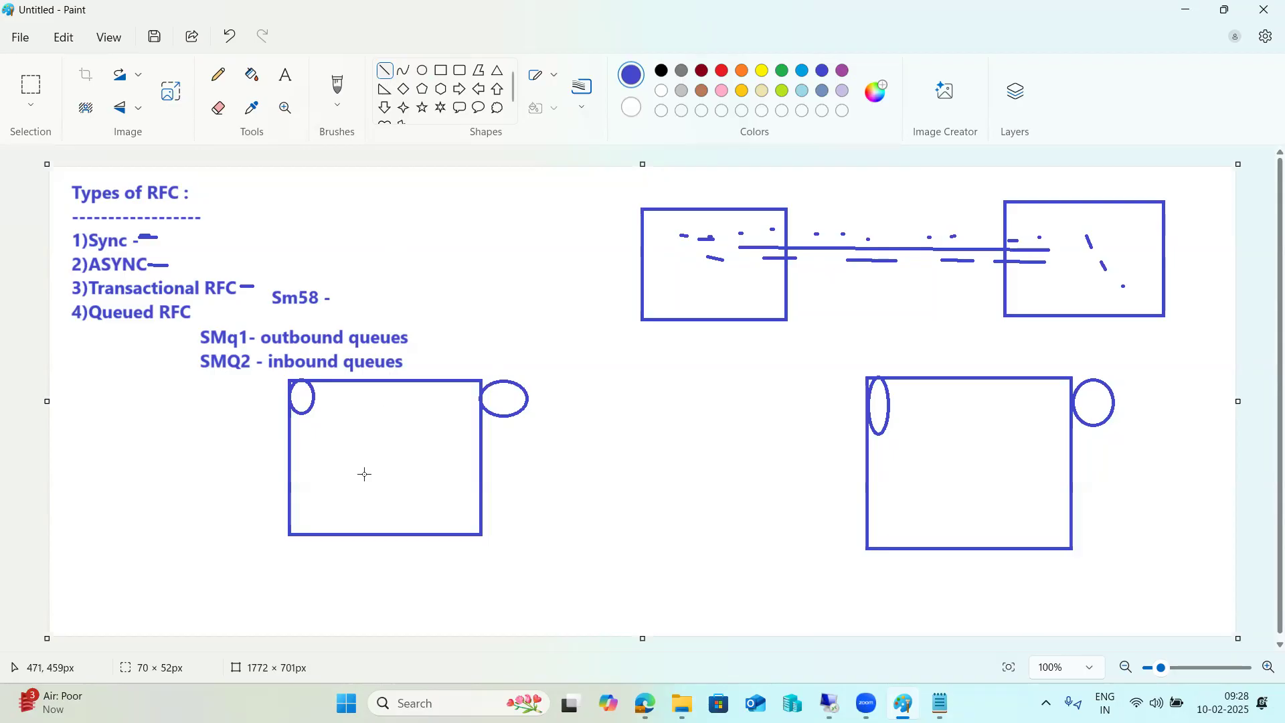
drag(365, 478, 433, 430)
mouse_move(443, 422)
mouse_down()
mouse_move(515, 399)
mouse_move(663, 399)
mouse_up()
click(528, 399)
drag(687, 400, 732, 398)
drag(757, 399, 774, 402)
mouse_move(797, 405)
mouse_down()
mouse_move(873, 415)
mouse_move(928, 477)
mouse_up()
drag(955, 496, 956, 502)
click(971, 514)
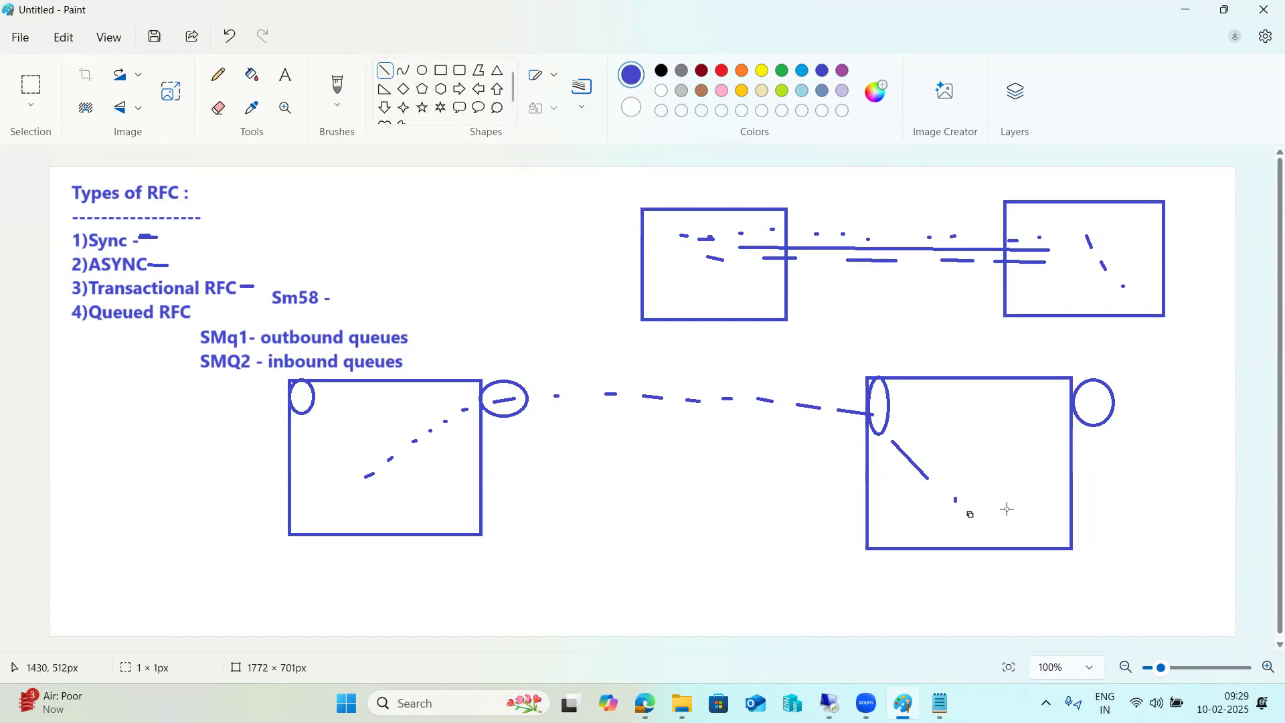
Draw a dashed return path from the right box's queue back over the top into the left box
mouse_move(1015, 489)
mouse_down()
mouse_move(1124, 374)
mouse_move(1095, 360)
mouse_up()
click(1126, 378)
click(1013, 328)
drag(961, 339, 803, 342)
click(820, 342)
drag(768, 342, 731, 341)
drag(676, 337, 566, 334)
drag(546, 333, 493, 332)
drag(466, 338, 429, 345)
mouse_move(411, 346)
mouse_down()
mouse_move(303, 387)
mouse_move(333, 435)
mouse_move(313, 401)
mouse_move(326, 458)
mouse_up()
click(302, 379)
click(322, 481)
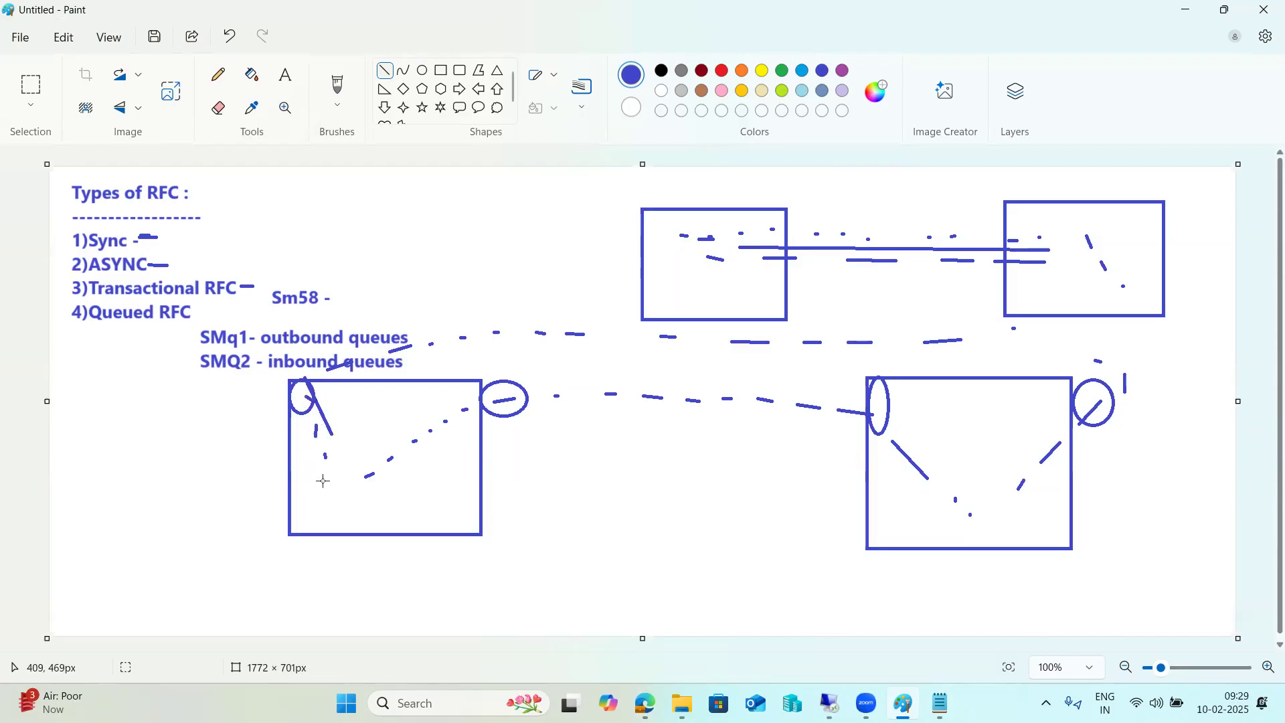
Label the left box's outgoing queue 'OUT' and the incoming side inside the left box 'IN'
click(285, 75)
click(505, 428)
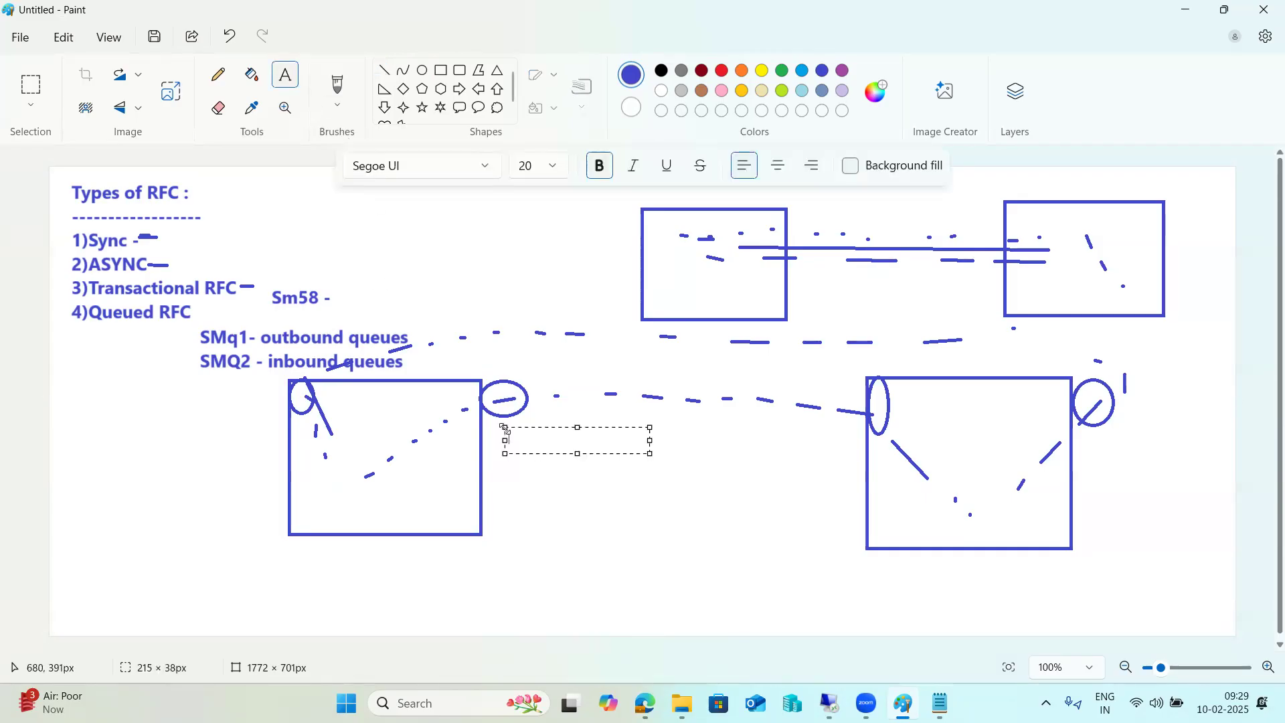
text(OUT)
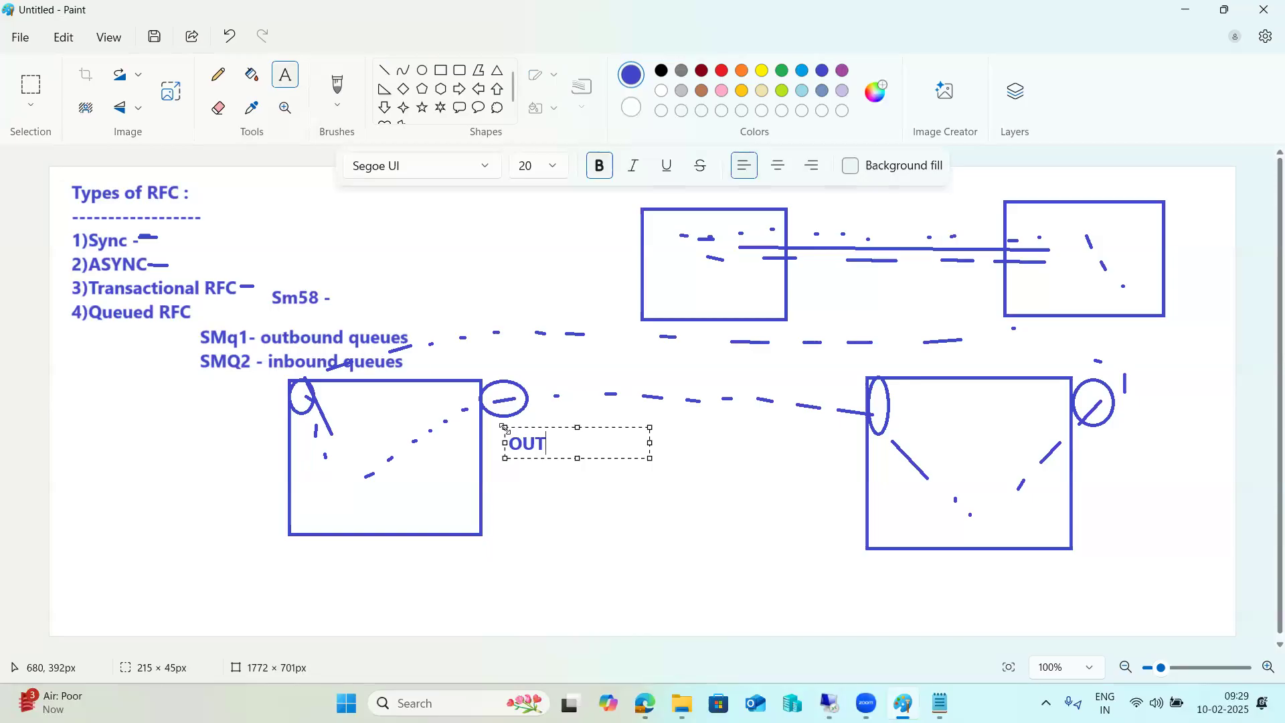
click(307, 414)
click(299, 421)
text(IN)
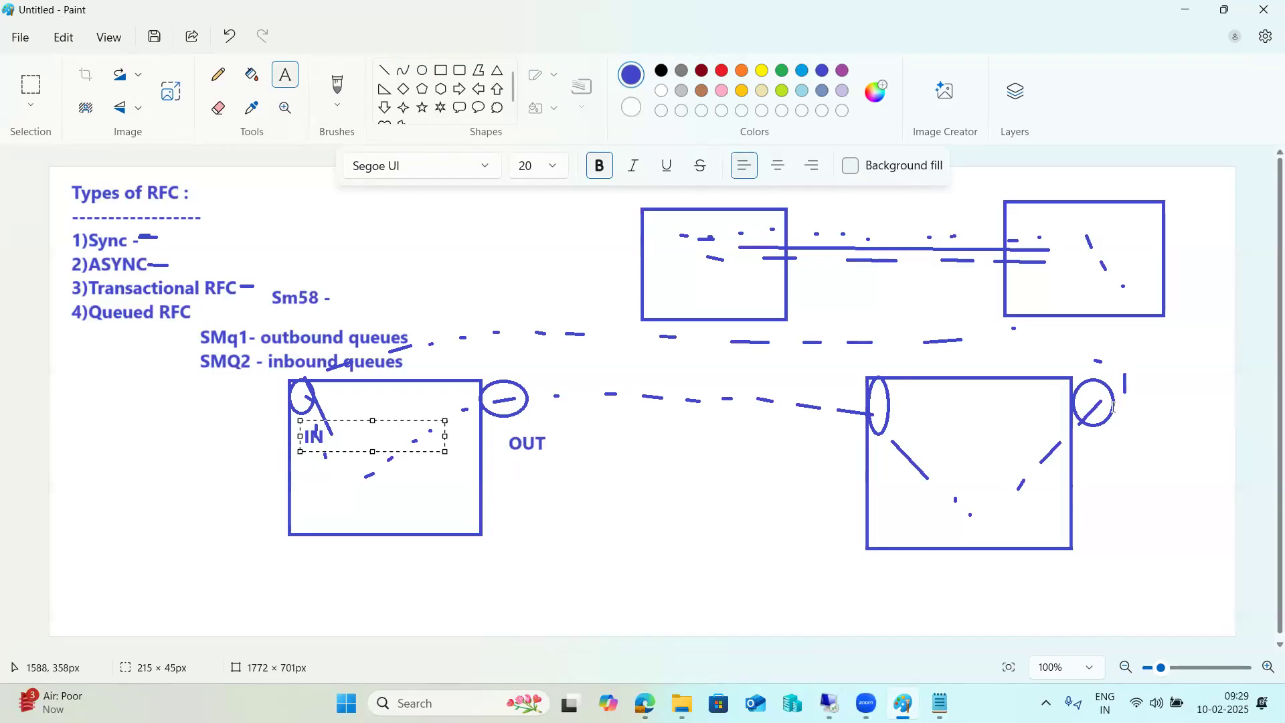
Switch to SAP and open the QIN Scheduler with transaction SMQR
mouse_move(829, 703)
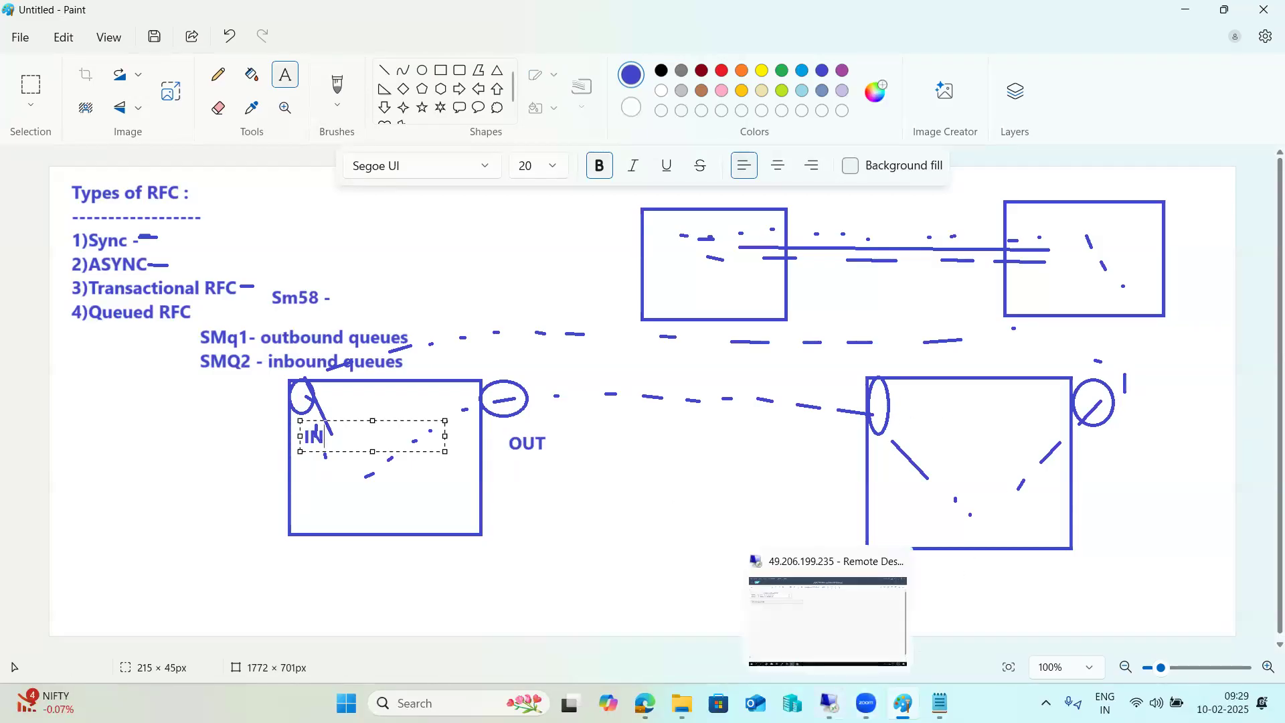
click(790, 642)
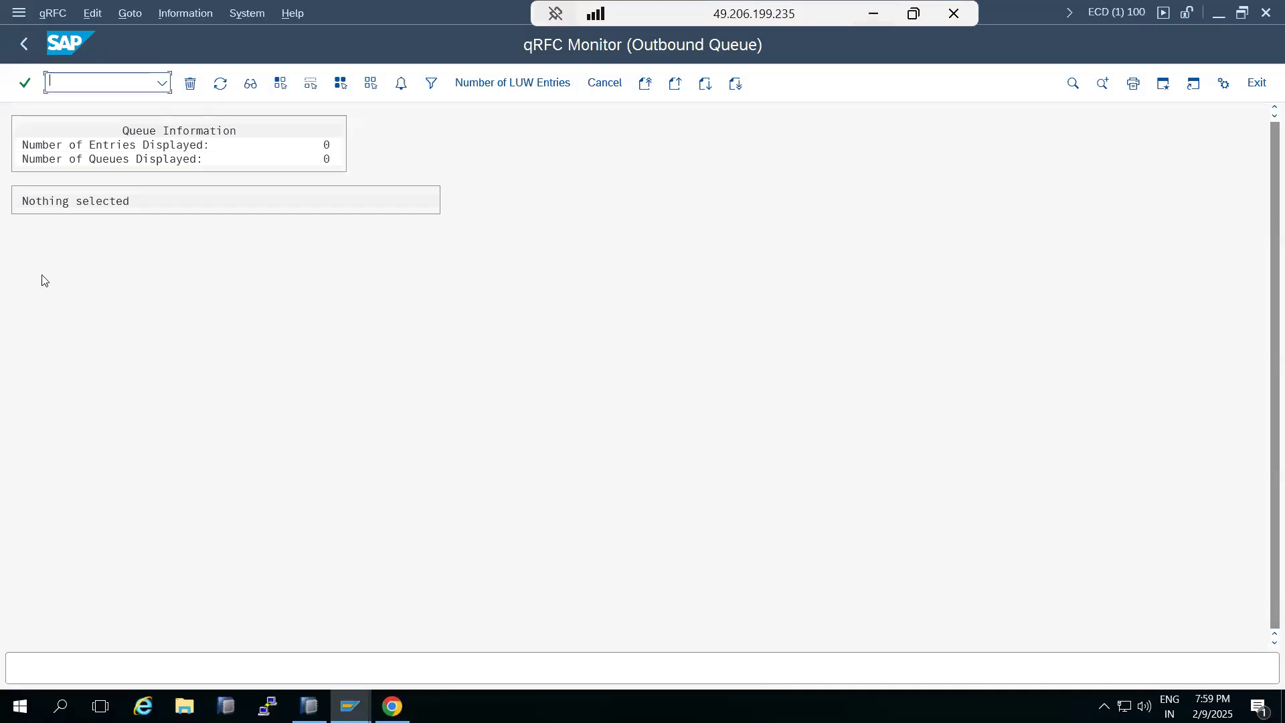
click(31, 39)
click(64, 82)
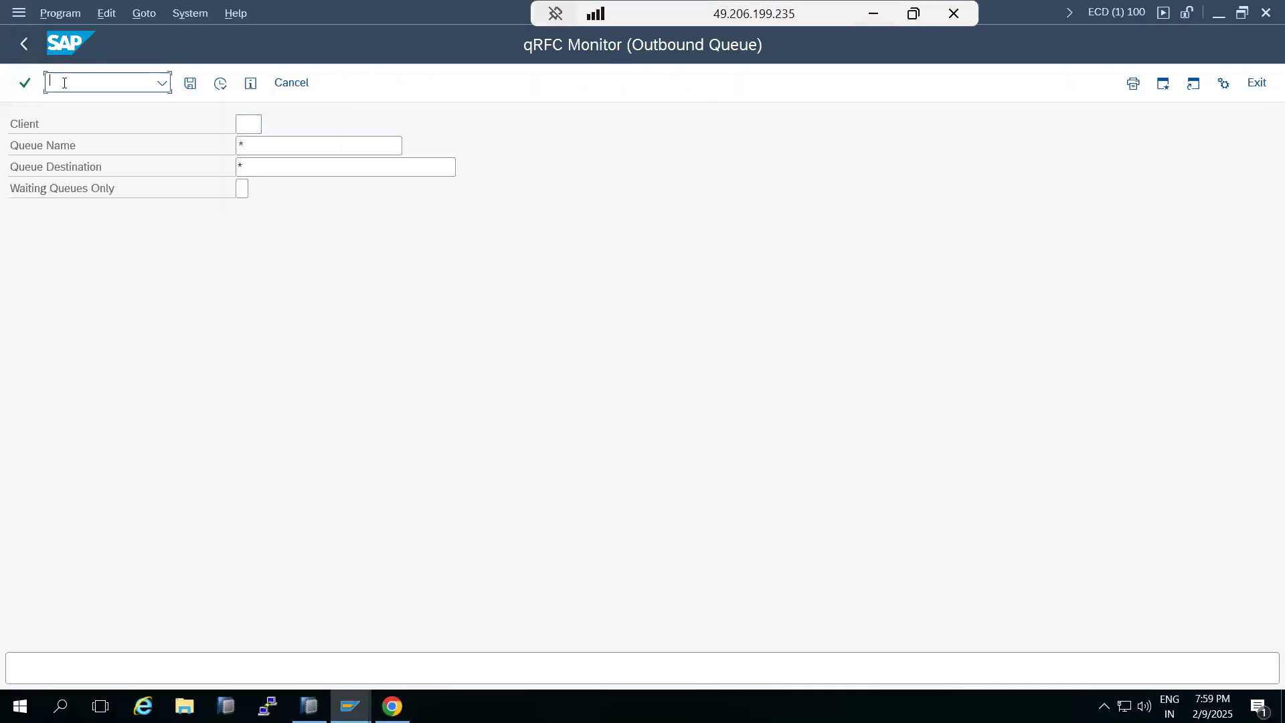
text(/nsmqs)
key(Return)
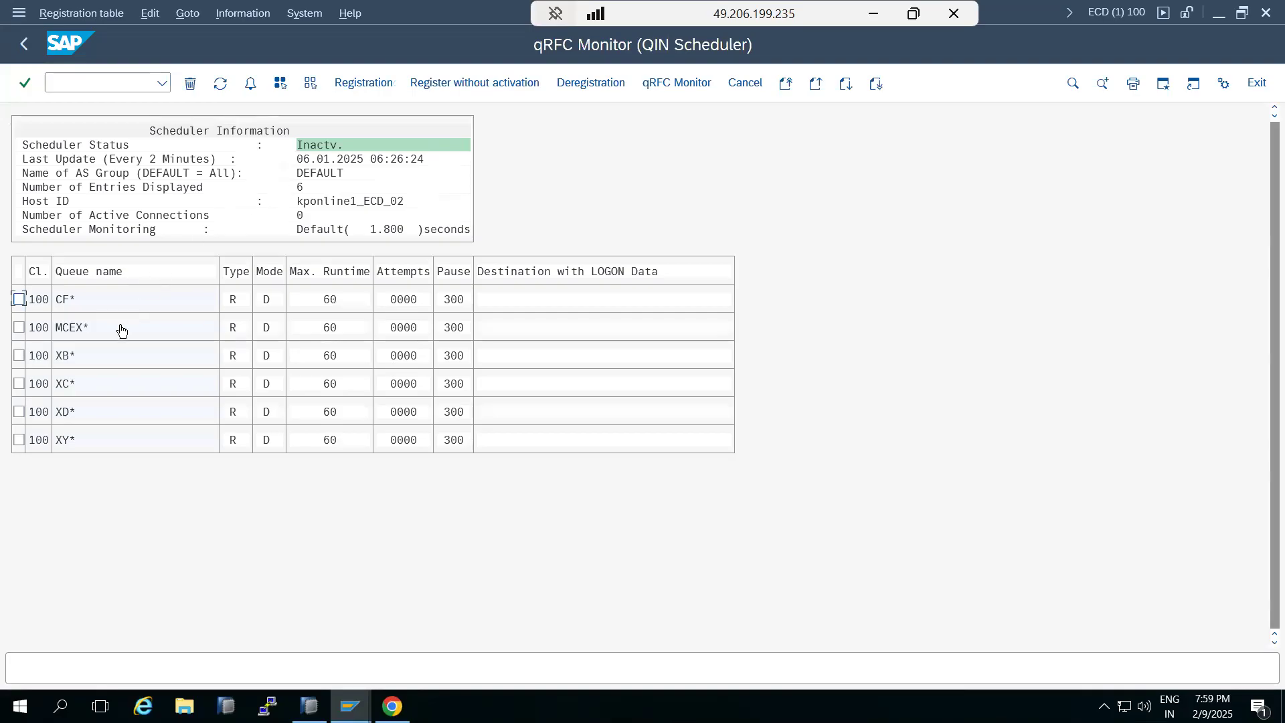
Go back to SAP Easy Access and open the QOUT Scheduler with transaction SMQS
click(870, 17)
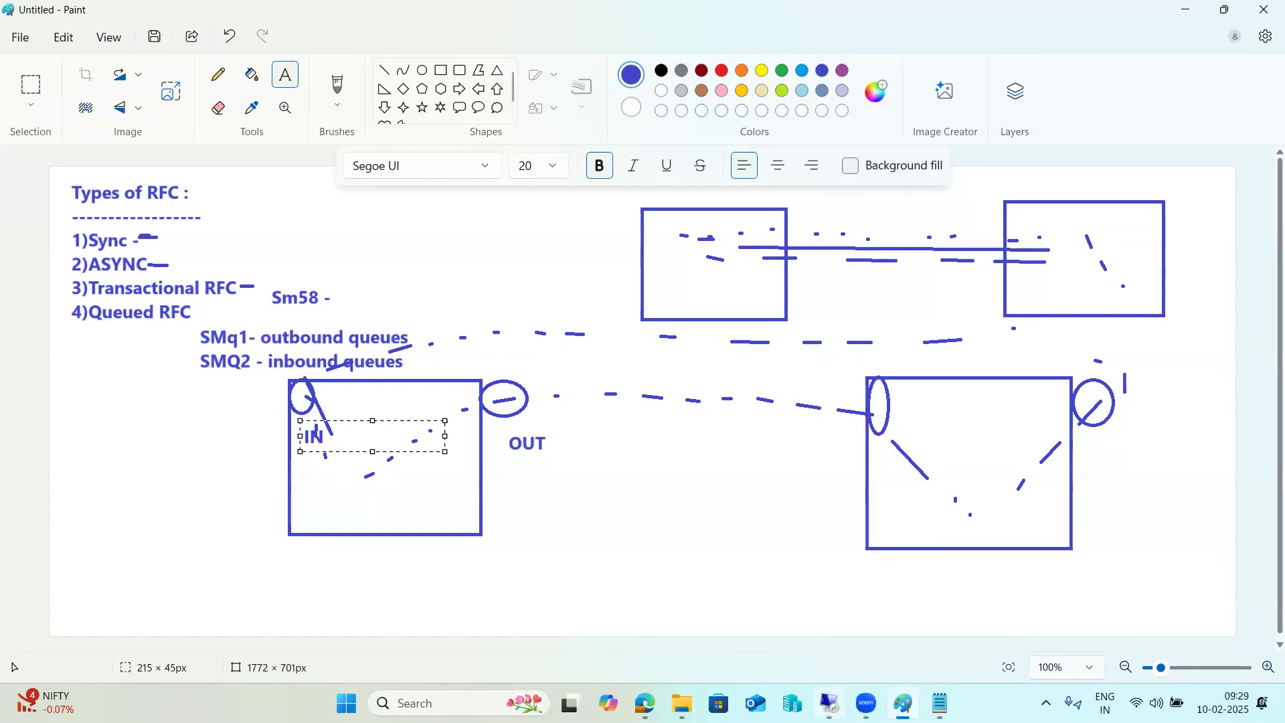
click(829, 703)
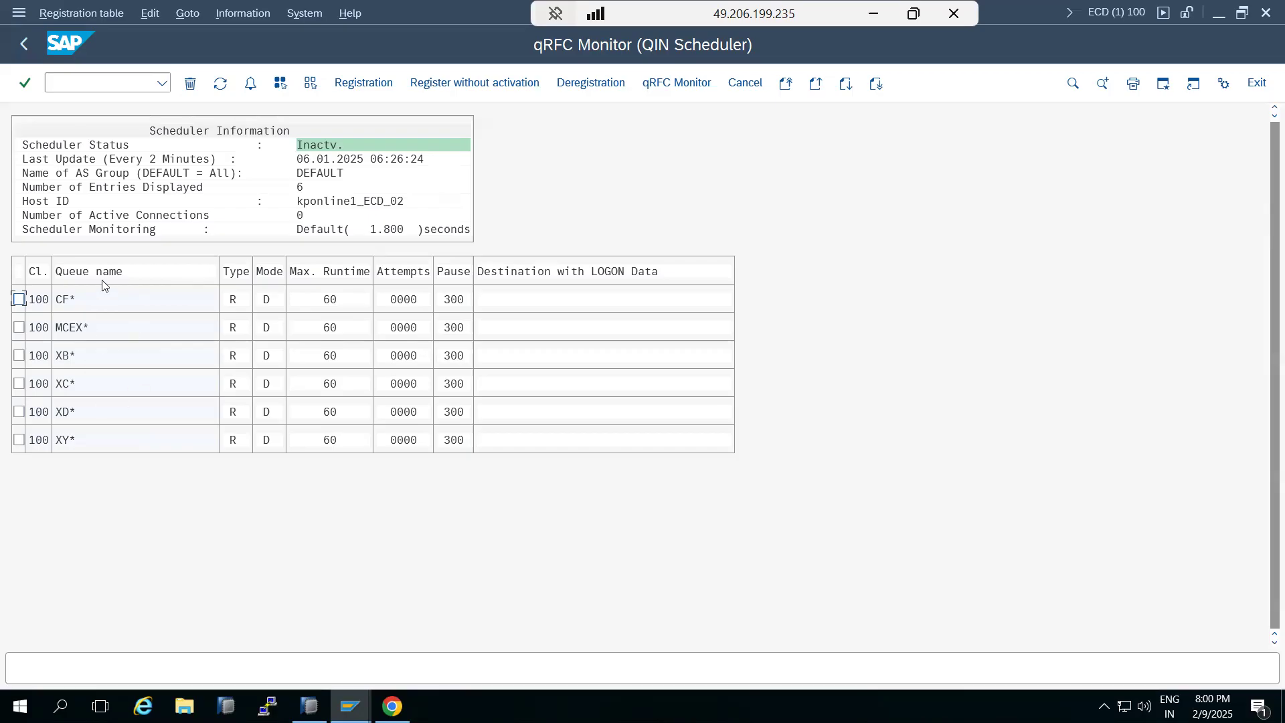
click(24, 44)
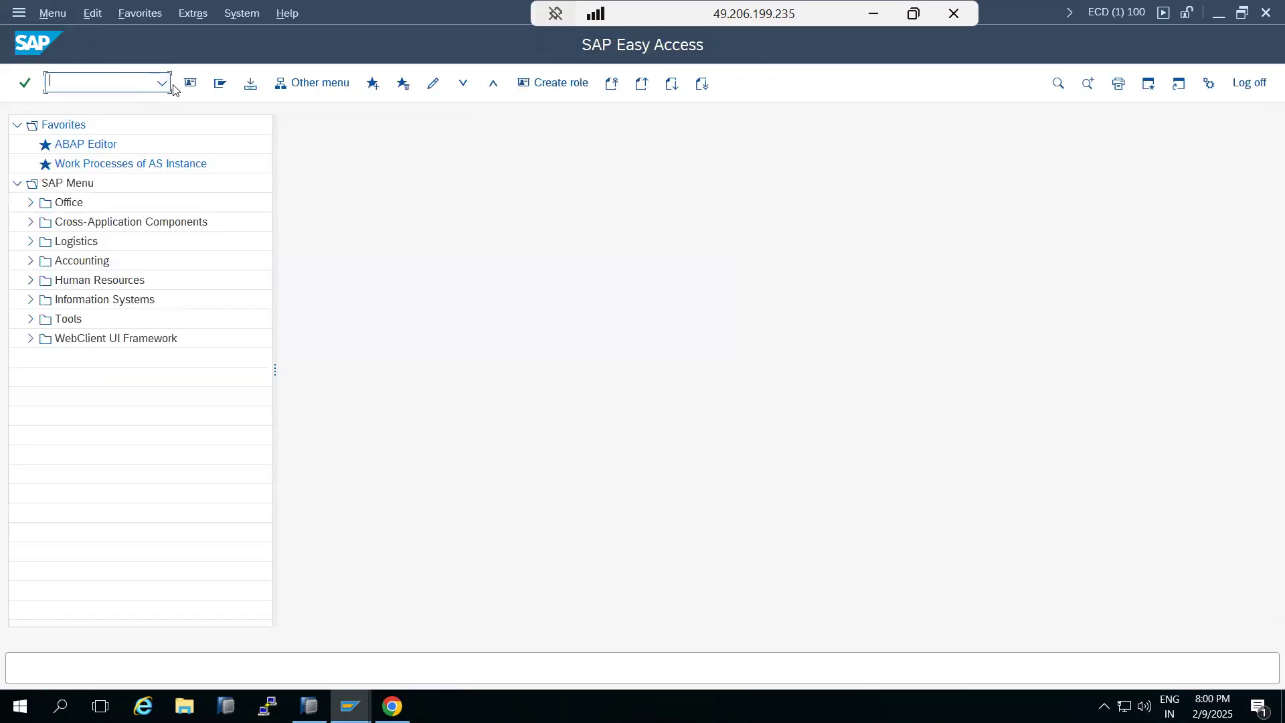
click(162, 83)
click(70, 84)
text(smqs)
key(Return)
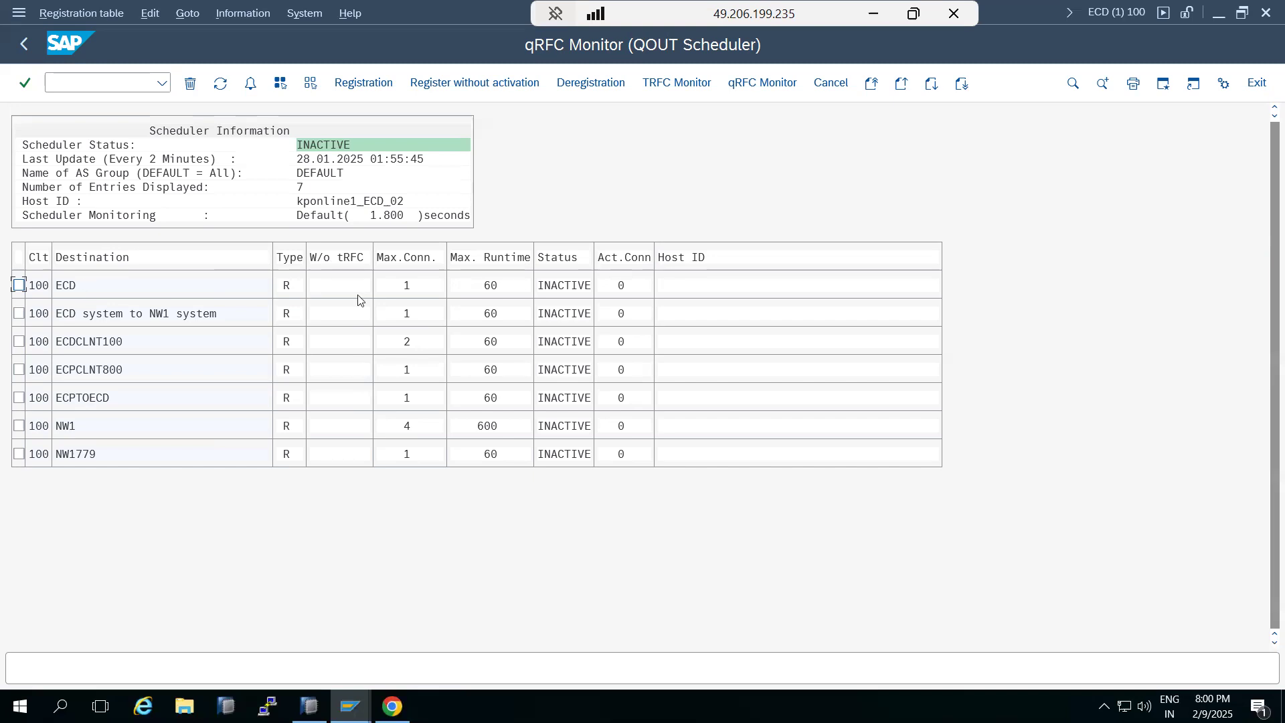
Register destination NW1 in the QOUT Scheduler, picking it from a value-help search for NW1*
click(364, 83)
click(418, 268)
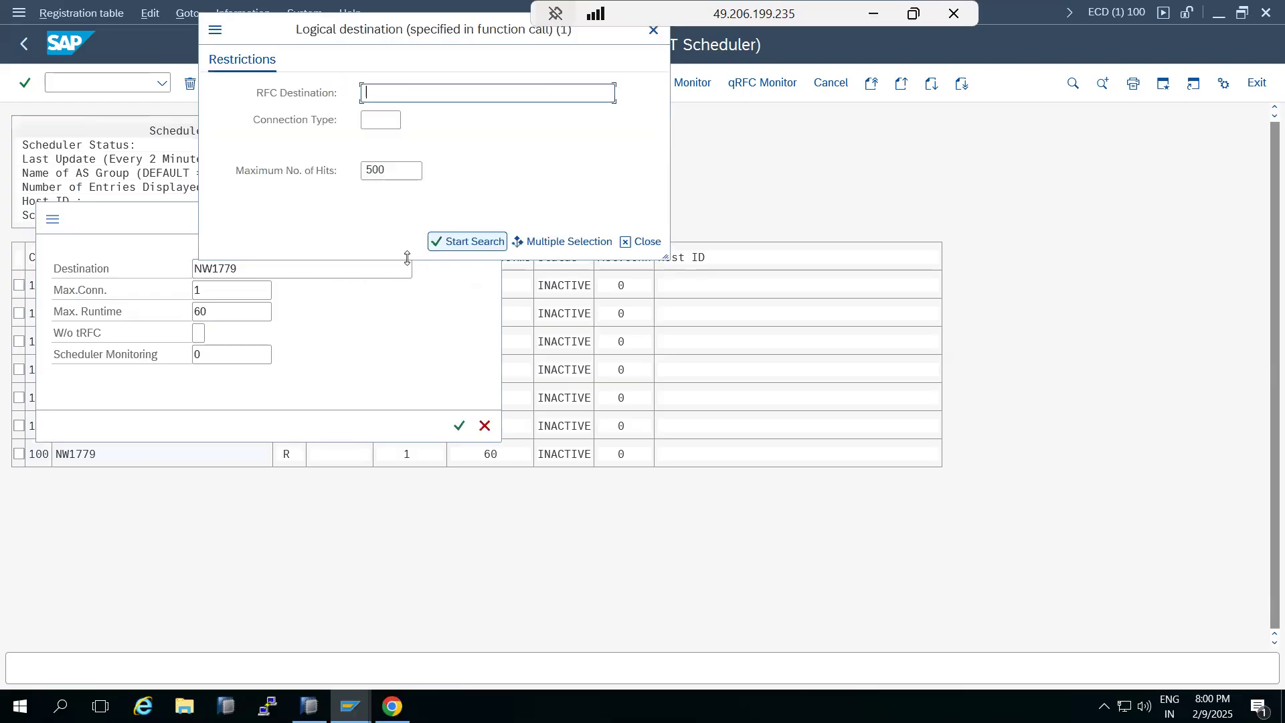
text(NW1*)
key(Return)
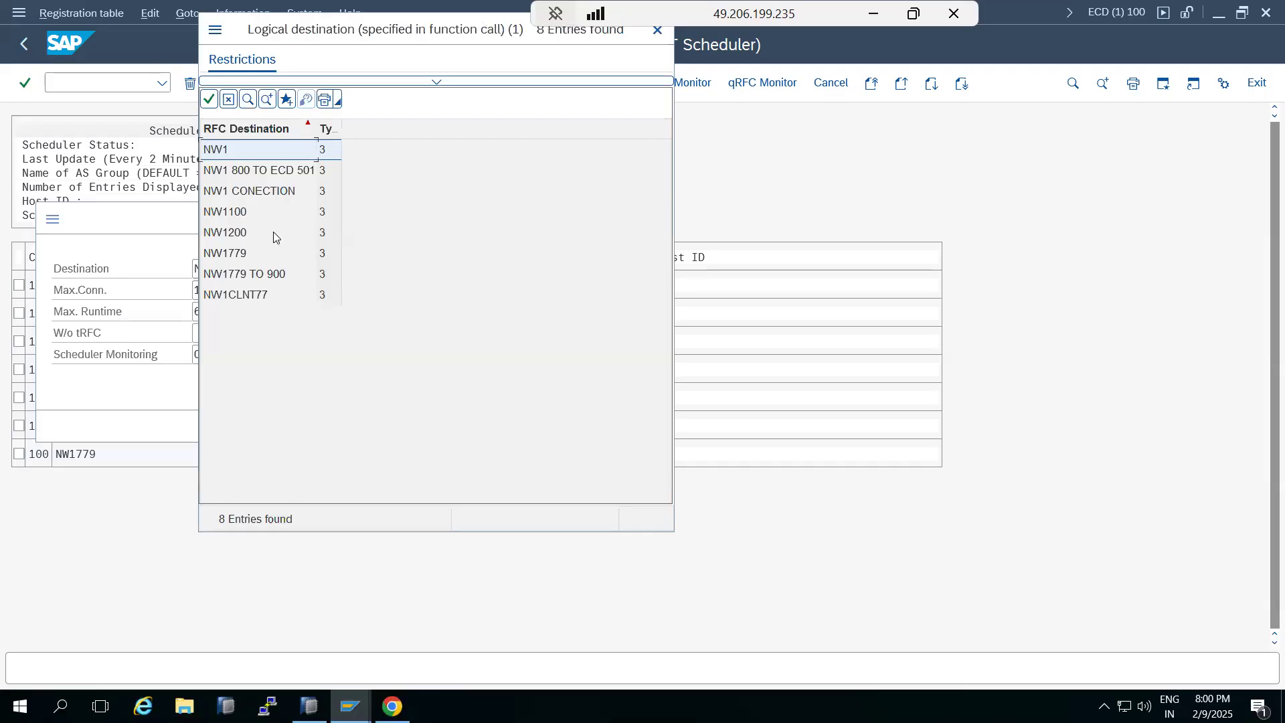
double_click(214, 149)
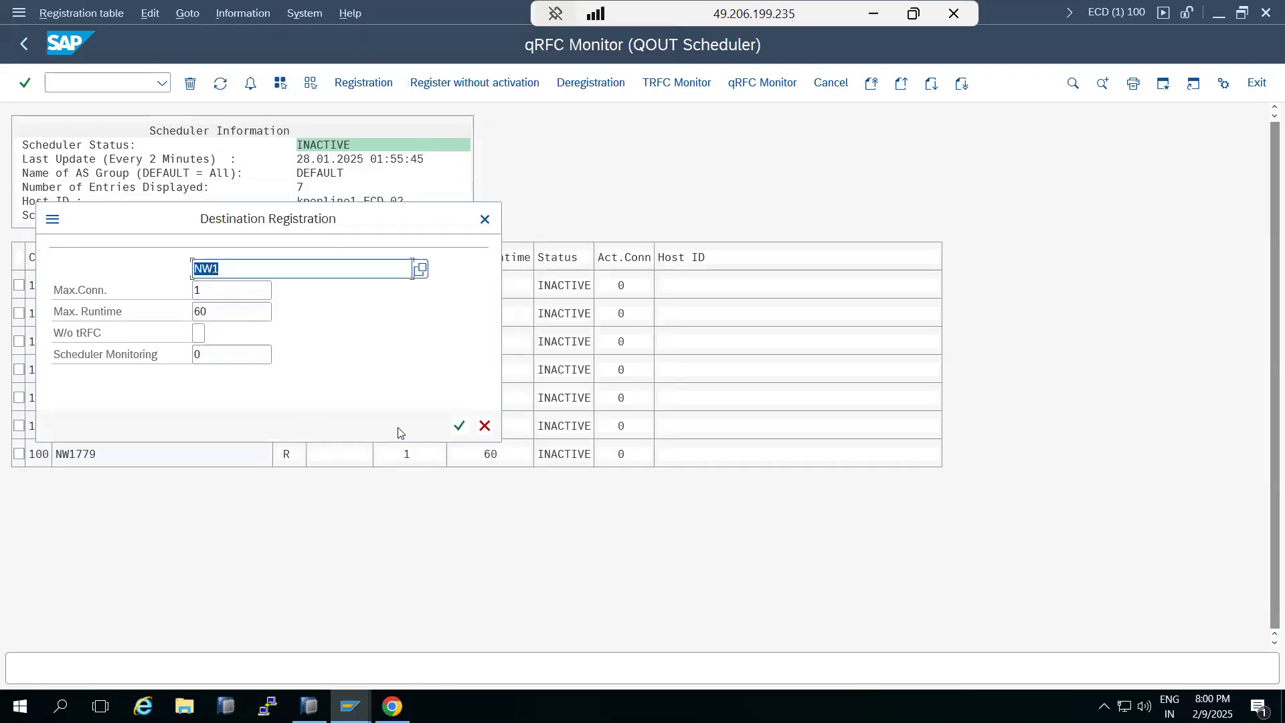
click(460, 425)
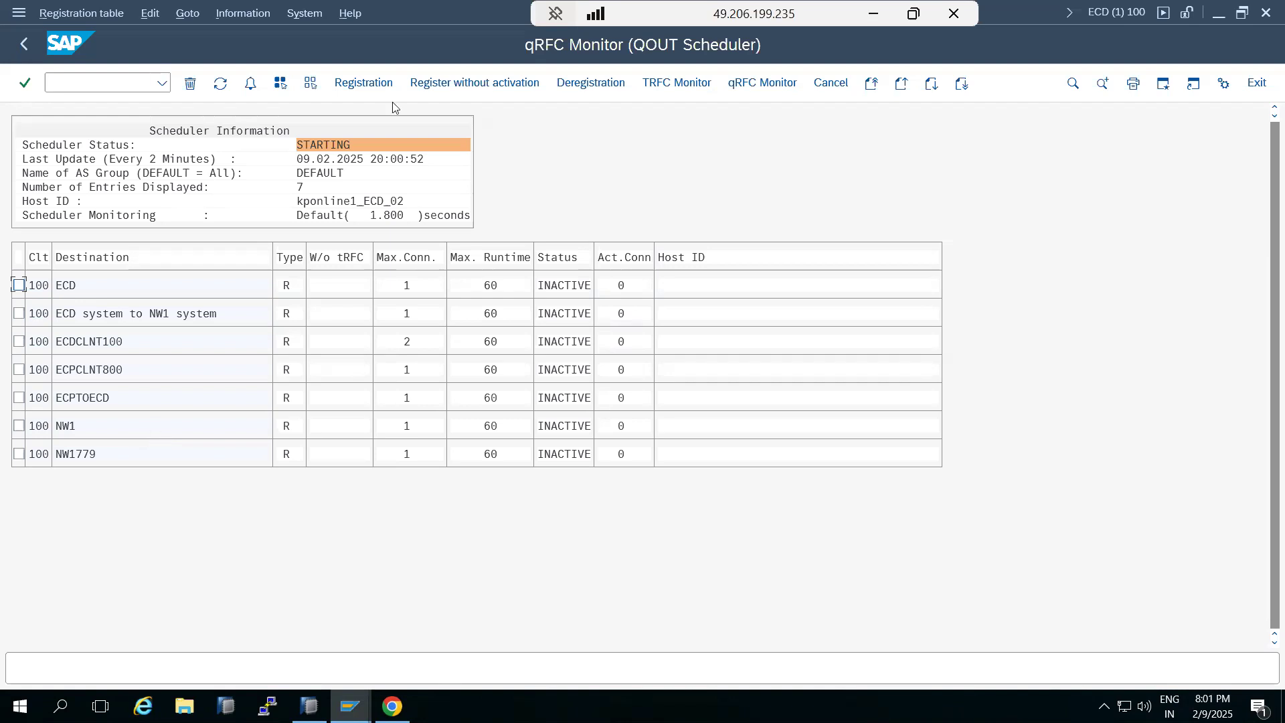
Refresh the QOUT Scheduler list, browse the transaction history, and go back to SAP Easy Access
click(222, 84)
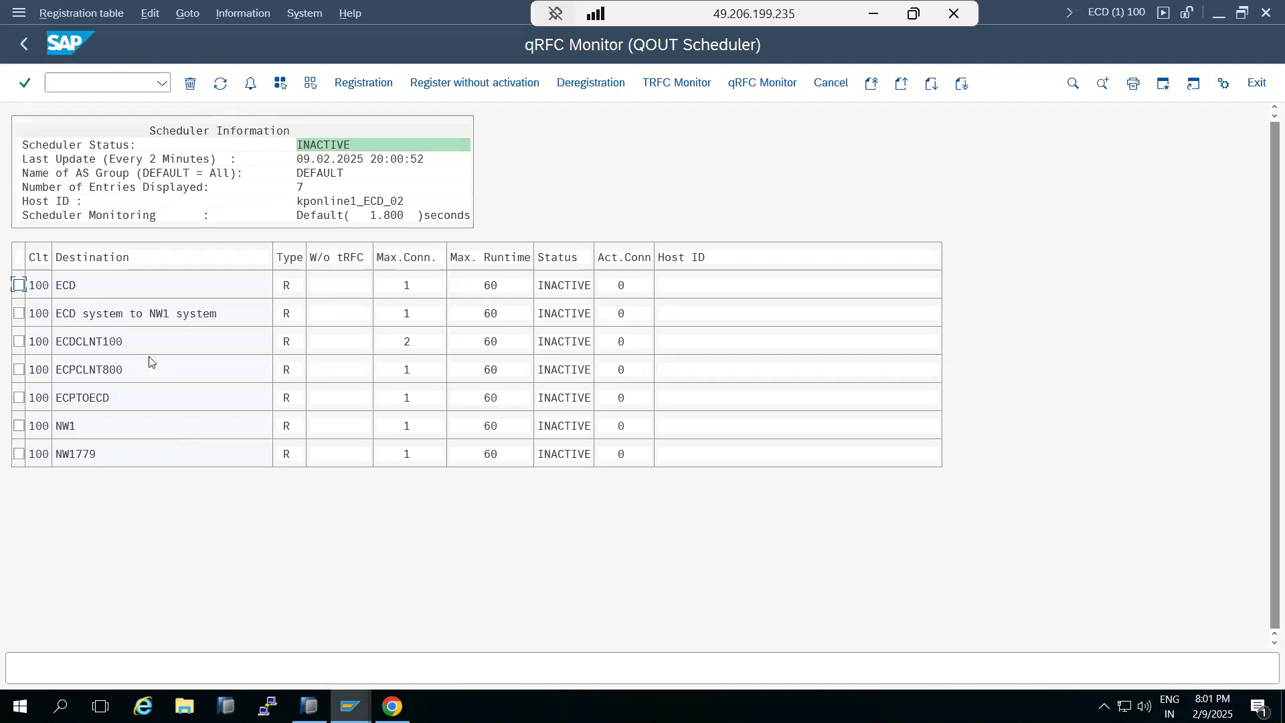
click(162, 83)
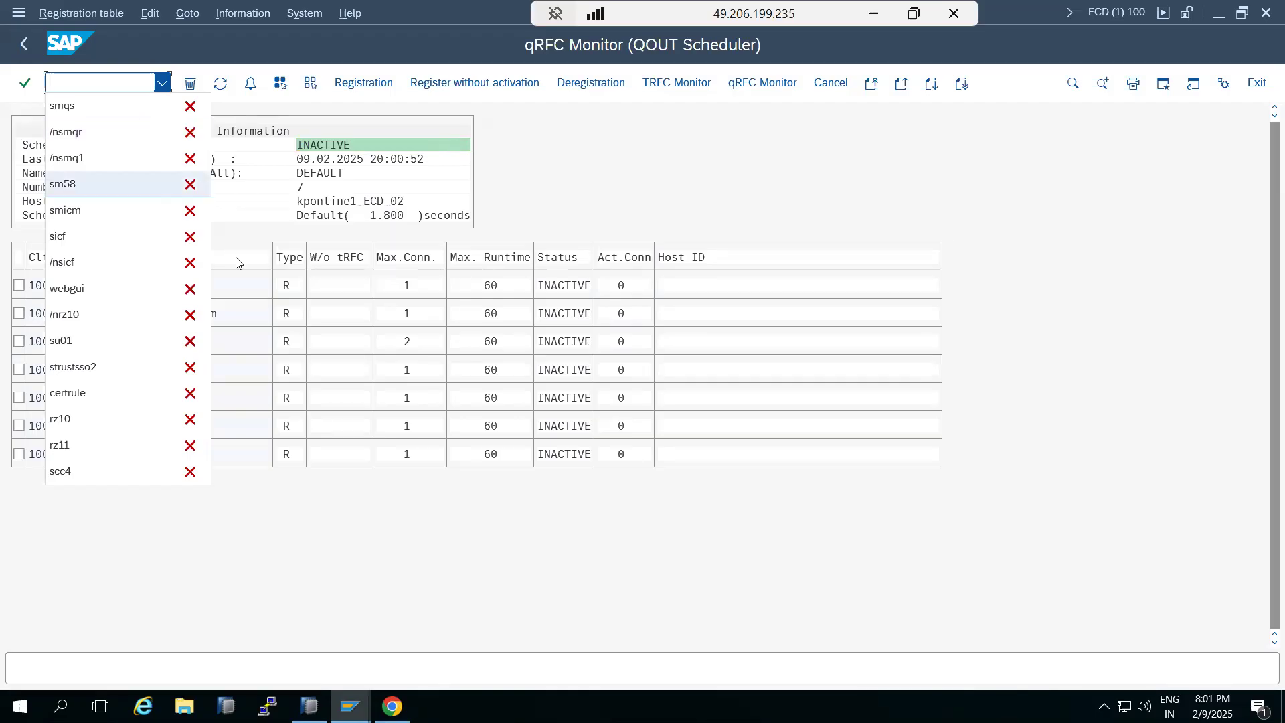
click(314, 516)
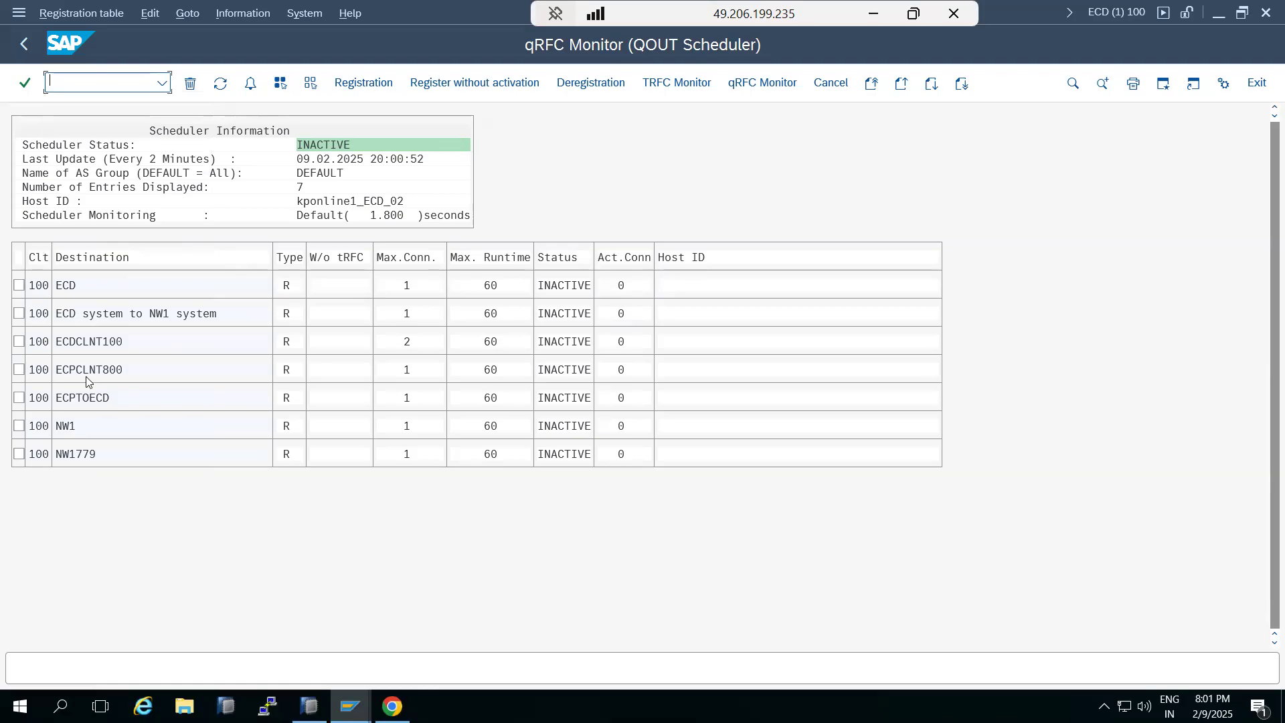
click(23, 44)
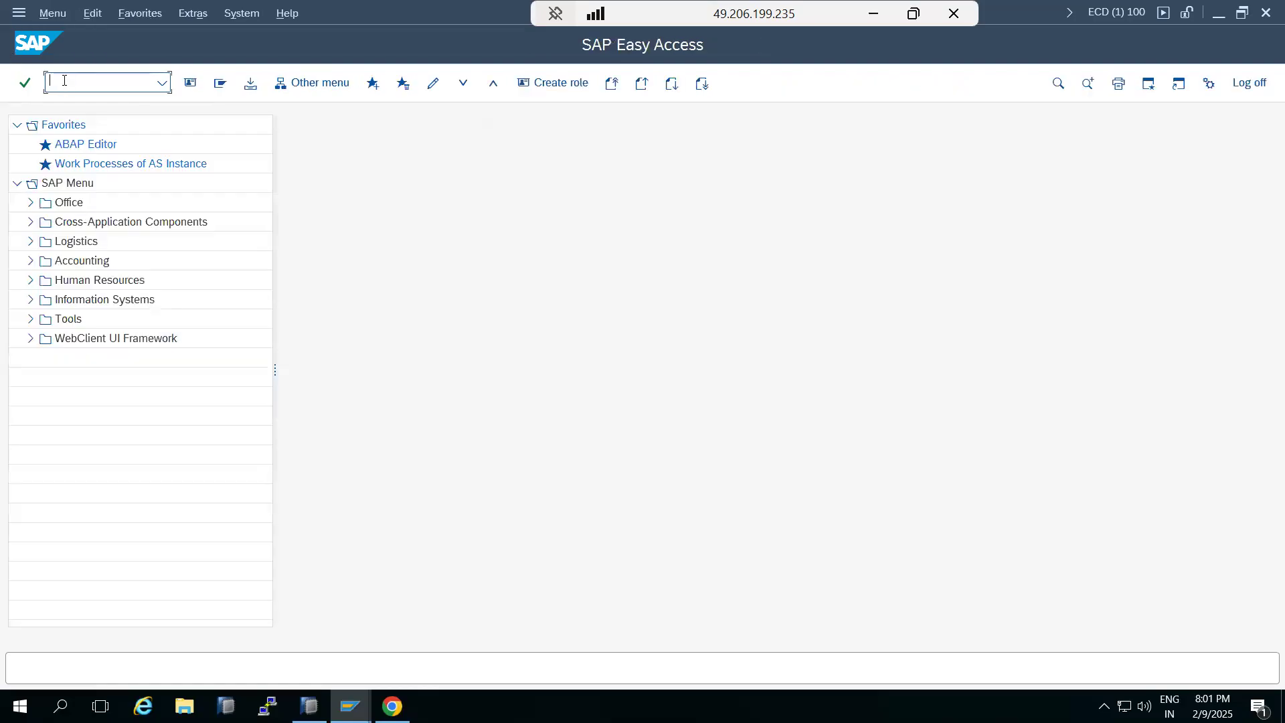
Open the qRFC outbound queue monitor with transaction SMQ1 and display all outbound queues
text(smq1)
key(Return)
click(222, 86)
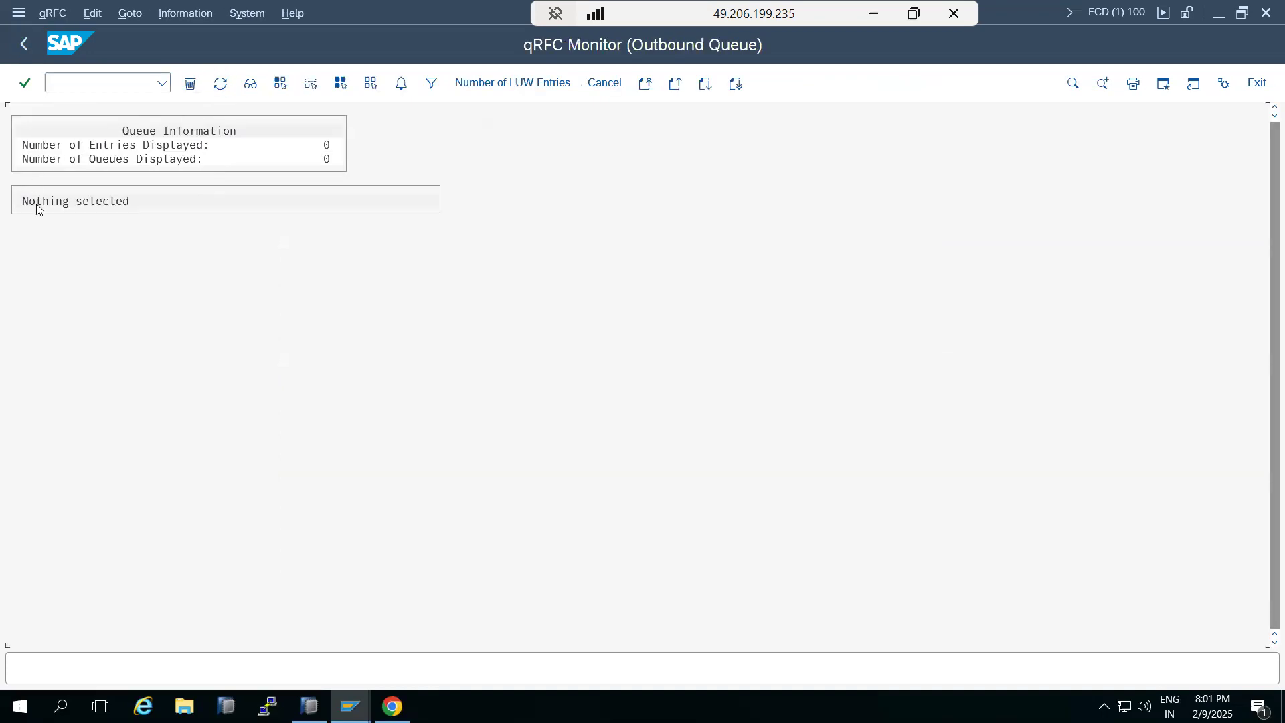
Go back and open the qRFC inbound queue monitor, displaying all inbound queues for client 100
click(24, 44)
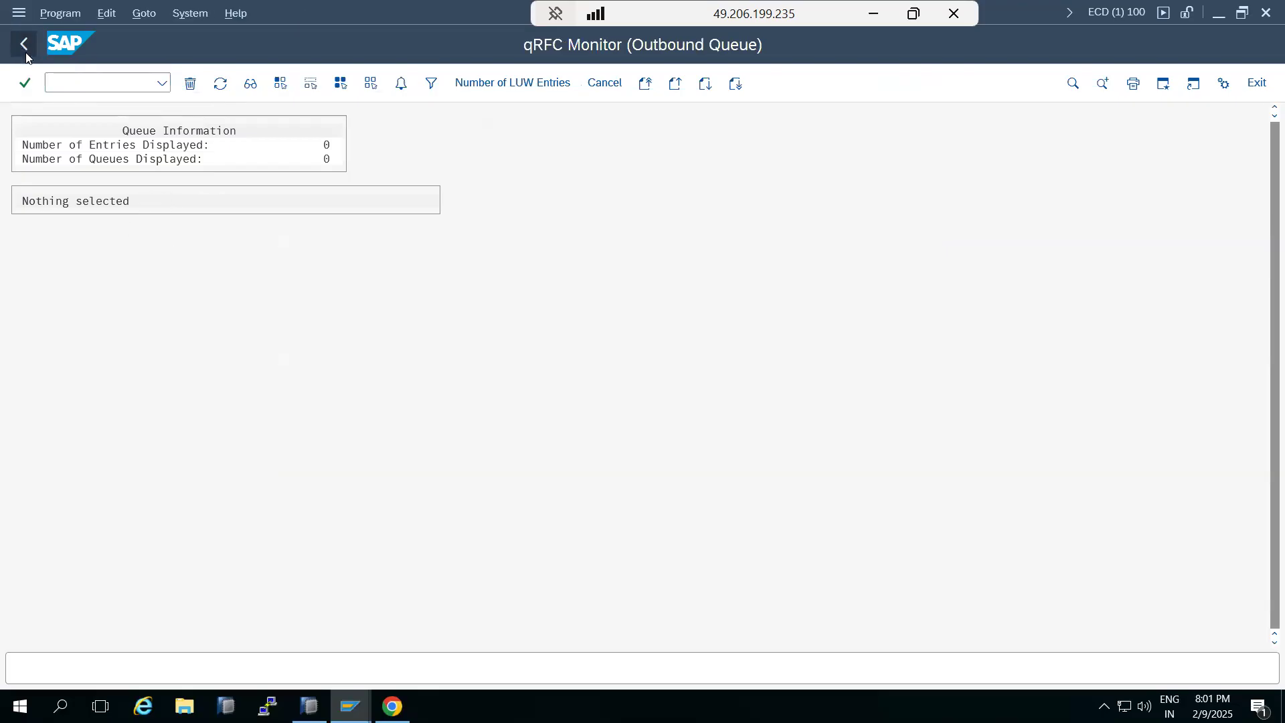
click(82, 78)
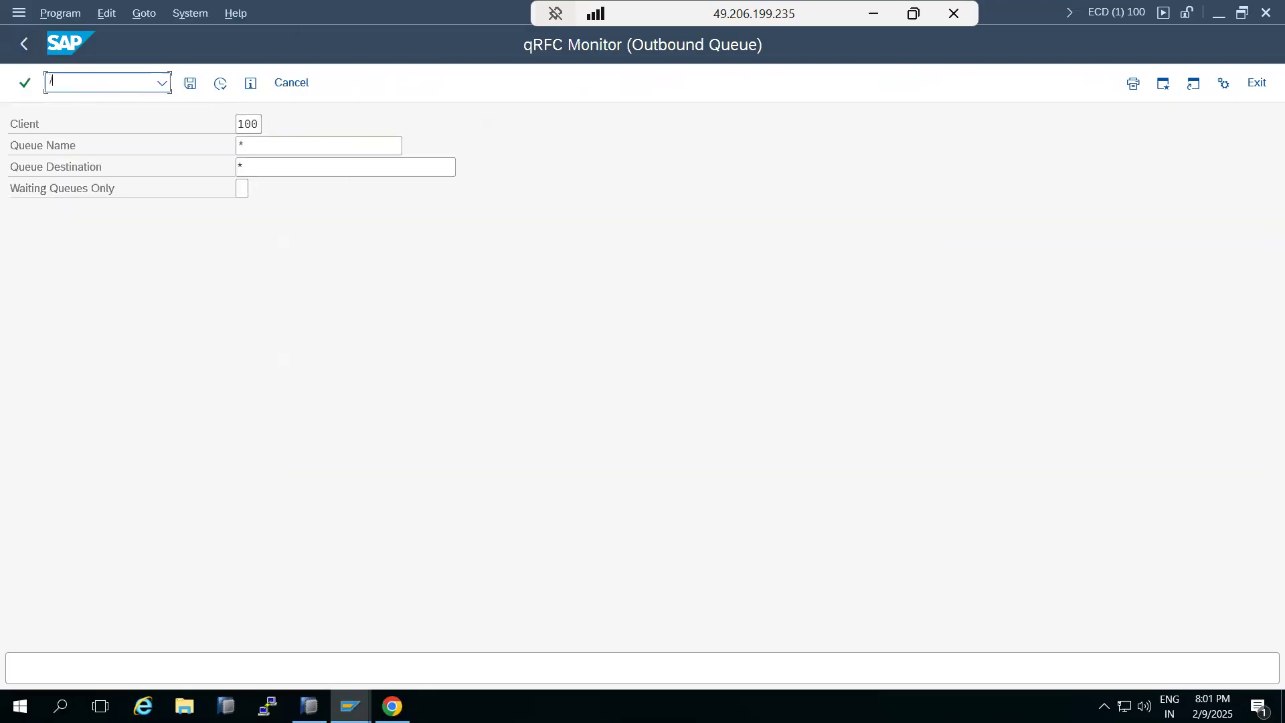
key(Return)
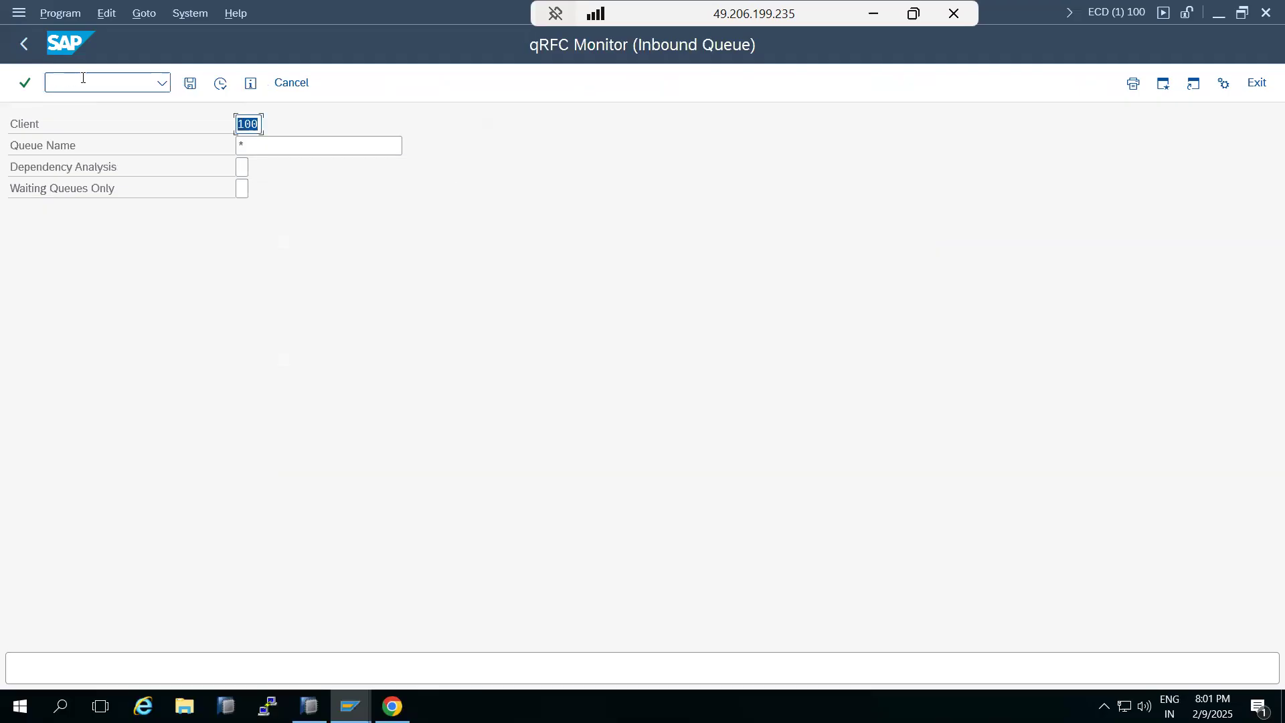
click(221, 85)
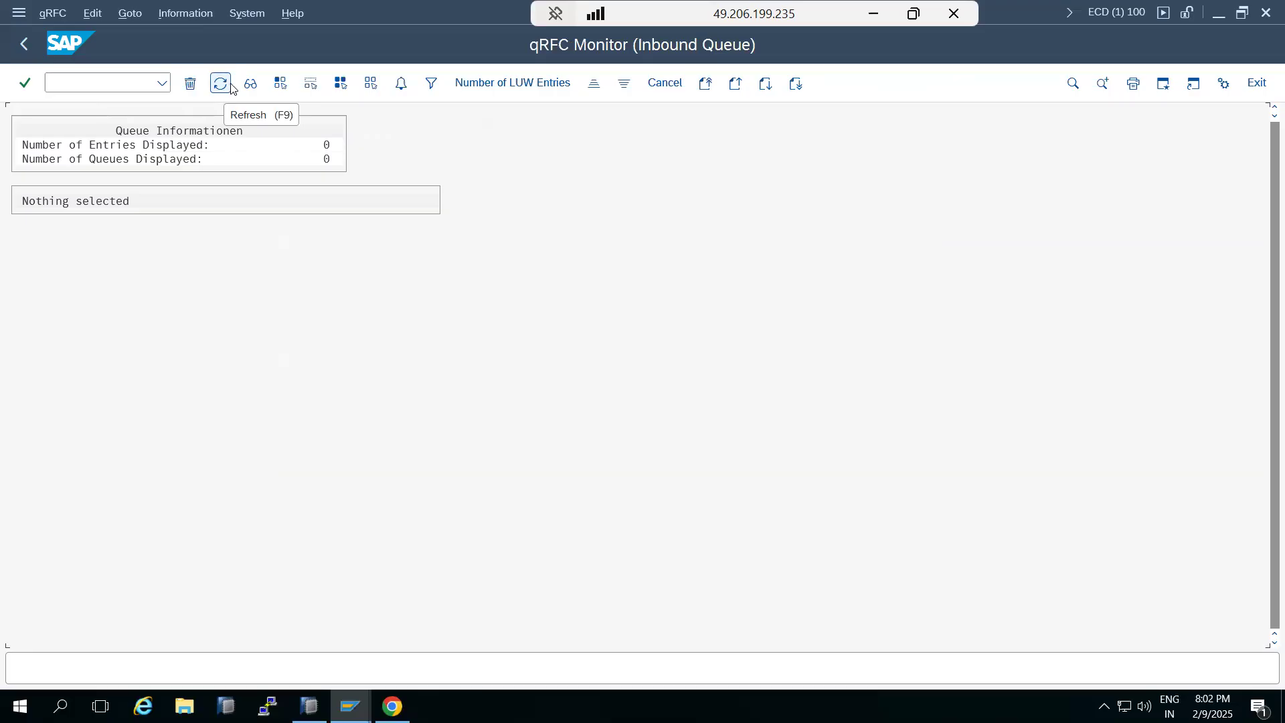
Review the IN/OUT queue diagram in the Paint notes and return to SAP Easy Access
click(24, 45)
click(121, 75)
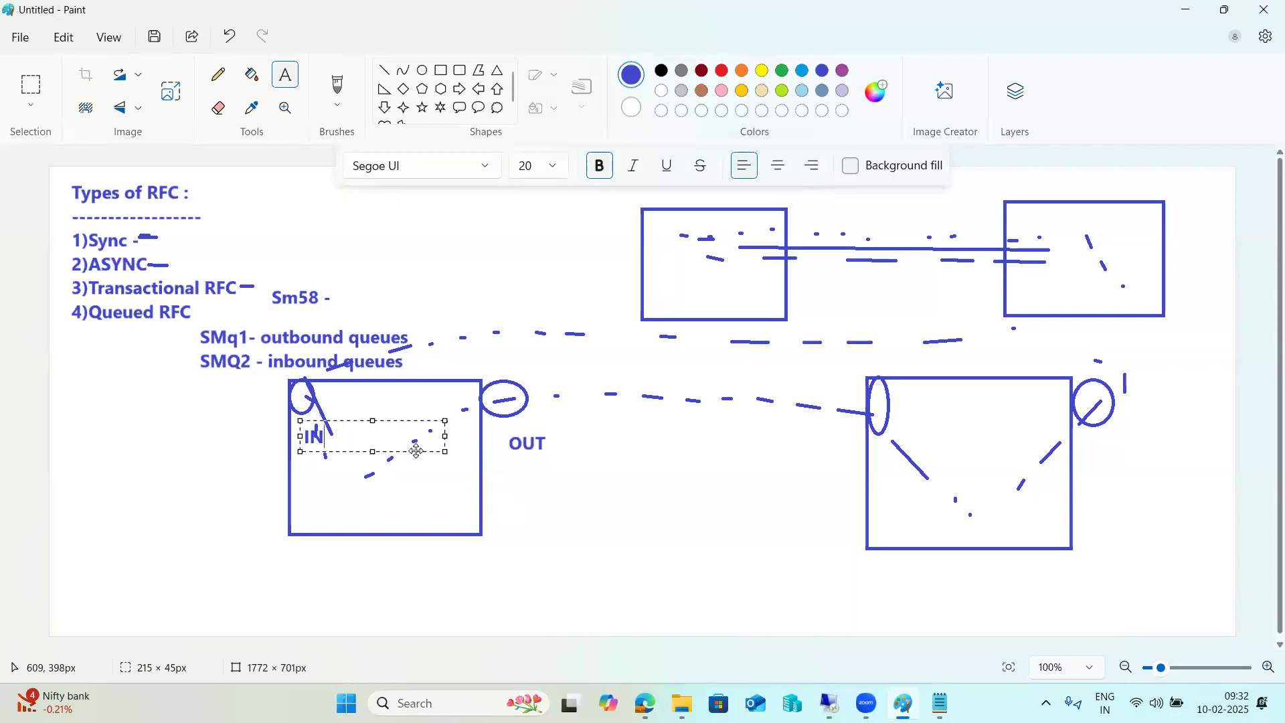
click(378, 589)
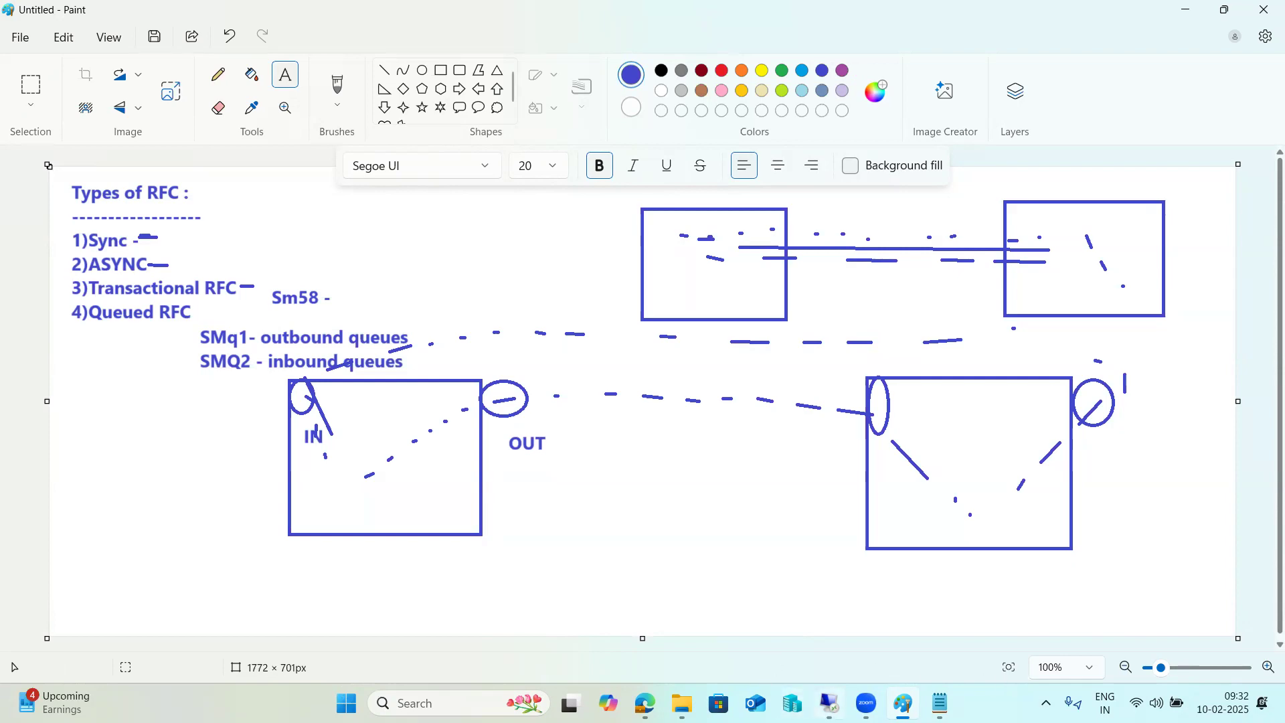
click(829, 702)
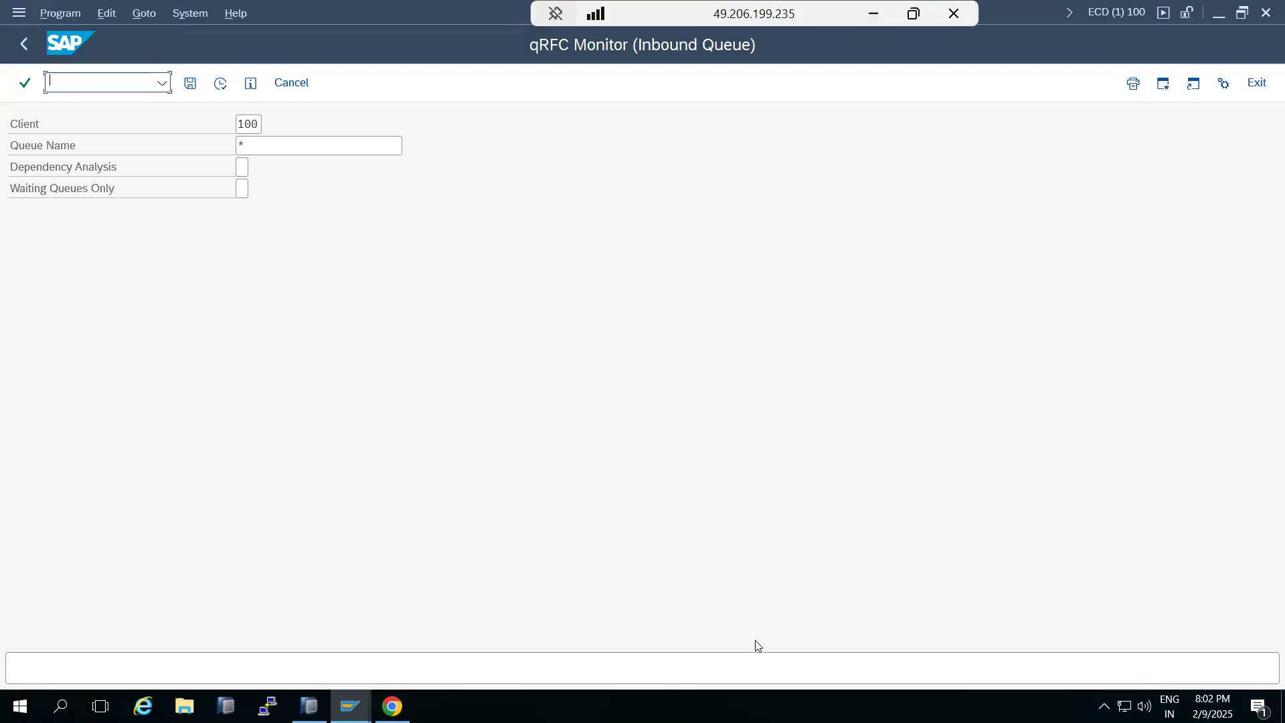
click(24, 44)
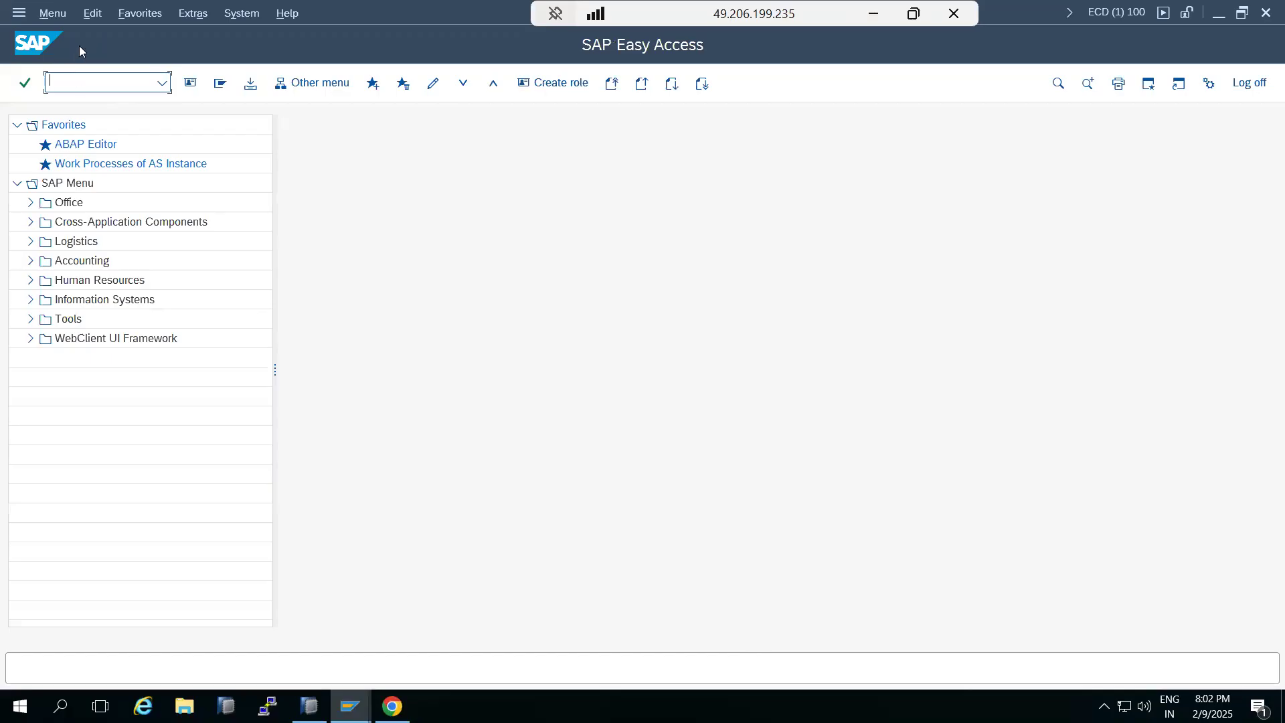
Run transaction SMQ1 again and display all outbound queues
text(smq1)
key(Return)
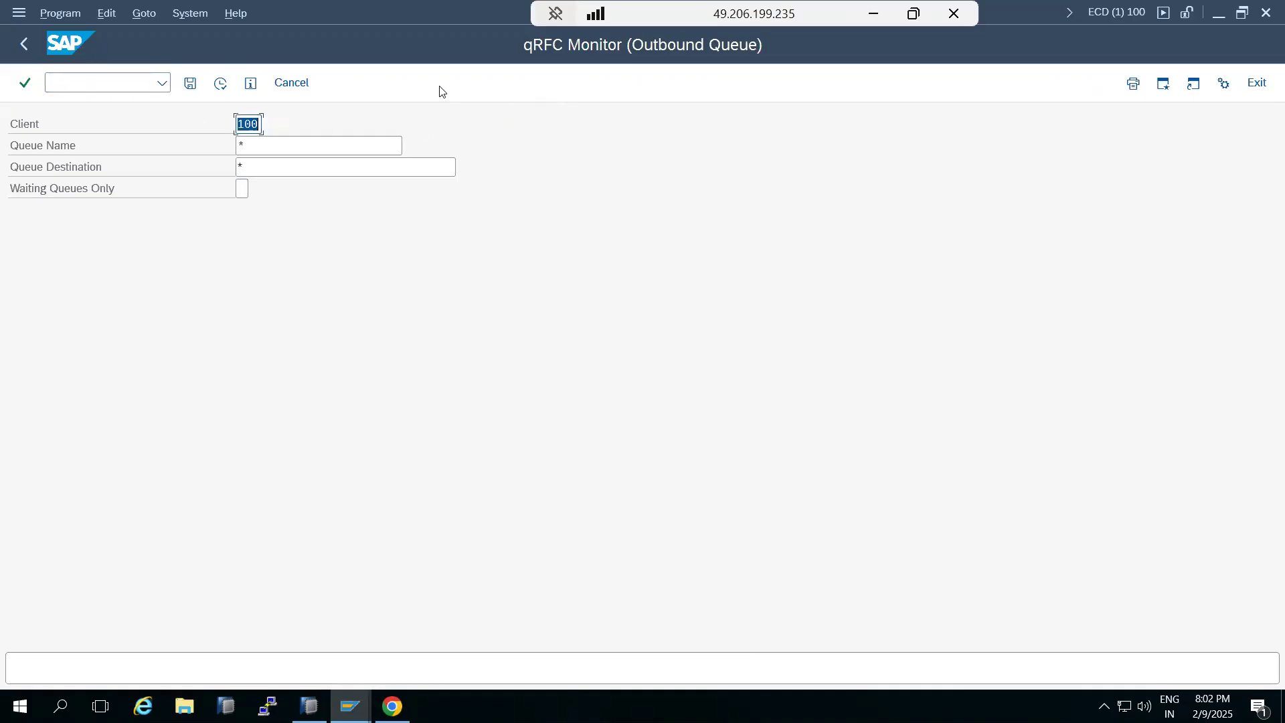
click(214, 93)
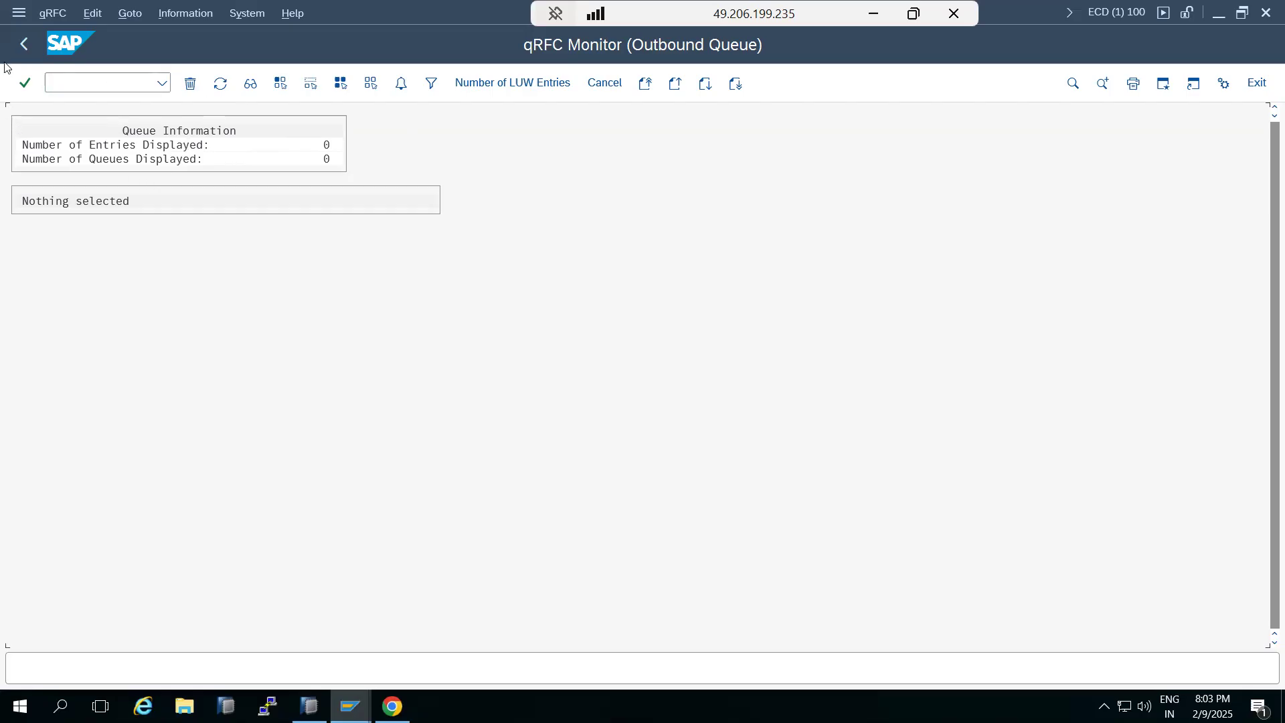
Go back to the outbound queue selection screen and restart the transaction with /nsmq1
click(24, 44)
click(65, 79)
text(/nsmq1)
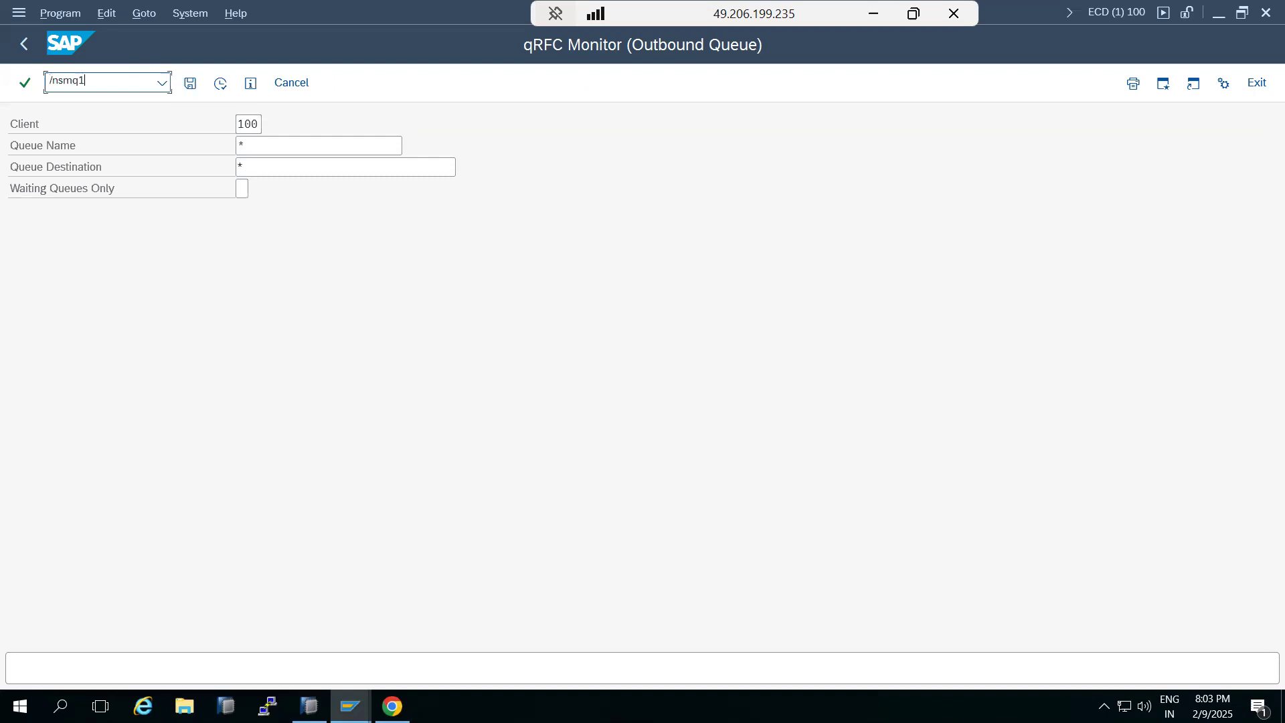
key(Return)
Switch to the inbound queue monitor with /nsmq2, display all inbound queues, and go back to SAP Easy Access
click(63, 81)
text(/nsmq2)
key(Return)
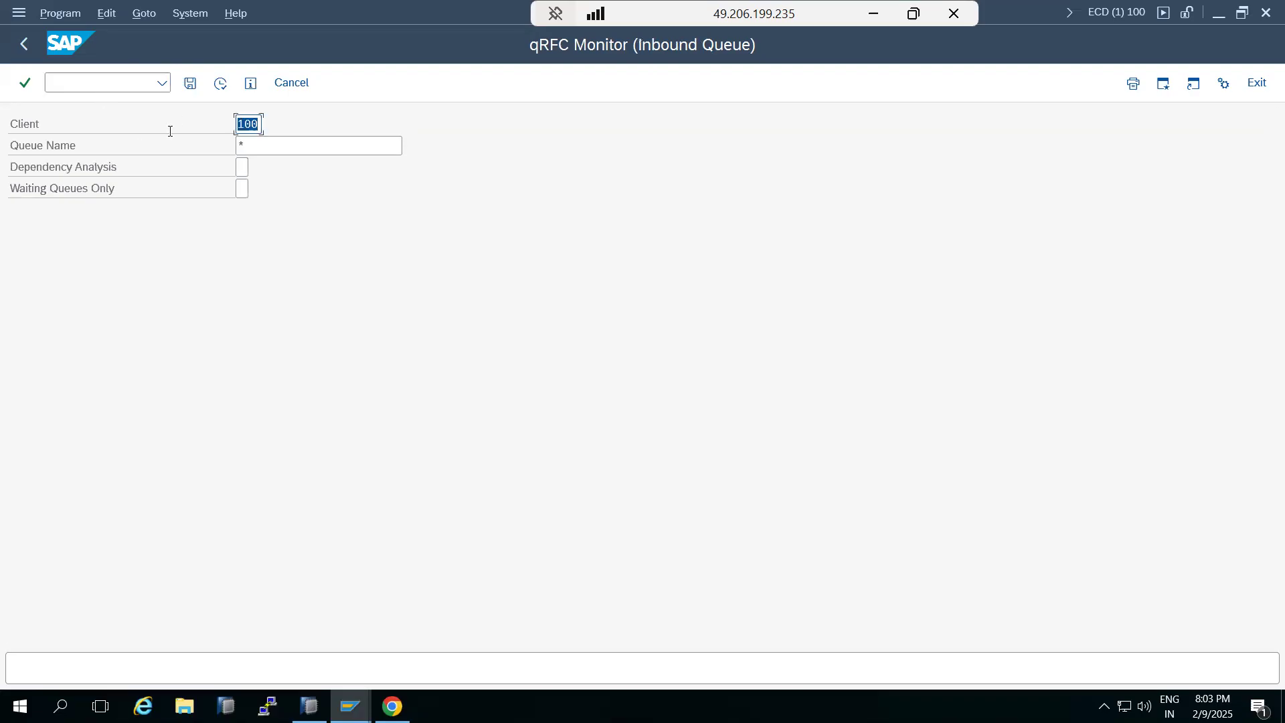
click(221, 83)
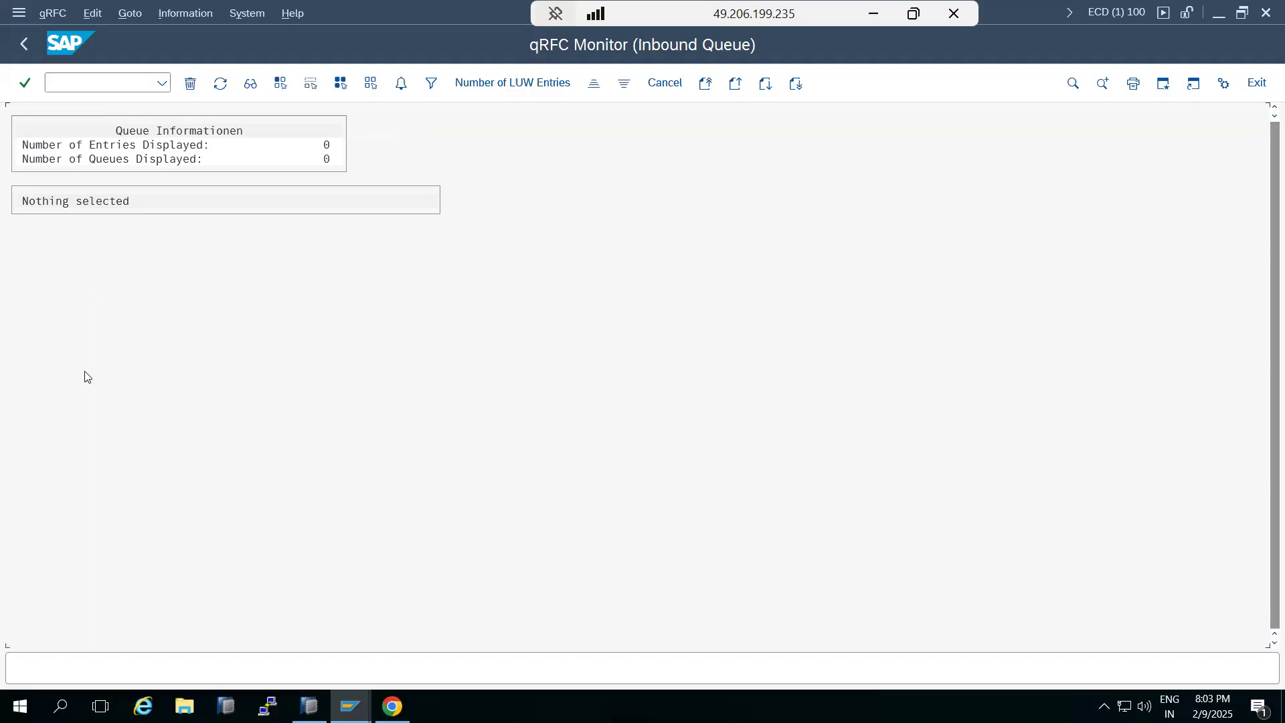
click(20, 47)
click(18, 49)
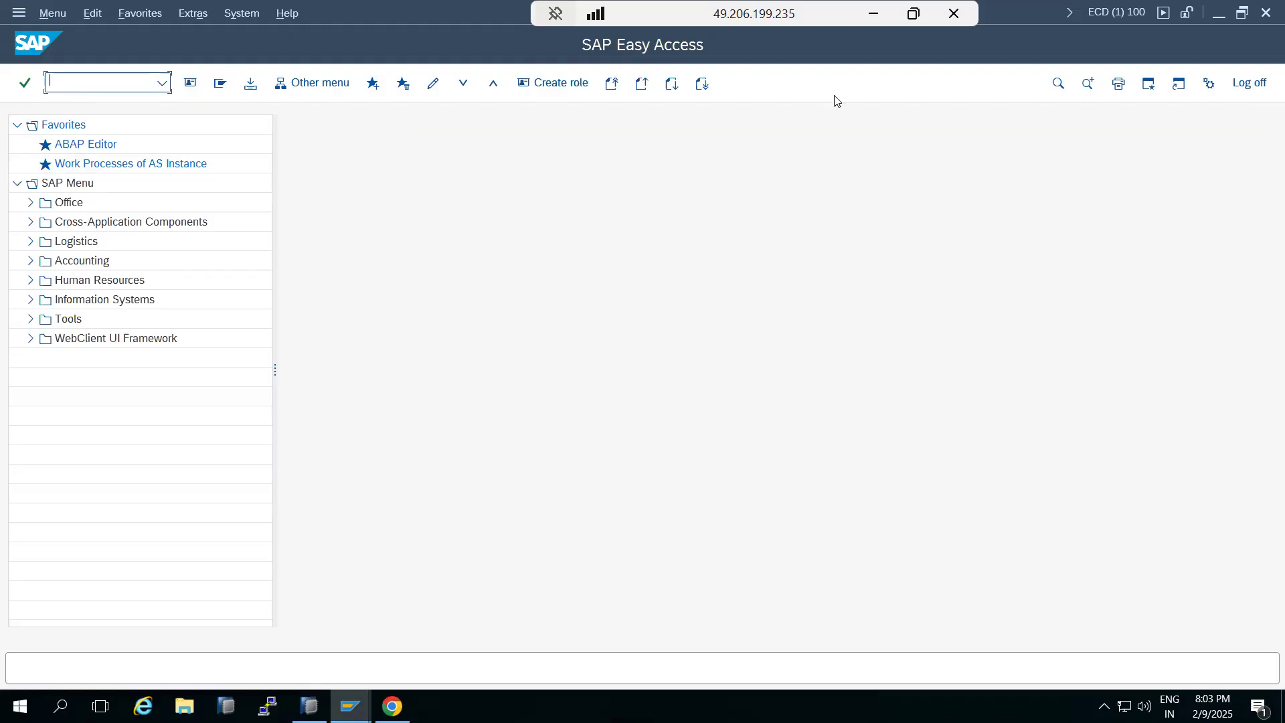
Switch to the Paint notes to review the queue diagram and return to the SAP session
click(873, 14)
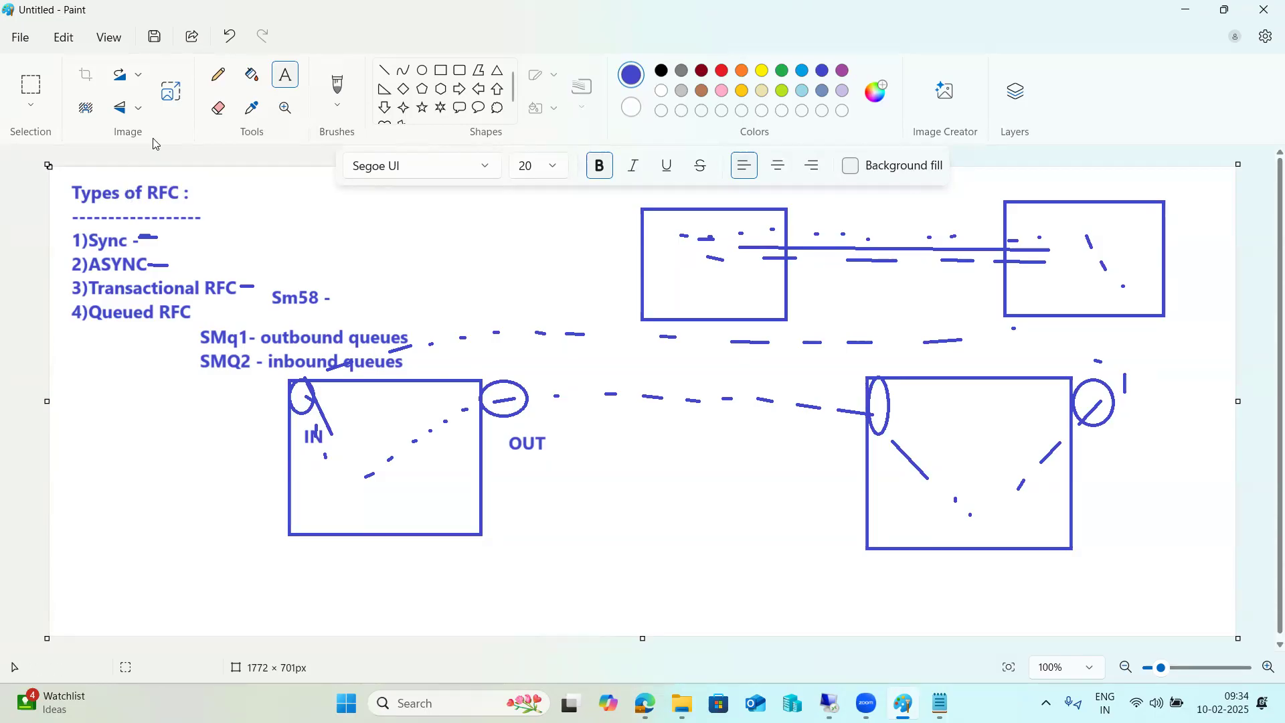
click(596, 521)
click(595, 597)
mouse_move(829, 703)
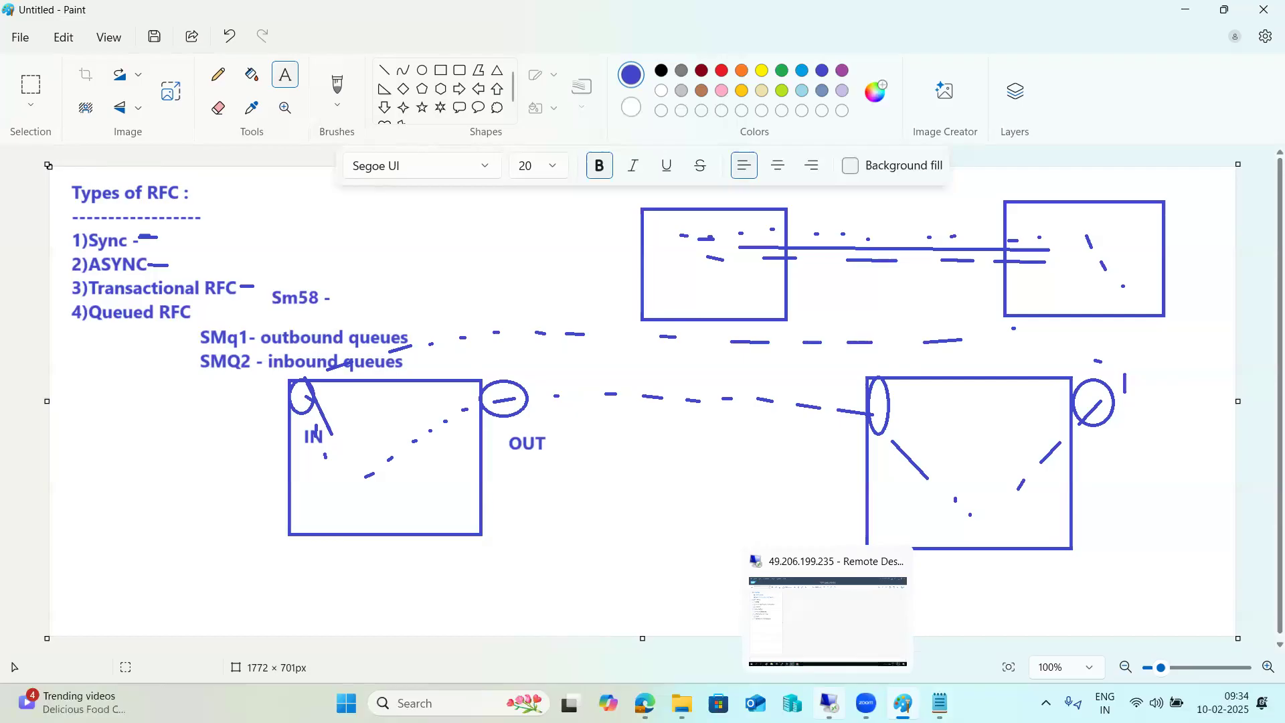
click(827, 619)
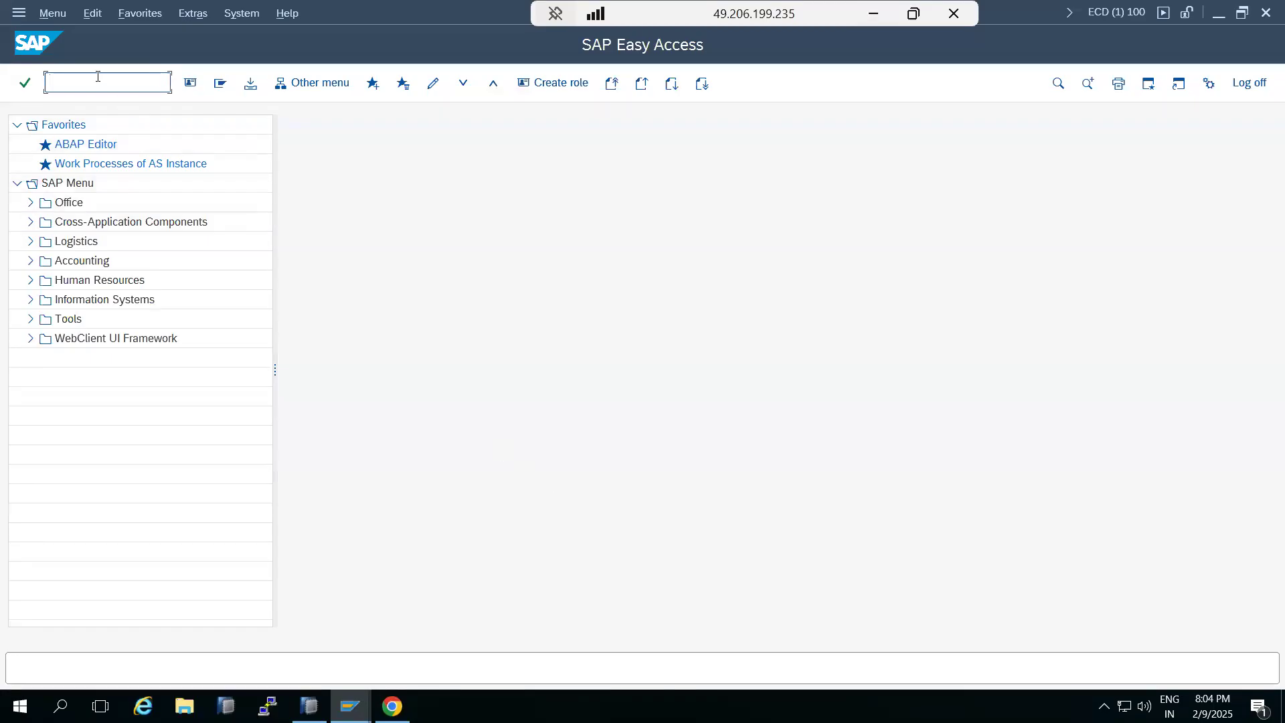
Open the ICM Monitor with transaction SMICM, view its active services, and go back to SAP Easy Access
text(smicm)
key(Return)
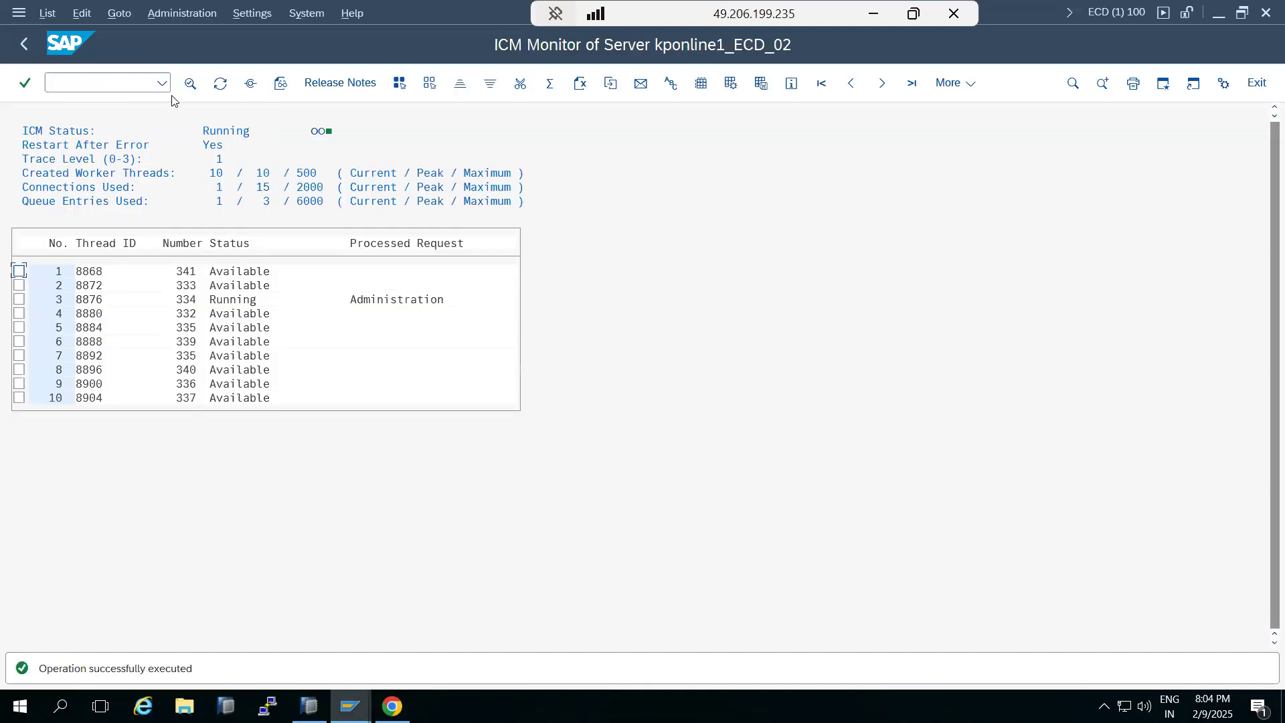
click(250, 83)
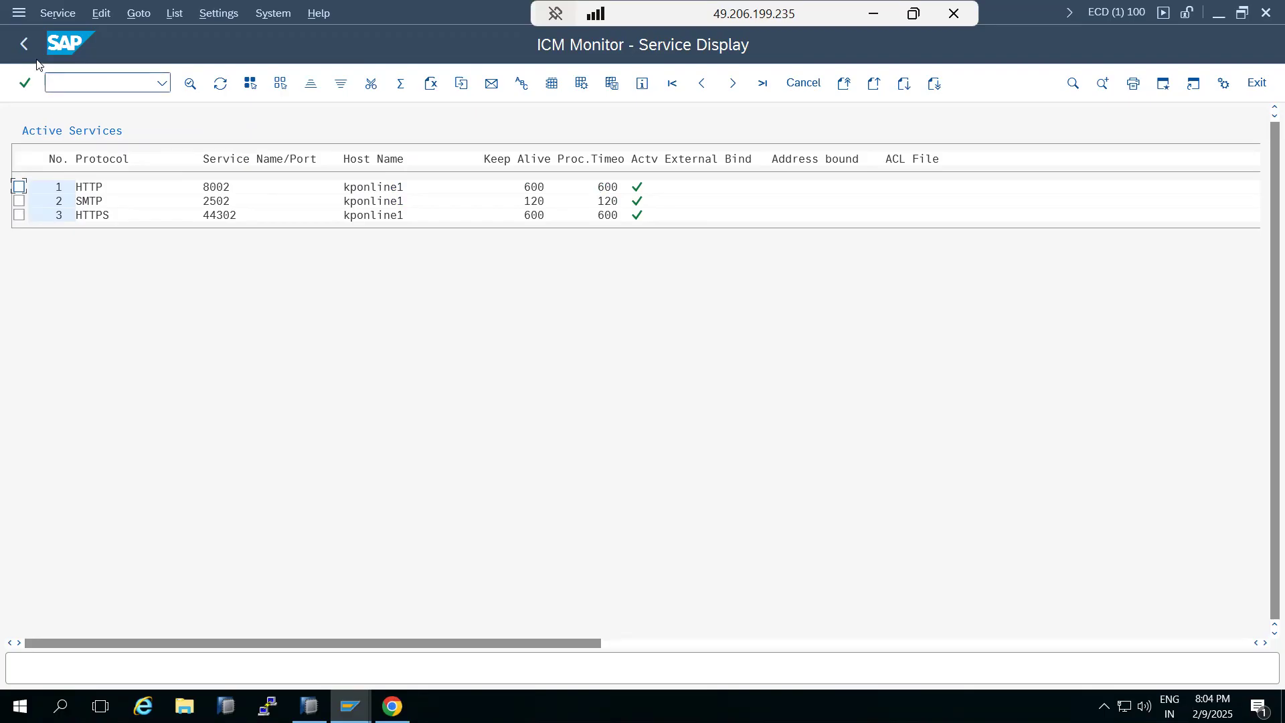
click(20, 44)
click(18, 46)
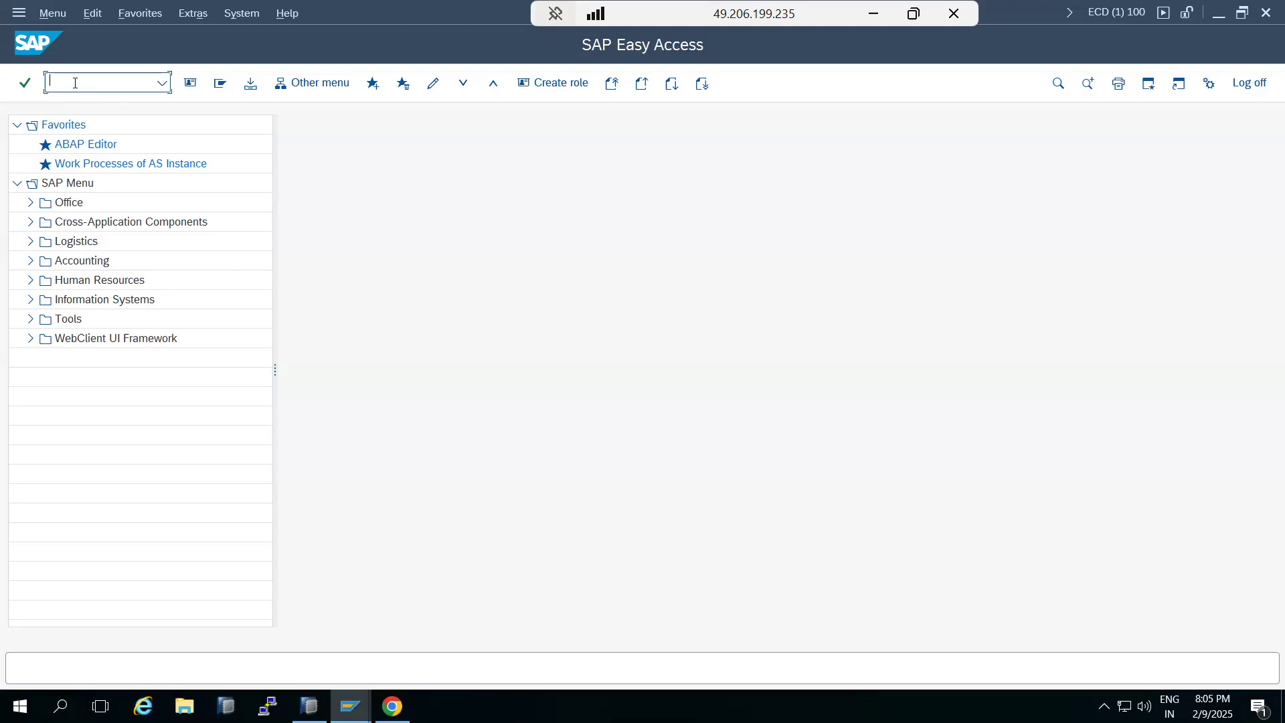
Open Define Services with transaction SICF, select the Service Name filter, and cancel out of it
text(SICF)
key(Return)
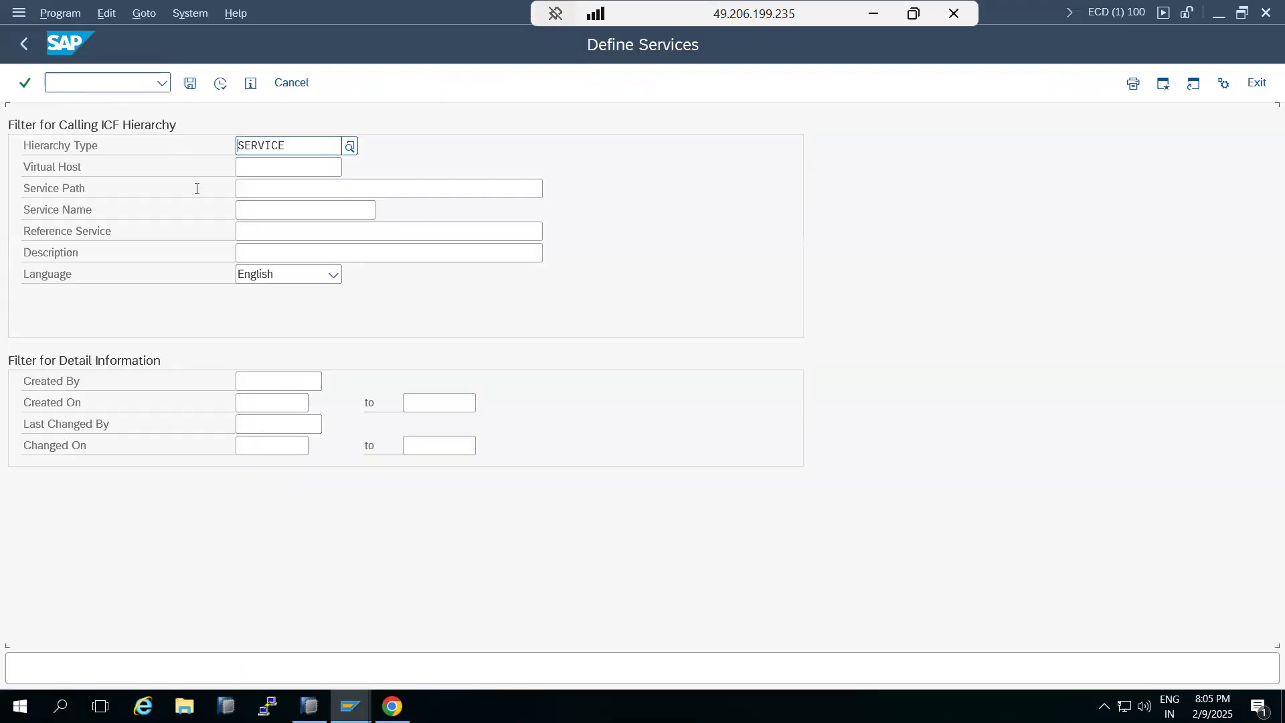
click(267, 209)
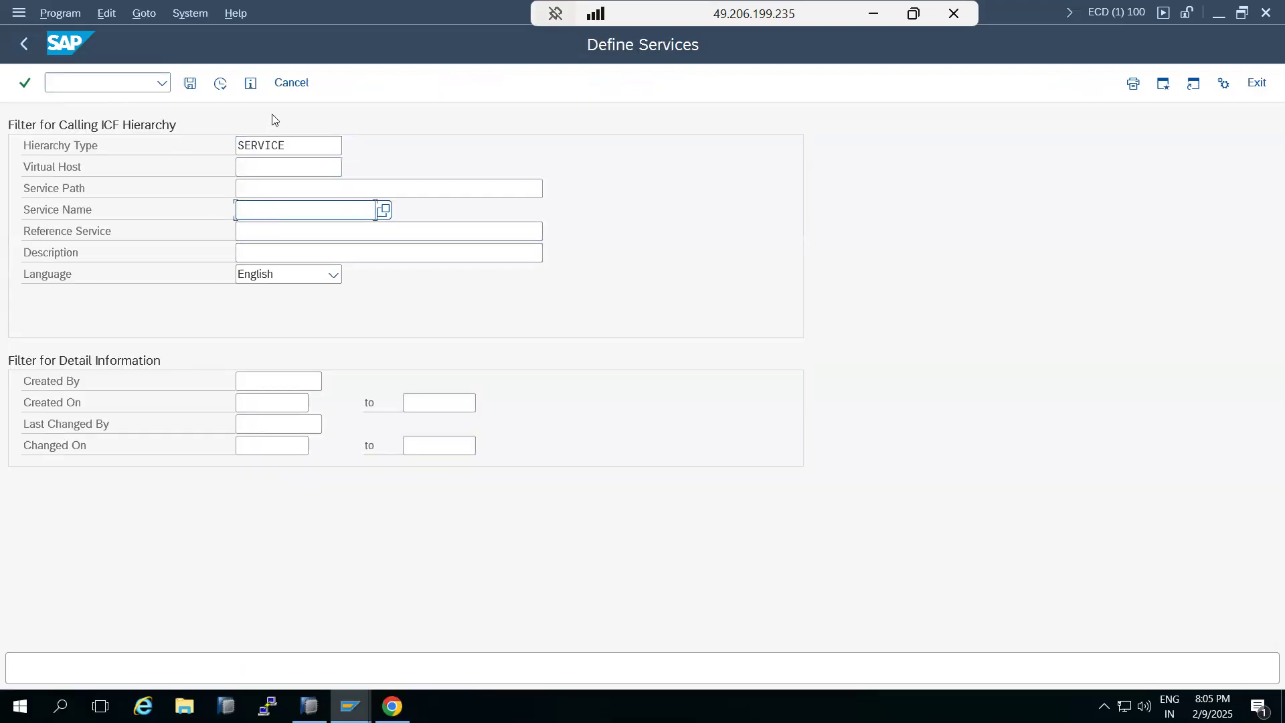
click(291, 82)
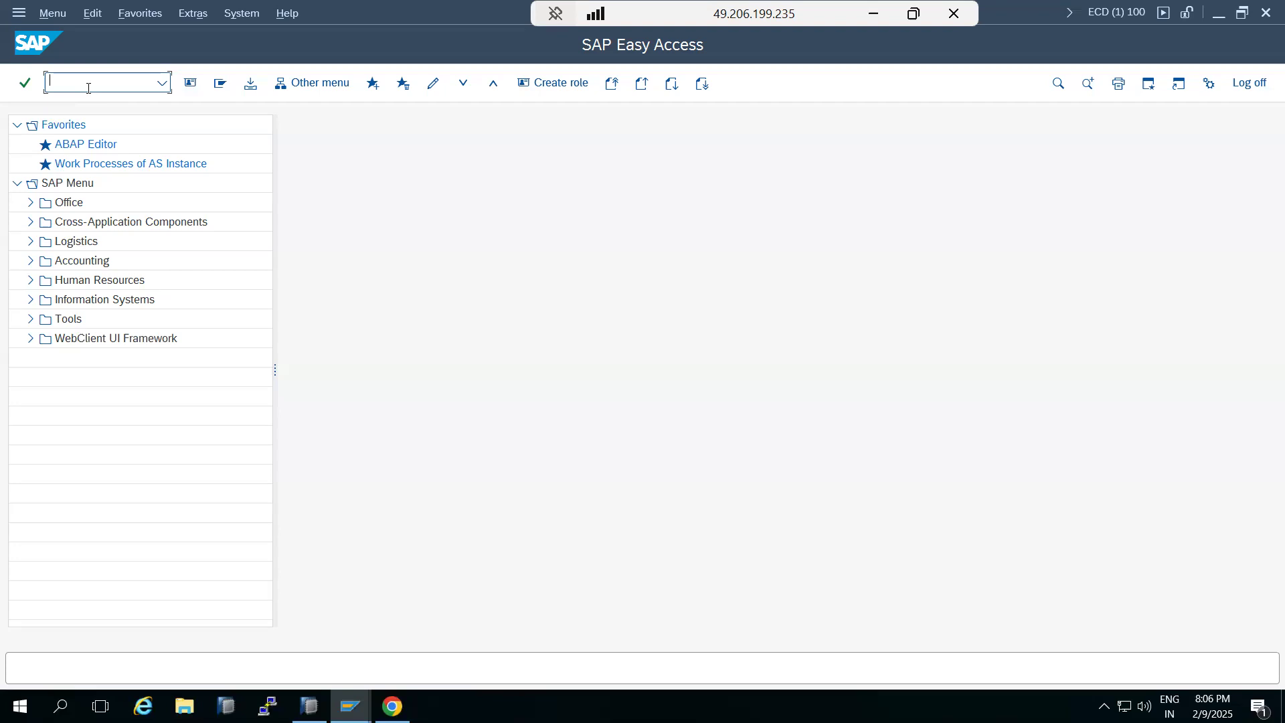
Switch to Paint and undo all the RFC notes and drawings until the canvas is blank
click(870, 15)
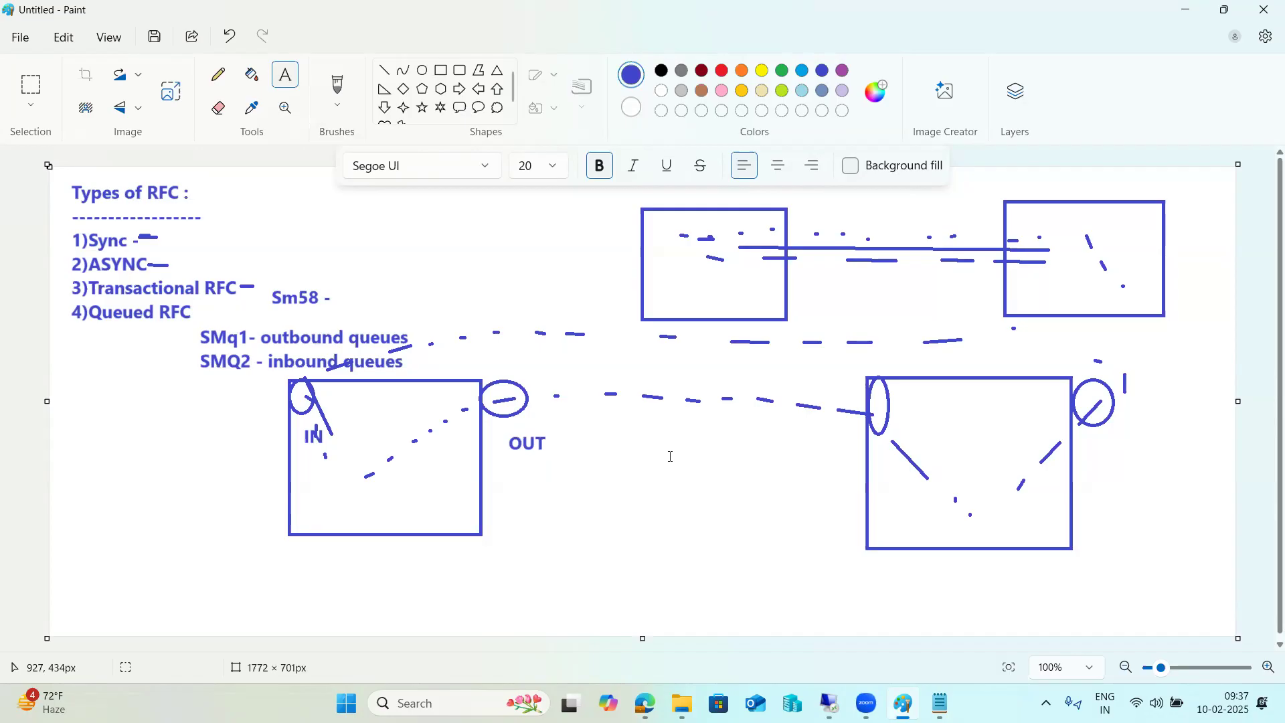
key(ctrl+z)
key(ctrl+z)
key(ctrl+z)
key(ctrl+z)
key(ctrl+z)
key(ctrl+z)
key(ctrl+z)
key(ctrl+z)
key(ctrl+z)
key(ctrl+z)
key(ctrl+z)
key(ctrl+z)
key(ctrl+z)
key(ctrl+z)
key(ctrl+z)
key(ctrl+z)
key(ctrl+z)
key(ctrl+z)
key(ctrl+z)
key(ctrl+z)
key(ctrl+z)
key(ctrl+z)
key(ctrl+z)
key(ctrl+z)
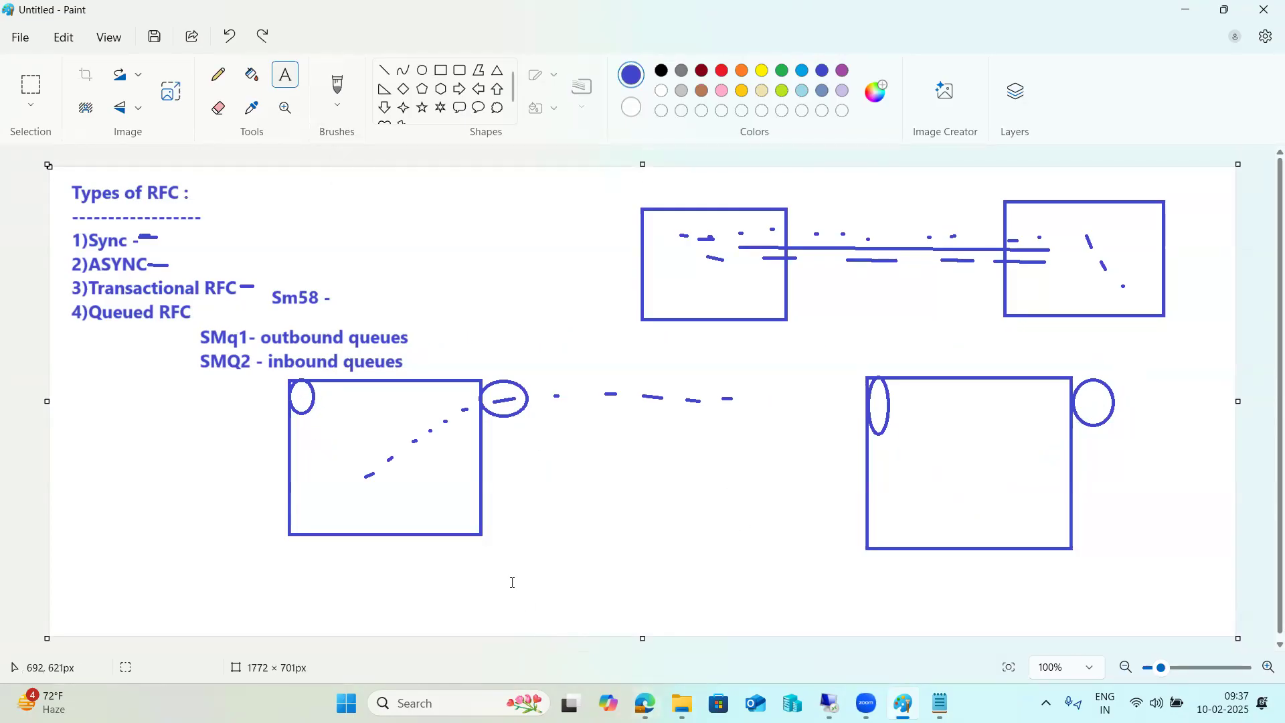
key(ctrl+z)
key(ctrl+z)
key(ctrl+z)
key(ctrl+z)
key(ctrl+z)
key(ctrl+z)
key(ctrl+z)
key(ctrl+z)
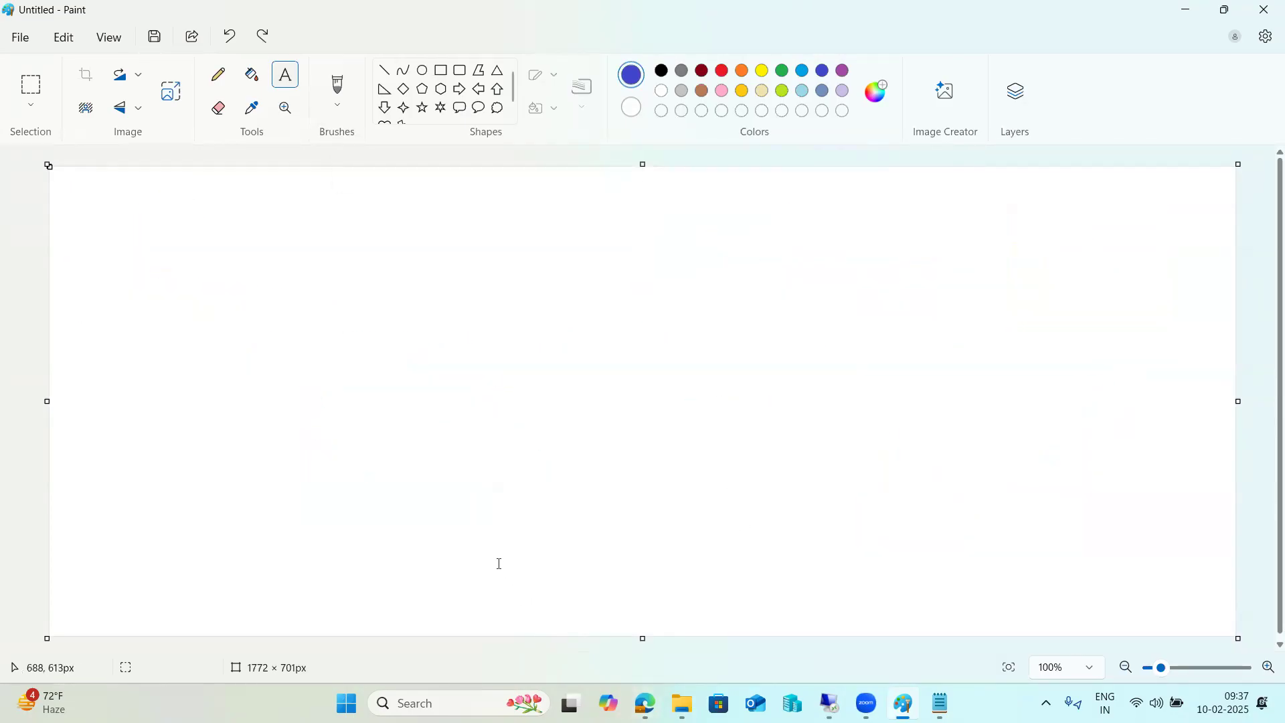
Create a text box spanning the canvas and write the heading "SWu3 -"
drag(72, 180, 1218, 631)
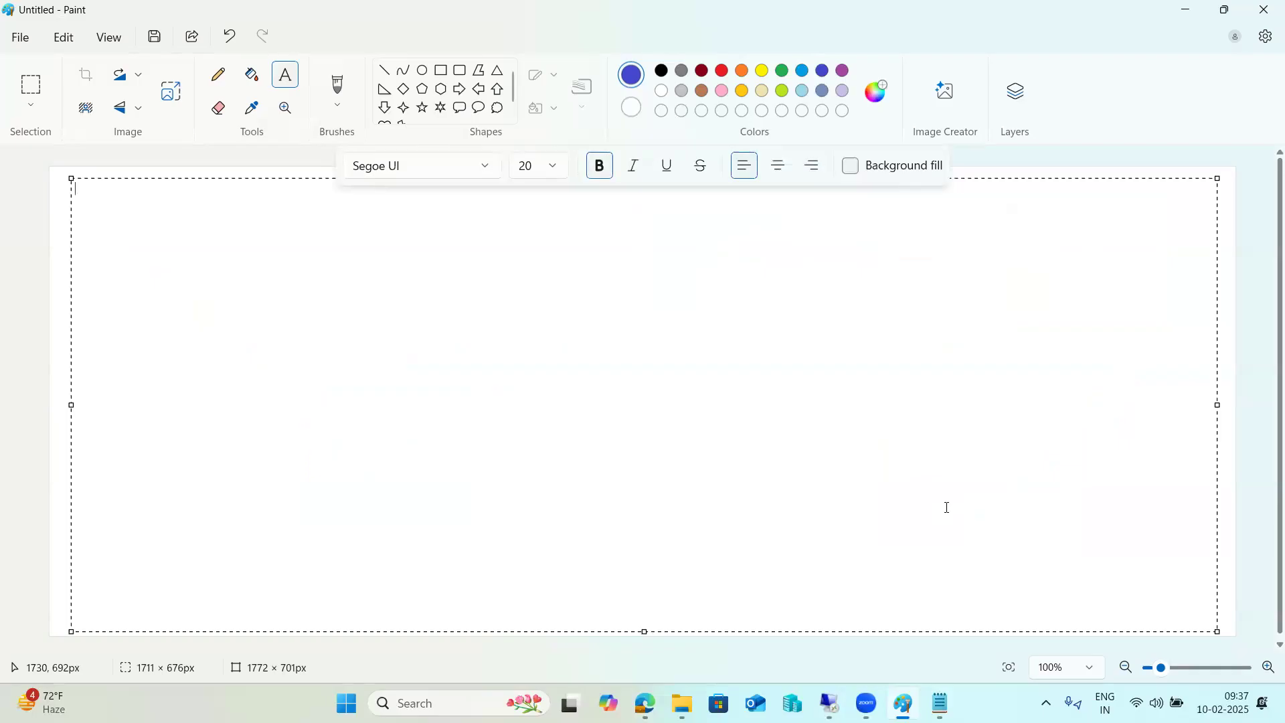
text(SWu3 -)
Open Automatic Workflow Customizing with transaction SWU3 and expand Edit Runtime Environment
click(829, 704)
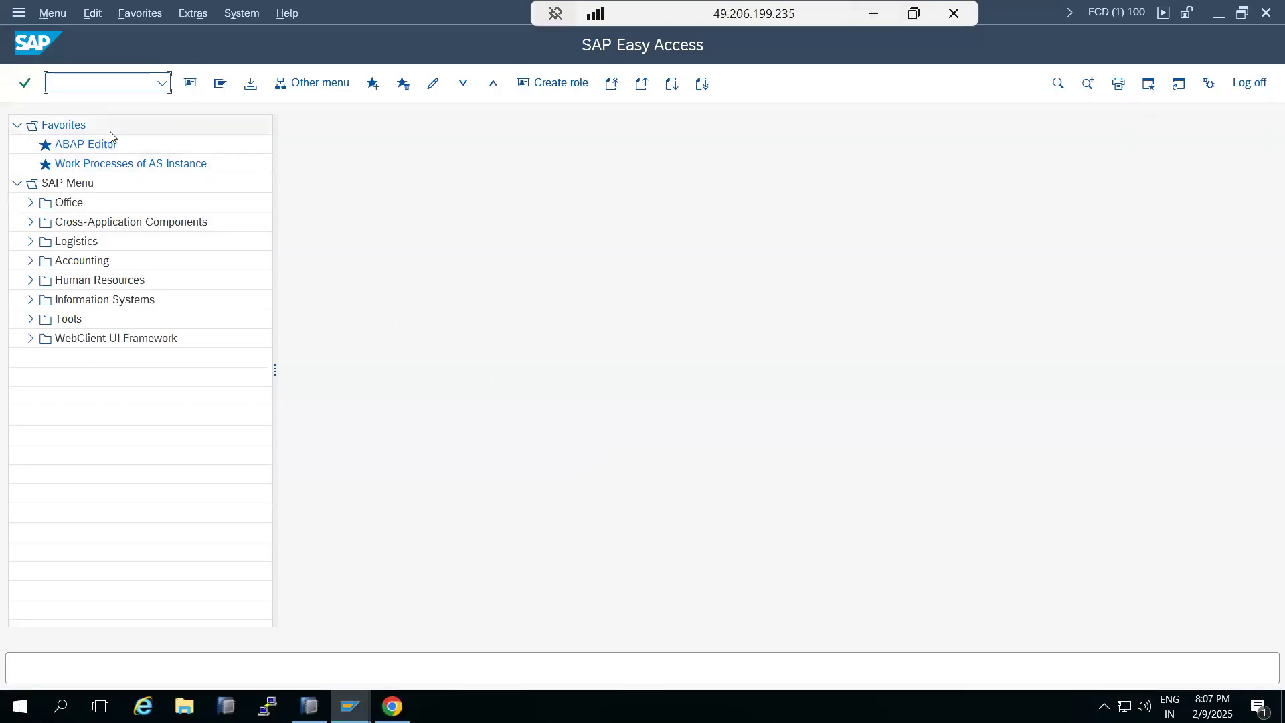
text(swu3)
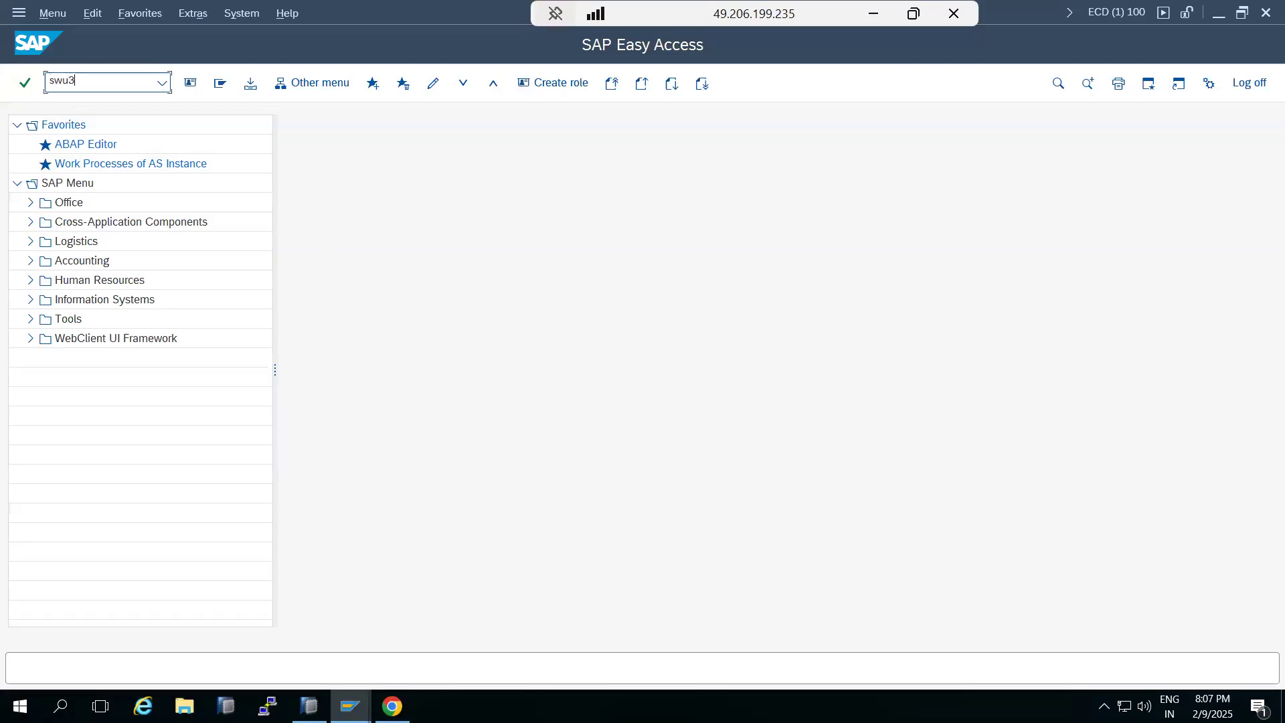
key(Return)
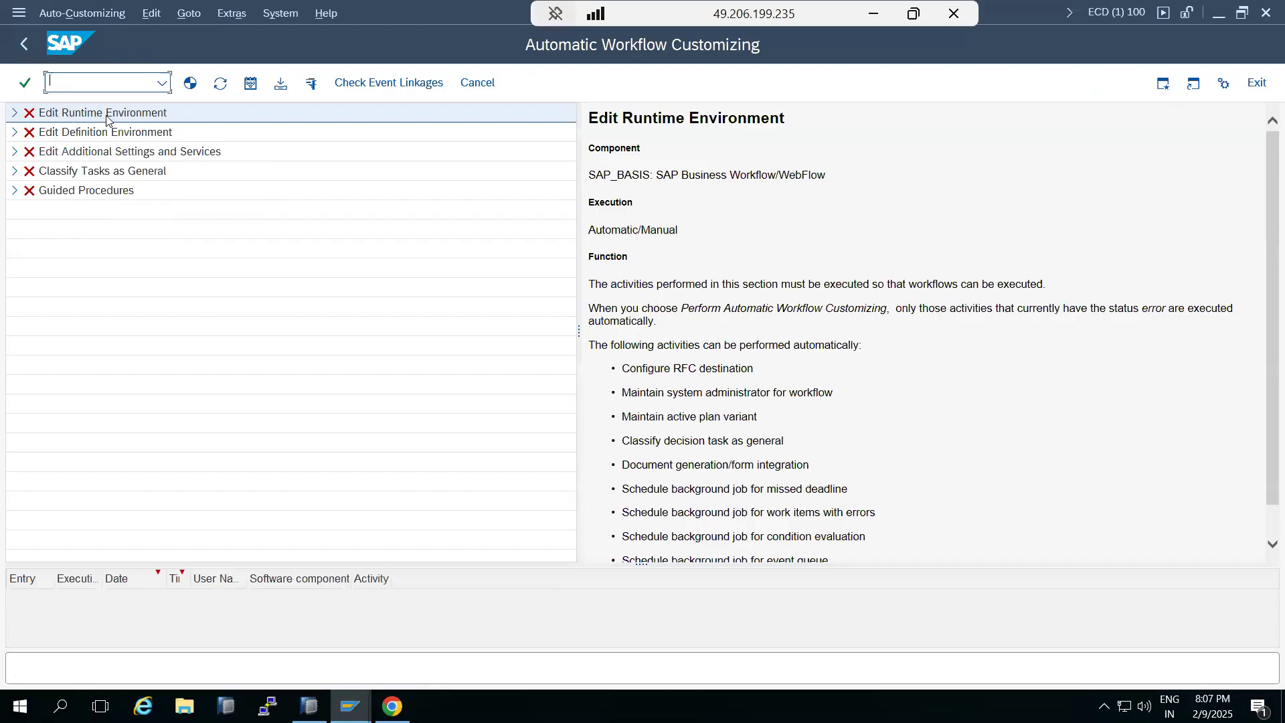
click(15, 114)
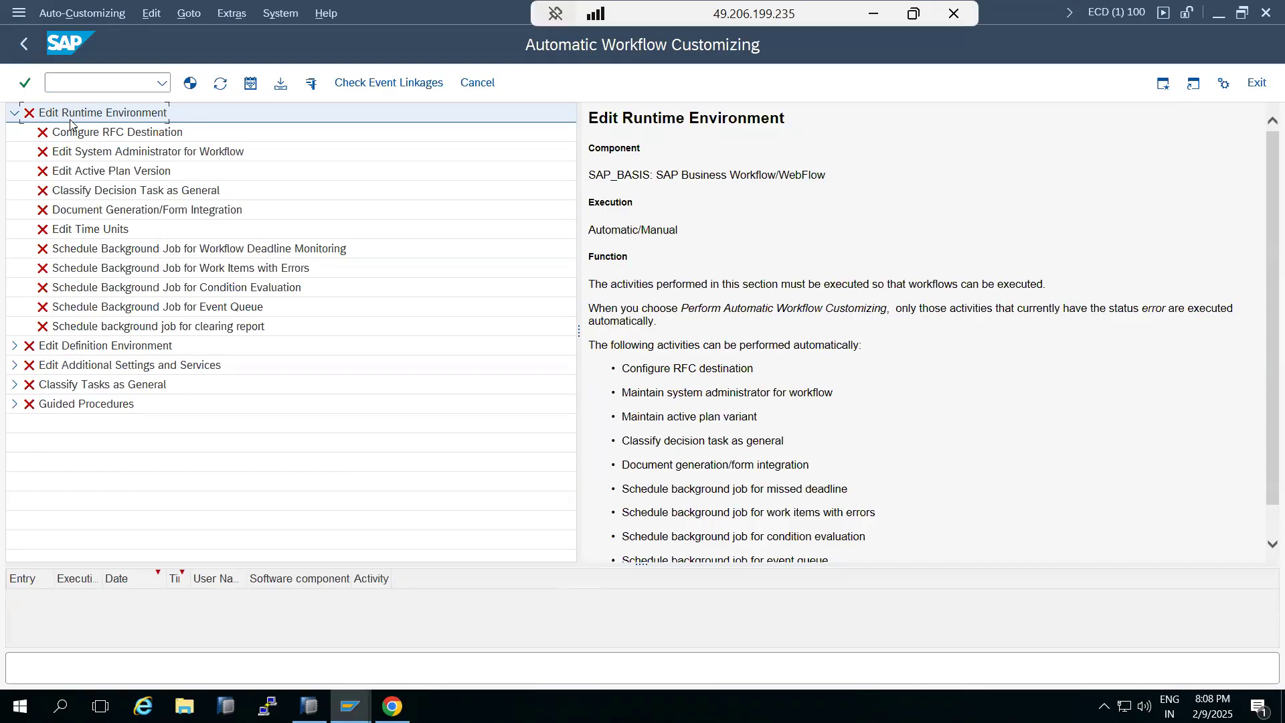
Switch to Paint and add lines "--", "L1 - 500--1", "L2" and "L3" under the SWu3 heading
click(874, 16)
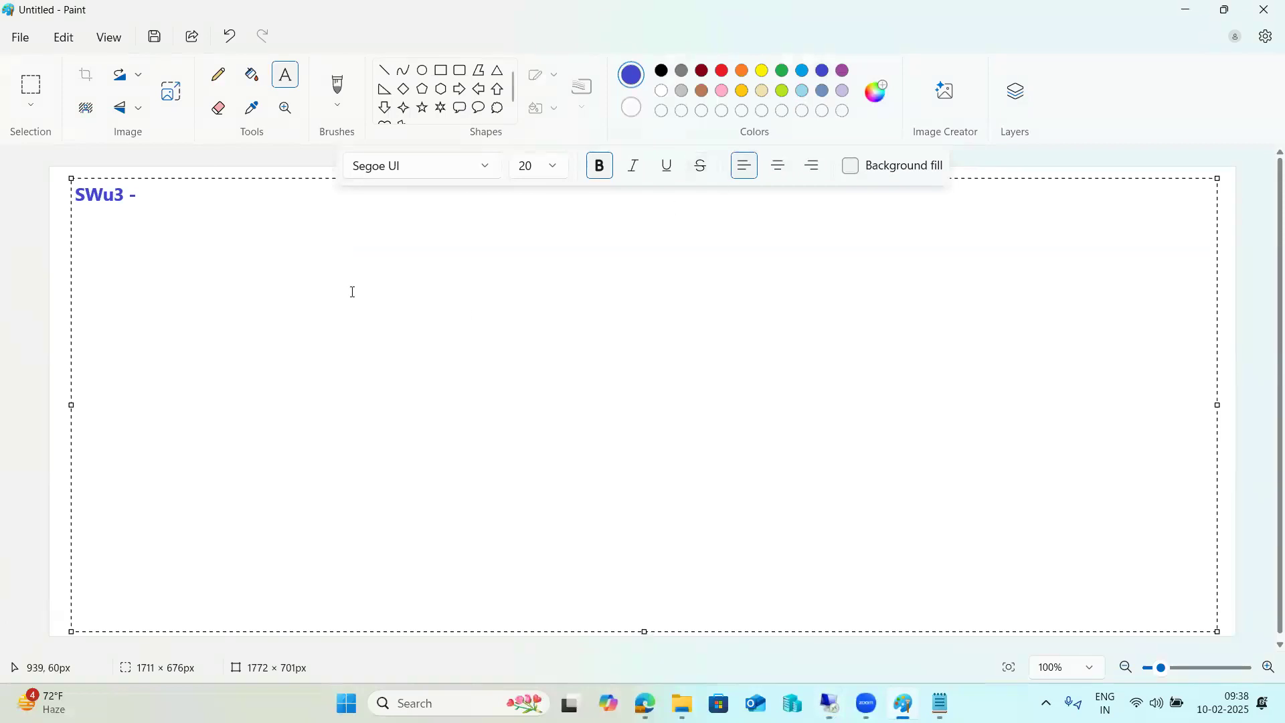
text(--)
key(Return)
text(L1 L2 l3)
key(BackSpace)
key(BackSpace)
text(L3)
key(Up)
key(Up)
text(-)
text(500--1 )
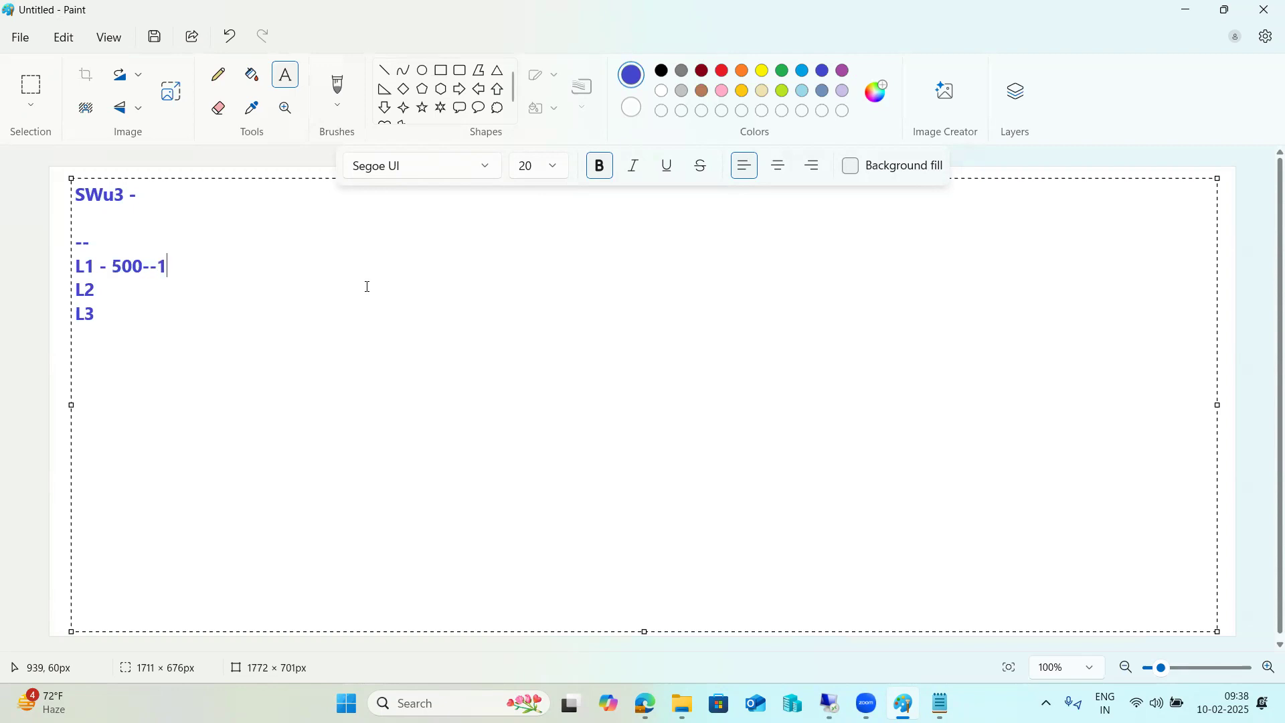
text(la)
text(c L2 )
text(-1 to)
text( 5)
text(la)
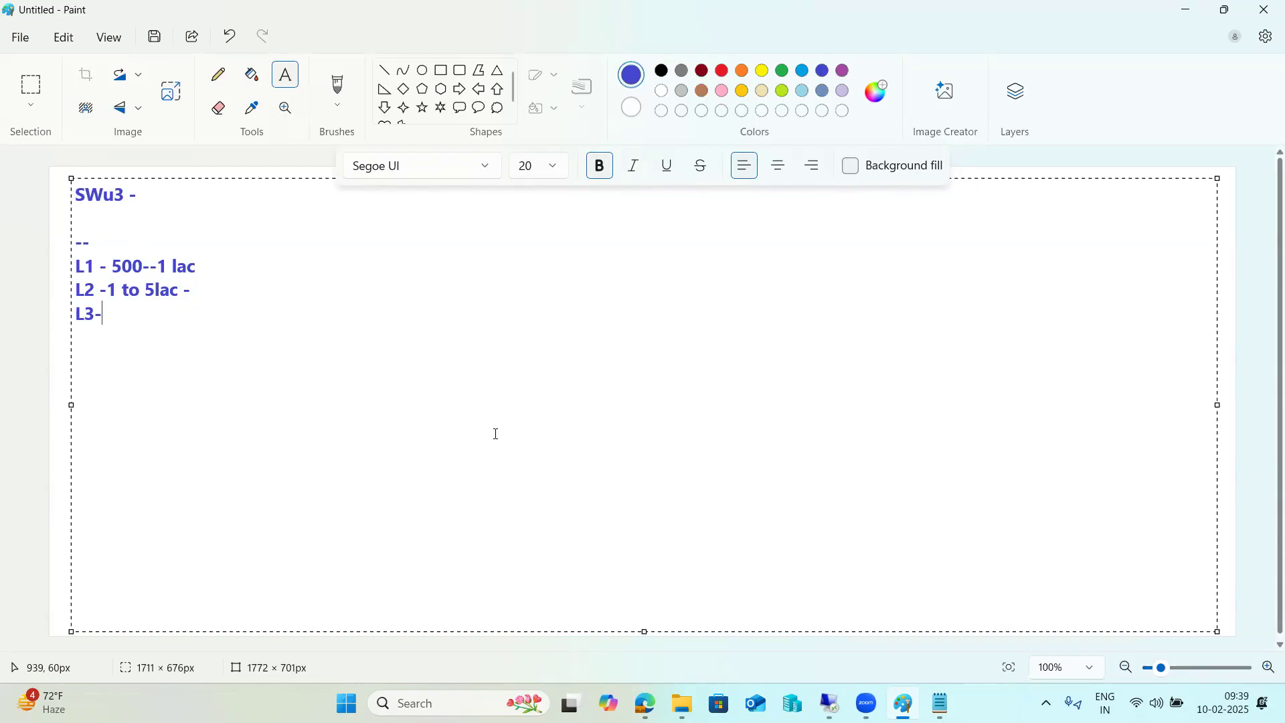
Switch to the SAP remote session and run Auto-Customizing on Edit Runtime Environment, agreeing to synchronize the RFC passwords
mouse_move(830, 704)
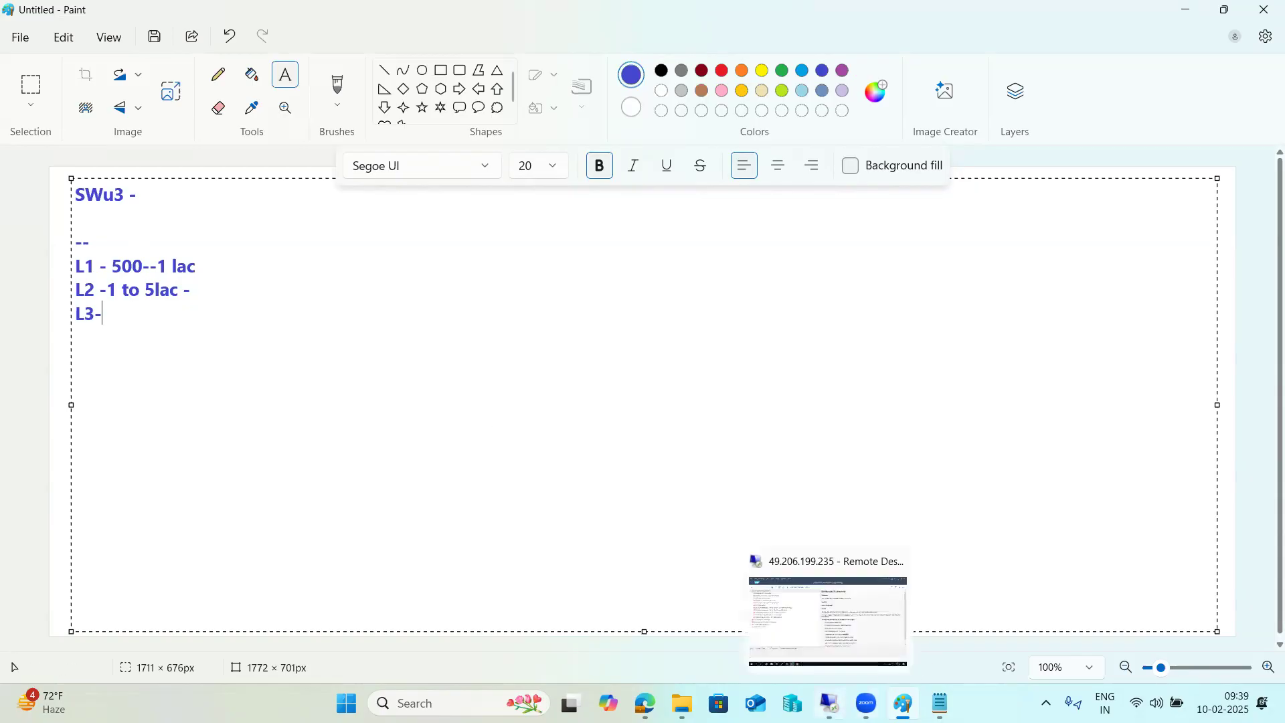
click(827, 617)
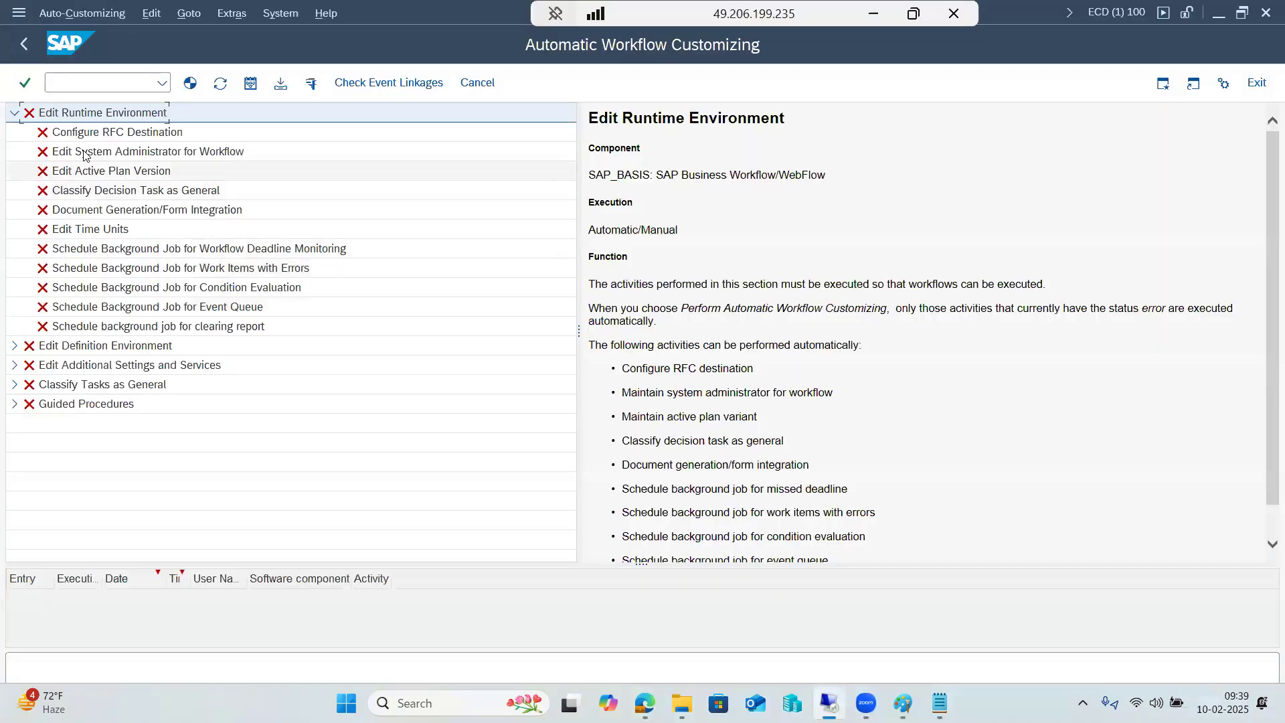
click(14, 113)
click(130, 83)
click(162, 82)
click(162, 82)
right_click(49, 118)
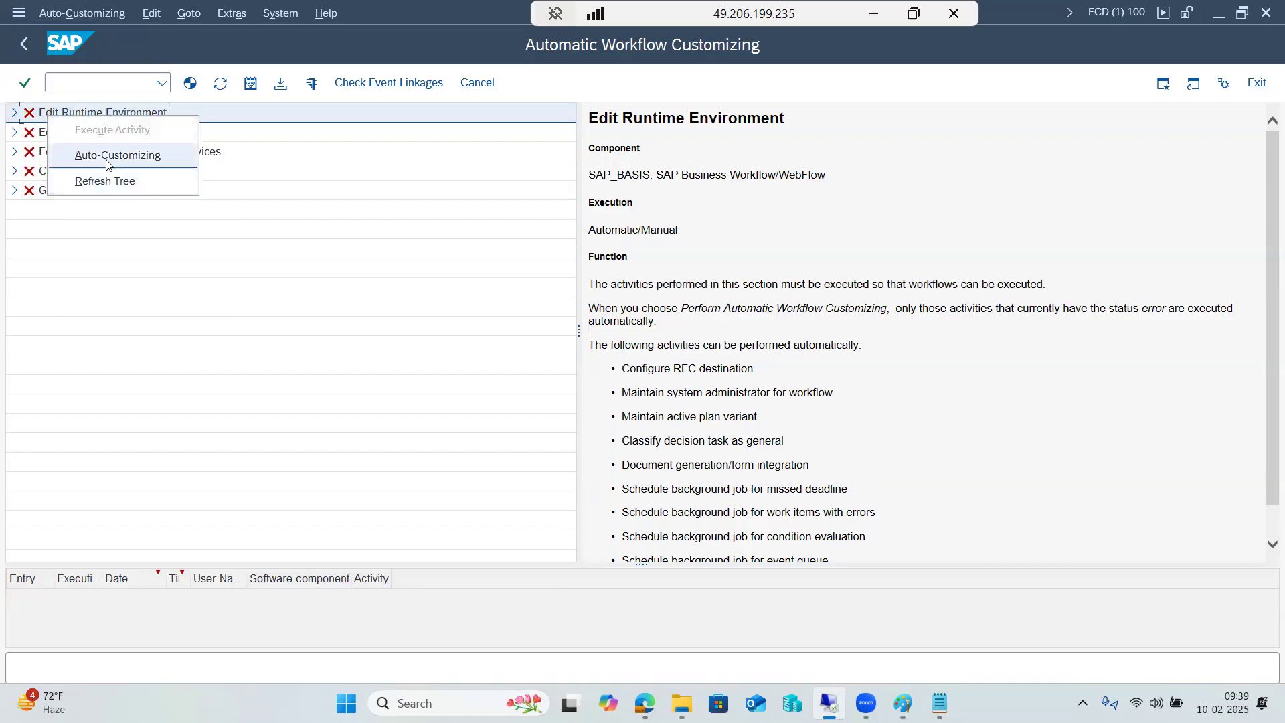
click(107, 156)
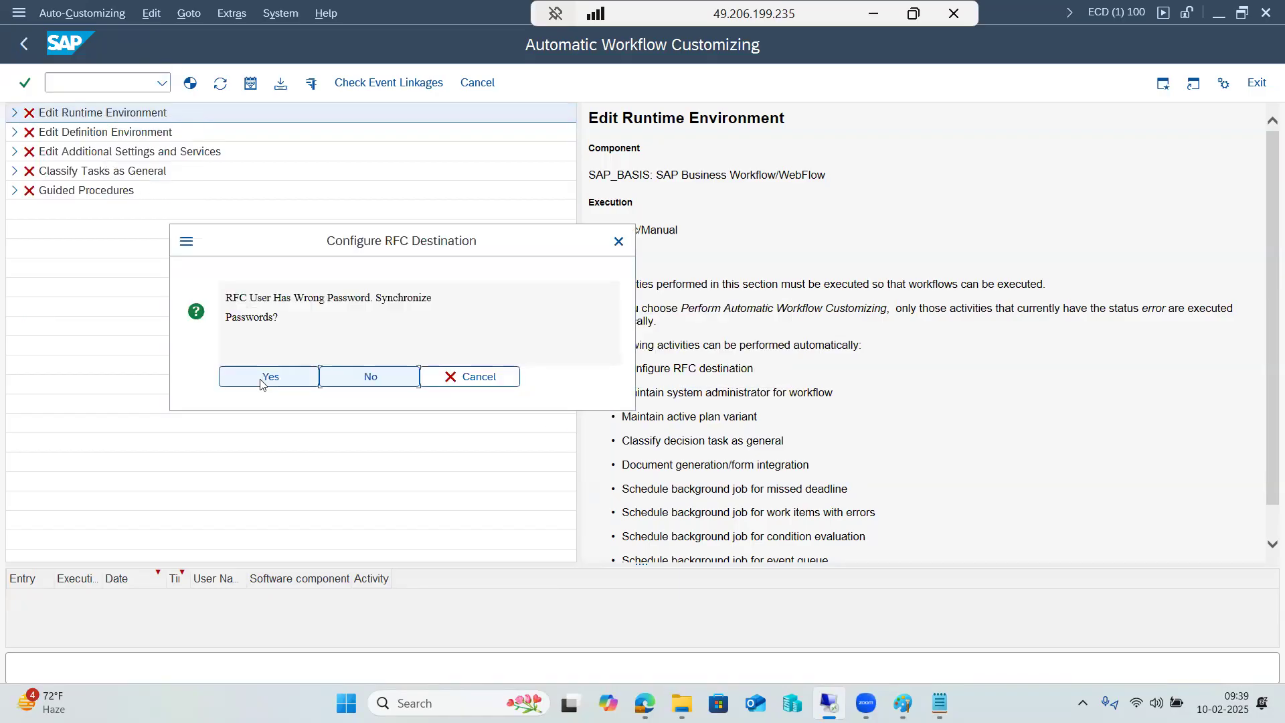
click(257, 381)
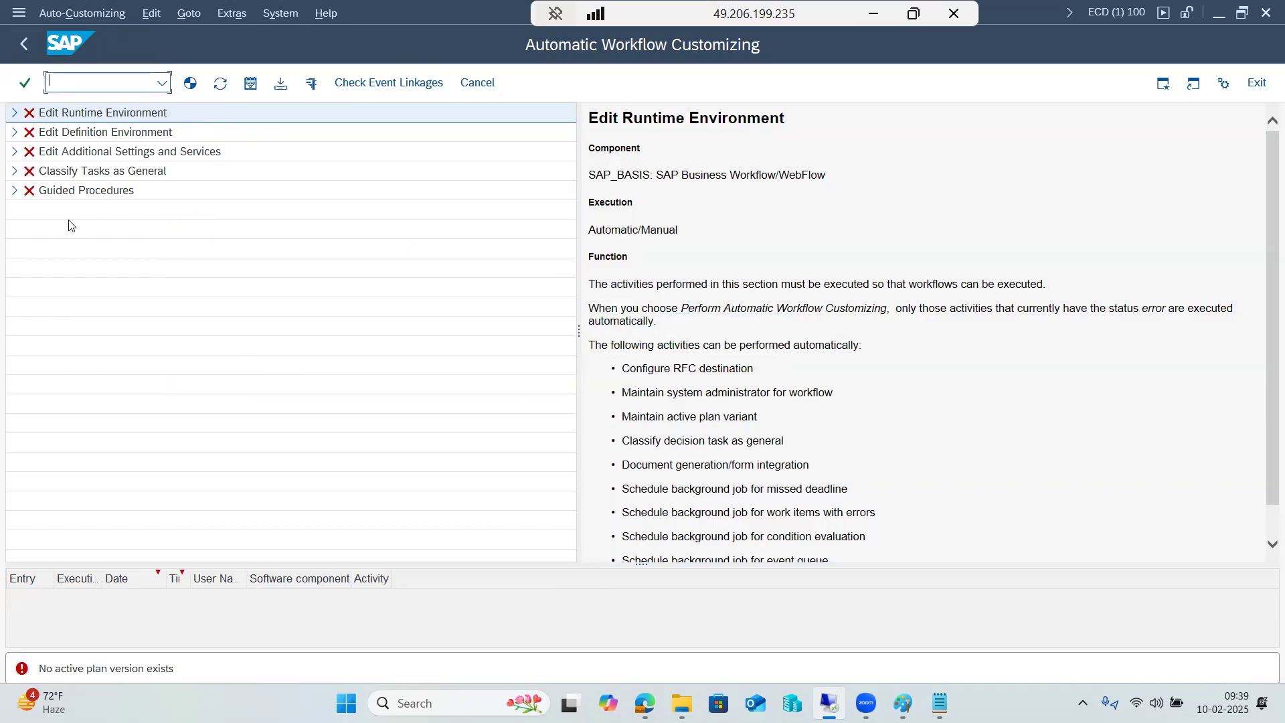
Expand Edit Runtime Environment and run Auto-Customizing on the whole node again
click(13, 112)
click(15, 114)
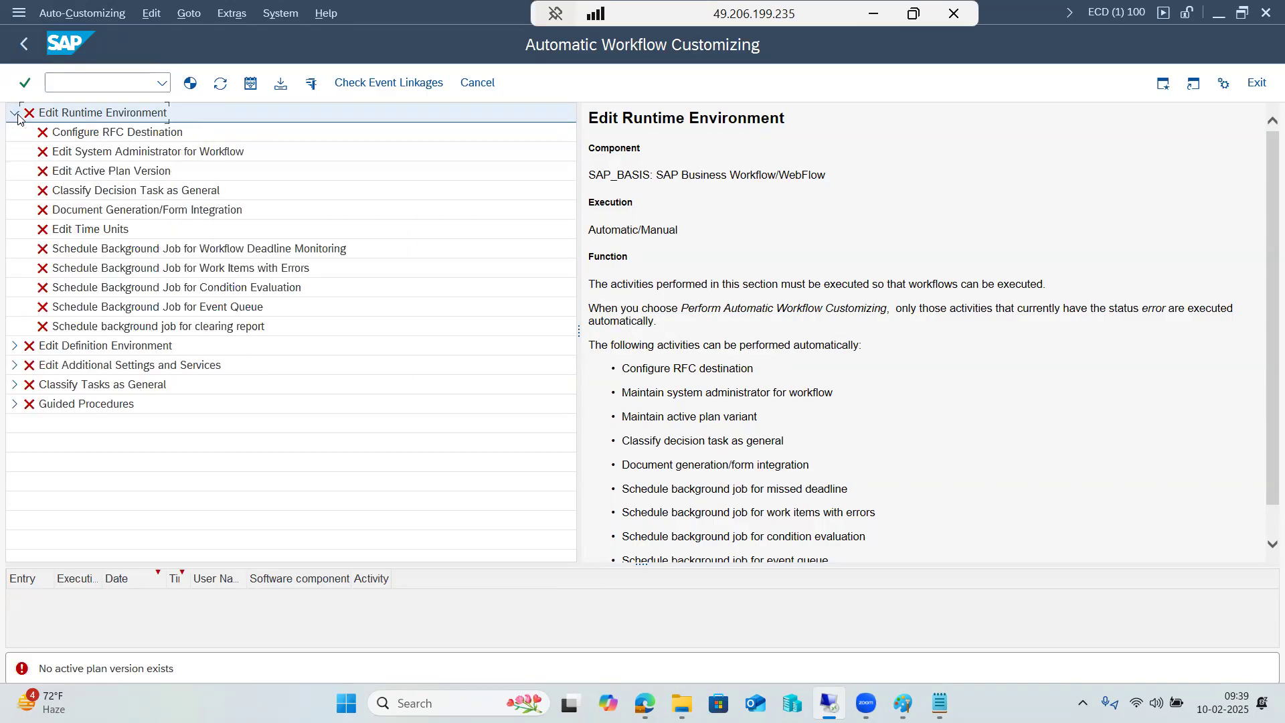
right_click(99, 114)
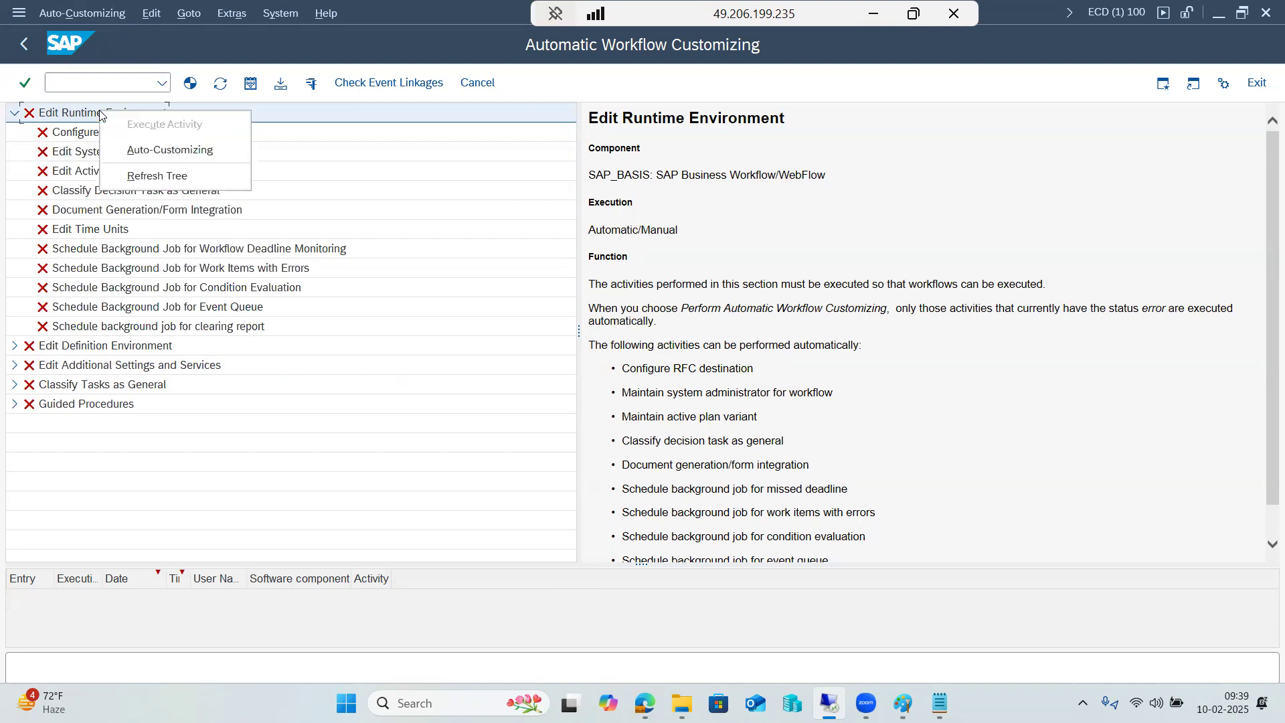
click(192, 87)
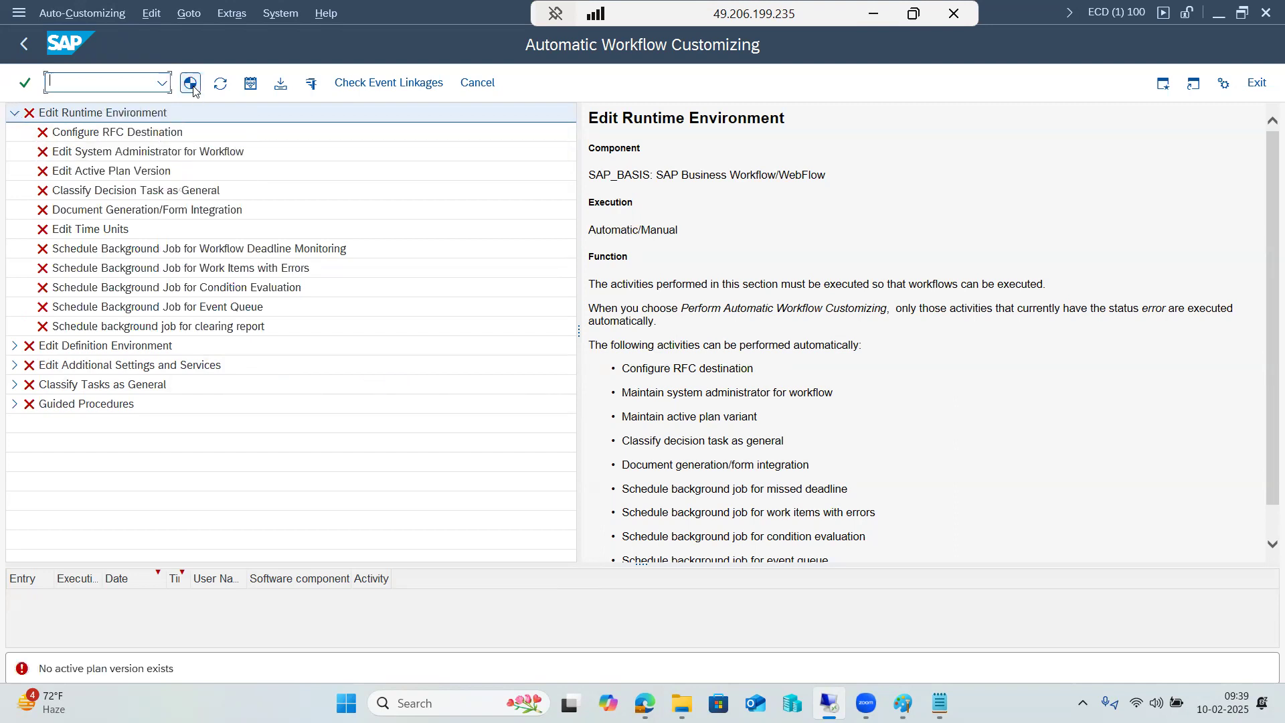
right_click(129, 112)
click(164, 146)
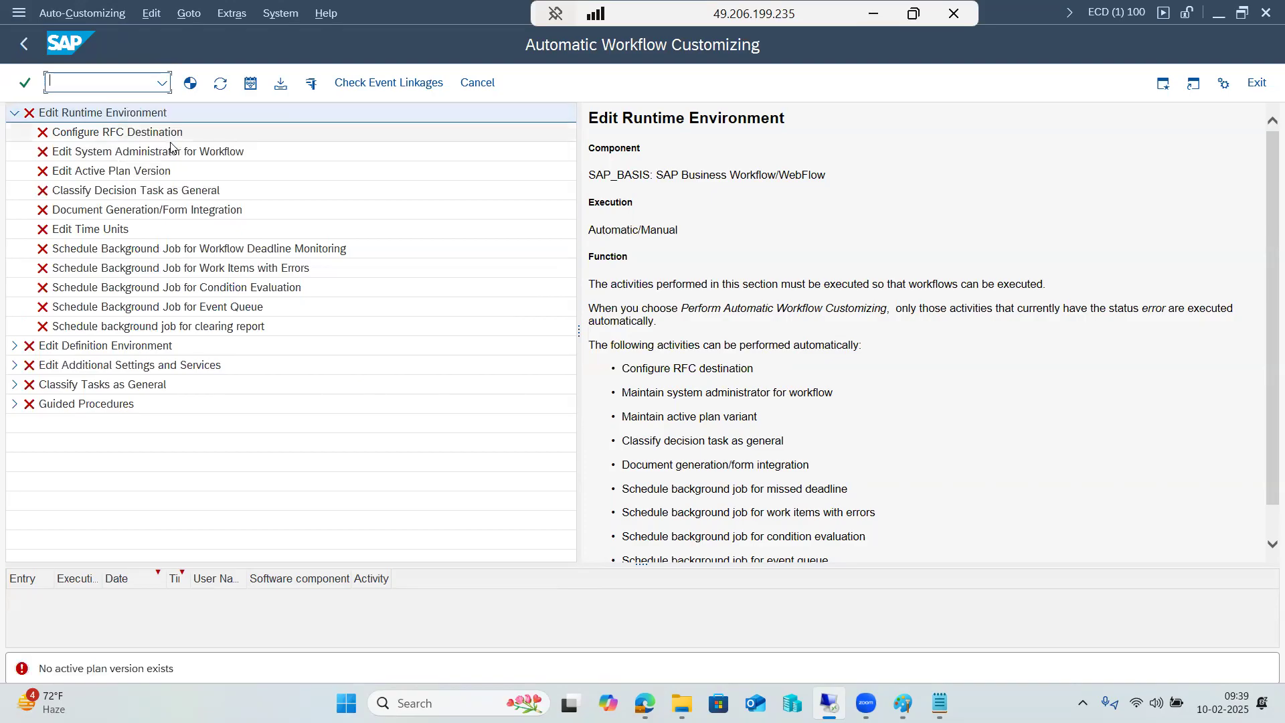
click(109, 671)
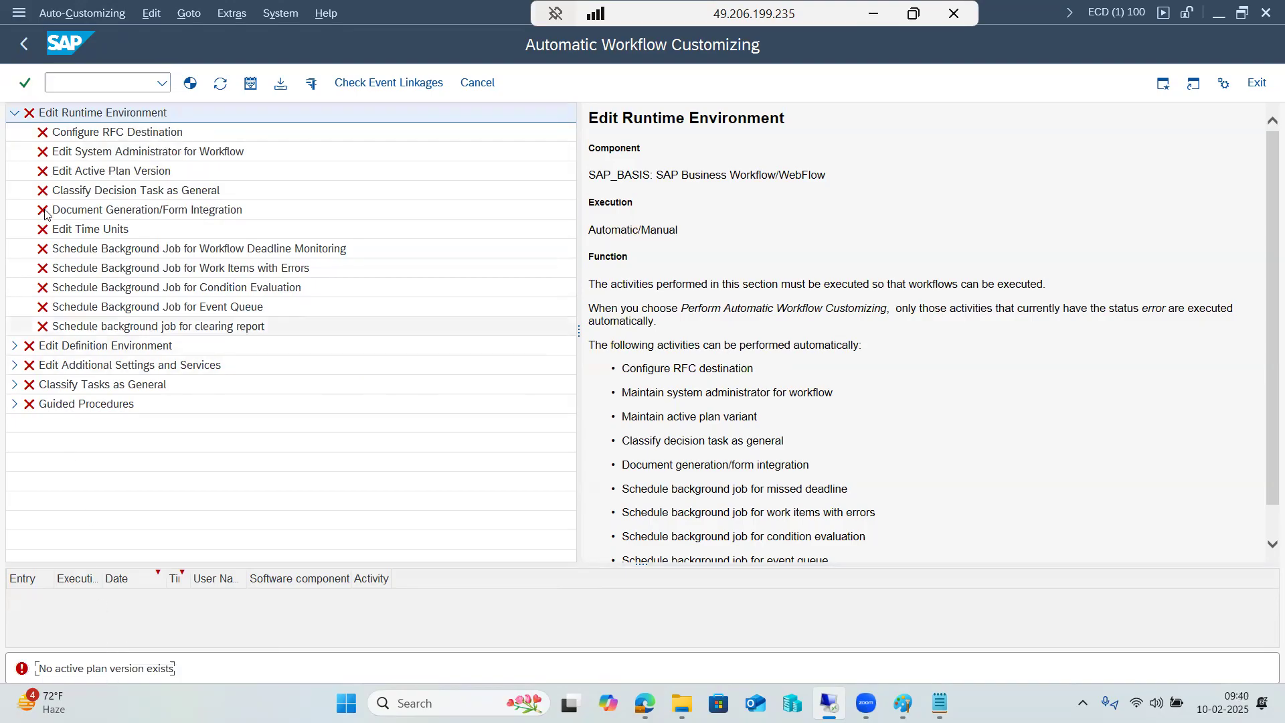
Execute Configure RFC Destination, set the password for RFC and user, and confirm the destination WORKFLOW_LOCAL_100
click(66, 133)
right_click(66, 133)
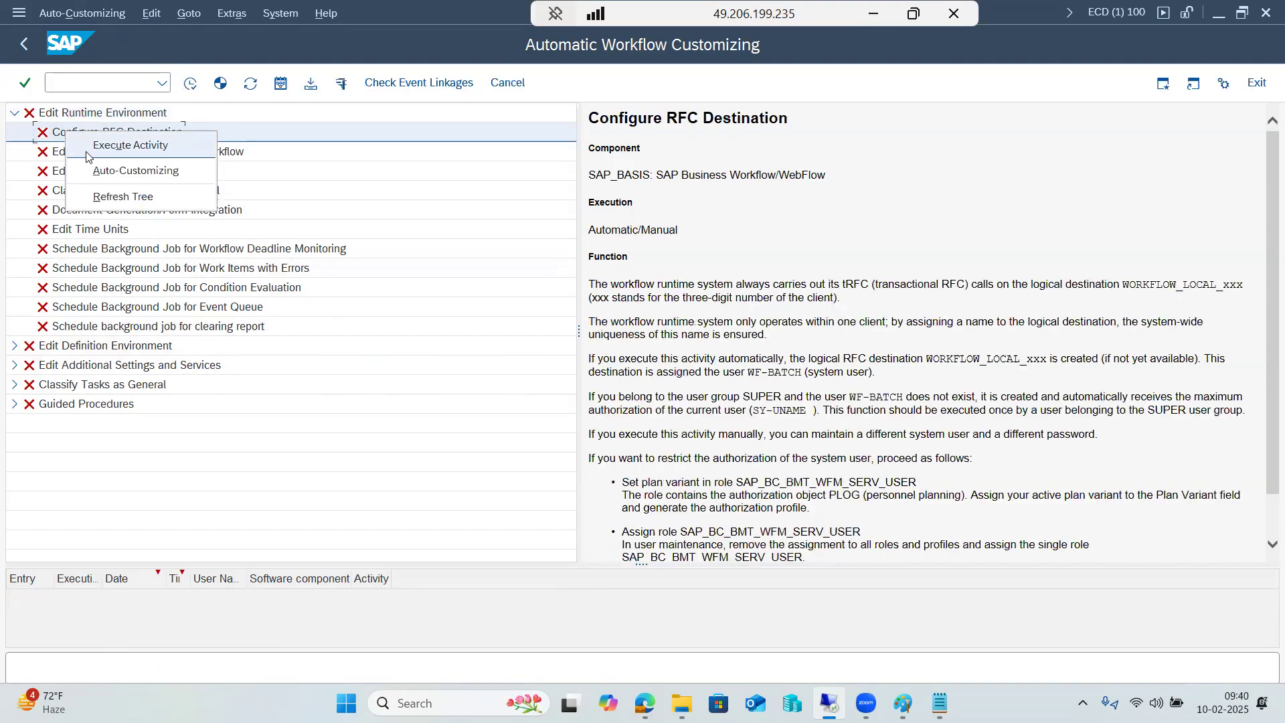
click(107, 153)
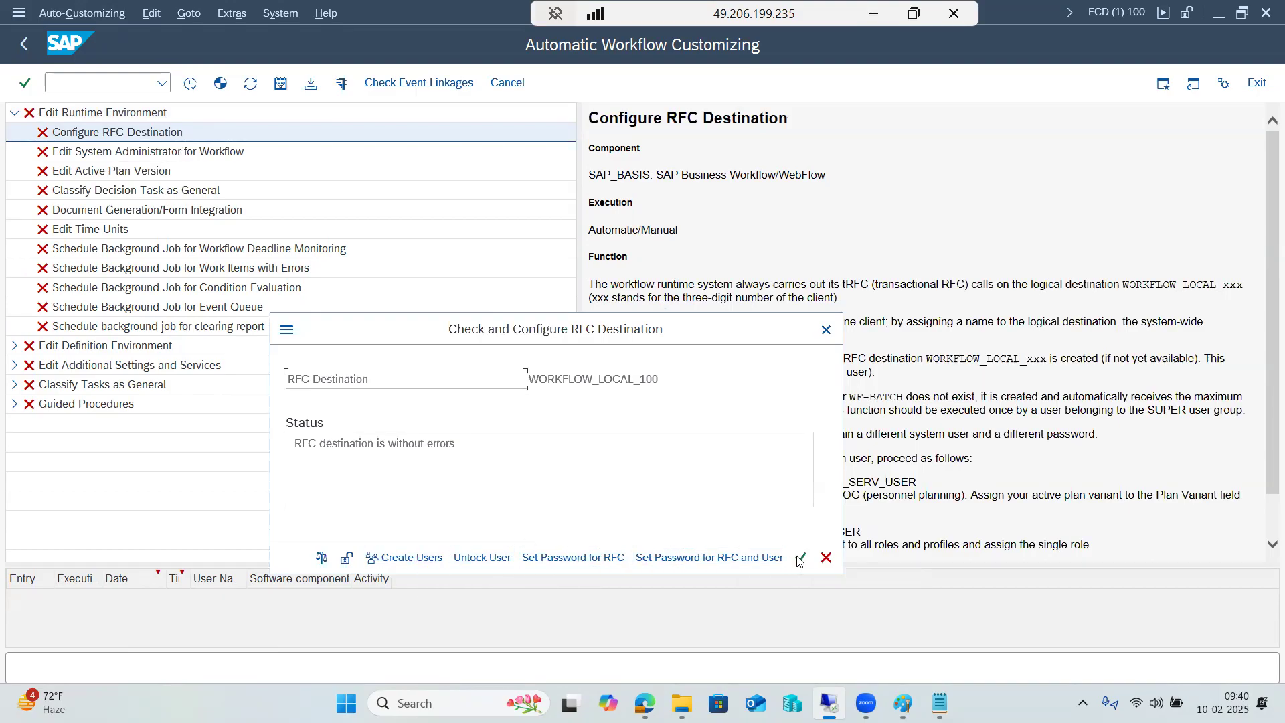
click(709, 557)
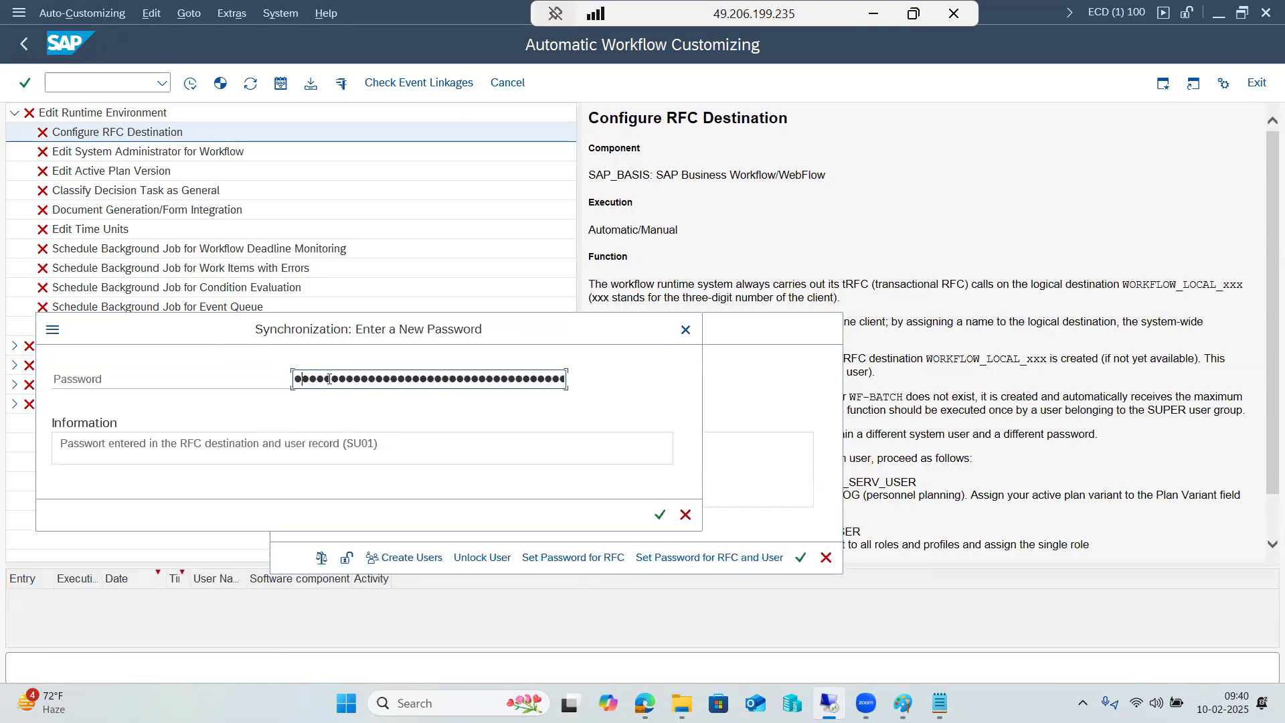
key(Return)
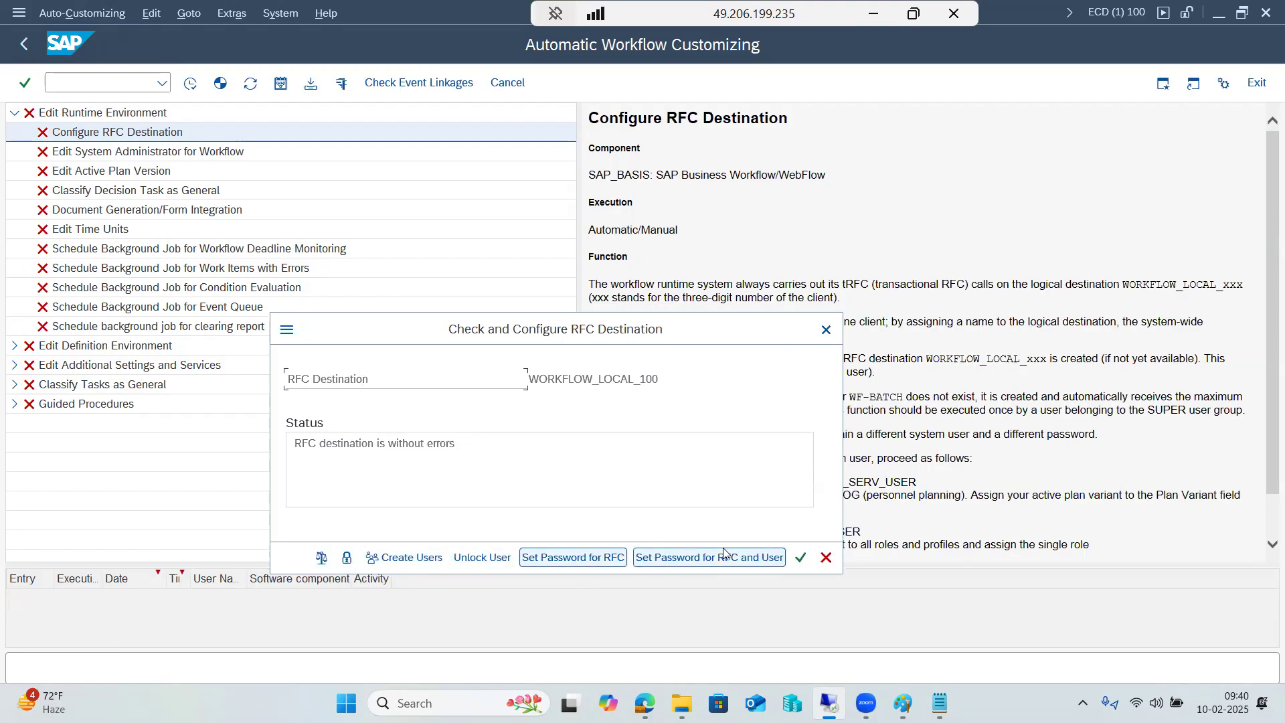
click(801, 558)
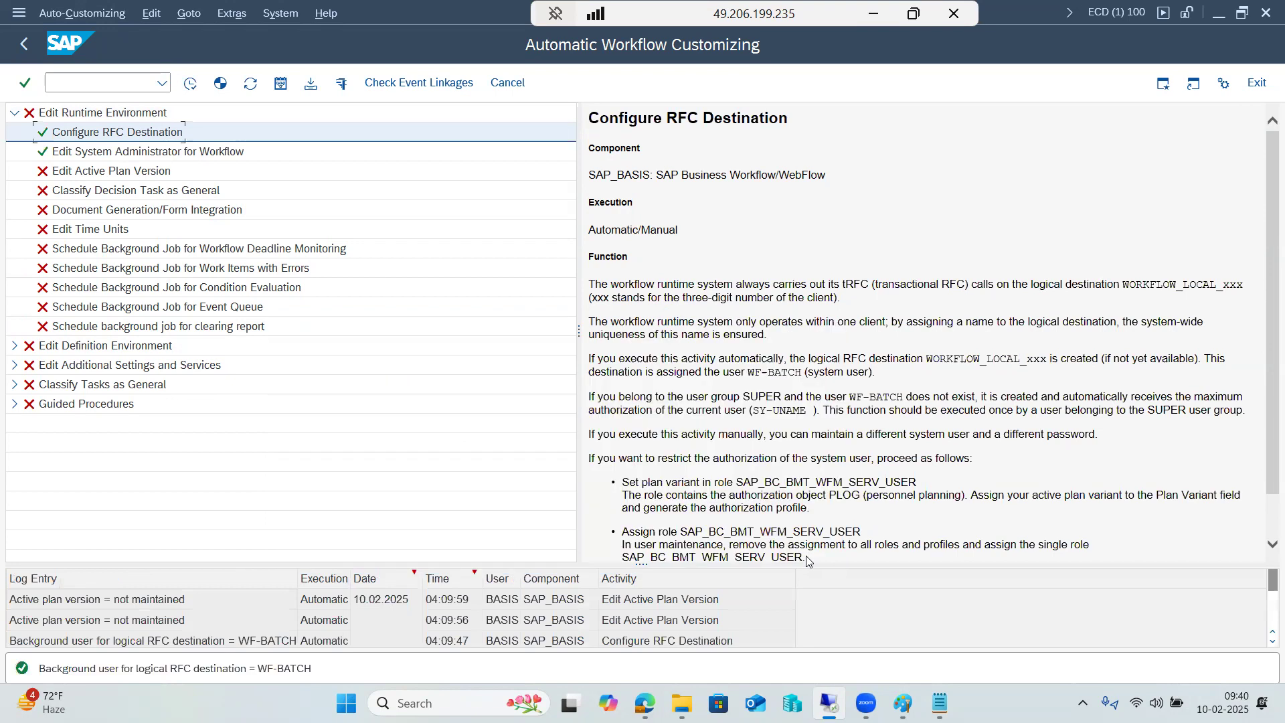
Rerun Auto-Customizing on the Edit Runtime Environment node
click(73, 118)
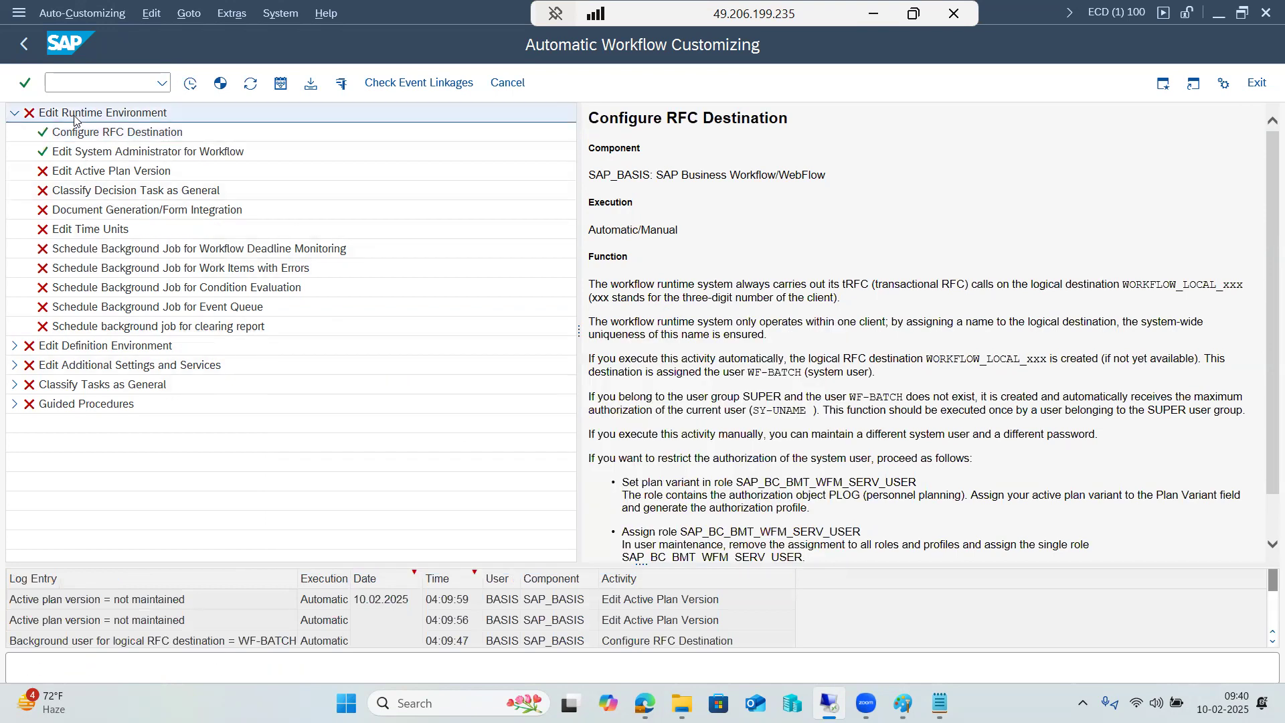
right_click(73, 118)
click(115, 157)
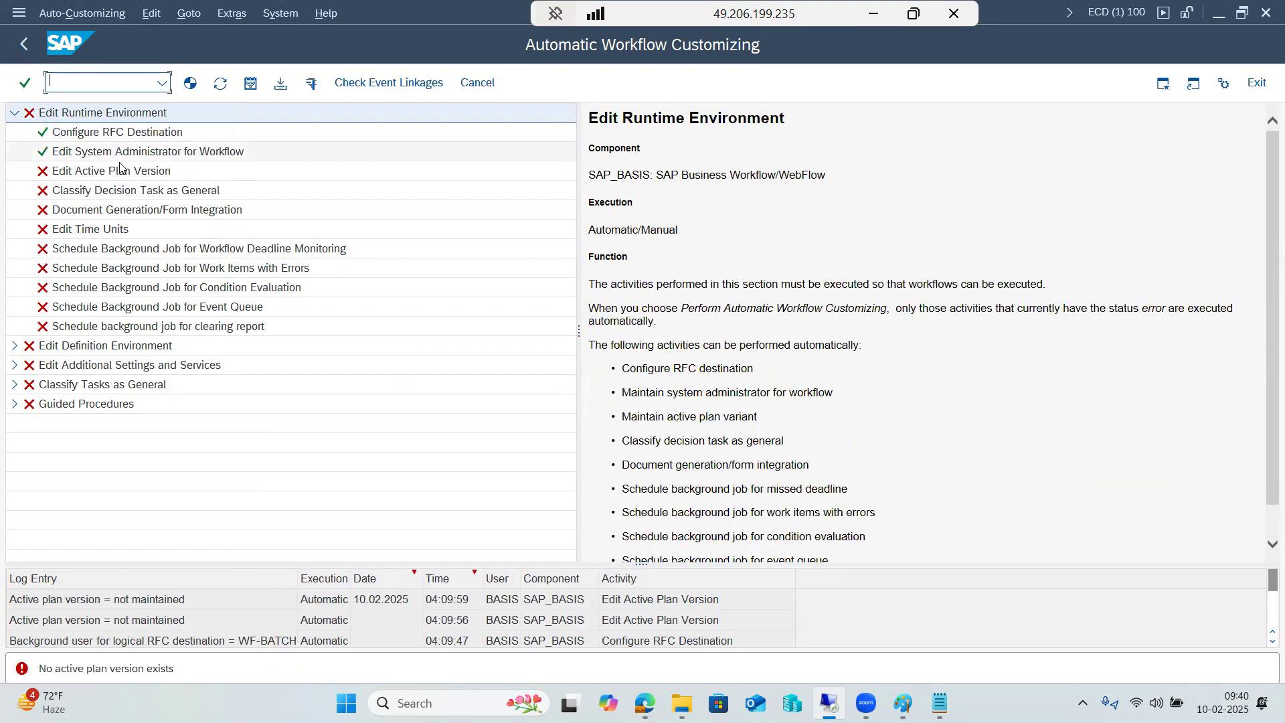
Run Auto-Customizing on Edit Active Plan Version and return from the Set Active Plan Version view
click(117, 171)
right_click(107, 175)
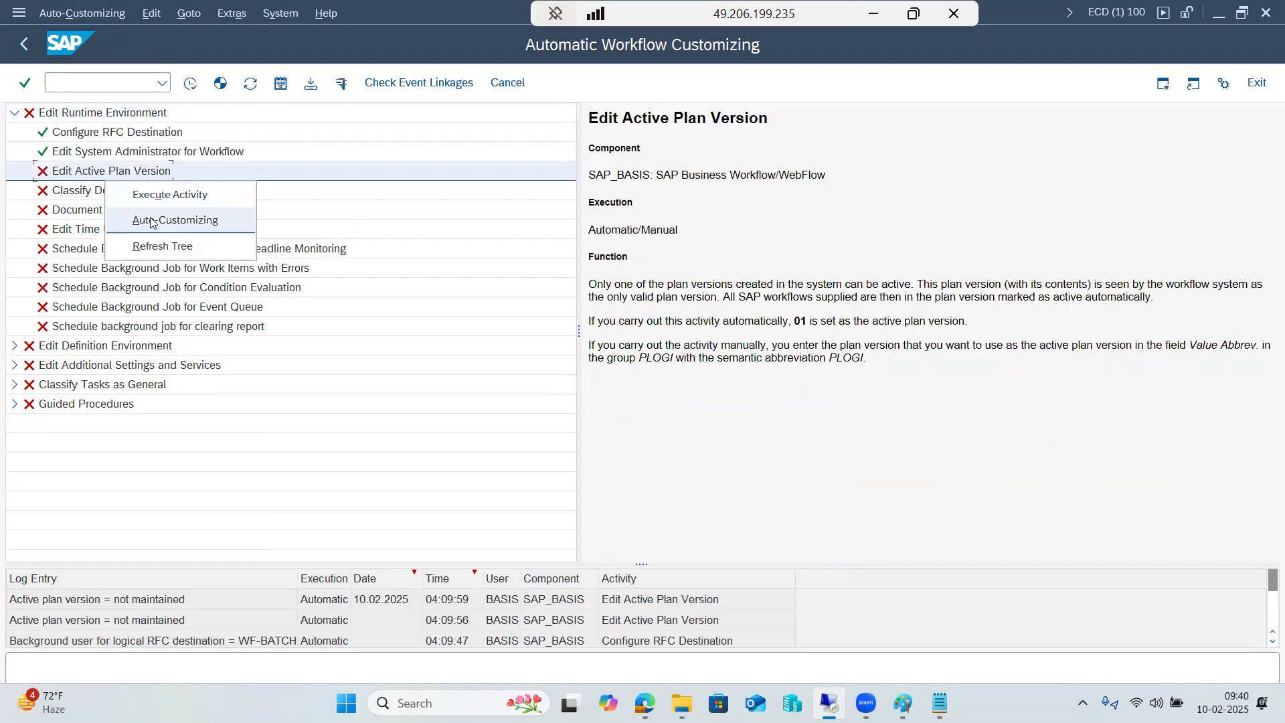
click(190, 222)
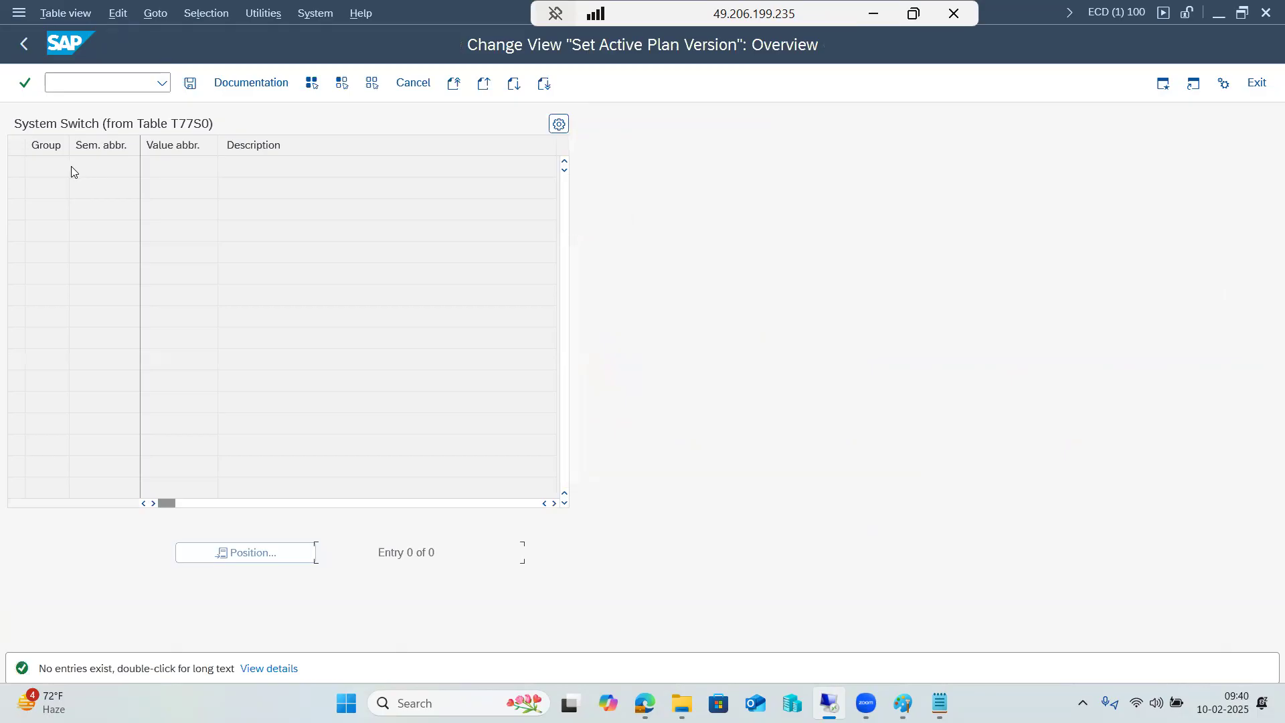
click(22, 44)
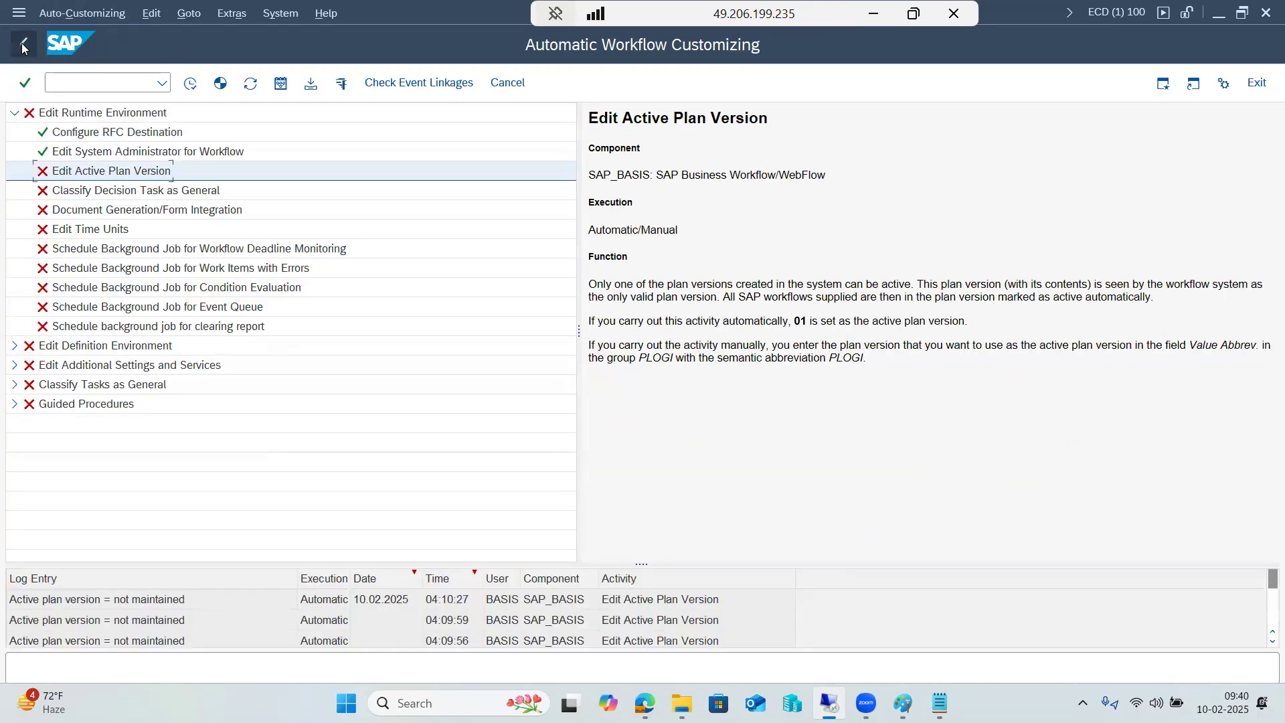
Run Auto-Customizing on Classify Decision Task as General
click(96, 193)
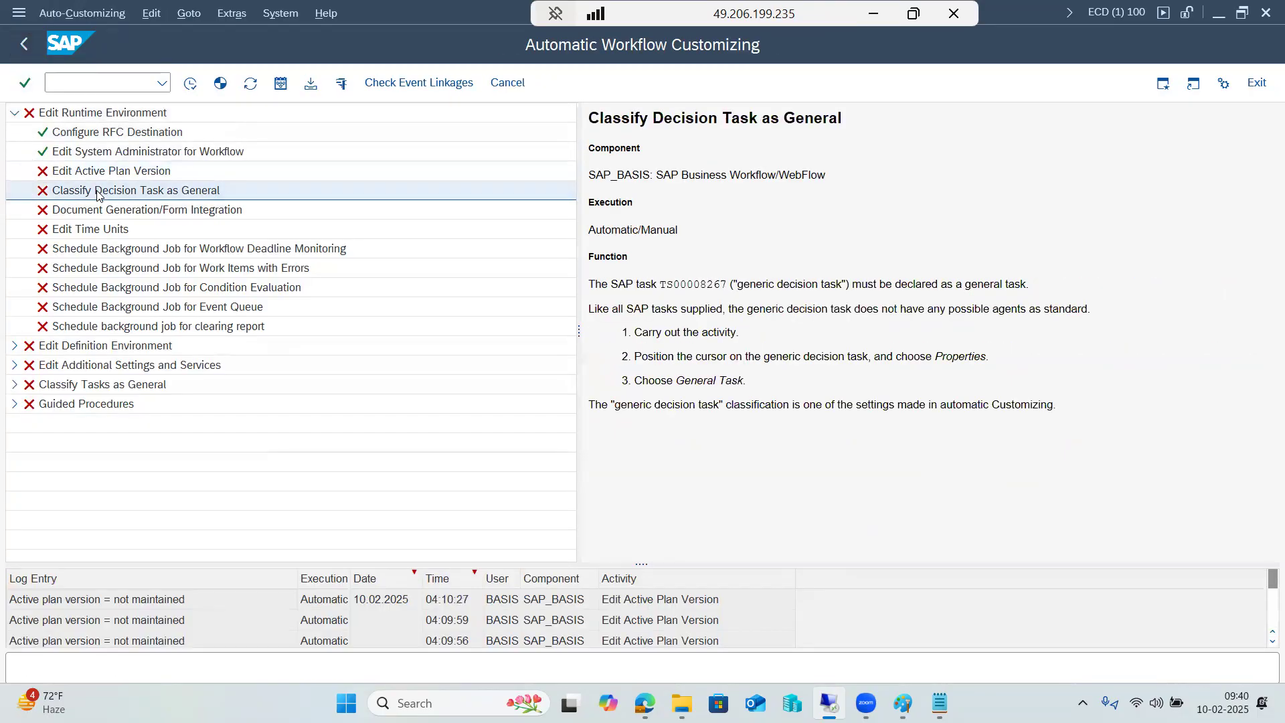
right_click(96, 193)
click(150, 234)
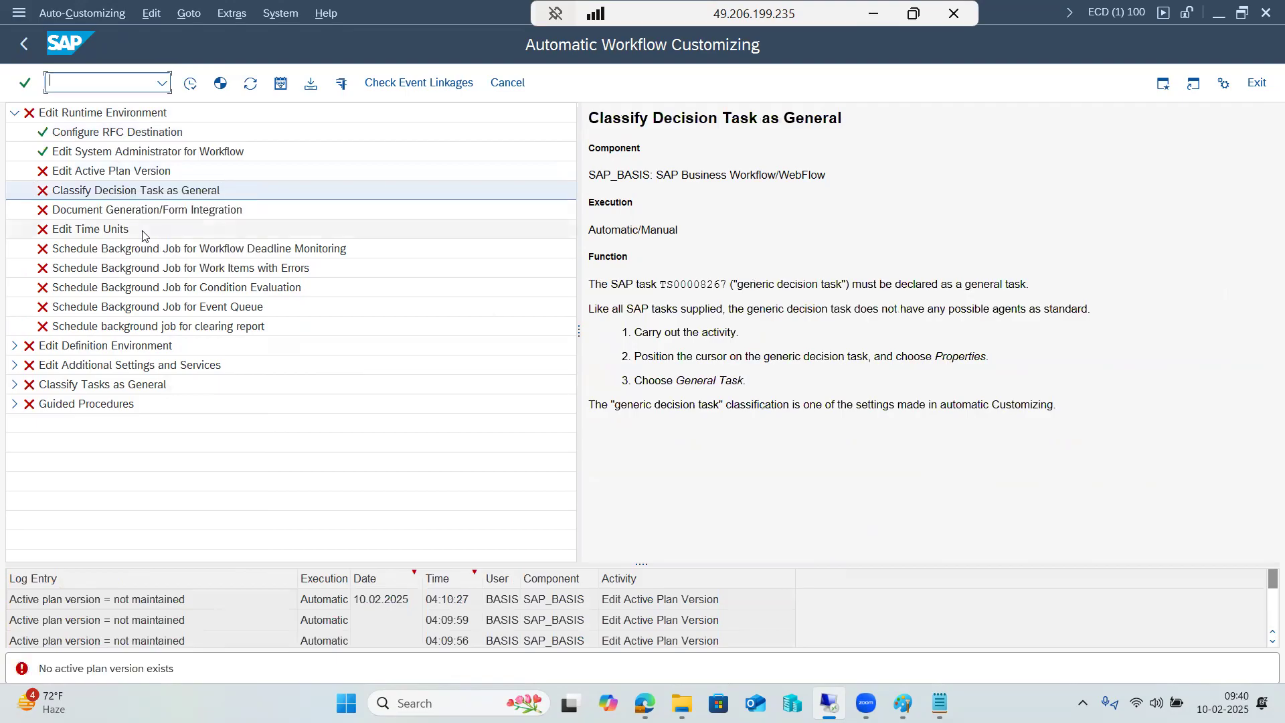
Execute the Edit Active Plan Version activity, save the plan version table and return to the customizing tree
click(79, 172)
right_click(79, 172)
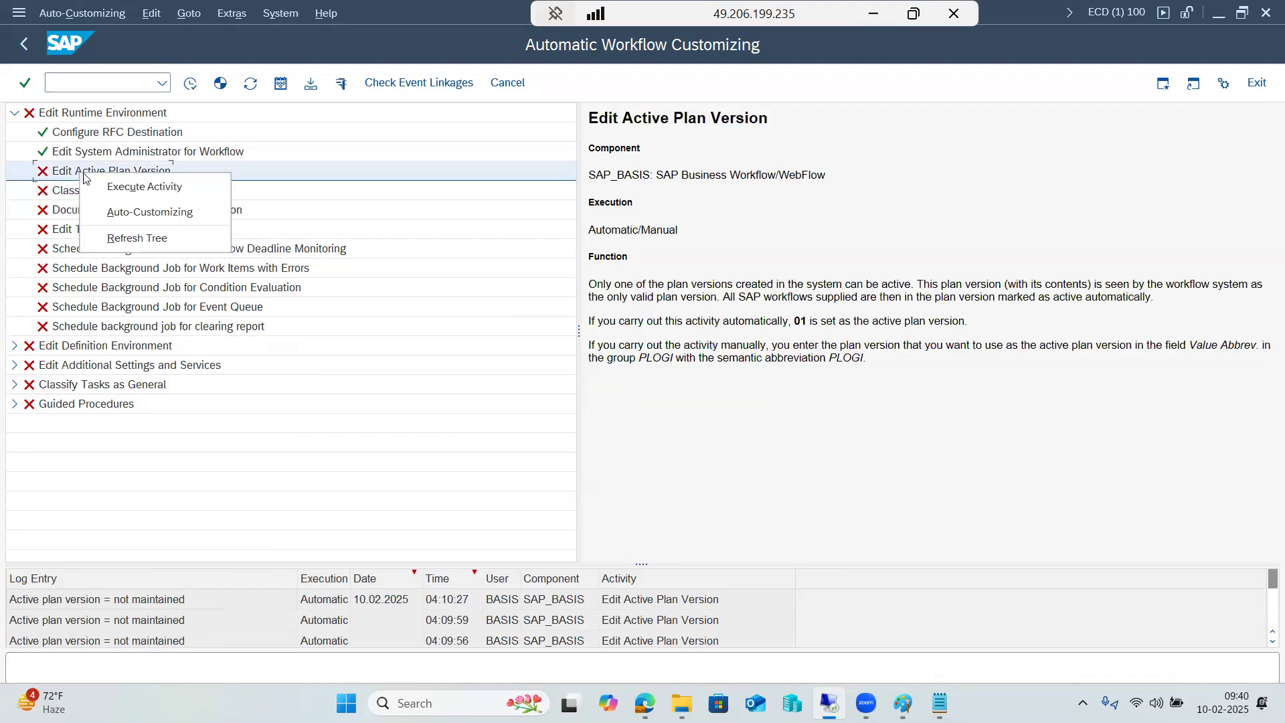
click(117, 187)
click(190, 83)
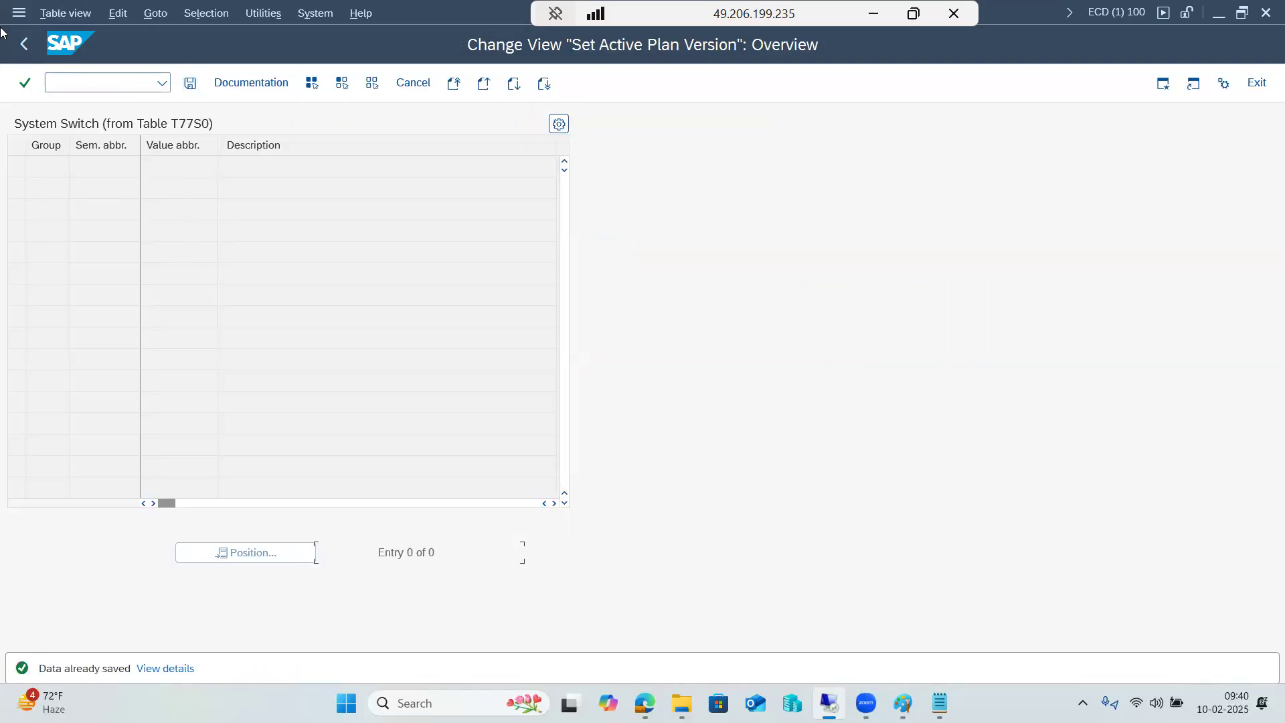
click(24, 44)
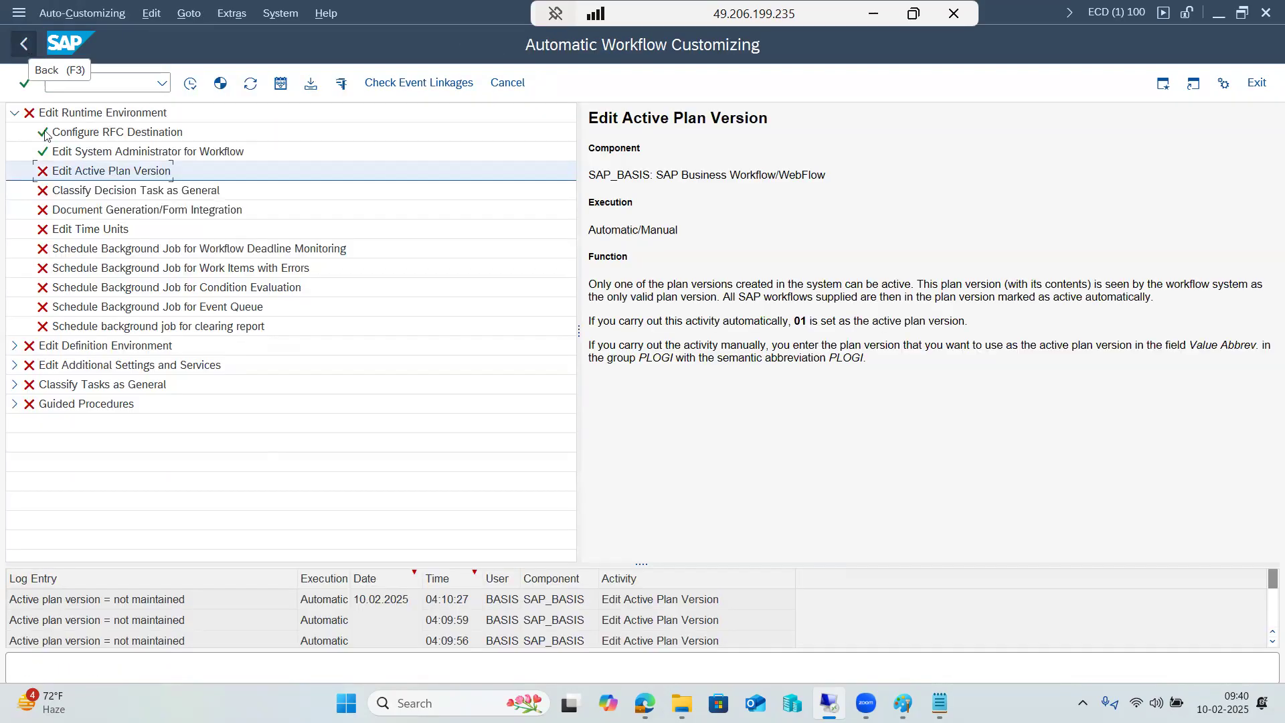
Schedule the clearing report, event queue and condition evaluation background jobs with Auto-Customizing
right_click(91, 326)
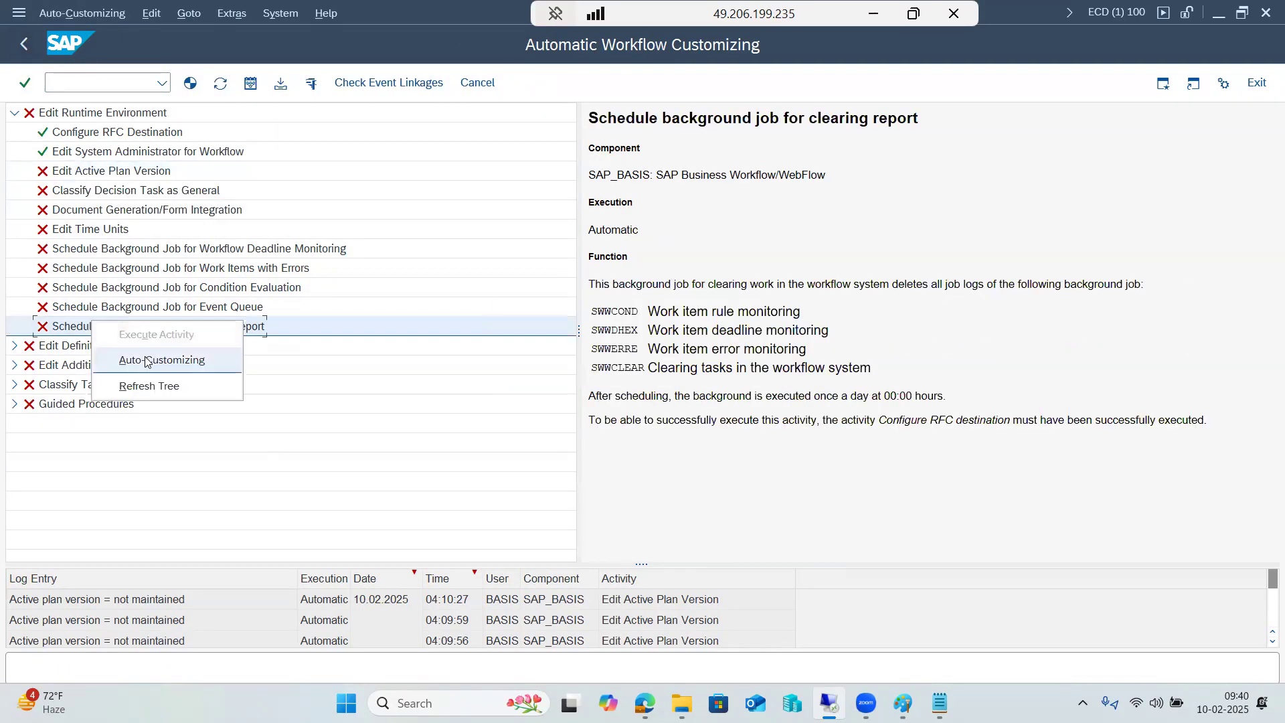
click(146, 361)
click(130, 311)
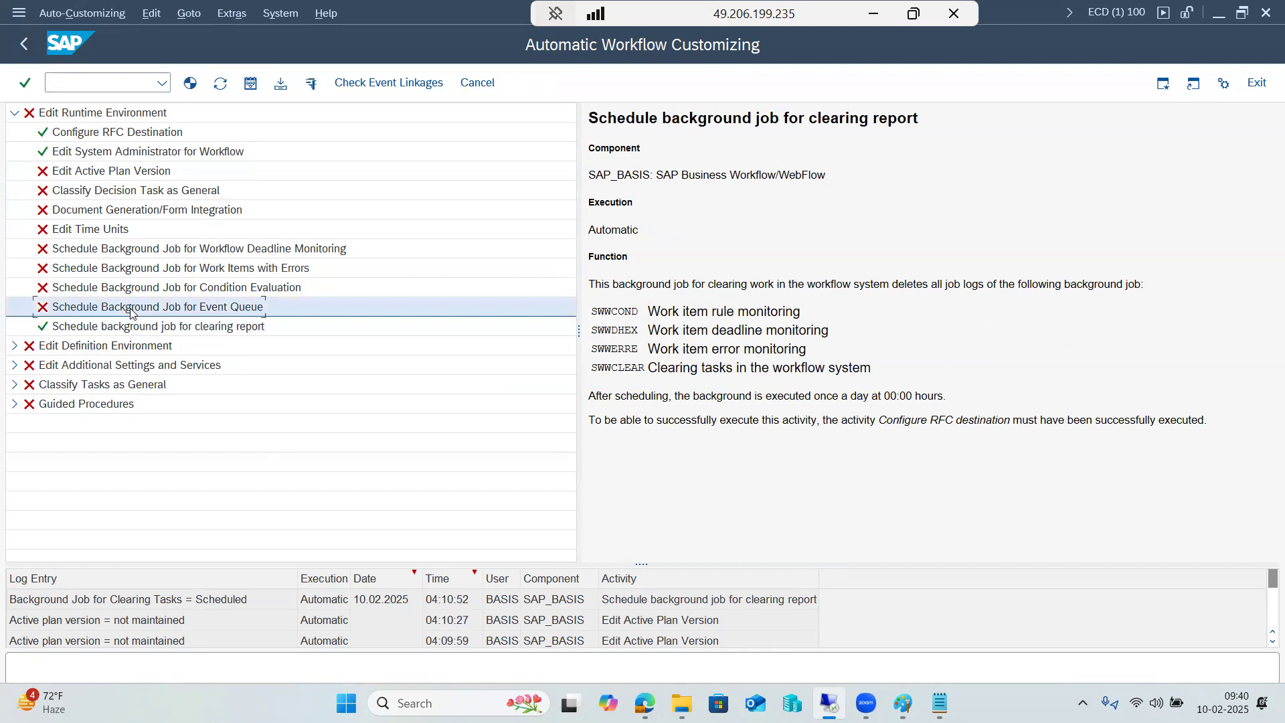
right_click(131, 312)
click(147, 344)
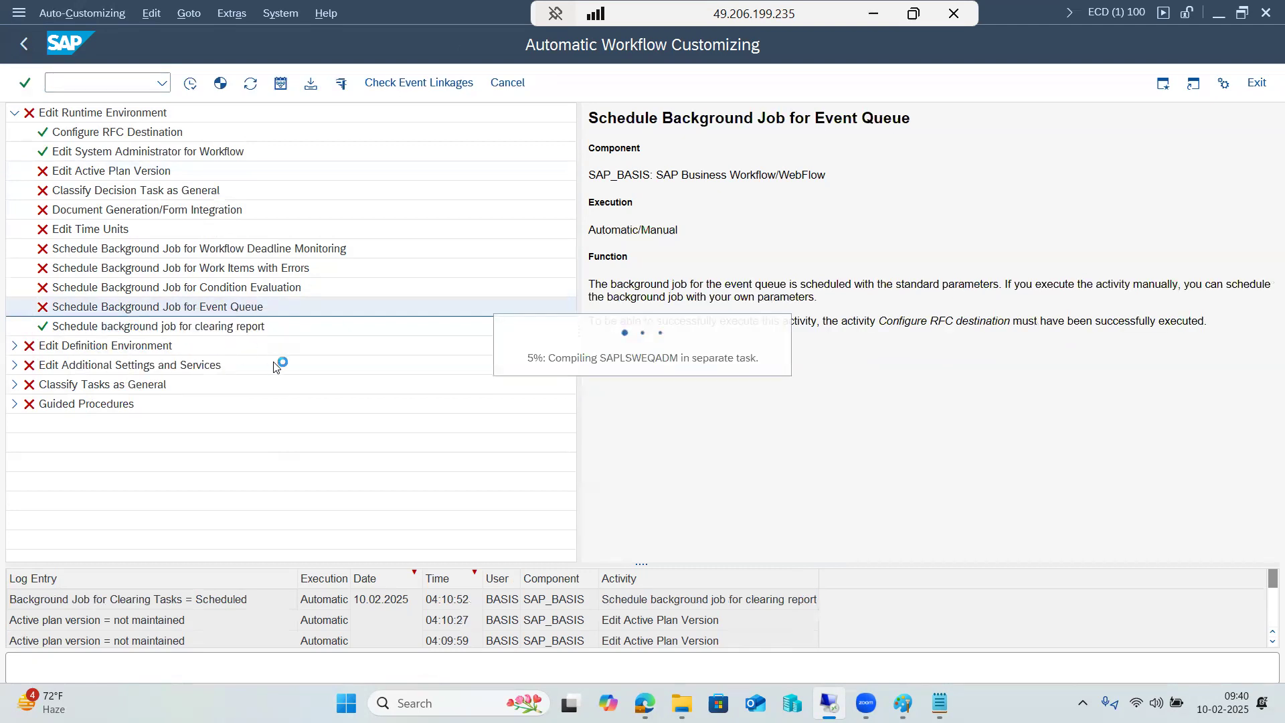
right_click(144, 288)
click(178, 324)
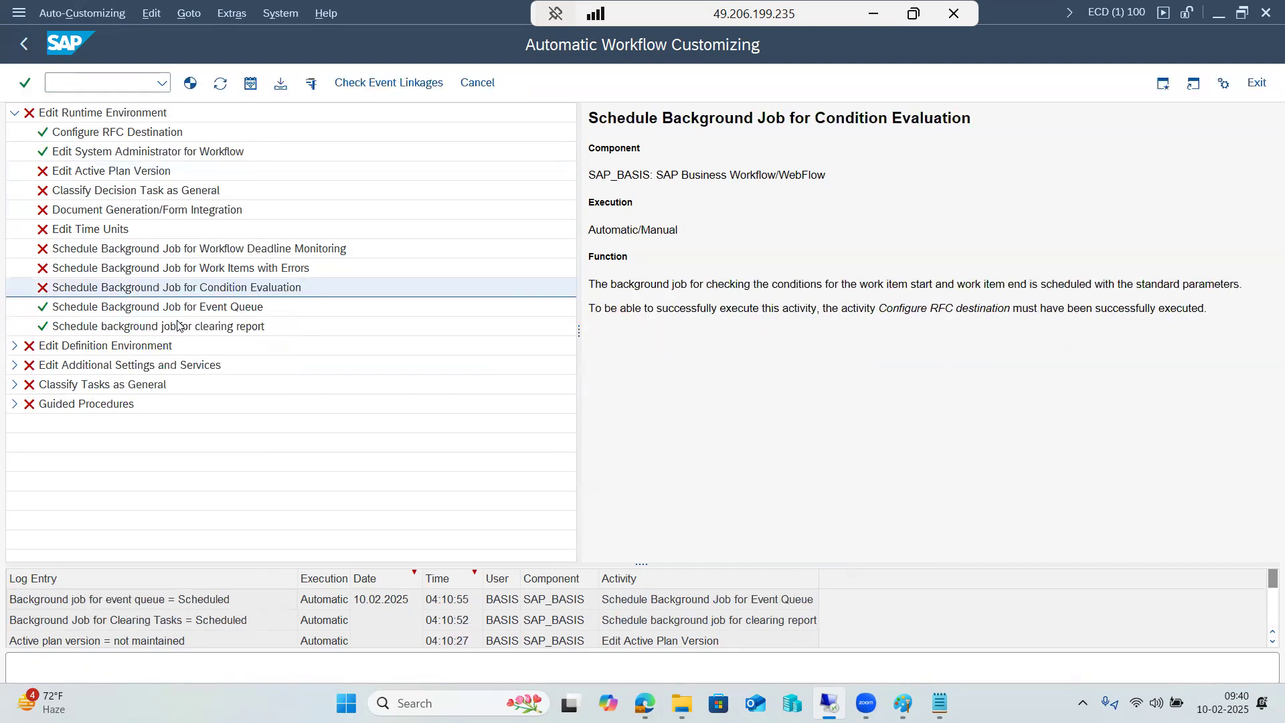
Execute Schedule Background Job for Work Items with Errors, save and schedule it under customizing request ECDK900211
right_click(137, 270)
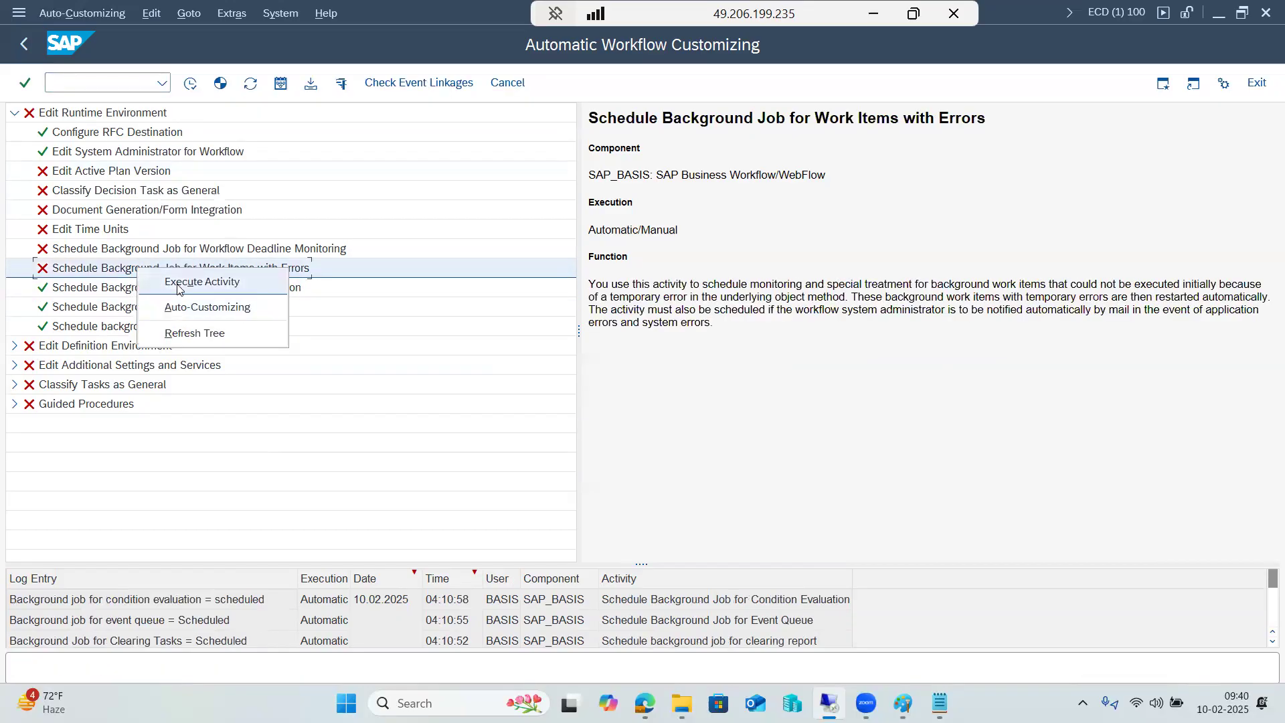
click(180, 285)
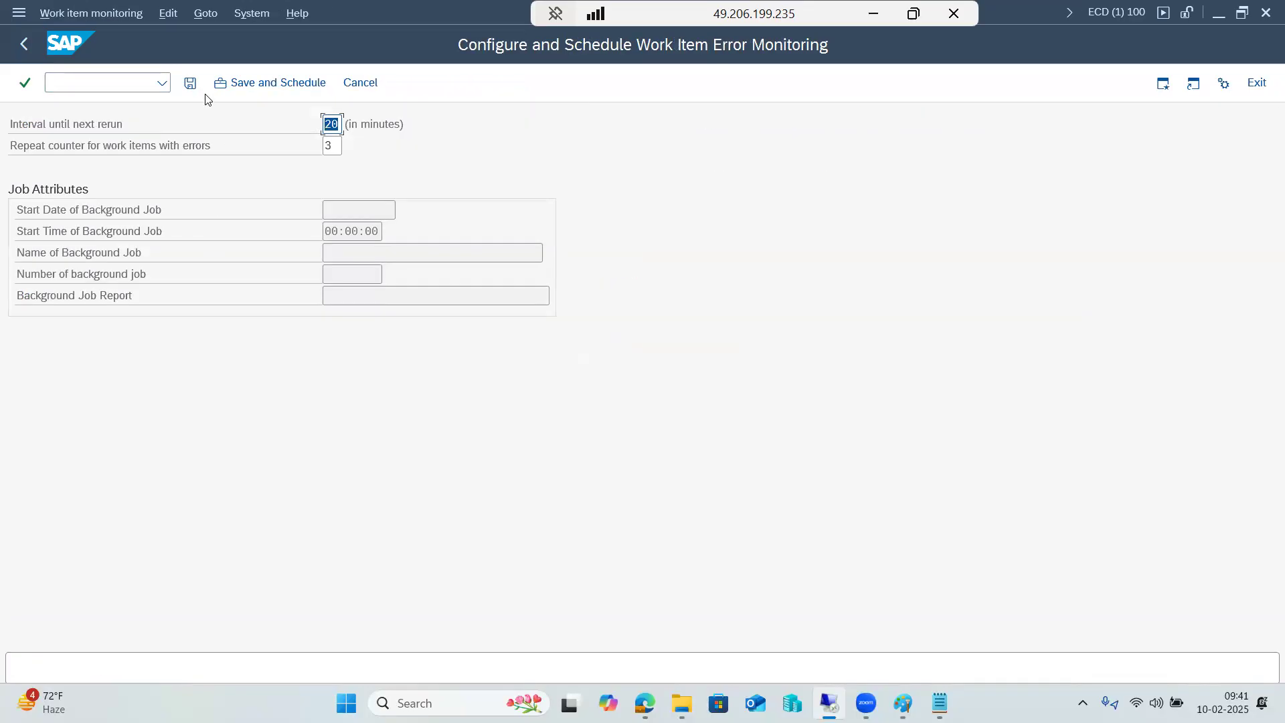
click(265, 86)
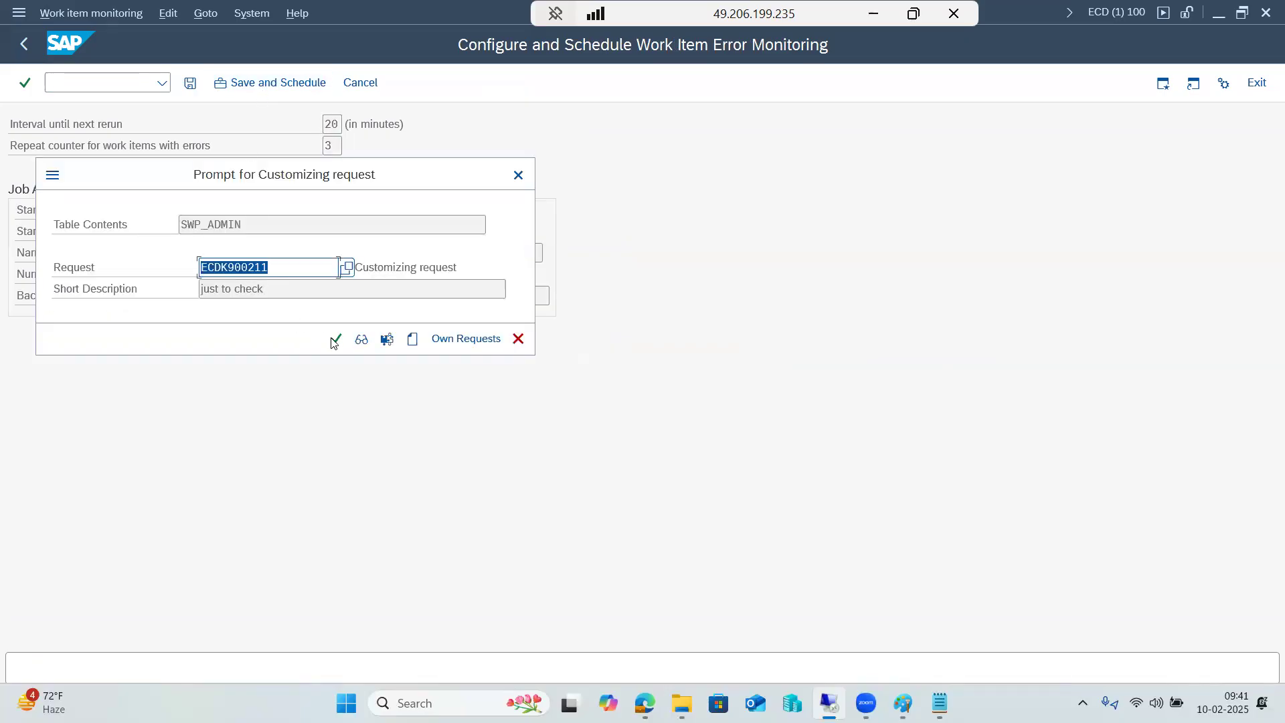
click(331, 339)
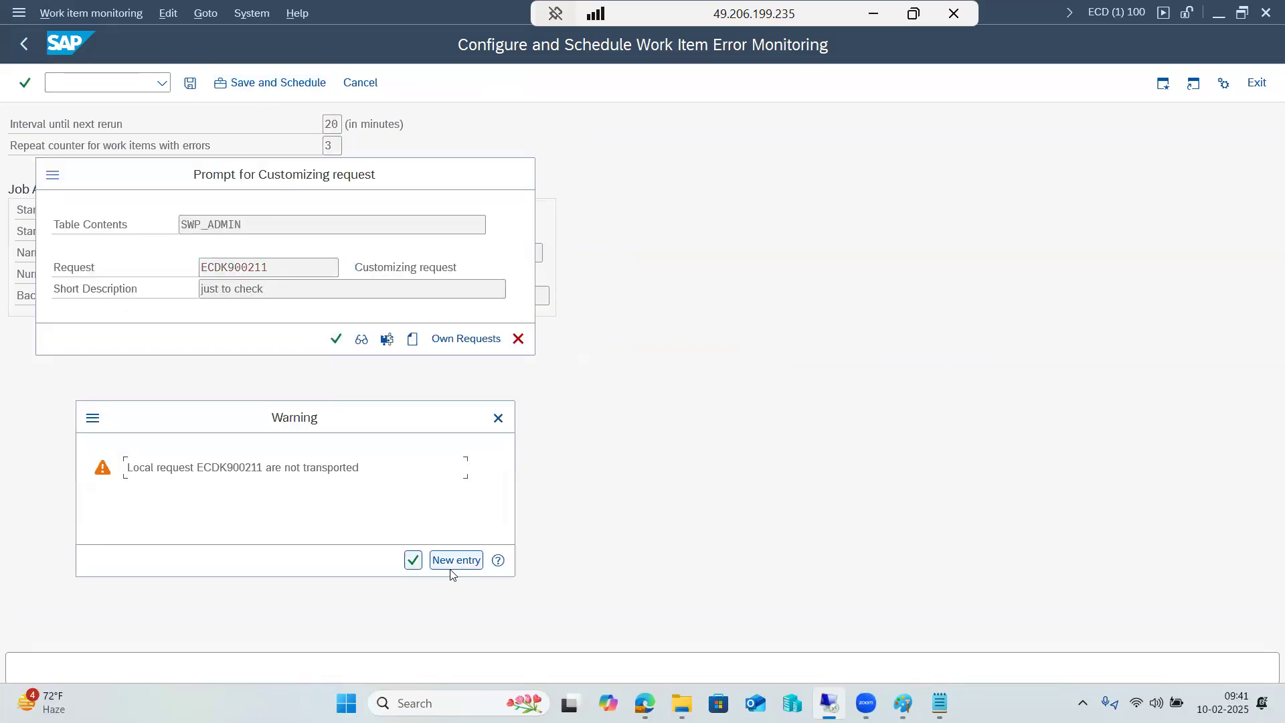
click(451, 566)
click(336, 339)
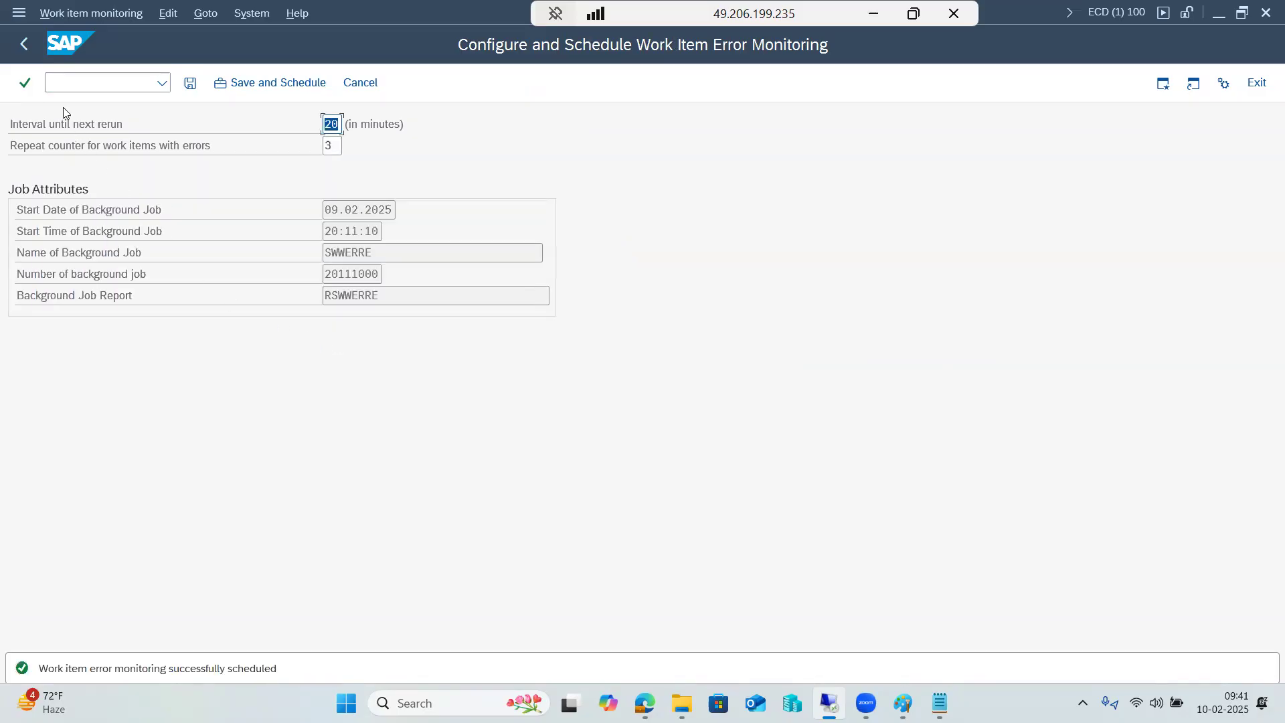
Save the work item error monitoring settings again under request ECDK900211 and return to the customizing tree
click(190, 82)
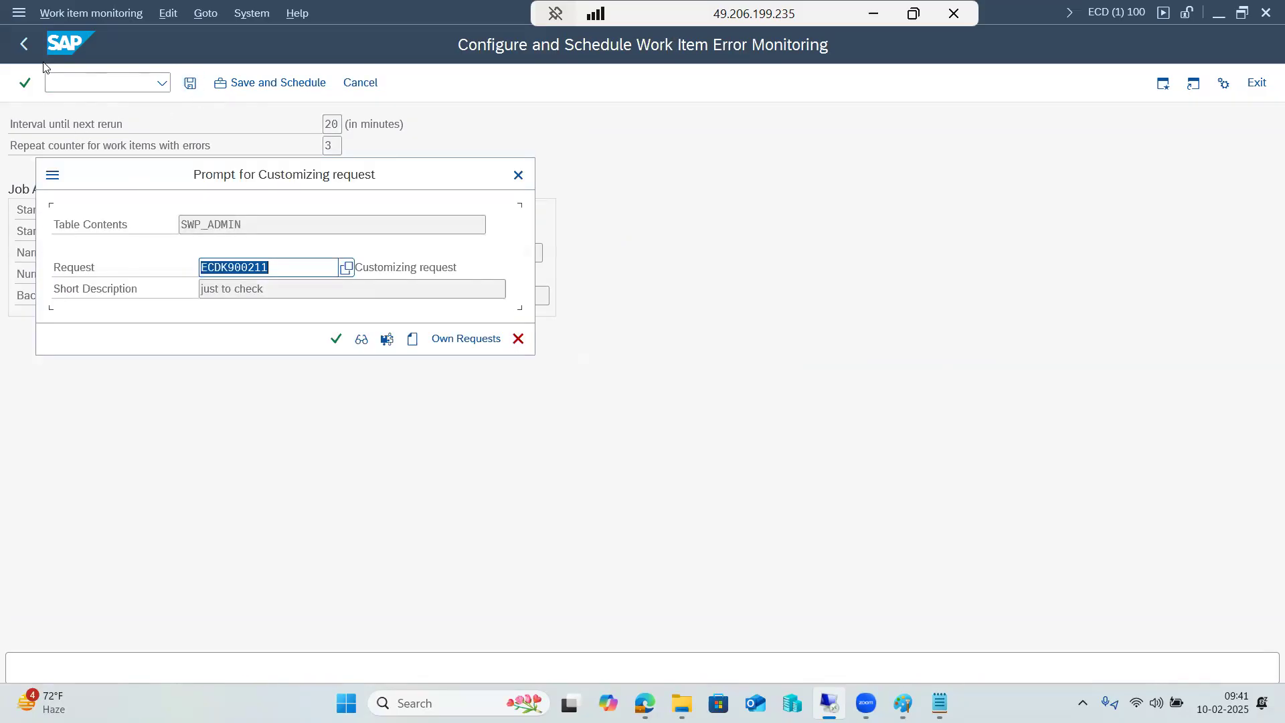
click(329, 340)
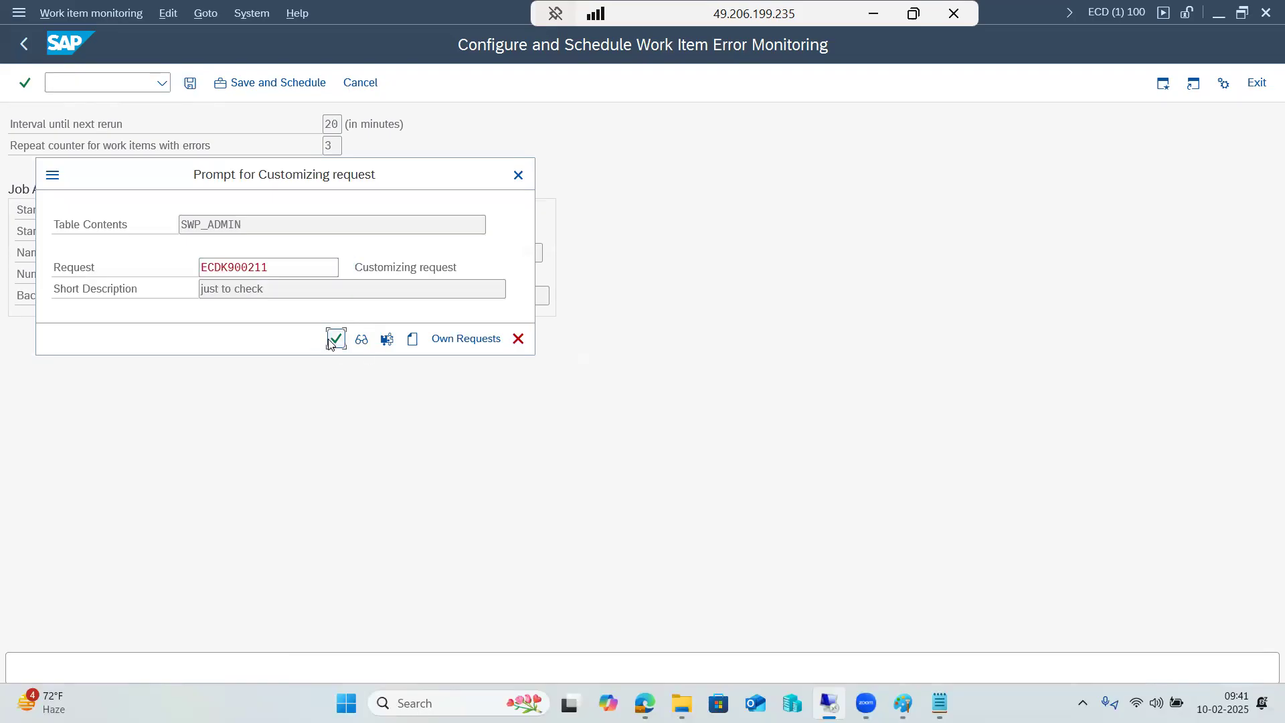
click(339, 346)
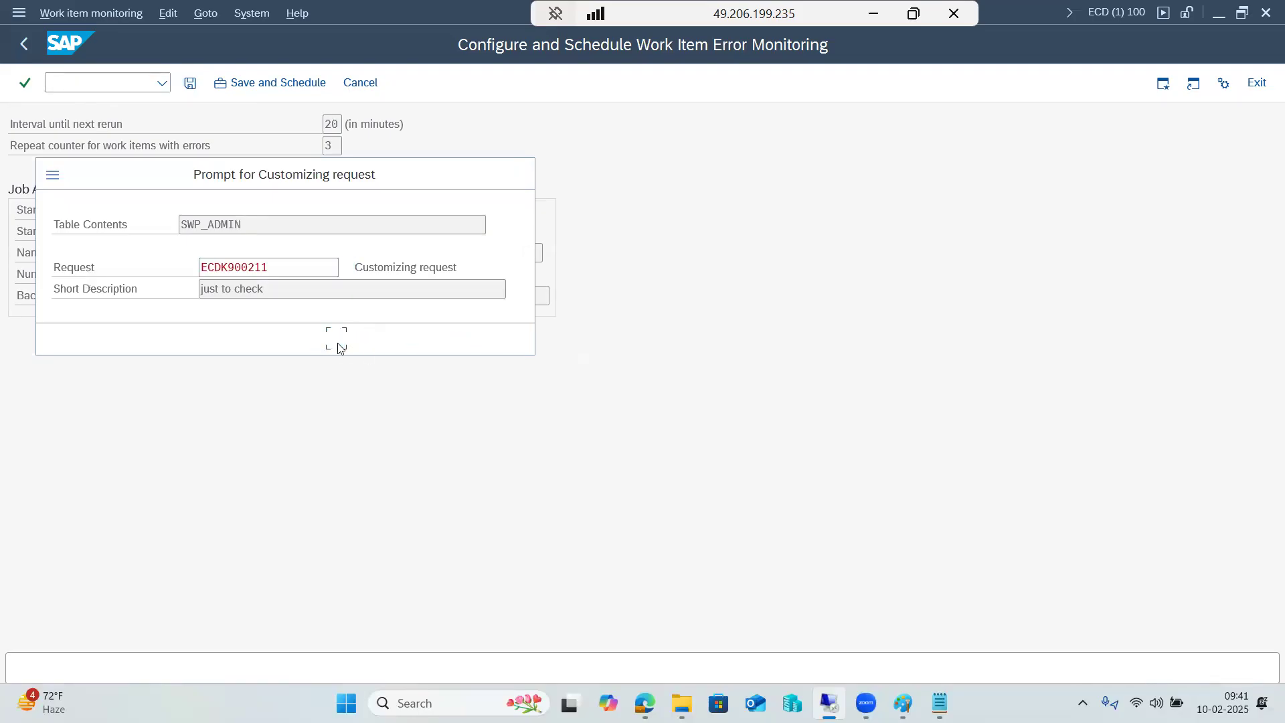
click(415, 564)
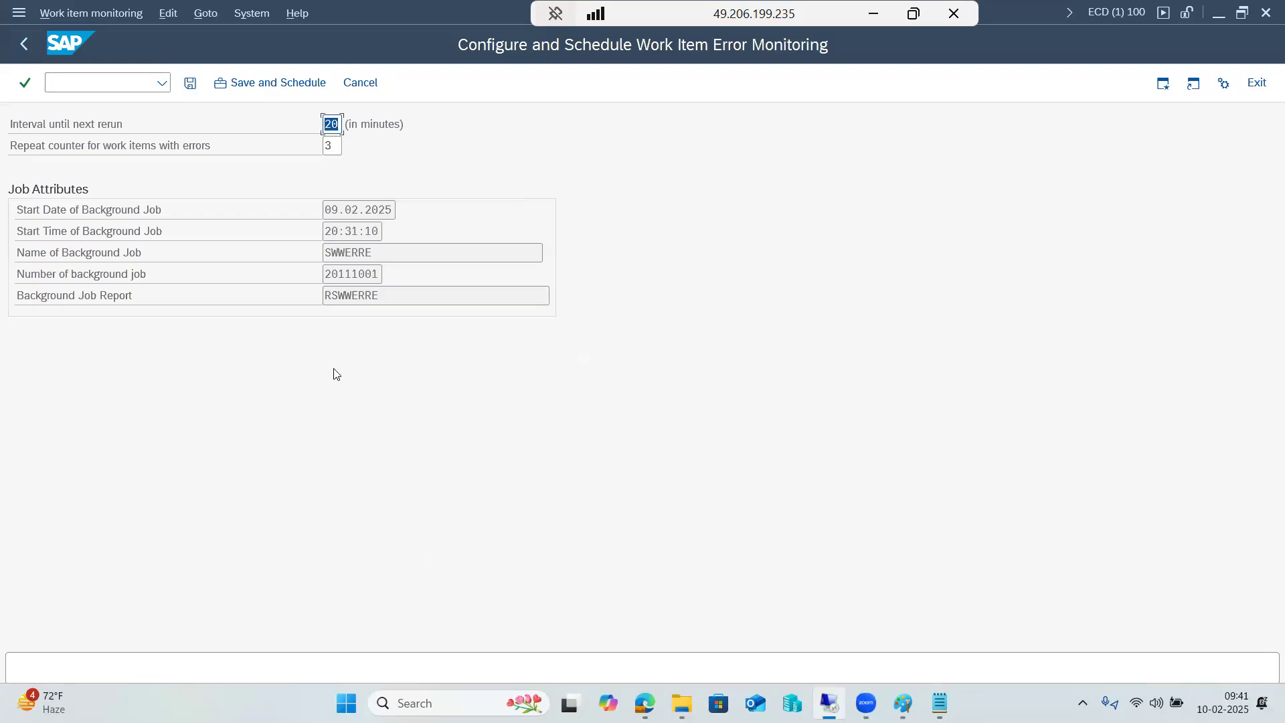
click(23, 43)
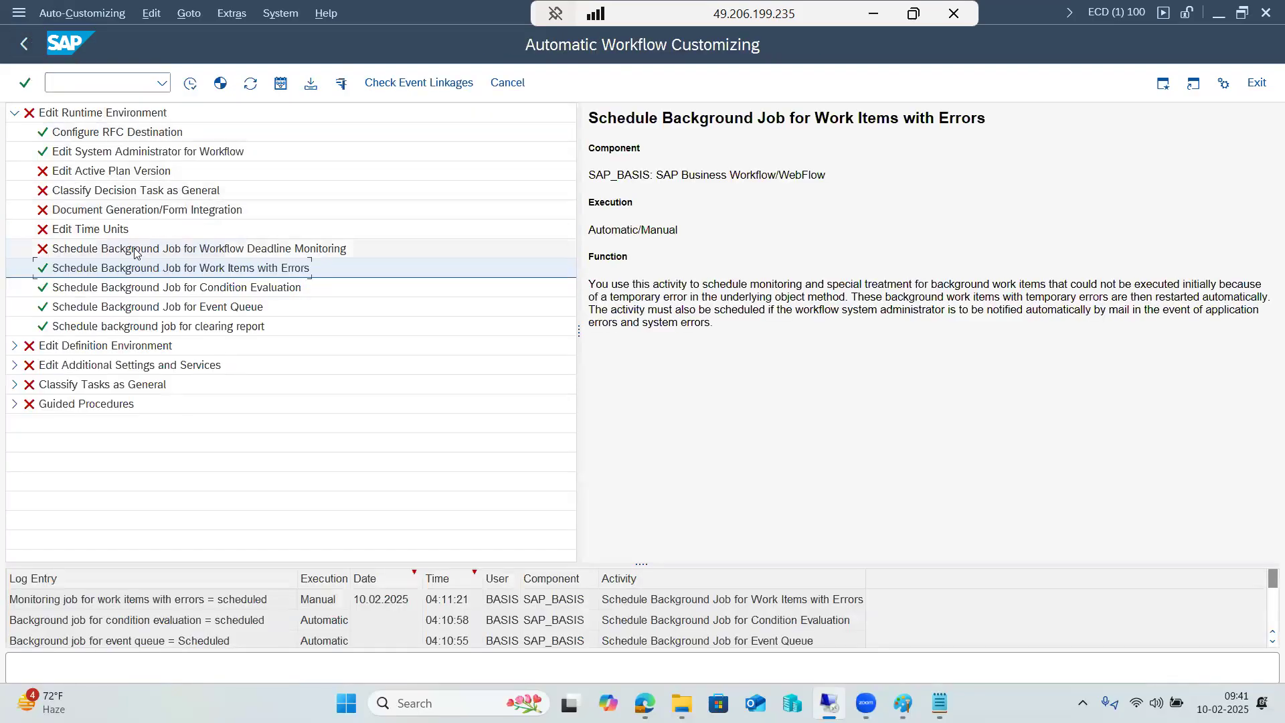
Execute the Schedule Background Job for Workflow Deadline Monitoring activity and return to the customizing tree
click(134, 249)
right_click(134, 249)
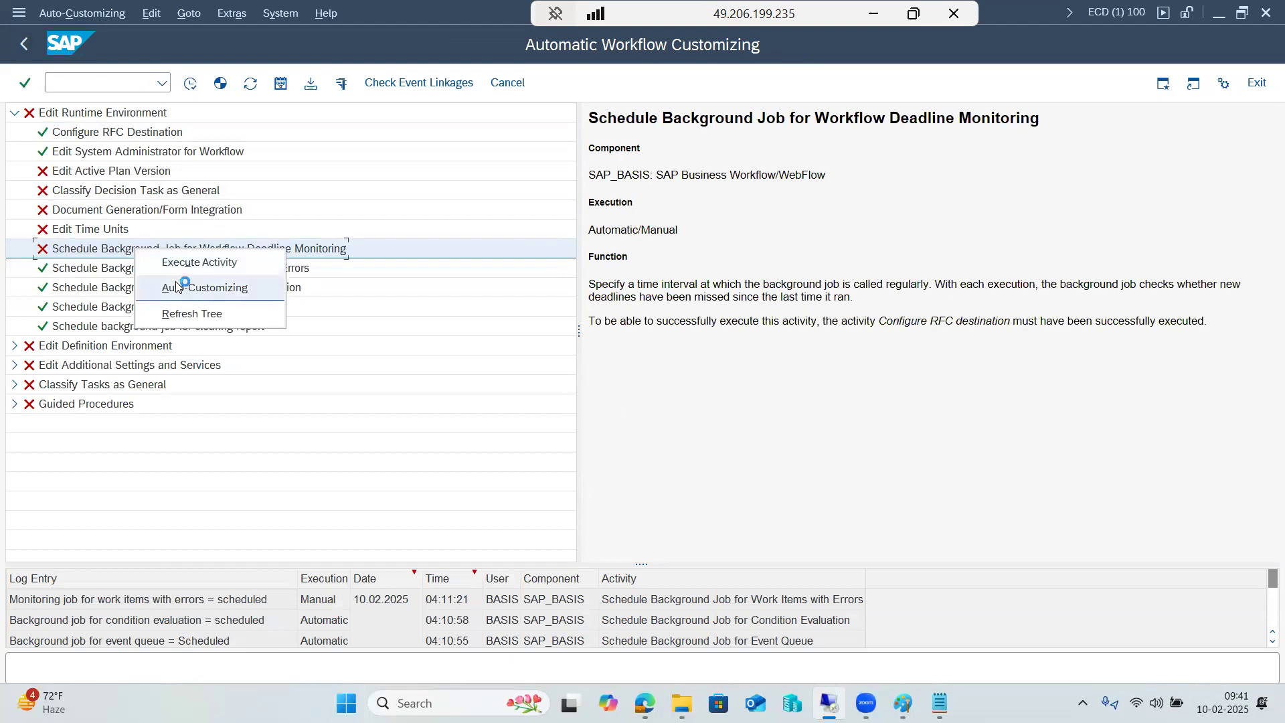
click(178, 262)
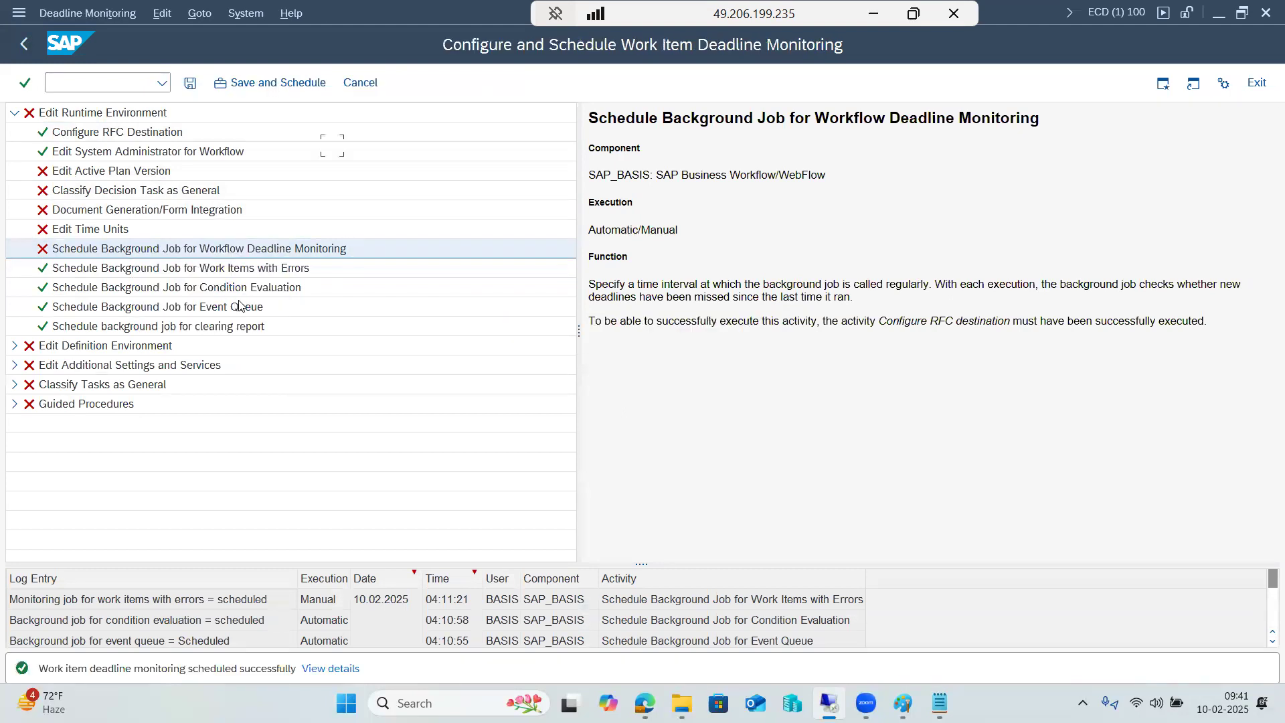
click(24, 44)
Try to execute the Edit Time Units activity and leave the runtime error screen
right_click(76, 231)
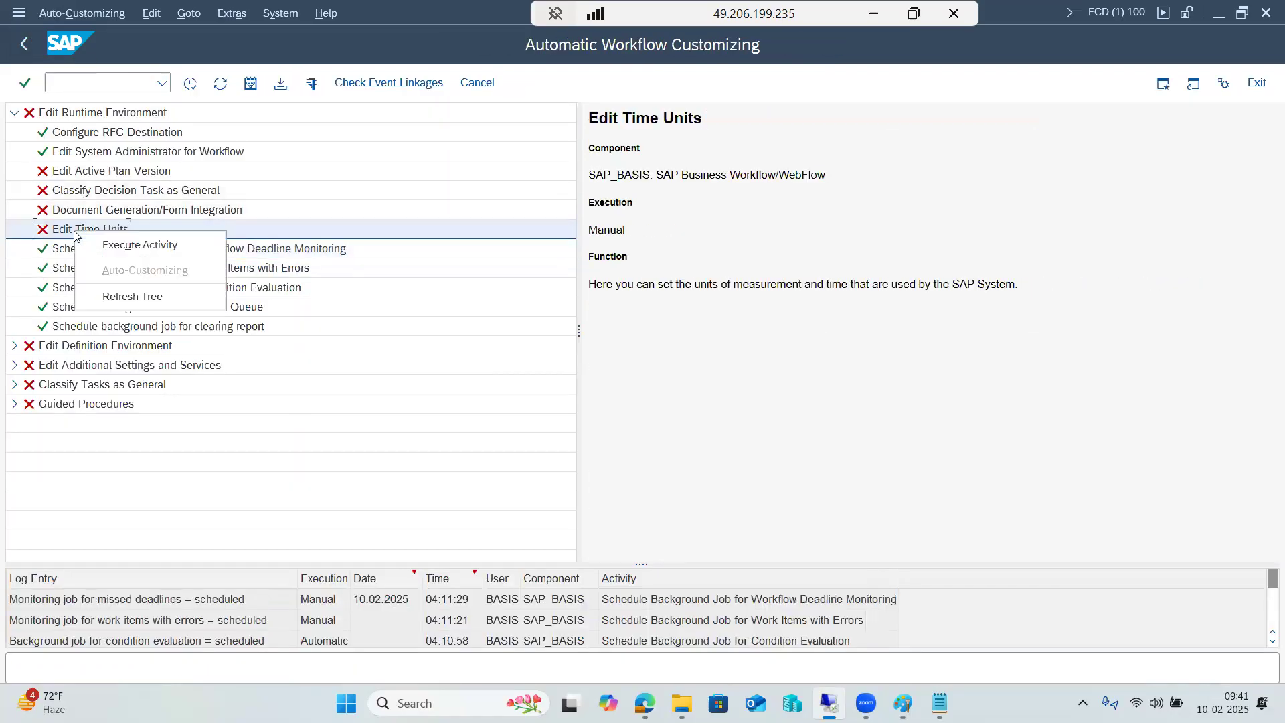
click(102, 245)
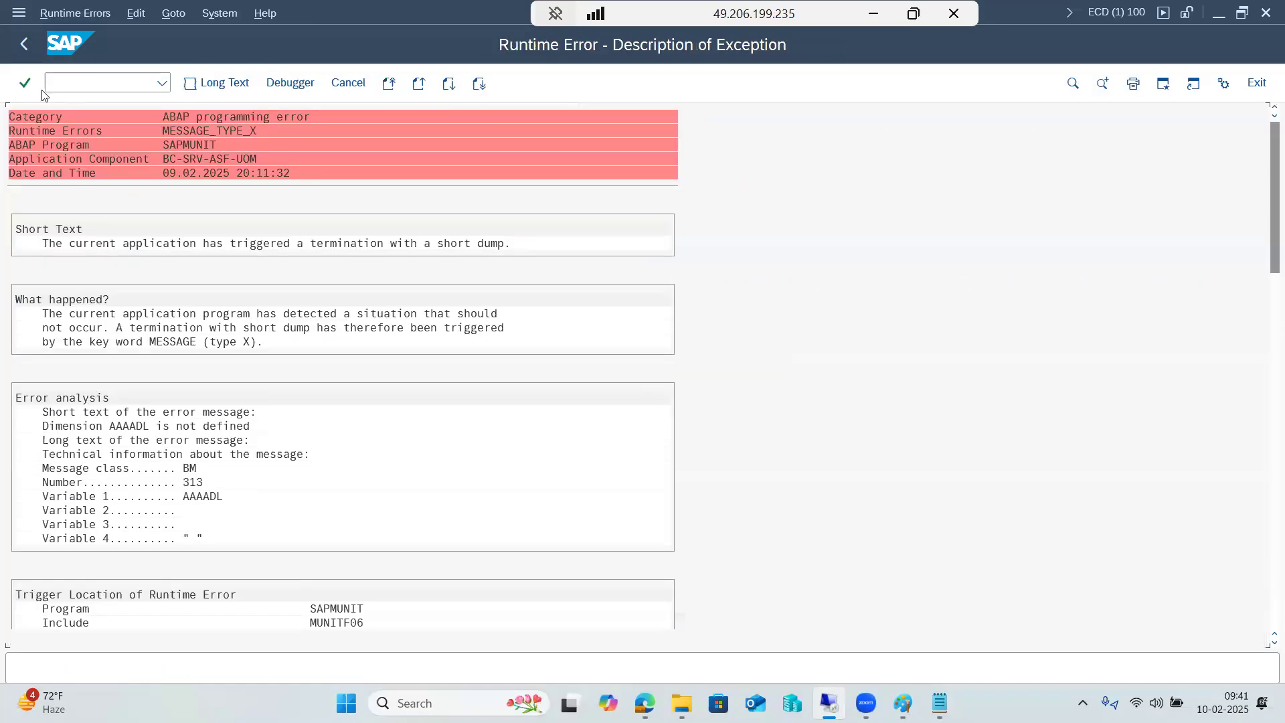
click(24, 44)
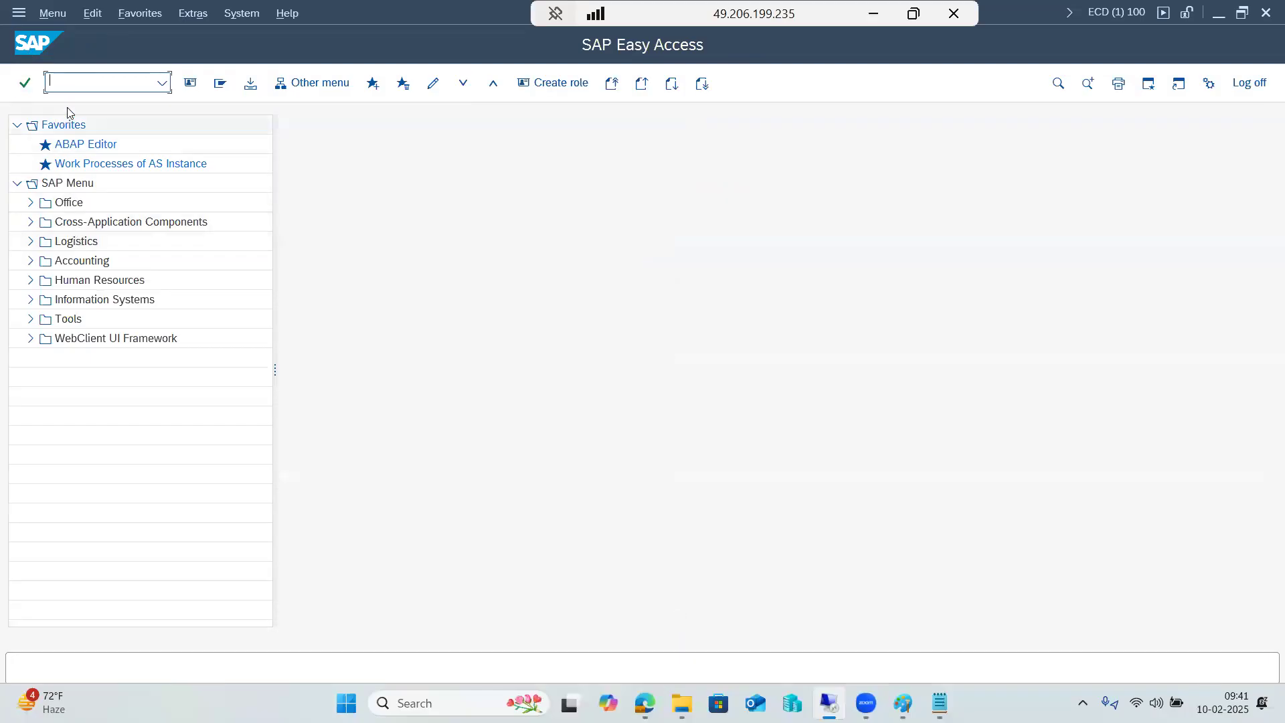
Reopen transaction SWU3 and expand the Edit Runtime Environment section
click(121, 94)
click(109, 109)
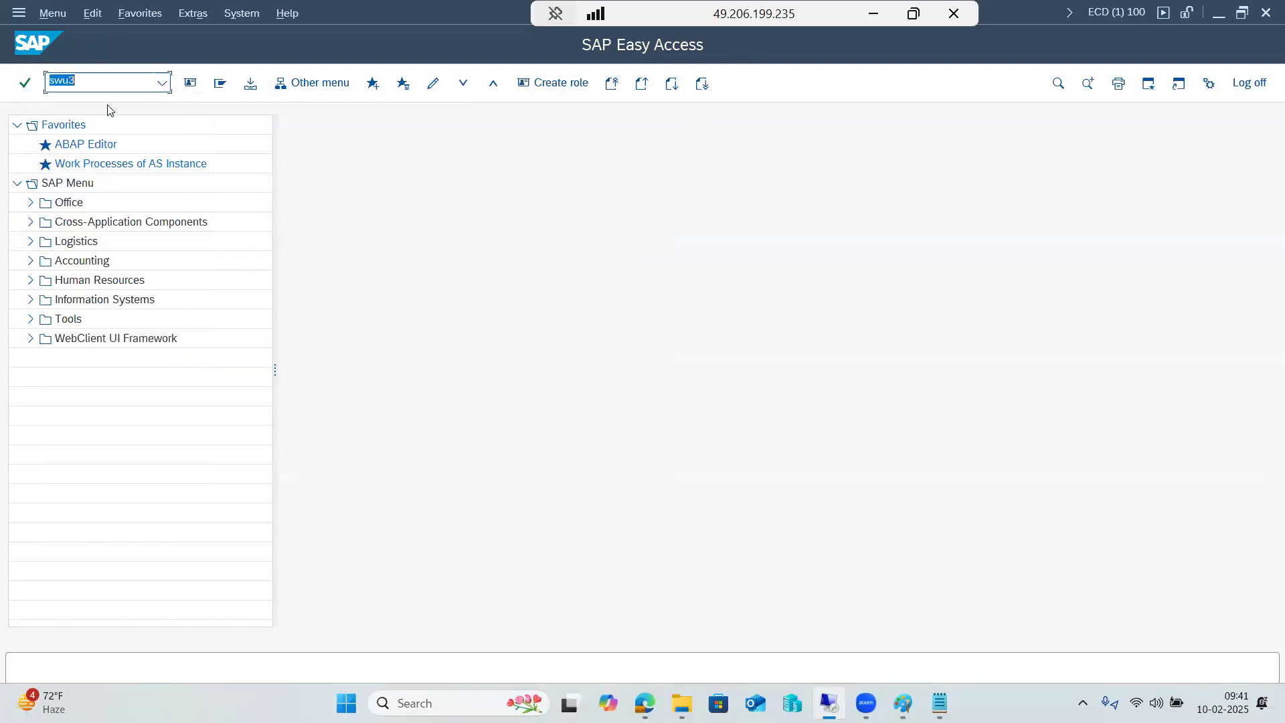
key(Return)
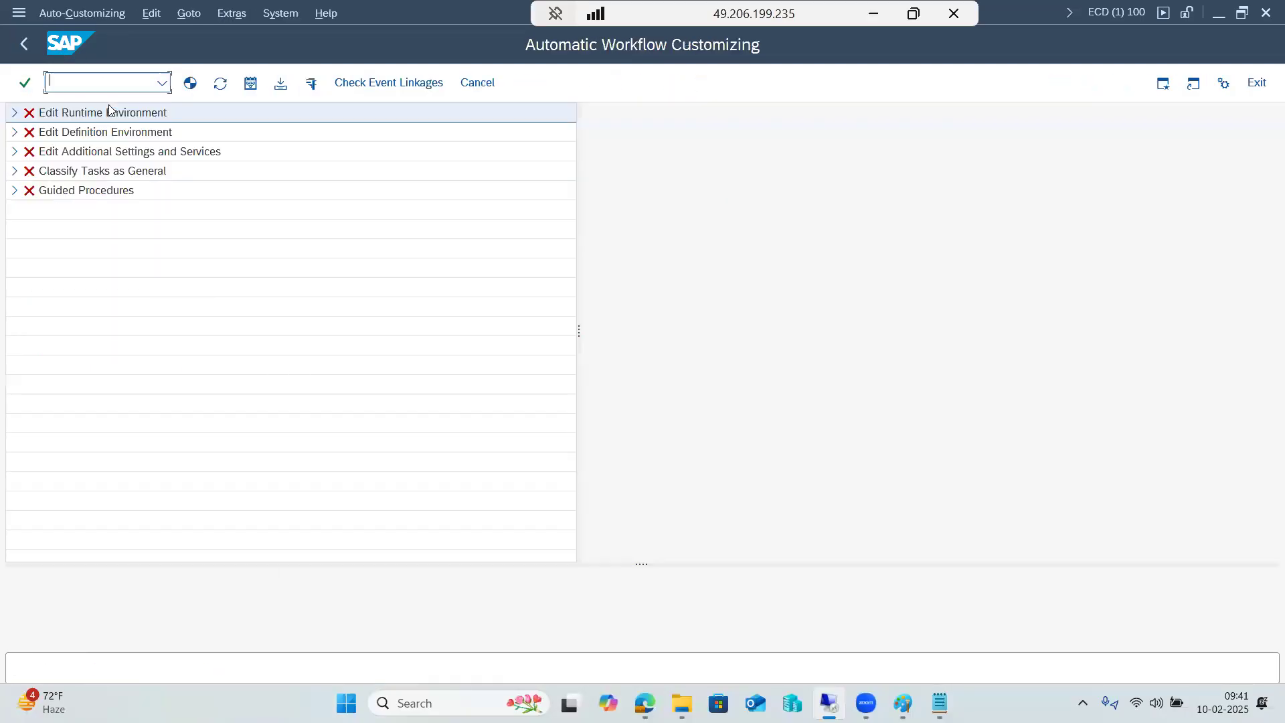
click(15, 114)
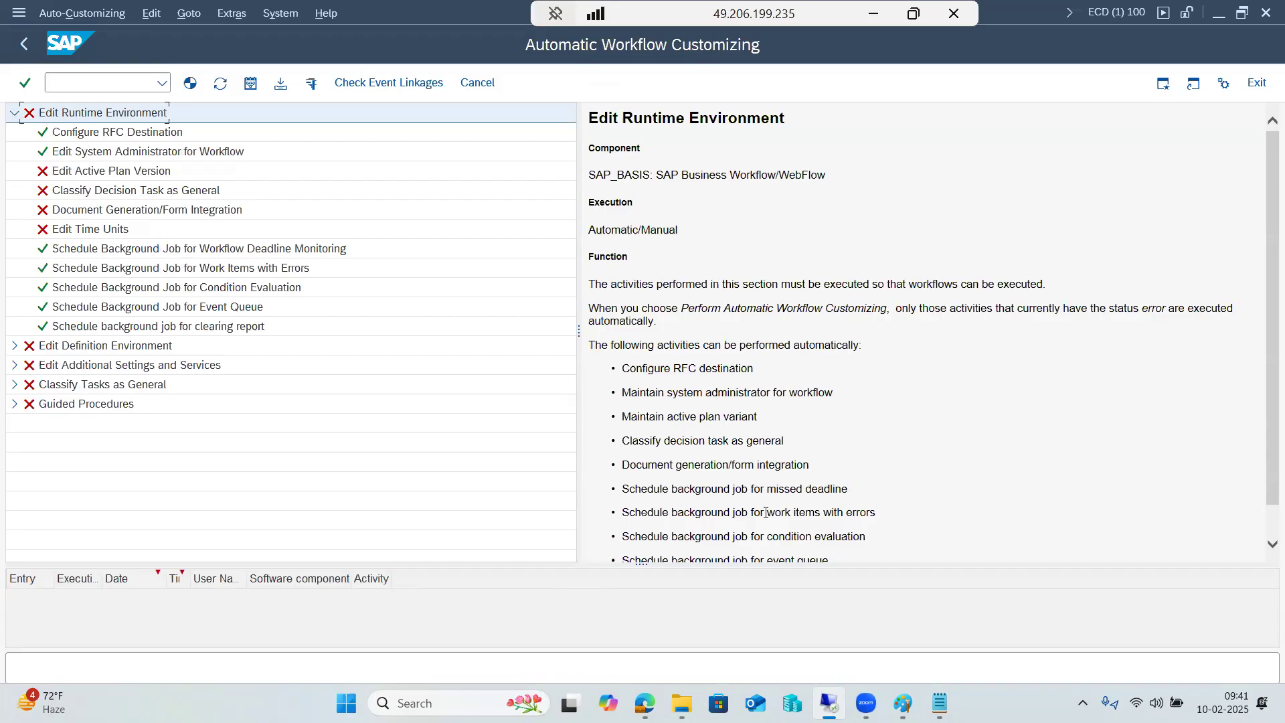
Review the descriptions of the background job activities under Edit Runtime Environment
mouse_move(830, 703)
right_click(79, 119)
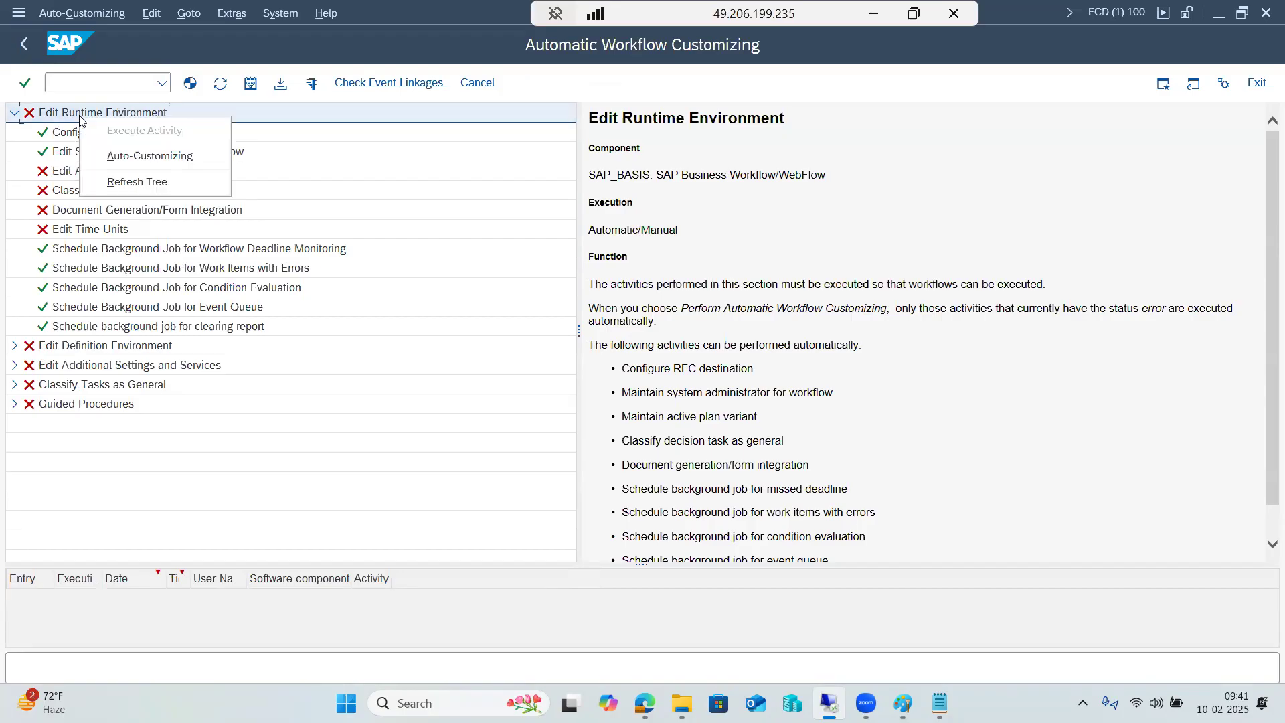
click(68, 329)
click(69, 306)
click(68, 287)
click(69, 268)
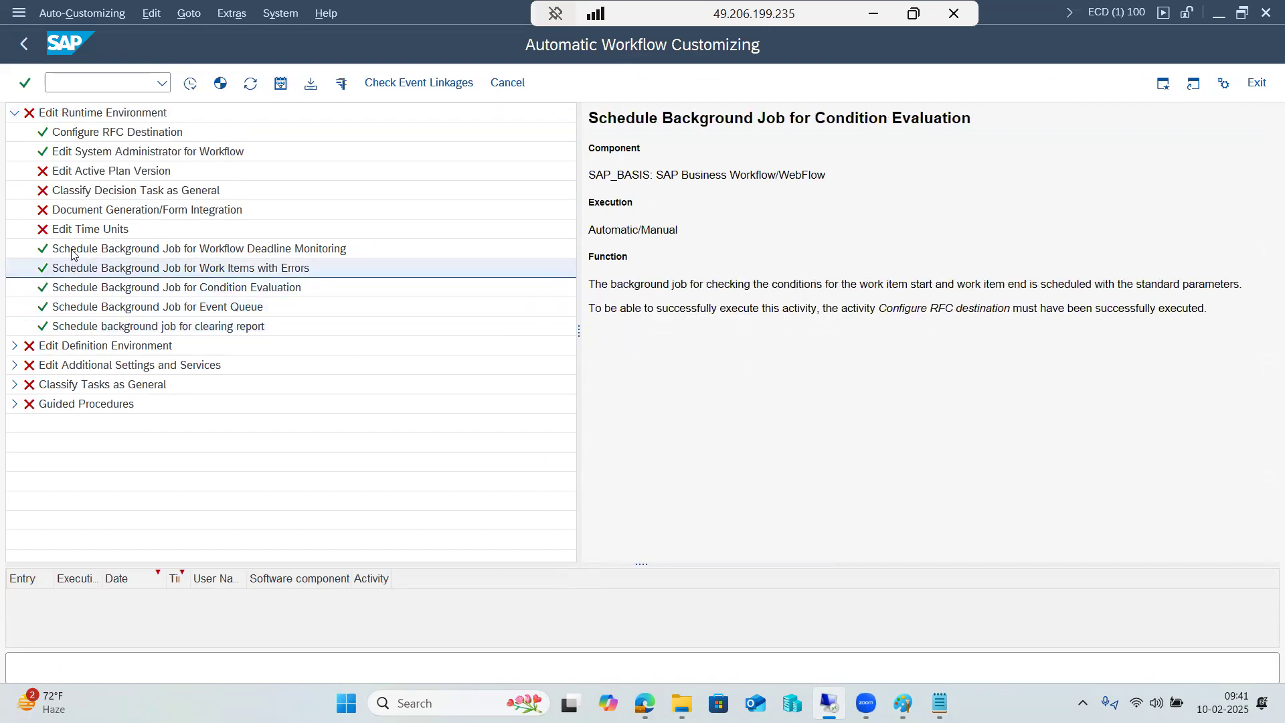
click(69, 249)
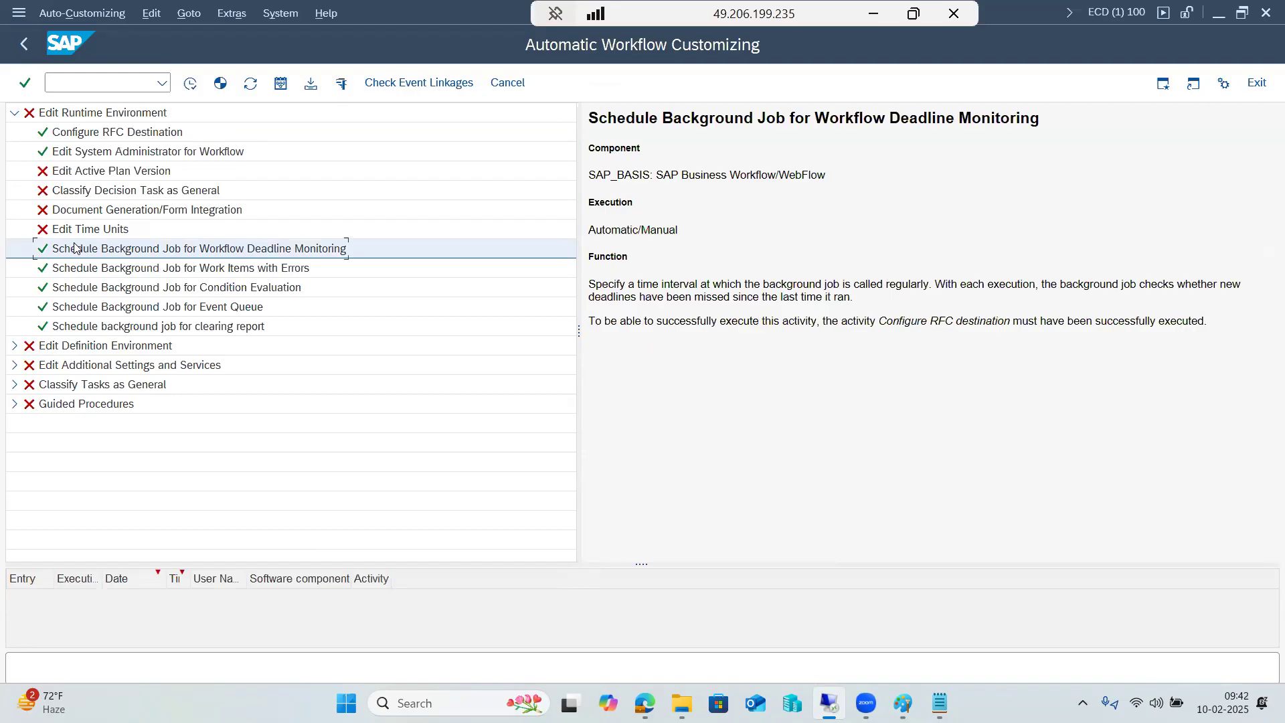
click(158, 79)
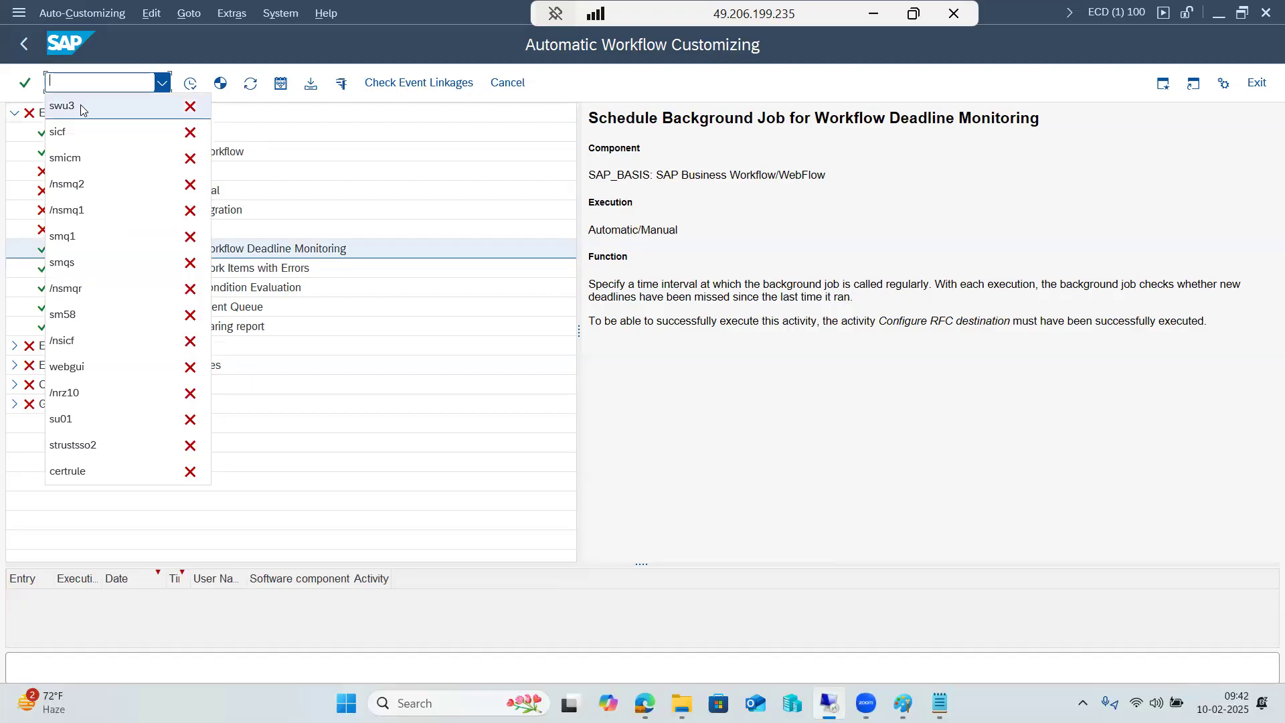
click(25, 44)
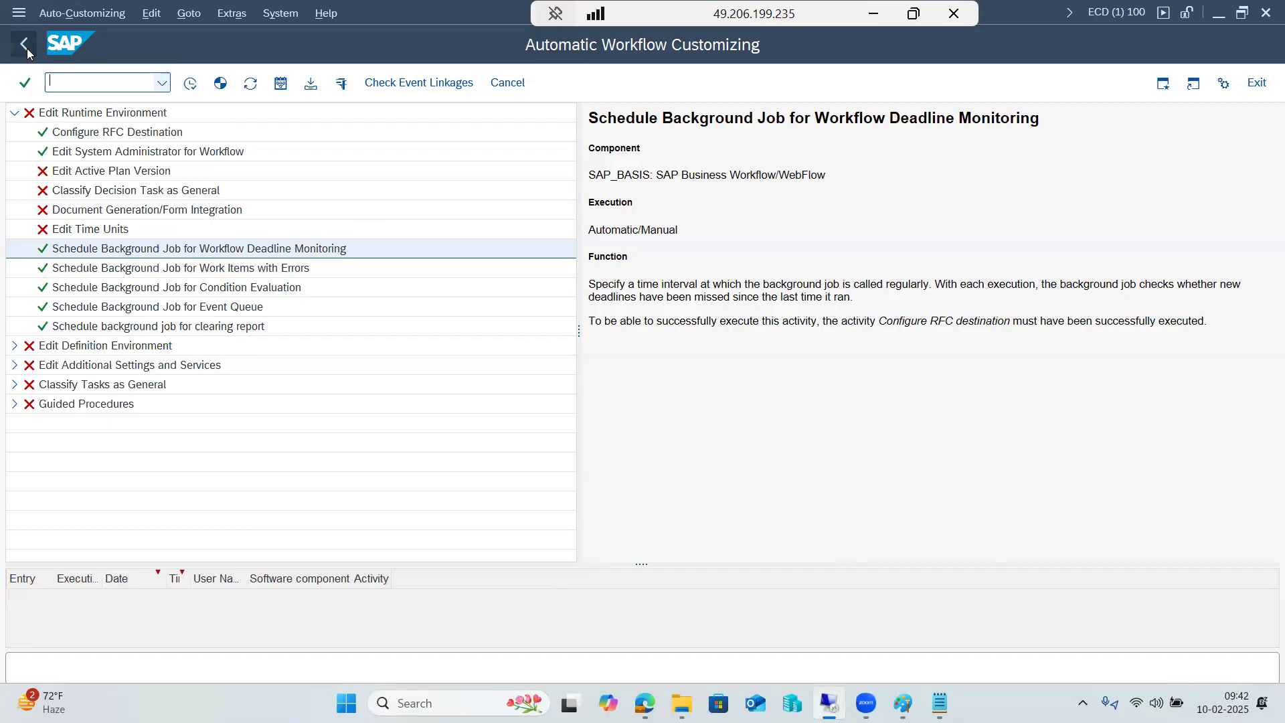
Switch to Paint and replace the notes beneath 'SWu3 -' with a '---' line
click(862, 17)
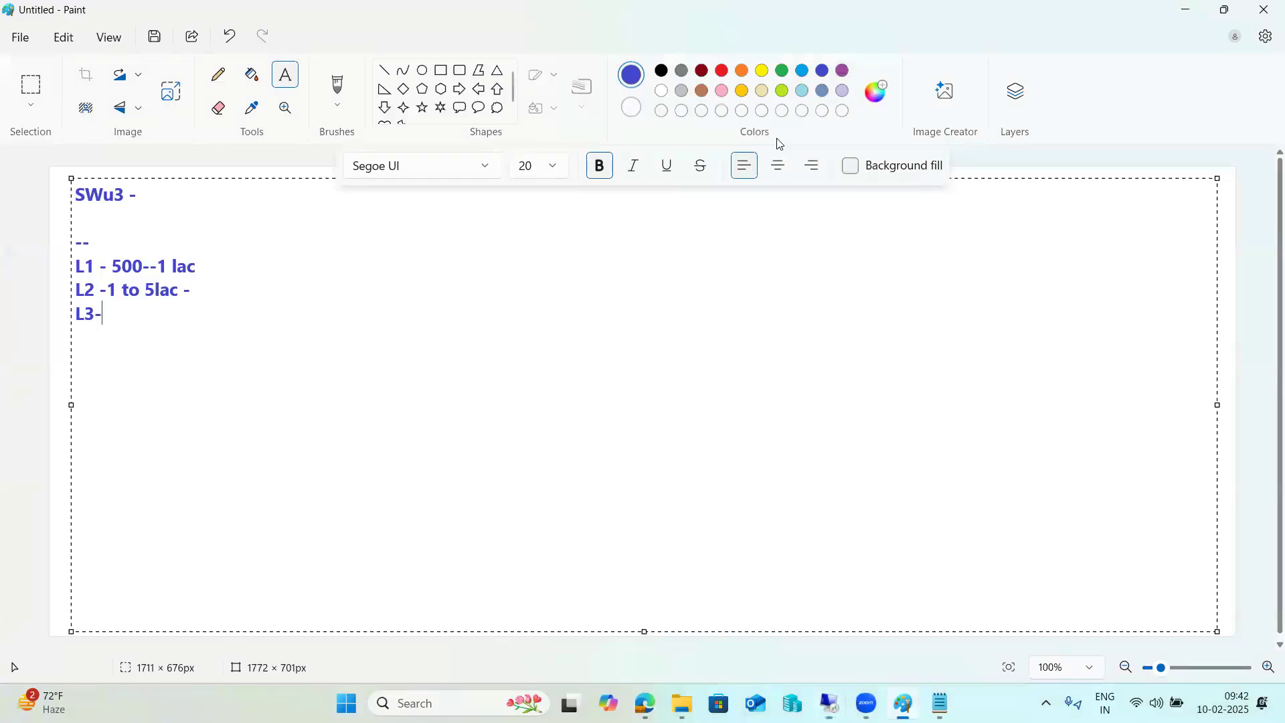
drag(311, 346, 81, 199)
key(BackSpace)
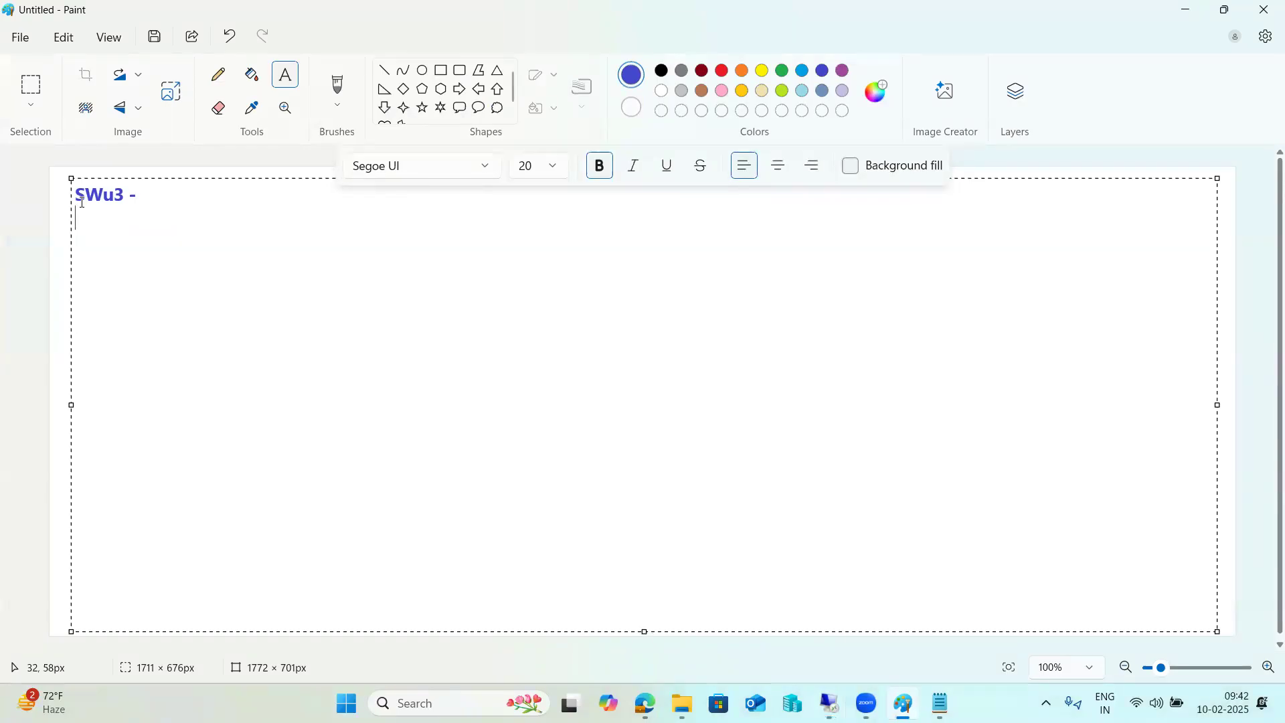
text(----)
mouse_move(828, 702)
drag(167, 261, 43, 241)
key(BackSpace)
text(---)
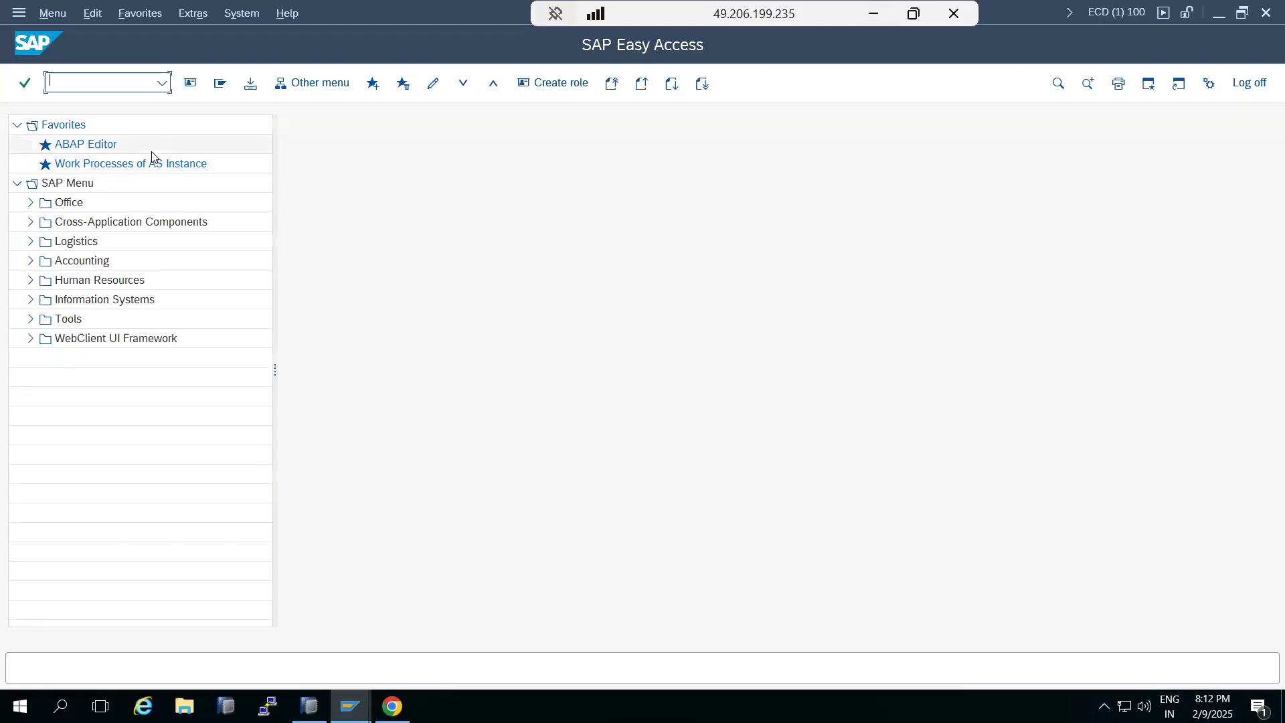
Open transaction SWU3 in the ECC system
text(sw)
text(u3)
key(Return)
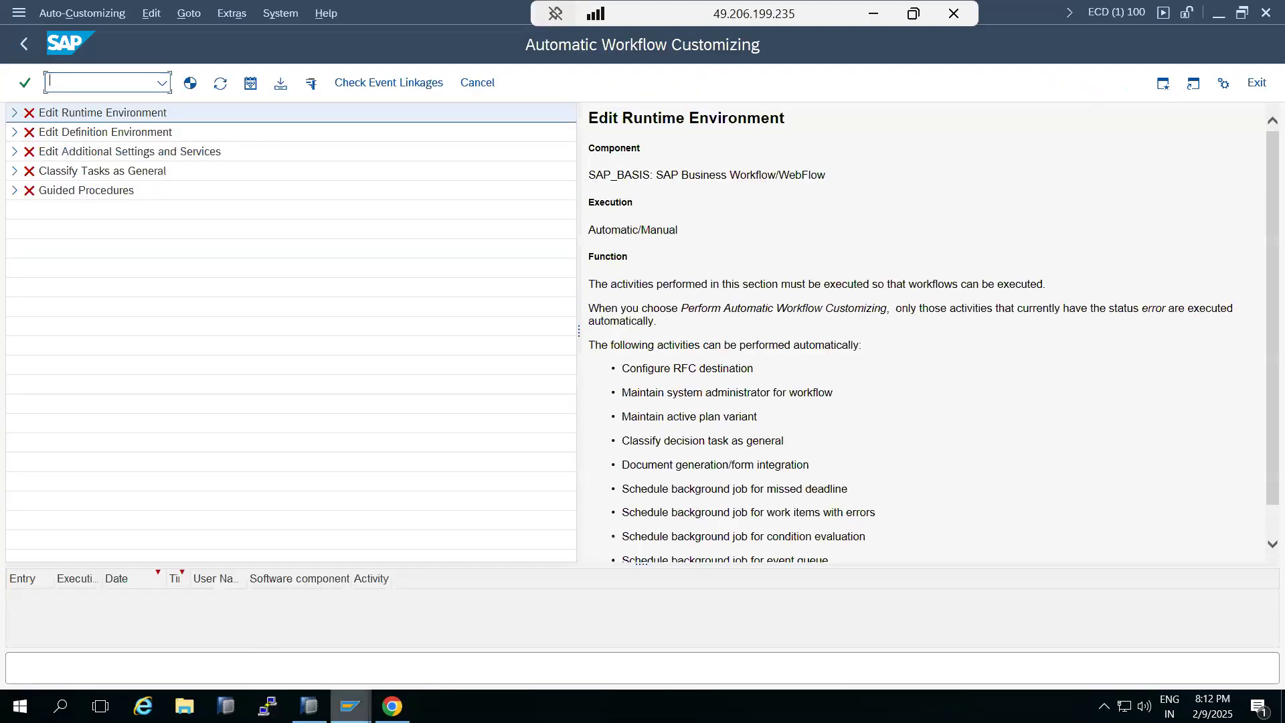
Open the SAP S4HANA2022 connection from SAP Logon
click(310, 706)
click(295, 635)
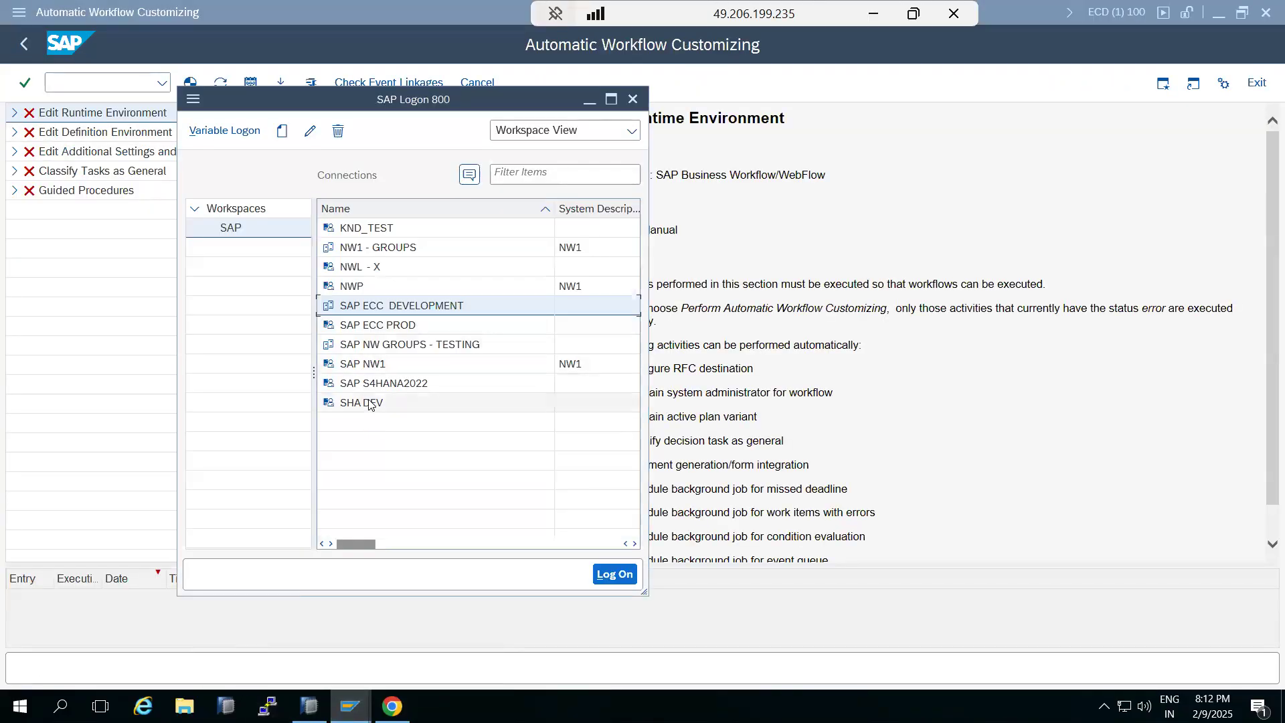
click(369, 382)
double_click(369, 381)
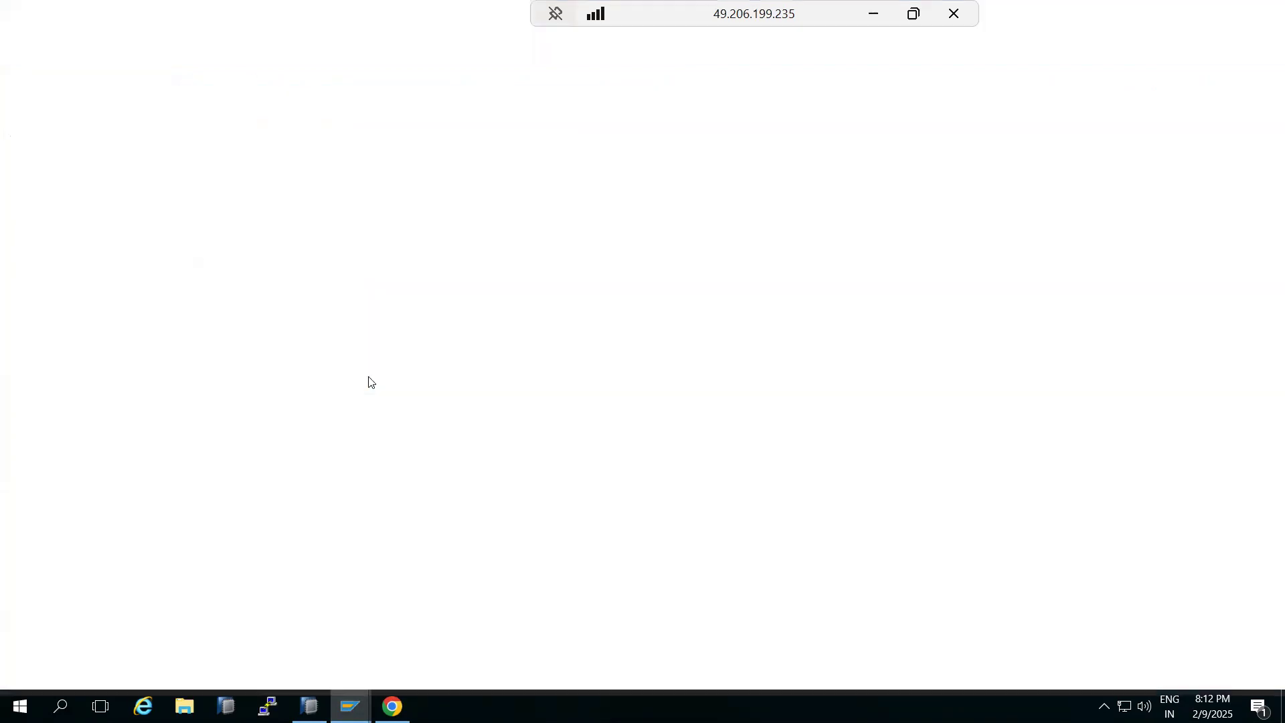
Log on to client 100 with the user name and account password and dismiss the licence information
text(basis)
key(Tab)
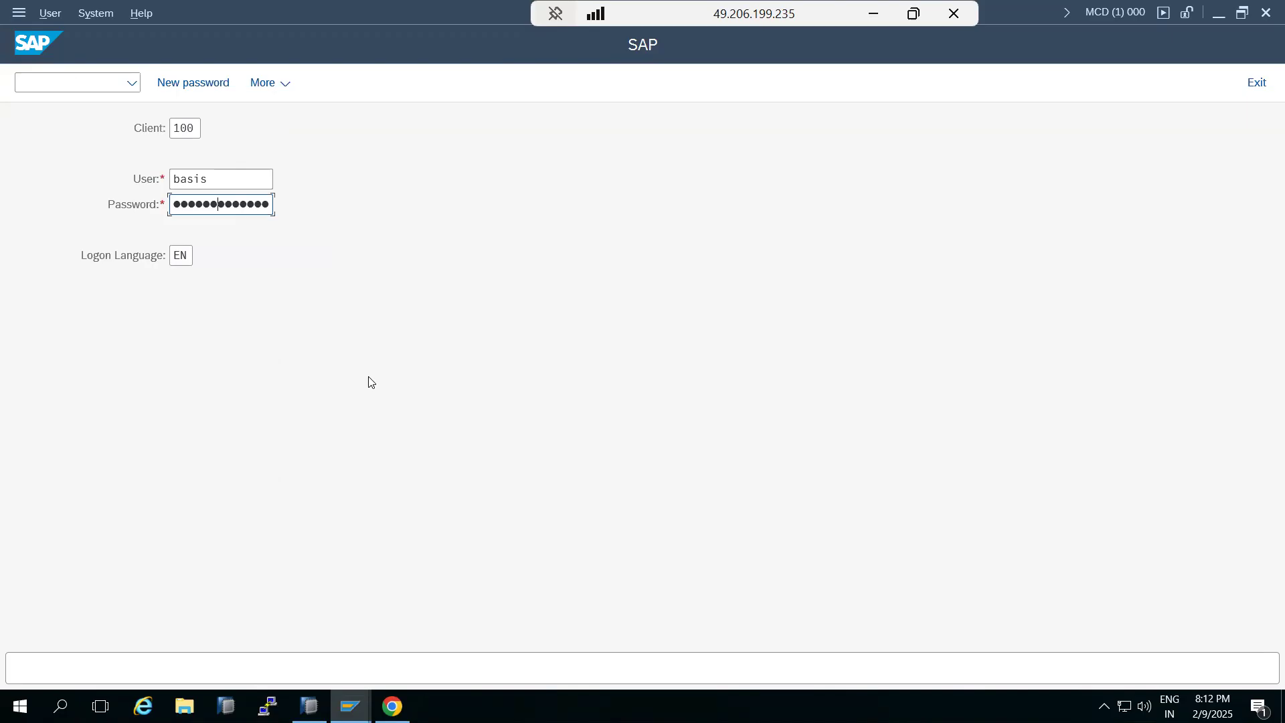
key(Return)
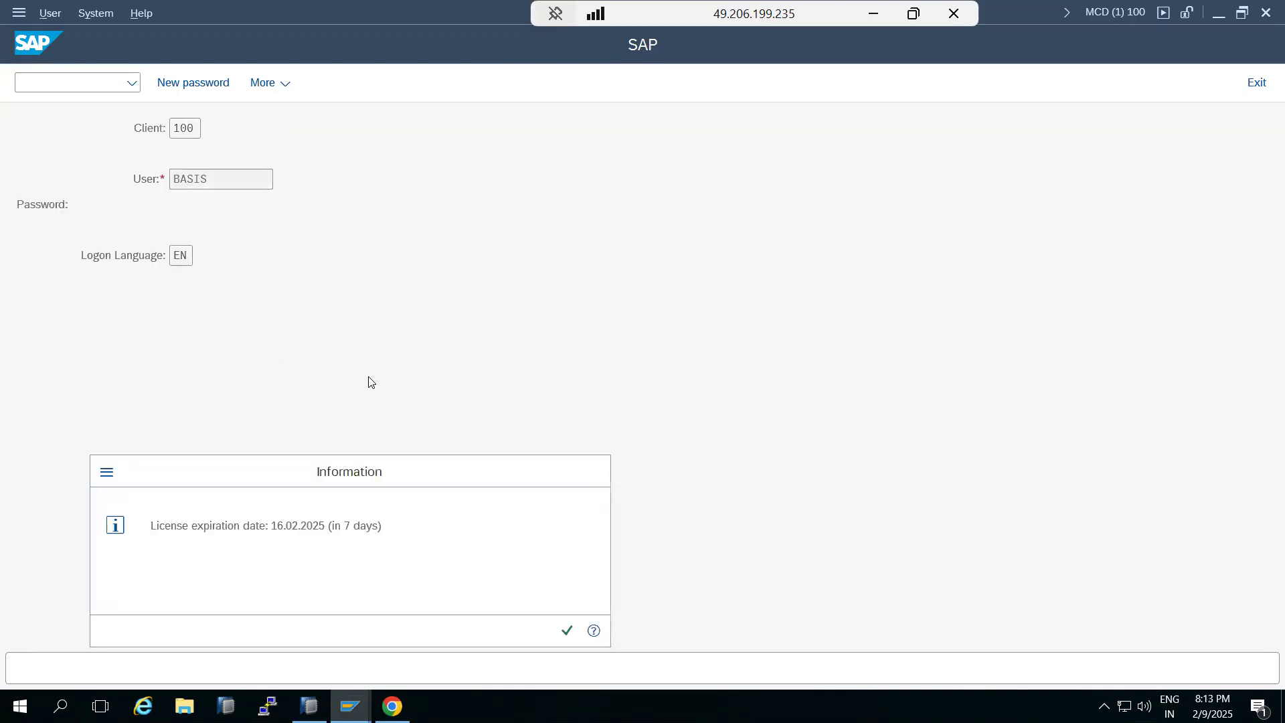
key(Return)
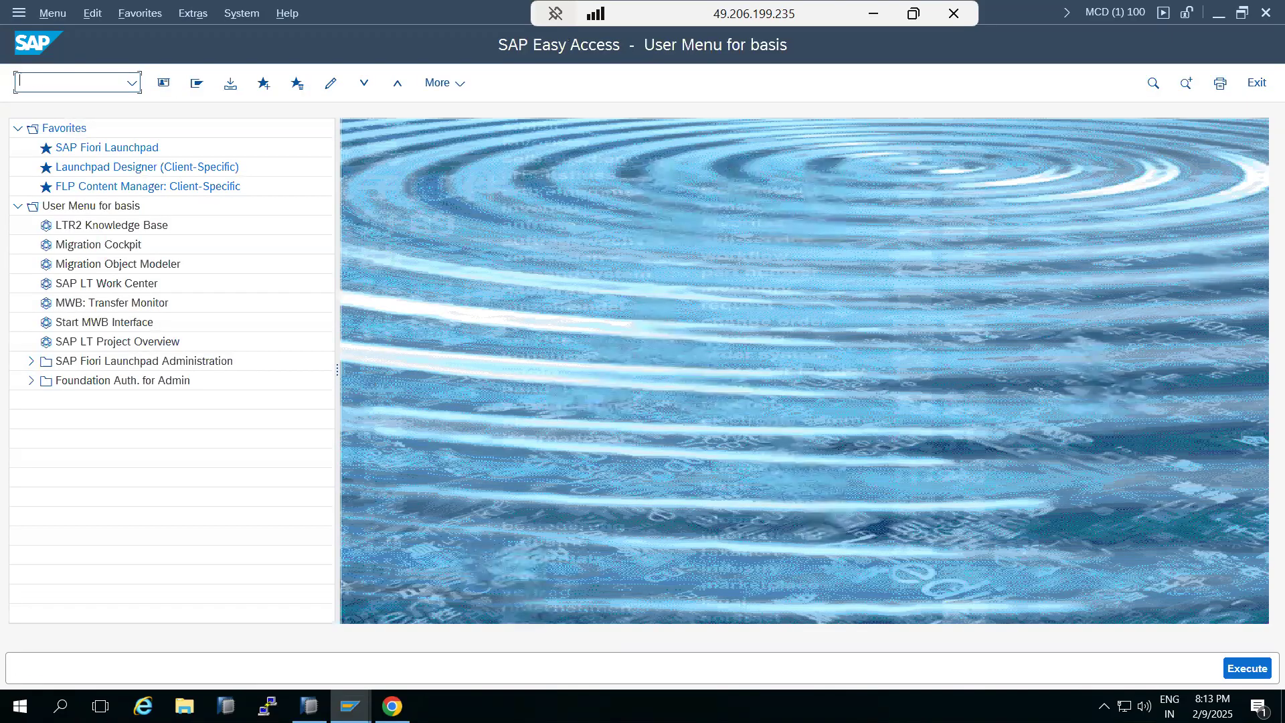
Open SWU3 on the S/4HANA system and redo automatic customizing for Edit Runtime Environment
text(swu3)
key(Return)
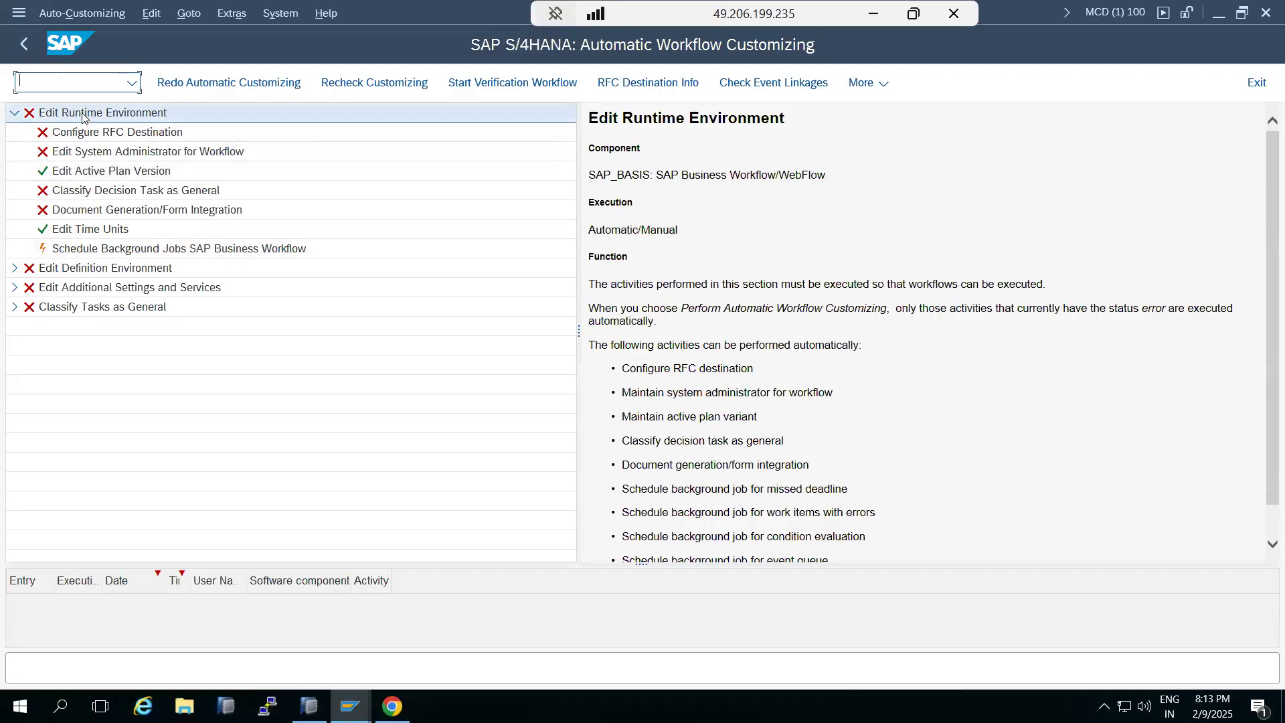
right_click(83, 114)
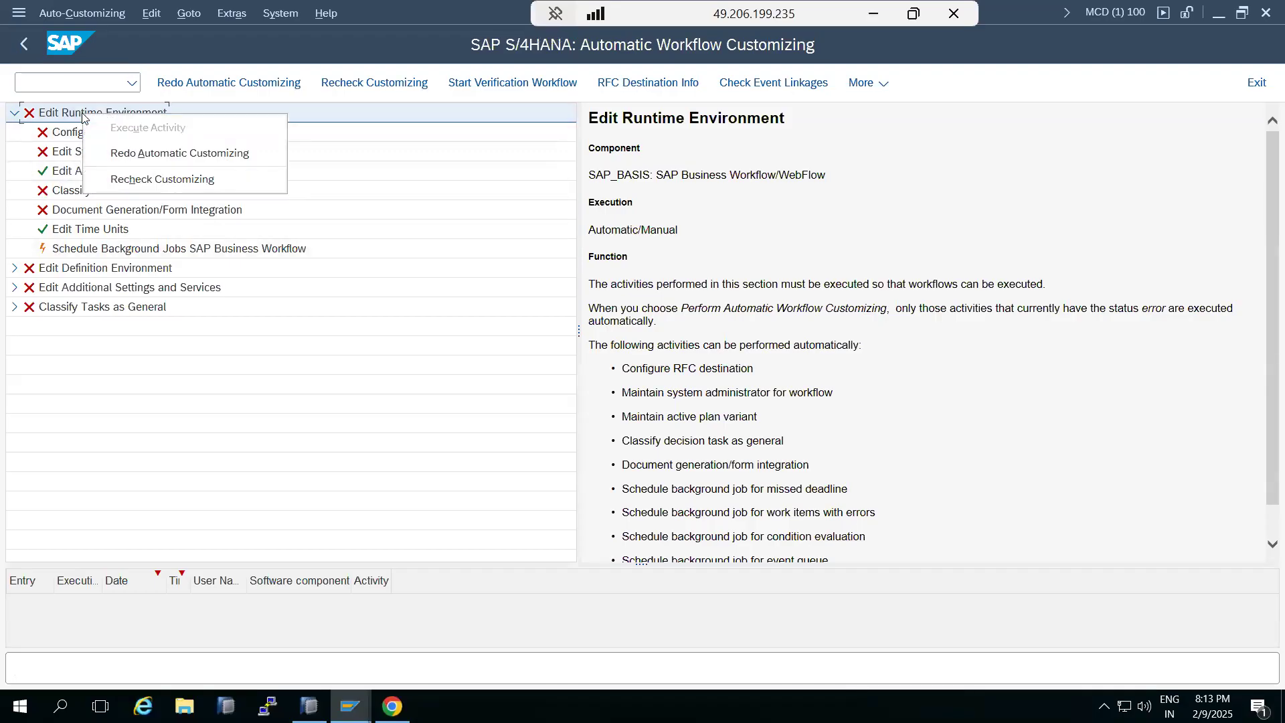
click(127, 154)
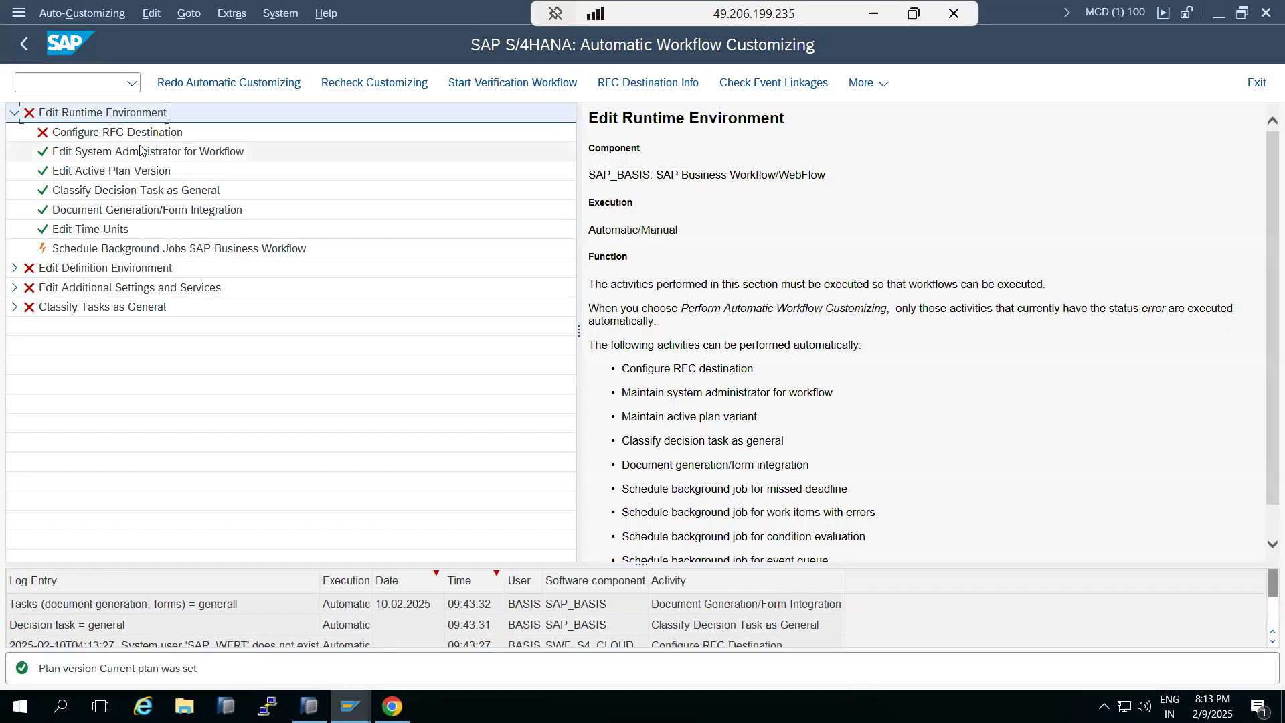
Execute the Schedule Background Jobs SAP Business Workflow activity and run the Technical Job Repository report
click(133, 249)
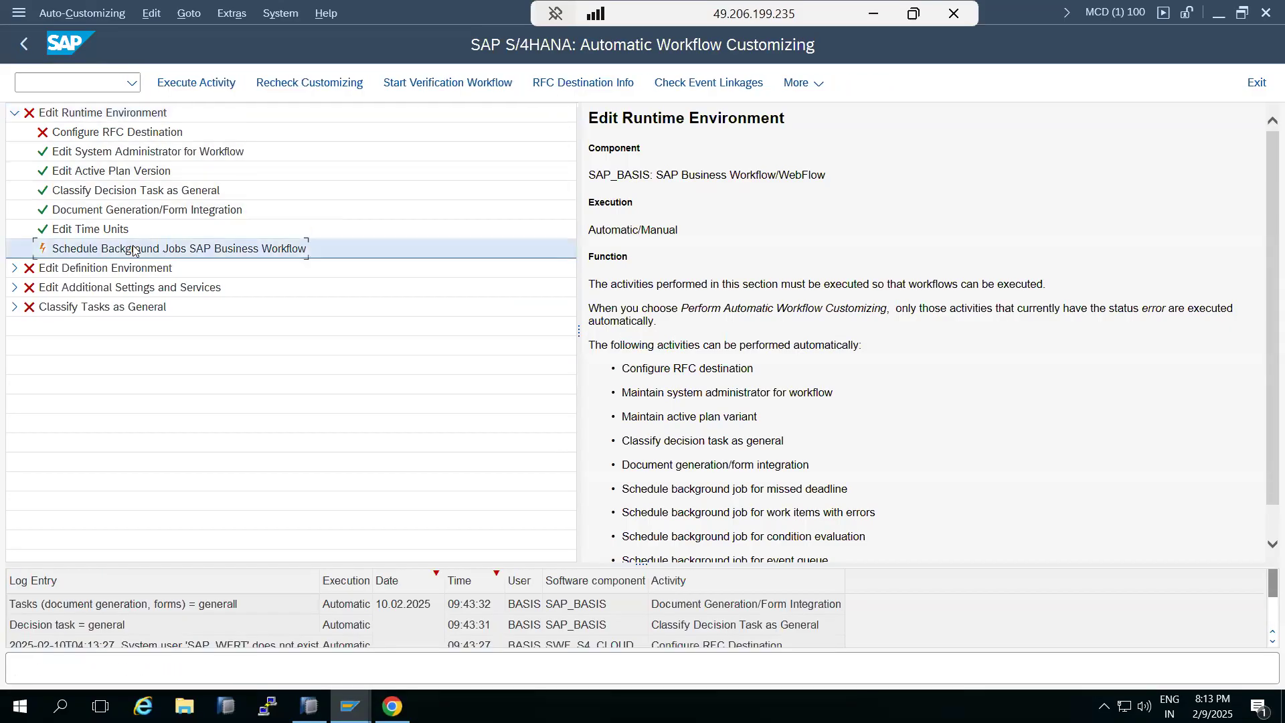
right_click(133, 250)
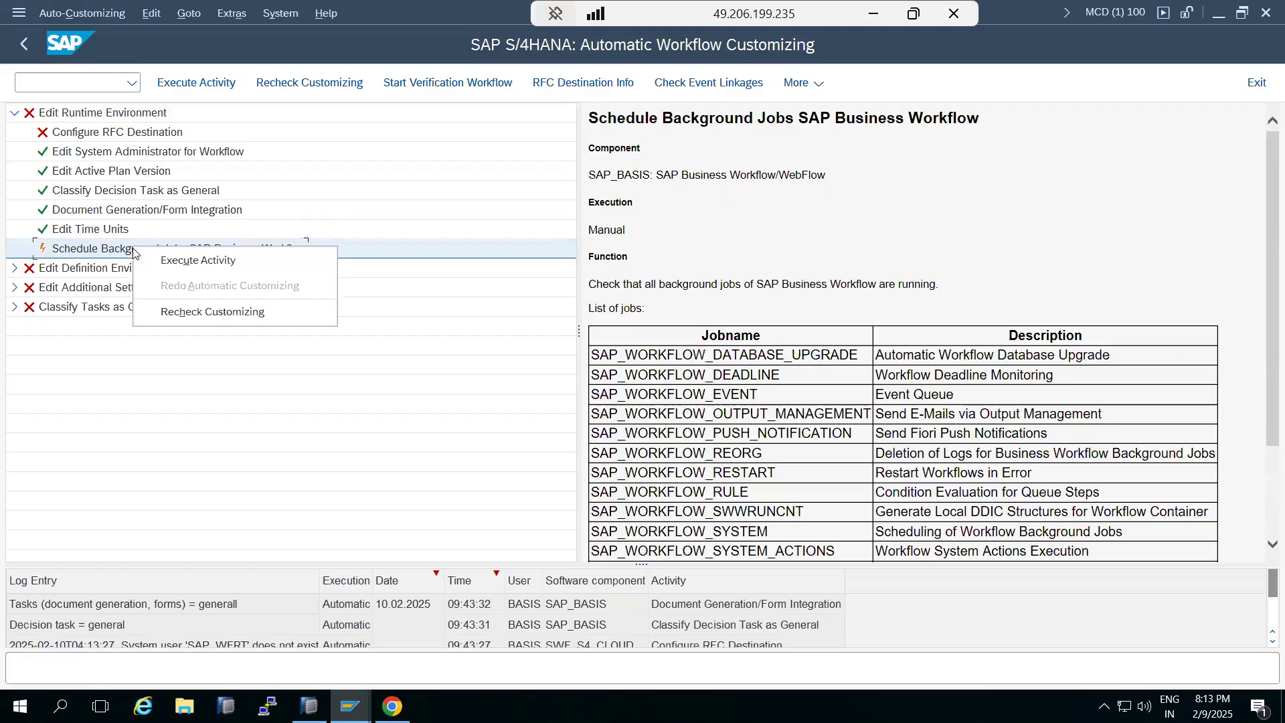
click(194, 261)
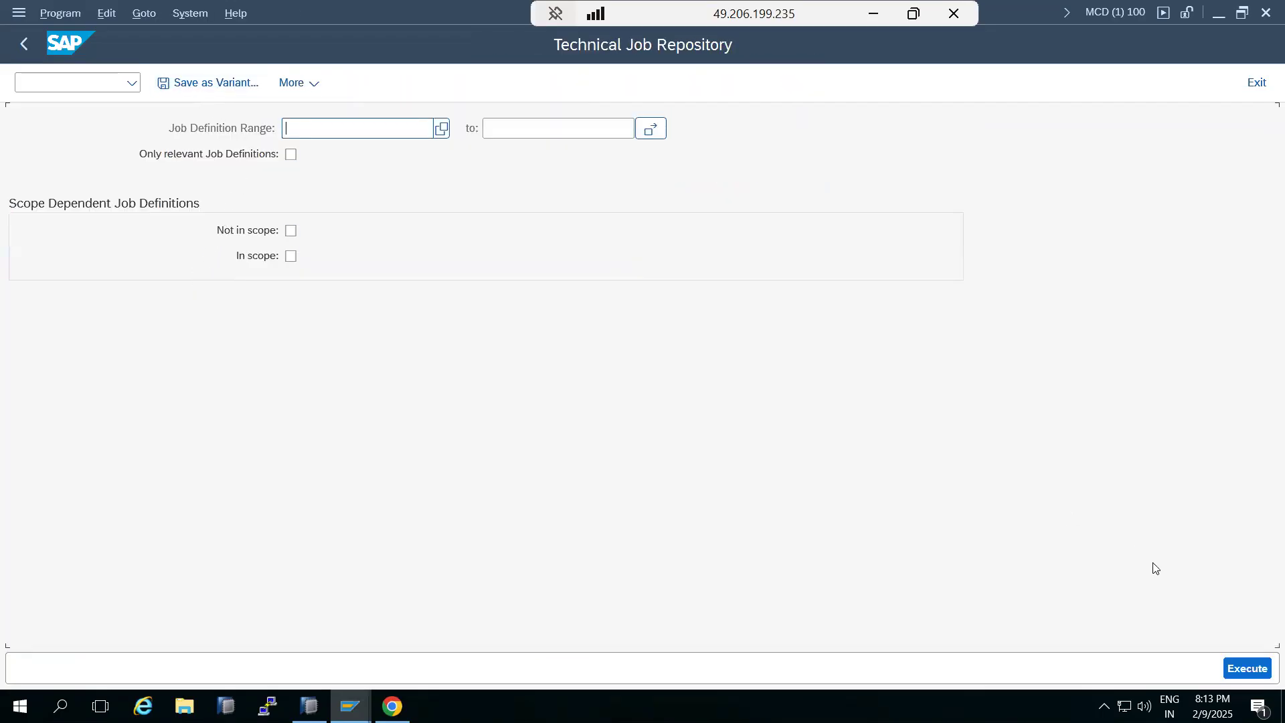
click(1245, 668)
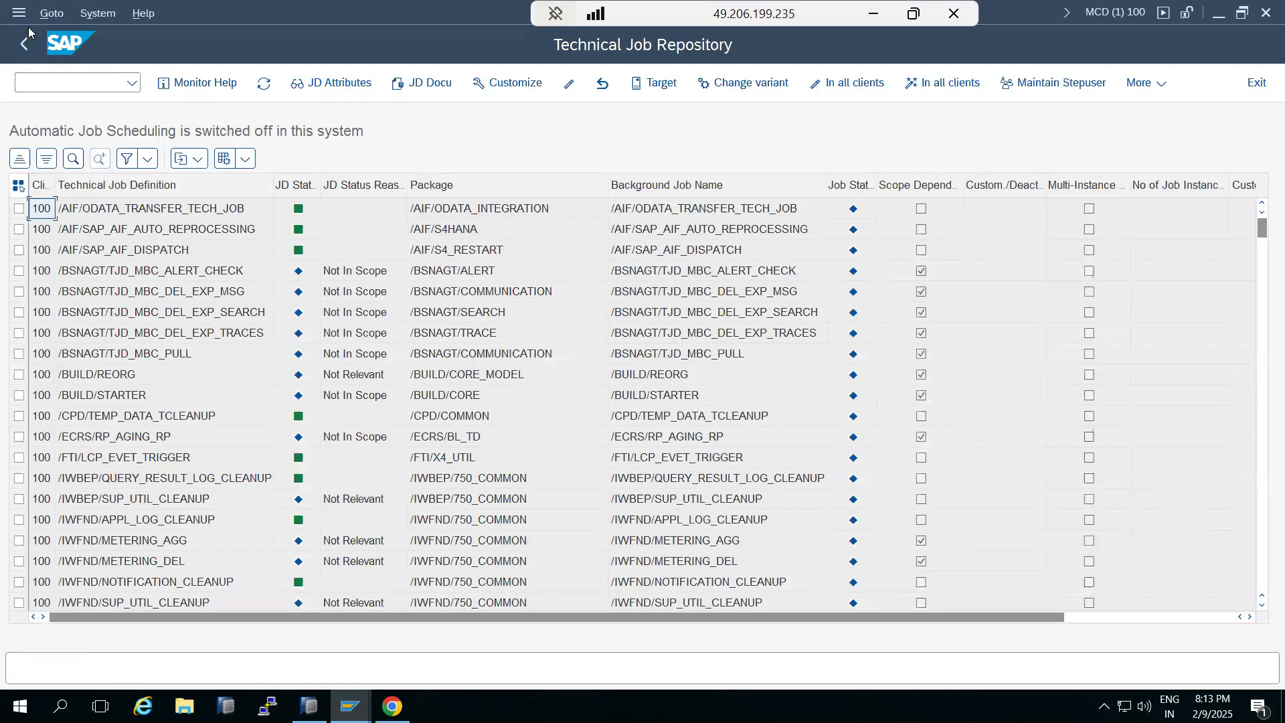
Return to workflow customizing, execute the Configure RFC Destination activity and try Setup Destination for WORKFLOW_LOCAL_100
click(26, 45)
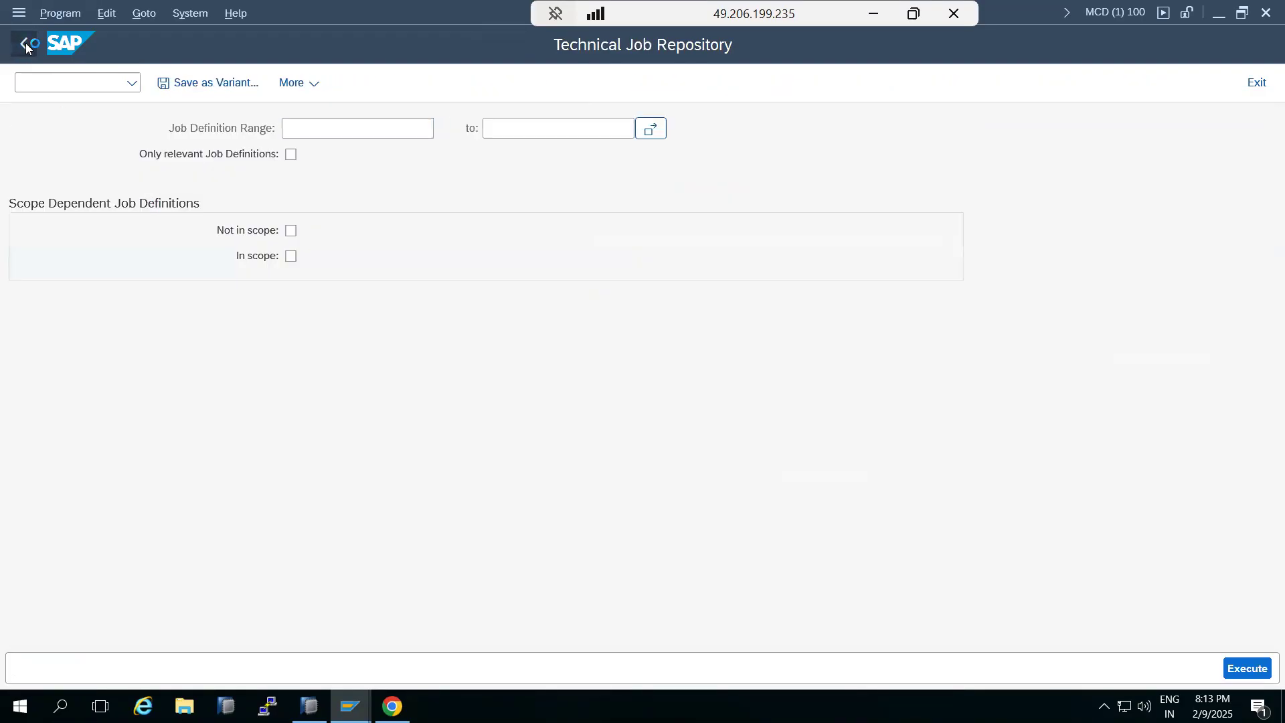
click(26, 45)
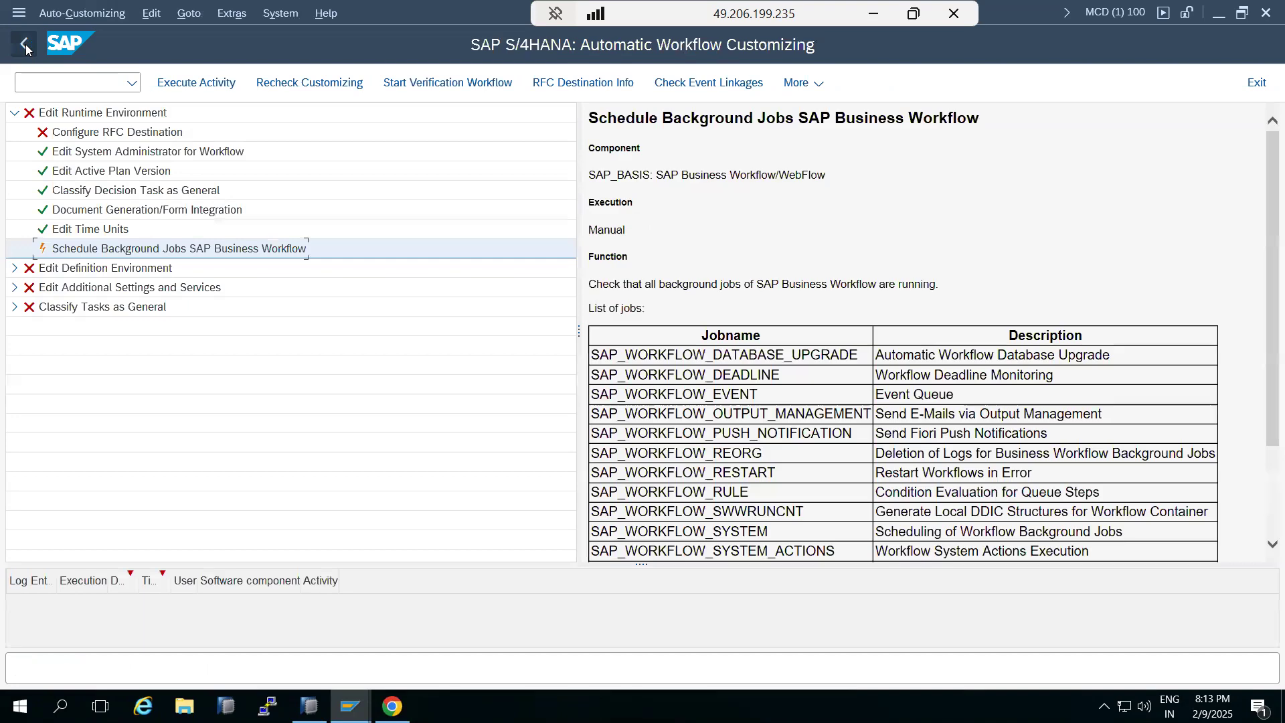
click(84, 138)
right_click(84, 138)
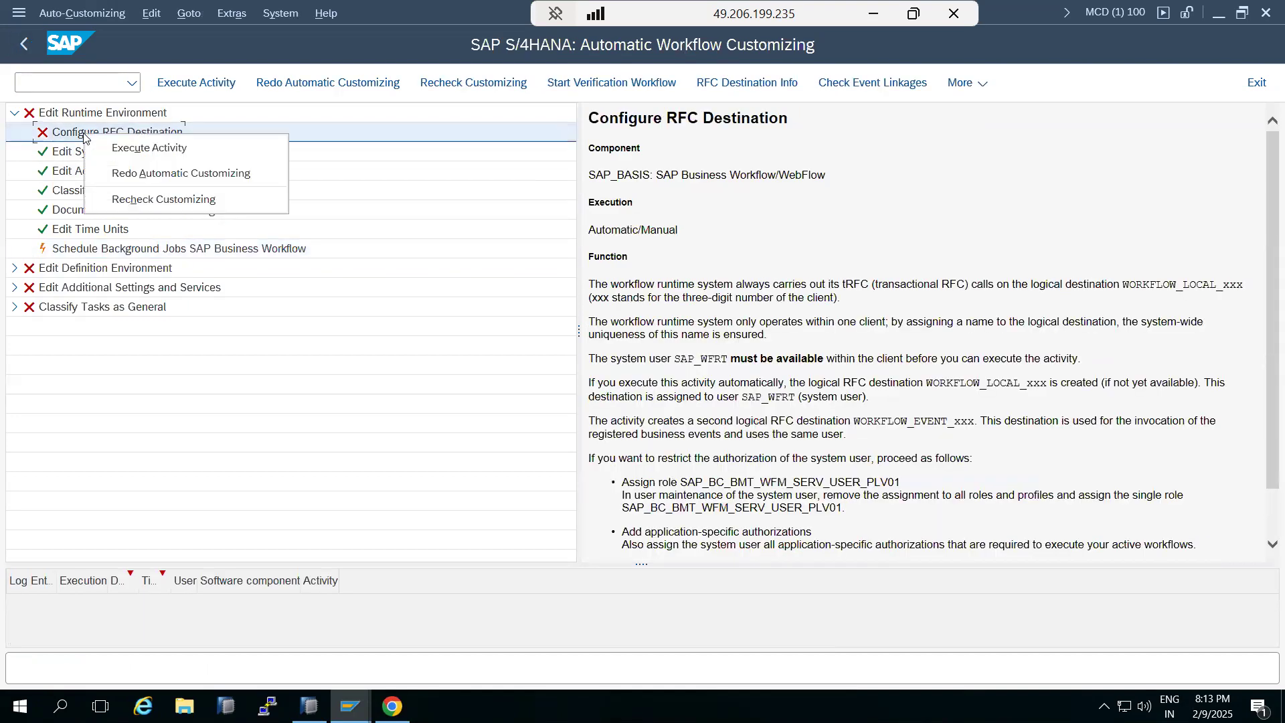
click(132, 154)
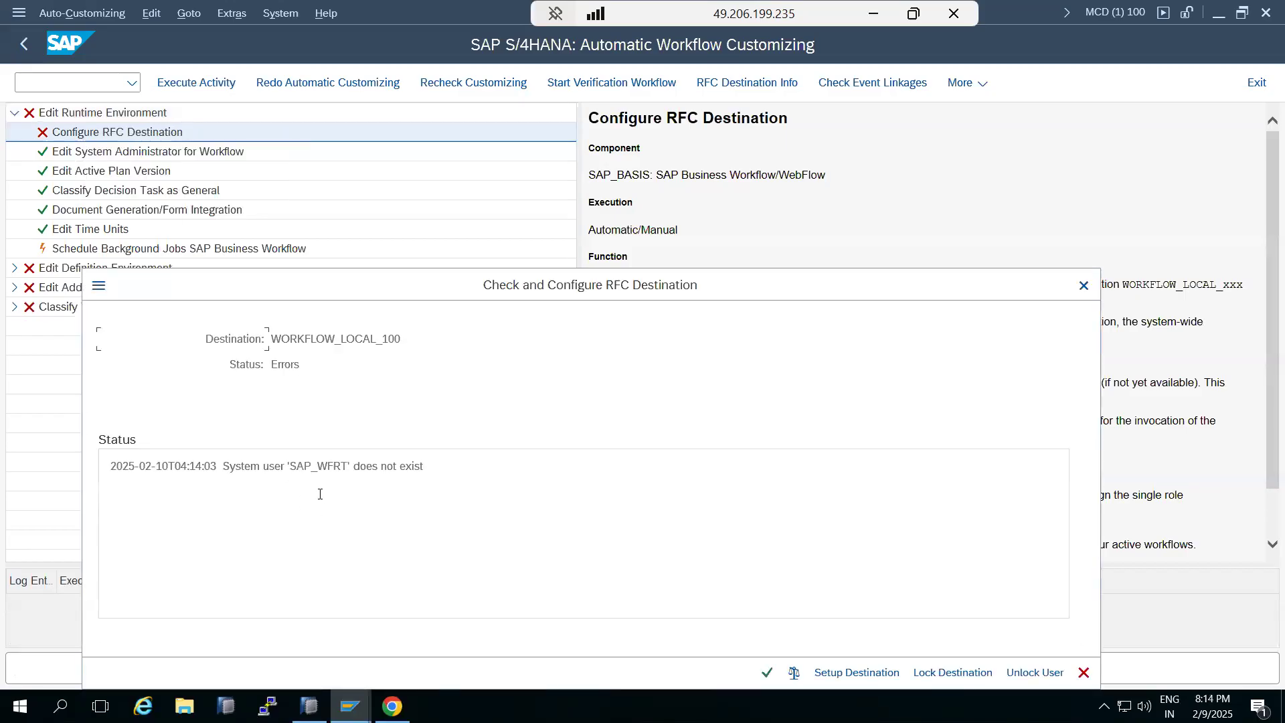
drag(293, 457, 381, 467)
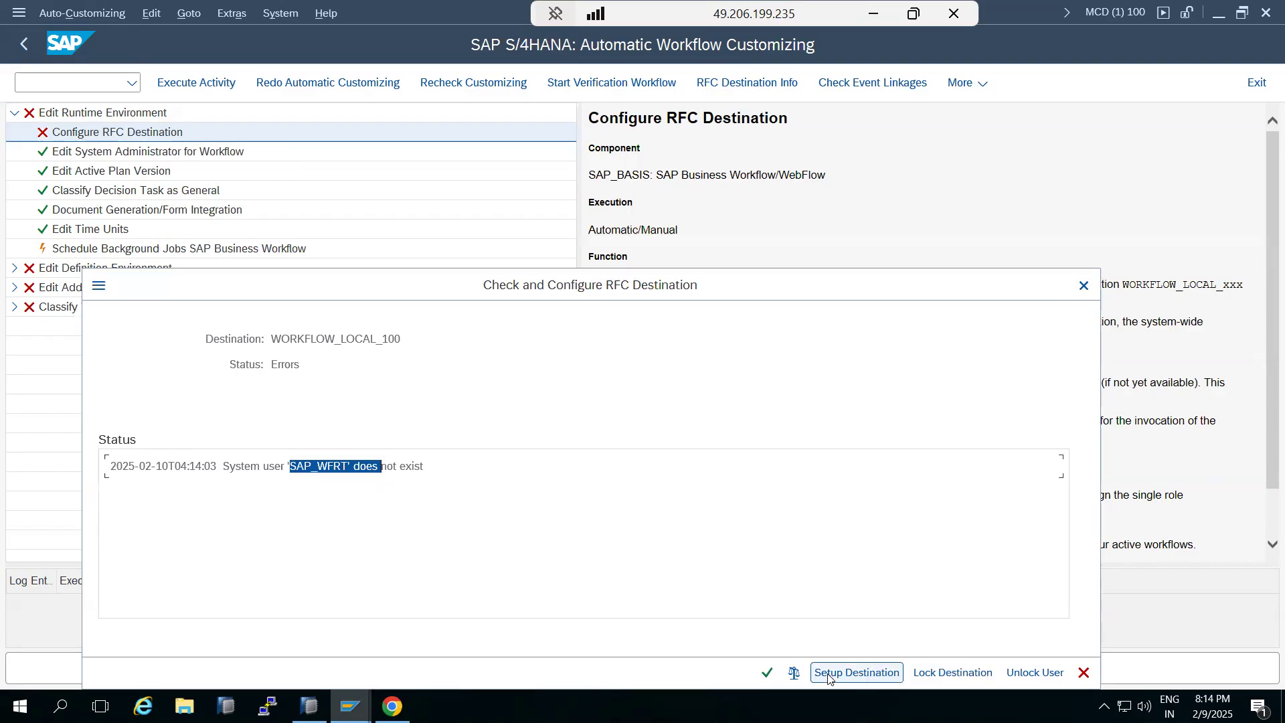
click(832, 674)
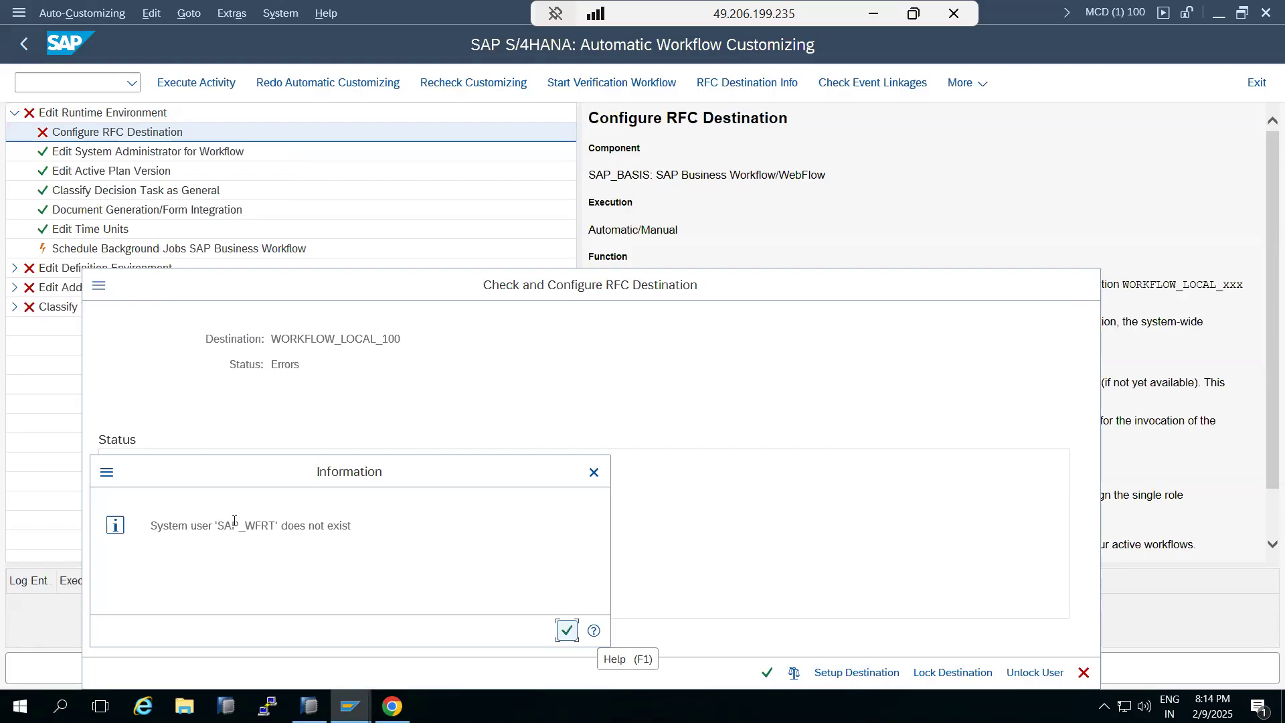
click(566, 634)
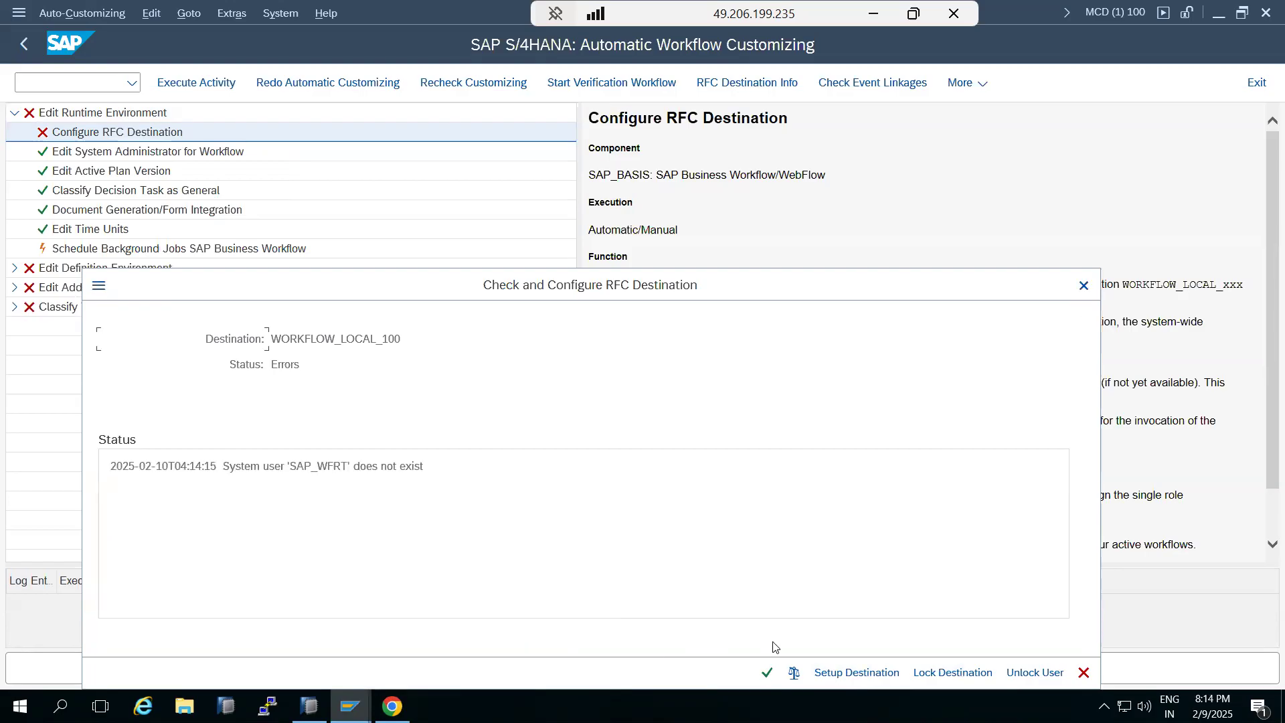
click(767, 677)
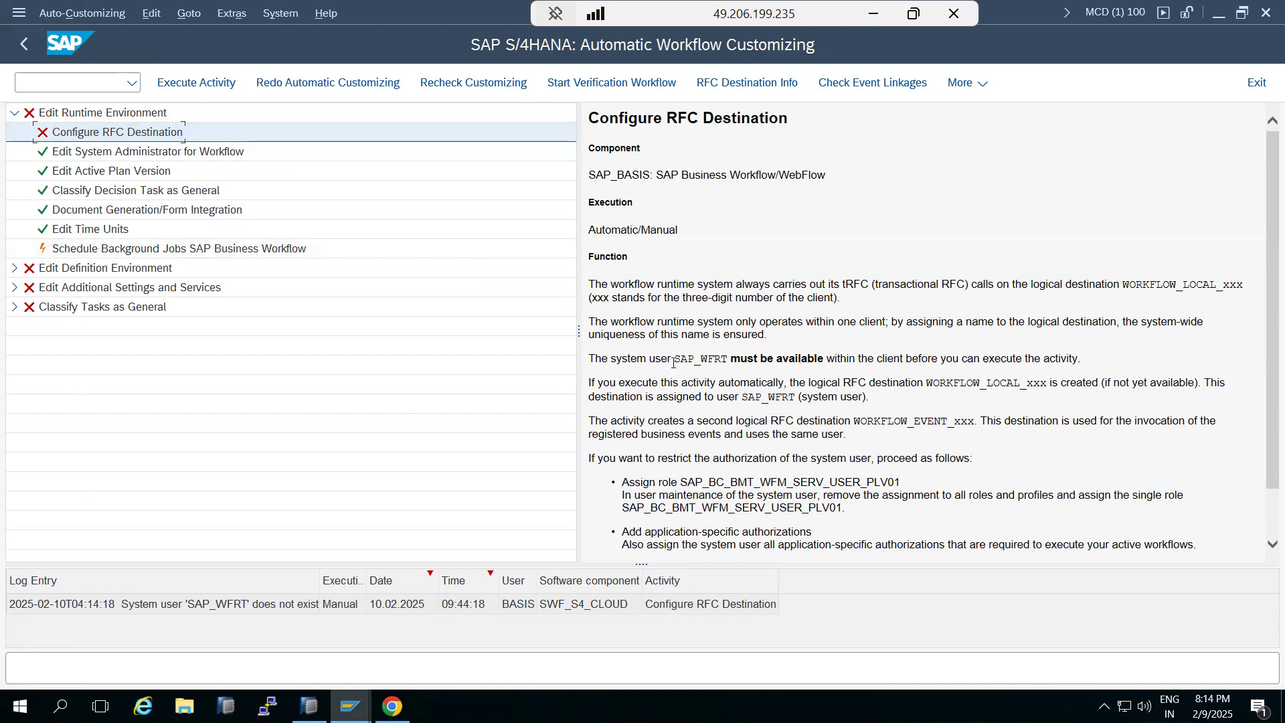
Redo automatic customizing for the Configure RFC Destination activity
drag(675, 359, 723, 363)
click(94, 137)
right_click(93, 138)
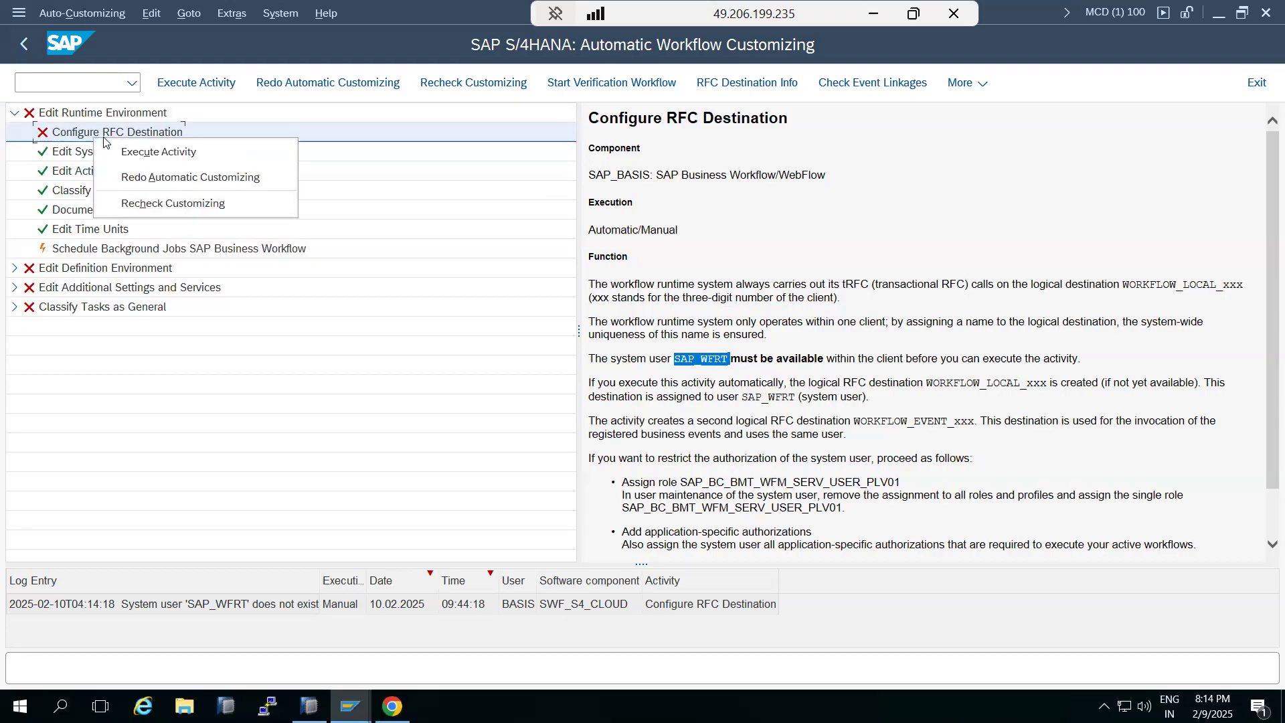
click(142, 179)
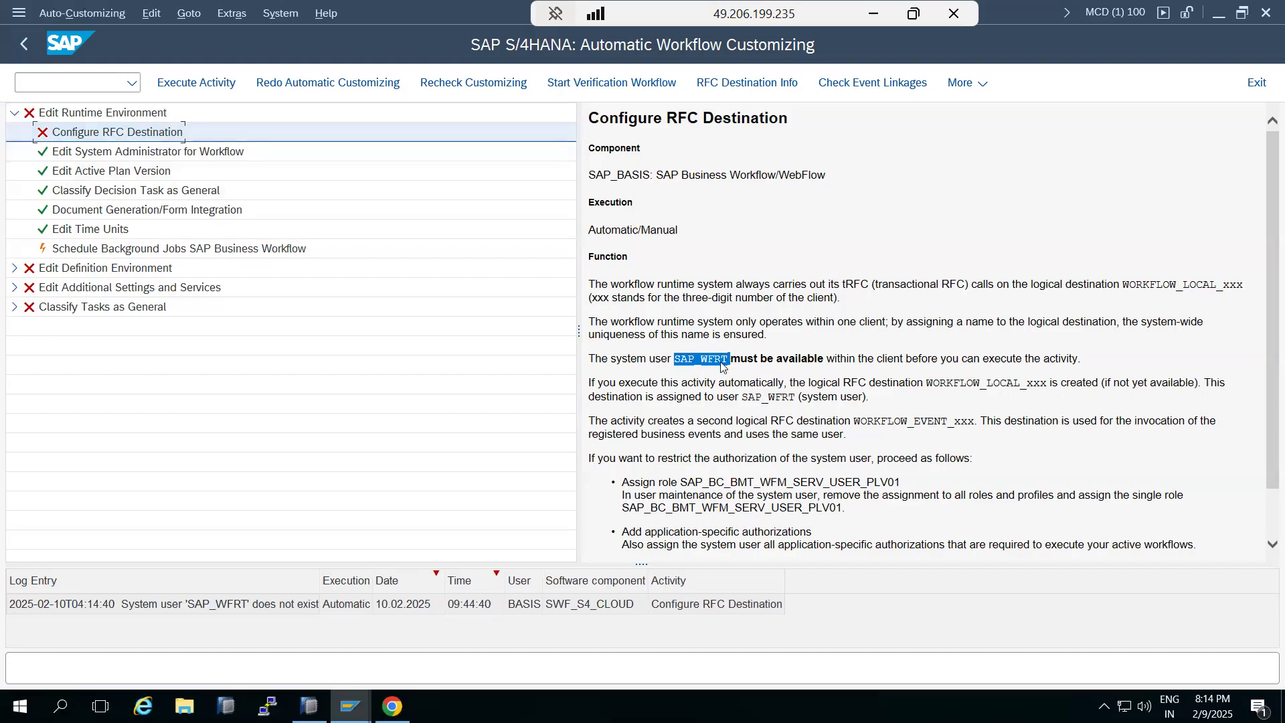
Copy the SAP_WFRT system user name from the activity documentation
mouse_move(726, 362)
mouse_down()
mouse_move(679, 362)
mouse_move(720, 365)
mouse_up()
right_click(714, 360)
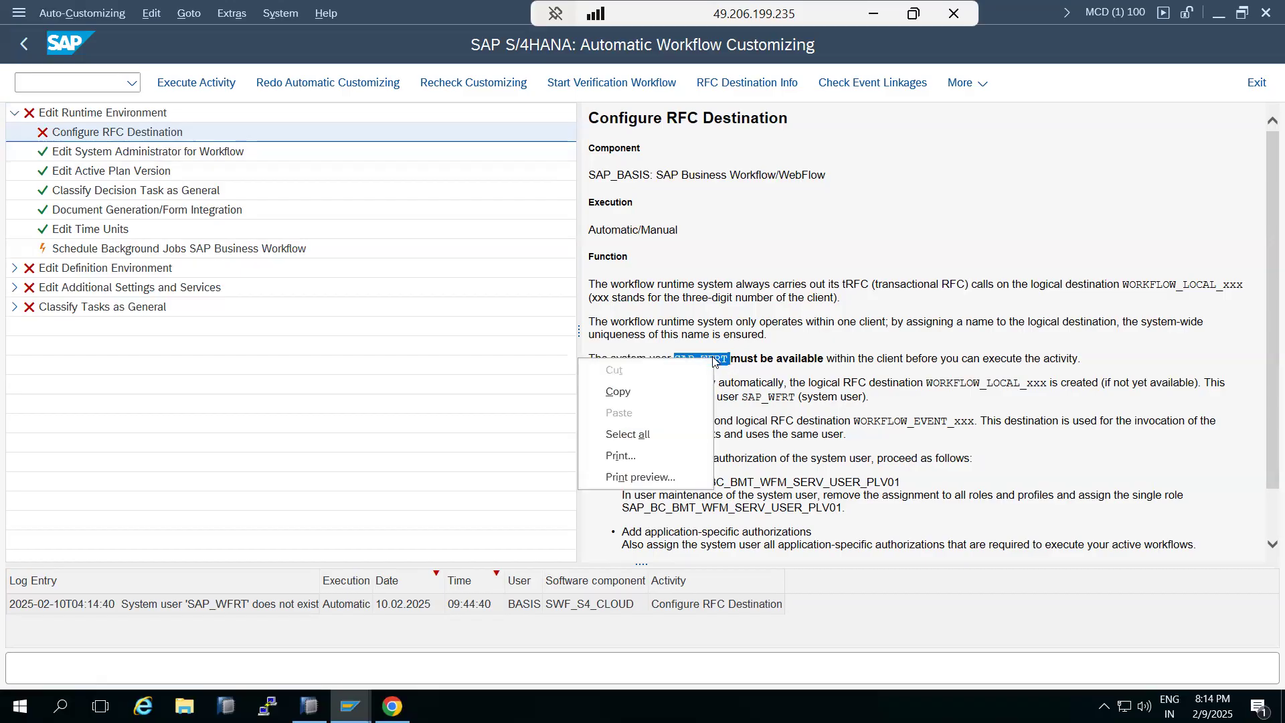
click(614, 391)
click(47, 78)
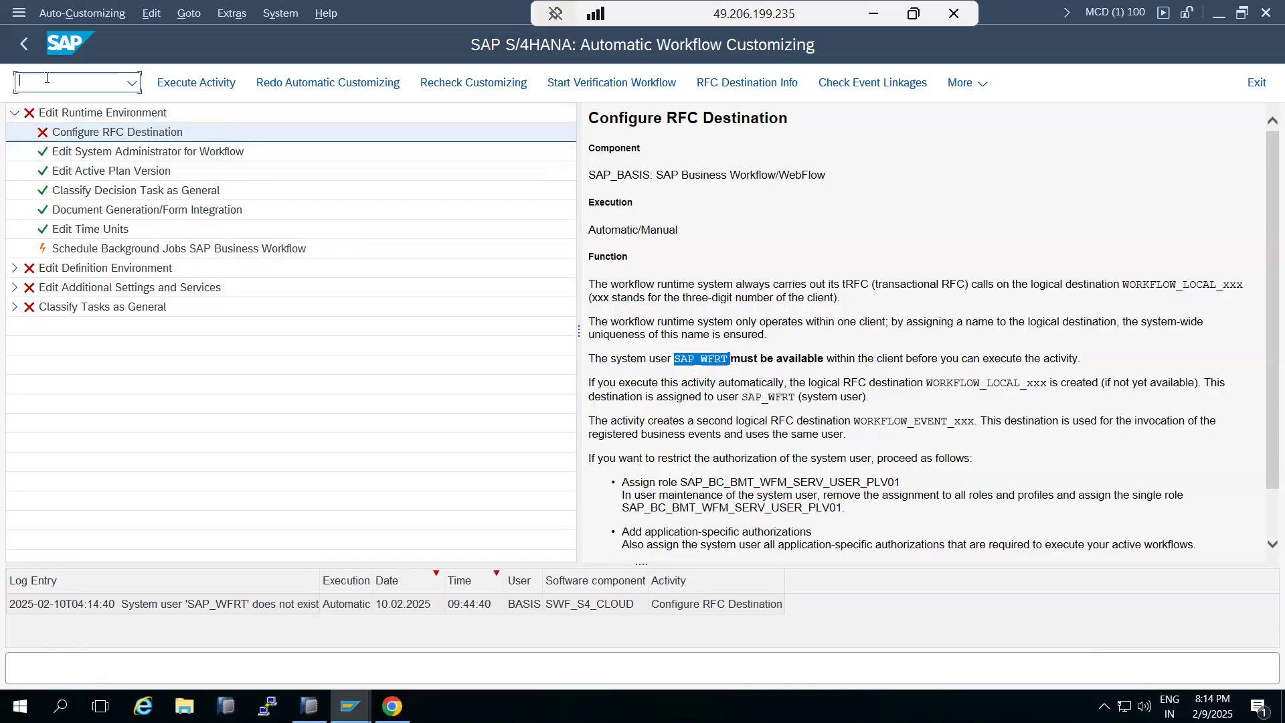
Recheck customizing for the Schedule Background Jobs SAP Business Workflow activity
right_click(75, 249)
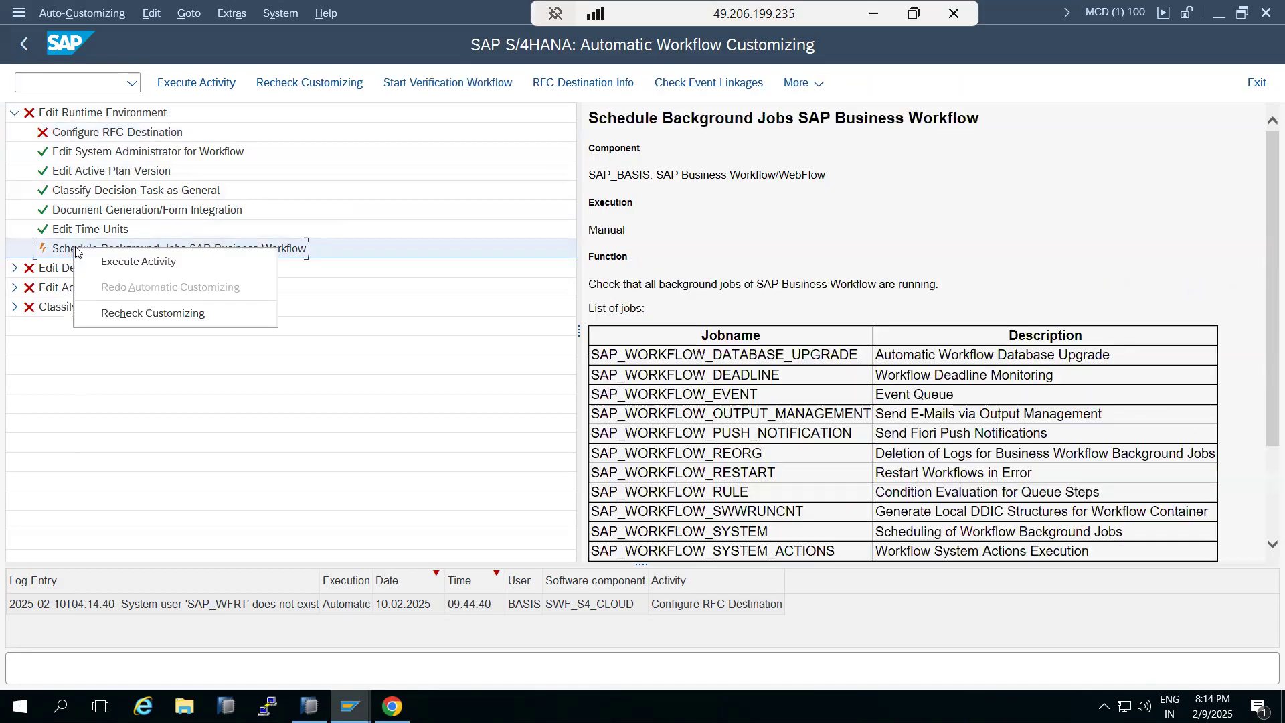
click(120, 315)
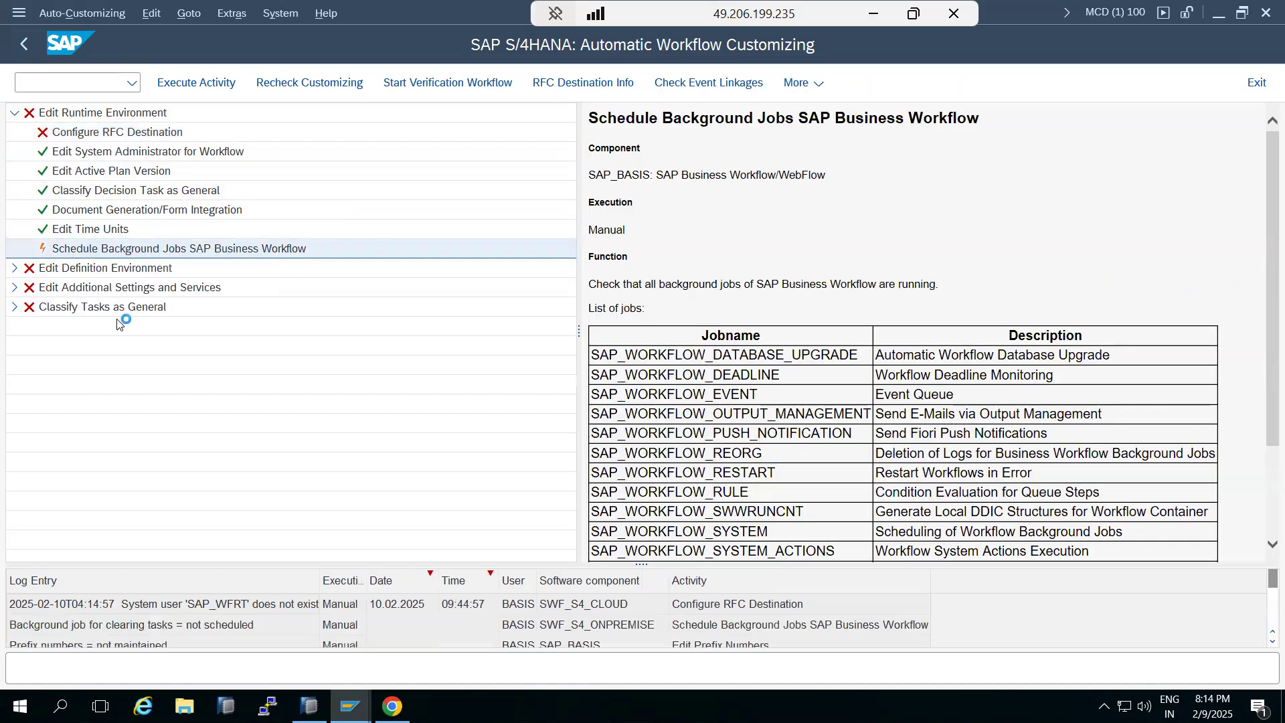
Open user maintenance SU01 for the SAP_WFRT user
click(78, 133)
click(56, 84)
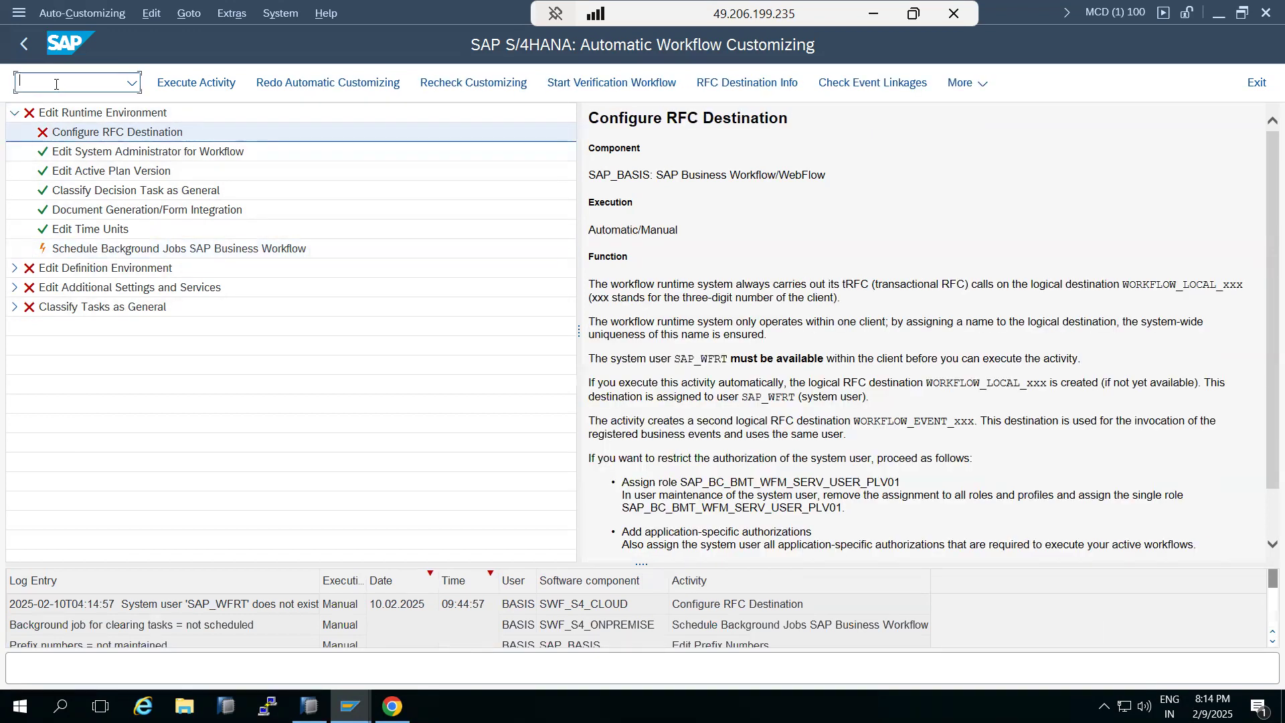
text(/nsu01)
key(Return)
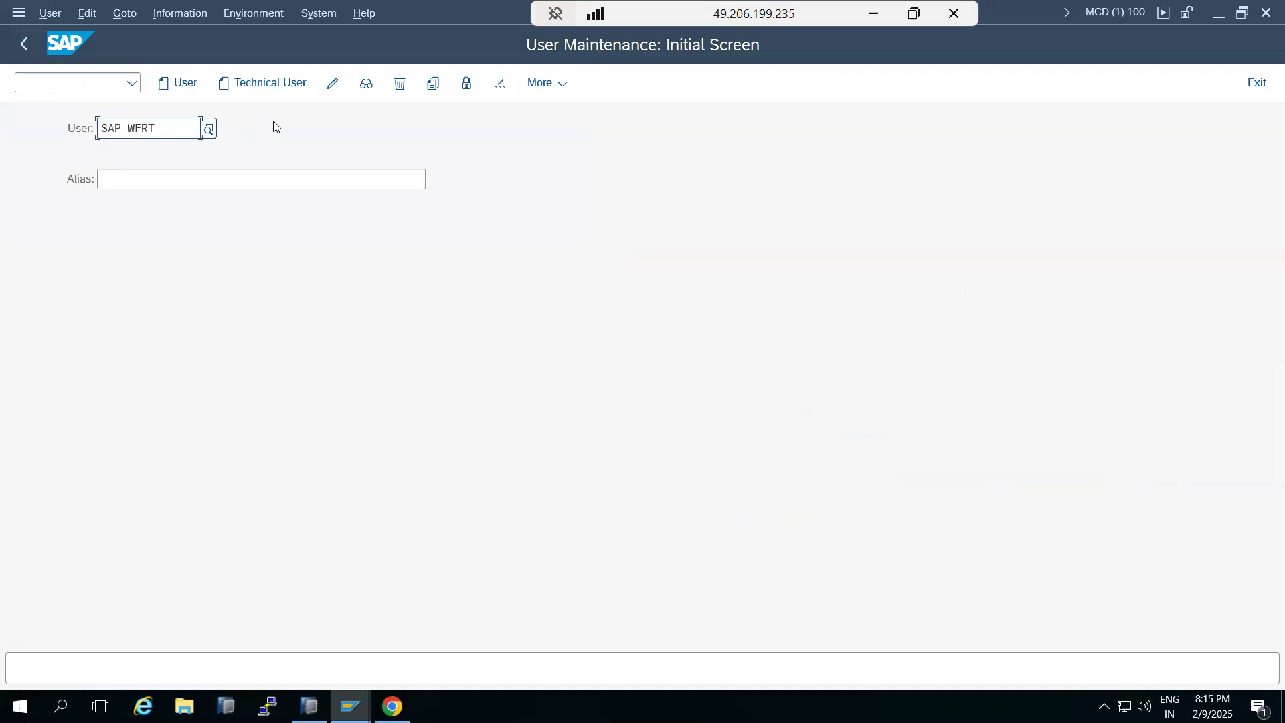
Create user SAP_WFRT as a copy of user DDIC
click(433, 83)
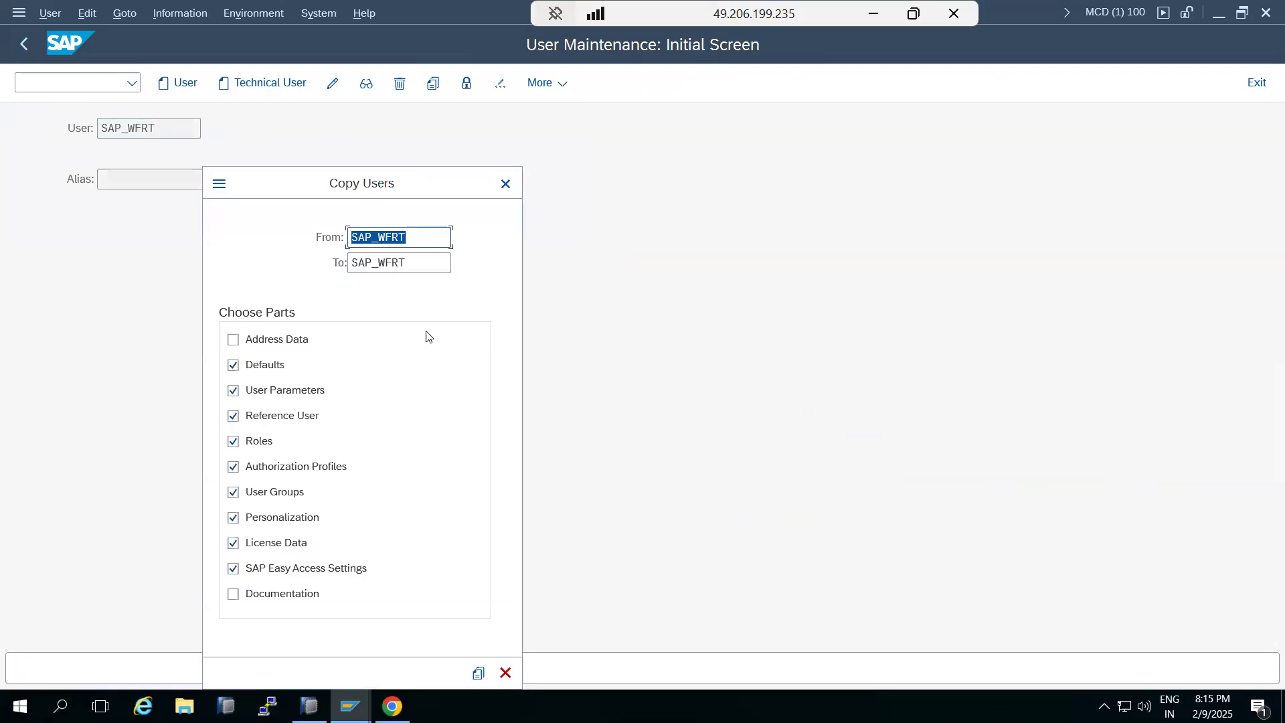
text(ddic)
click(478, 672)
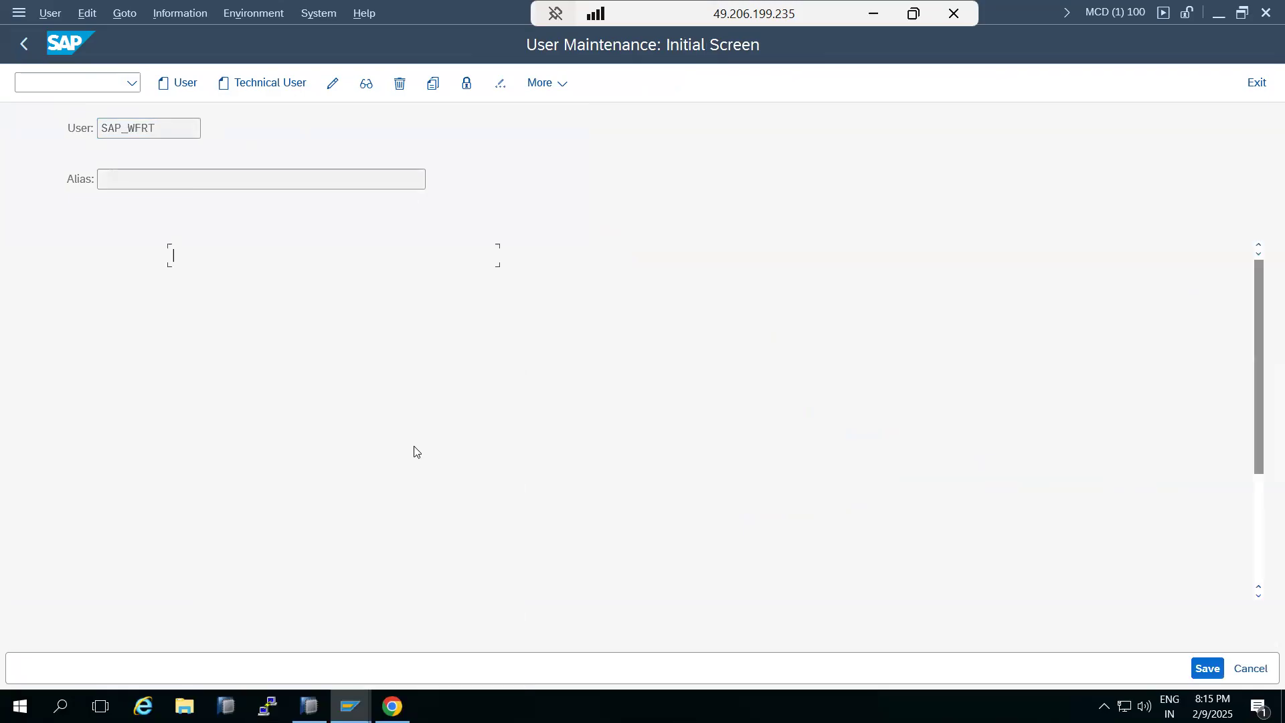
Enter and repeat the new account password for SAP_WFRT and save the user
click(308, 379)
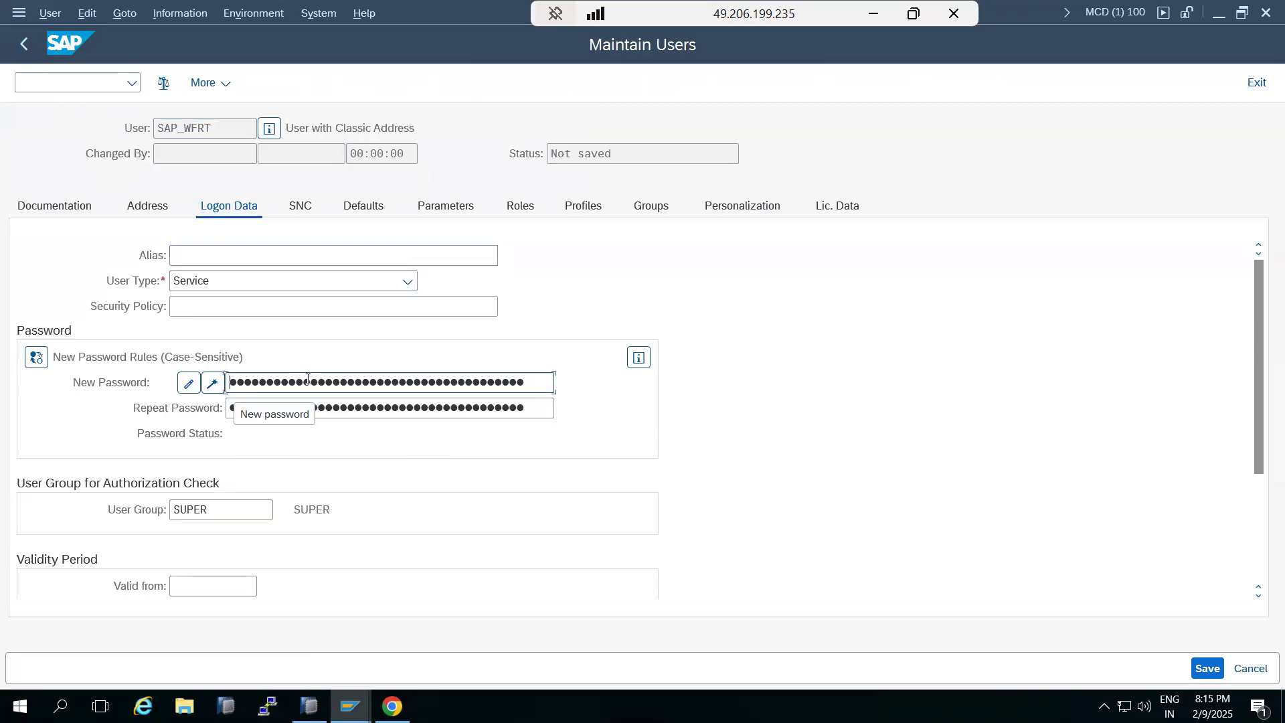
text(**)
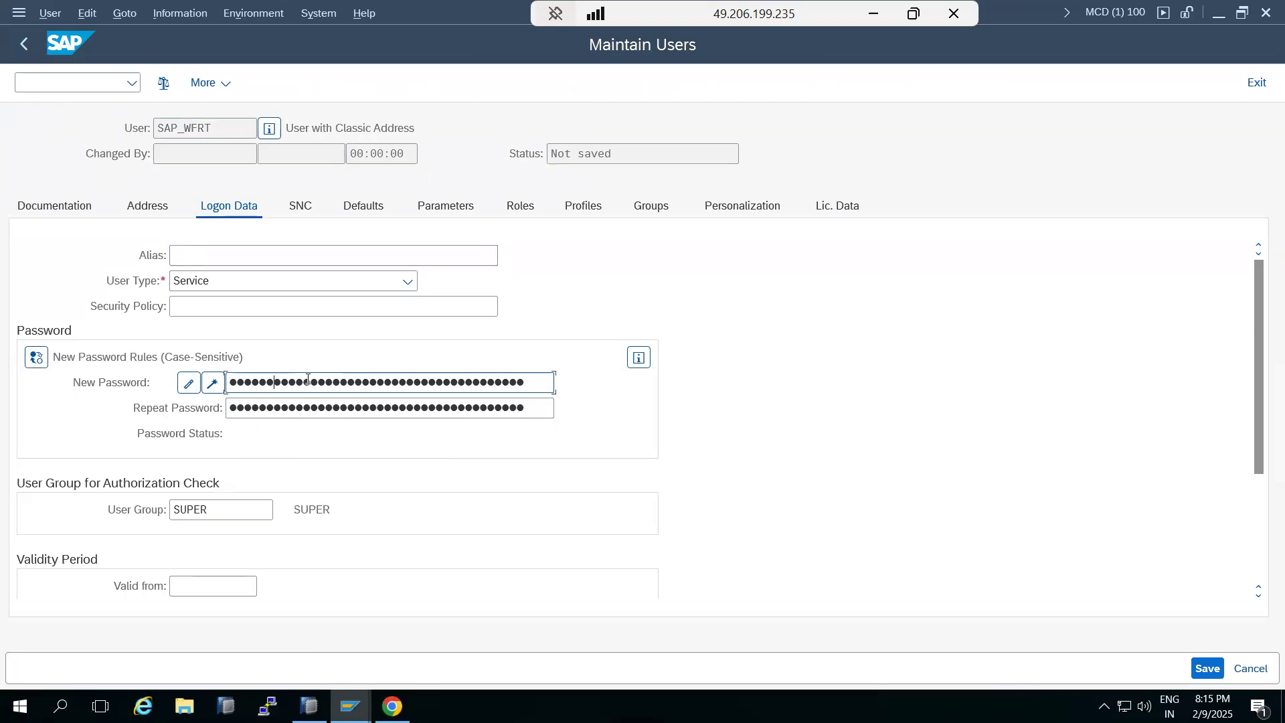
key(Tab)
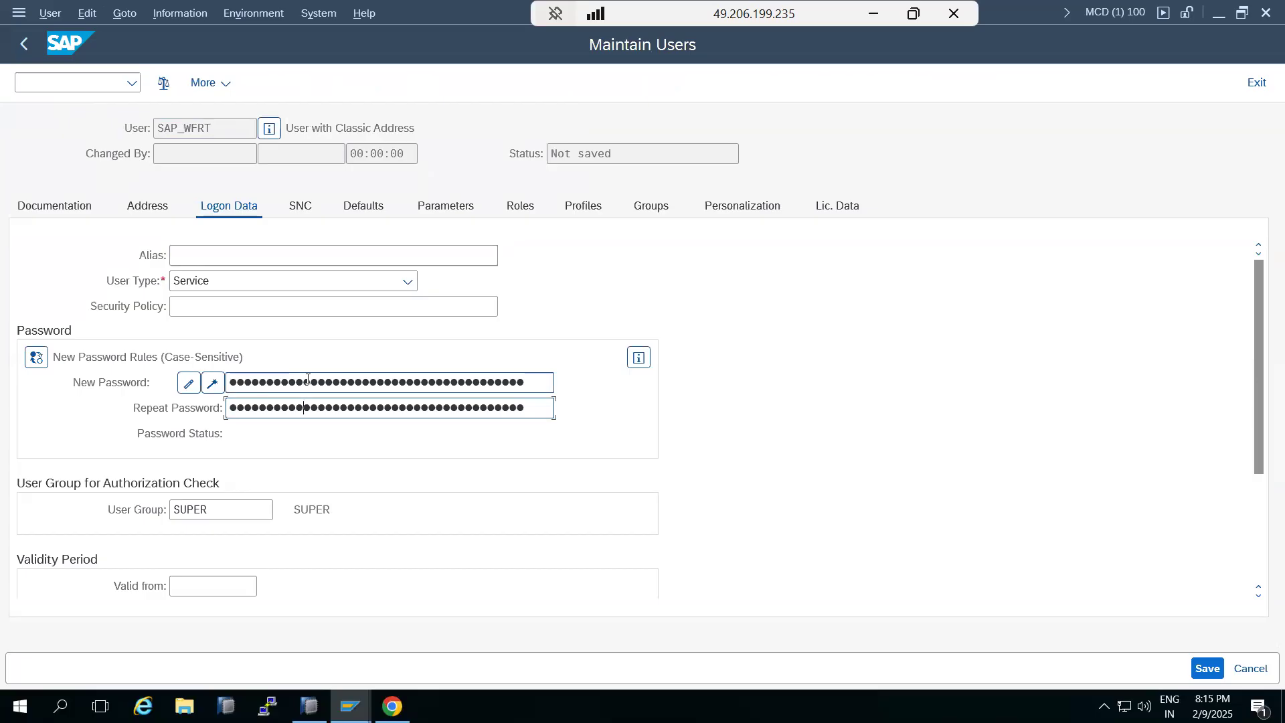
click(1206, 674)
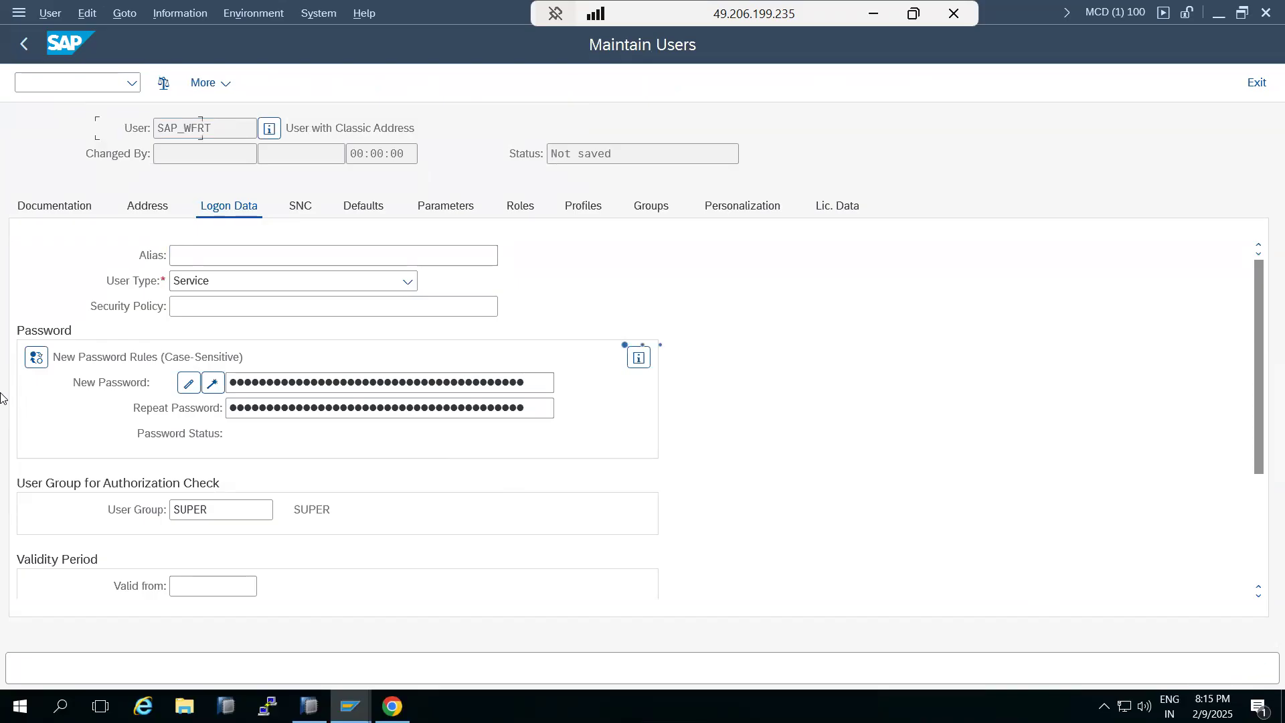
Reopen SWU3 from the transaction history and execute the Configure RFC Destination activity again
click(23, 44)
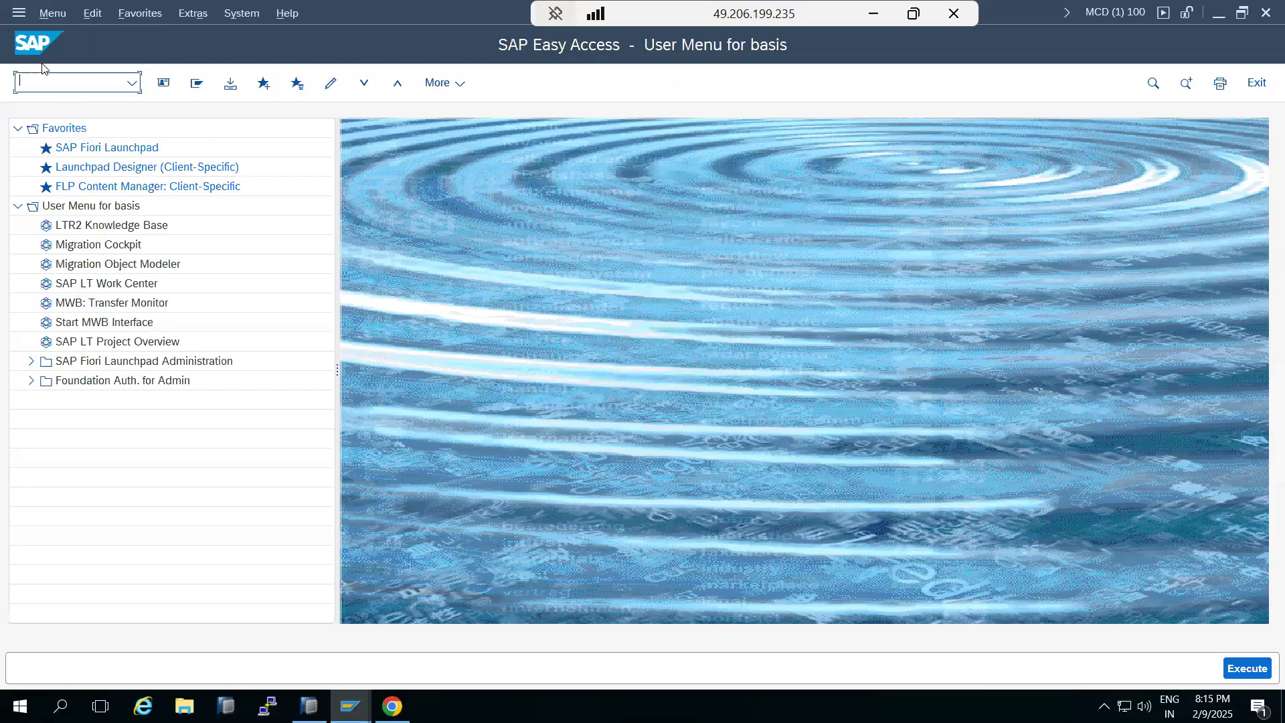
click(135, 85)
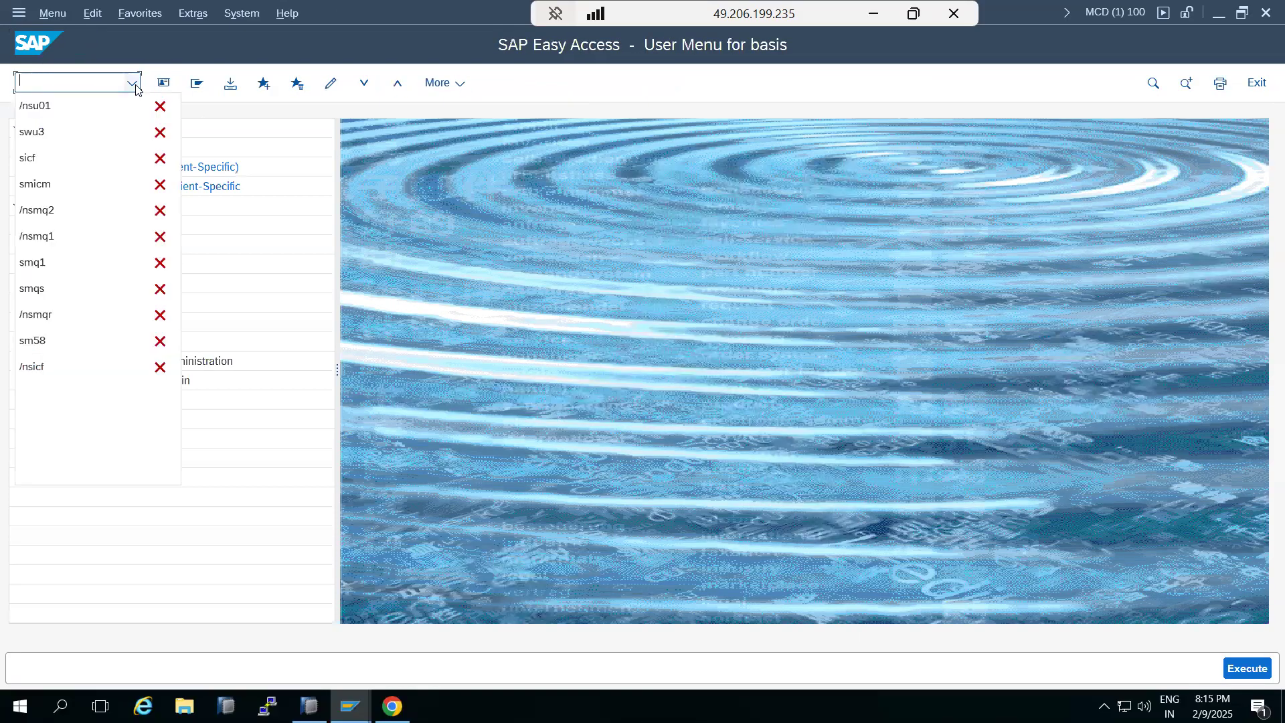
click(58, 131)
key(Return)
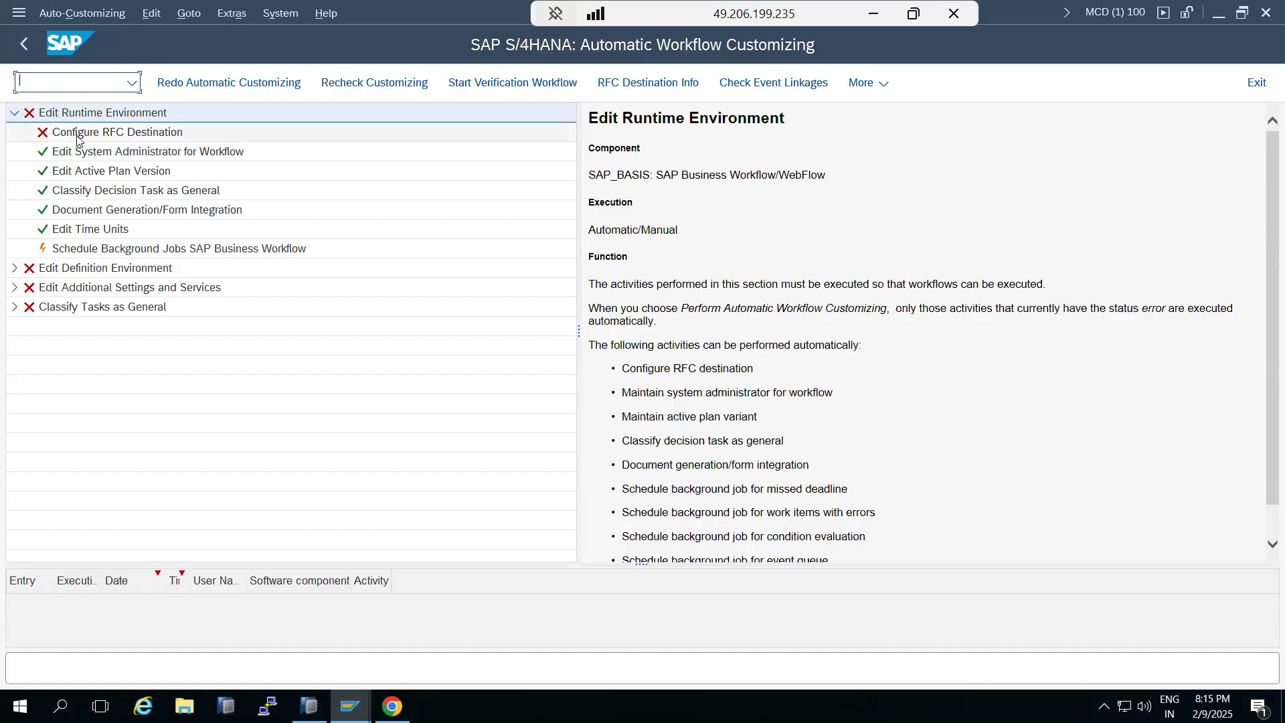
right_click(77, 137)
click(116, 152)
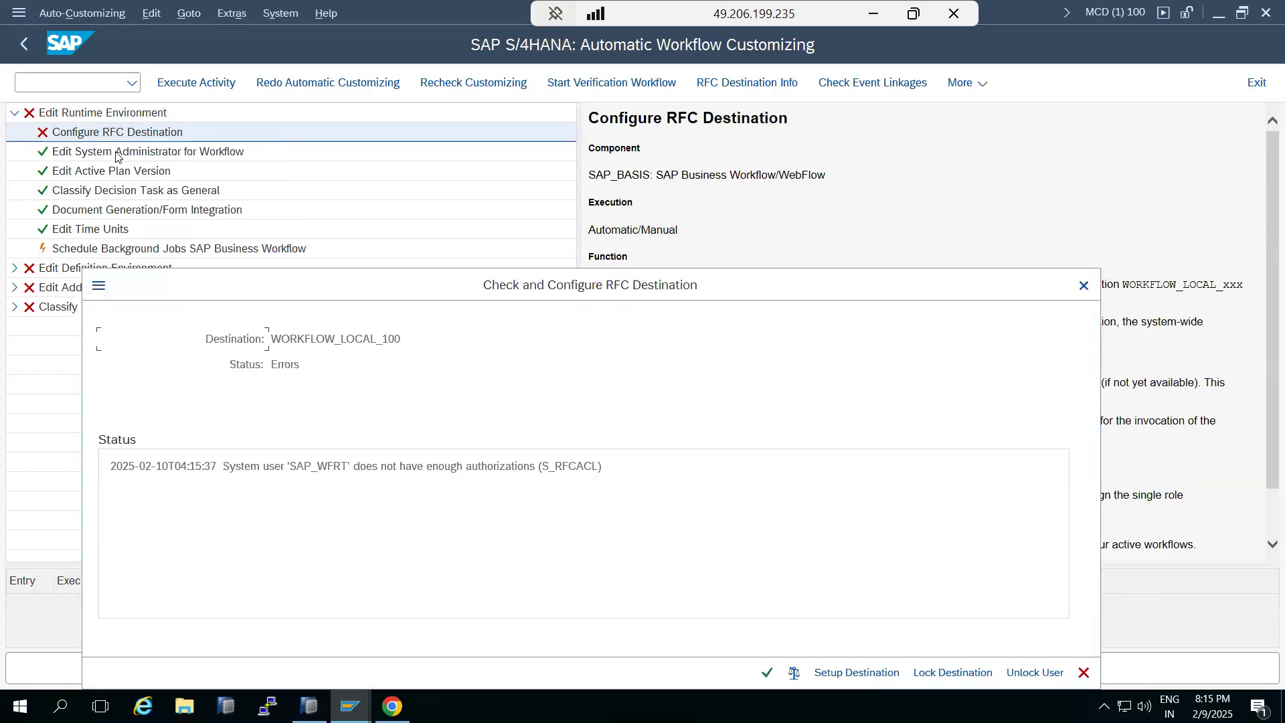
click(765, 673)
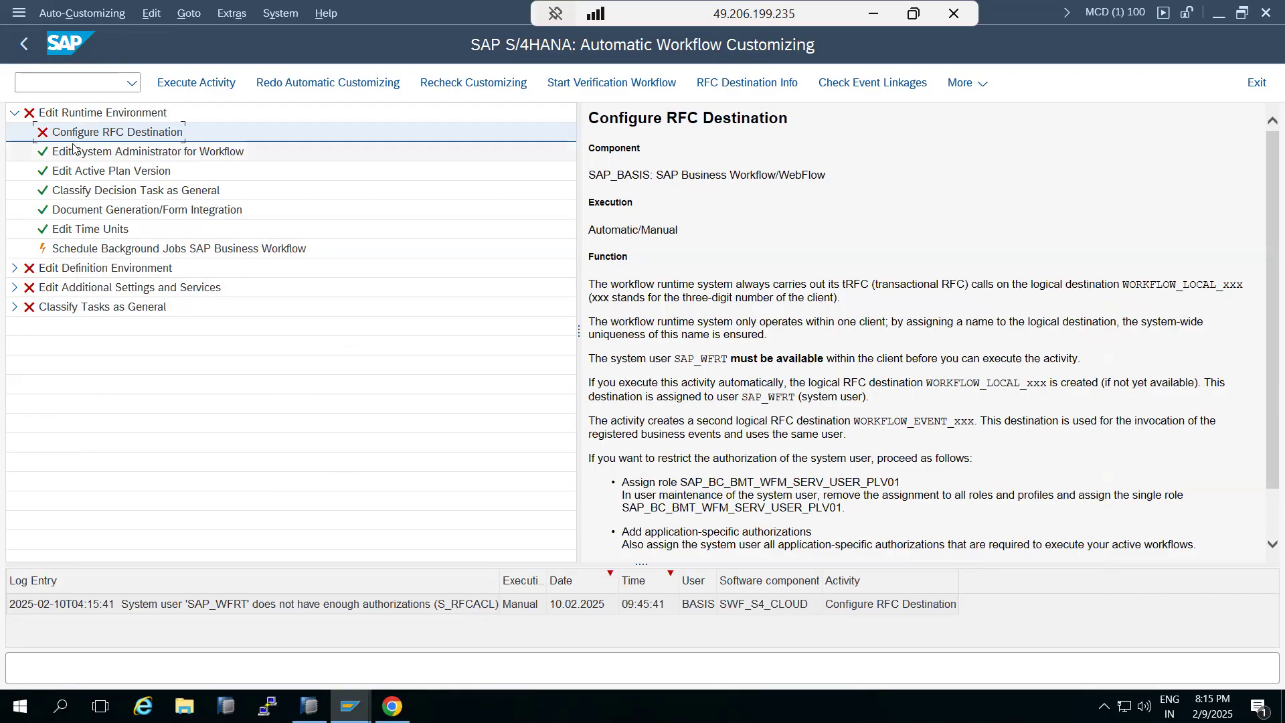
Open user SAP_WFRT in change mode through SU01
click(22, 47)
text(su)
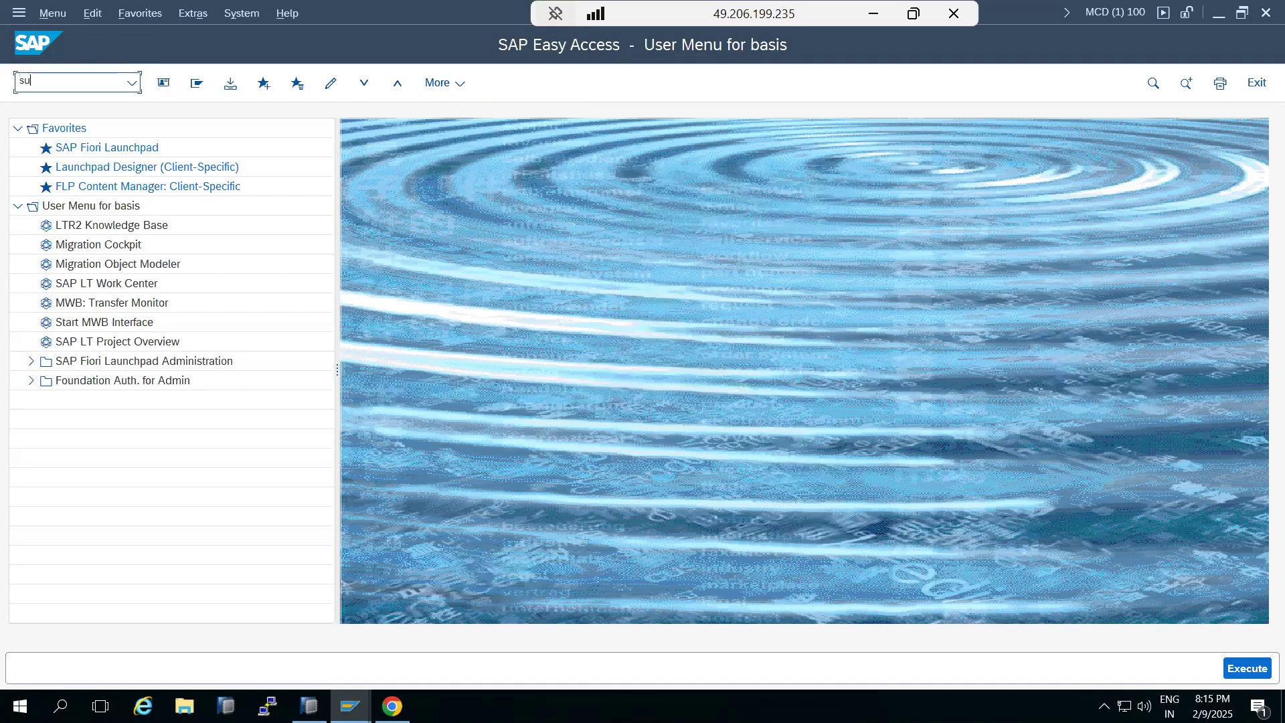
text(01)
key(Return)
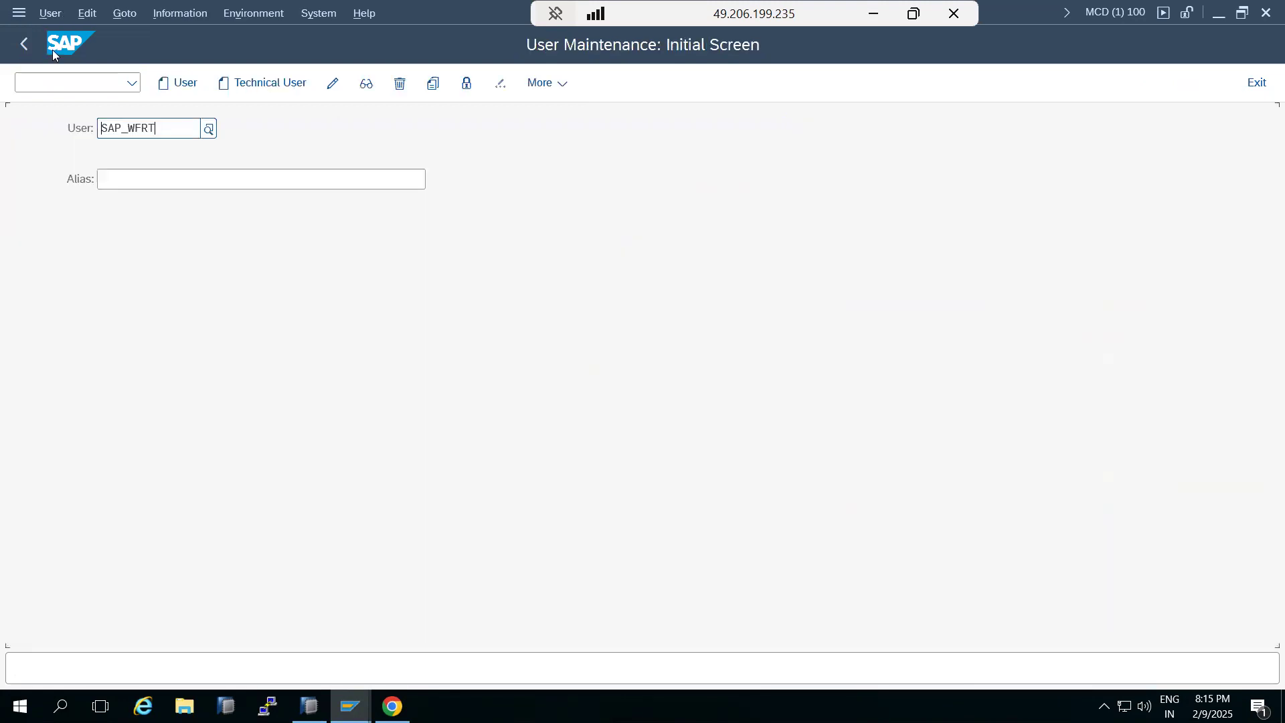
click(332, 85)
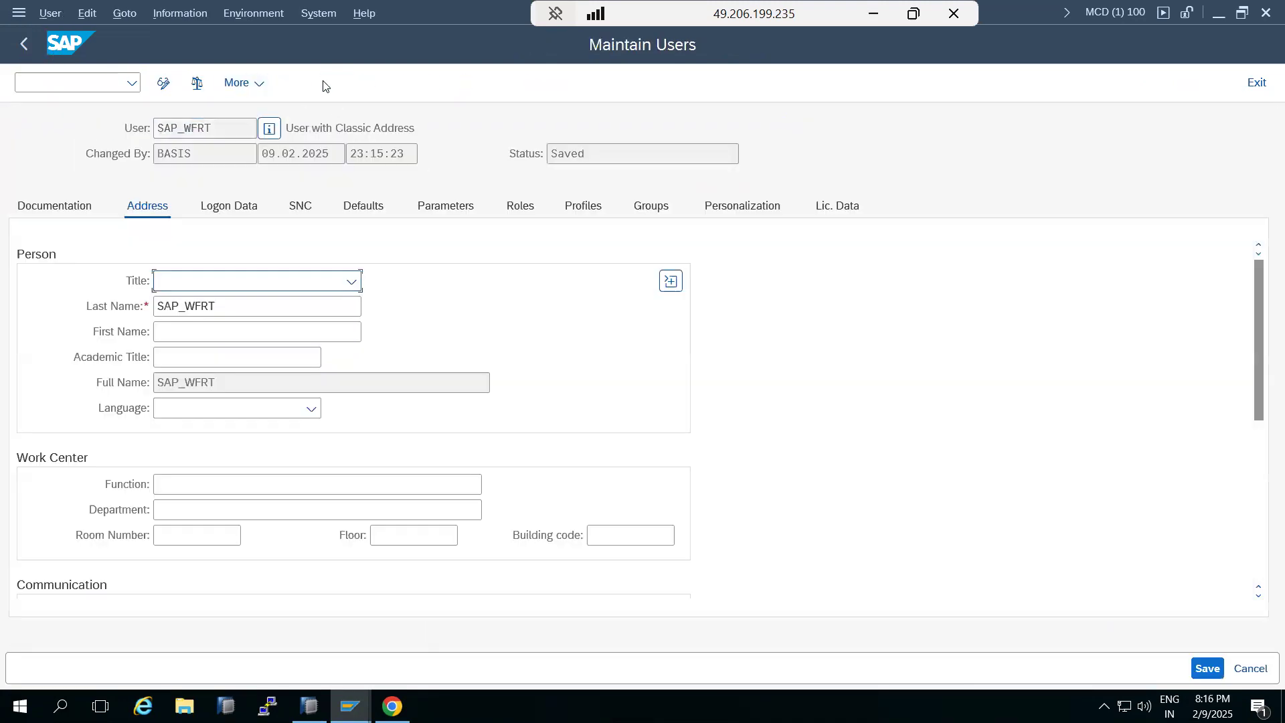
Assign the roles SAP_S_RFCACL, SAP_SM_S_RFCACL and ZSAP_BPC_RFCACL_DEVELOPER, found by searching *RFCACL, to SAP_WFRT and save
click(526, 204)
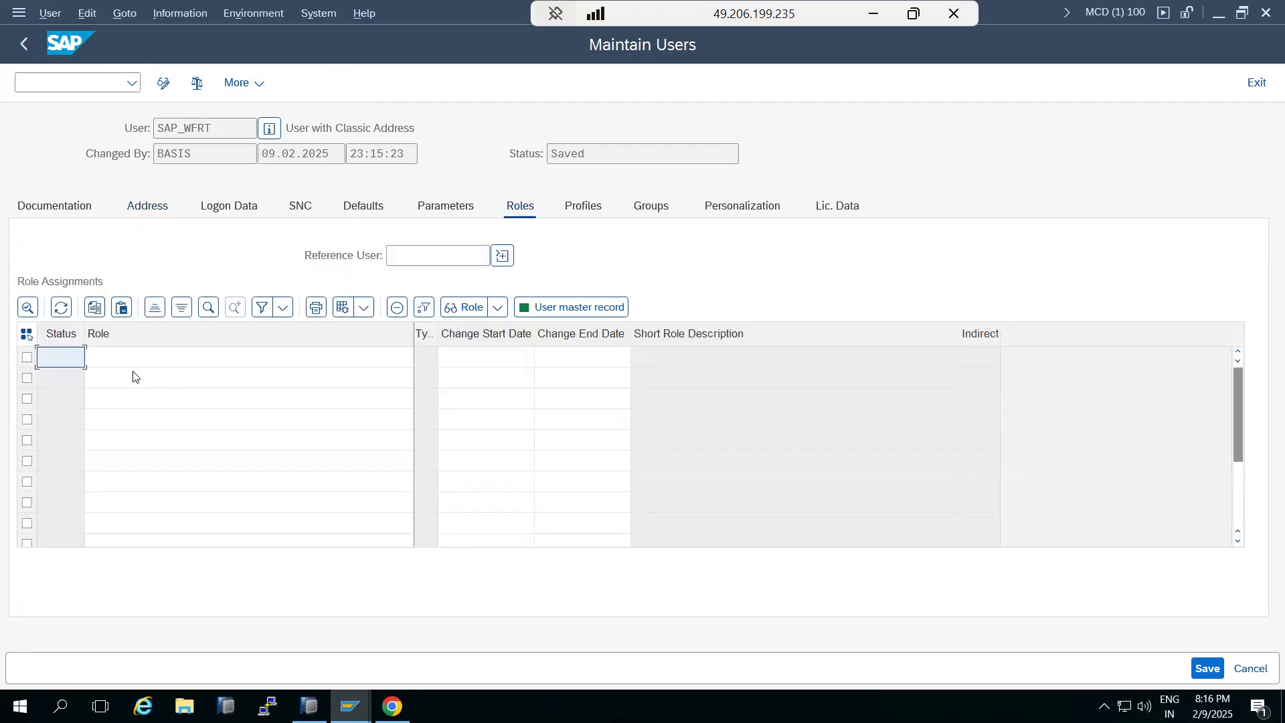
click(125, 360)
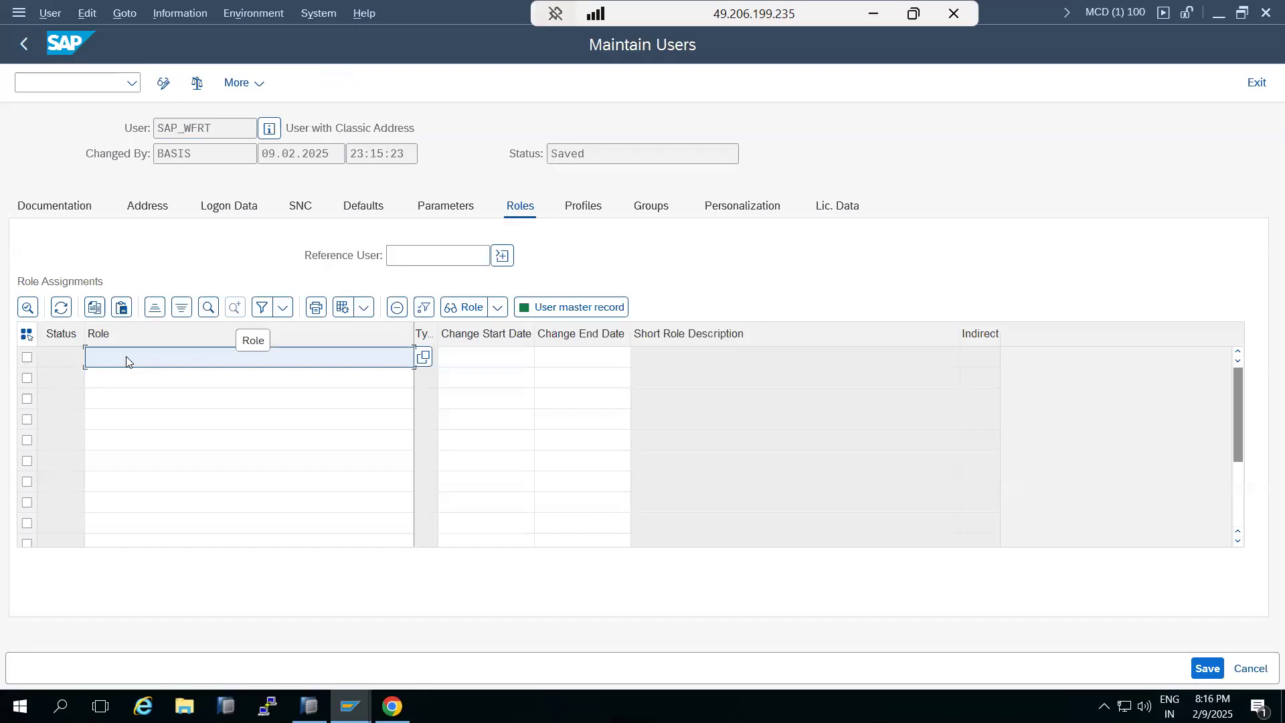
click(423, 358)
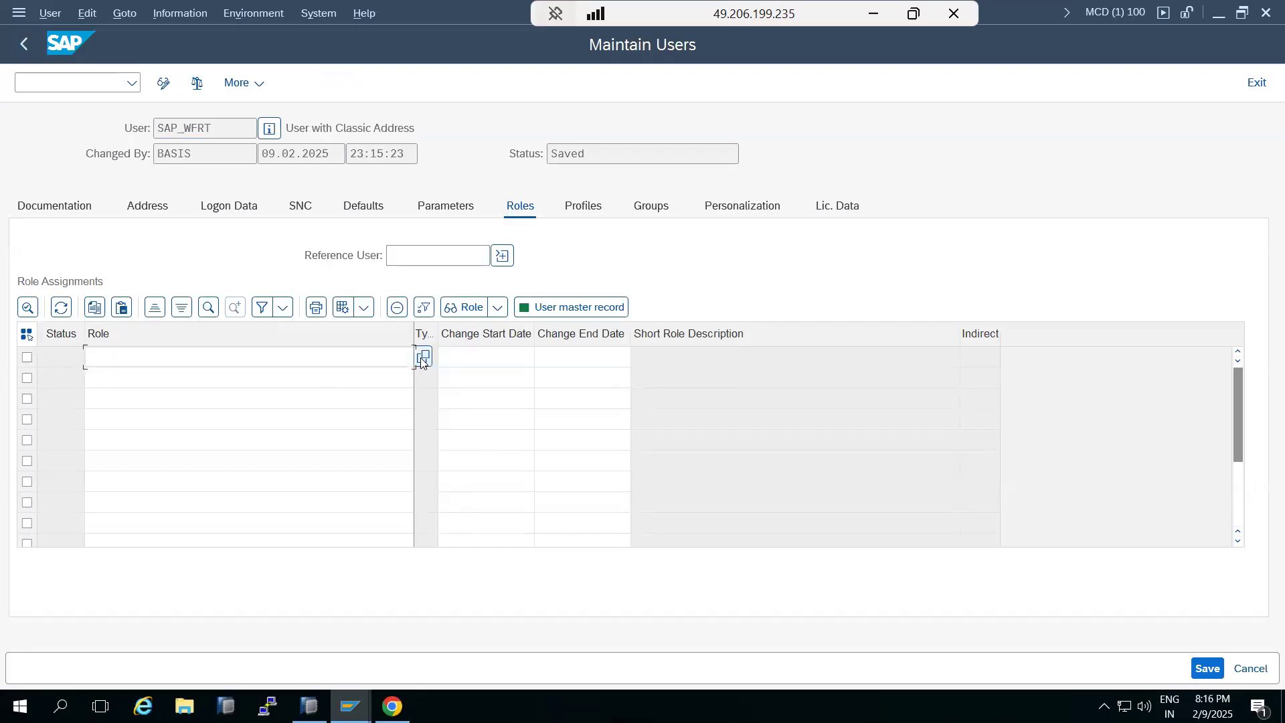
text(*RFCACL)
key(Return)
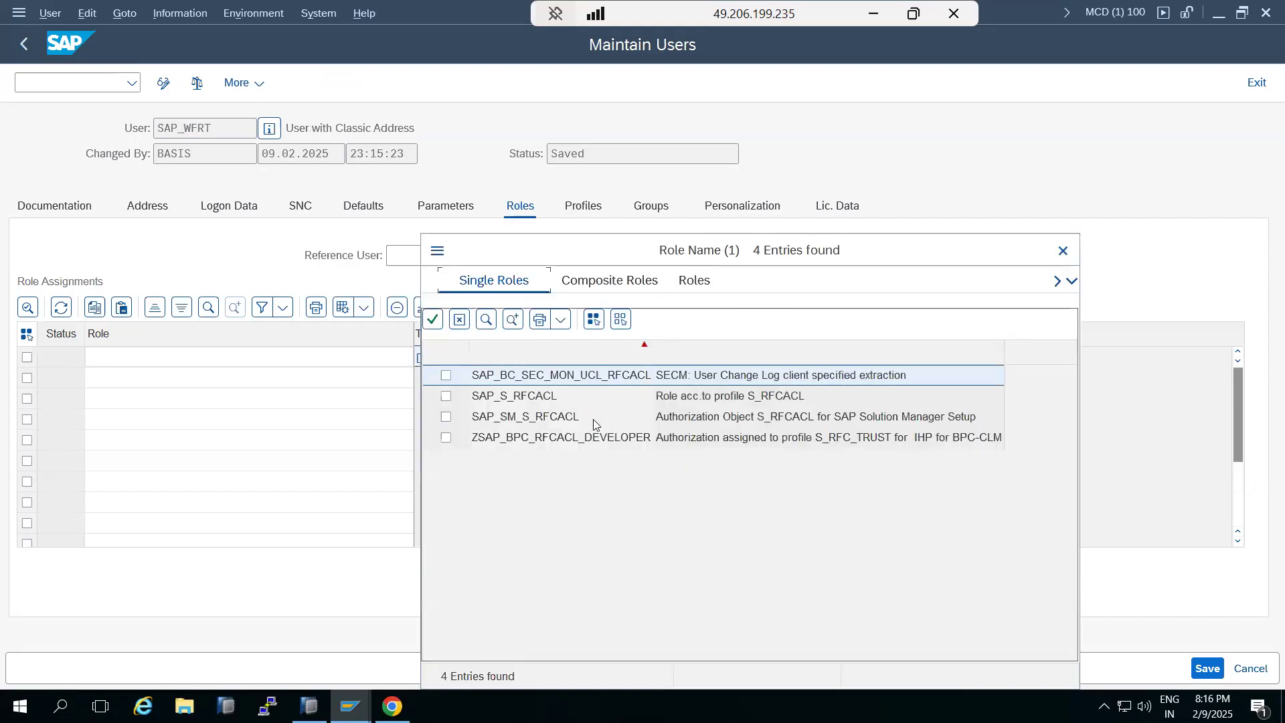
click(445, 398)
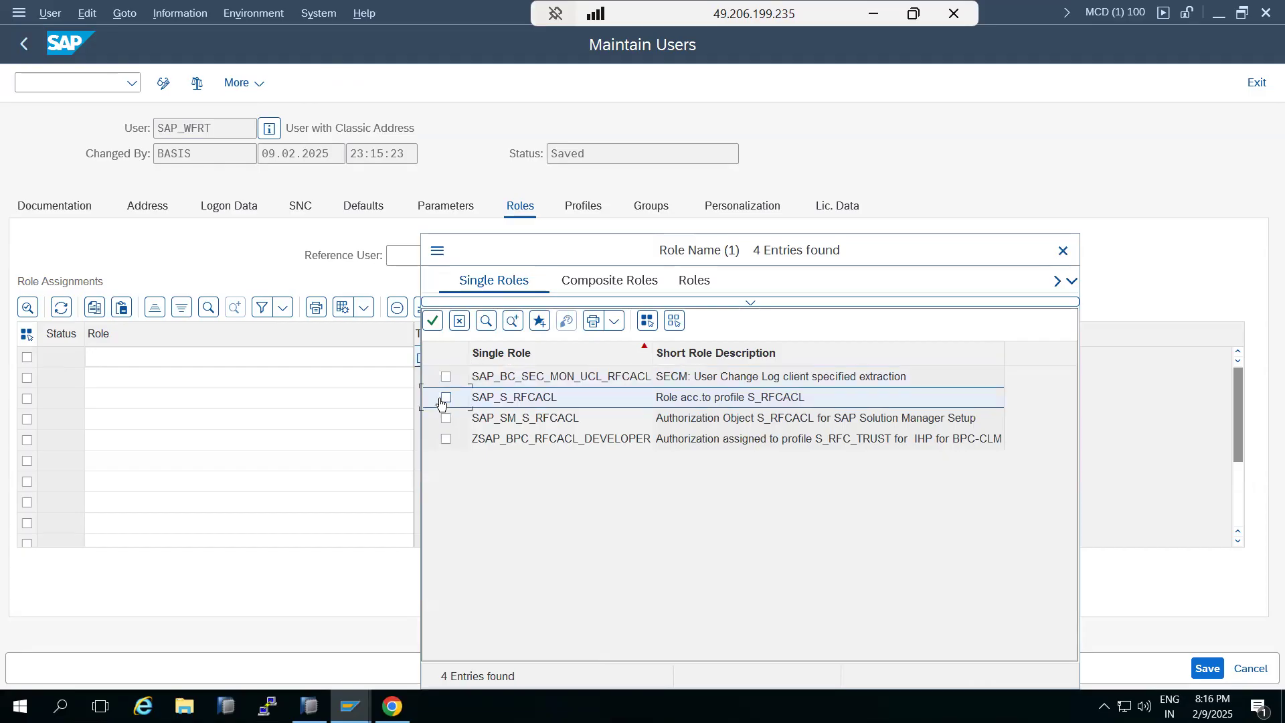
click(446, 419)
click(445, 439)
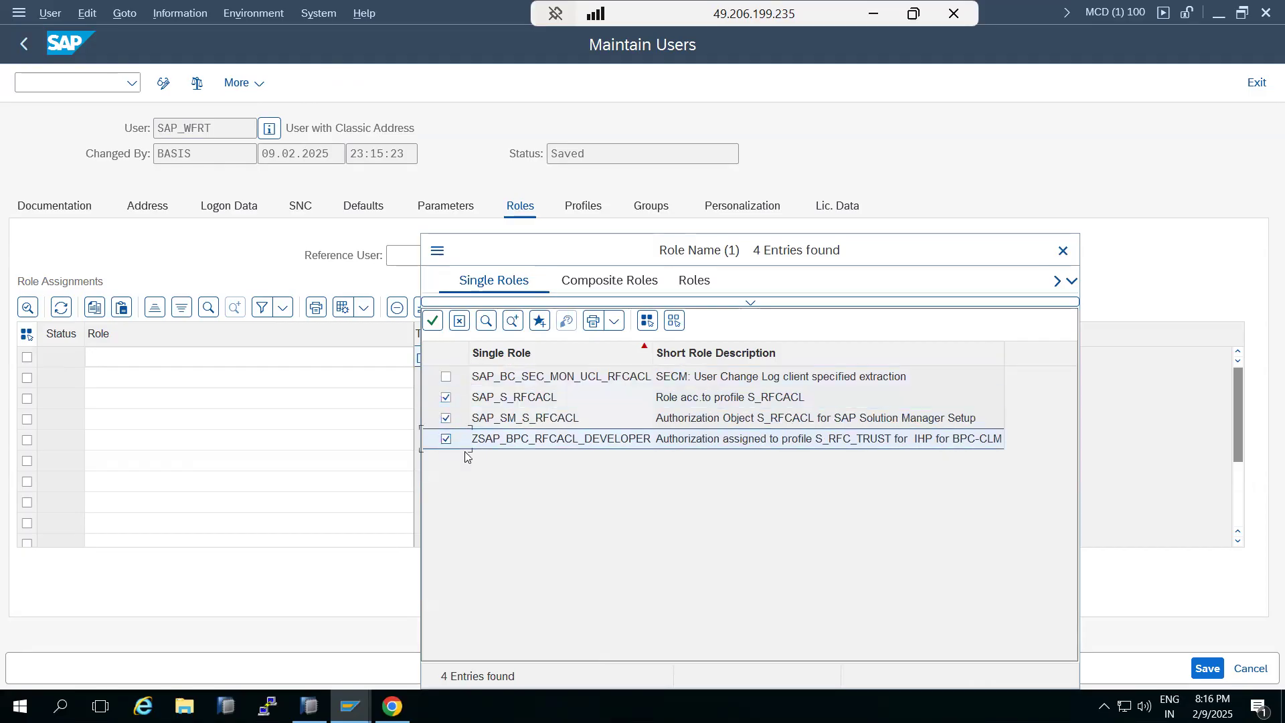
drag(611, 252, 597, 144)
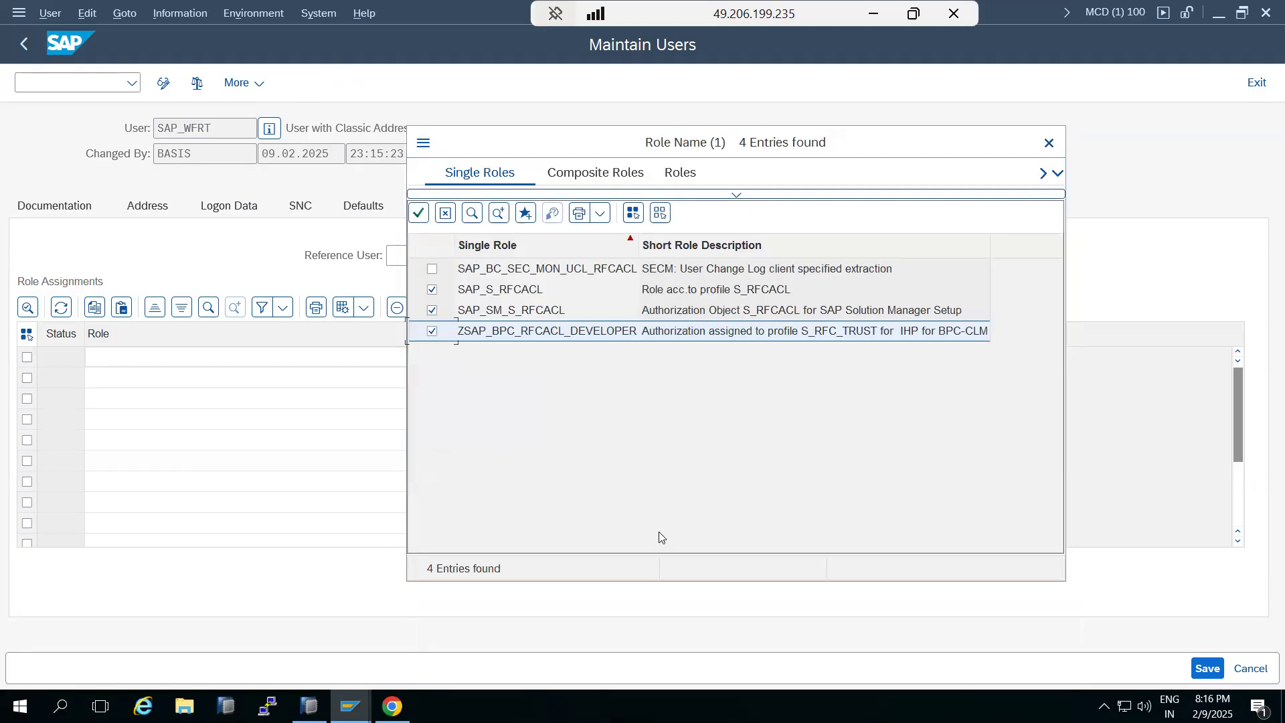
click(419, 214)
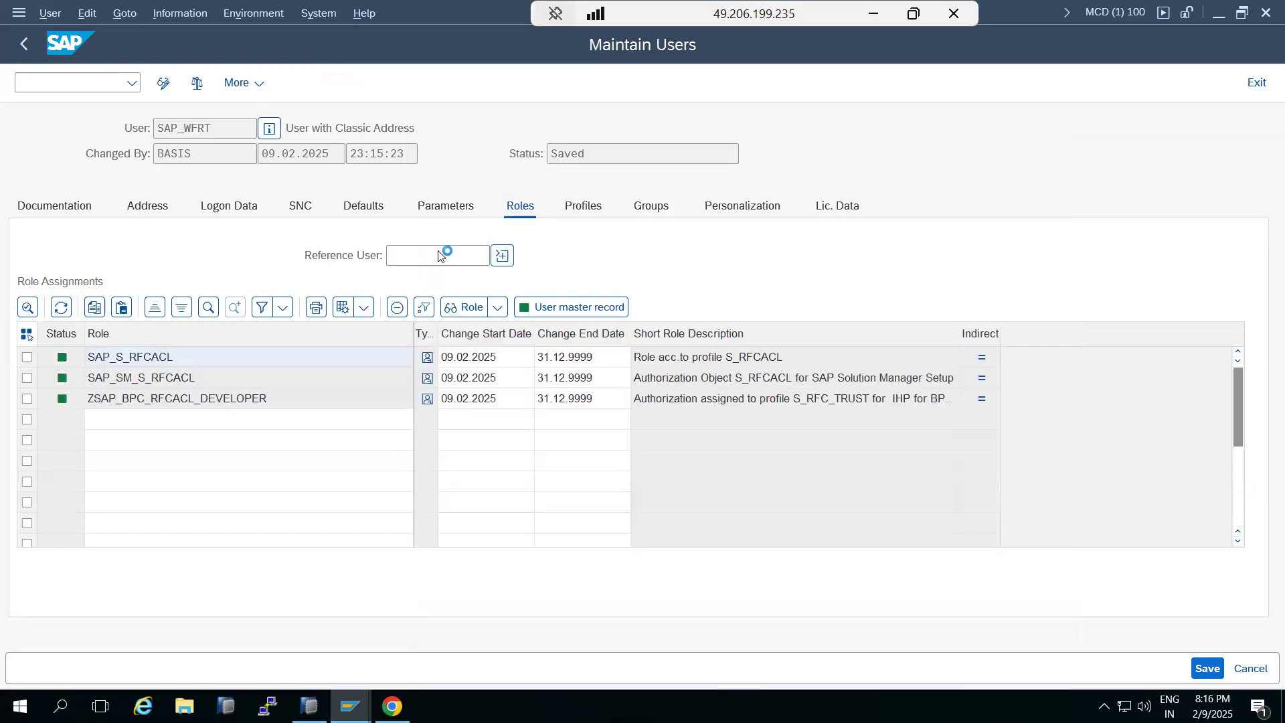
click(1207, 668)
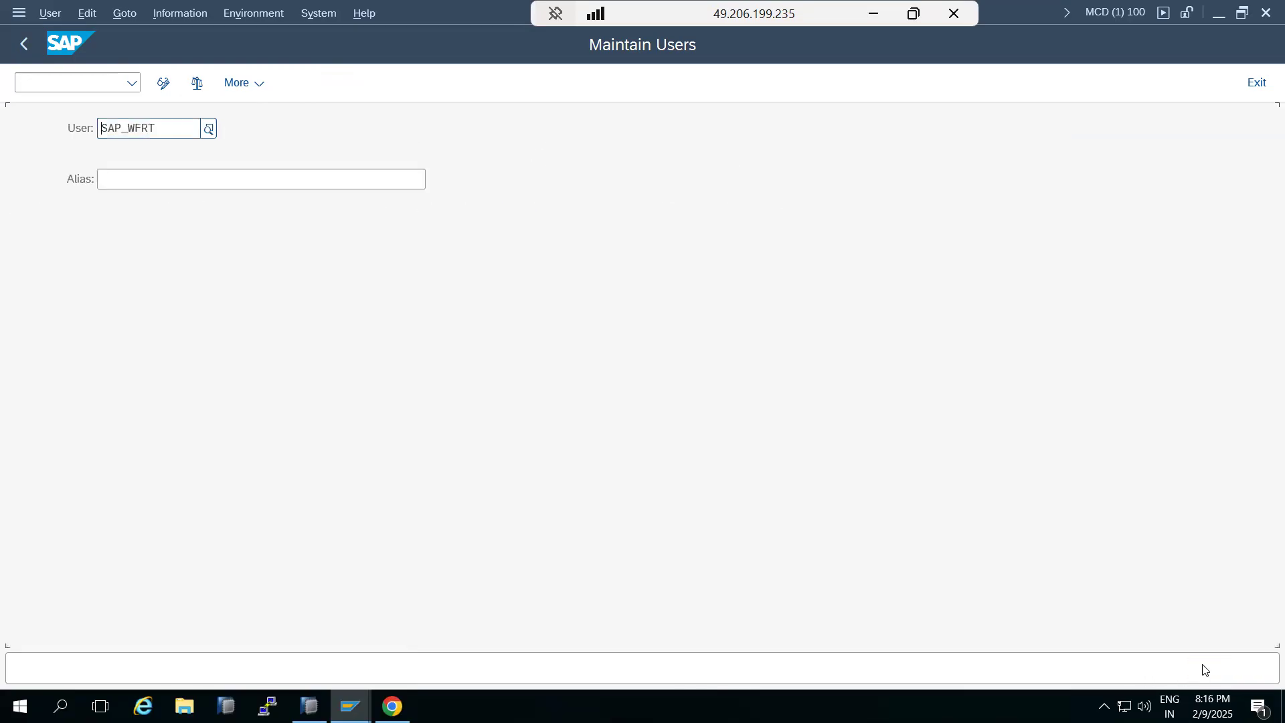
Return to SWU3 and execute the Configure RFC Destination activity once more
click(24, 51)
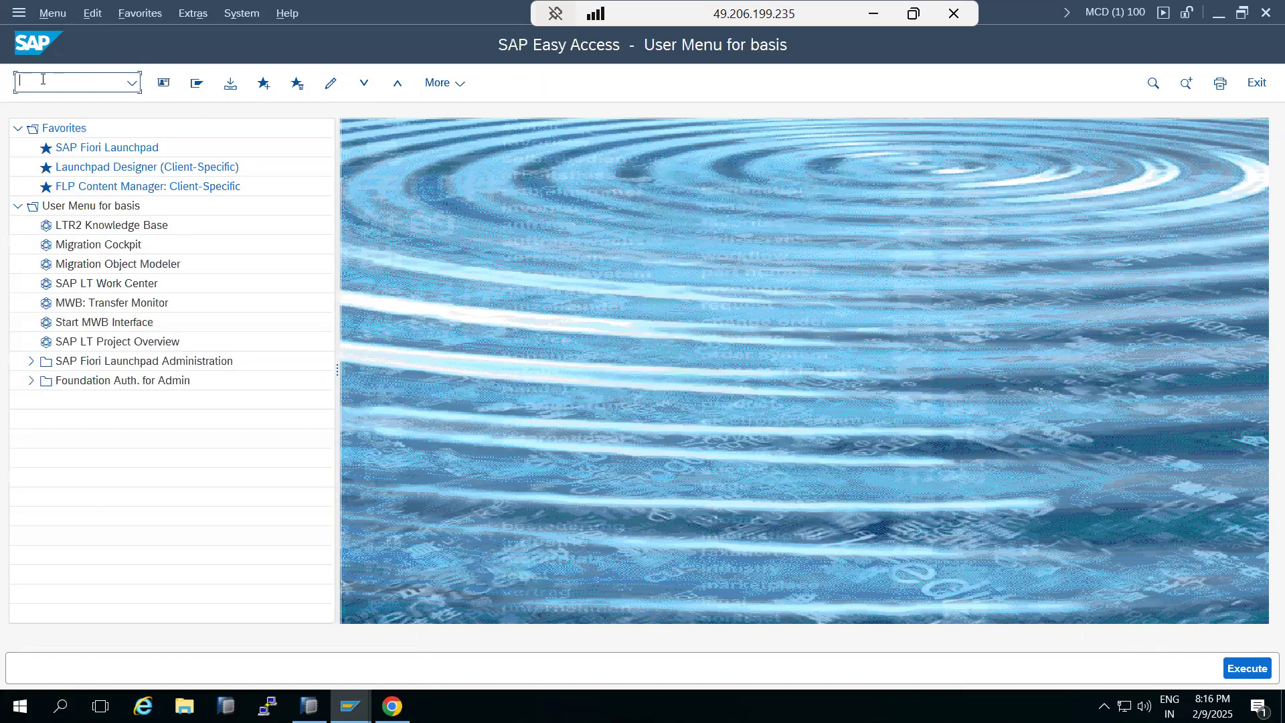
text(swu3)
key(Return)
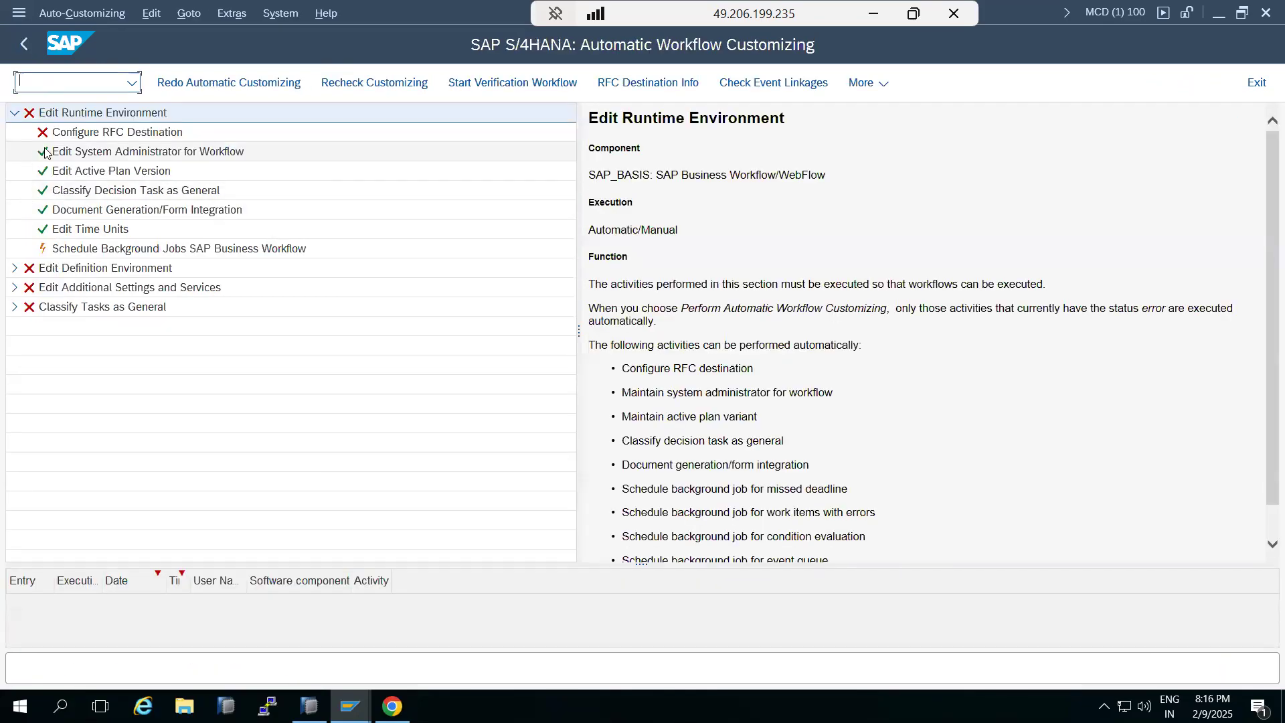
right_click(86, 137)
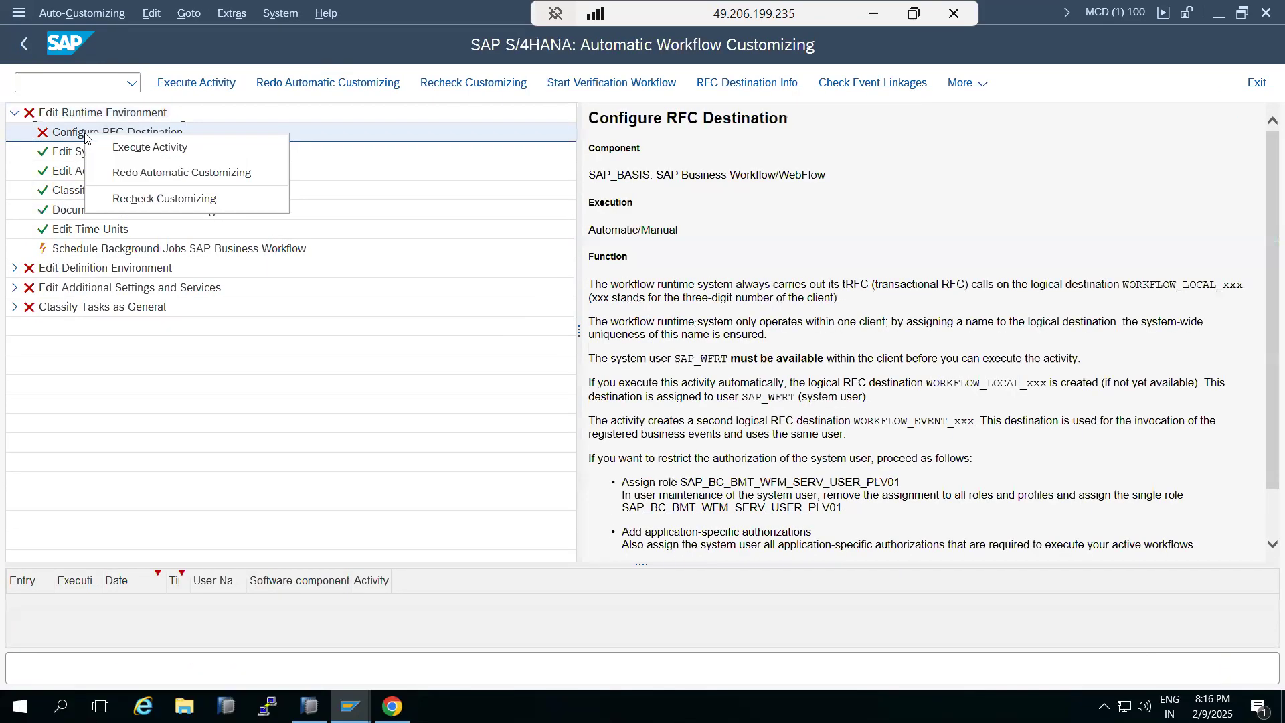
click(132, 153)
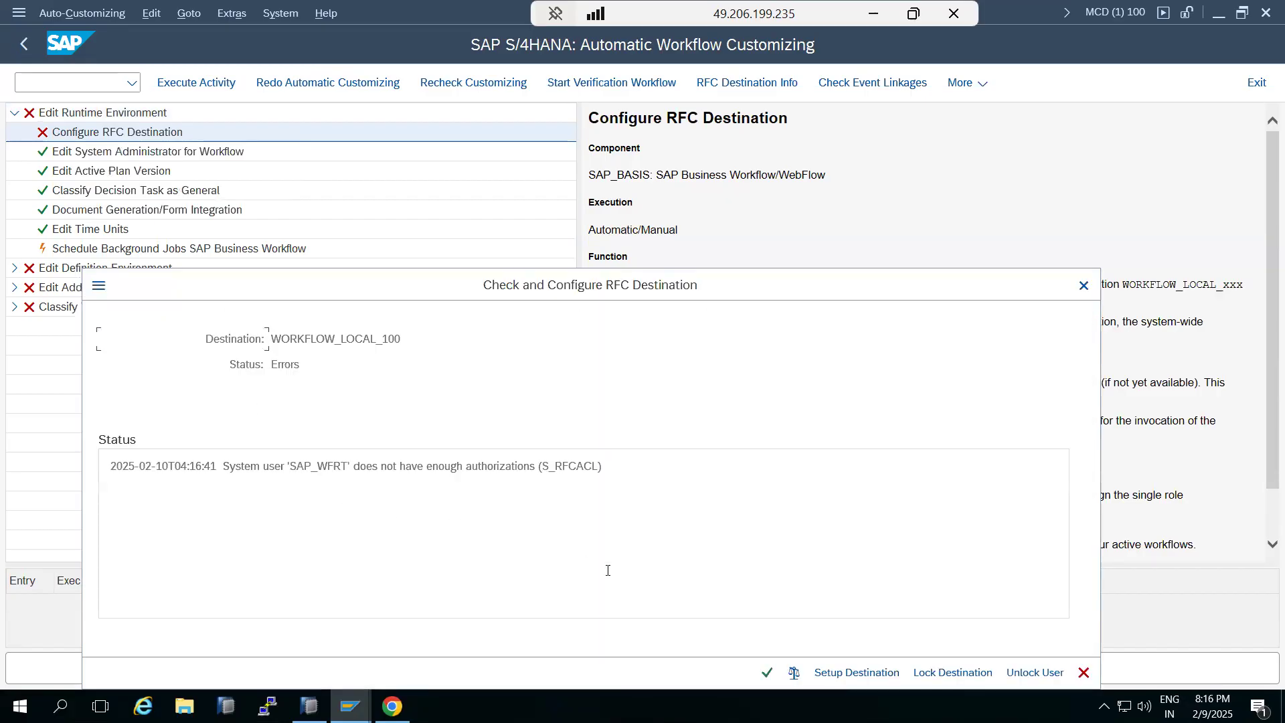
Try Setup Destination for WORKFLOW_LOCAL_100, then acknowledge the information and close the dialog
click(838, 672)
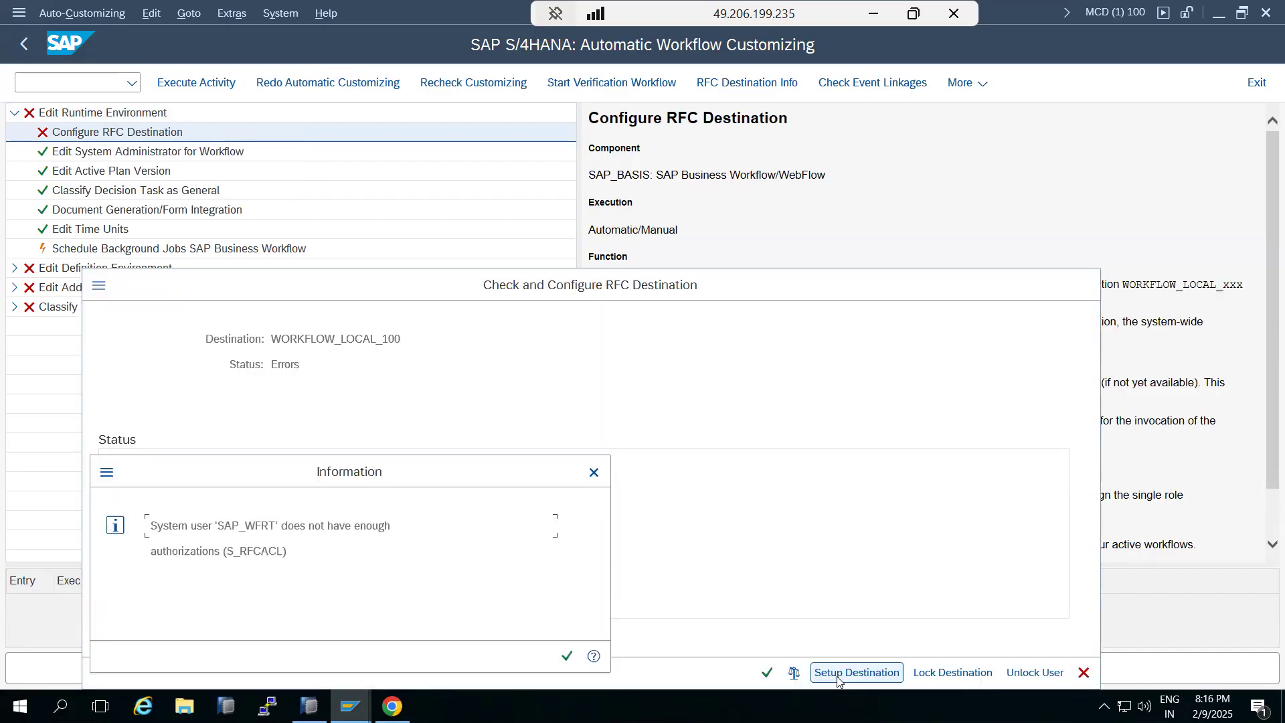
click(567, 655)
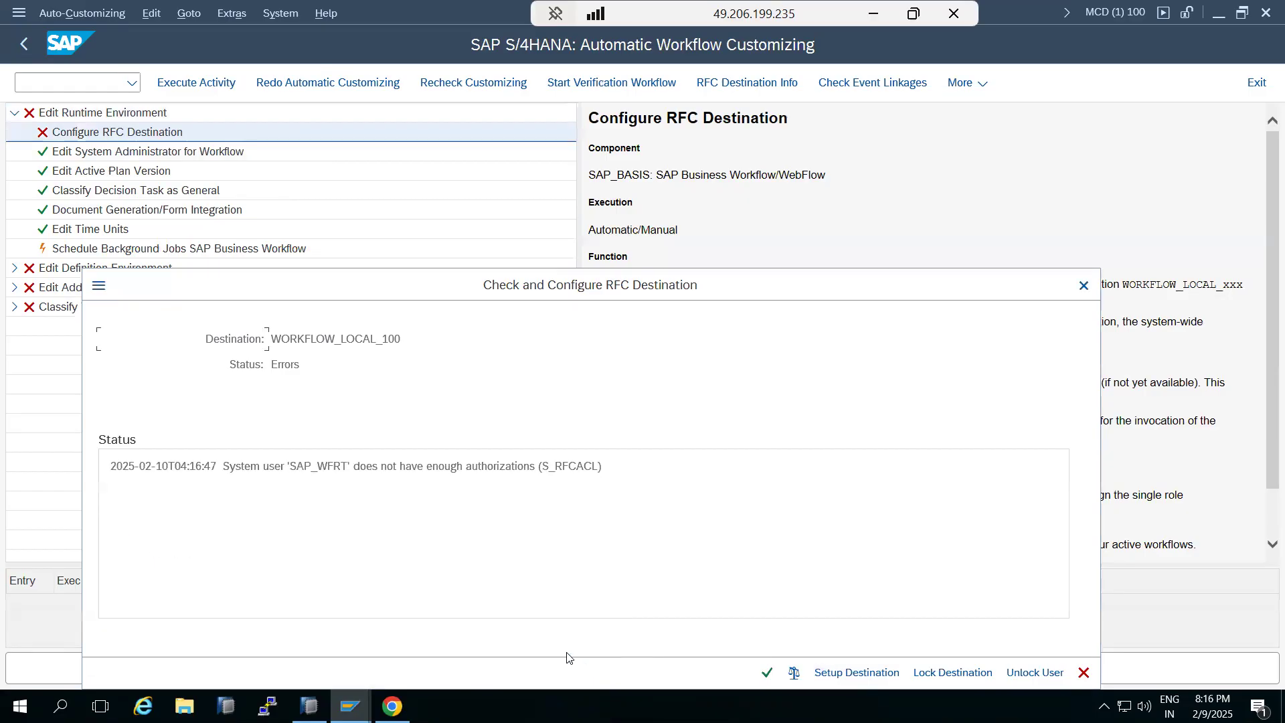
click(767, 672)
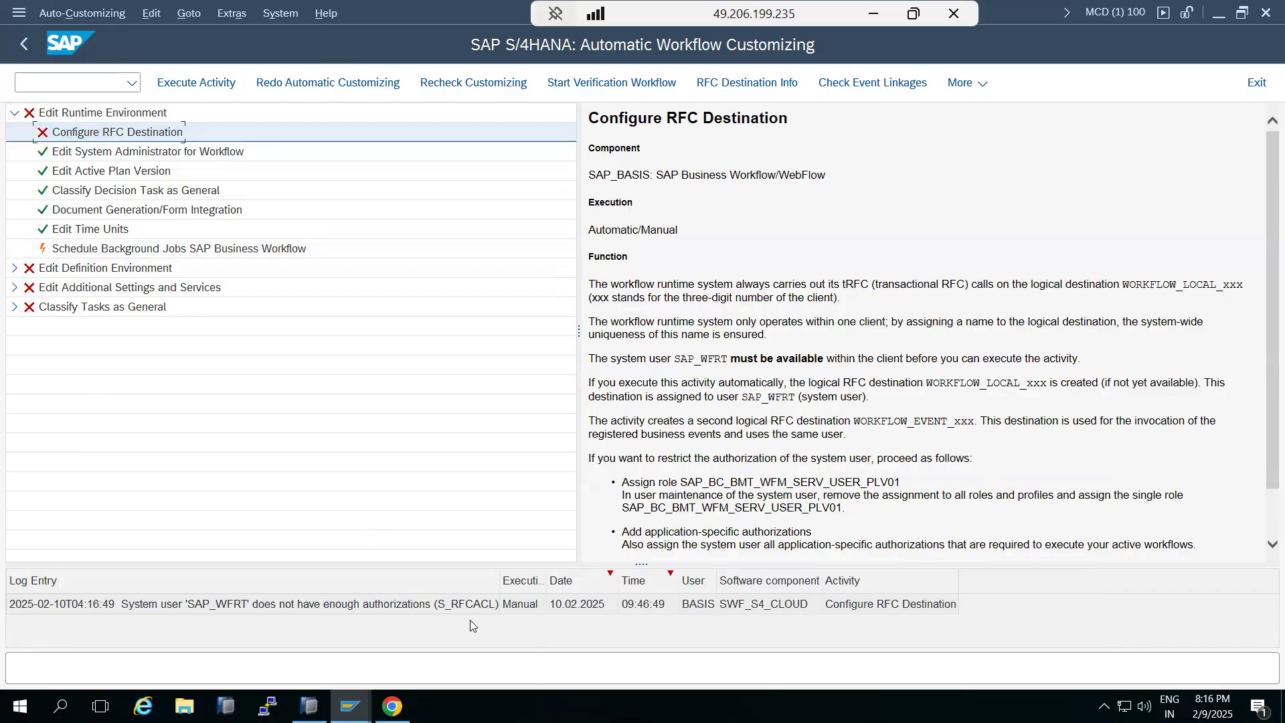
Review the Schedule Background Jobs SAP Business Workflow activity and the customizing log, then leave SWU3
click(99, 253)
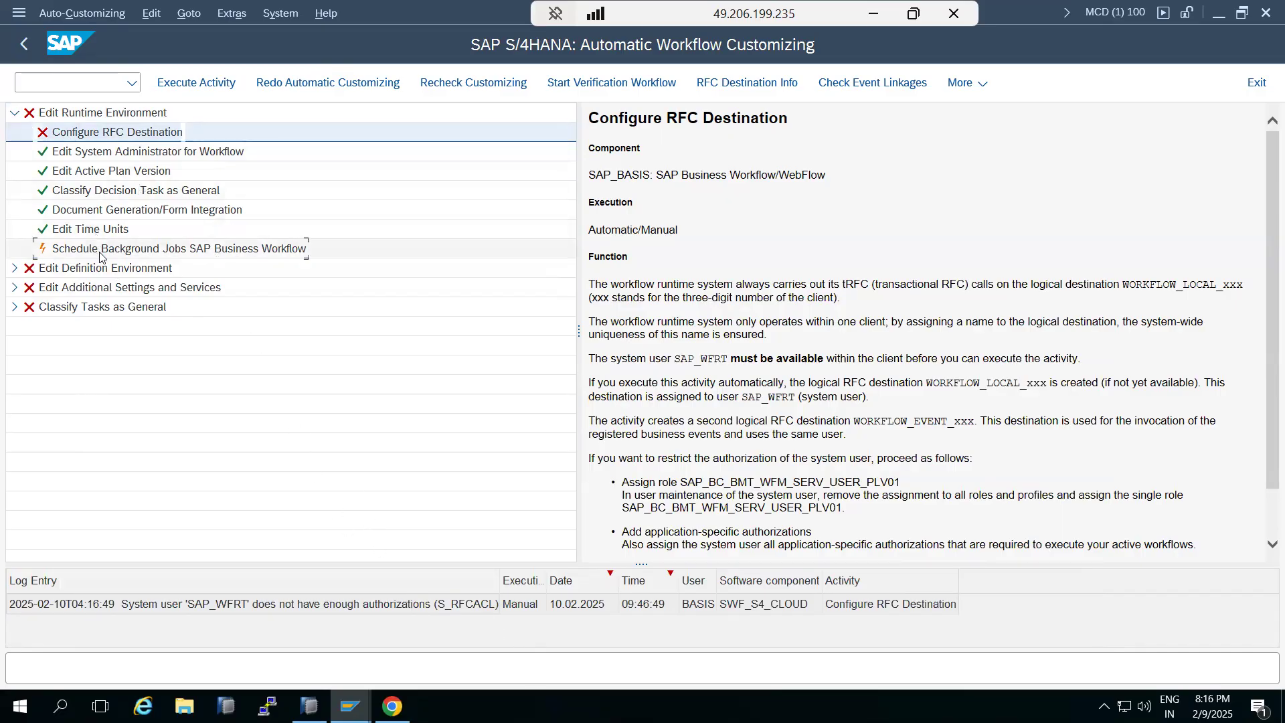
right_click(100, 253)
click(183, 325)
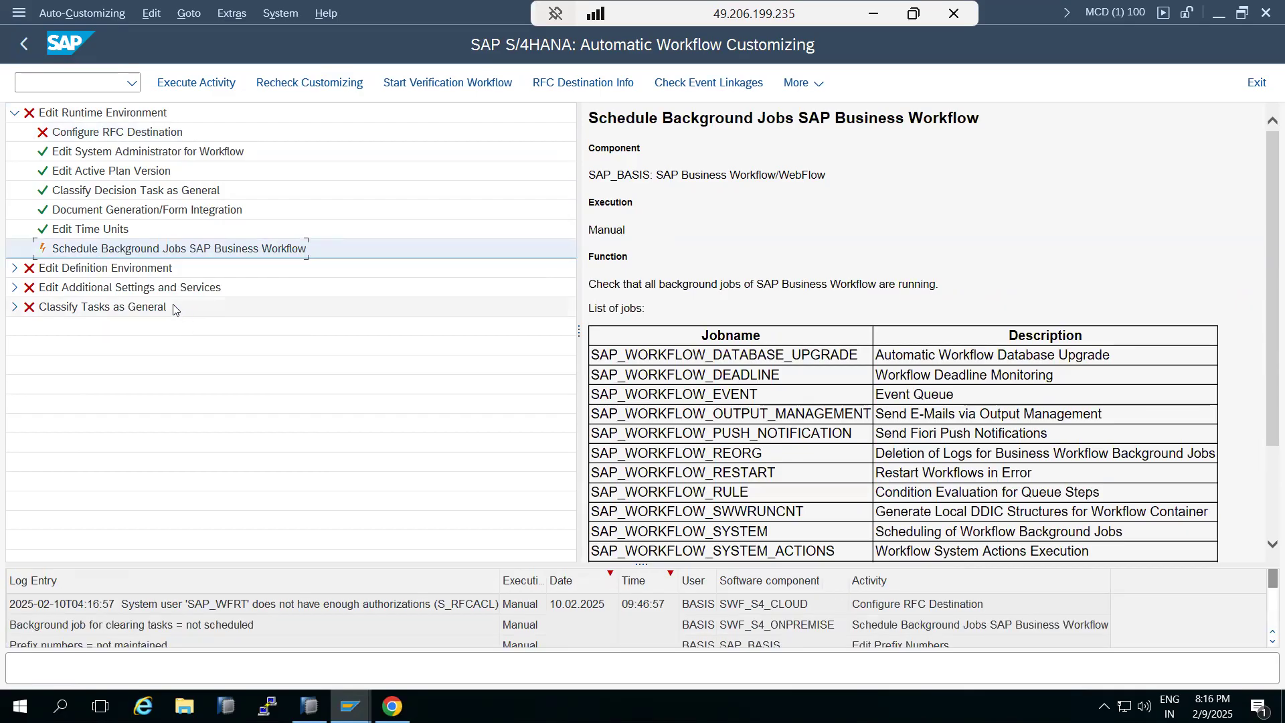
scroll(64, 627, down, 4)
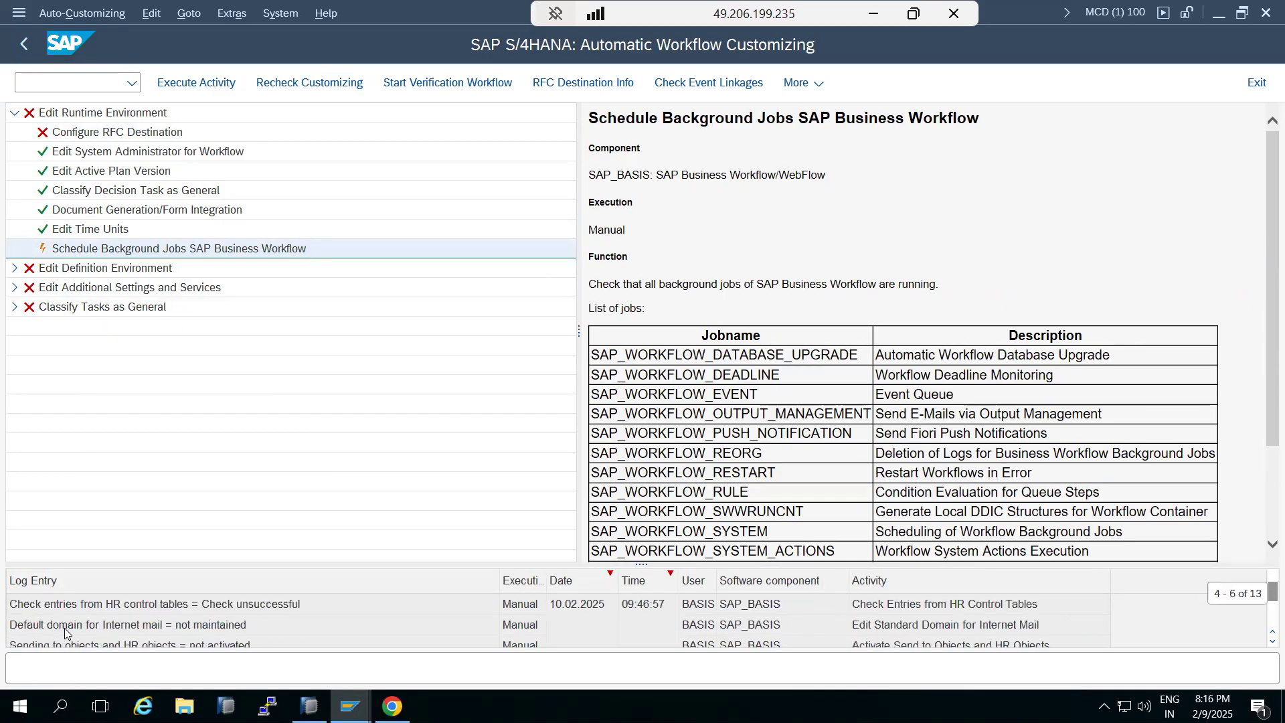
click(24, 44)
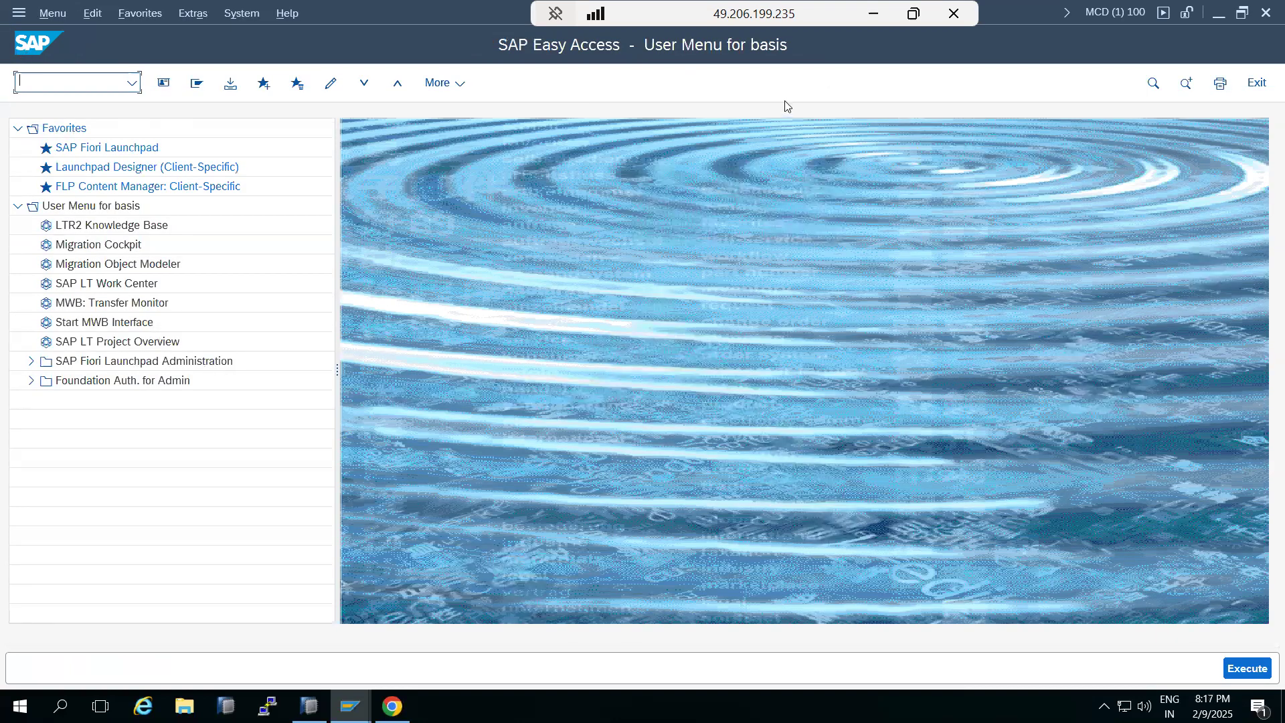
Switch to Paint and replace the note text with the heading 'Business functions activation - SWF3'
click(873, 14)
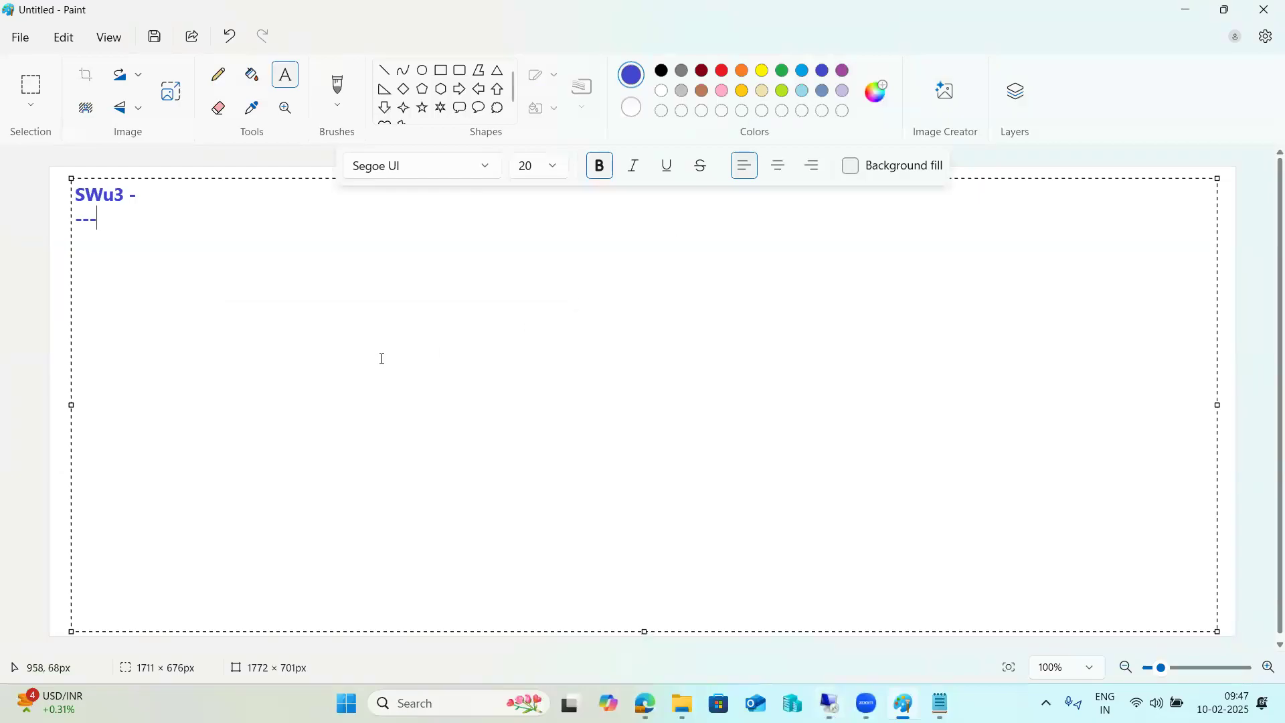
click(182, 202)
key(ctrl+a)
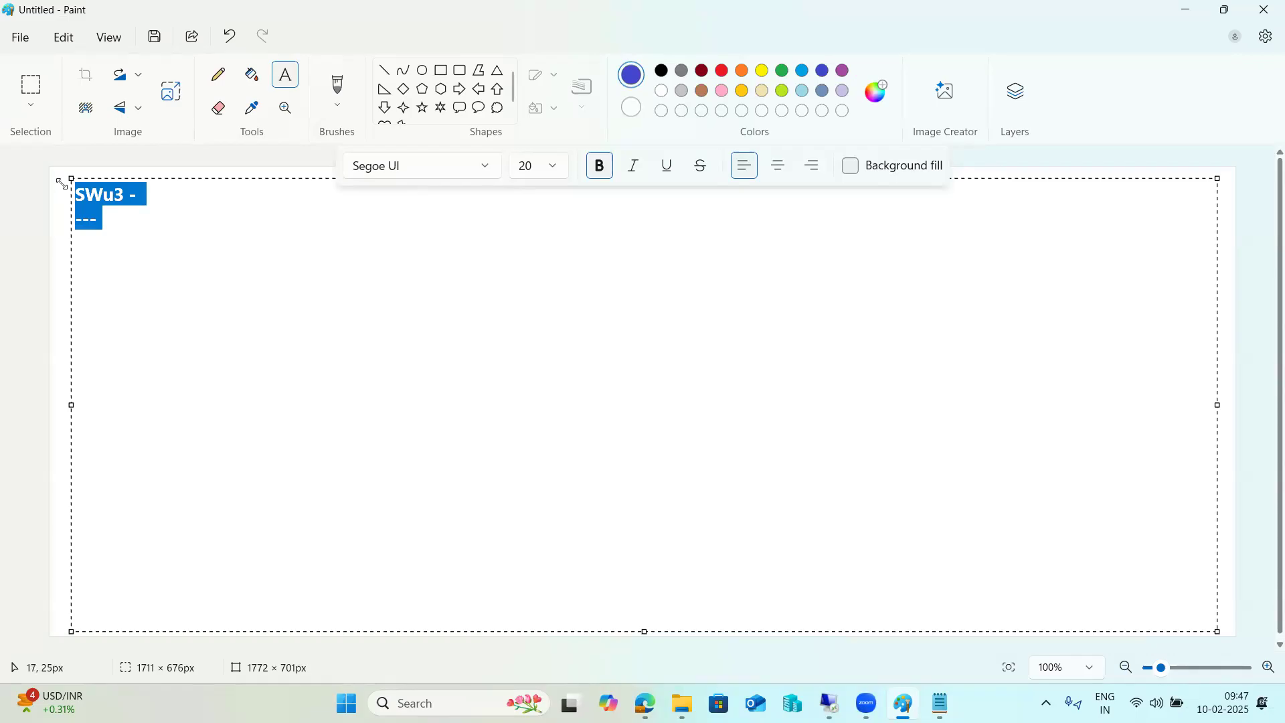
key(Delete)
text(Business )
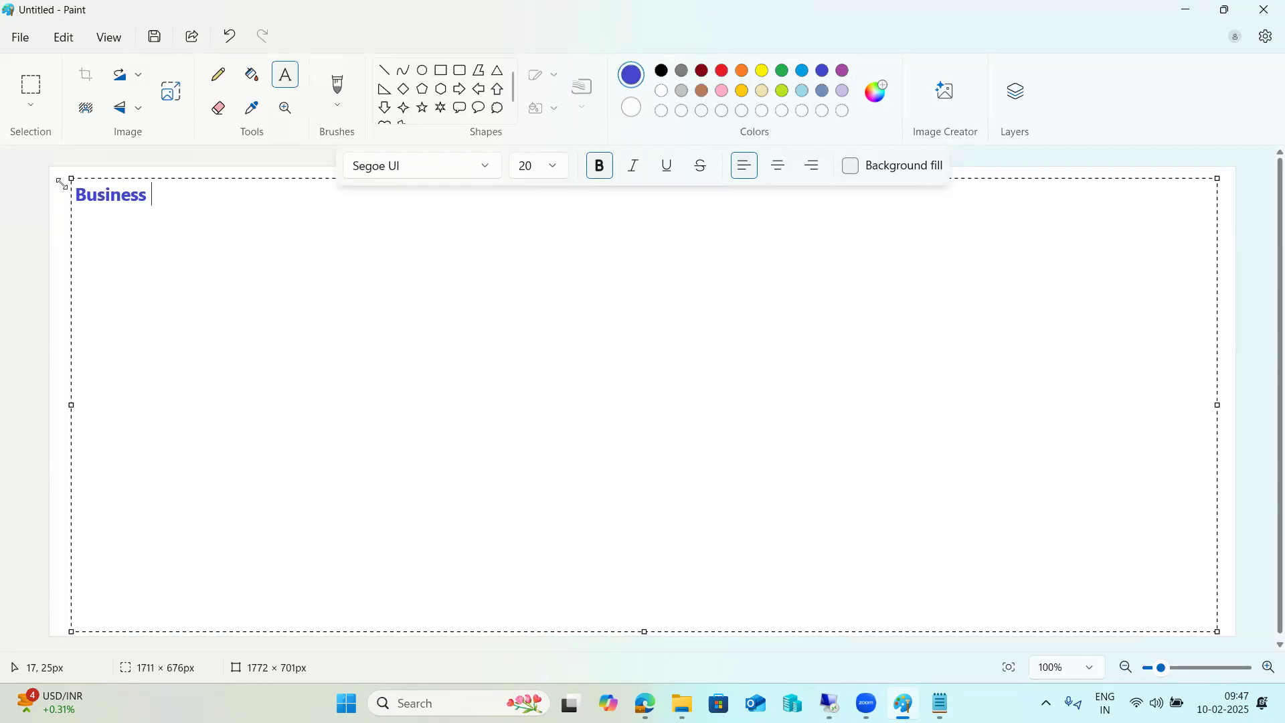
text(functions ac)
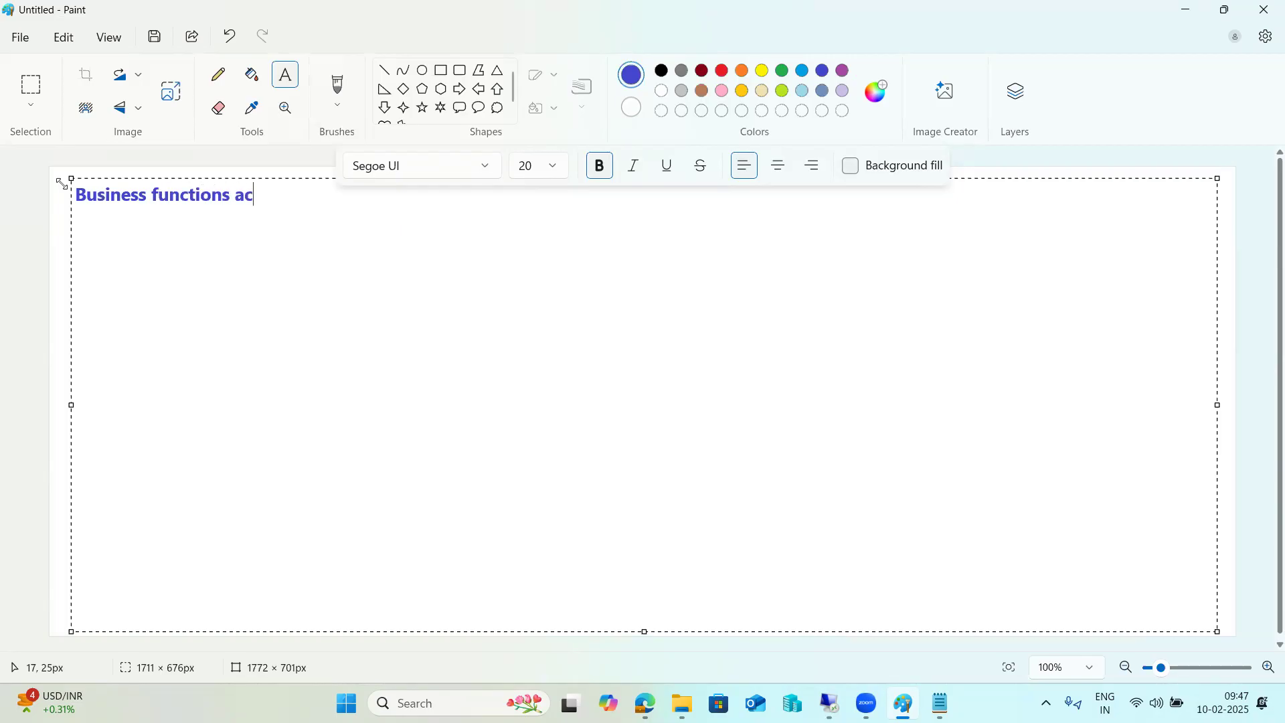
text(tivation - SW)
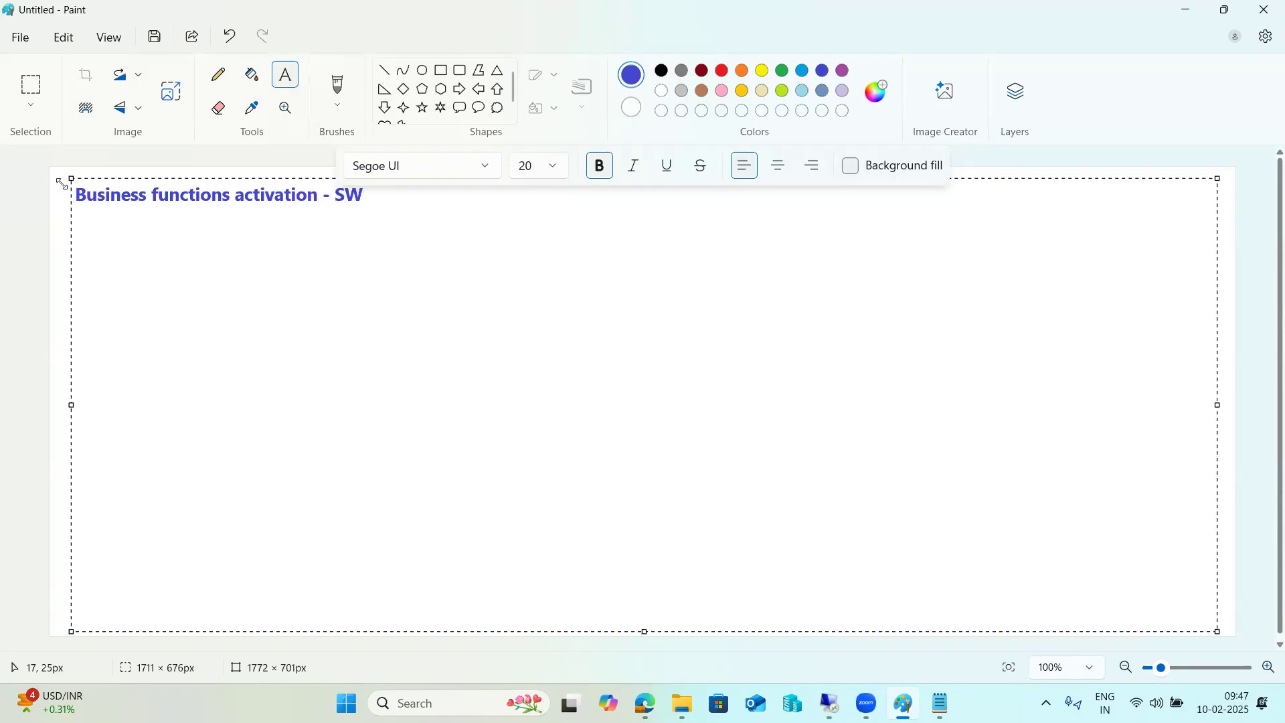
text(F3)
Switch back to SAP and start transaction SFW5
click(831, 703)
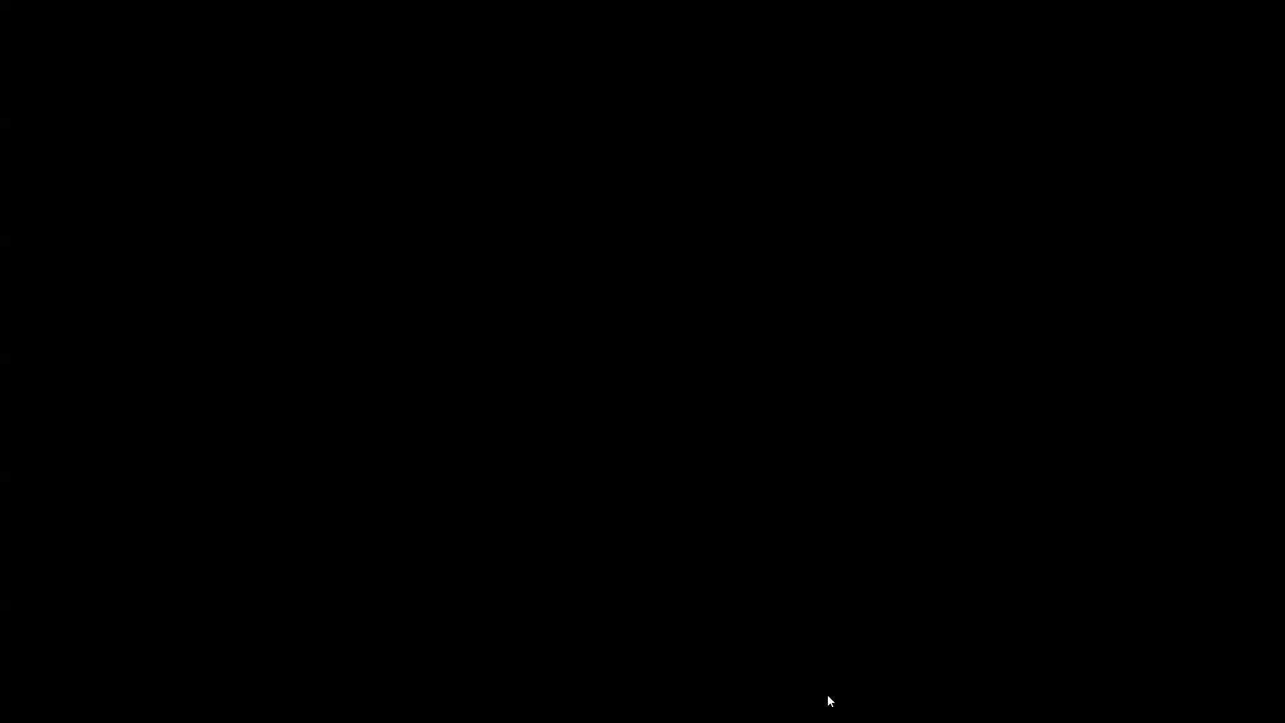
text(S)
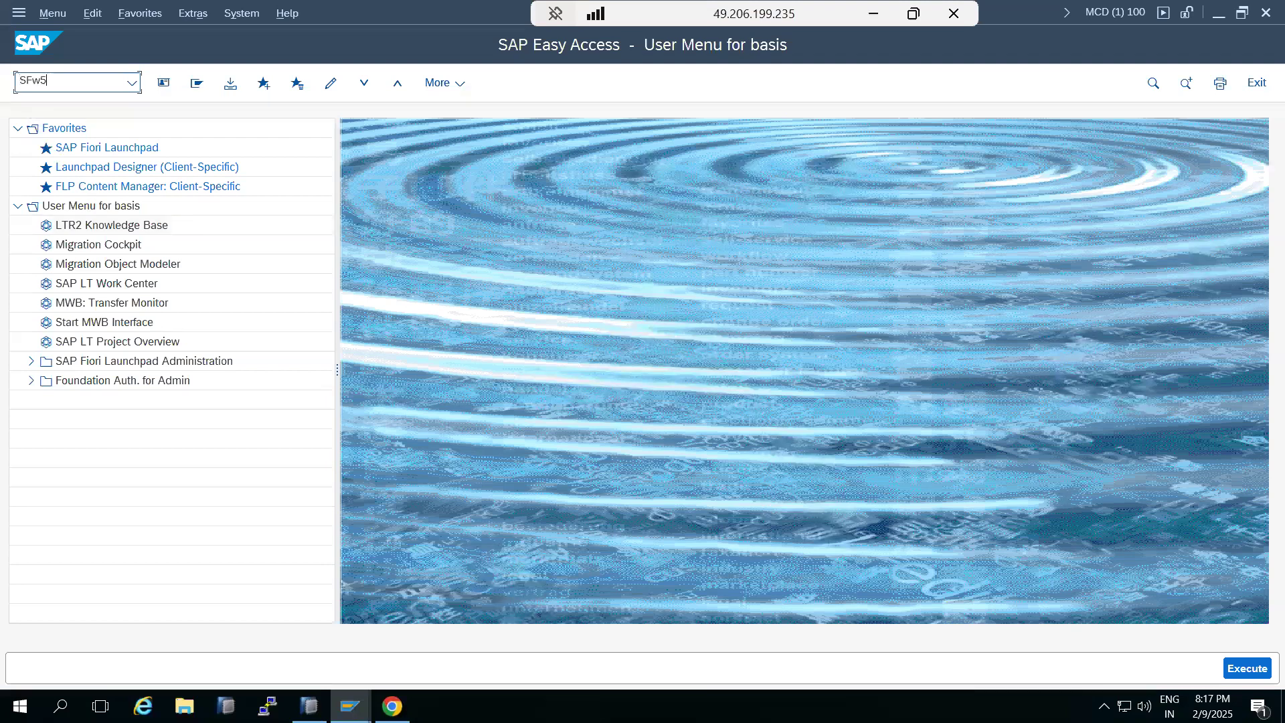
text(Fw5)
key(Return)
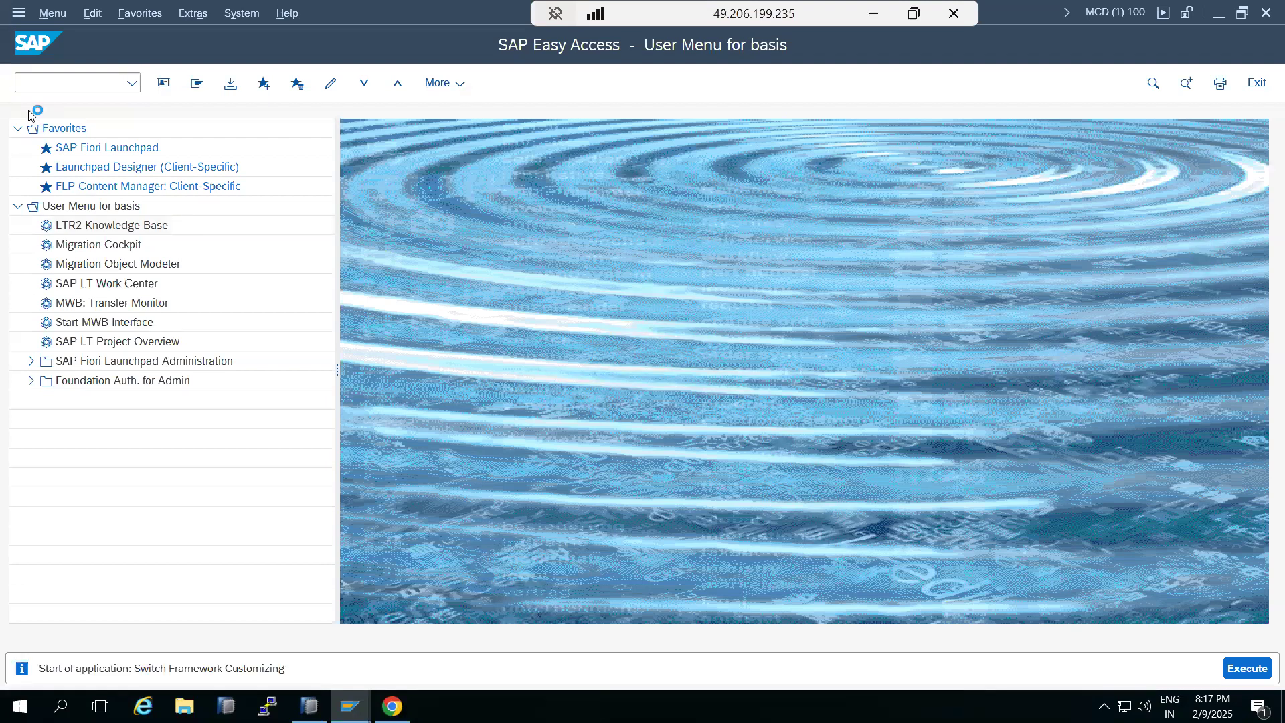
Switch to Paint, correct the heading to 'Business functions activation - SFw5', and return to SAP
click(874, 13)
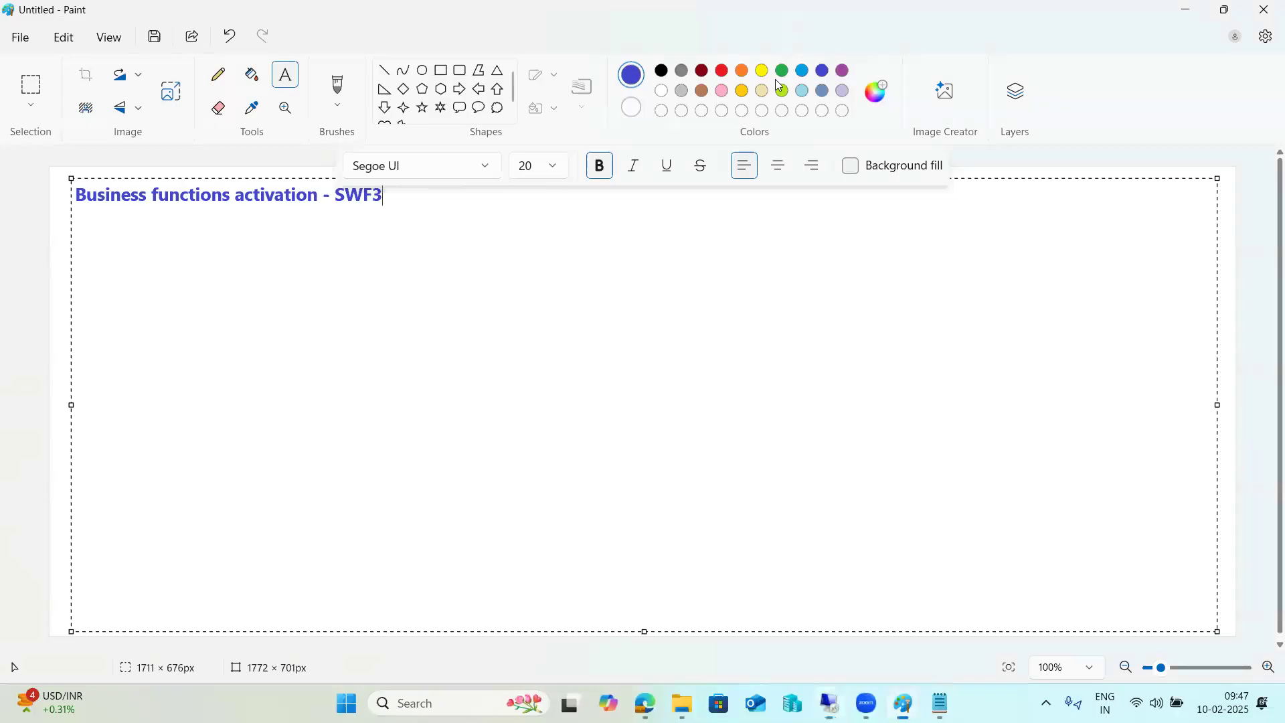
key(BackSpace)
key(BackSpace)
key(BackSpace)
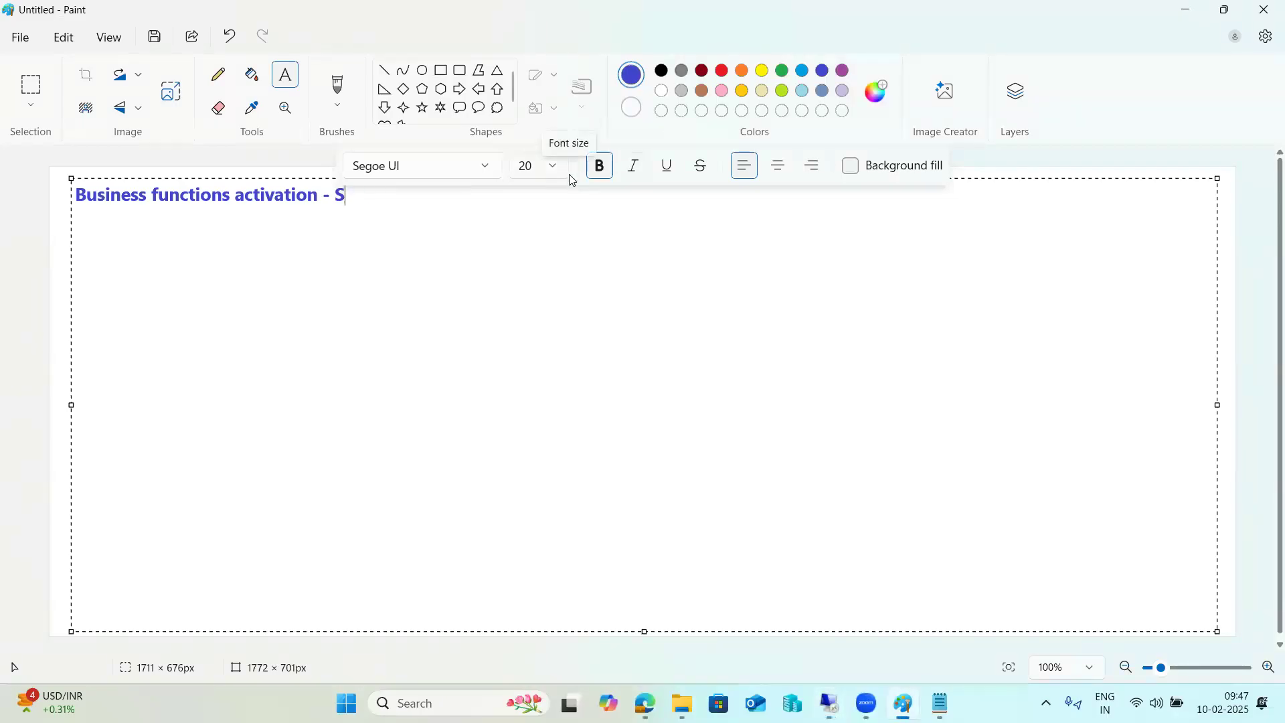
text(w)
key(BackSpace)
text(Fw5)
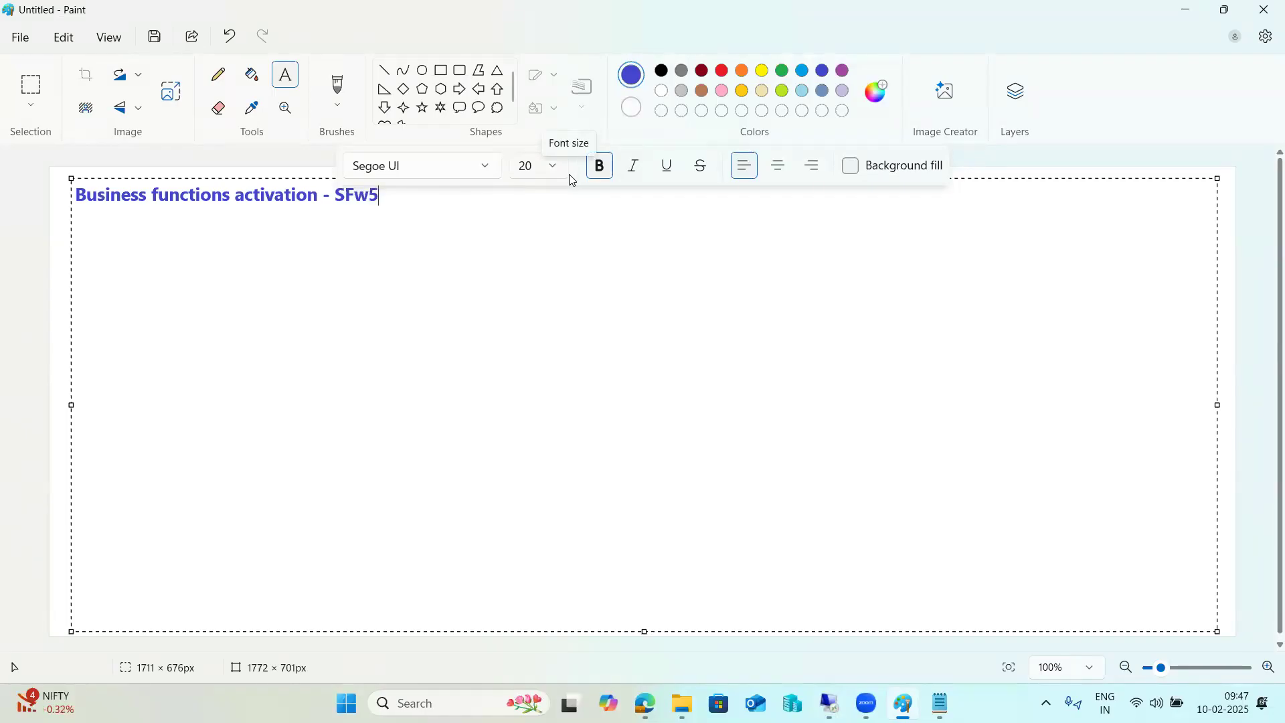
click(830, 703)
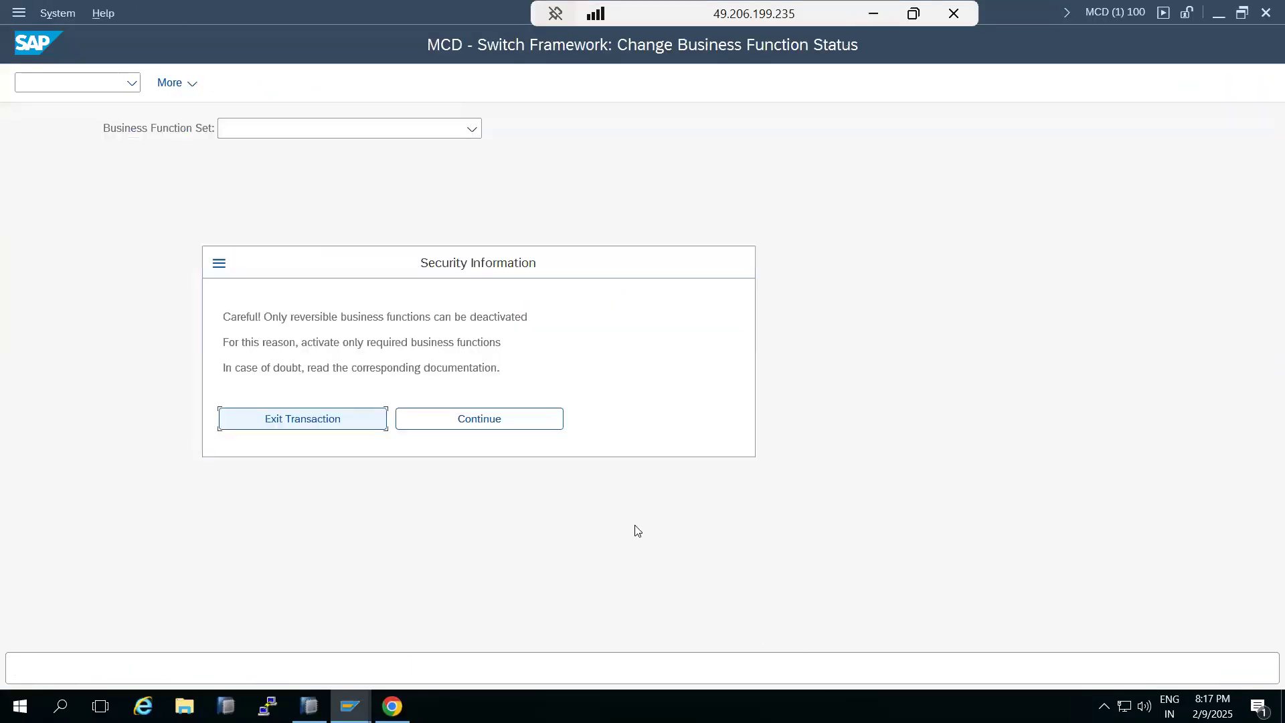
Continue past the security information and expand the ENTERPRISE_BUSINESS_FUNCTIONS folder to browse its business functions
click(461, 421)
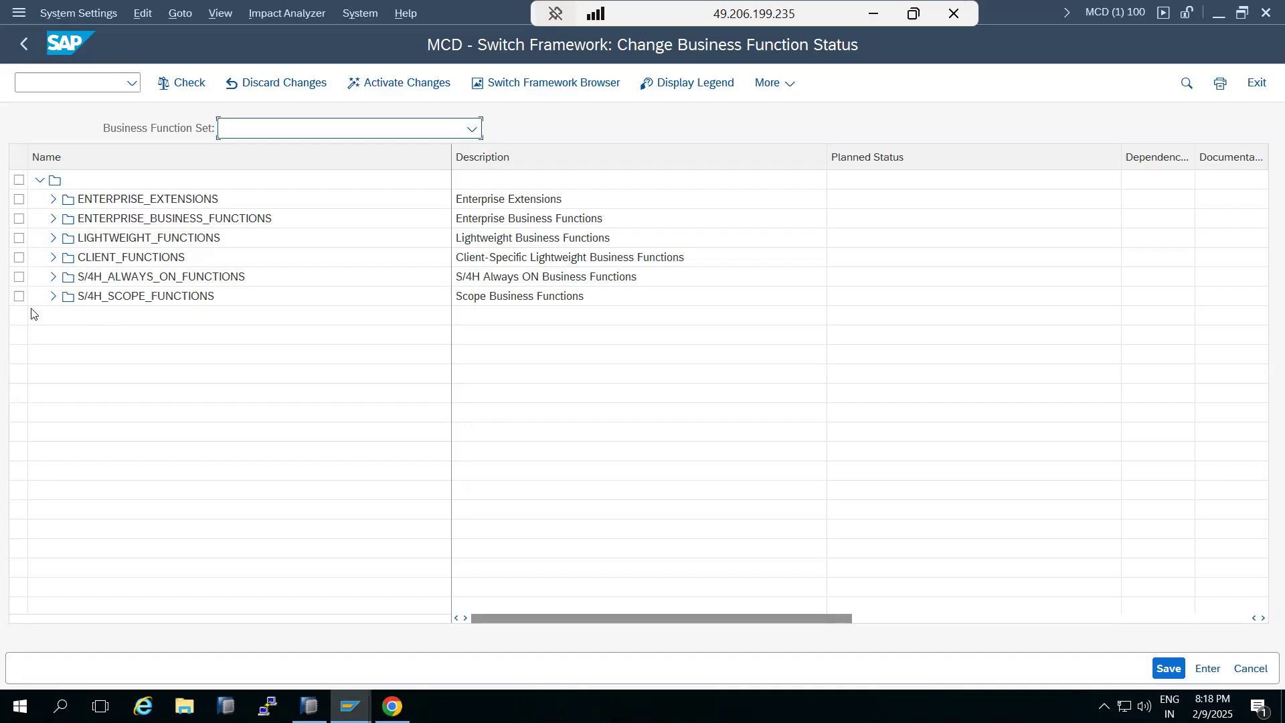
click(53, 219)
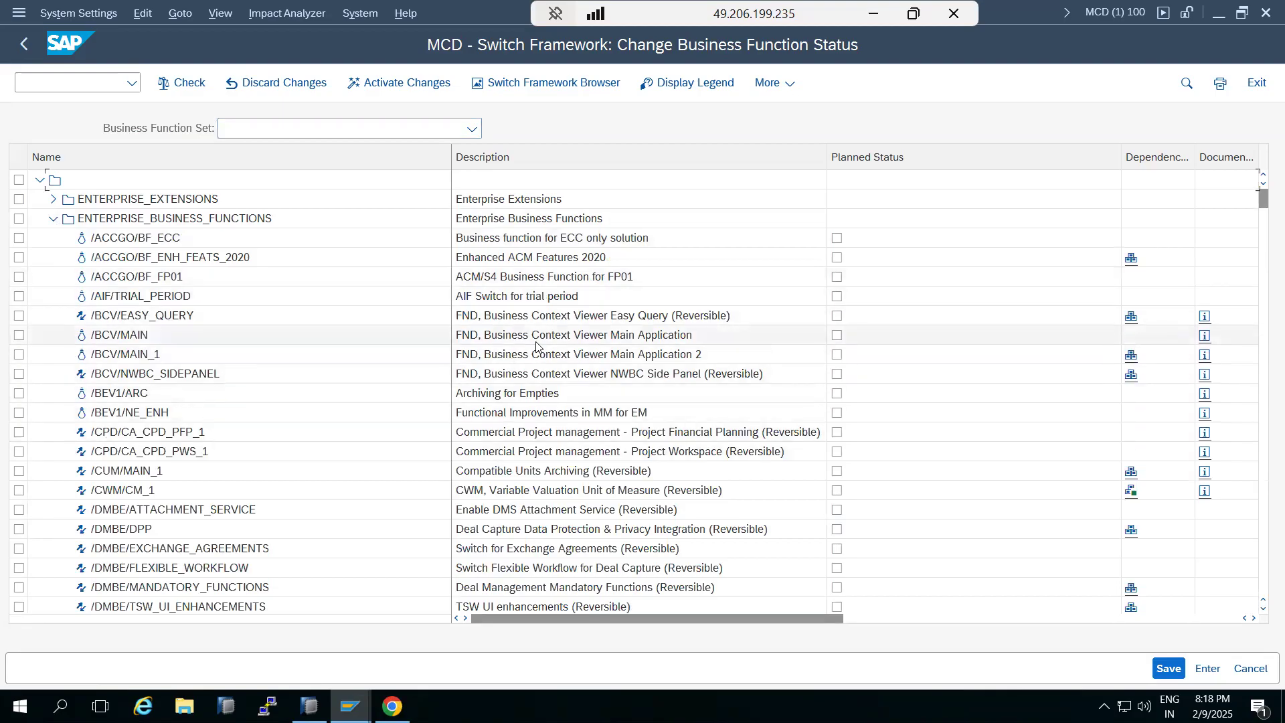
scroll(536, 346, down, 6)
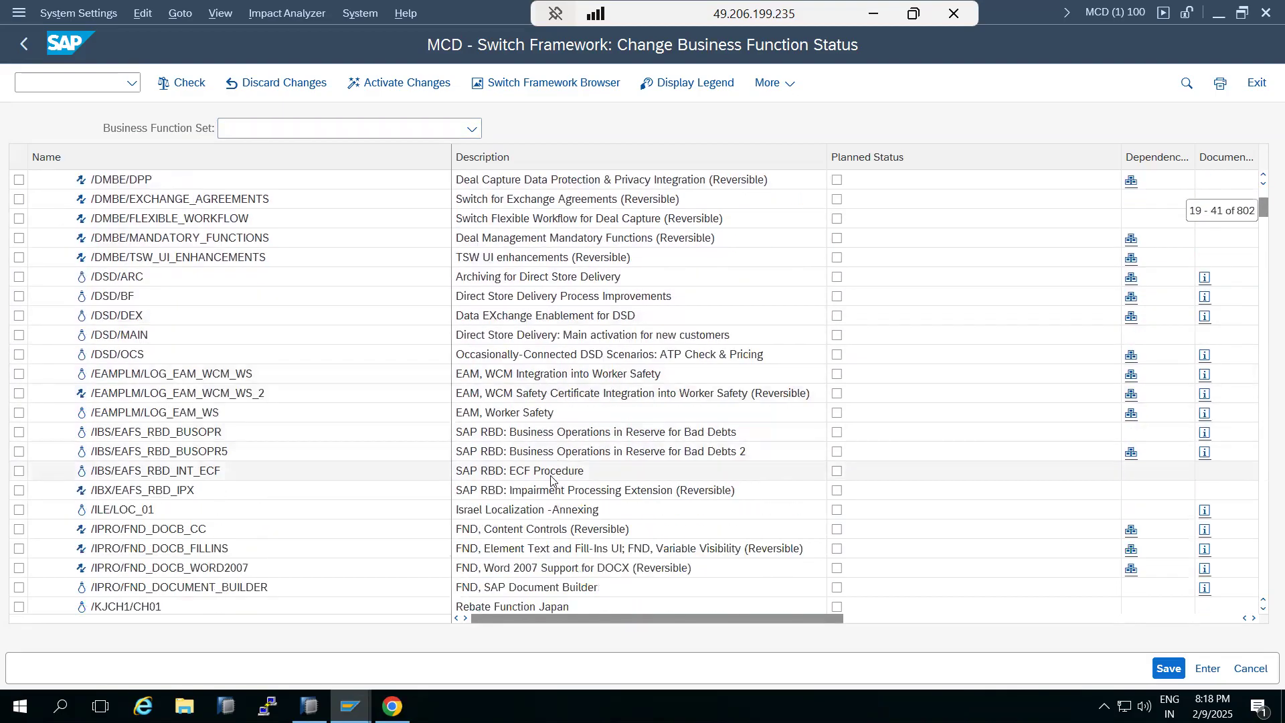
Mark the FIN_ACC_GC business functions plus FIN_ACC_GROUPCLOSE_2 and FIN_ACC_GROUP_CLOSE for activation in the Enterprise Business Functions list
scroll(526, 462, down, 3)
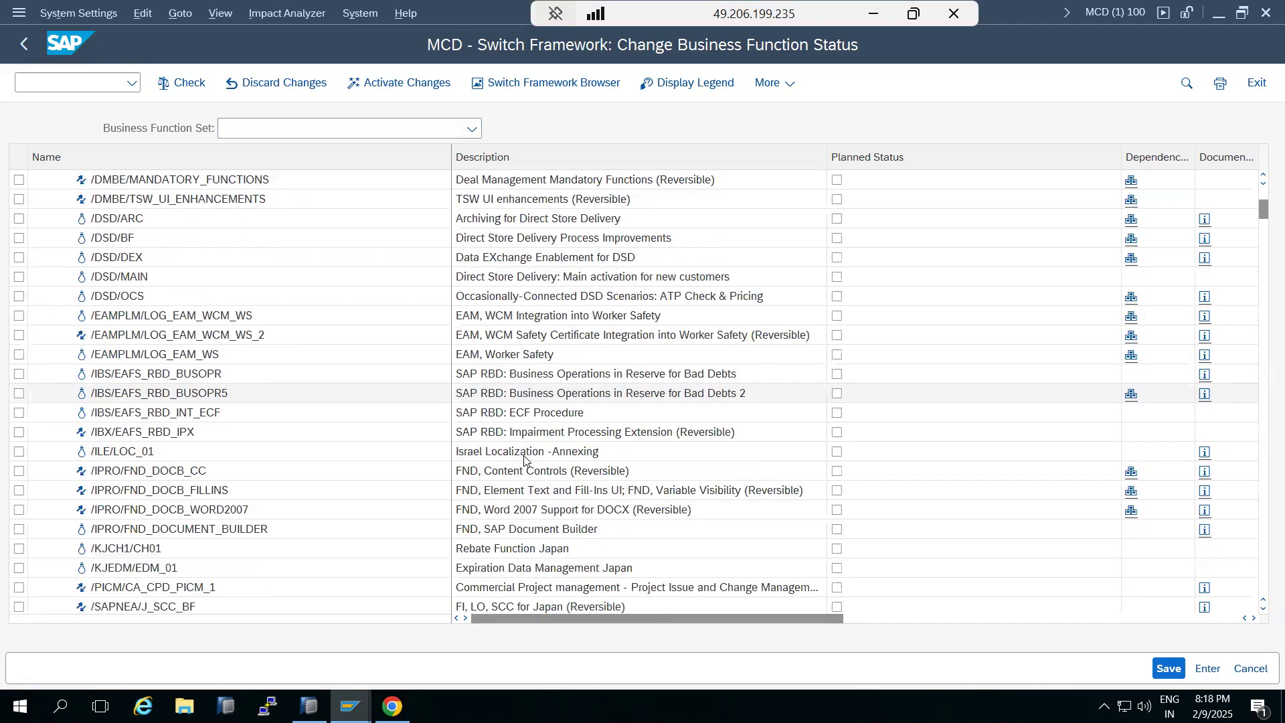
scroll(524, 460, down, 8)
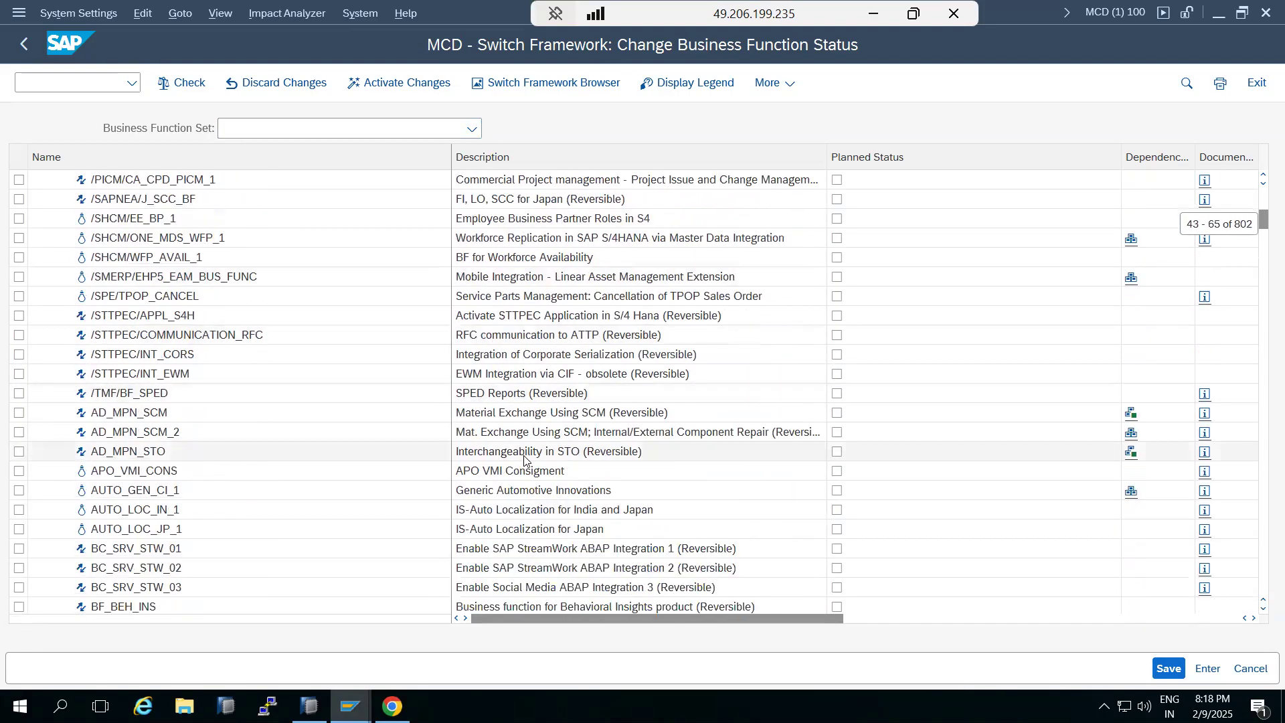
scroll(524, 460, down, 10)
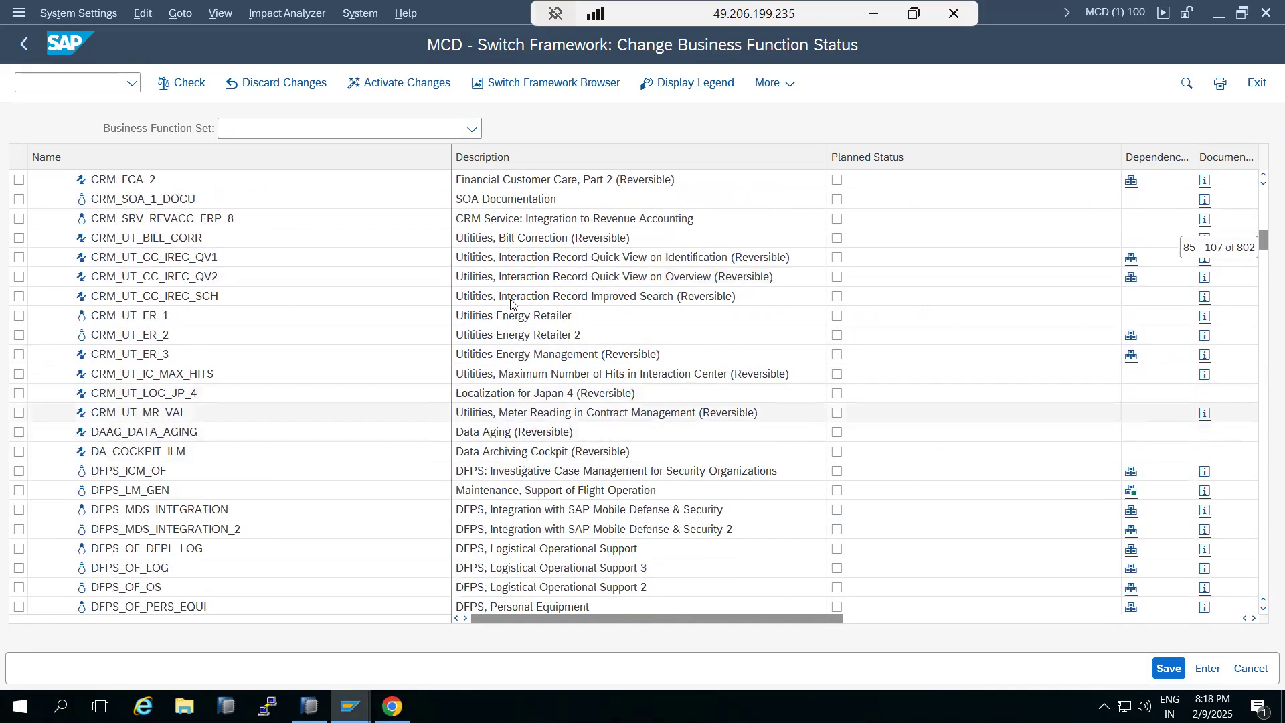
scroll(524, 459, down, 4)
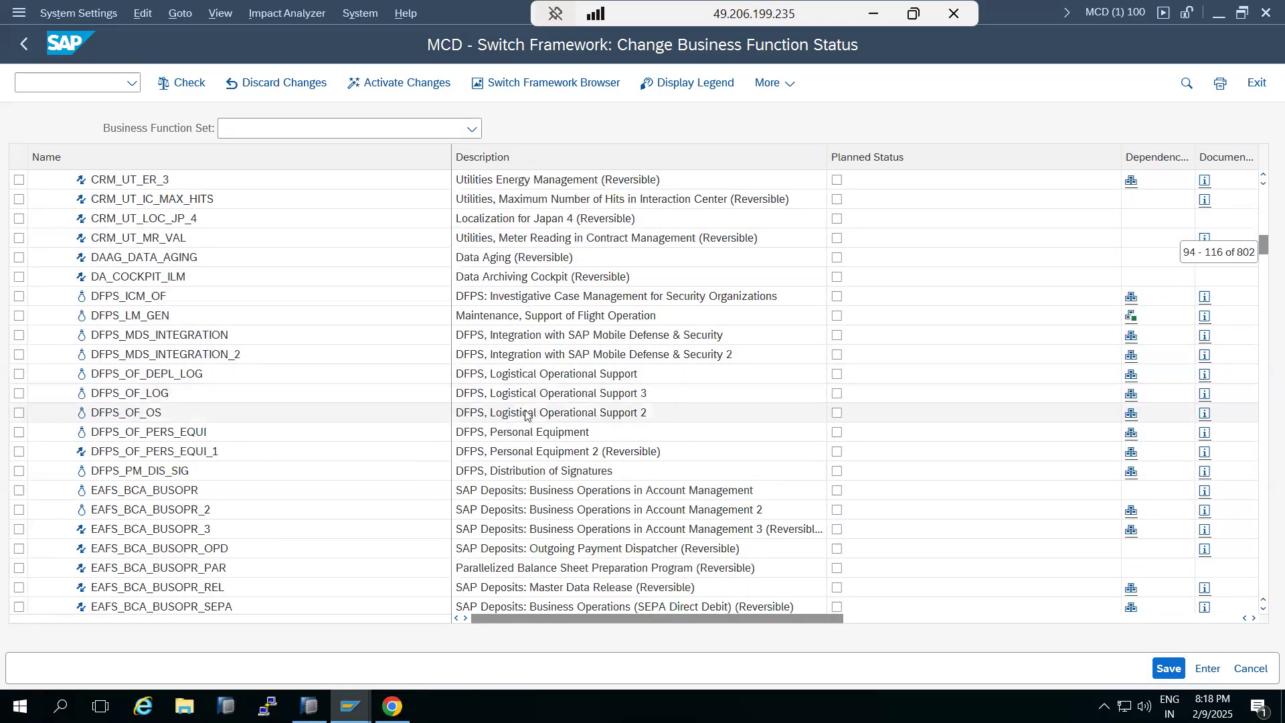
scroll(524, 401, down, 7)
scroll(525, 416, down, 9)
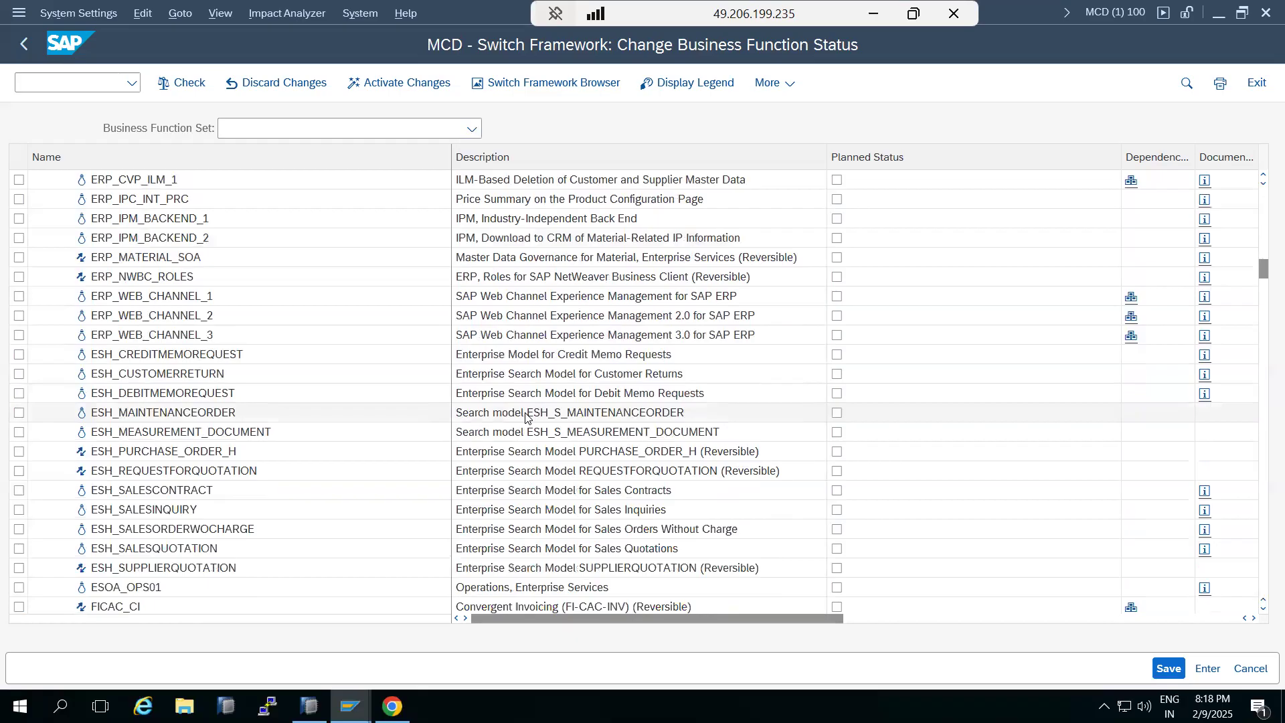
scroll(526, 416, down, 6)
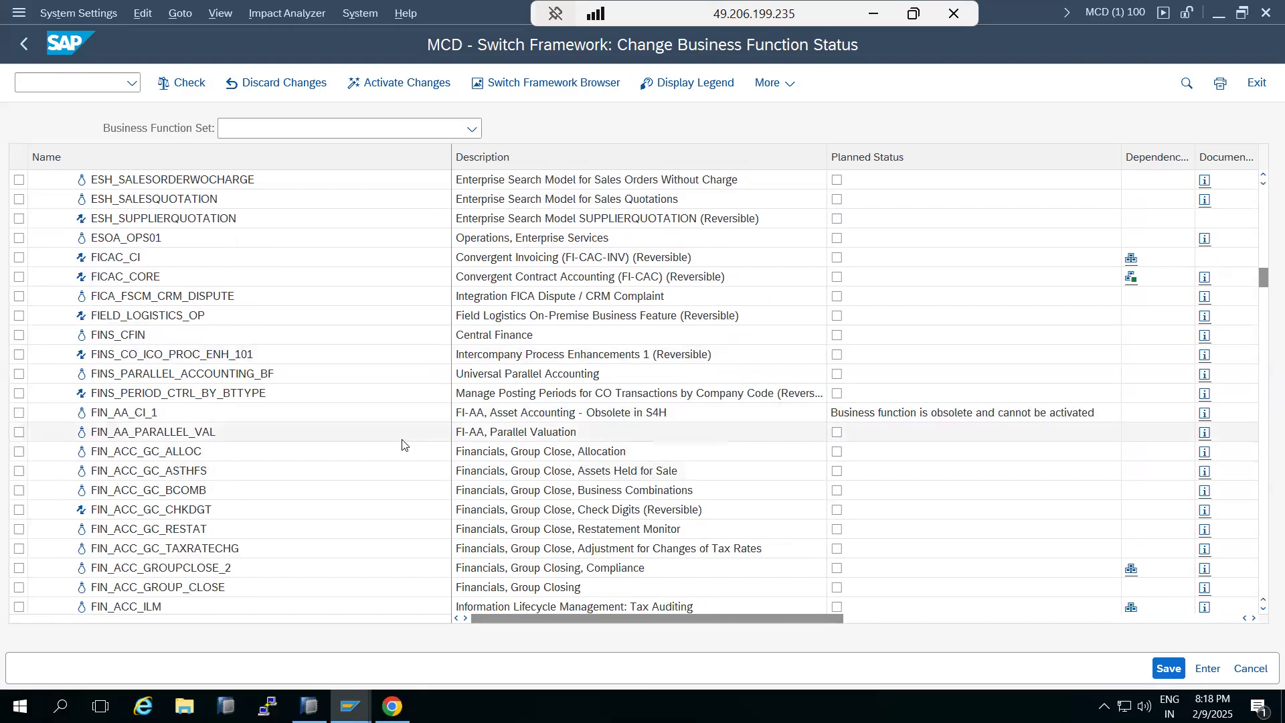
click(837, 471)
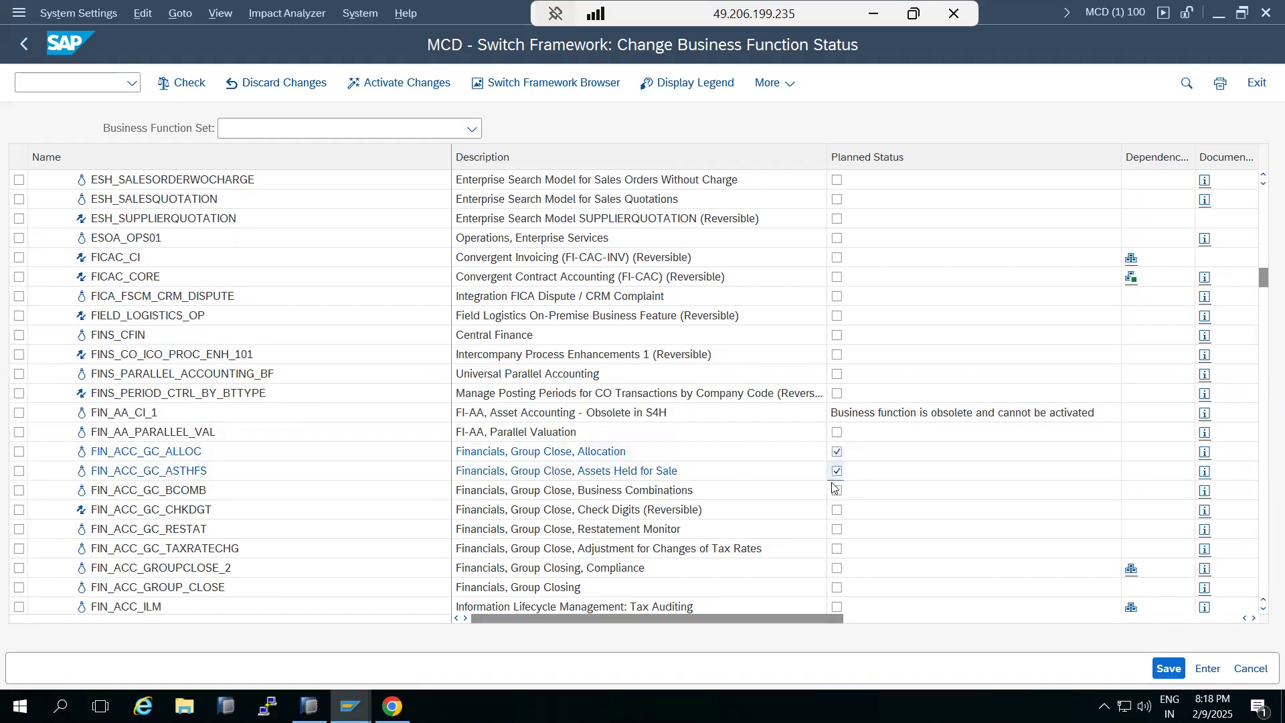
click(834, 493)
click(836, 511)
click(837, 530)
click(836, 550)
click(836, 569)
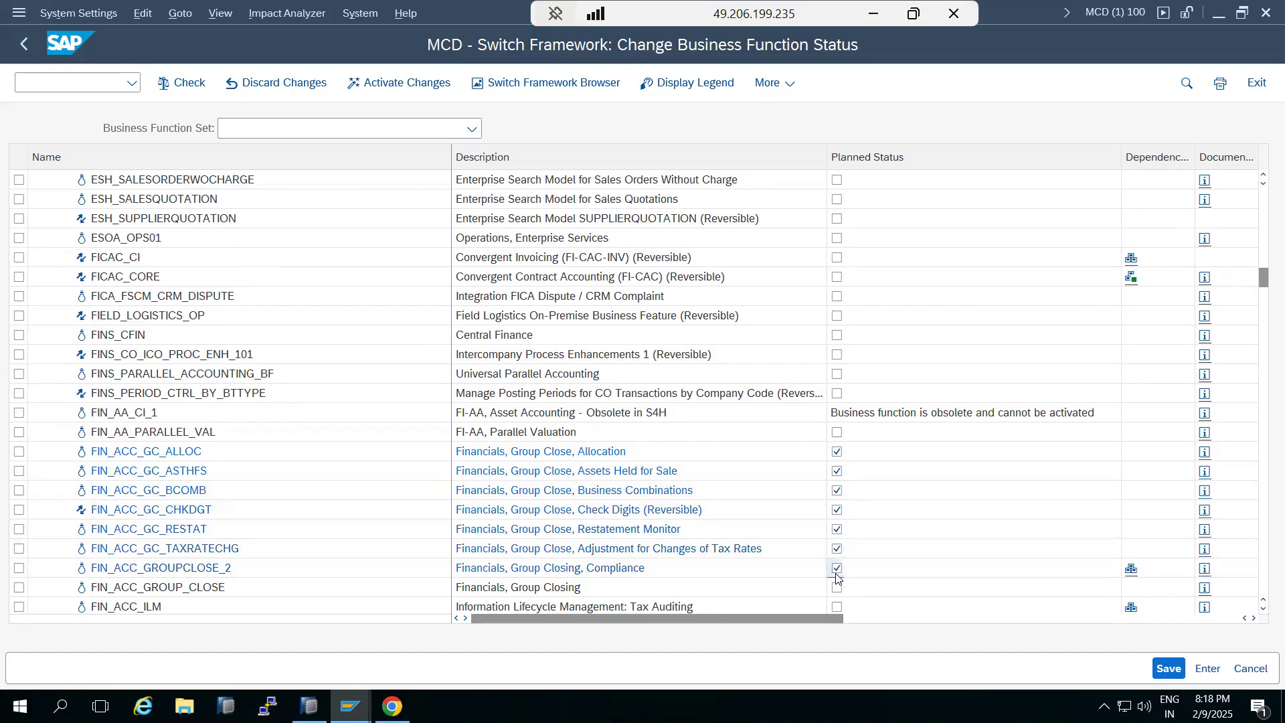
click(837, 587)
Try to activate the changes with FIN_ACC_ILM also marked, then close the error list and unmark FIN_ACC_ILM
scroll(835, 584, down, 1)
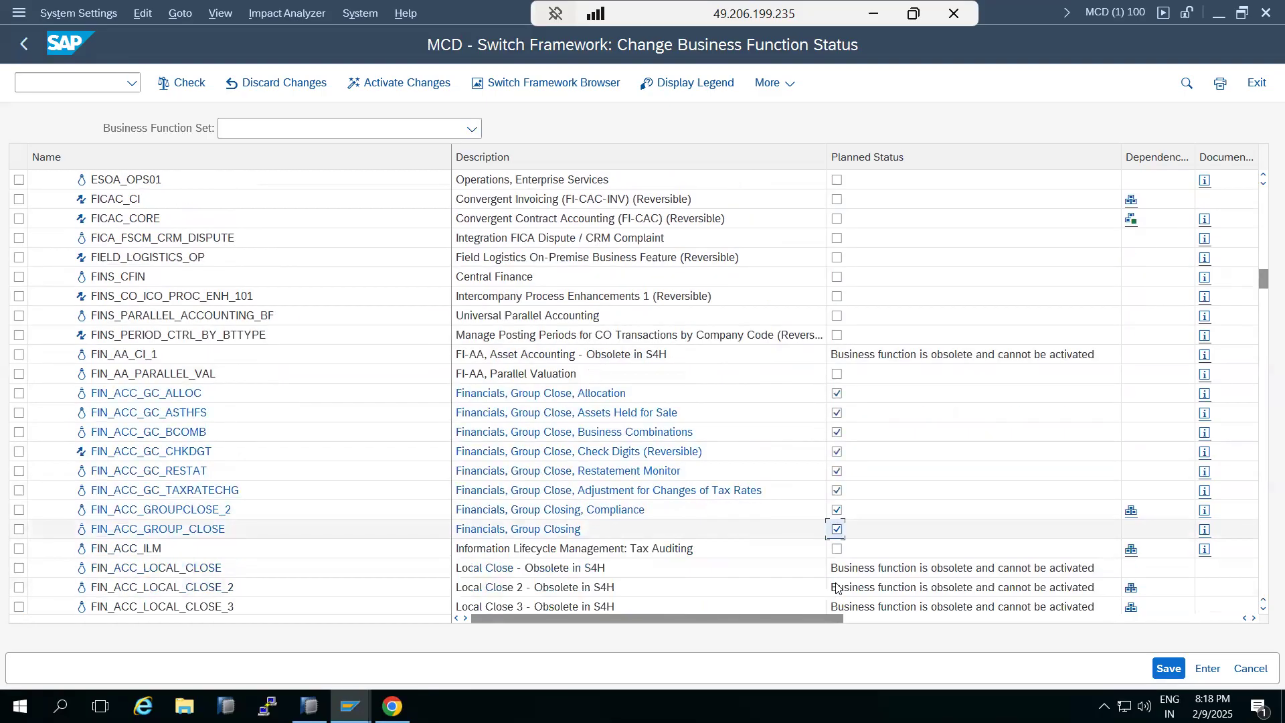
click(836, 549)
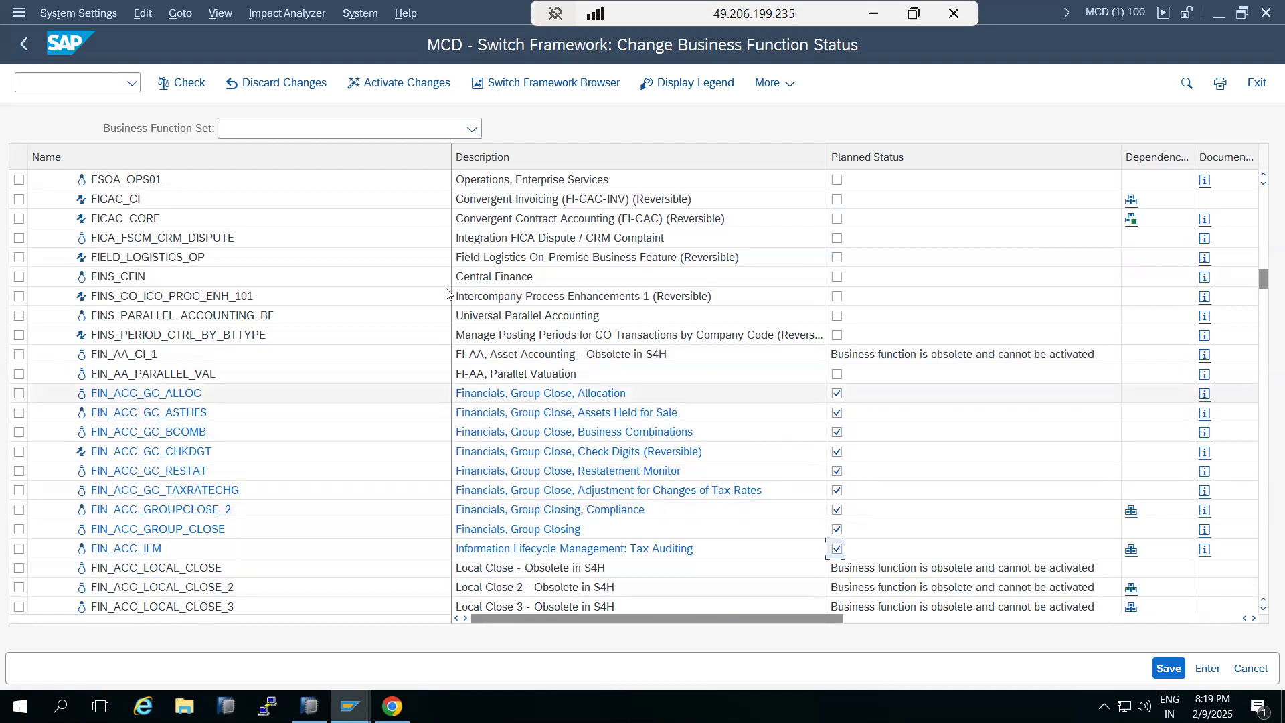
click(401, 88)
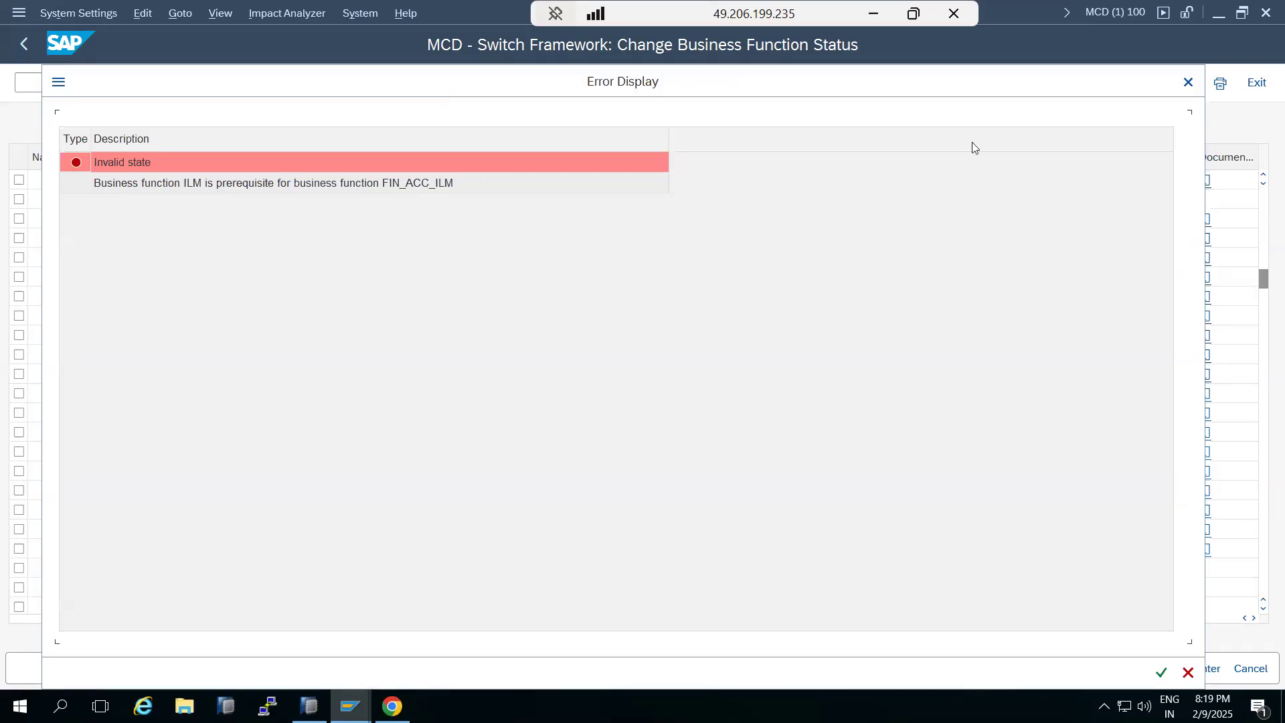
click(1188, 672)
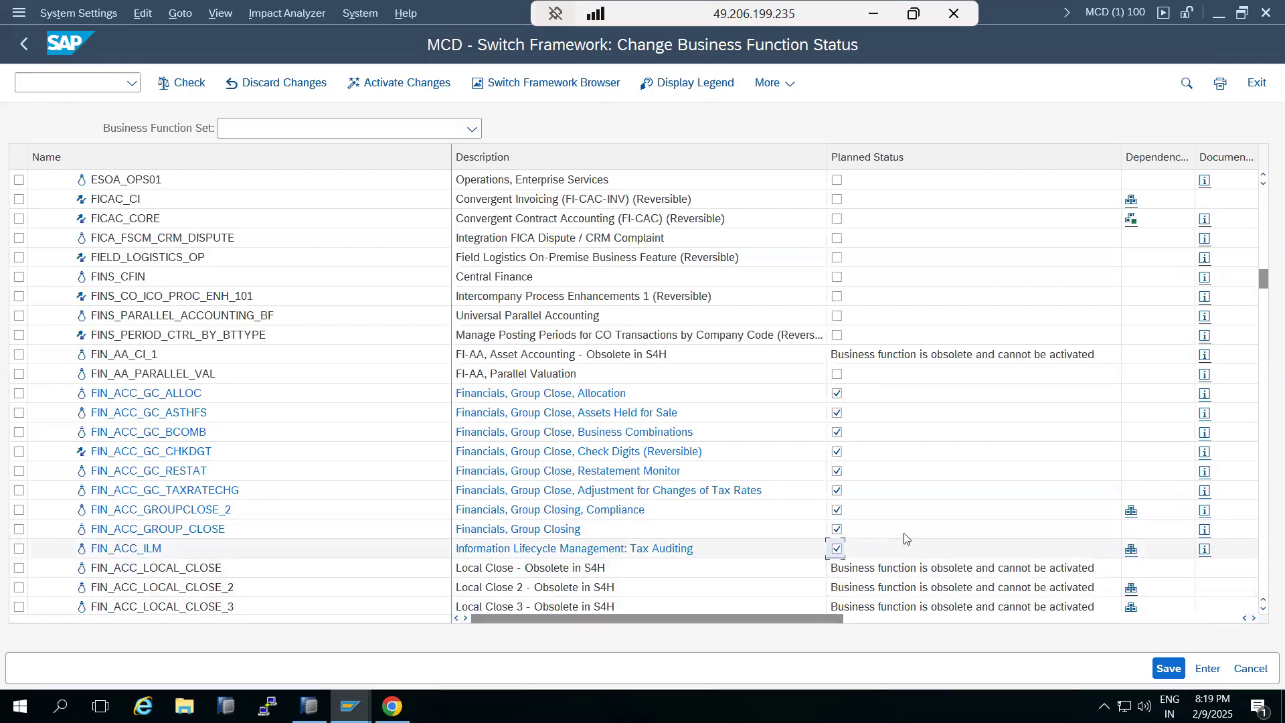
click(838, 549)
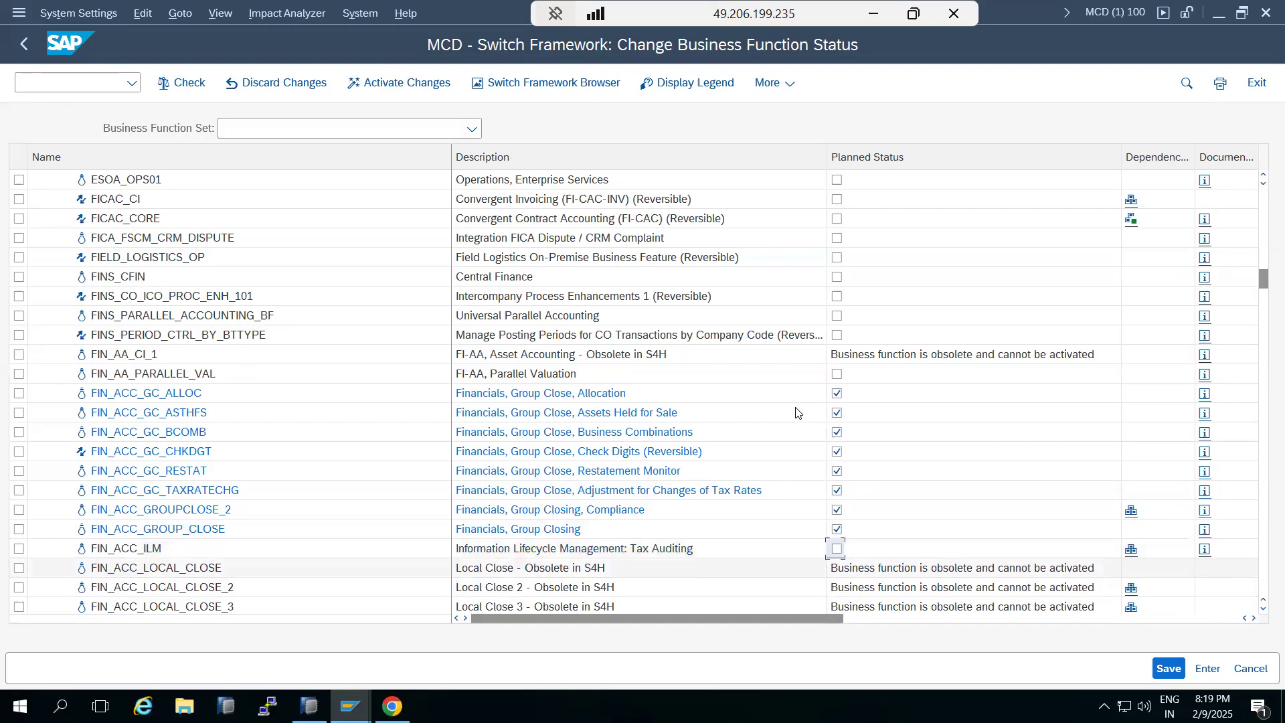
Activate the marked business functions, confirm the activation, and acknowledge the background job notice
click(379, 85)
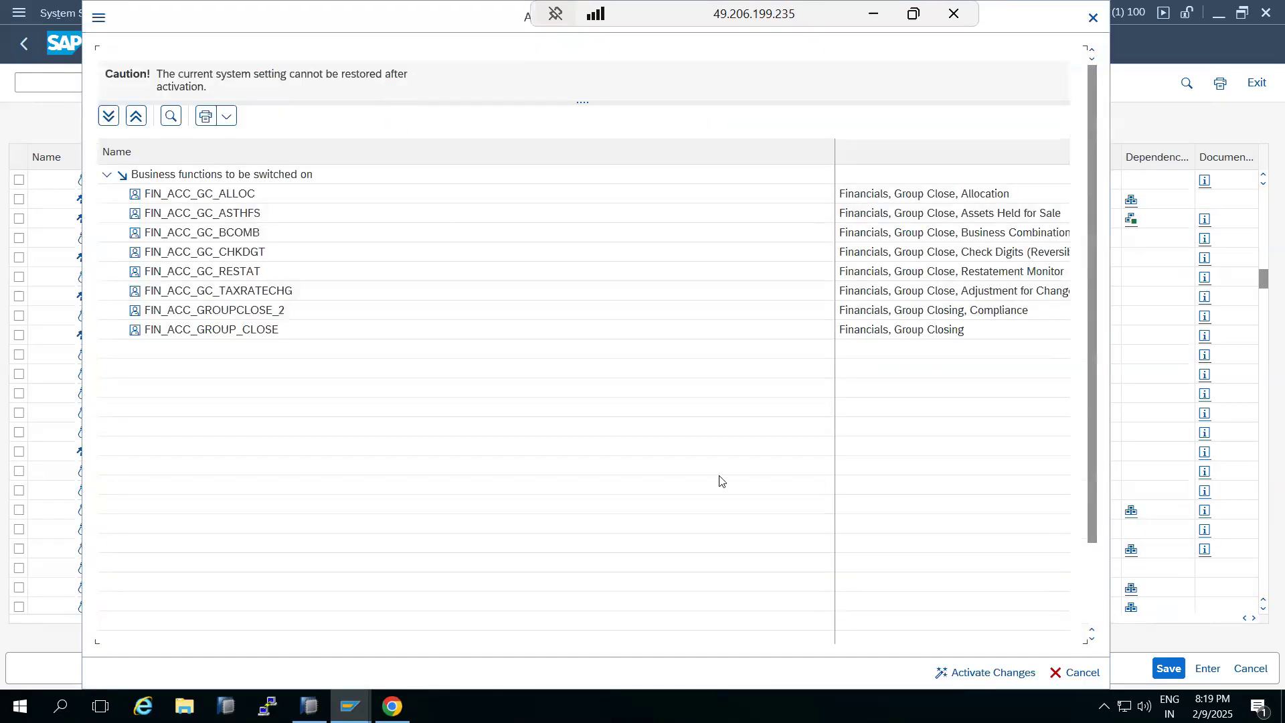
click(985, 672)
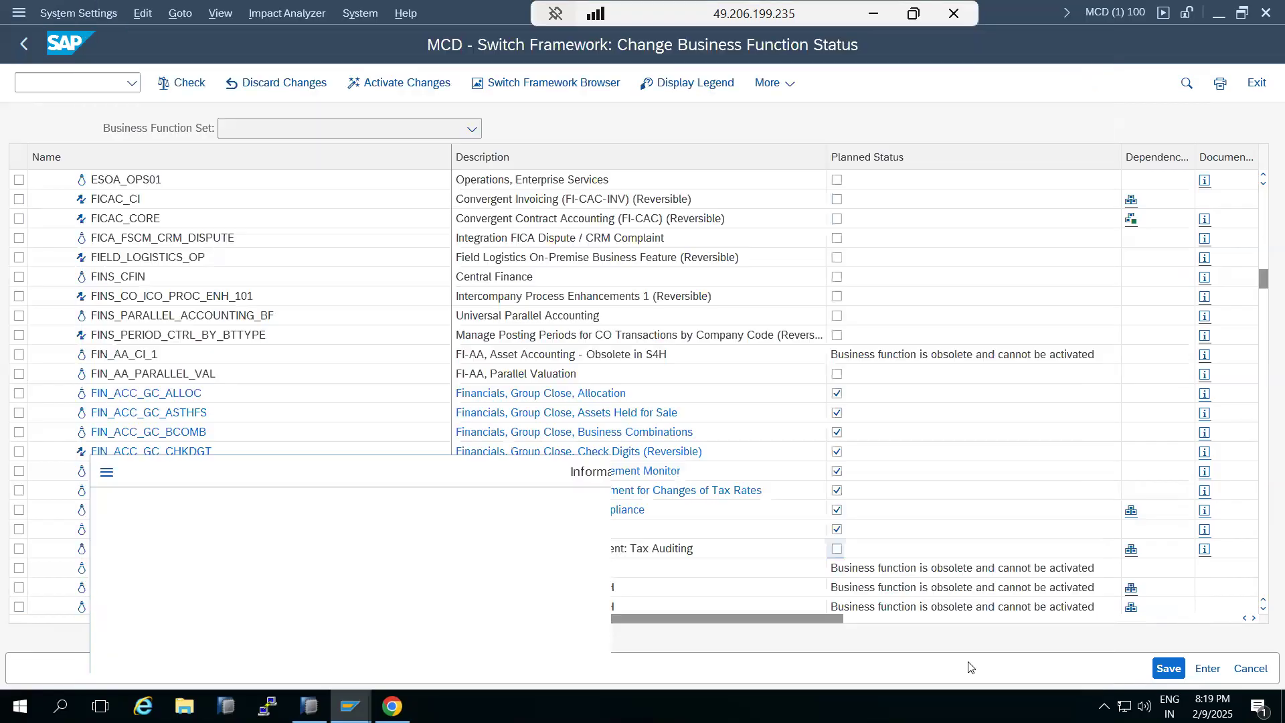
drag(171, 519, 286, 530)
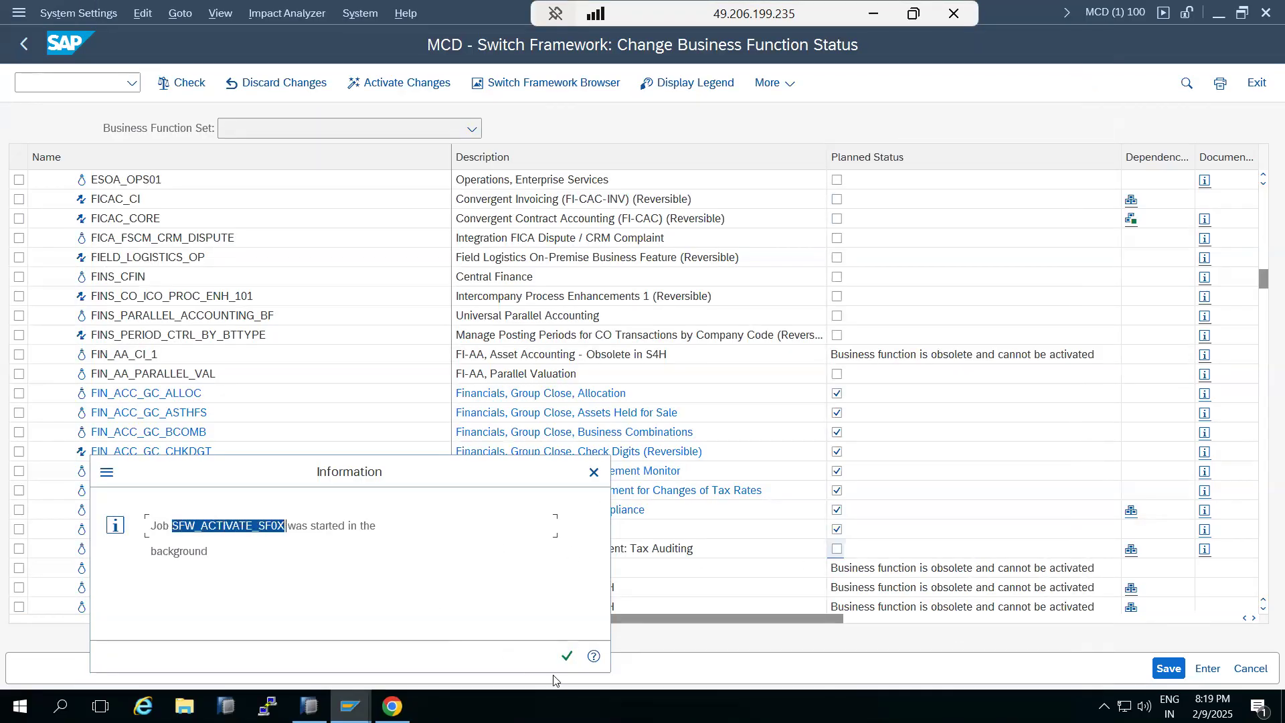
click(566, 656)
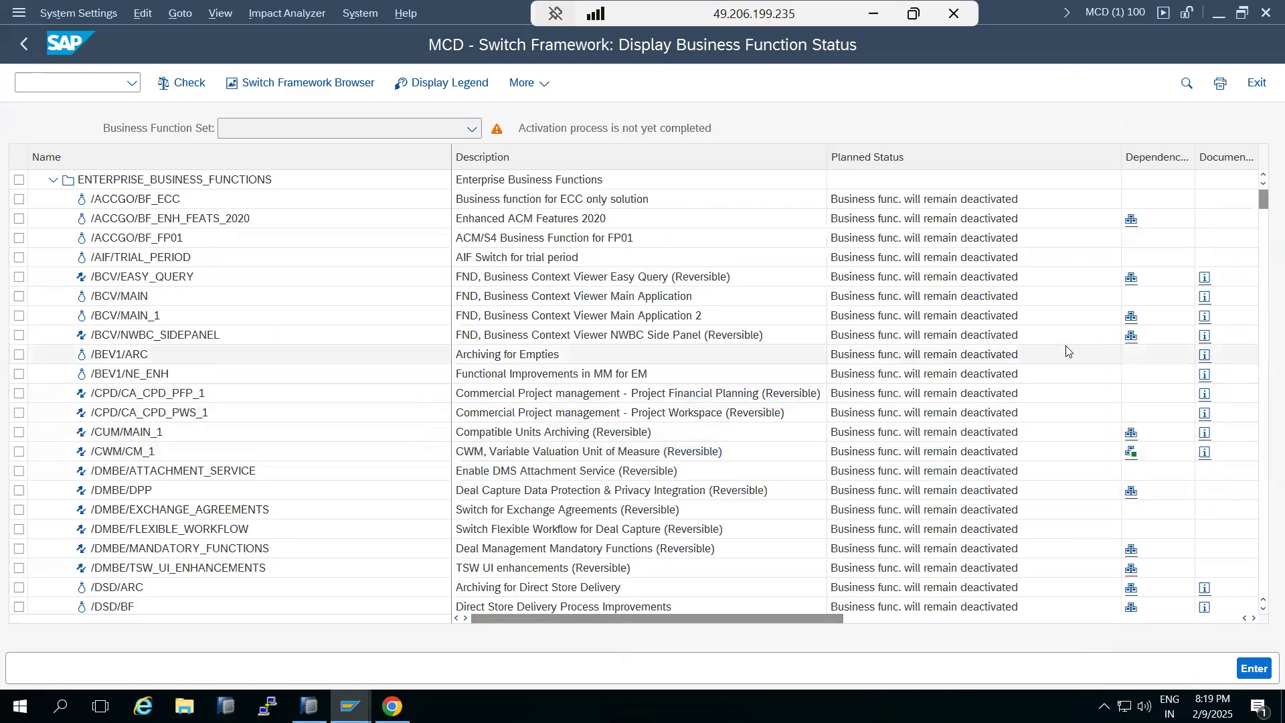
Scroll through the business function list to review each function's planned status
scroll(669, 455, down, 12)
scroll(674, 458, down, 18)
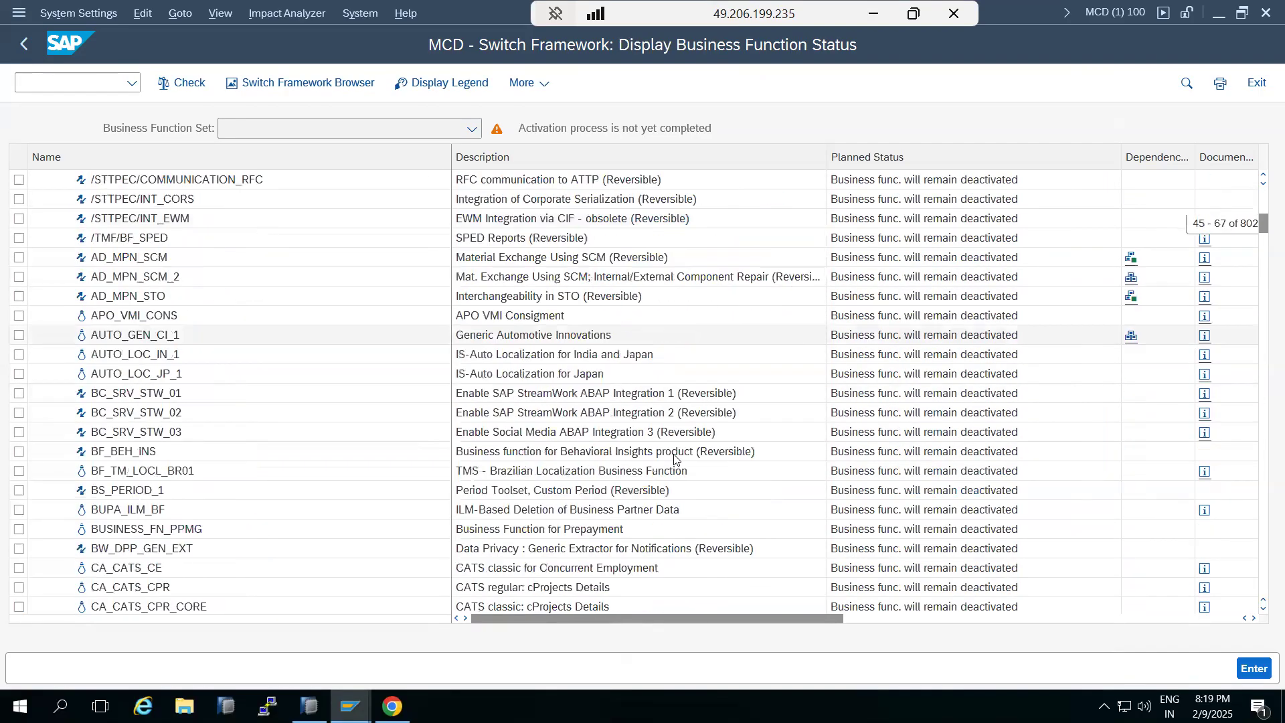
scroll(673, 458, down, 19)
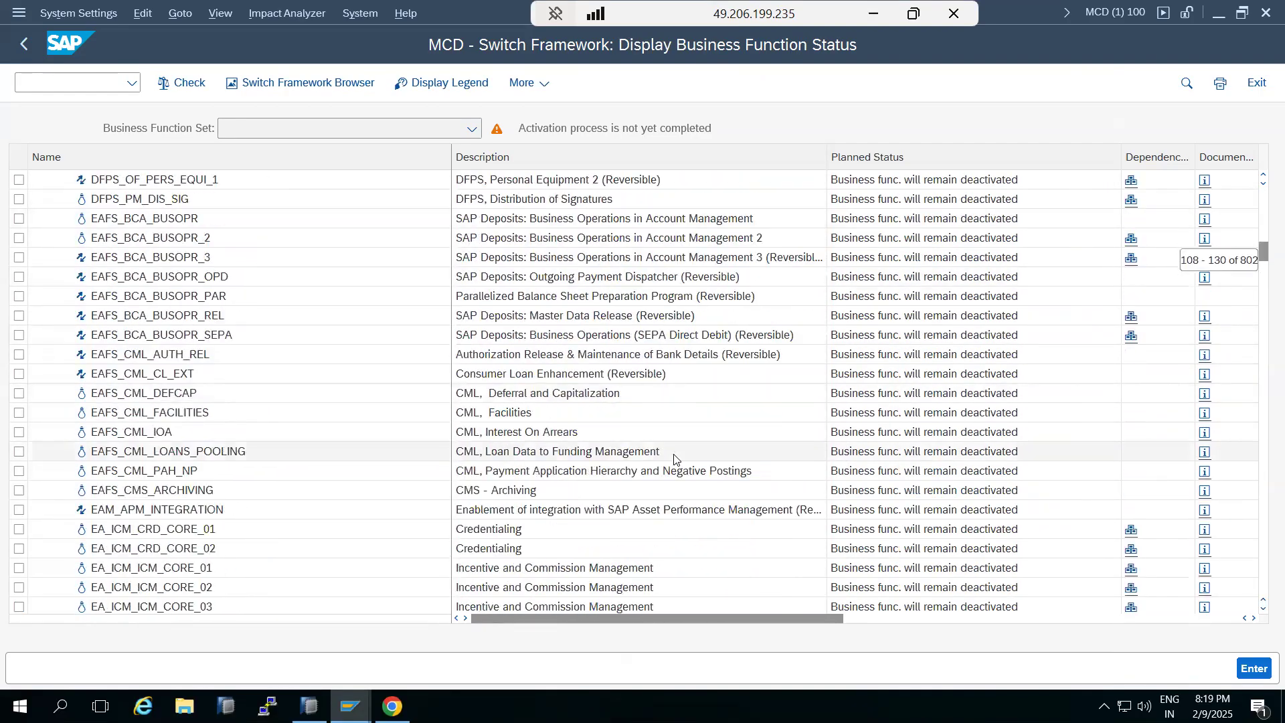
scroll(674, 458, down, 19)
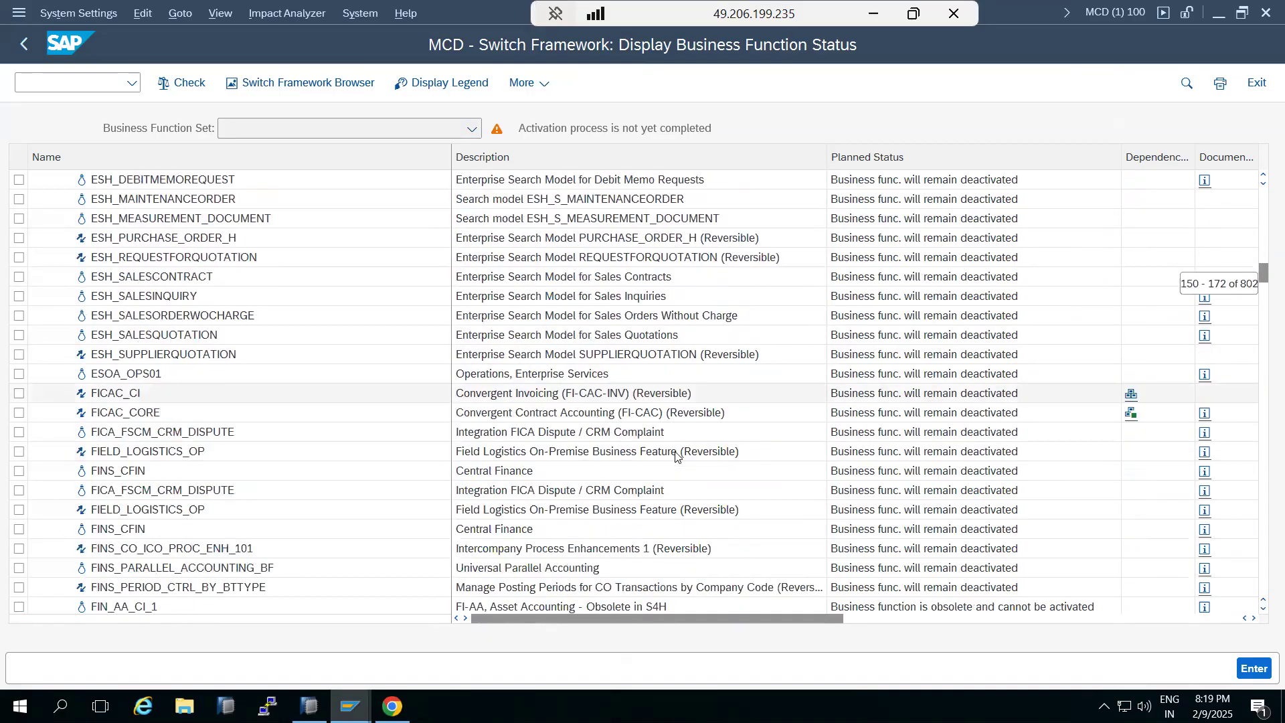
scroll(676, 457, down, 20)
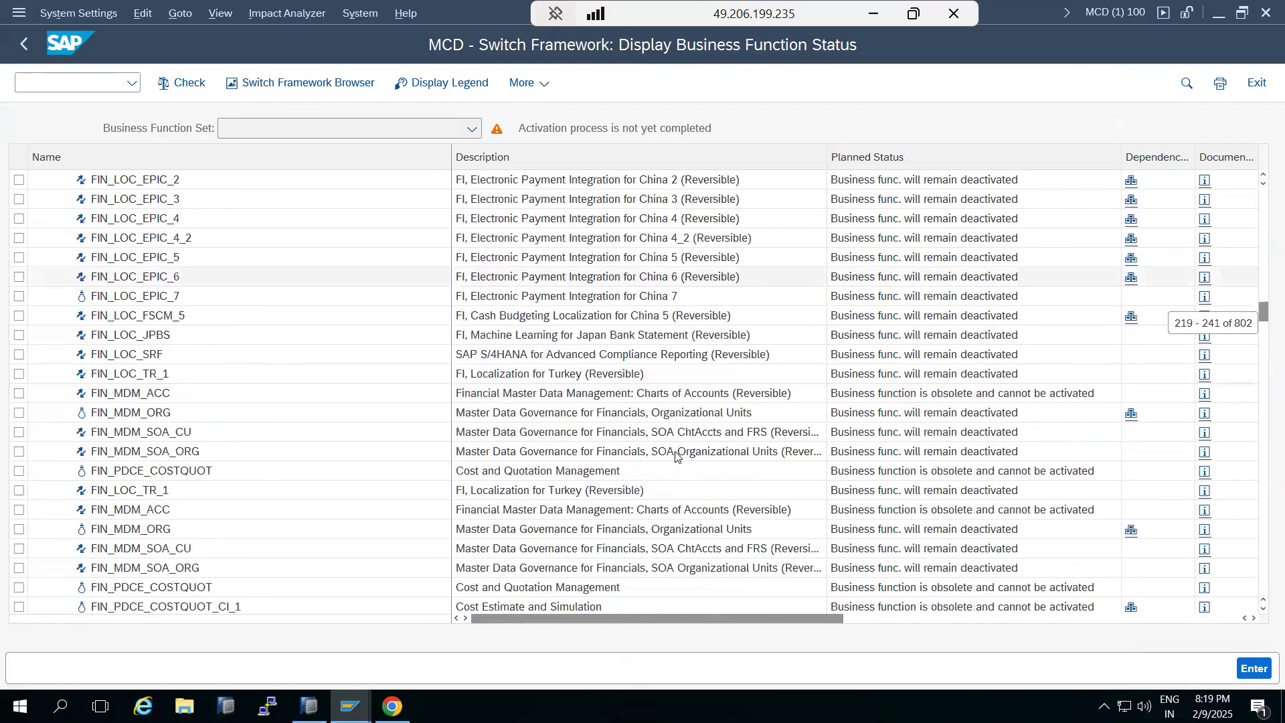
scroll(676, 455, down, 10)
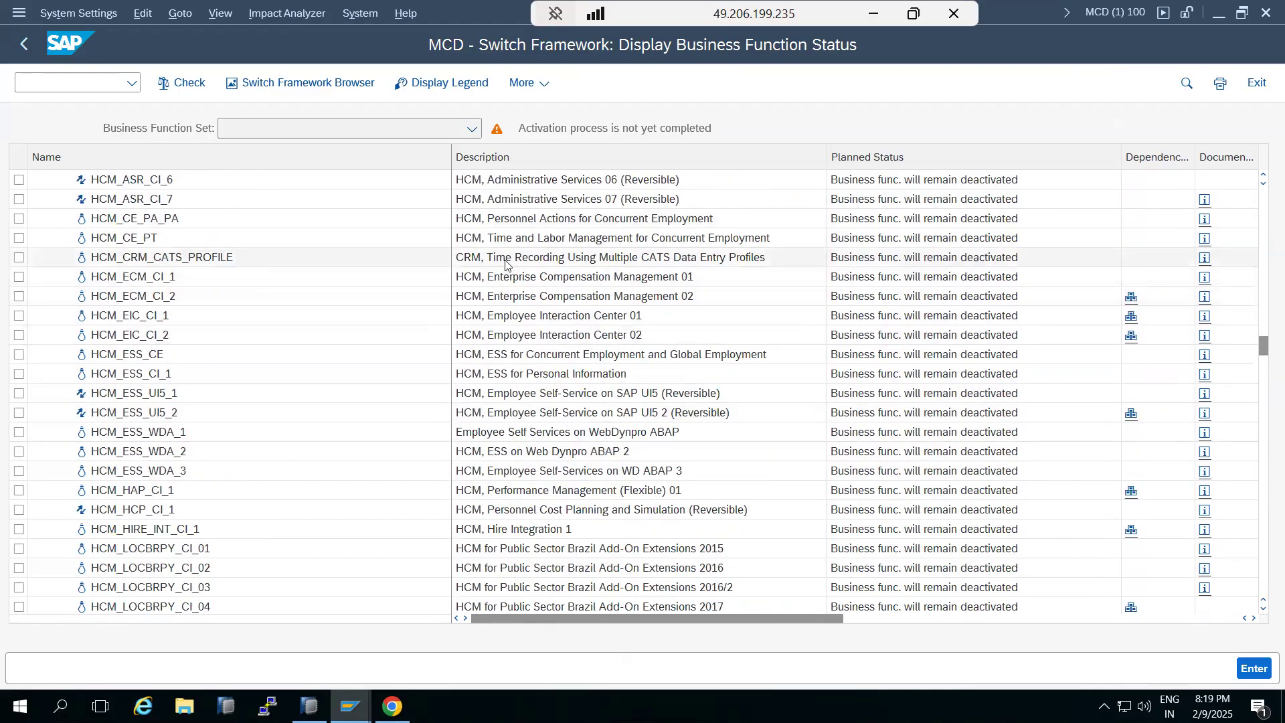
scroll(542, 306, up, 4)
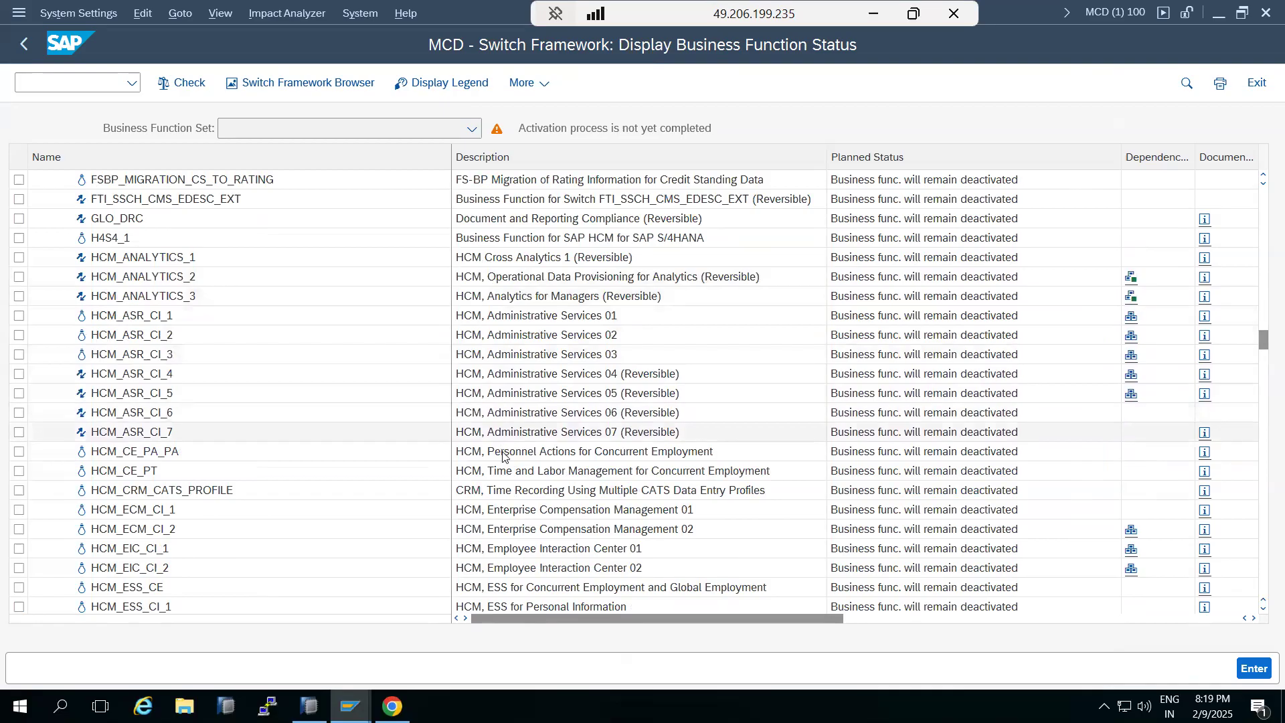
scroll(519, 531, down, 6)
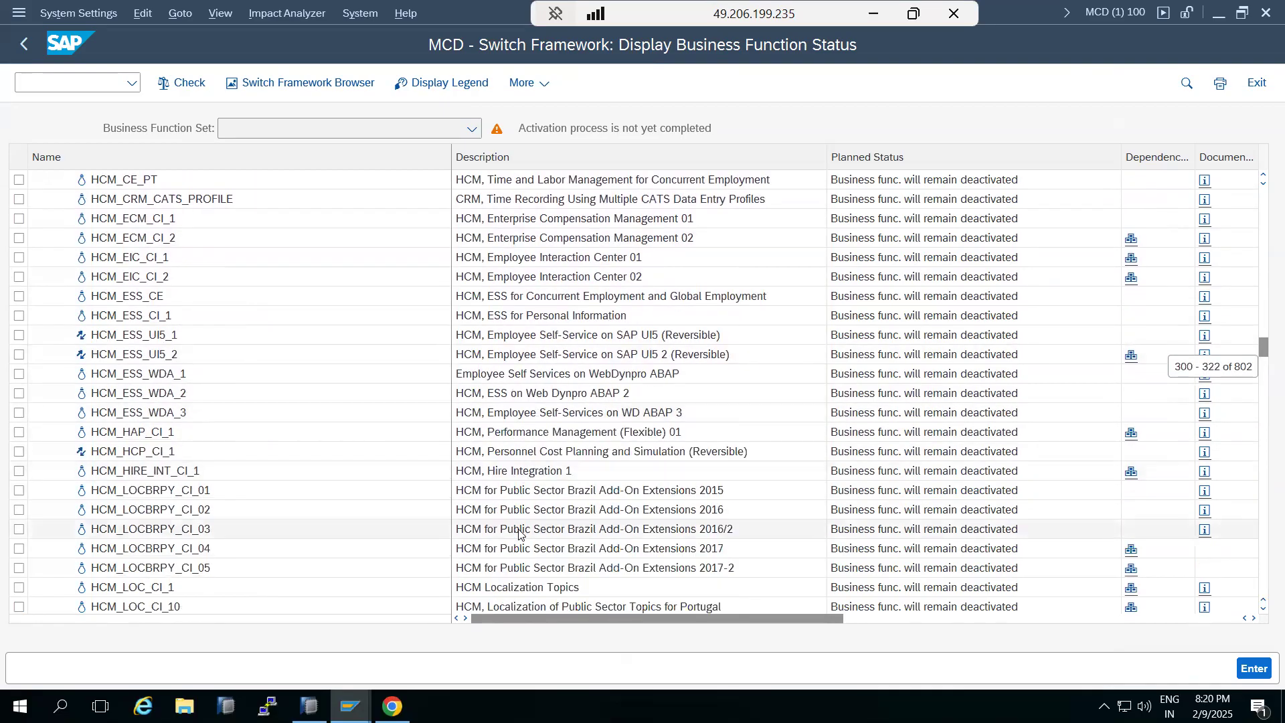
scroll(519, 534, down, 4)
scroll(518, 533, up, 6)
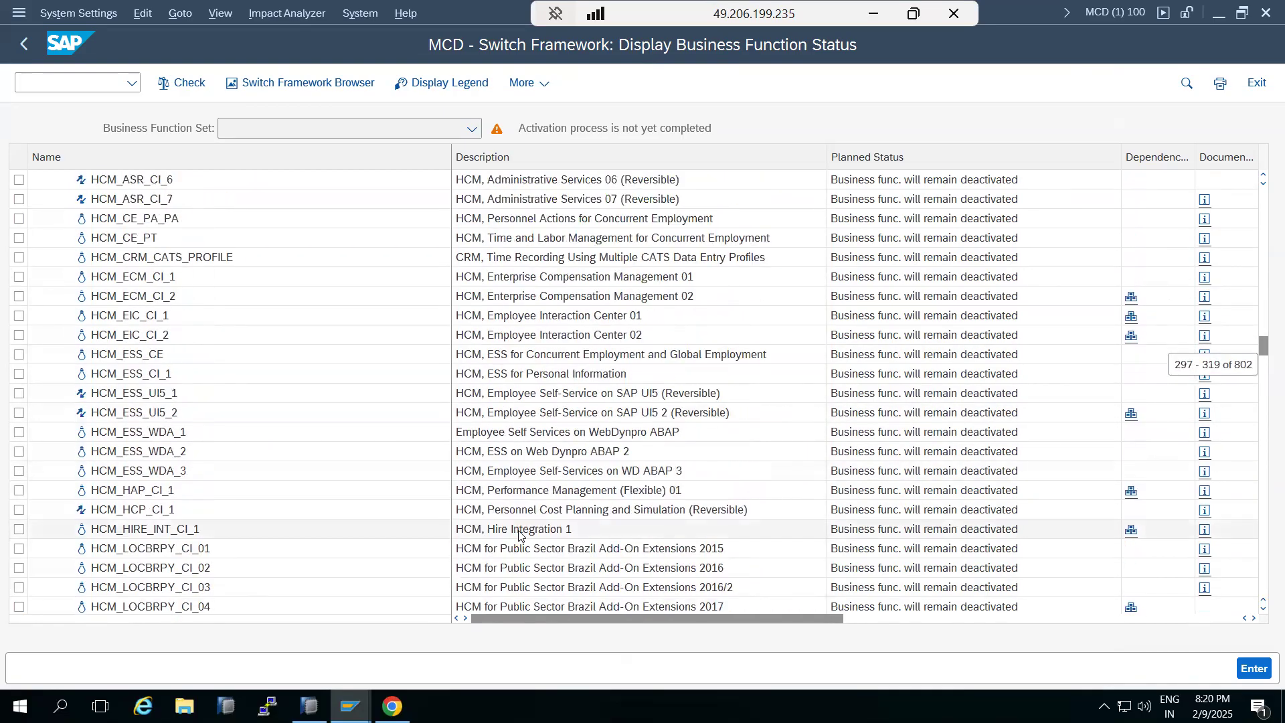
scroll(520, 532, down, 11)
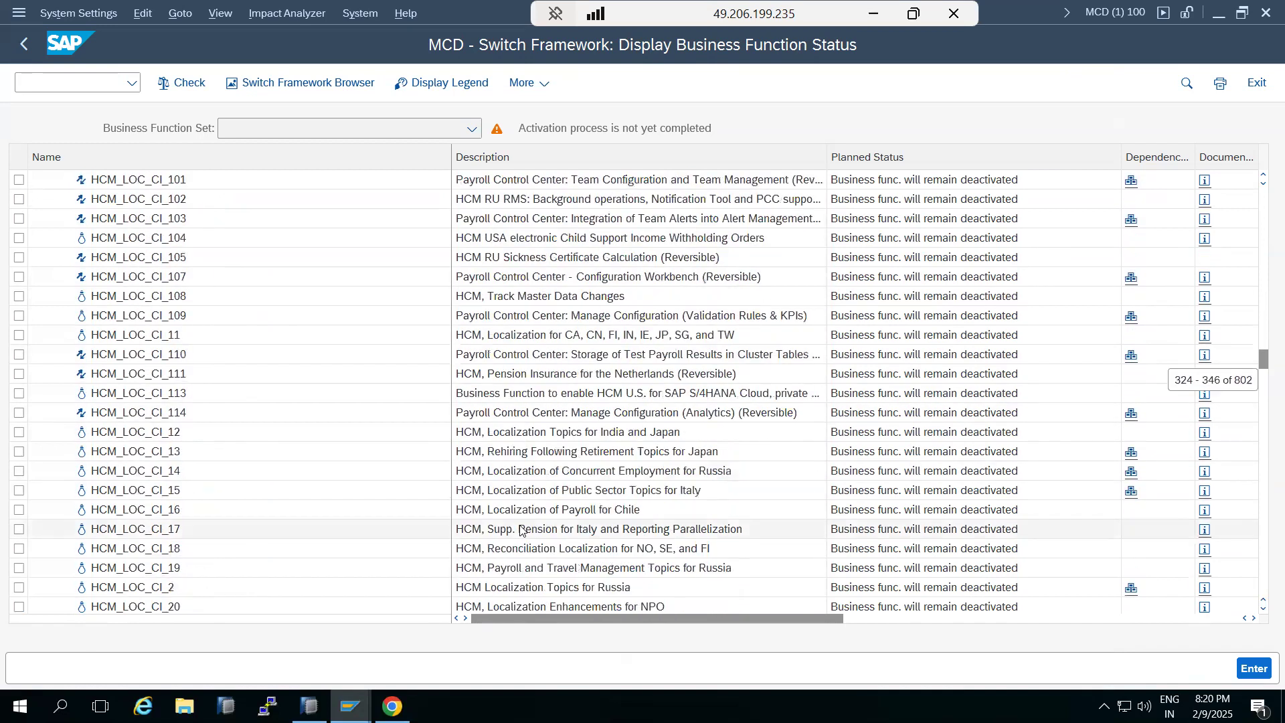
scroll(528, 485, down, 12)
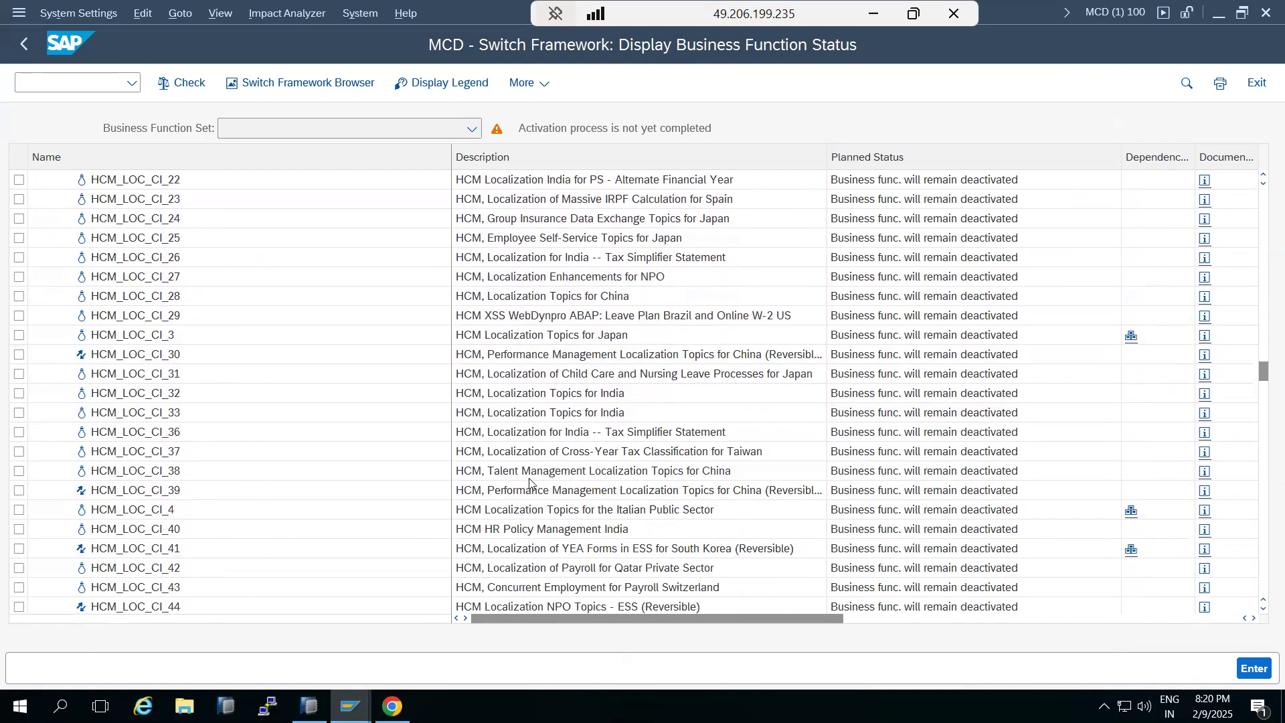
scroll(529, 479, down, 12)
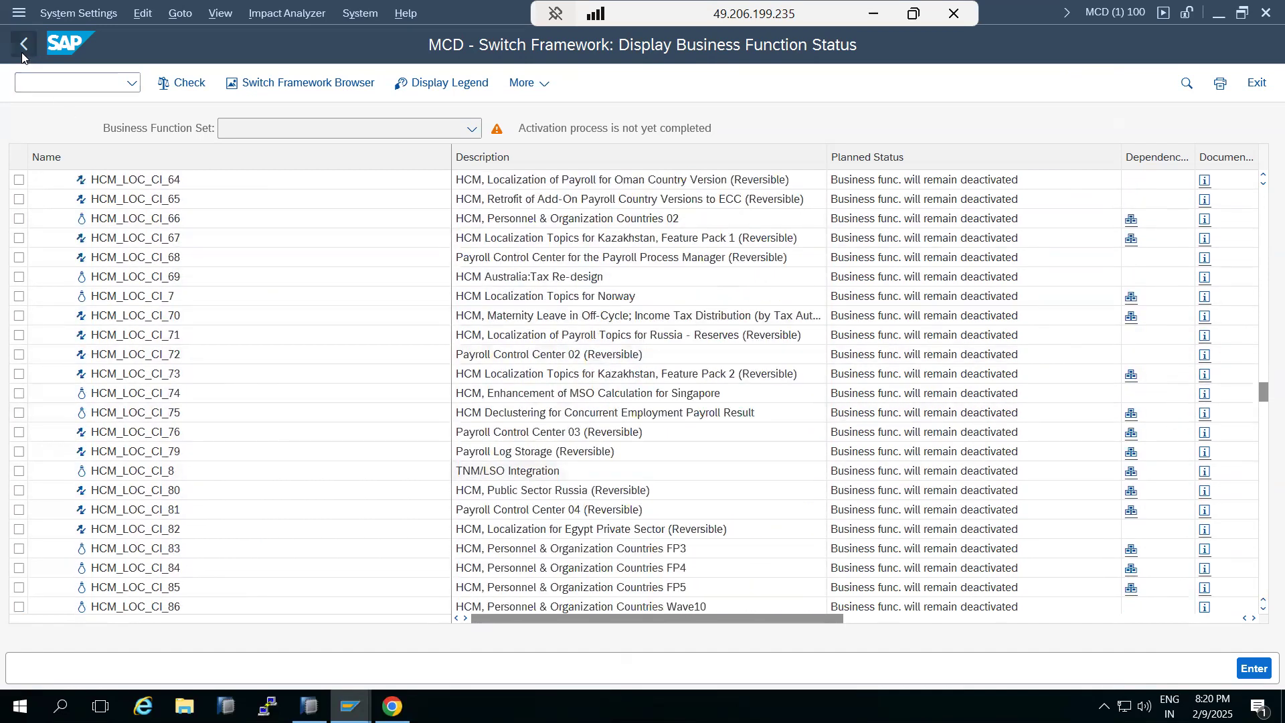
Restart SFW5 from the command history and browse the ENTERPRISE_BUSINESS_FUNCTIONS folder to check activation status
click(23, 45)
click(132, 82)
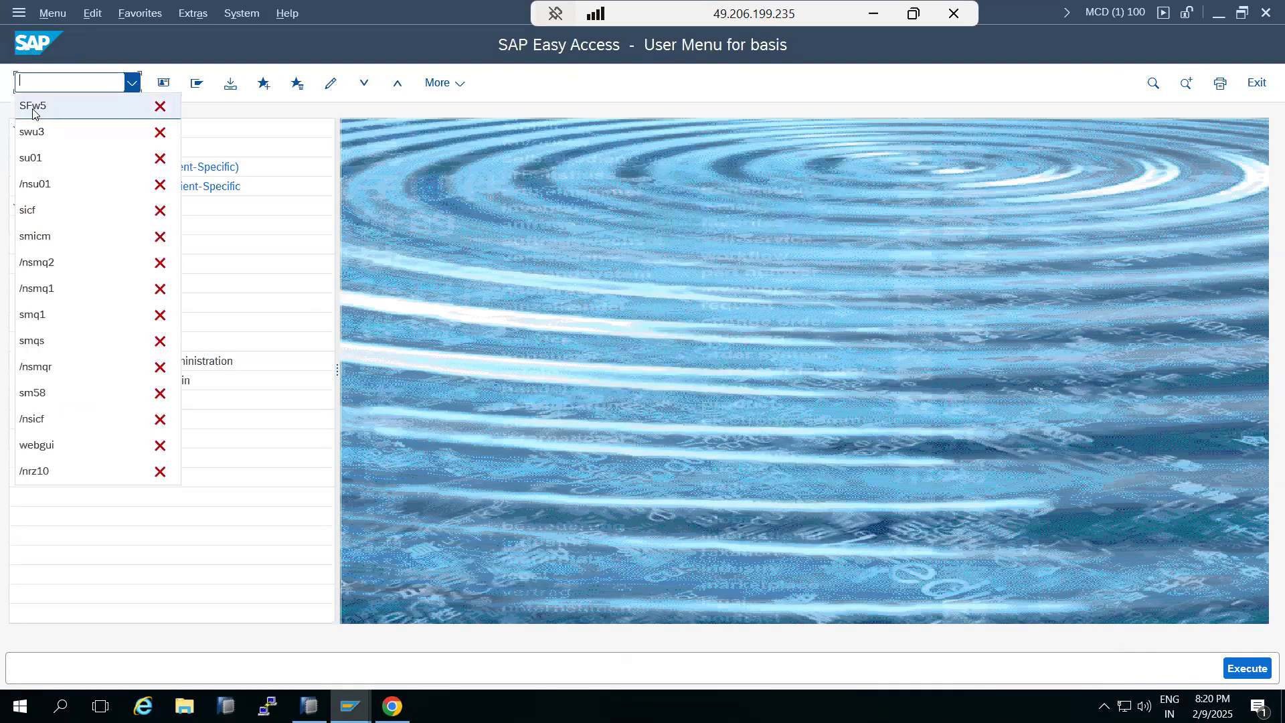
click(35, 109)
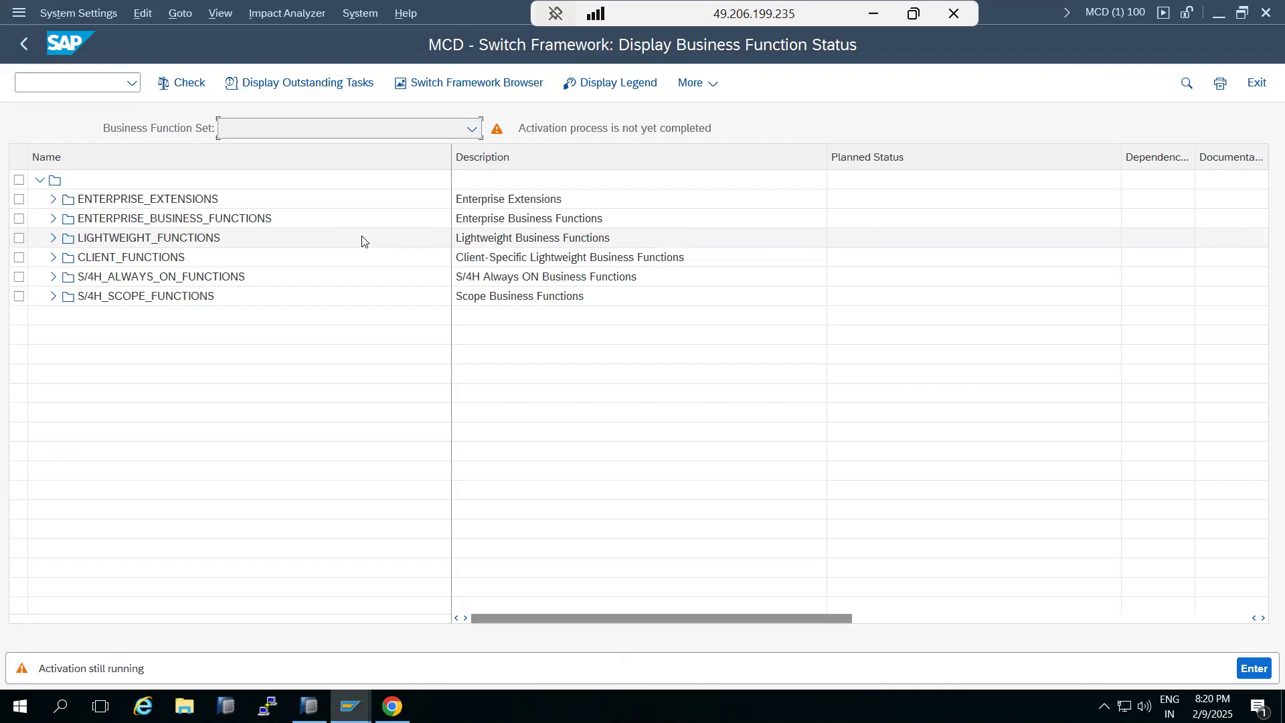
click(54, 218)
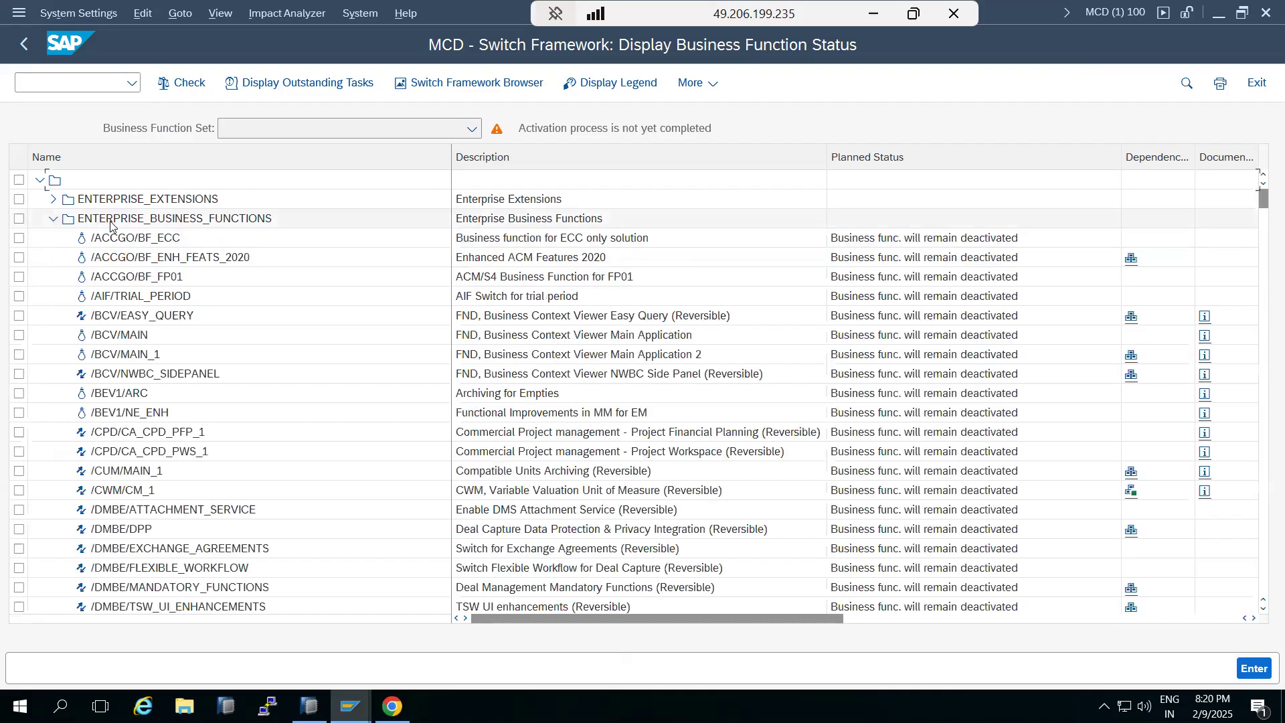
scroll(165, 374, down, 1)
scroll(166, 374, down, 20)
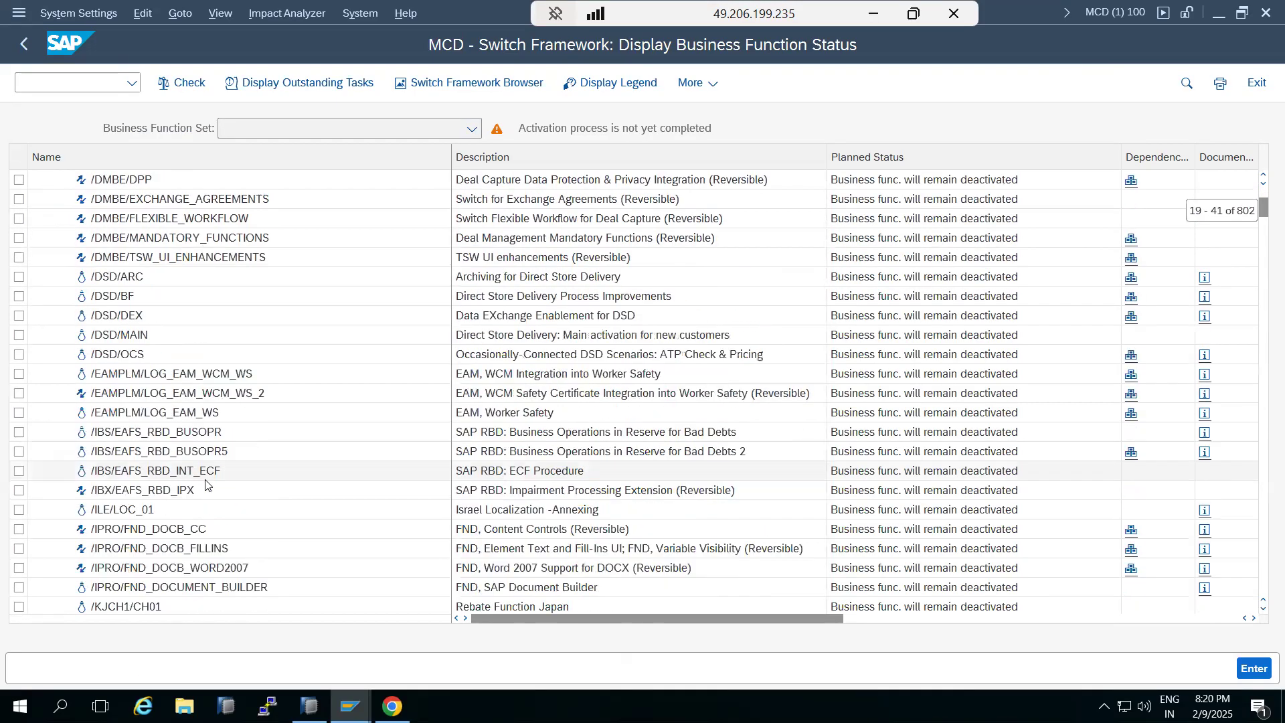
scroll(808, 473, down, 20)
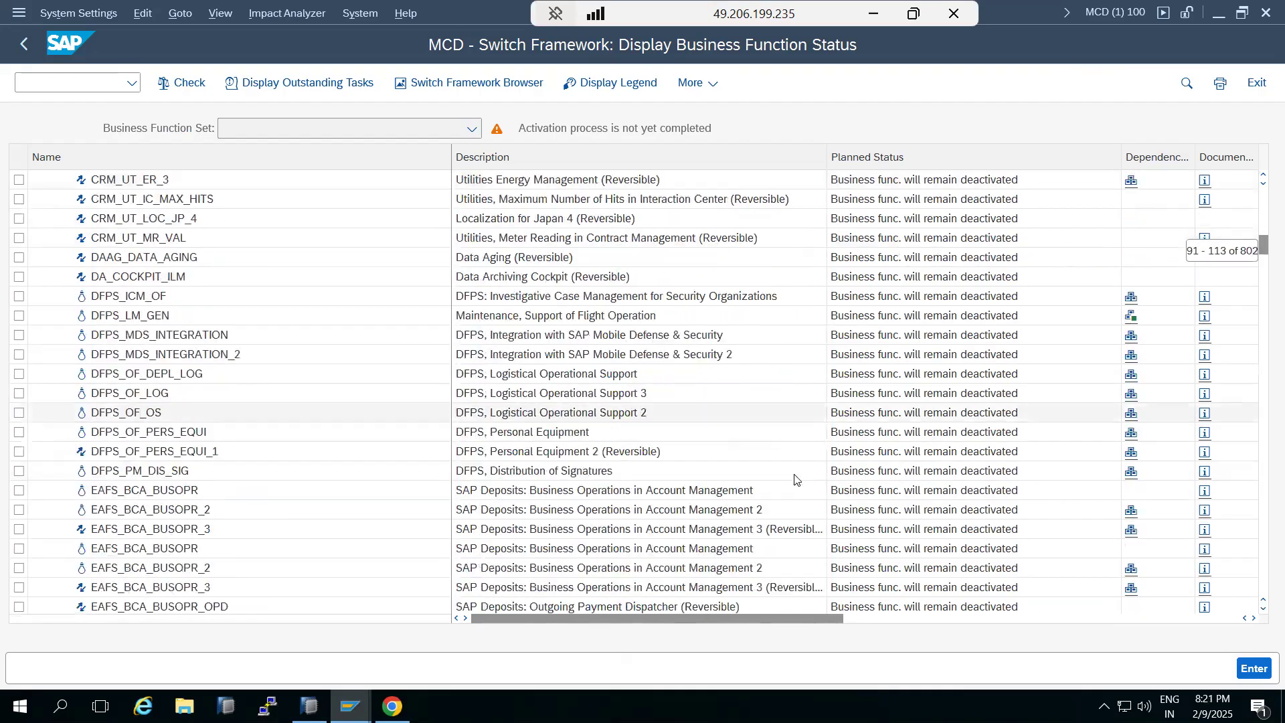
scroll(779, 493, down, 20)
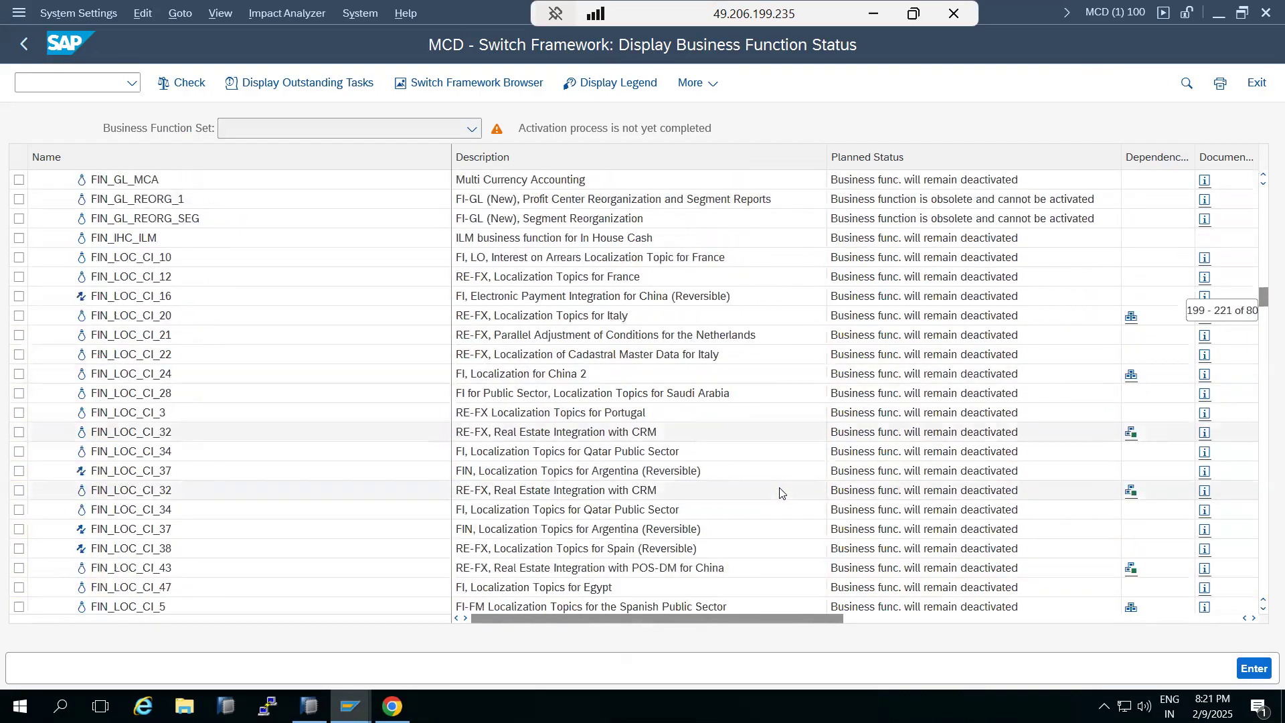
scroll(780, 492, down, 1)
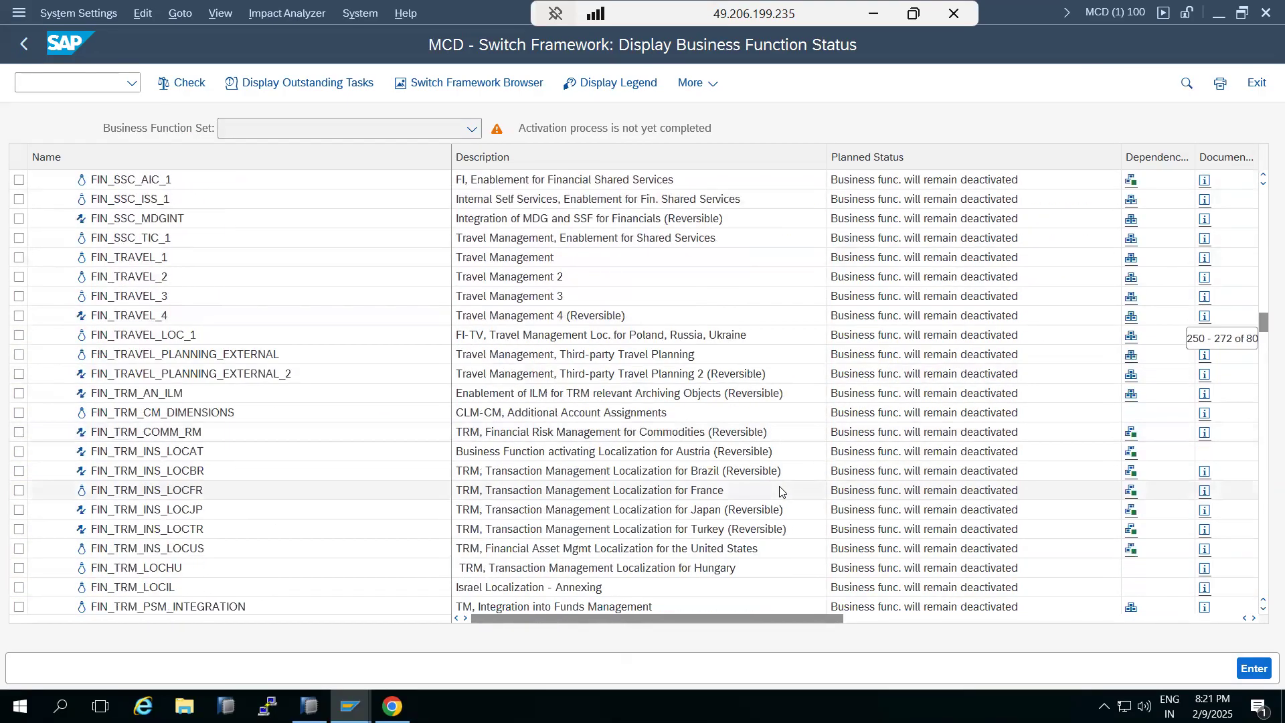
Scroll further through the business function status list to review planned statuses, then leave the Switch Framework screen
scroll(779, 493, down, 1)
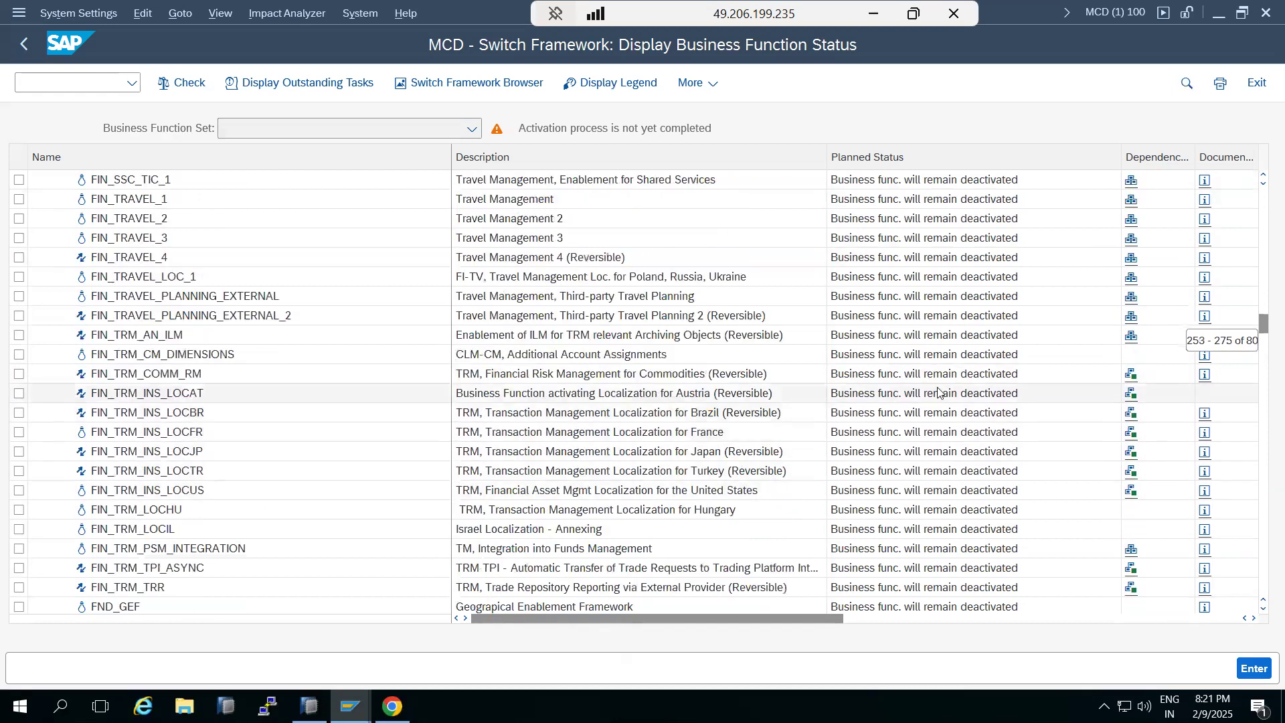
scroll(512, 419, down, 10)
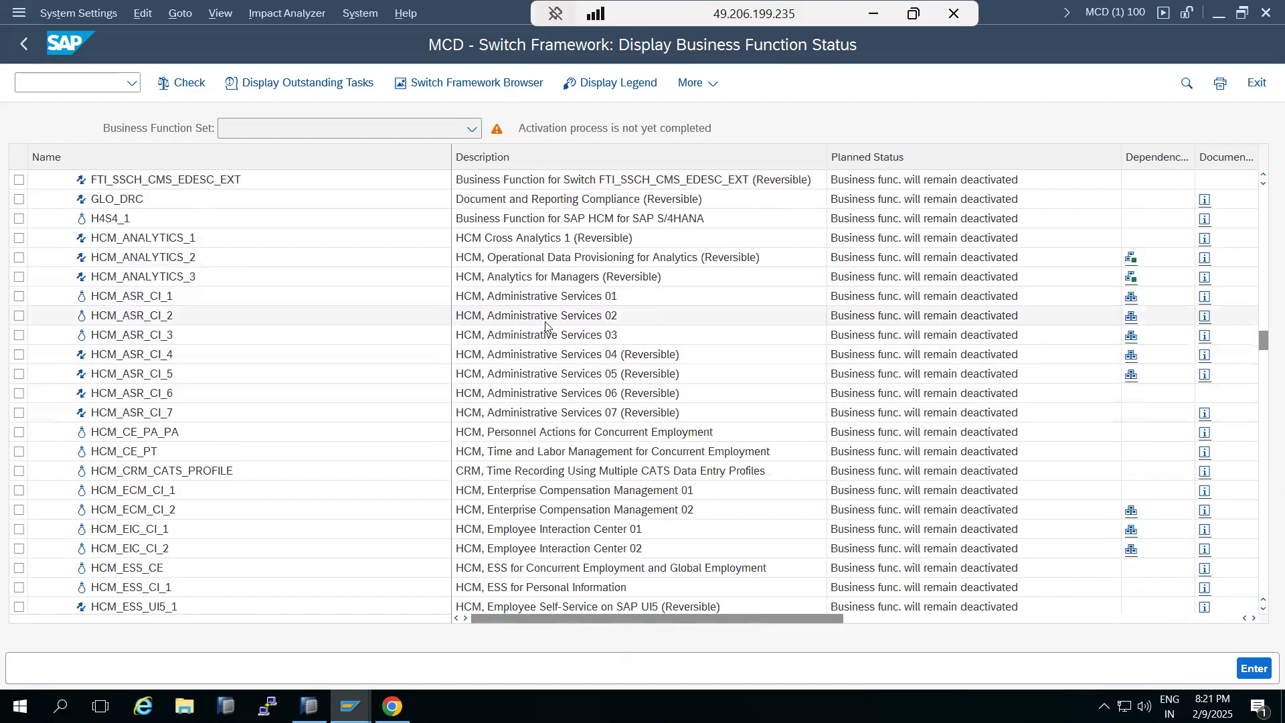
scroll(554, 476, down, 18)
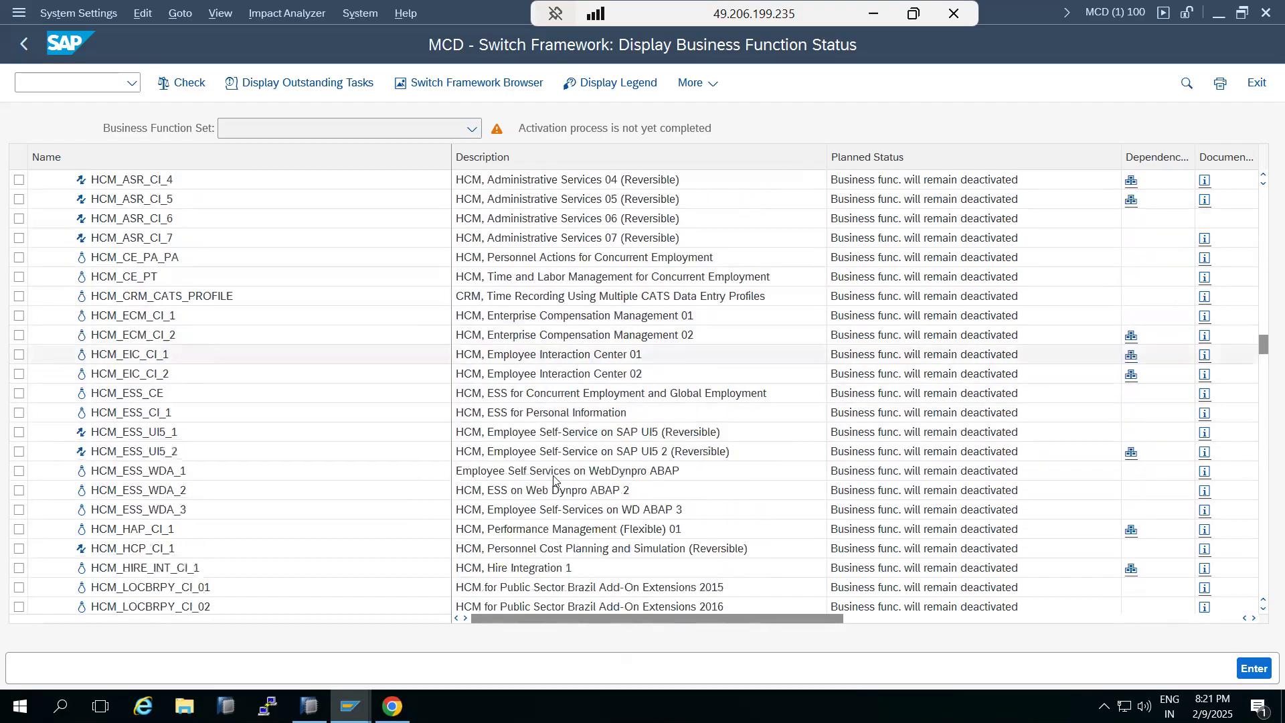
scroll(546, 493, down, 20)
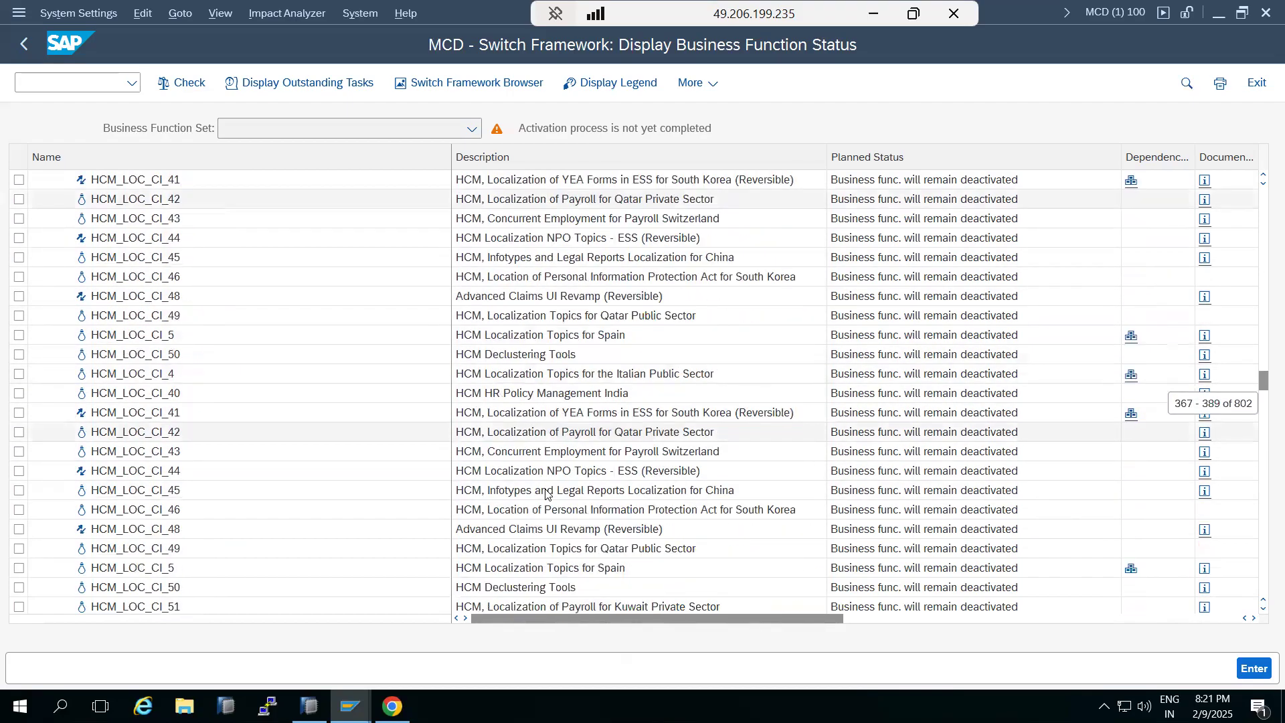
scroll(554, 483, down, 20)
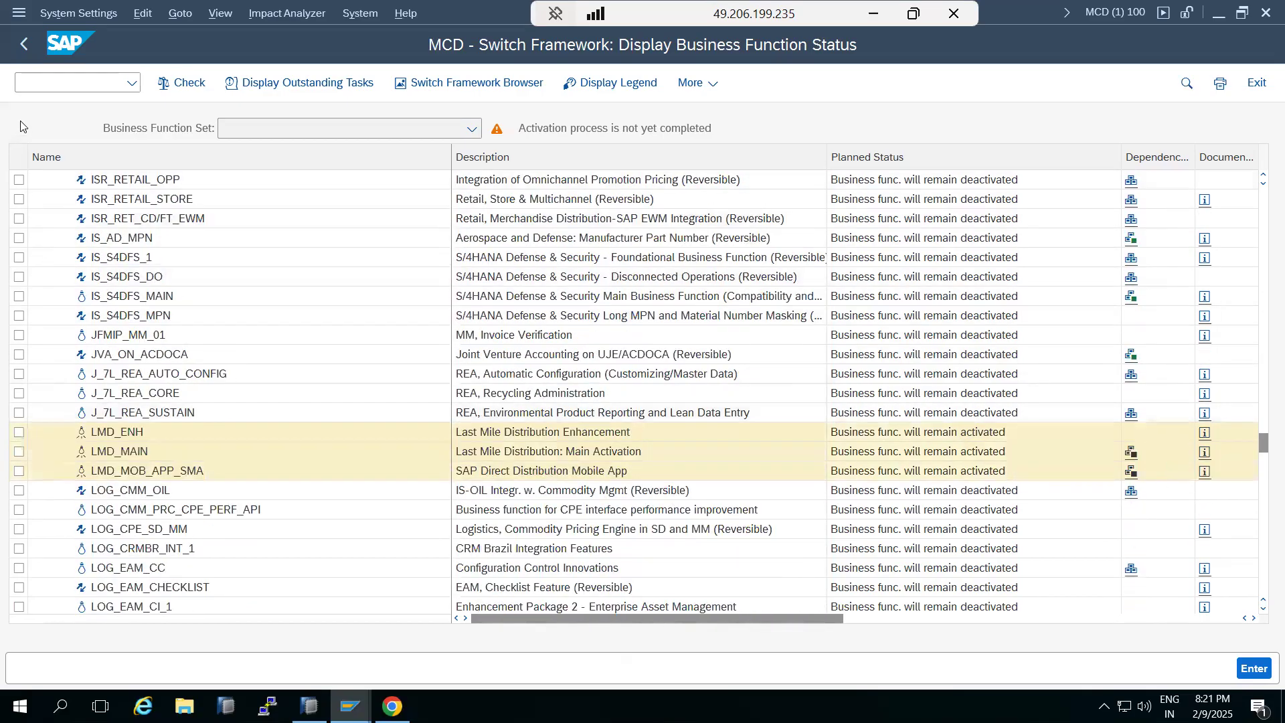
click(26, 31)
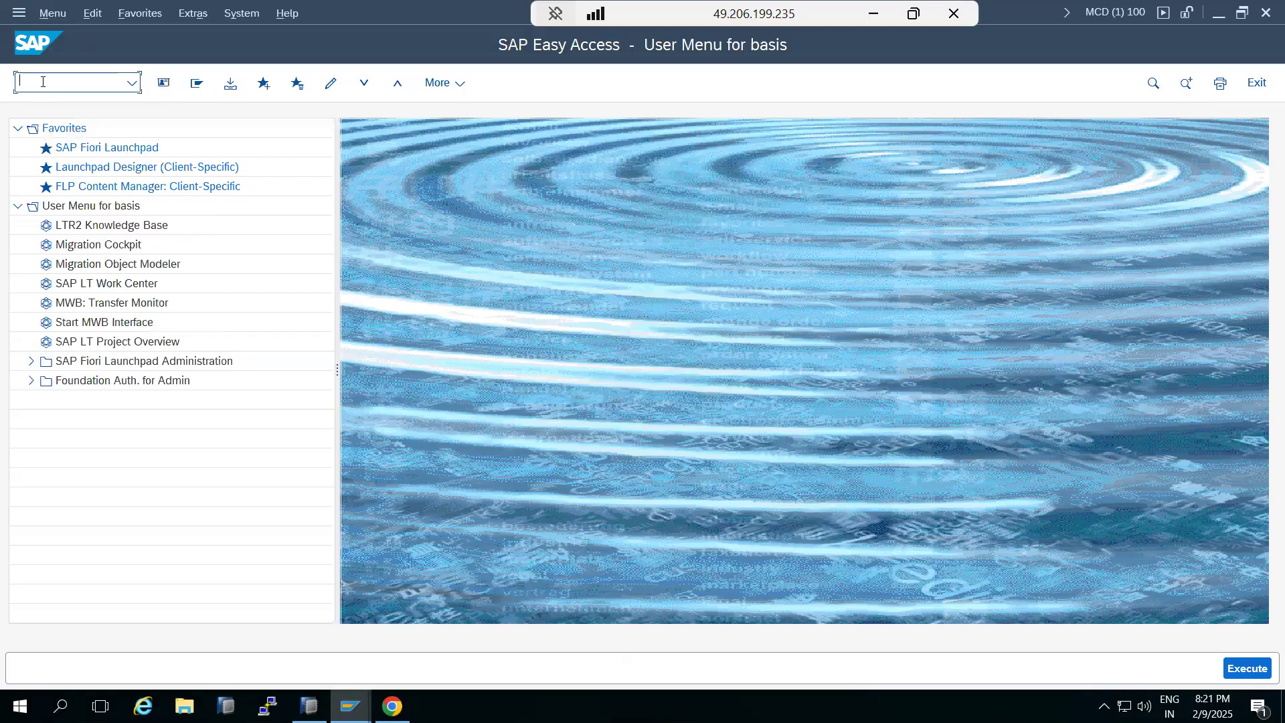
Open the SM37 job overview for user BASIS, browse the listed background jobs, and return to the Easy Access menu
text(sm37)
key(Return)
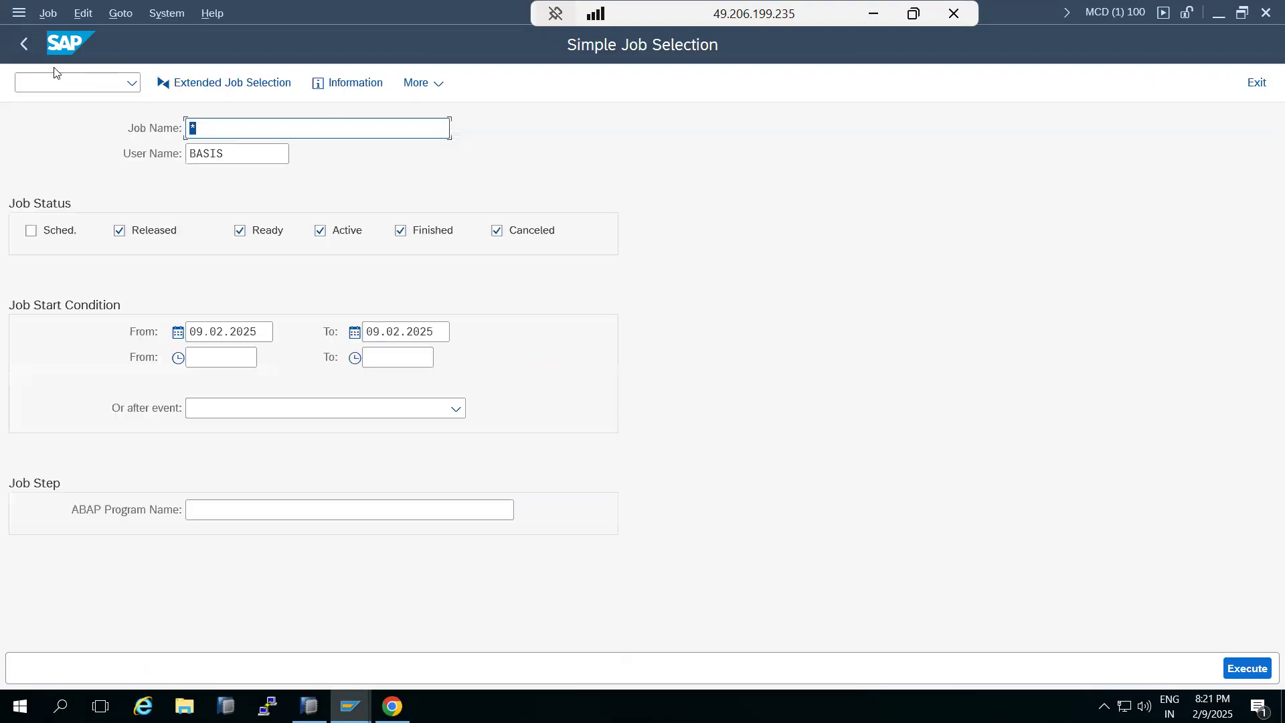
click(1236, 666)
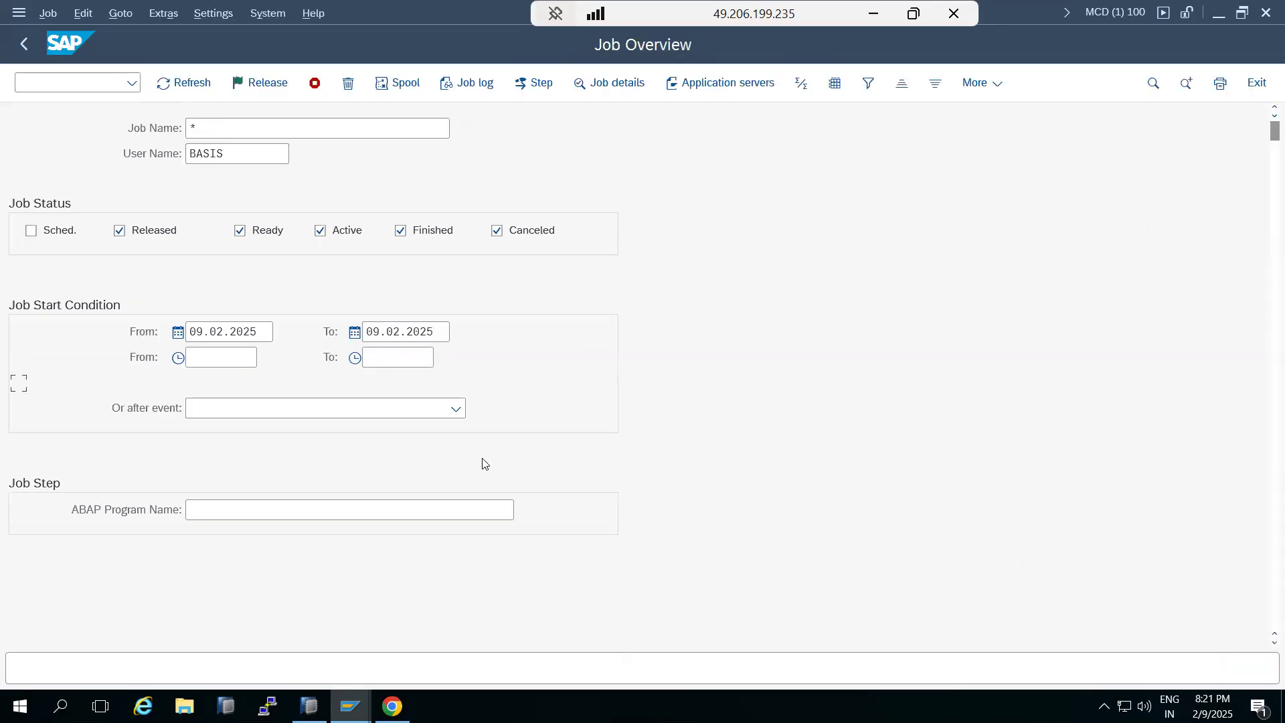
scroll(556, 425, down, 5)
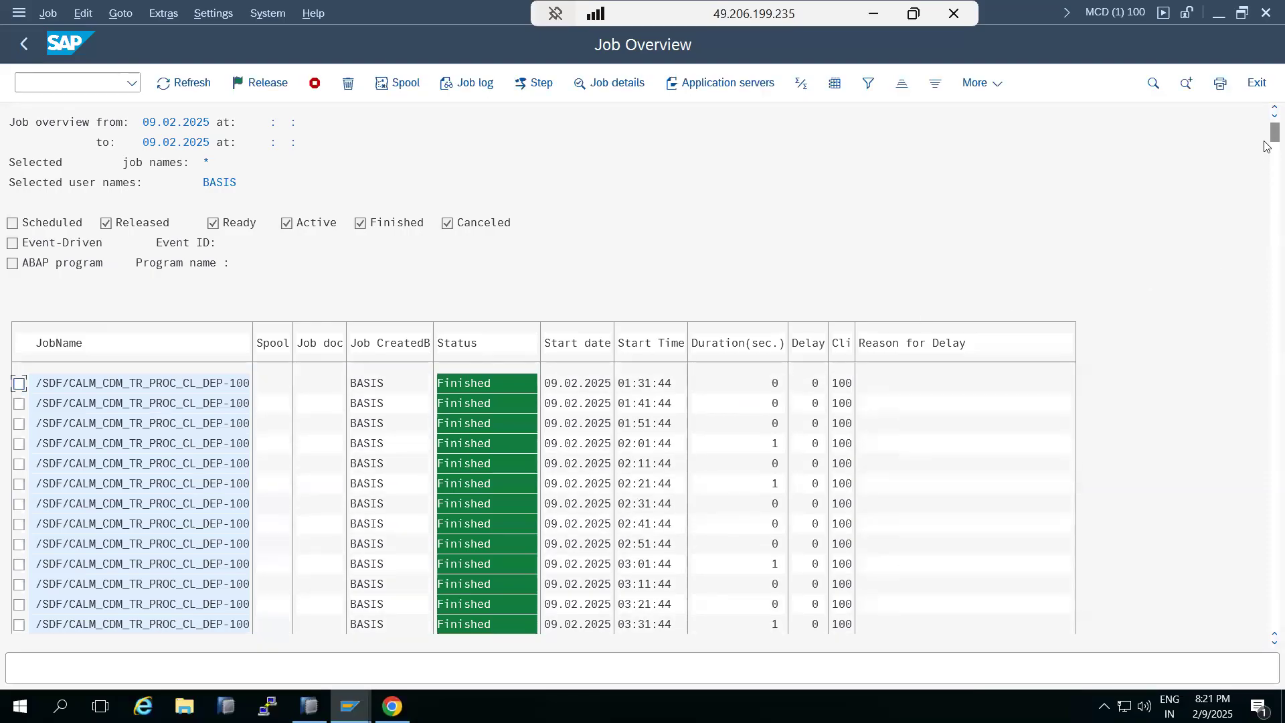
drag(1274, 132, 1243, 643)
click(29, 44)
click(29, 44)
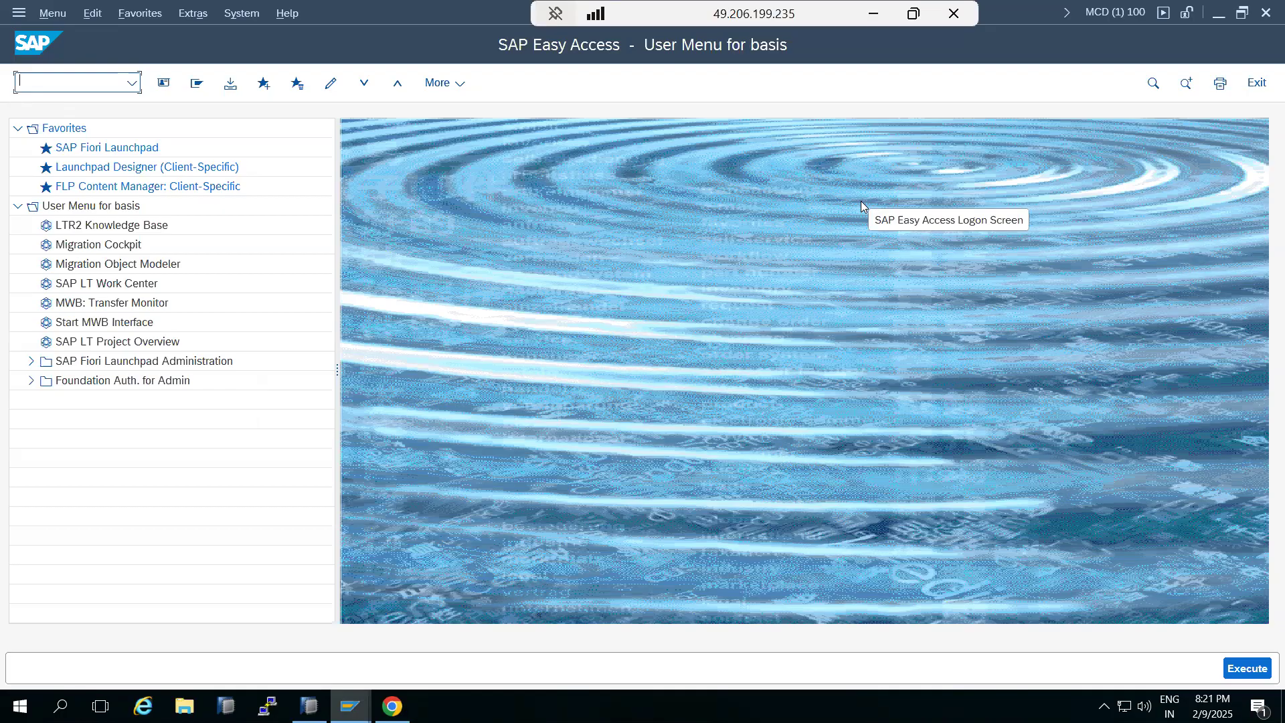
Switch to Paint and replace the title text with notes reading 'SU01---' and 'PFCG -' on two lines
click(872, 14)
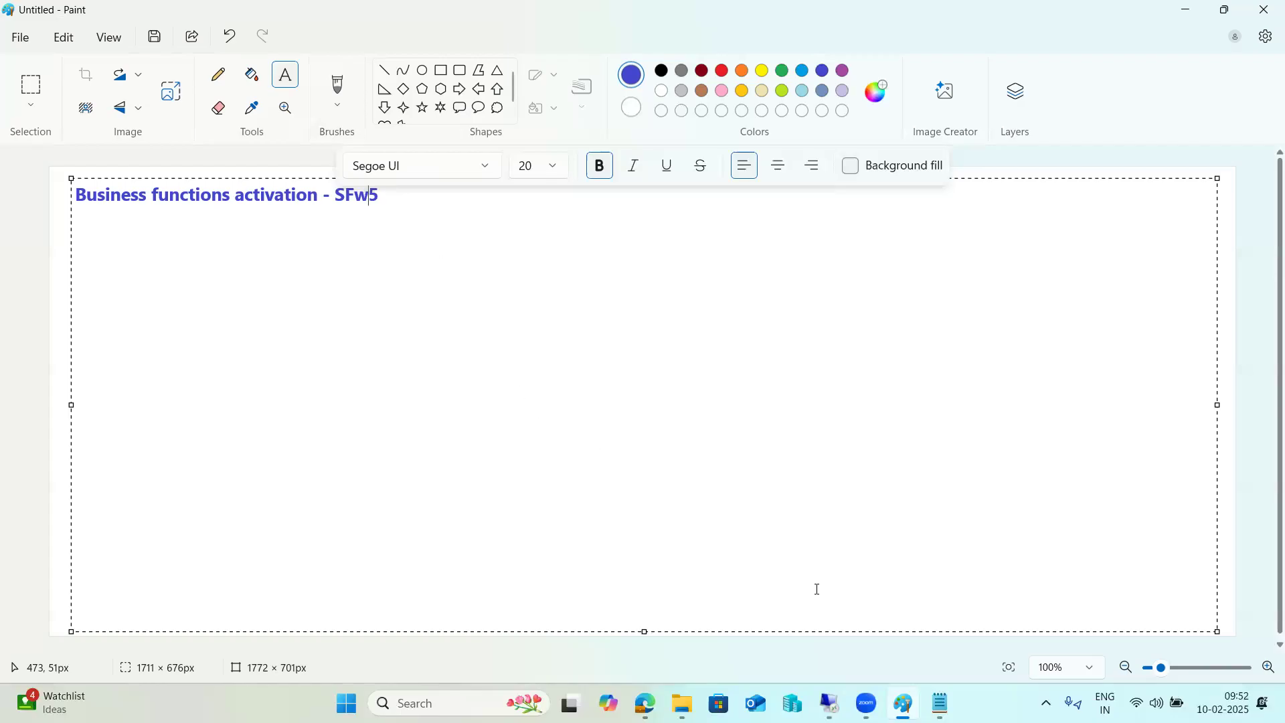
mouse_move(877, 696)
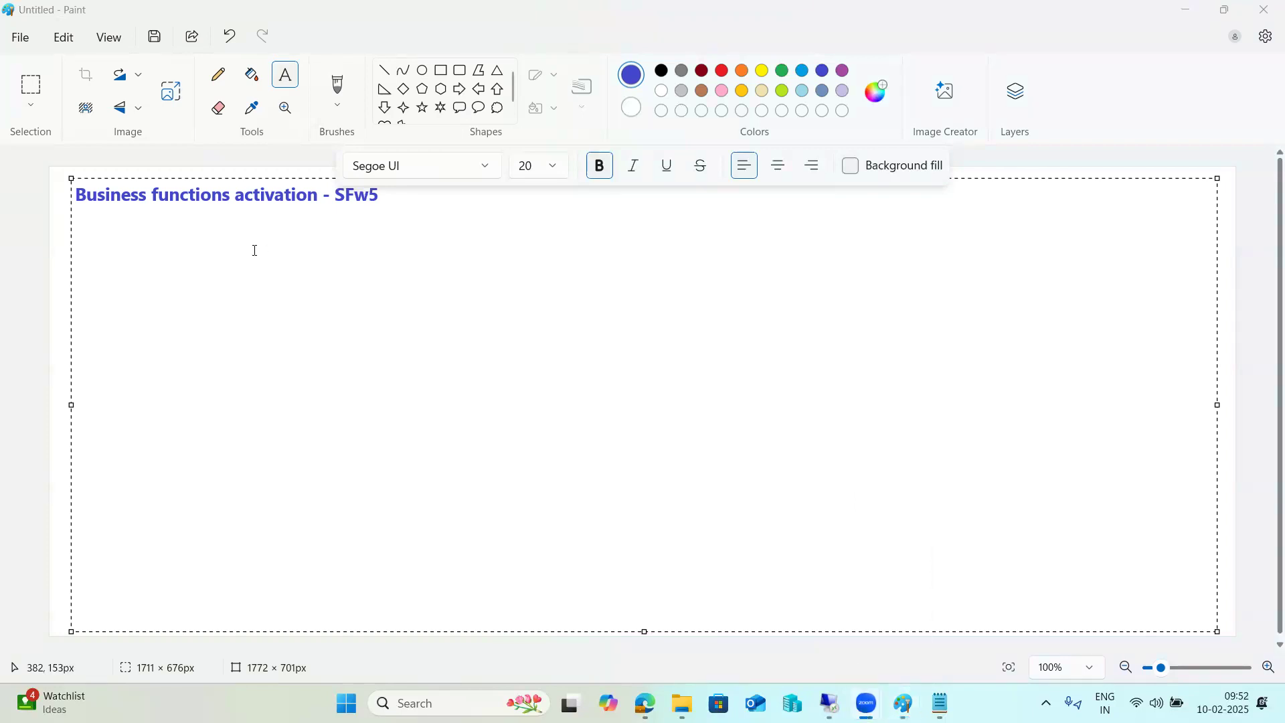
click(245, 194)
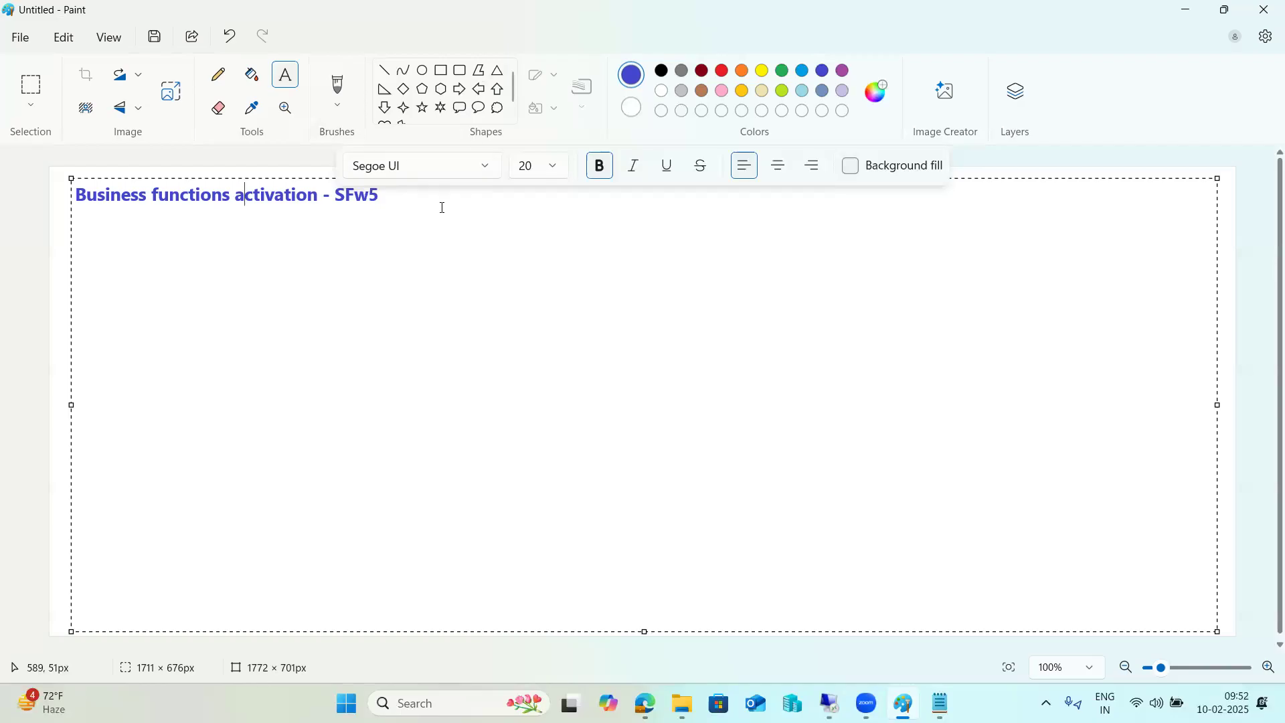
key(ctrl+a)
text(SU01)
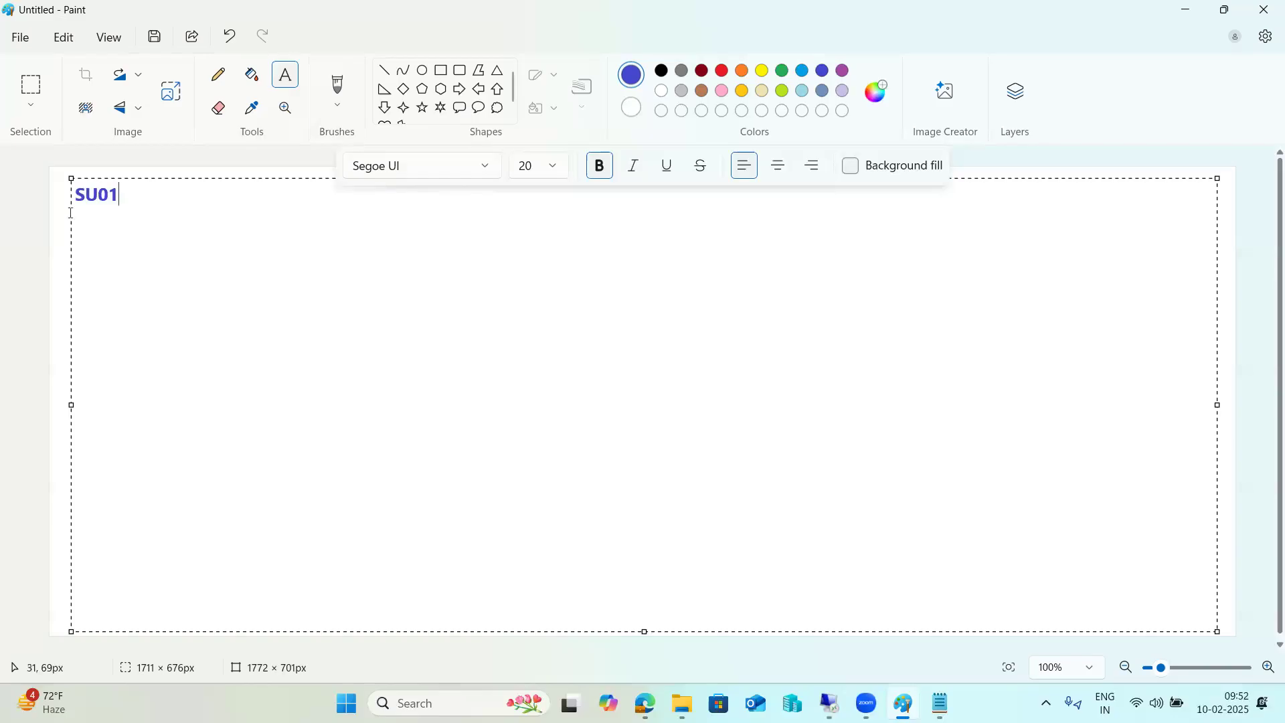
key(Return)
key(BackSpace)
text(---)
key(Return)
text(PFCG -)
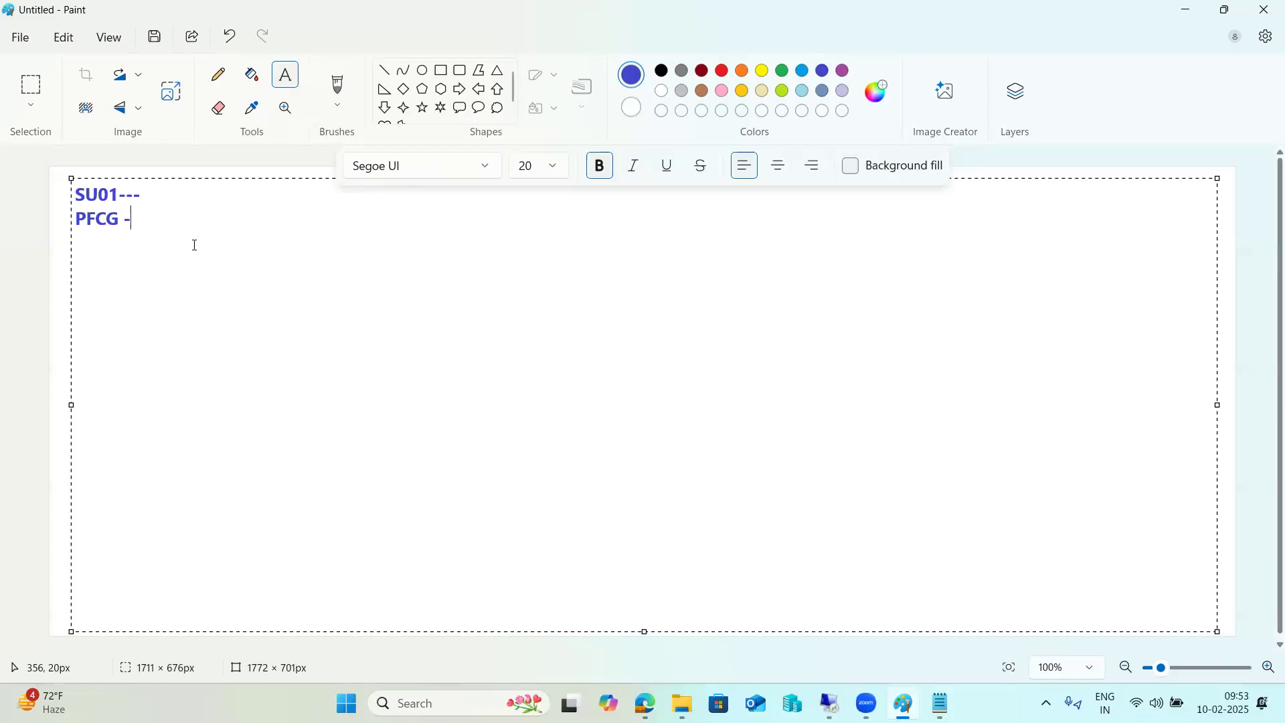
key(Return)
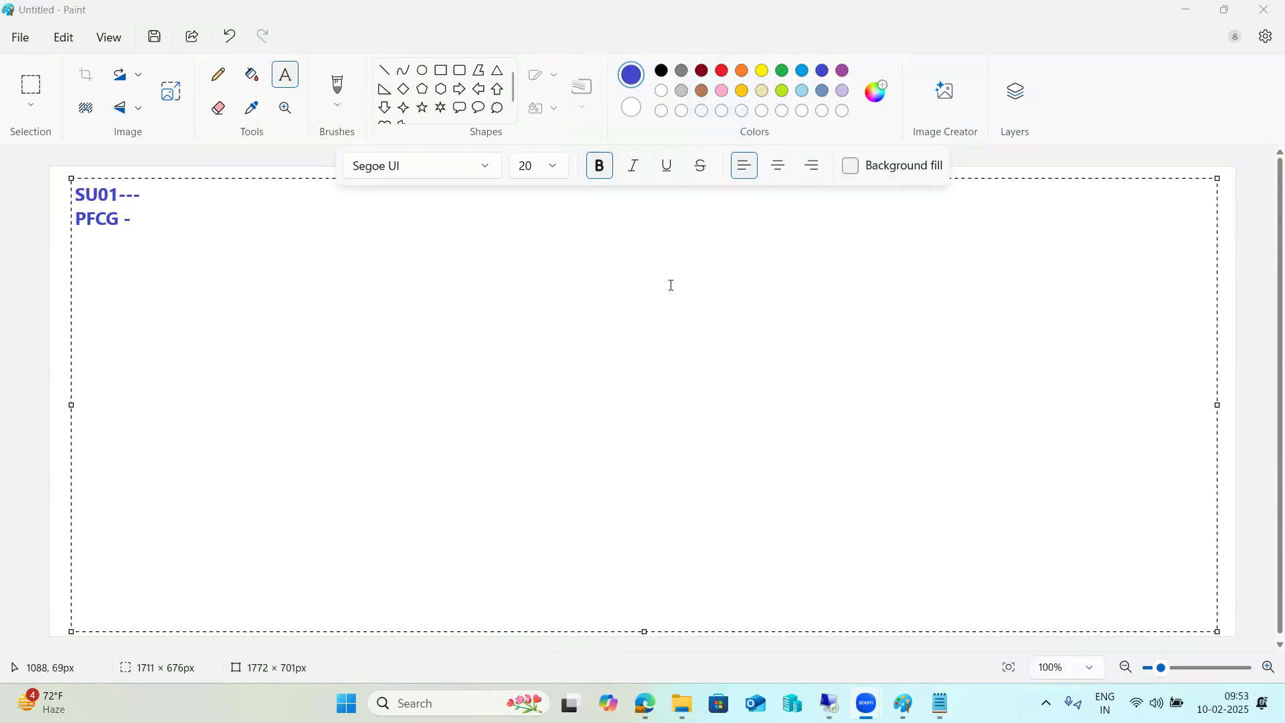
Switch back to the SAP session and focus the command field
mouse_move(829, 703)
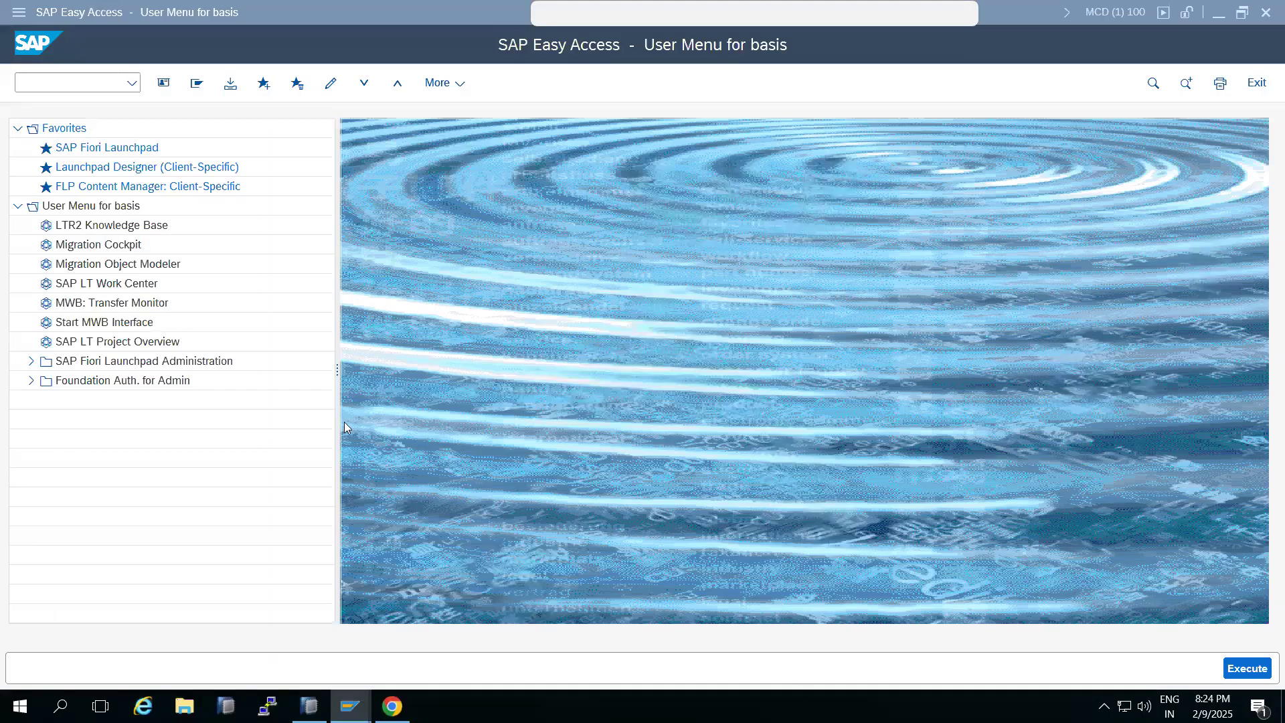
click(42, 83)
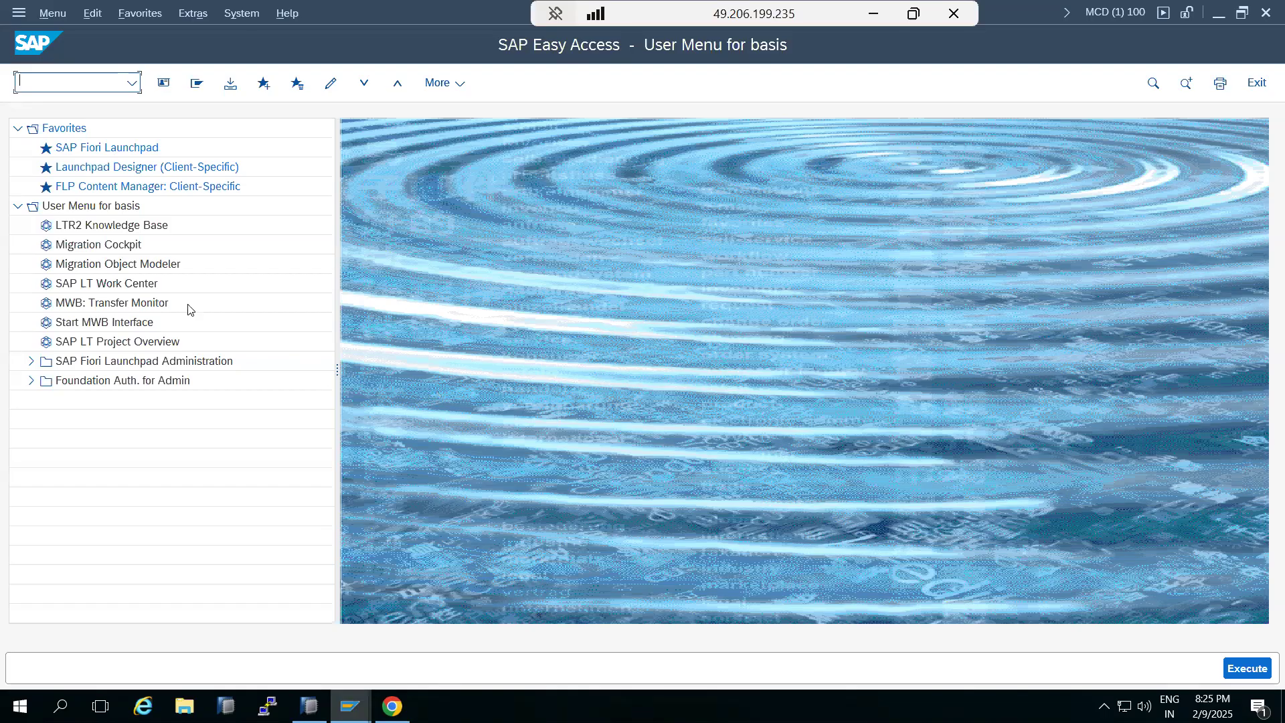
Open the command field's transaction history twice to review recently used transaction codes, closing it without choosing one
click(132, 84)
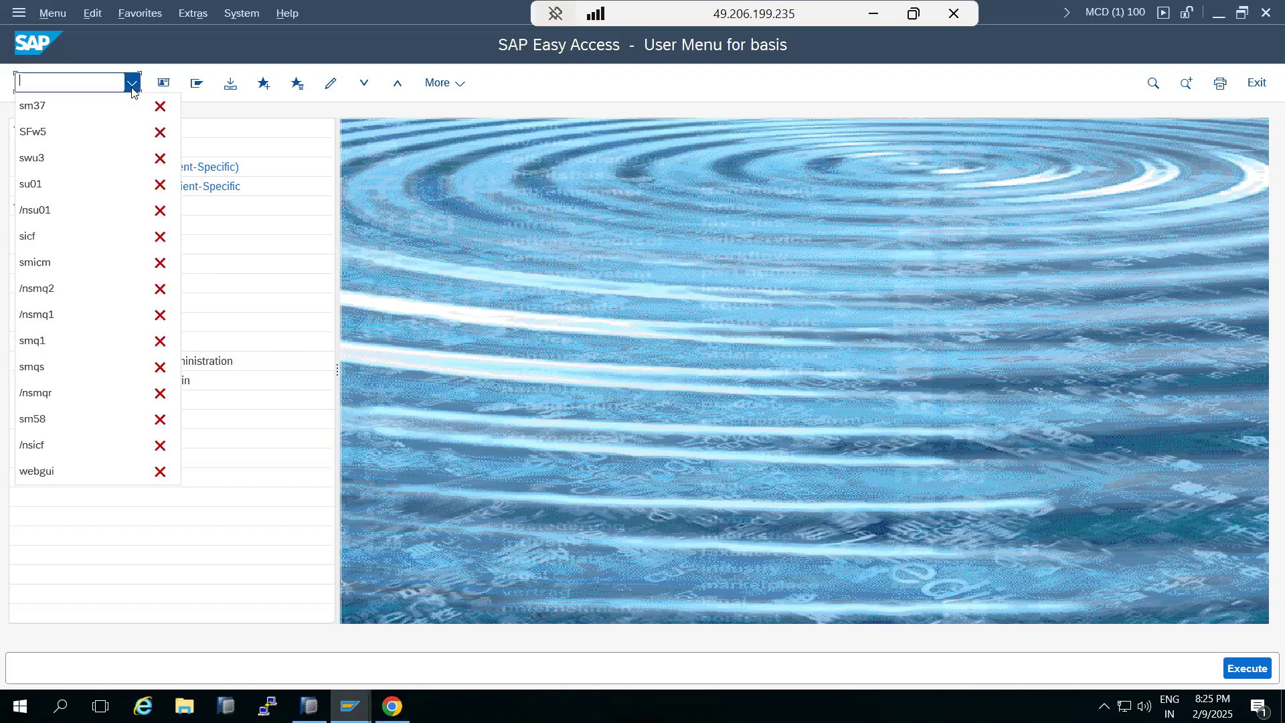
click(79, 80)
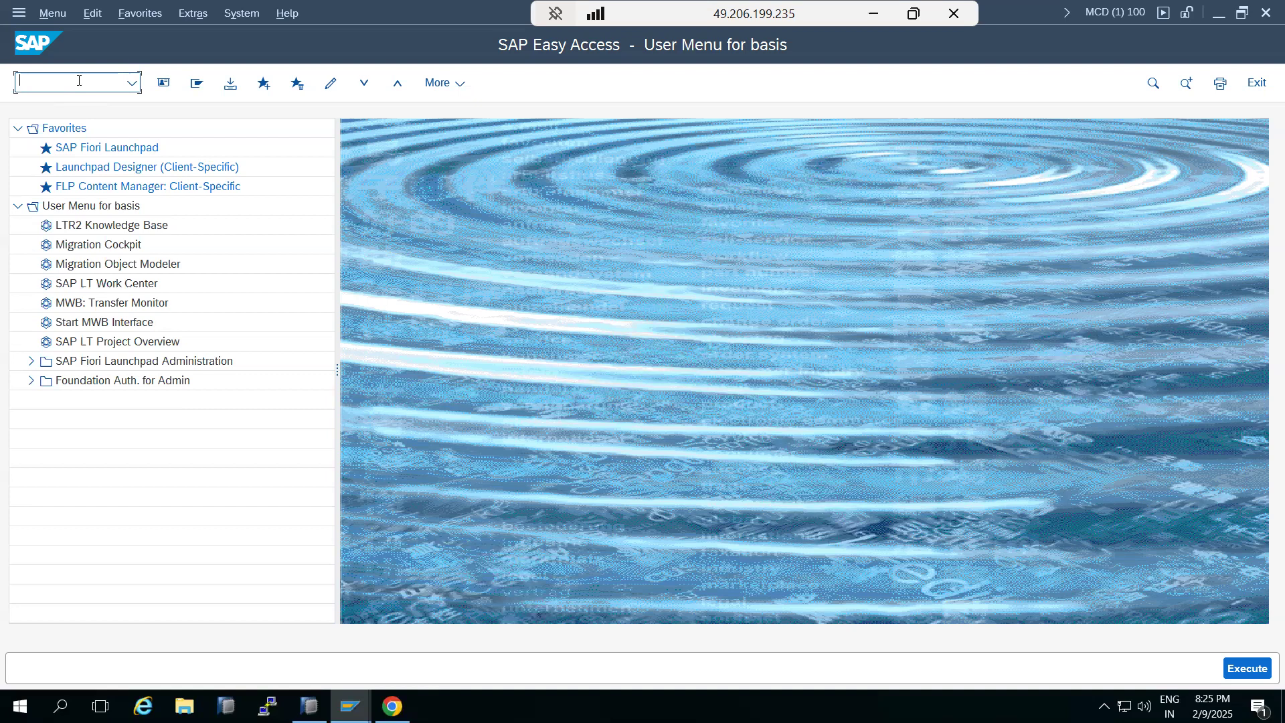
click(131, 83)
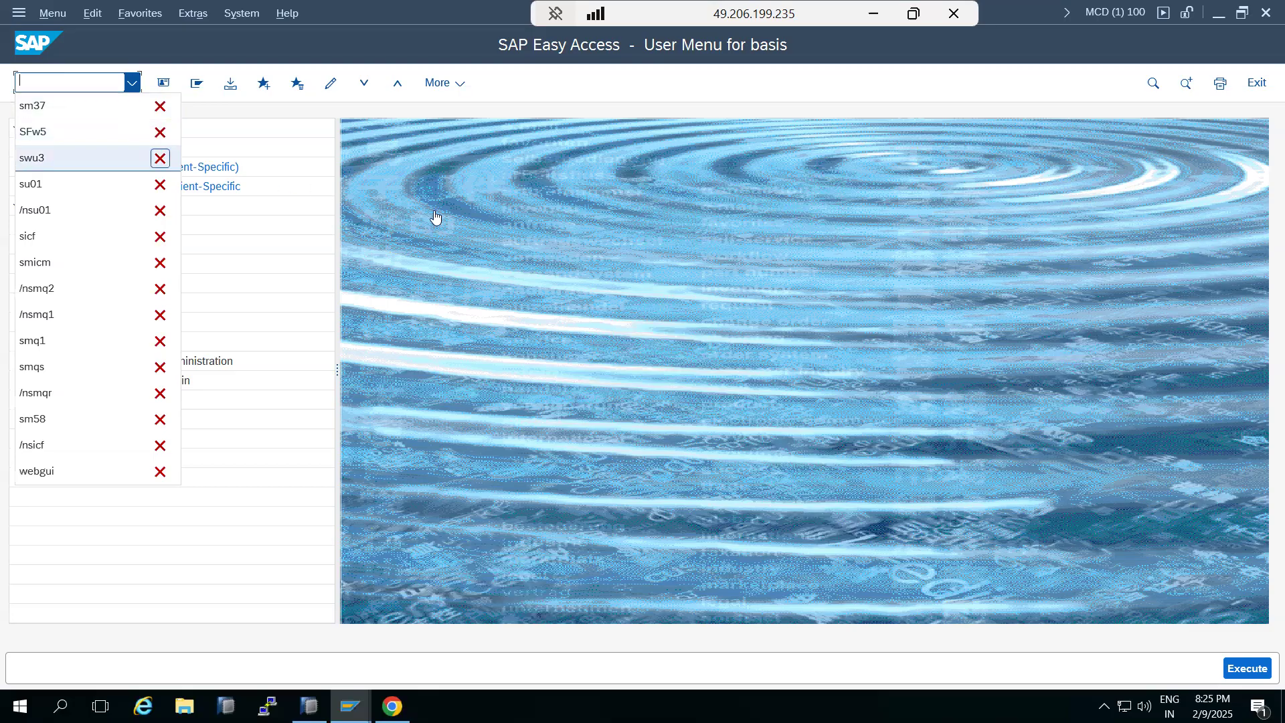
click(471, 221)
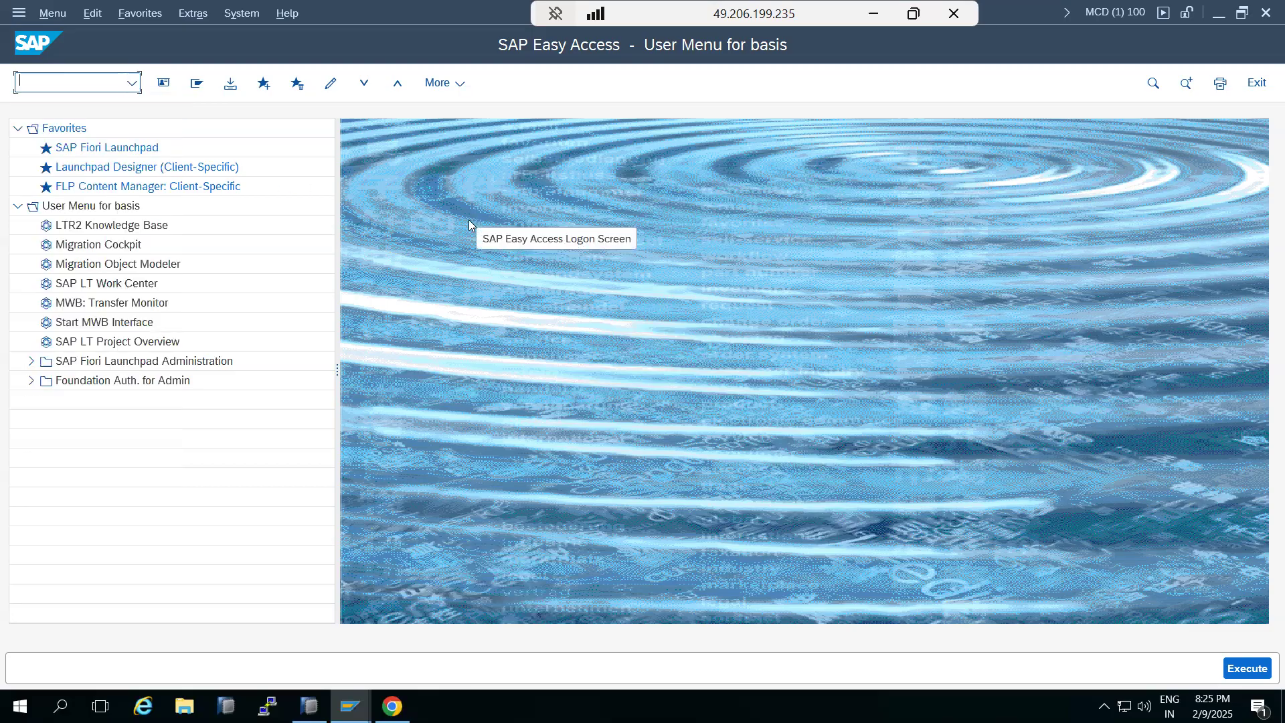